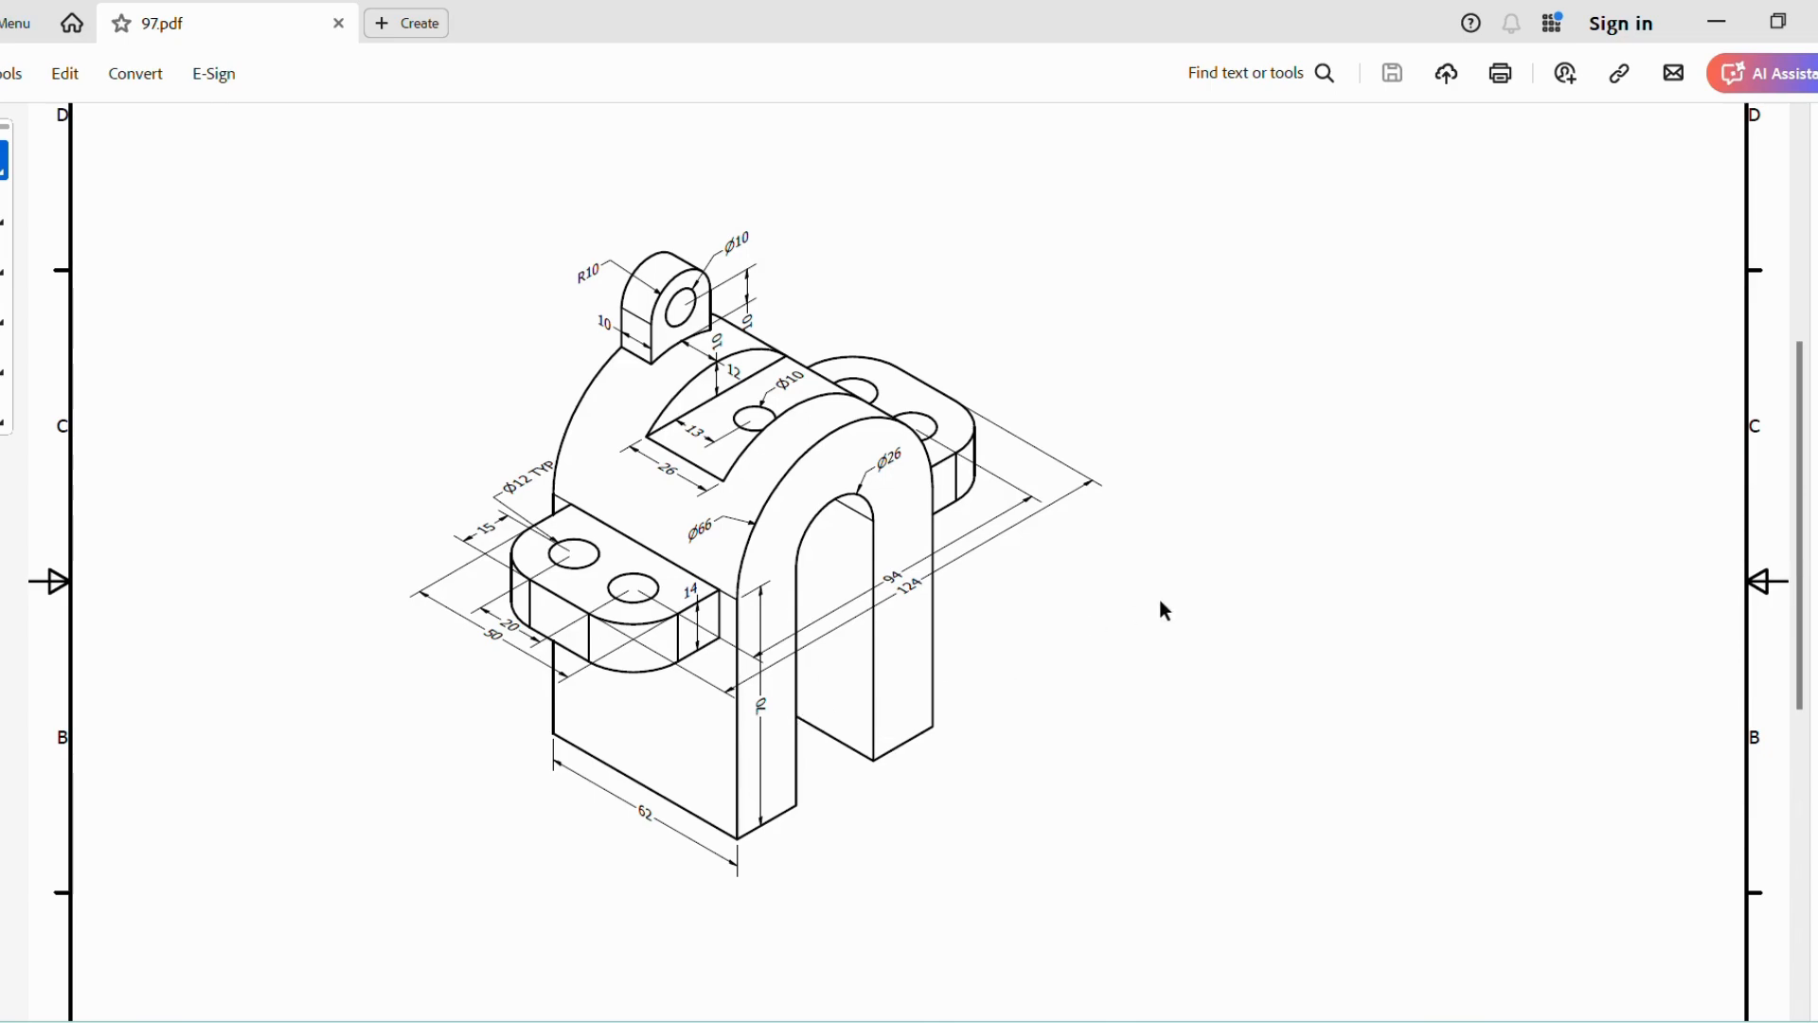
Switch to SOLIDWORKS and create a new part document with MMGS units
key("alt+Tab")
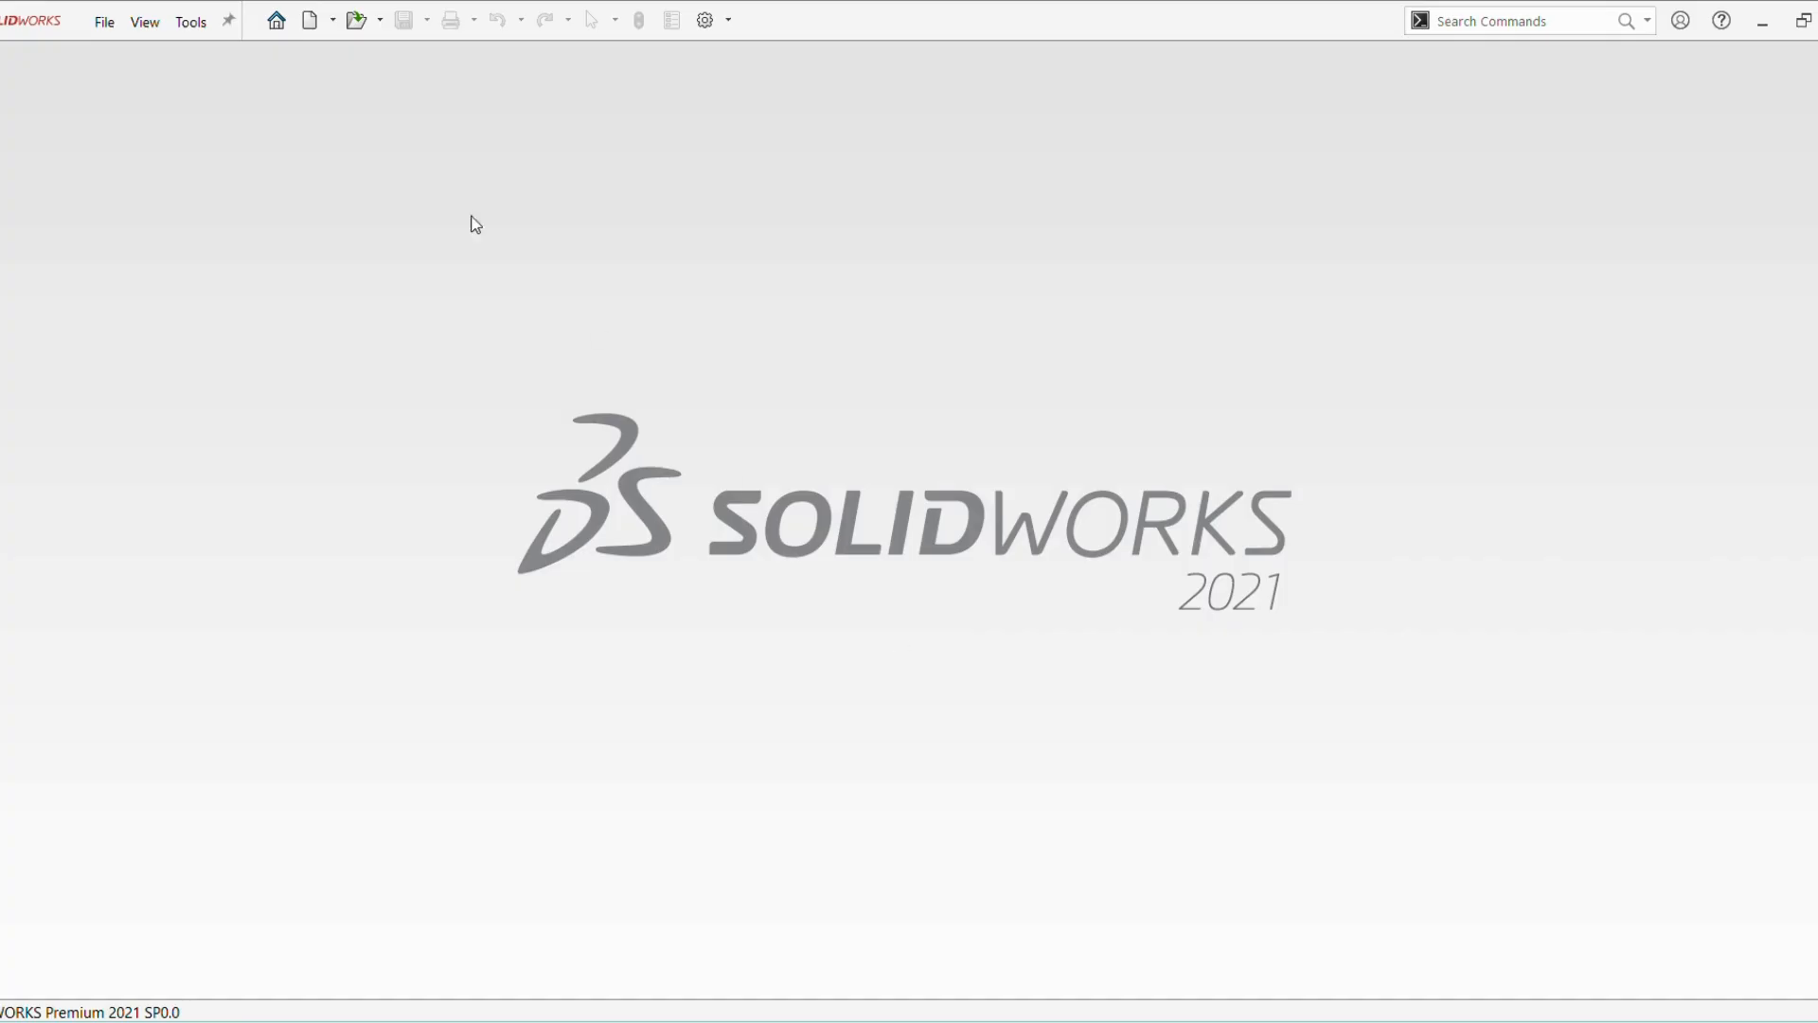
left_click(90, 25)
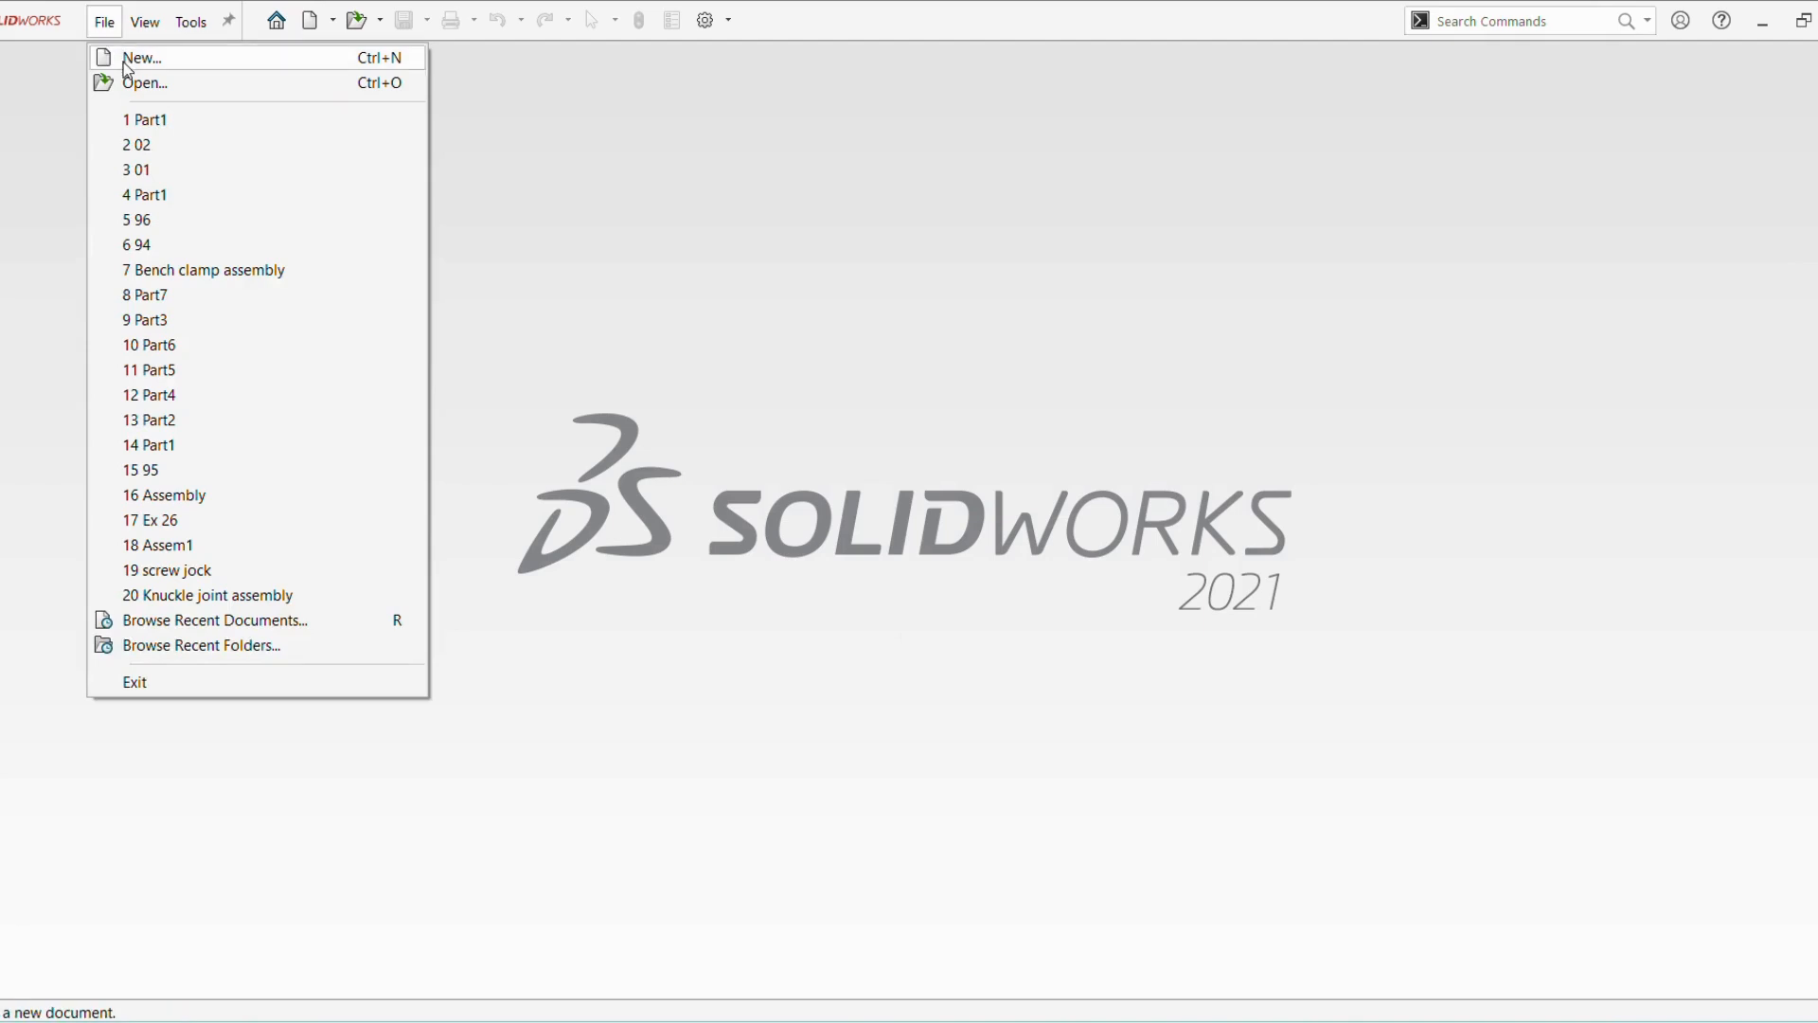
left_click(126, 61)
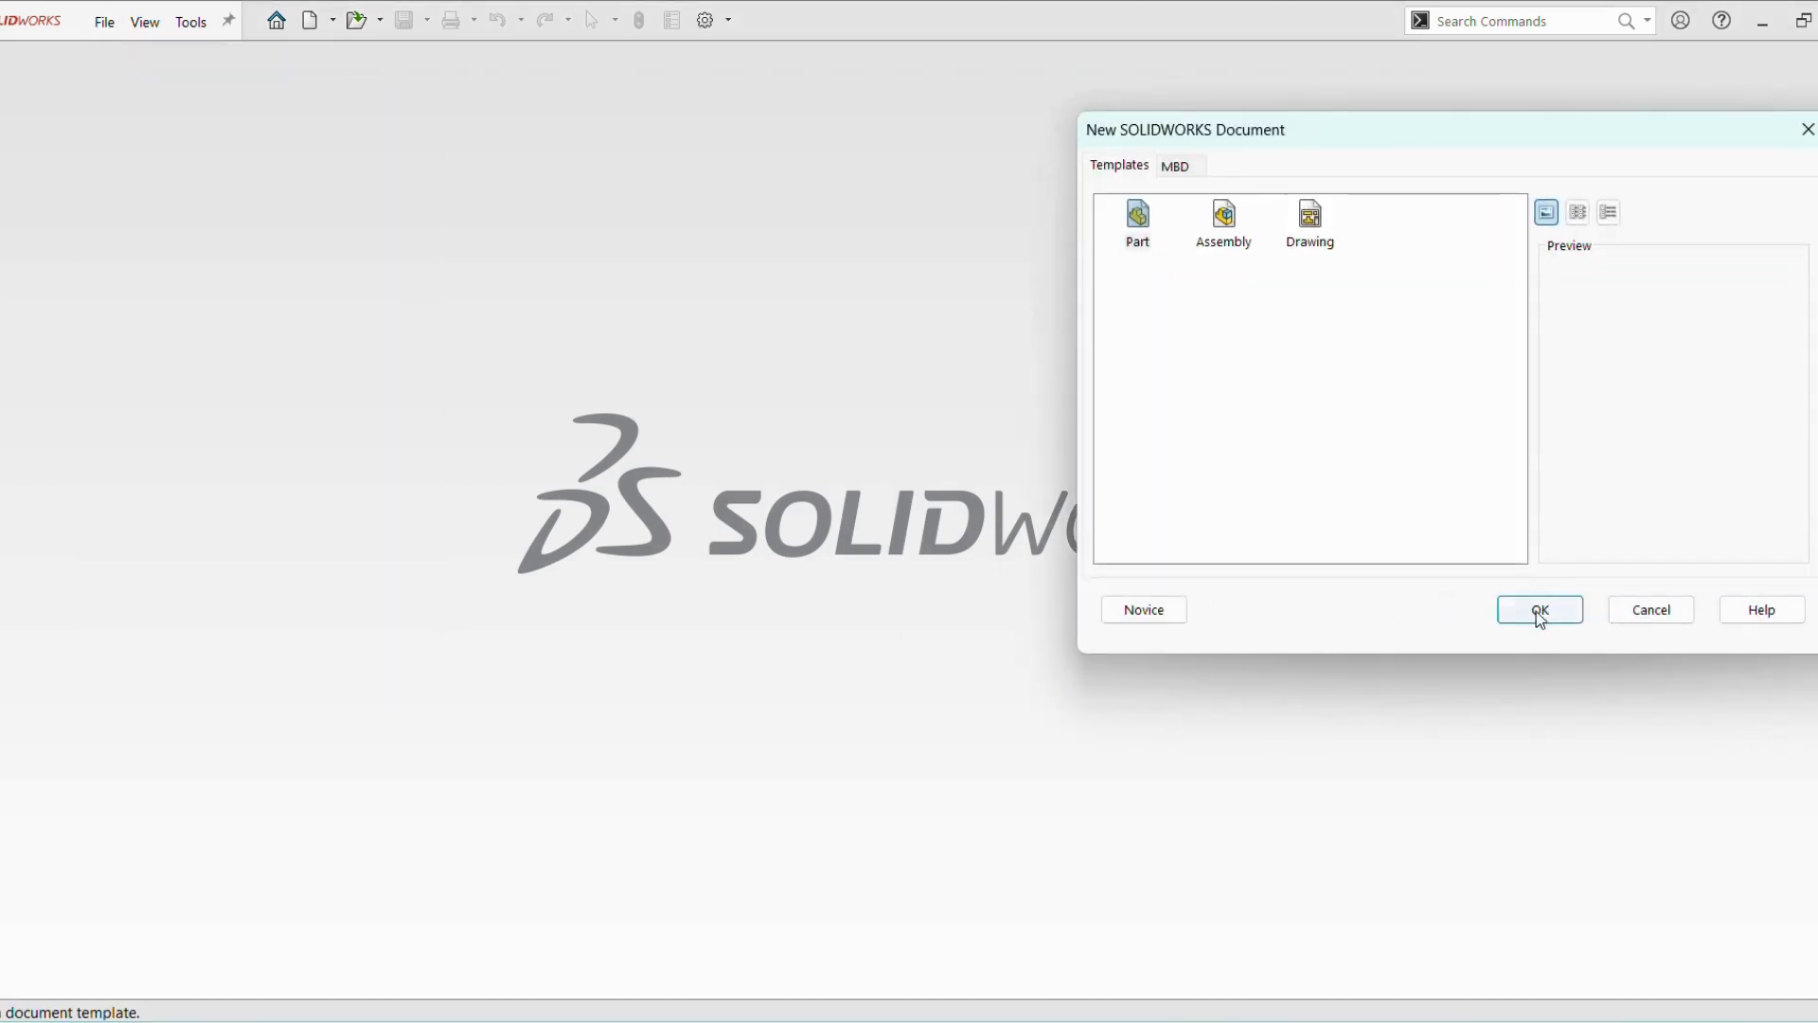
left_click(1537, 611)
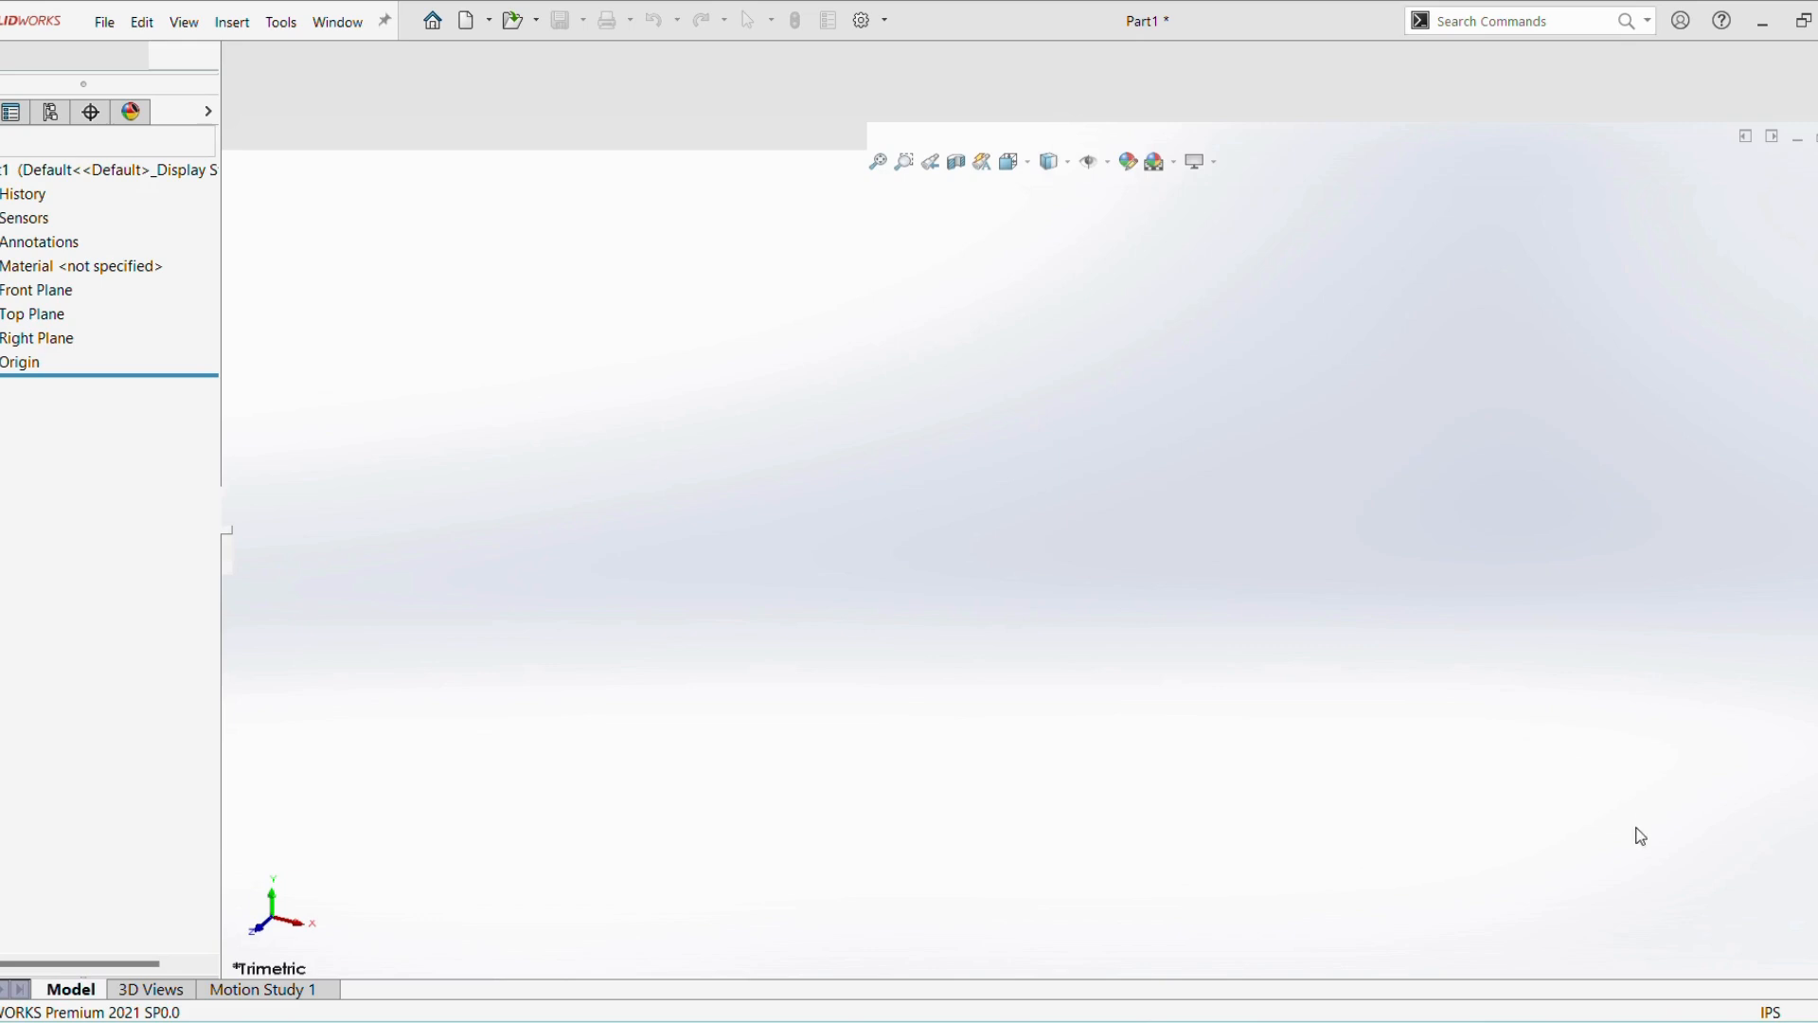
left_click(1797, 1012)
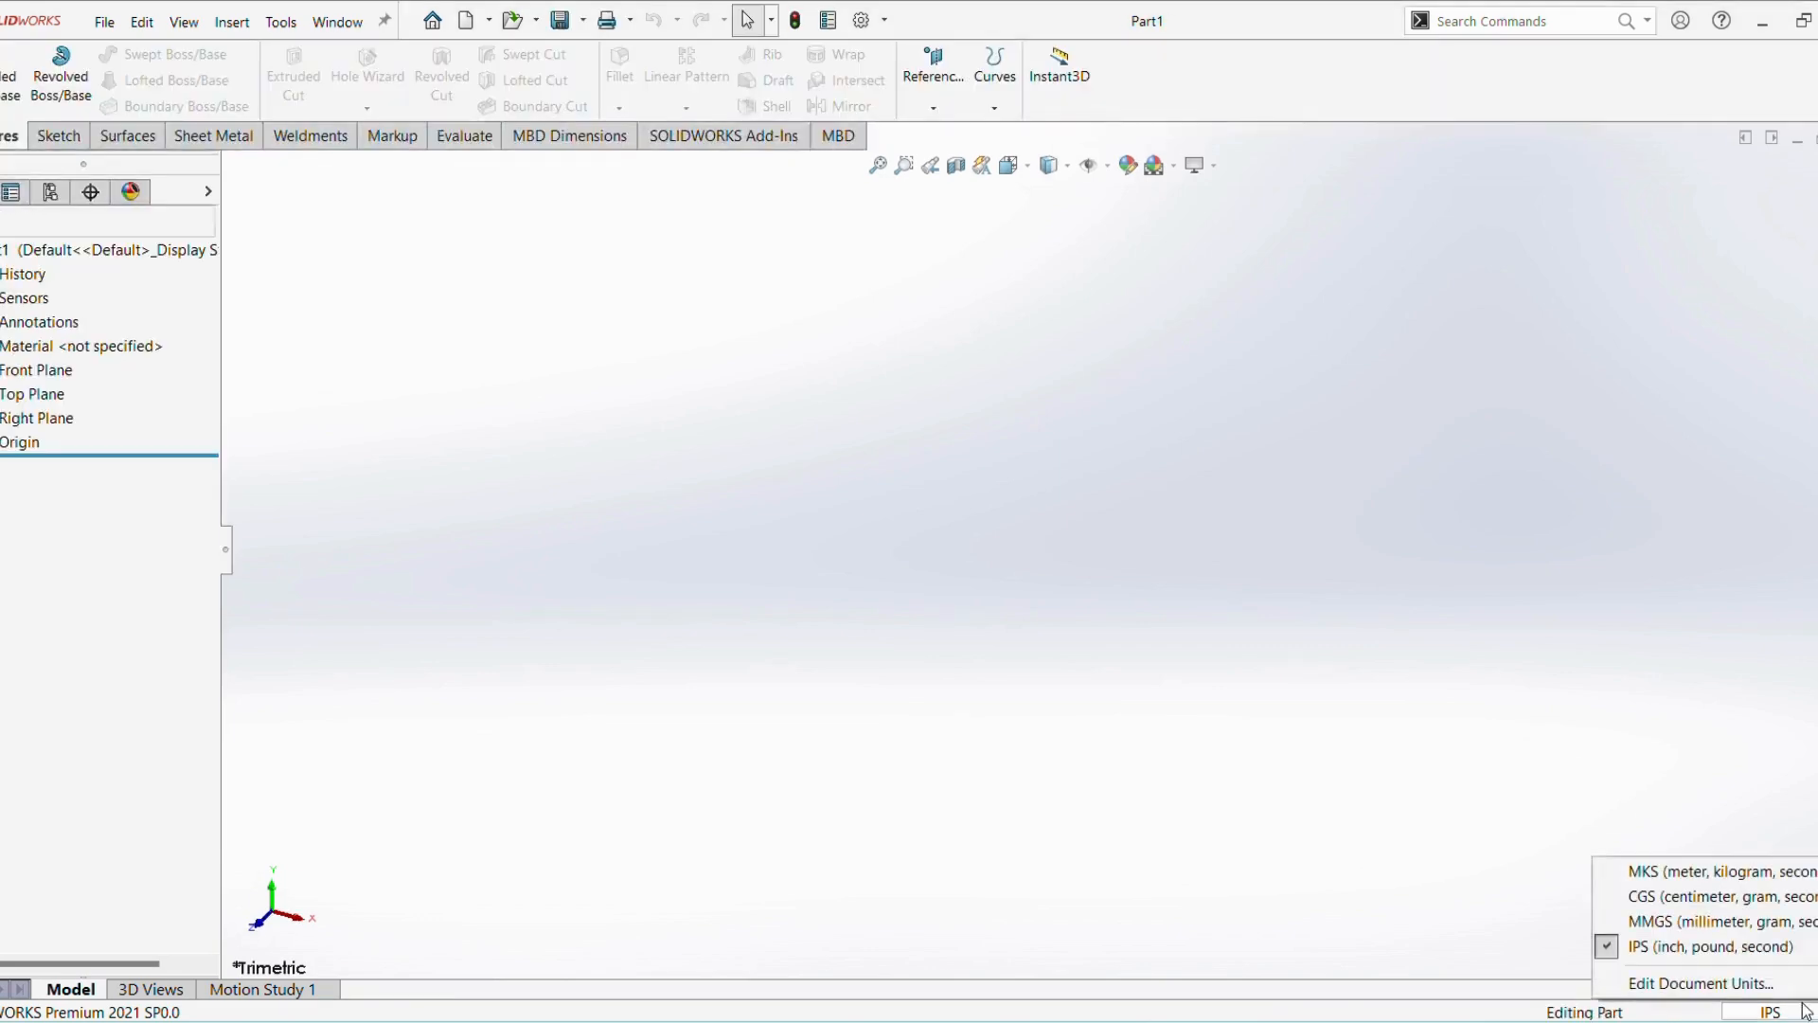
left_click(1795, 924)
Start an extruded boss on the Right Plane and sketch two concentric circles at the origin with radii of about 18 and 13 mm
left_click(9, 81)
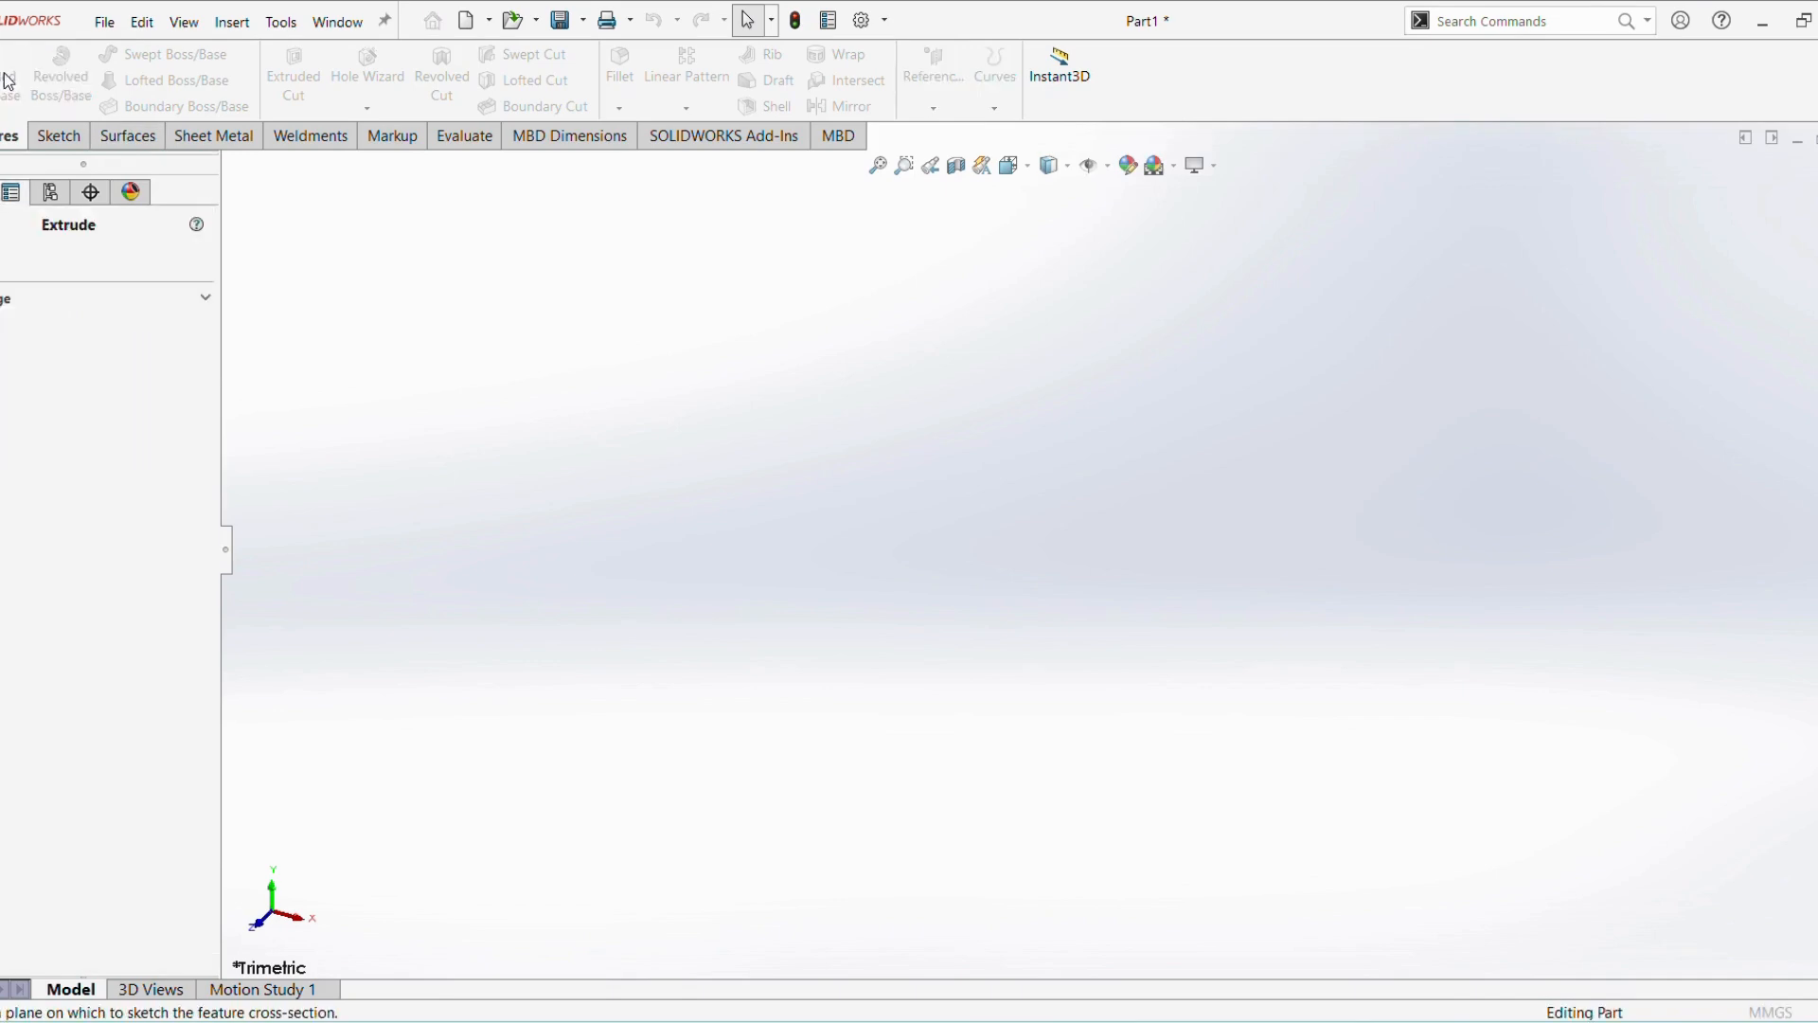
left_click(905, 502)
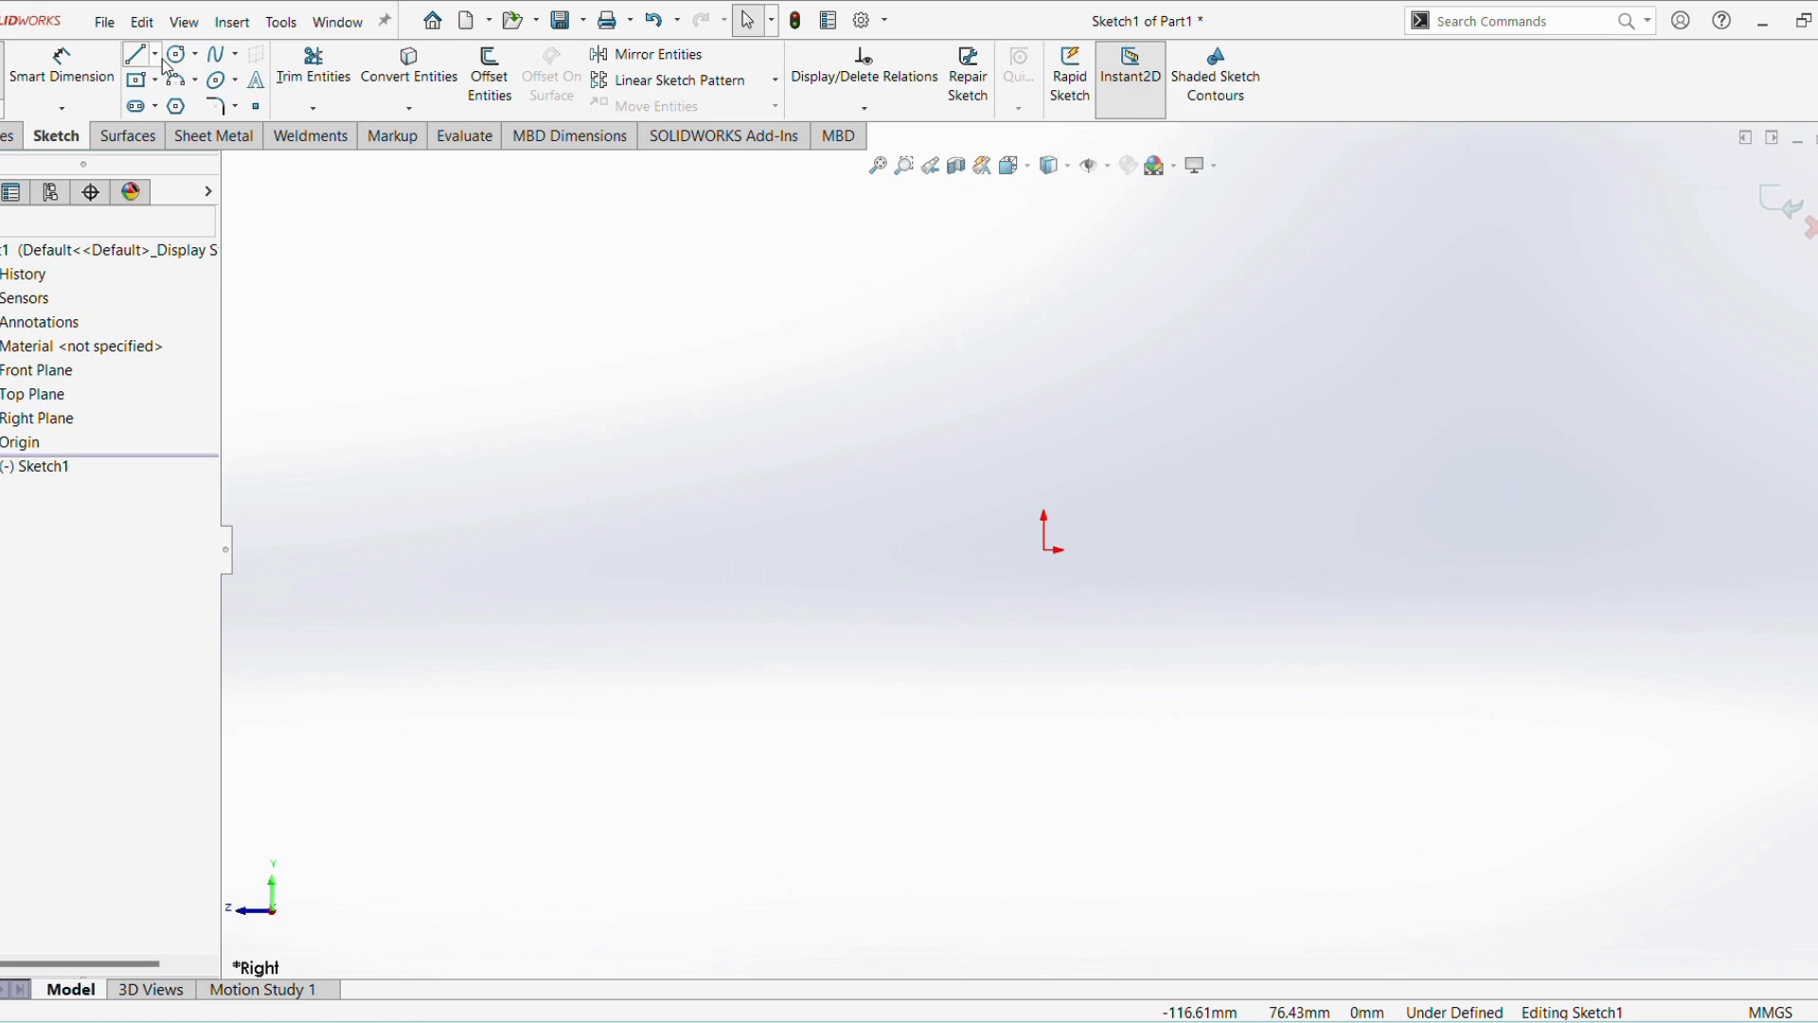
left_click(176, 54)
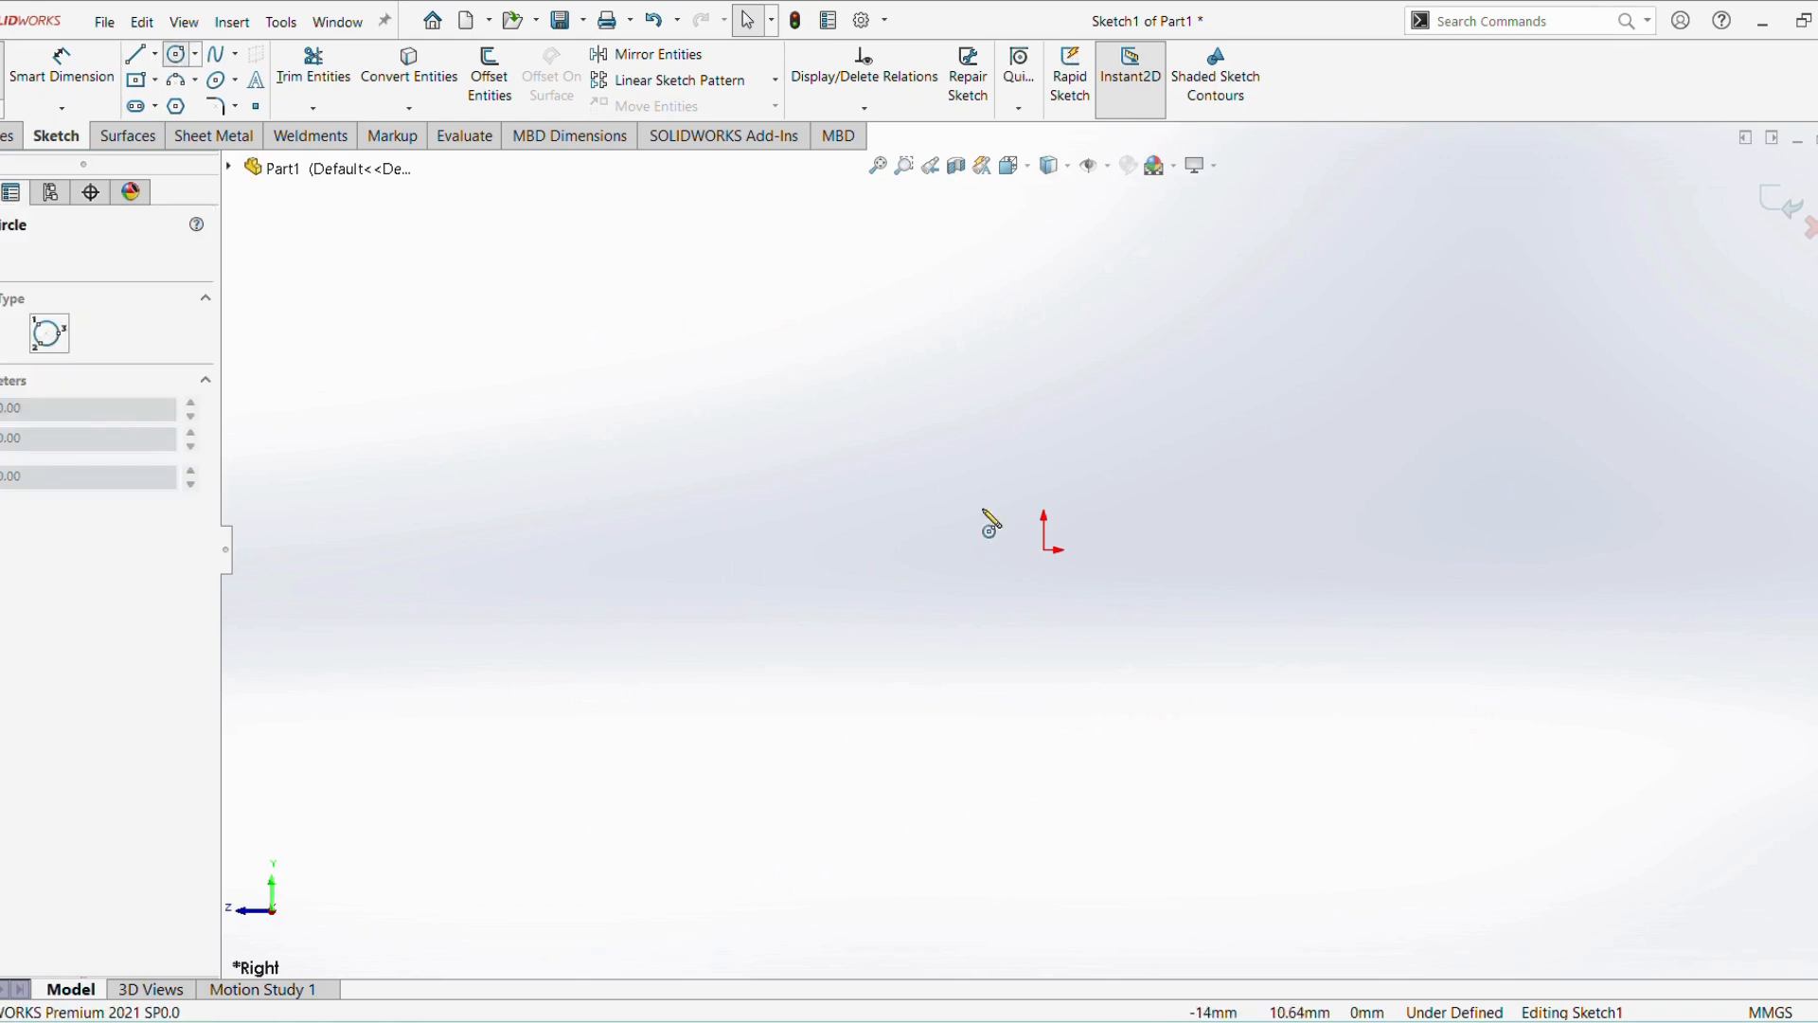
left_click(1044, 549)
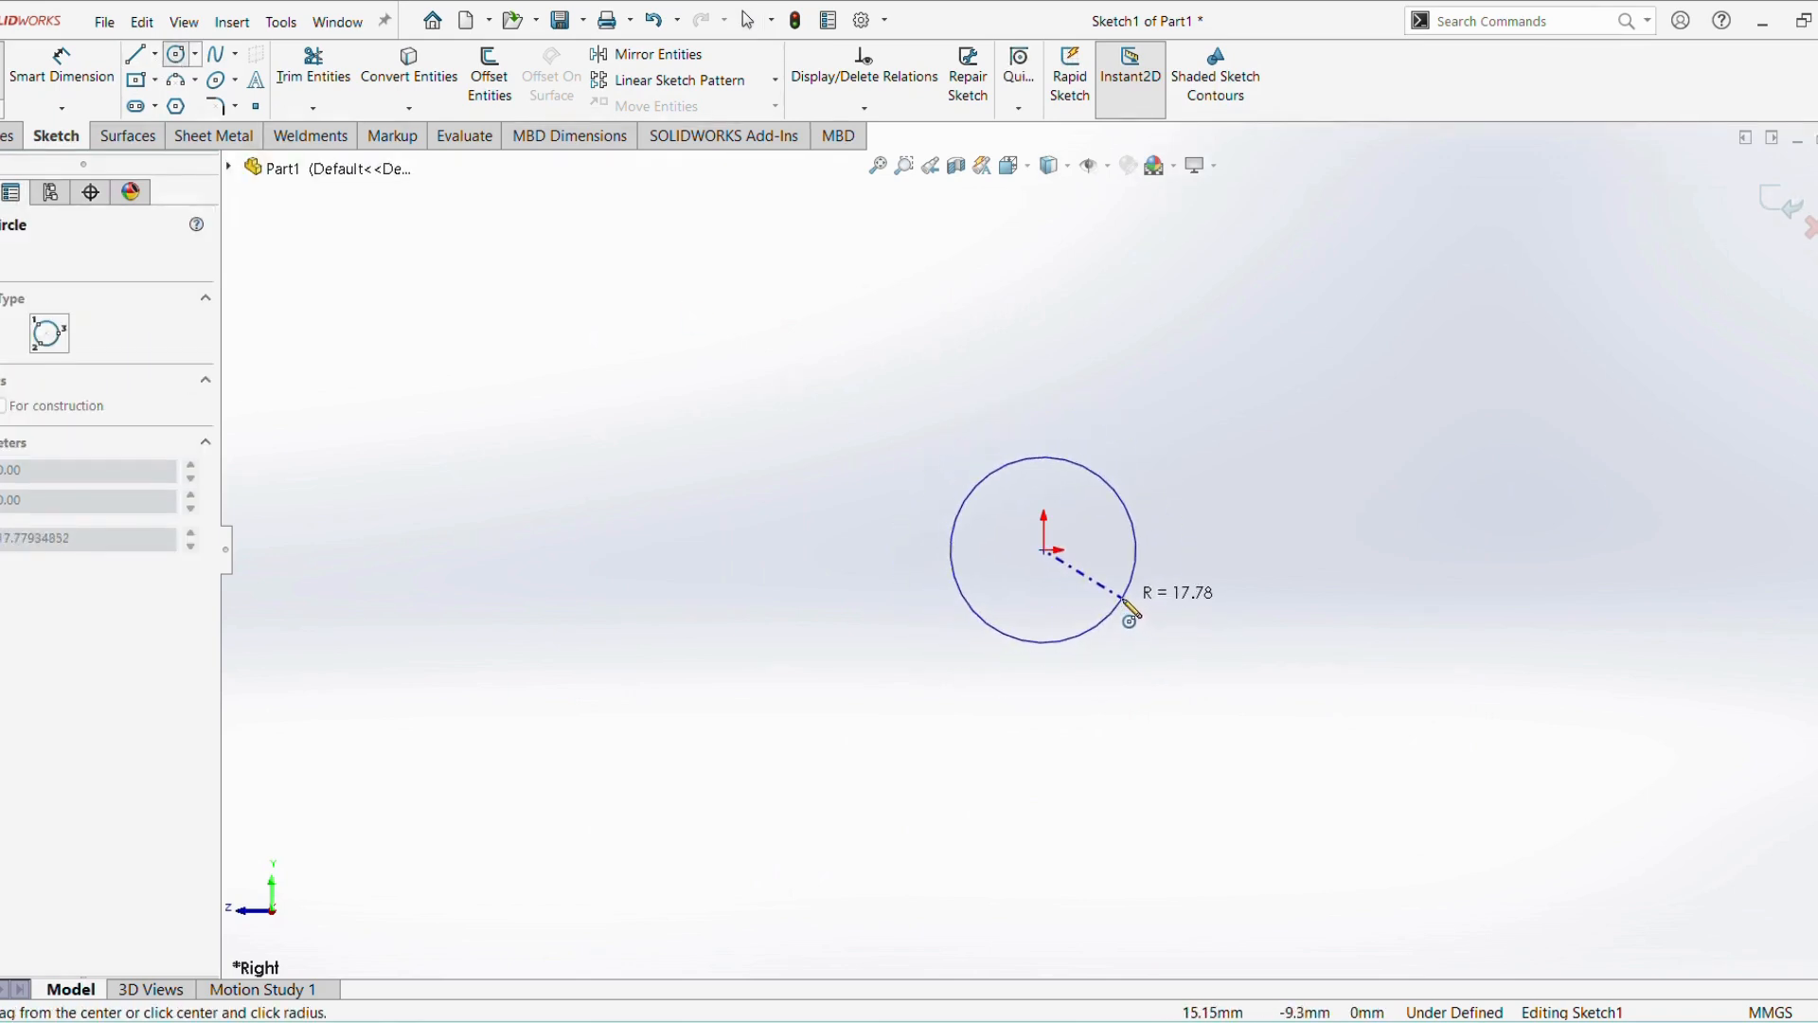
left_click(1125, 601)
left_click(1043, 551)
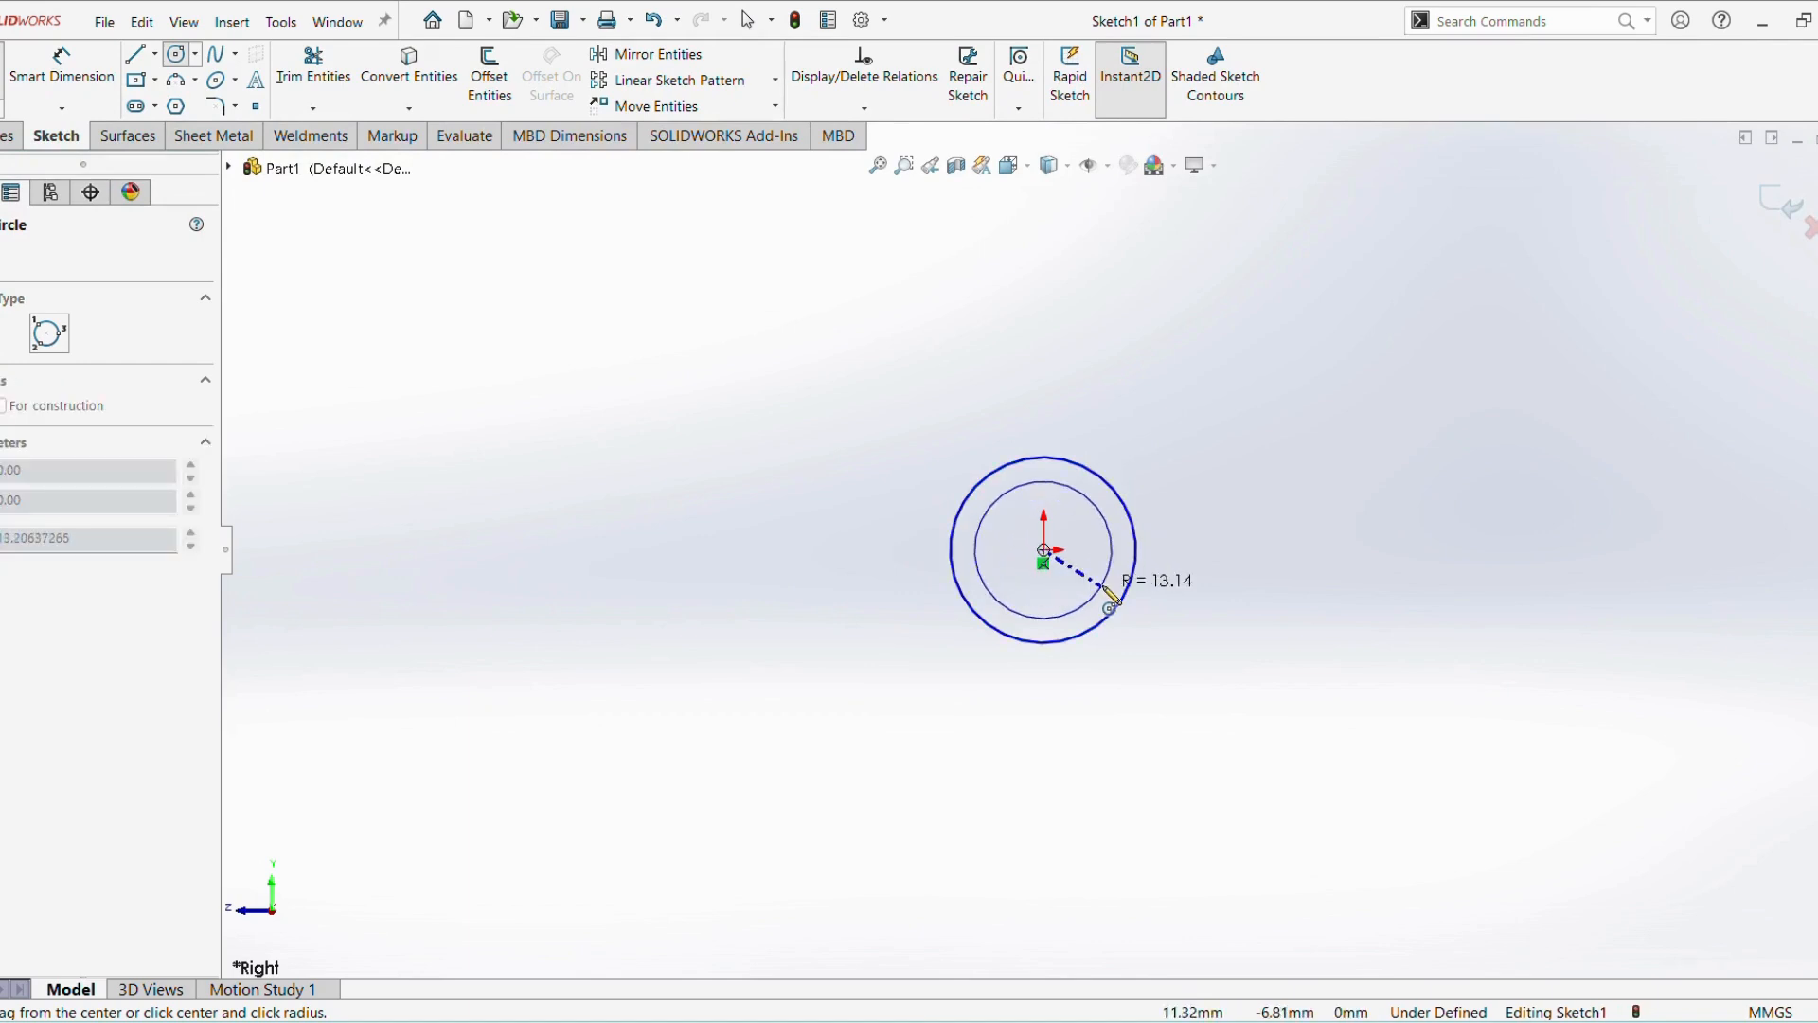
left_click(1104, 587)
right_click(1229, 573)
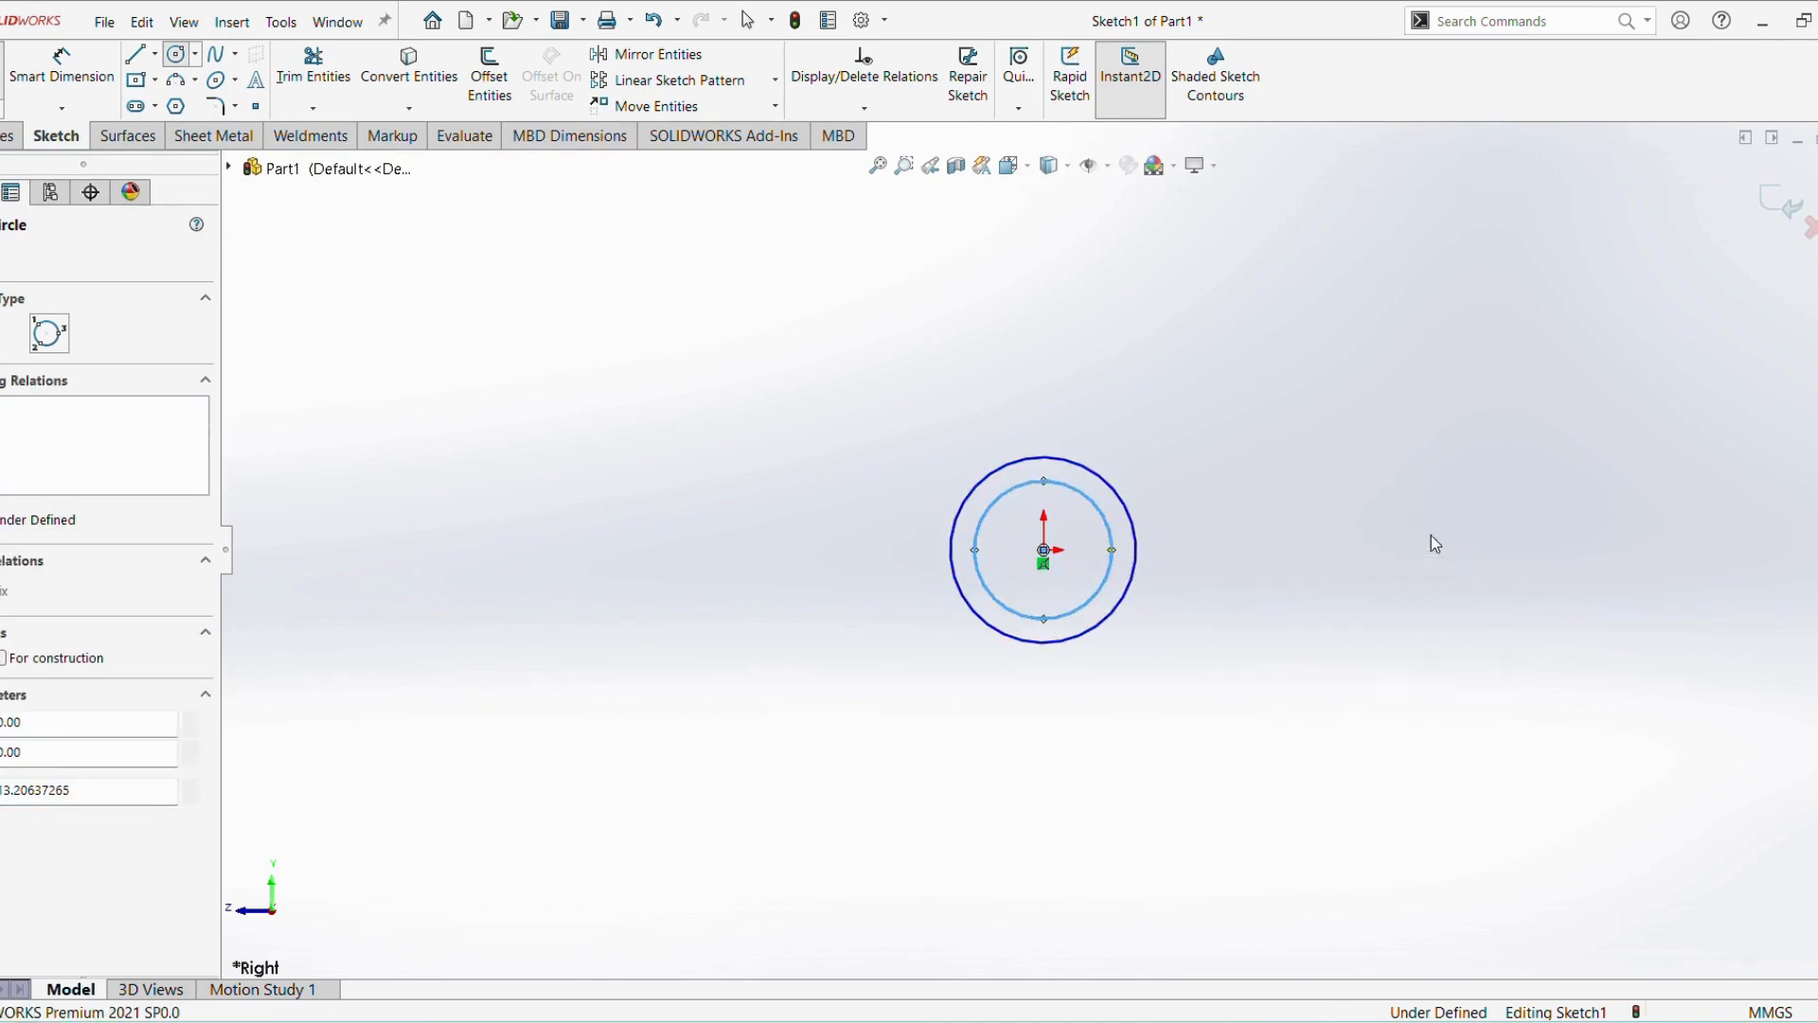
Dimension the outer circle's diameter as 66 mm
key("d")
left_click(1131, 525)
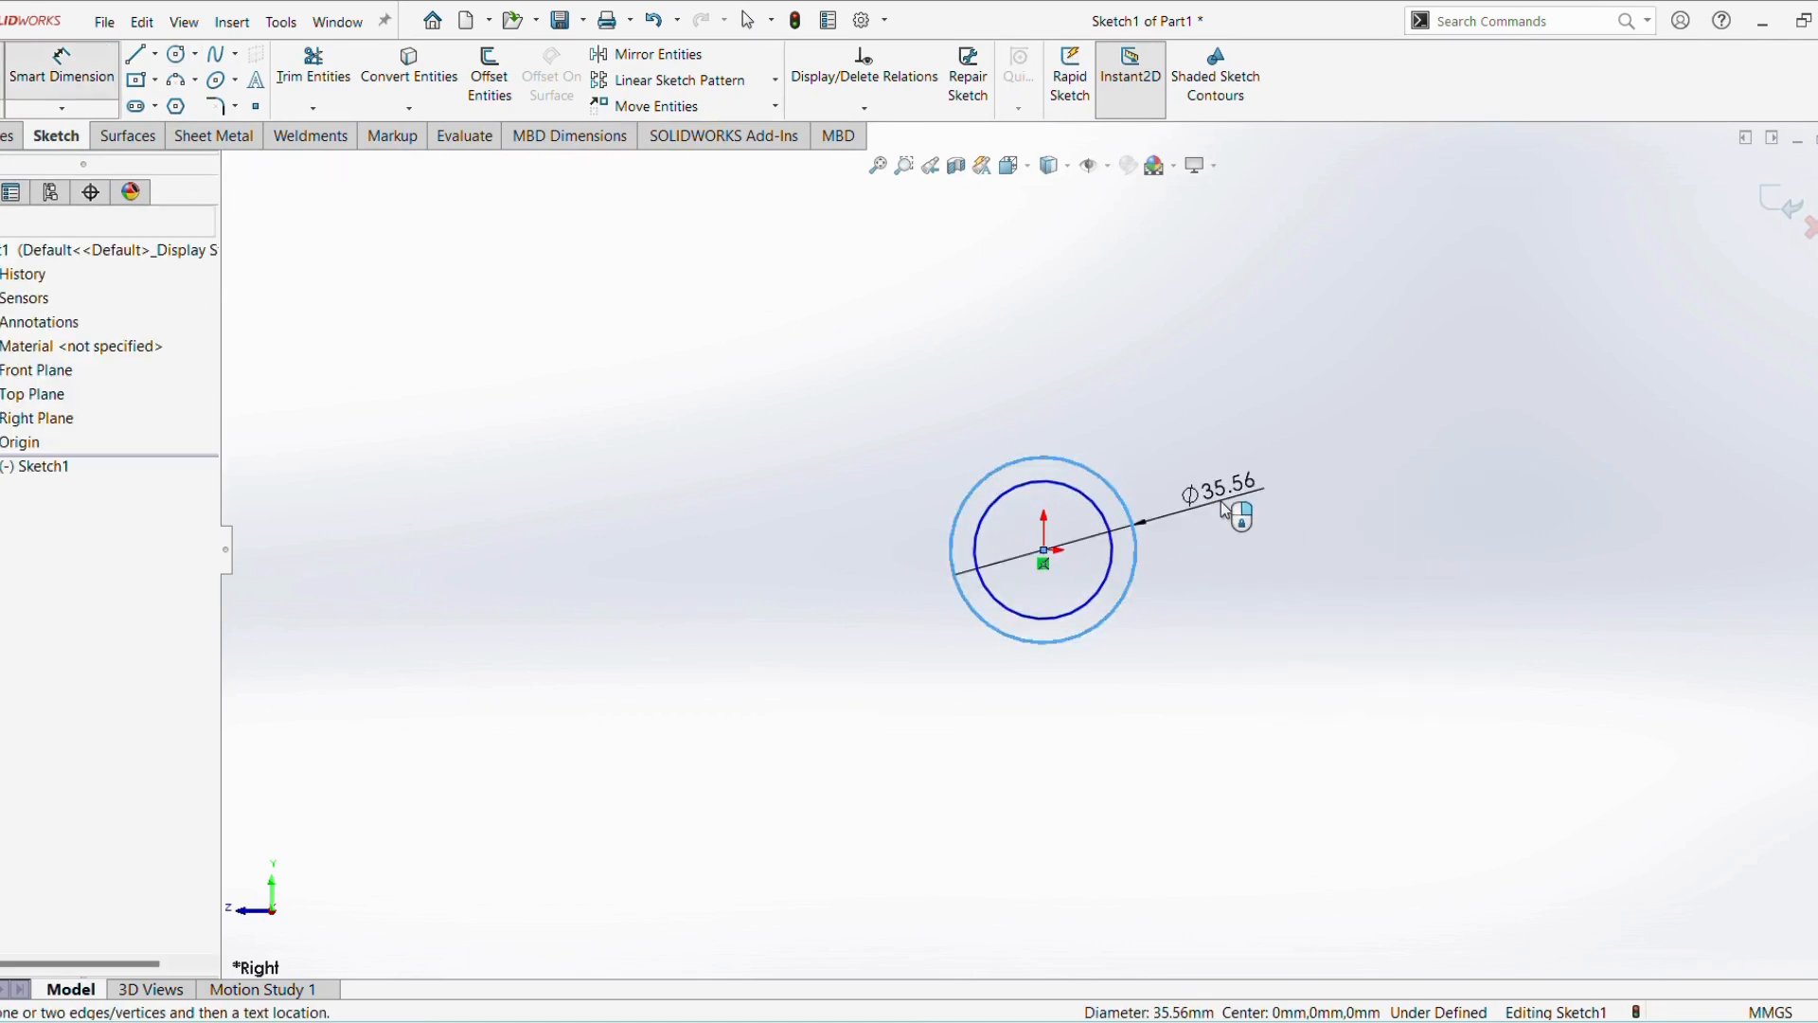
left_click(1223, 508)
type("66")
key("Return")
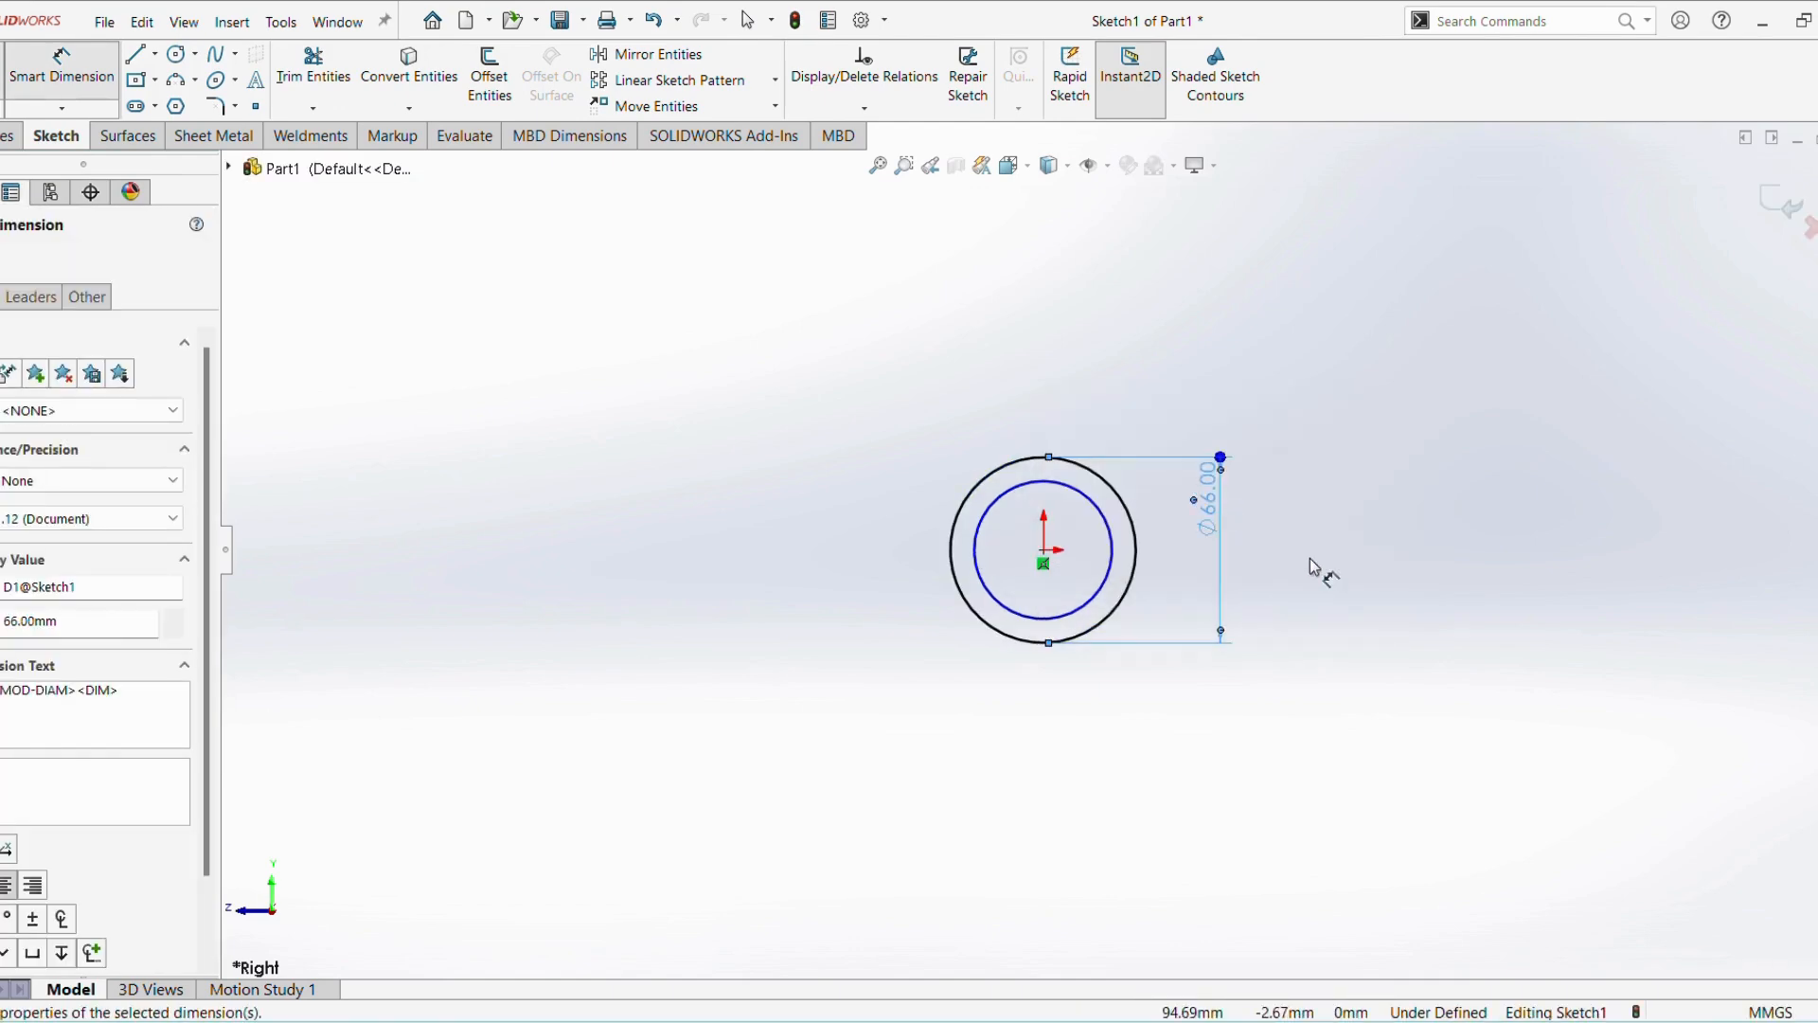
Check the PDF drawing and dimension the inner circle's diameter as 26 mm
mouse_move(1350, 1013)
left_click(1215, 959)
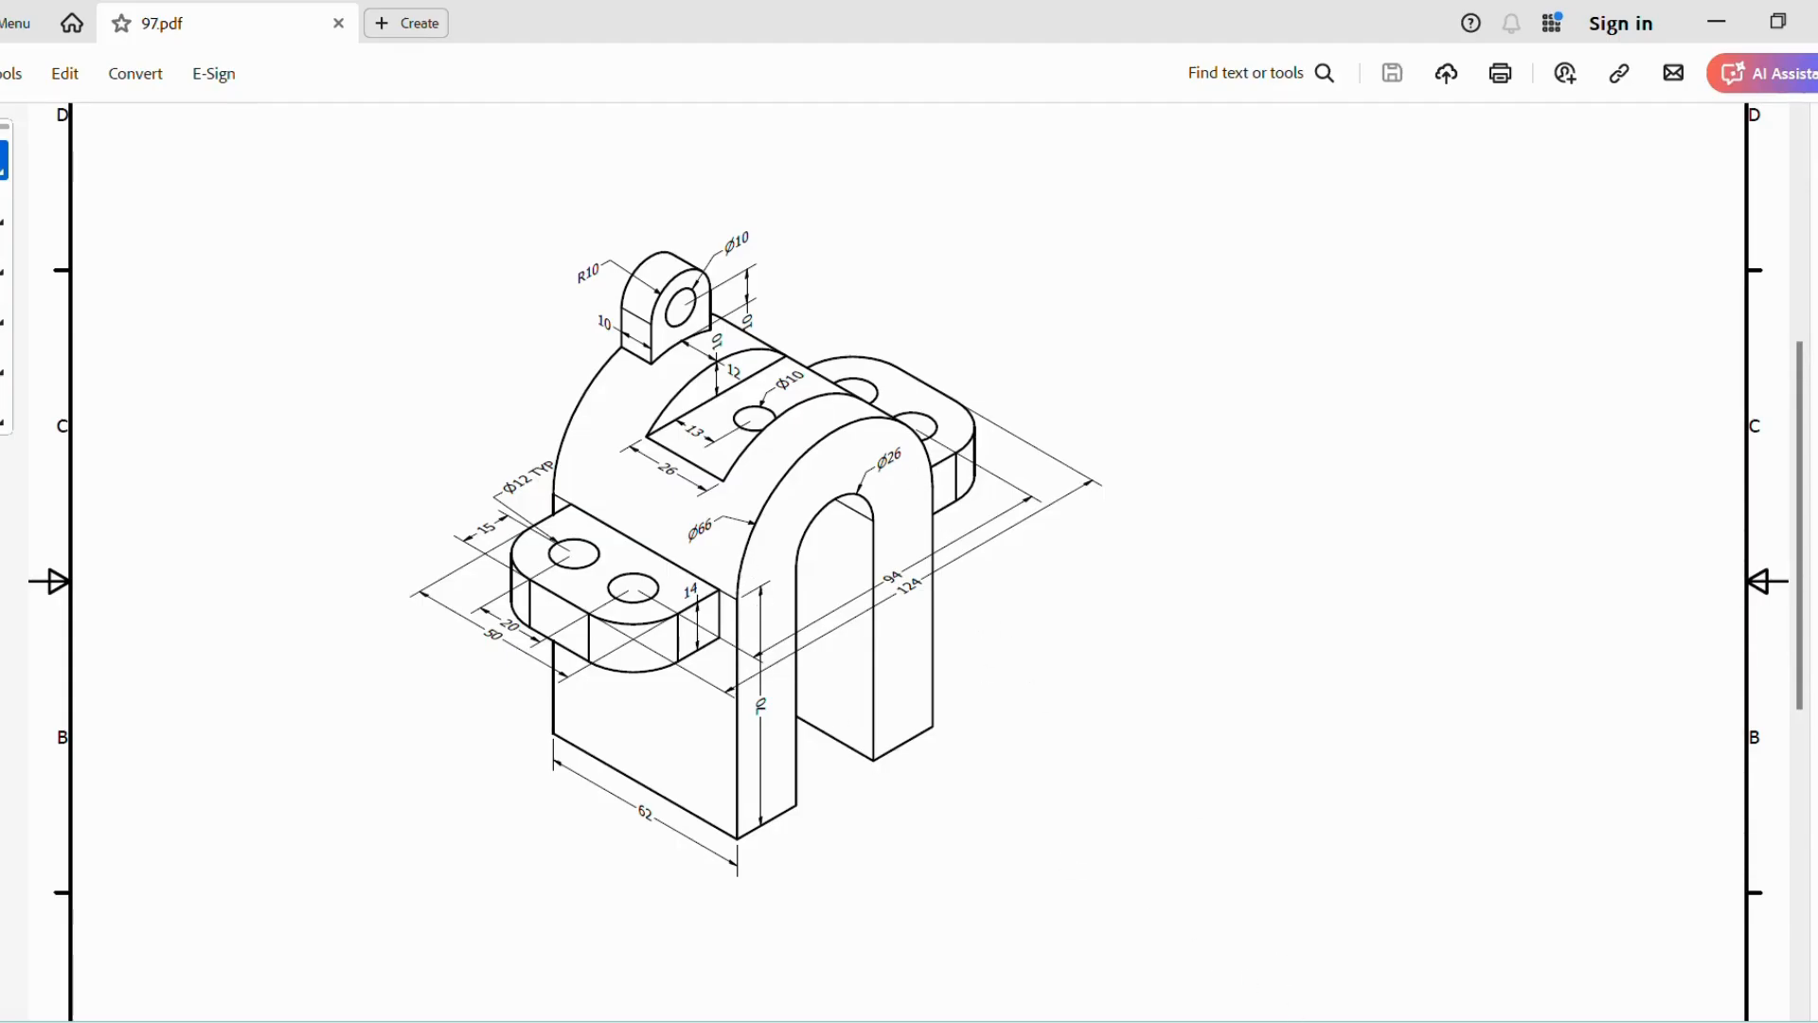
left_click(1297, 1019)
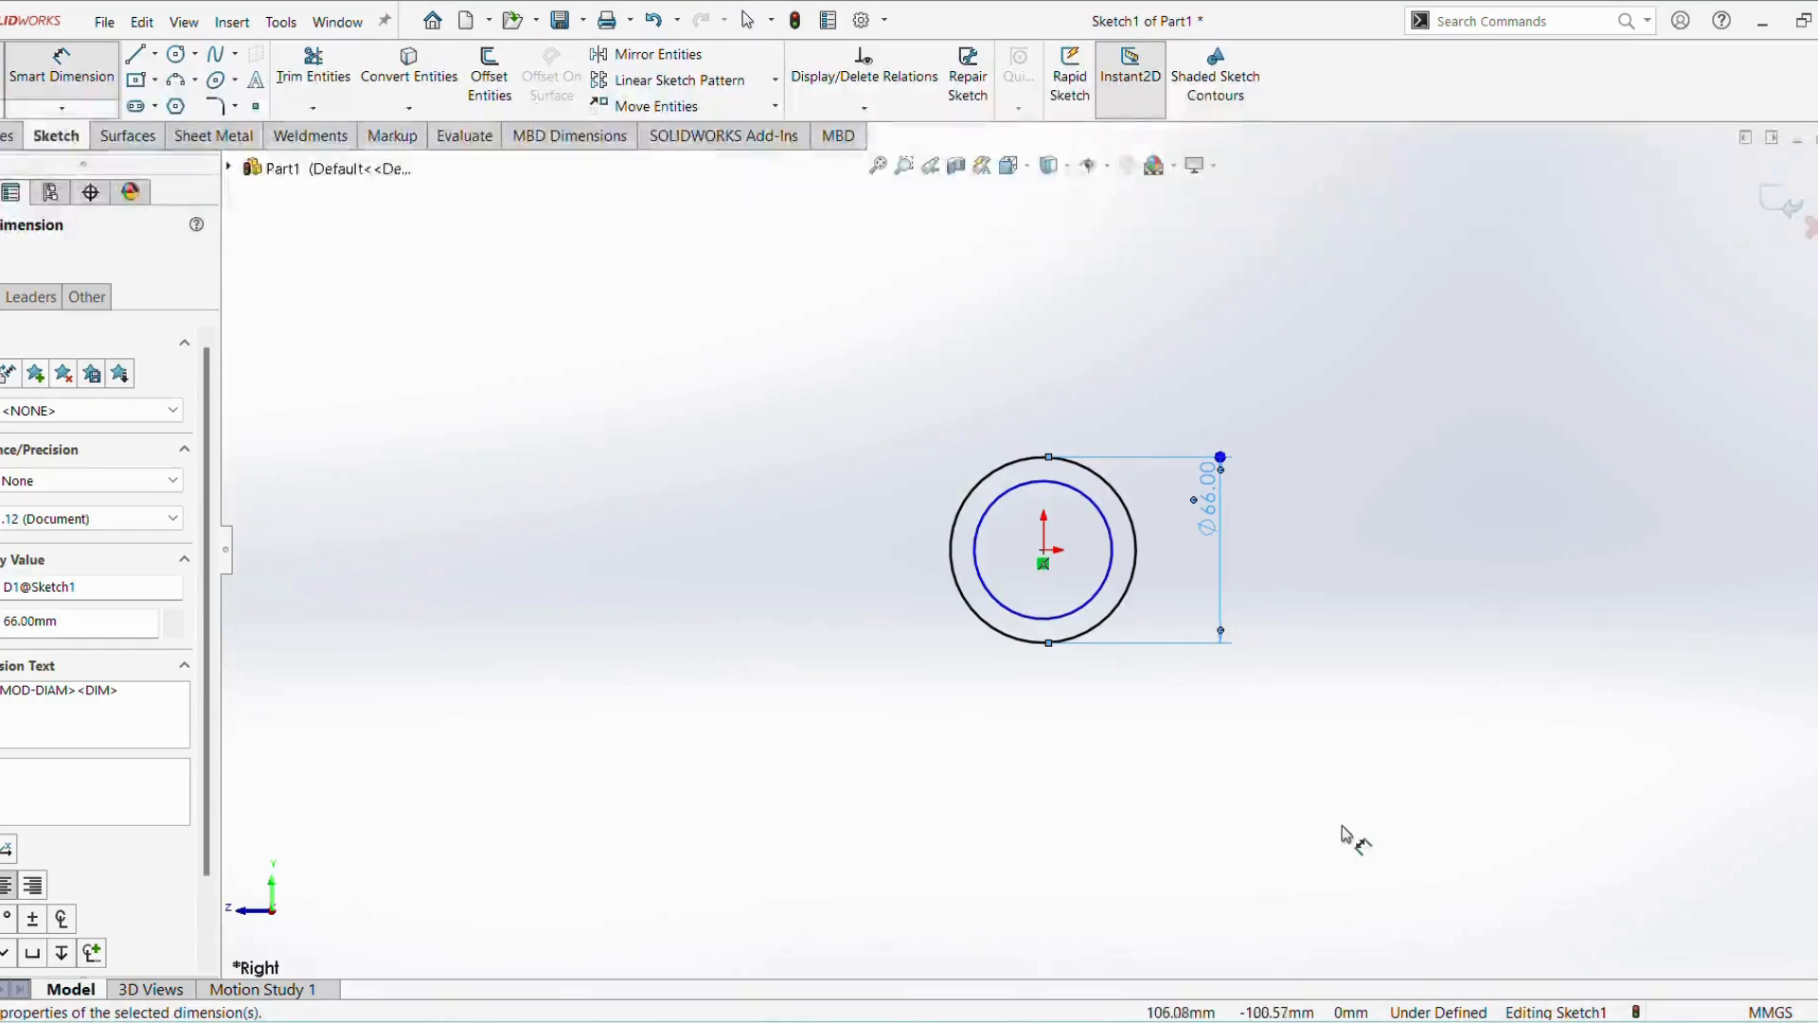
left_click(1112, 569)
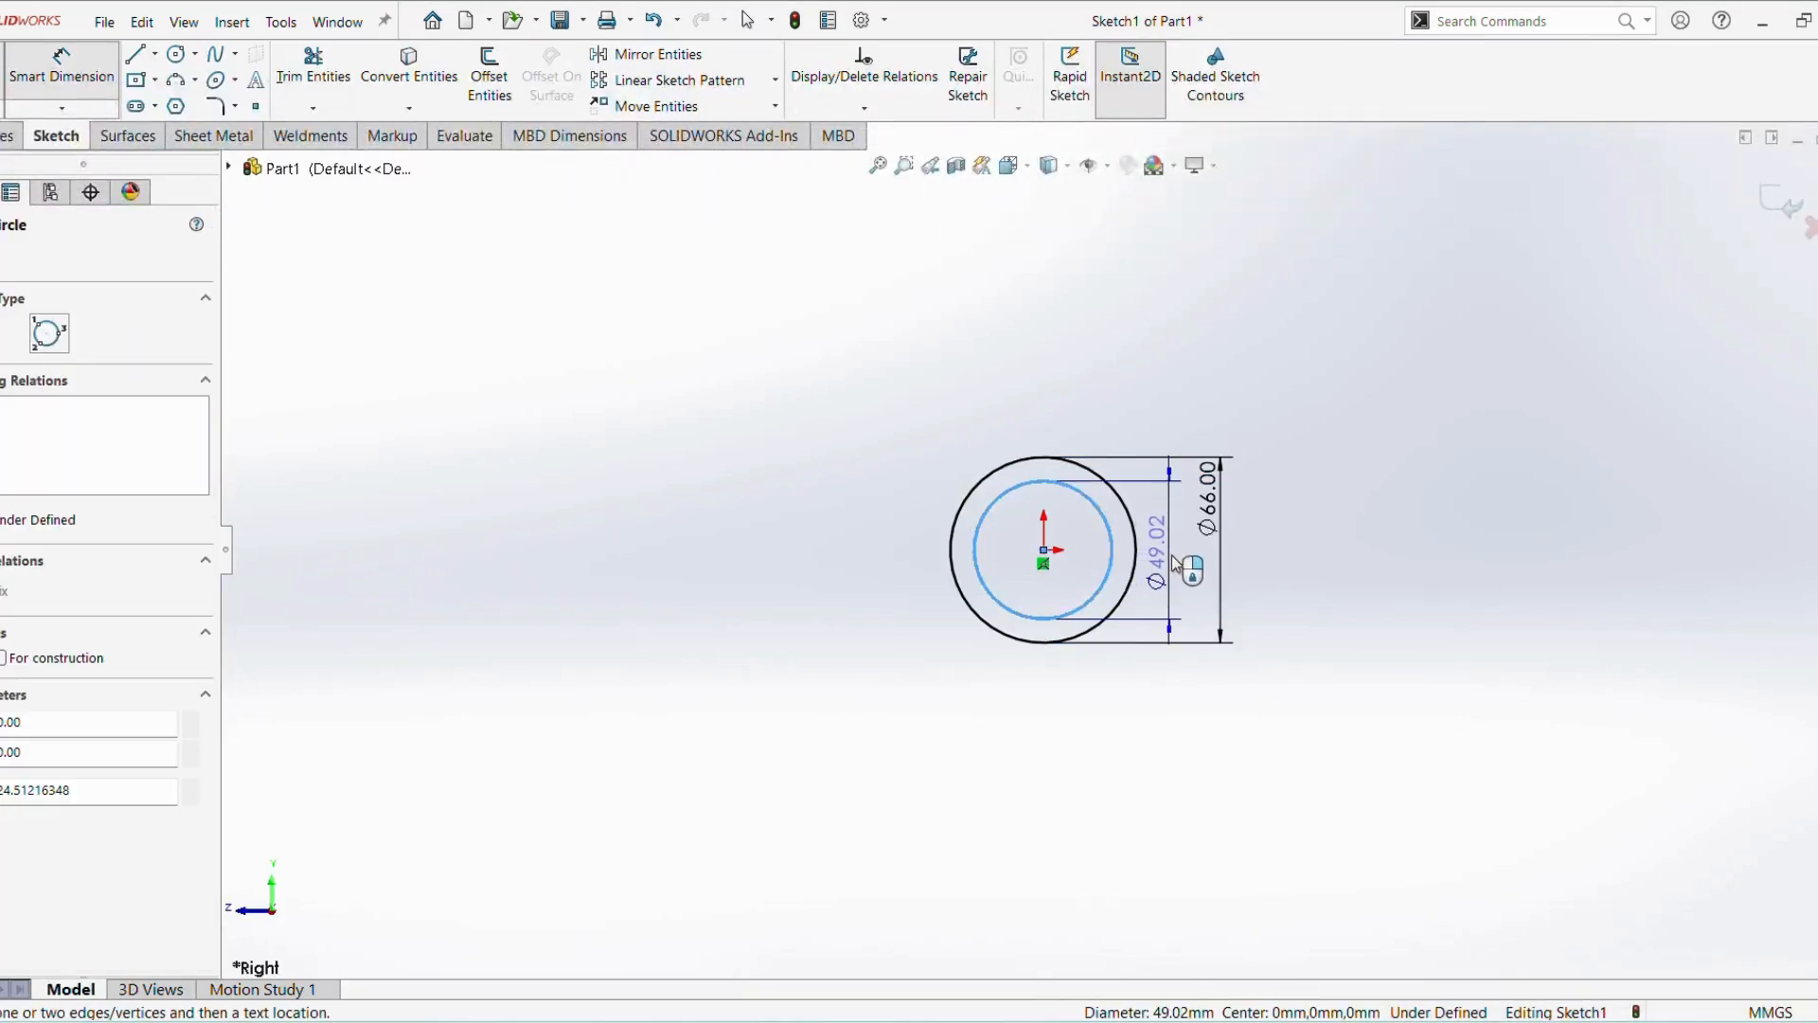
left_click(1169, 559)
key("Return")
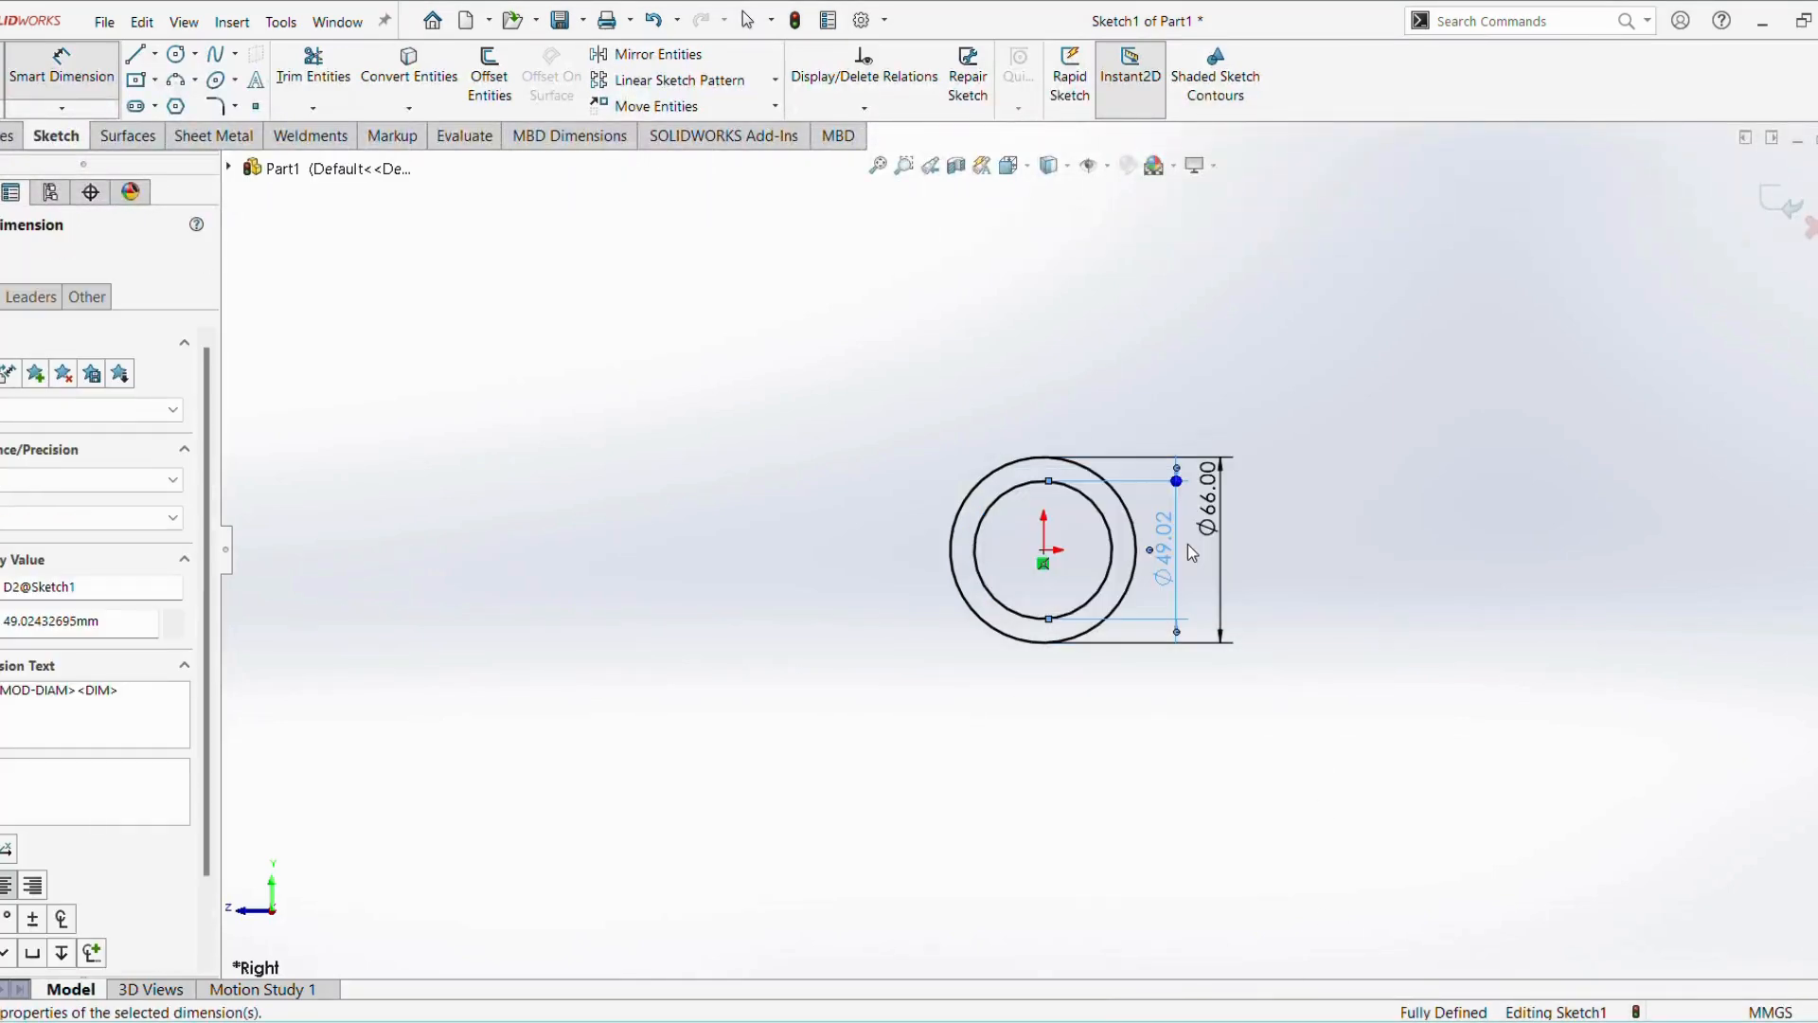
scroll(1089, 642, "down", 2)
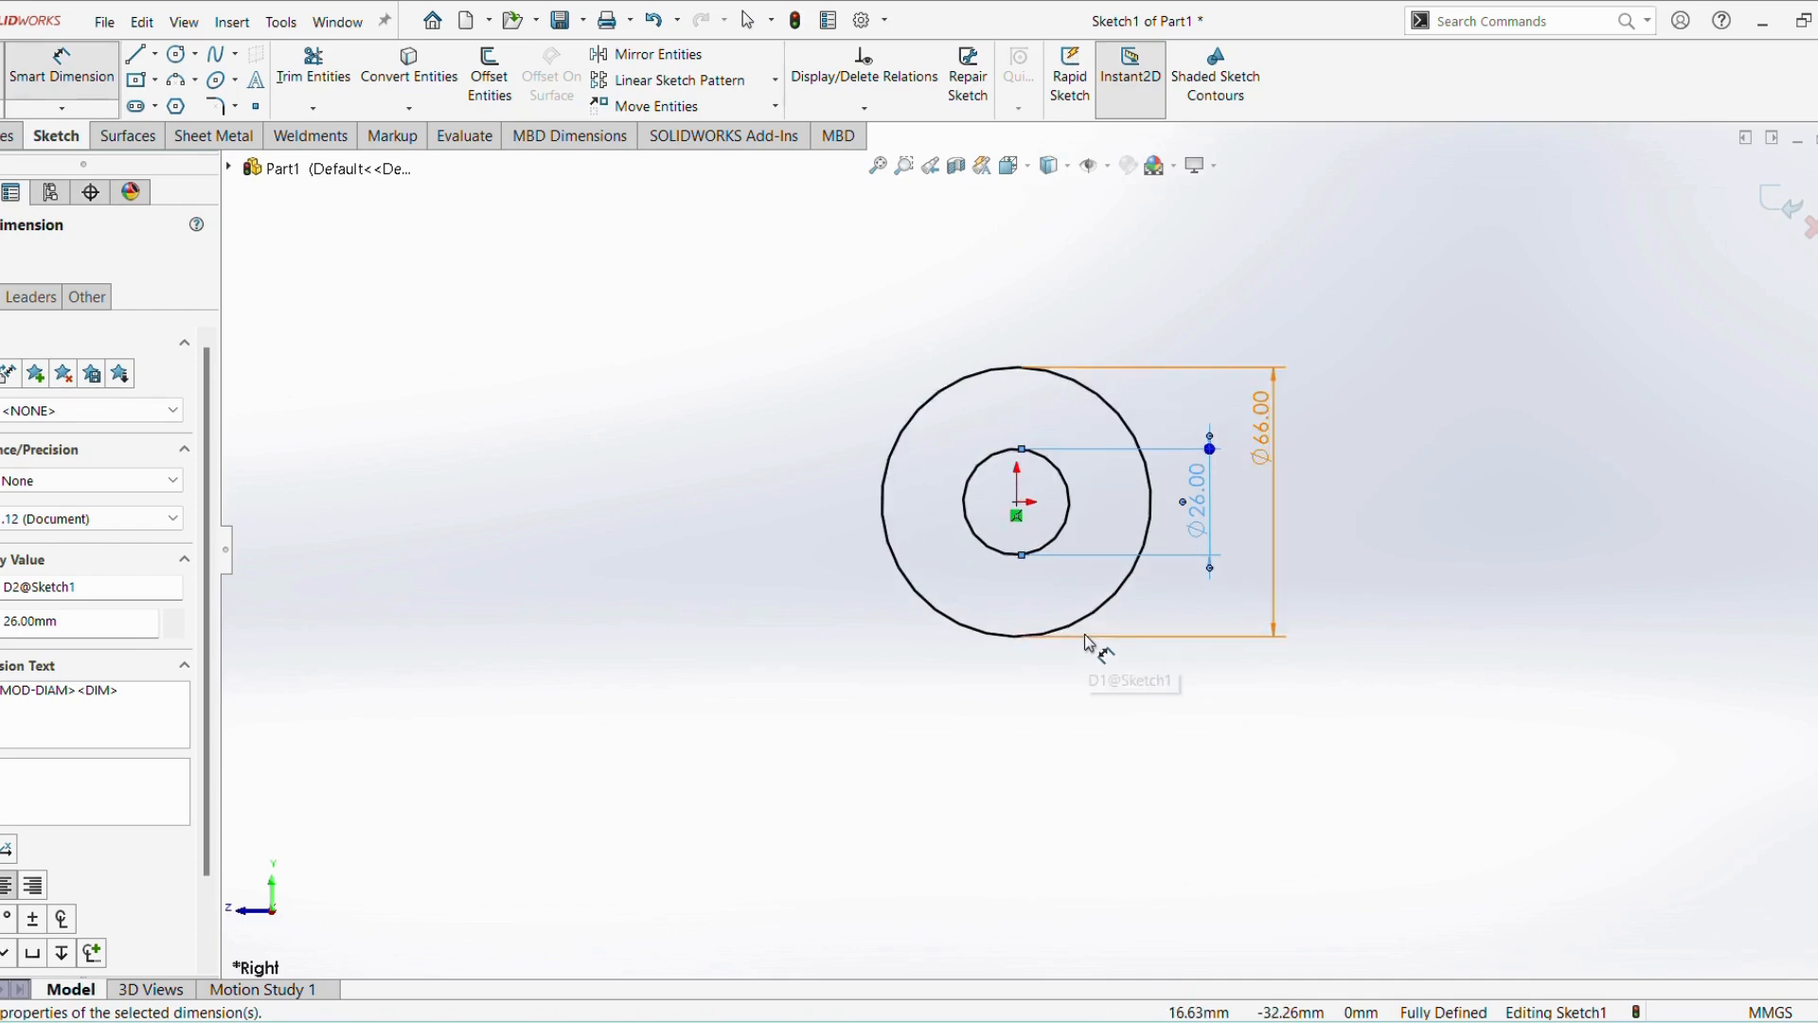
Draw a leg with lines about 84 mm down from the outer circle's left quadrant, horizontally across, and up to the inner circle's left quadrant
left_click(137, 59)
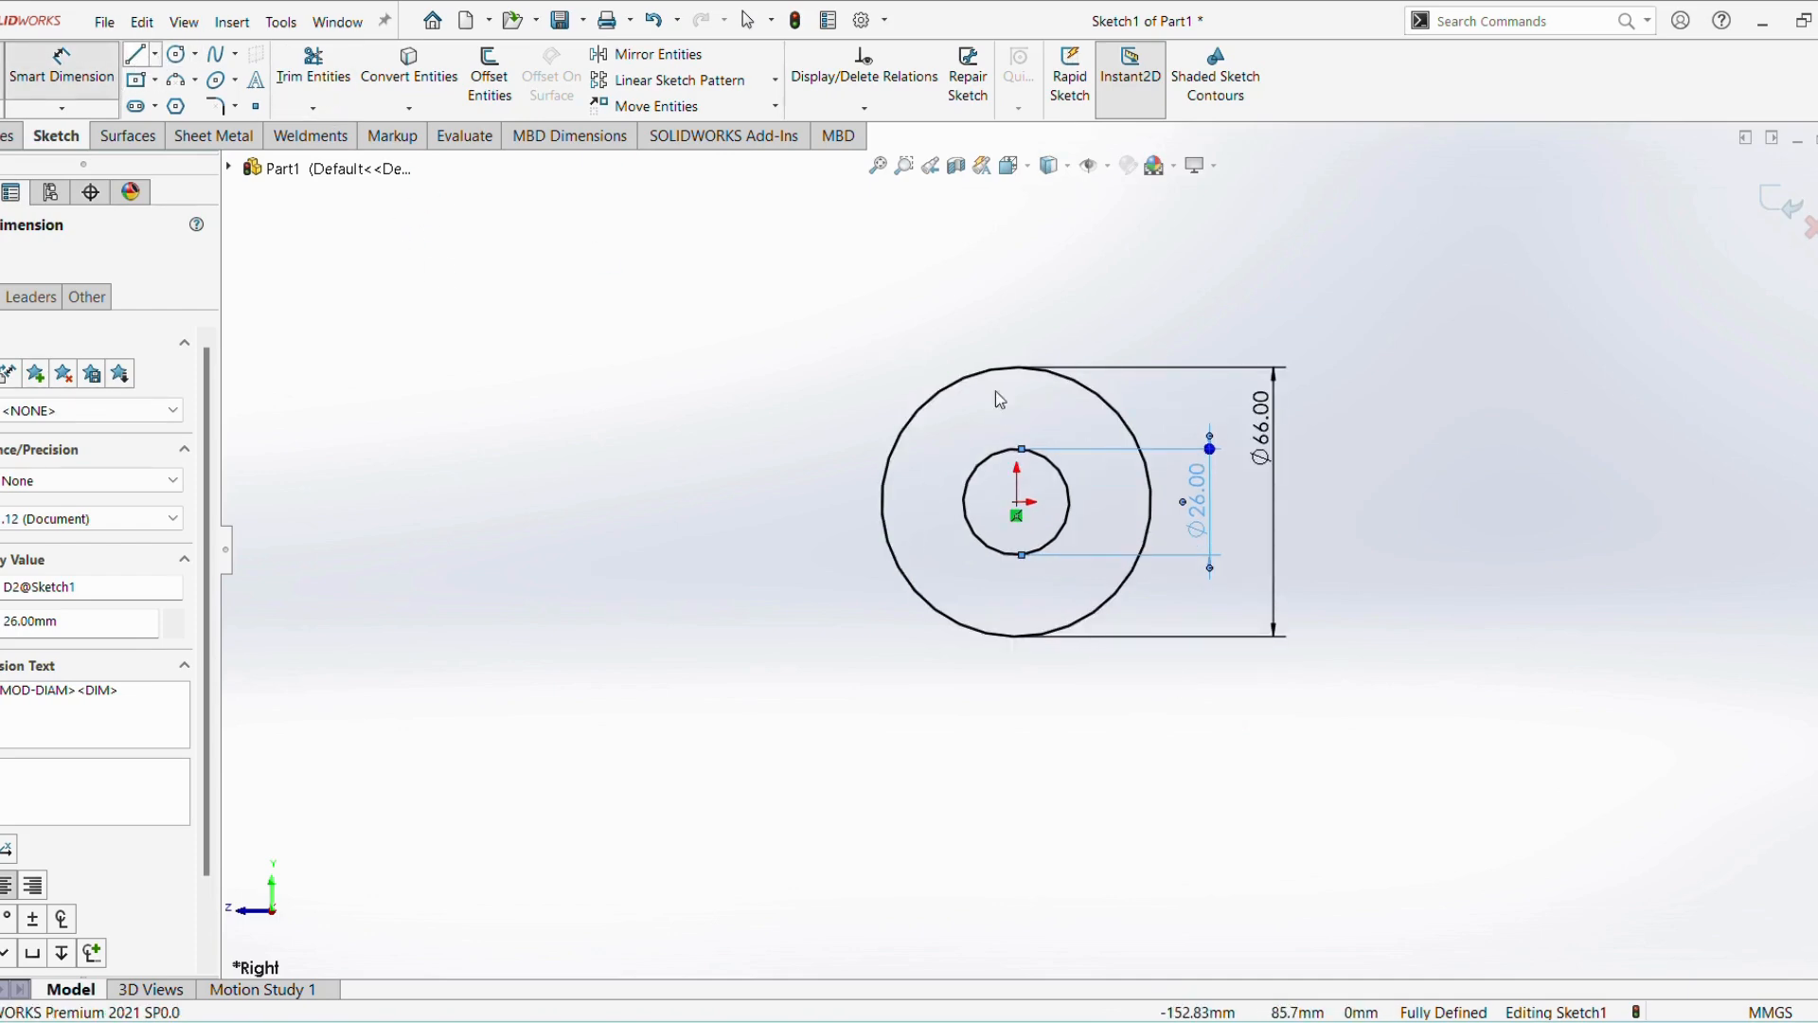
left_click(882, 503)
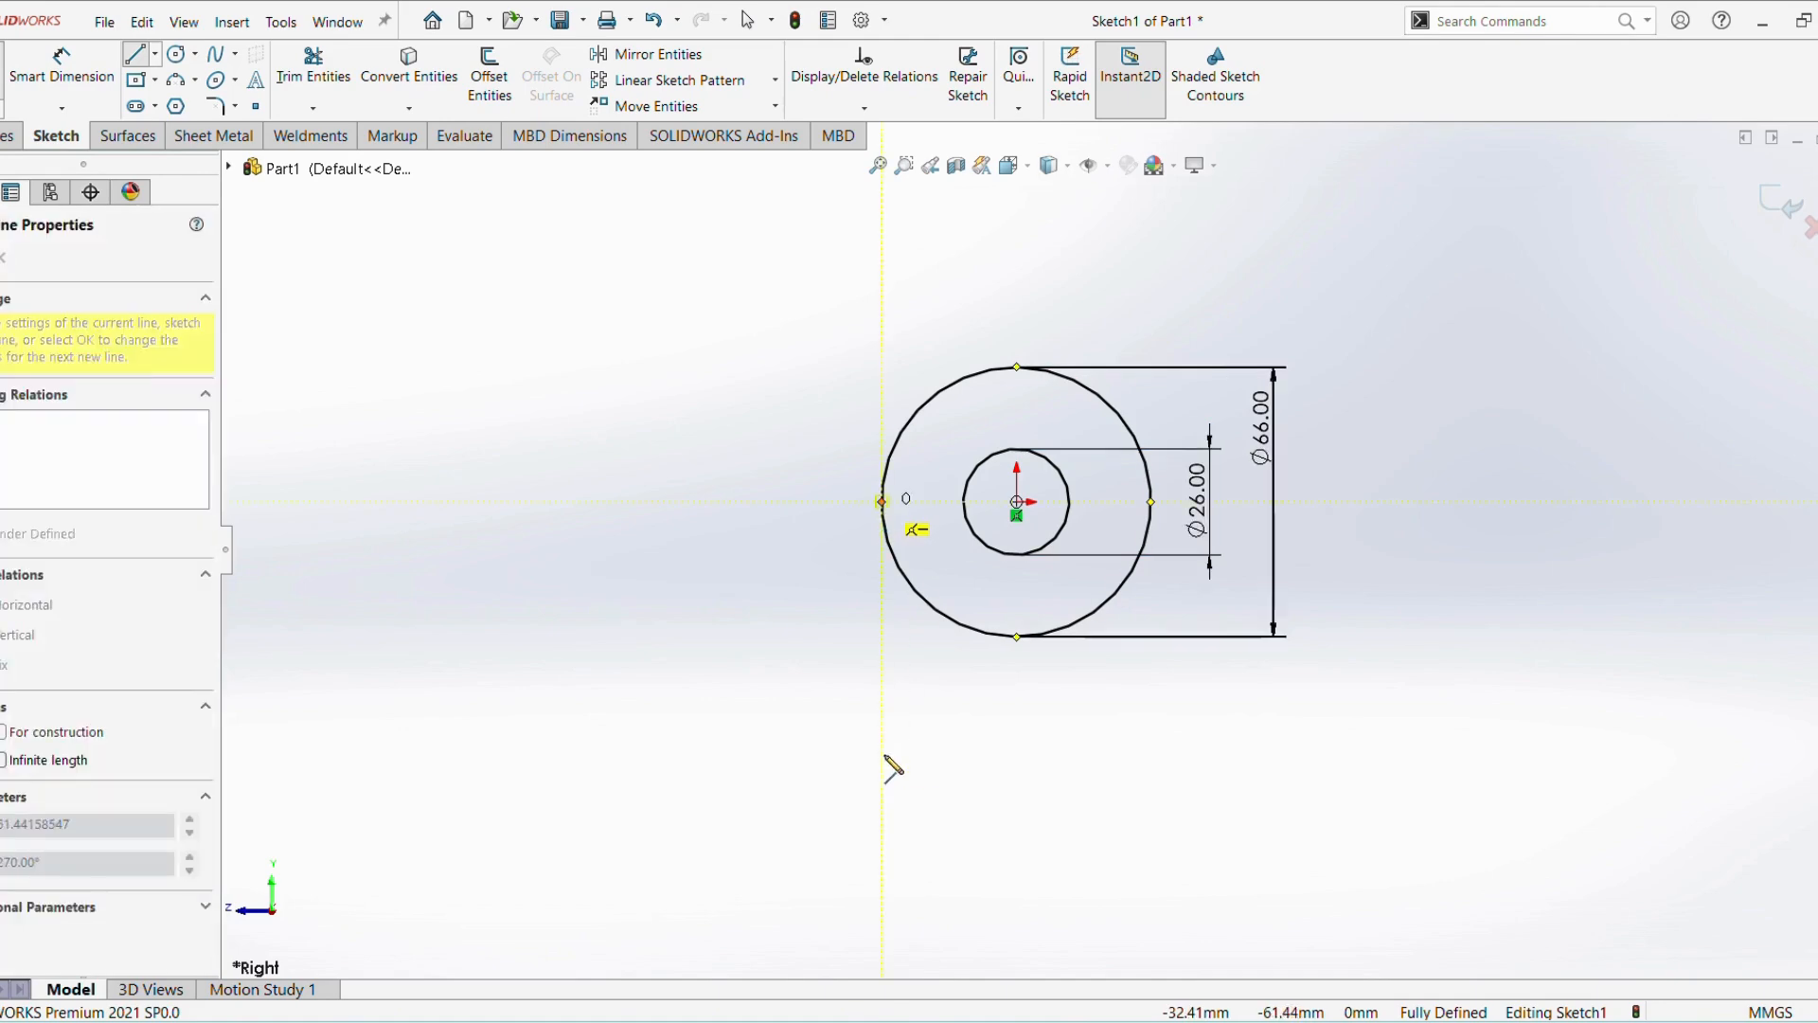
left_click(882, 842)
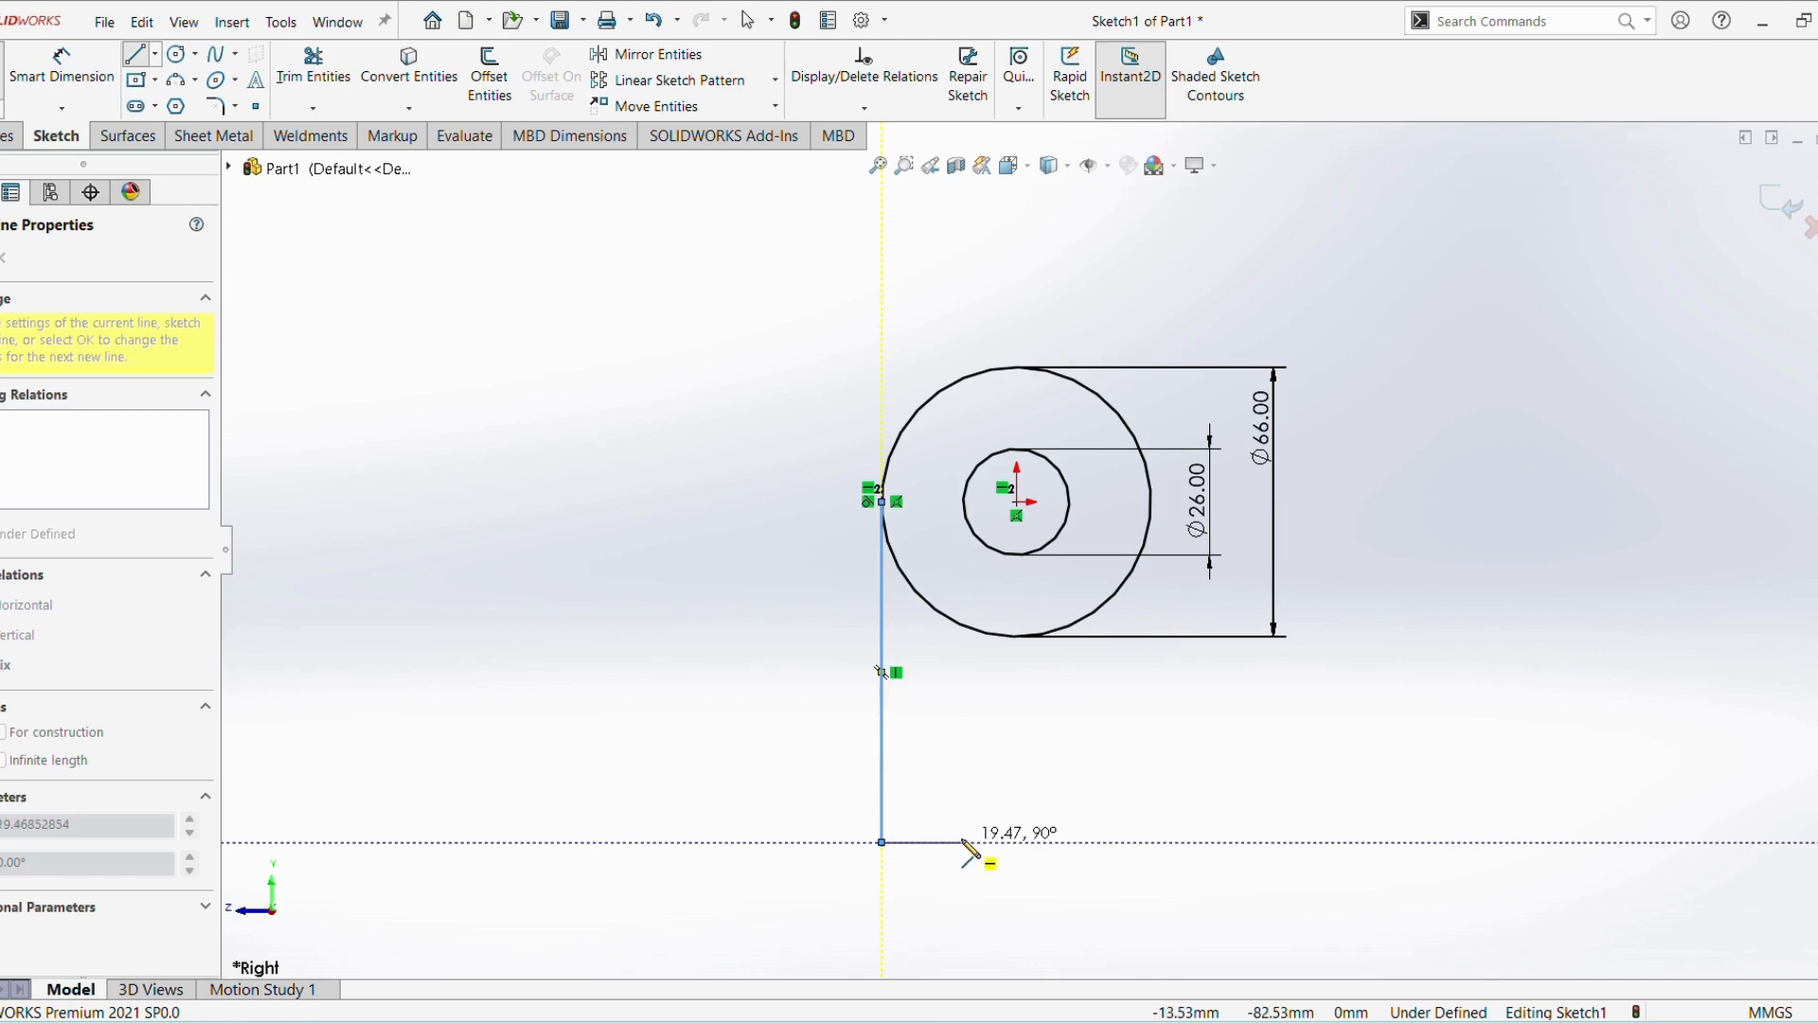
left_click(961, 841)
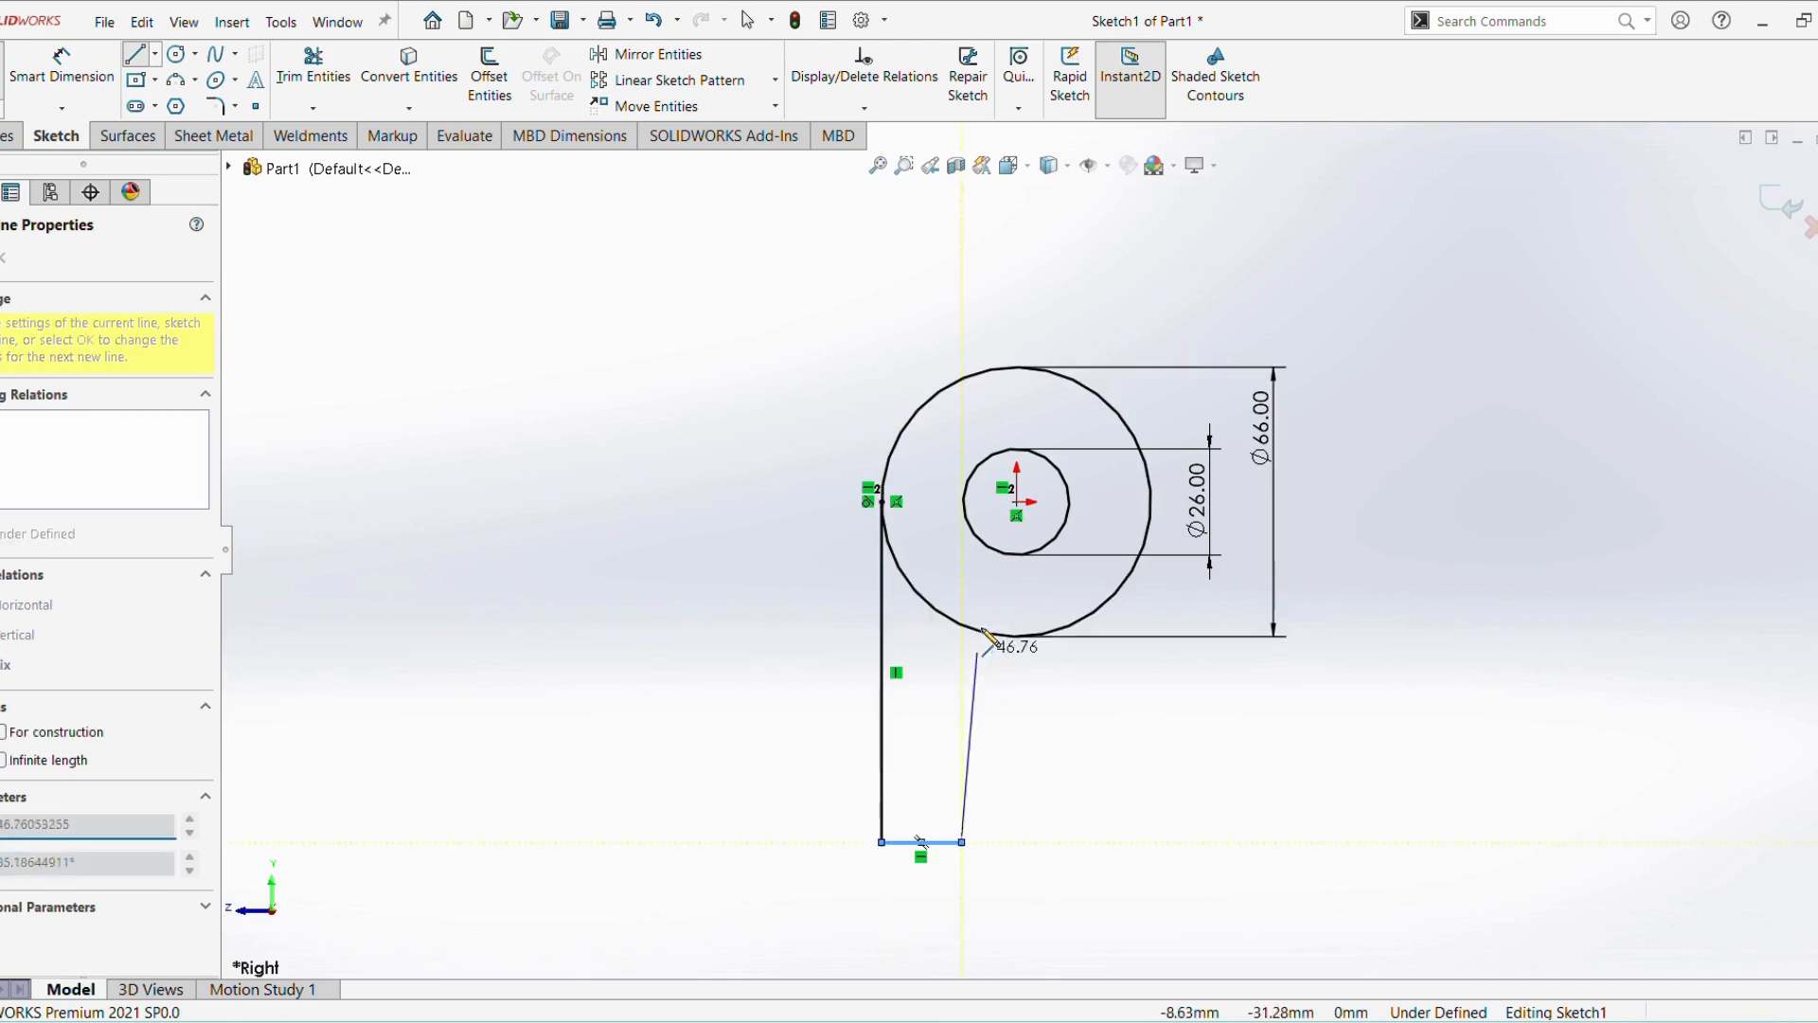
left_click(963, 502)
key("Escape")
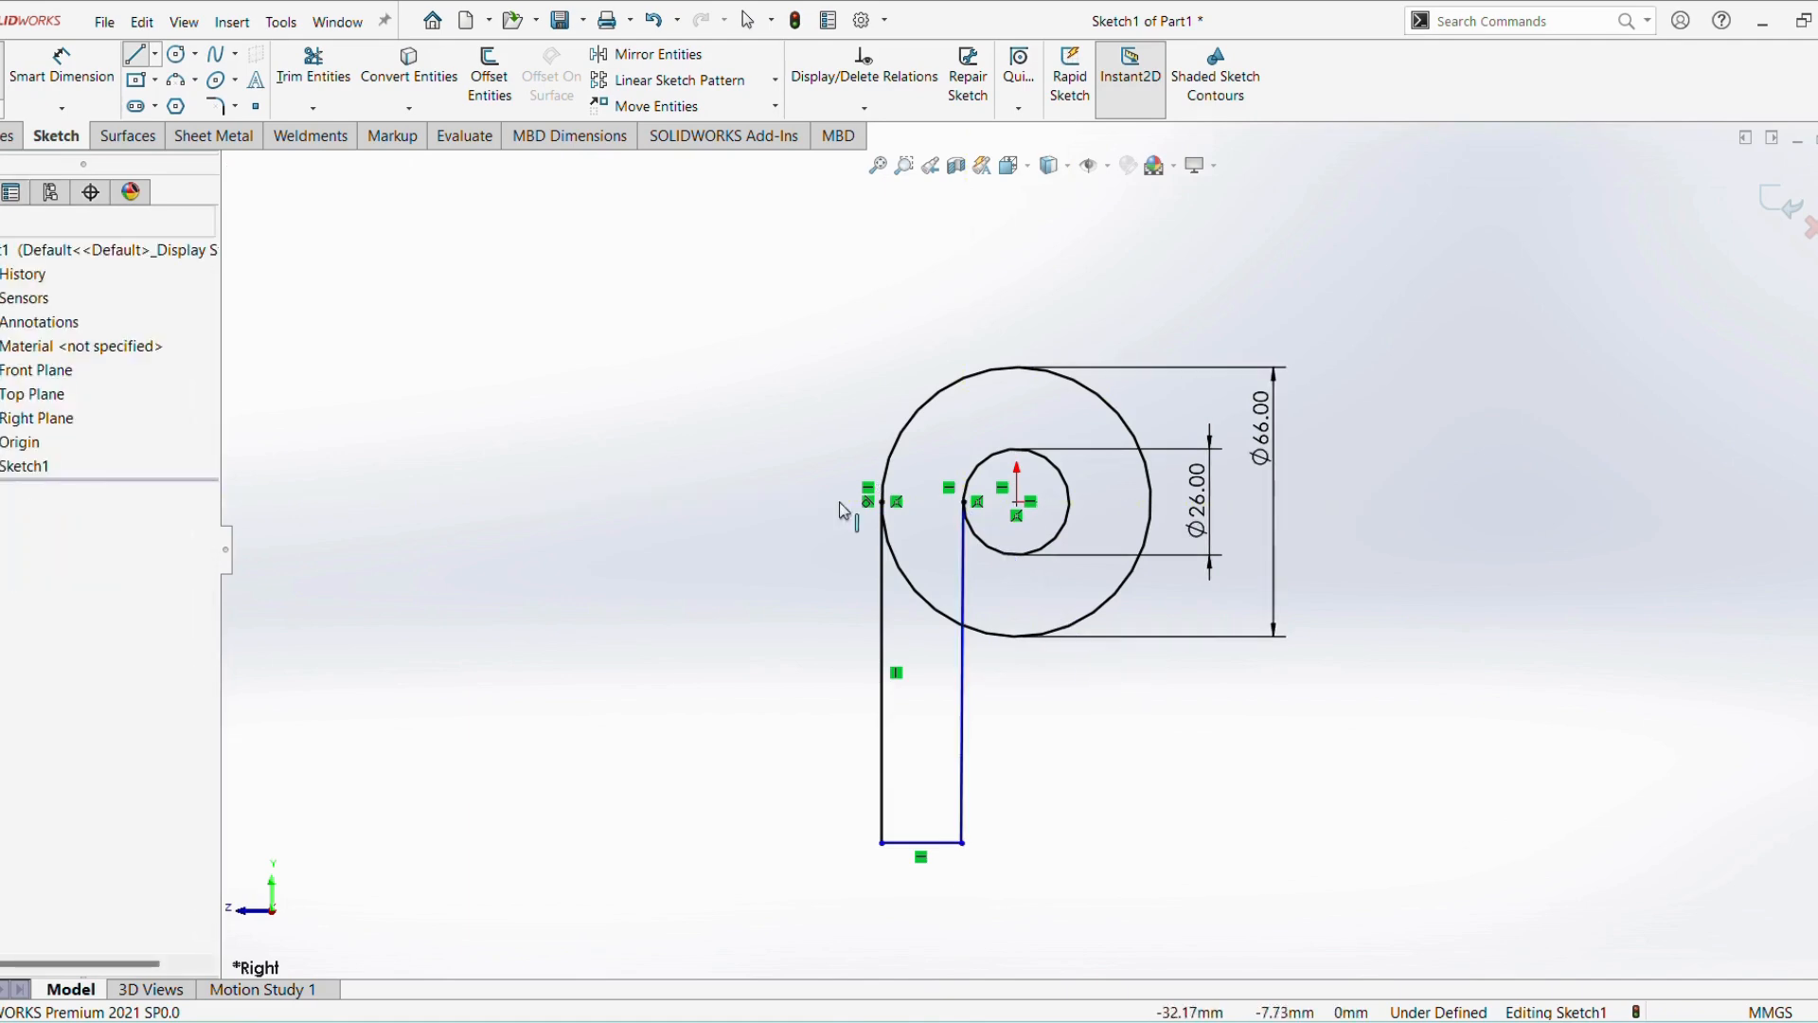
Make the leg's inner side line vertical with a Vertical relation
left_click(957, 790)
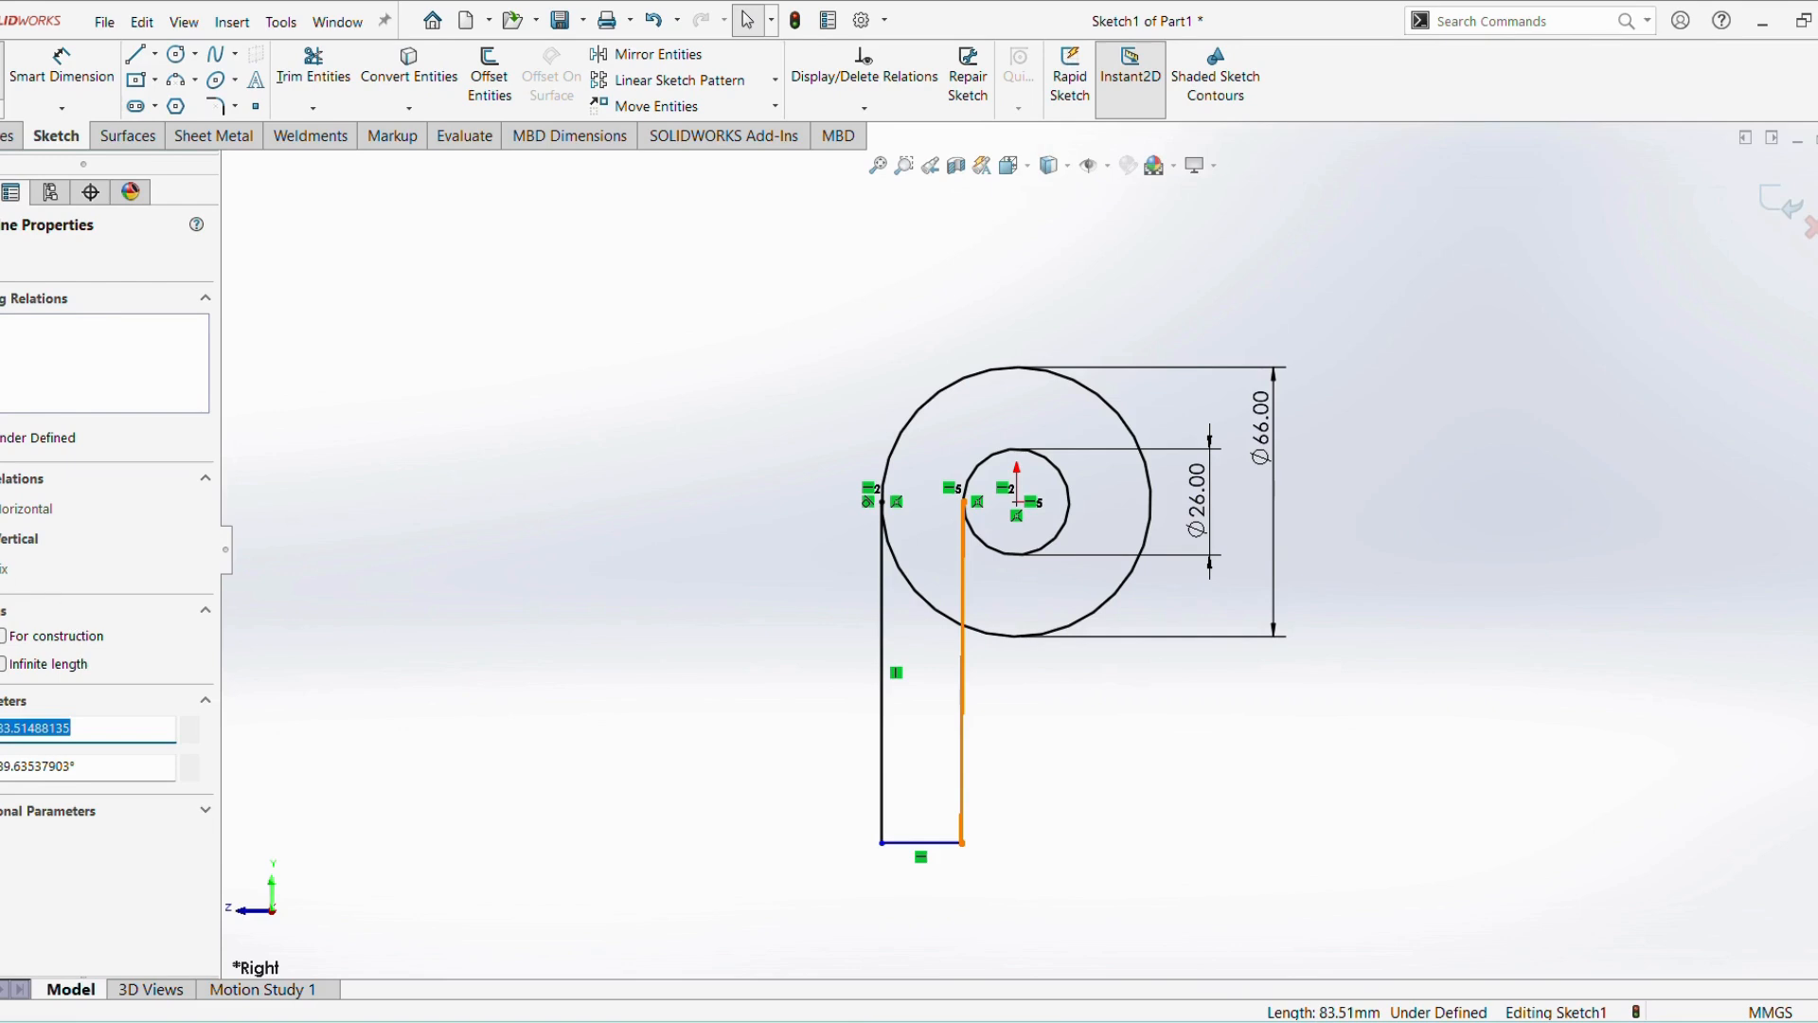
left_click(7, 539)
left_click(764, 651)
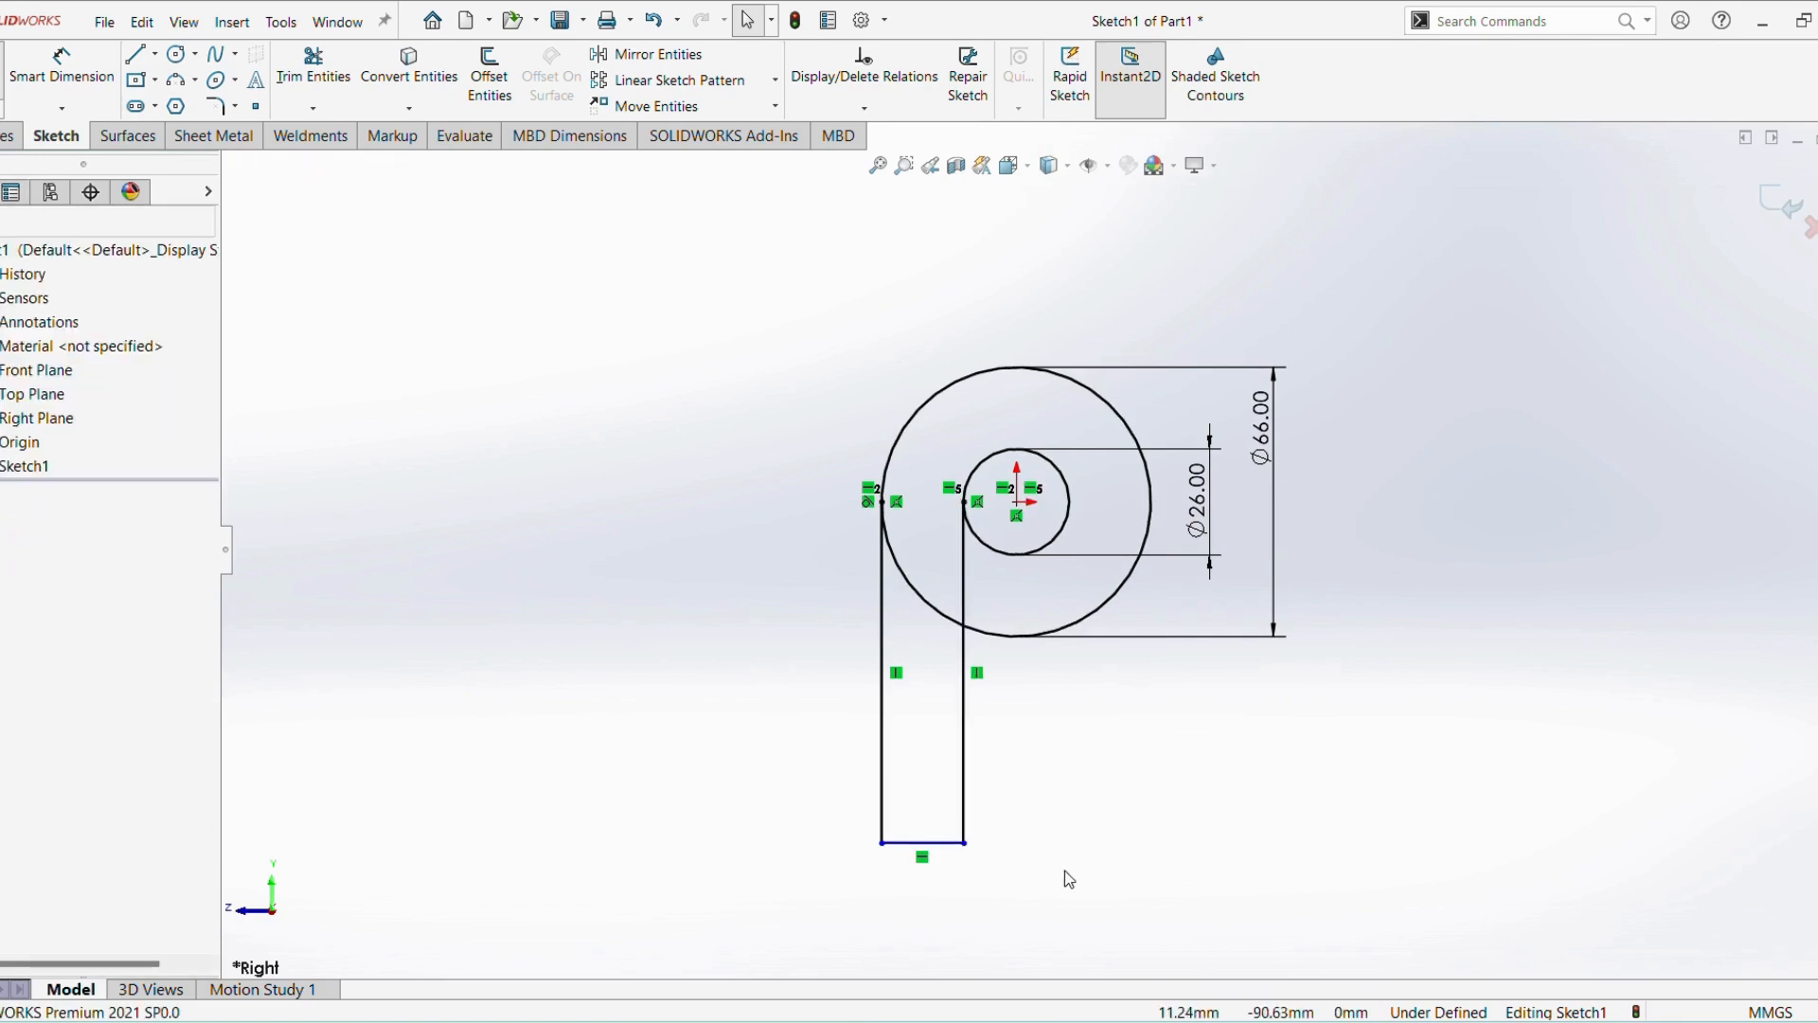
Dimension the distance from the origin to the leg's bottom line as 70 mm
left_click(62, 68)
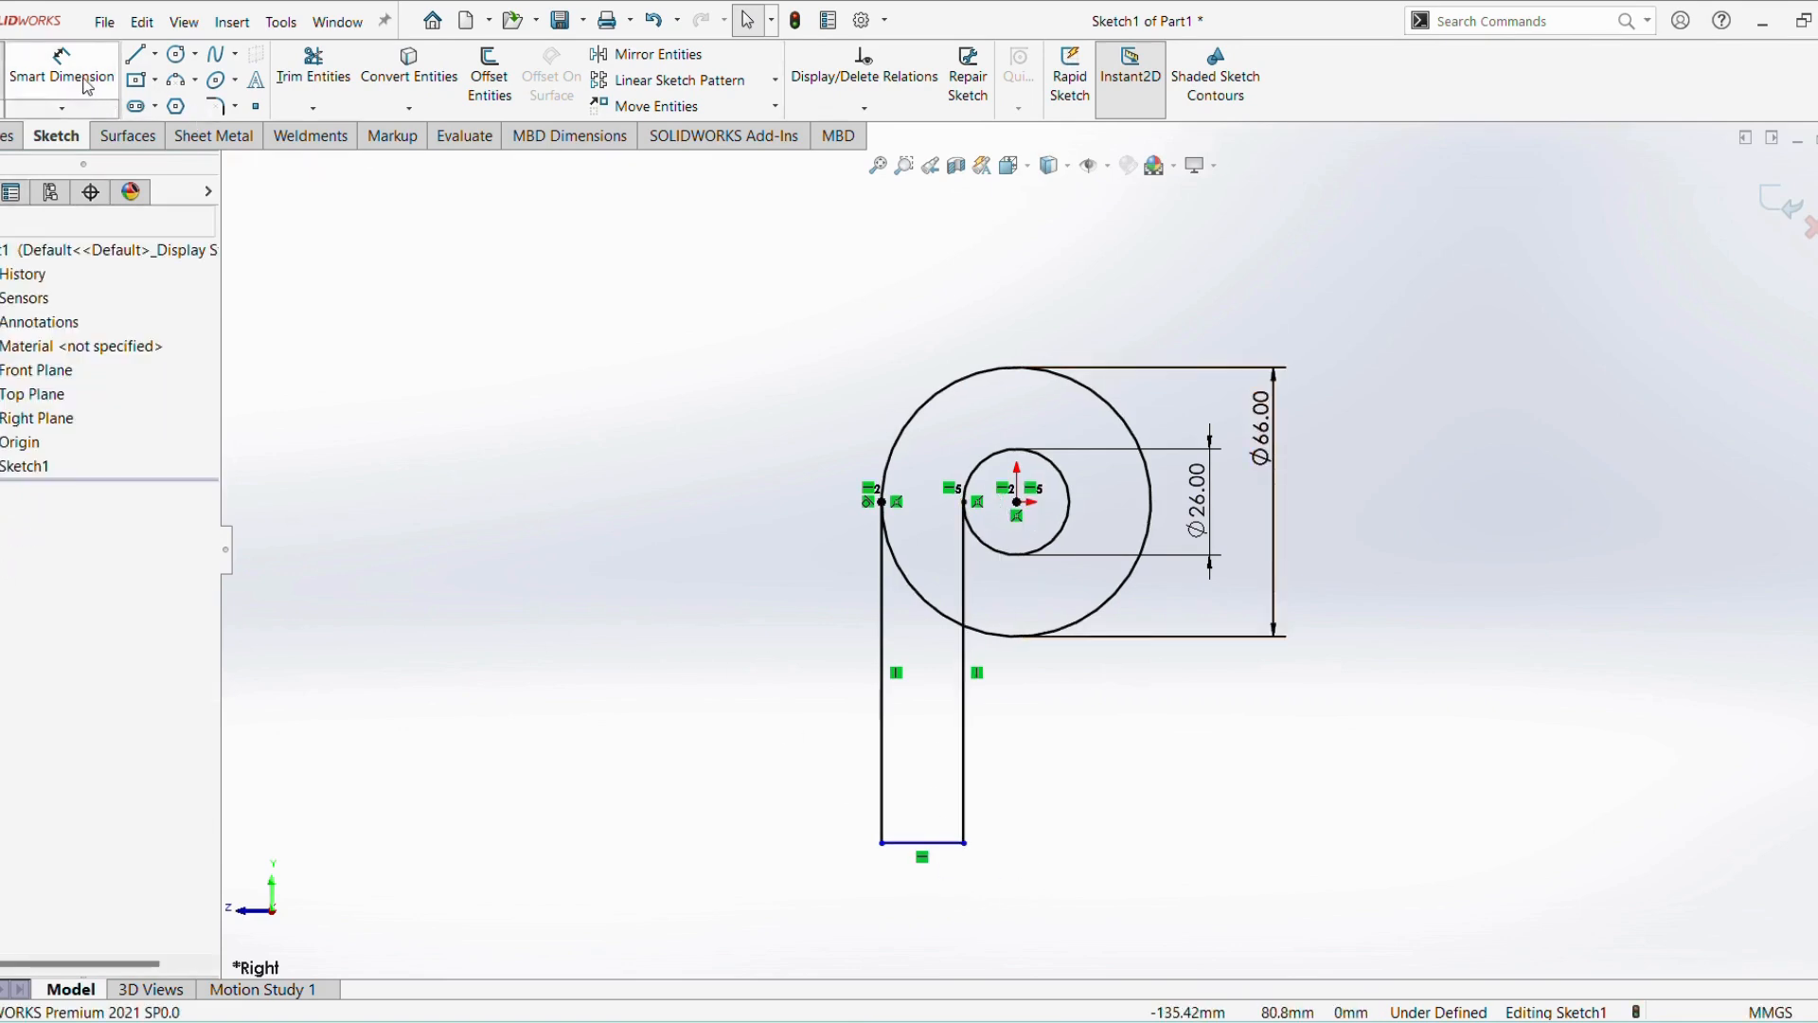
left_click(1016, 504)
left_click(941, 846)
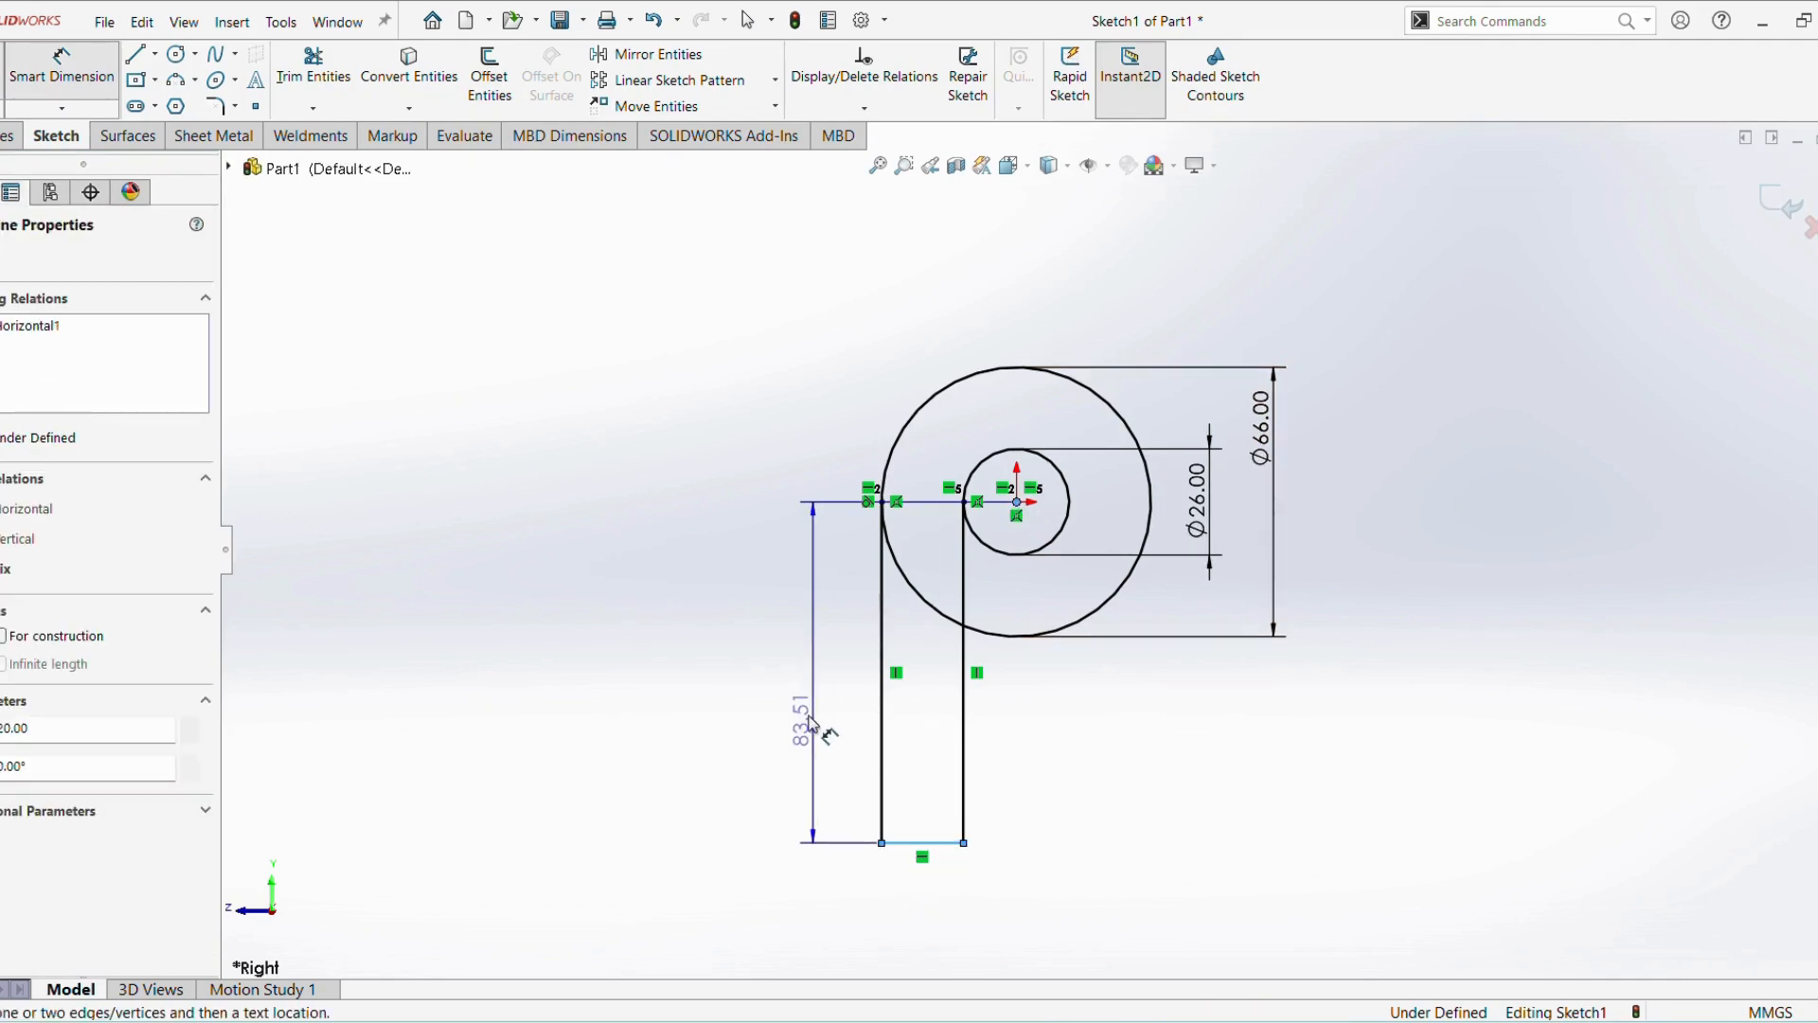
left_click(812, 725)
type("70")
key("Return")
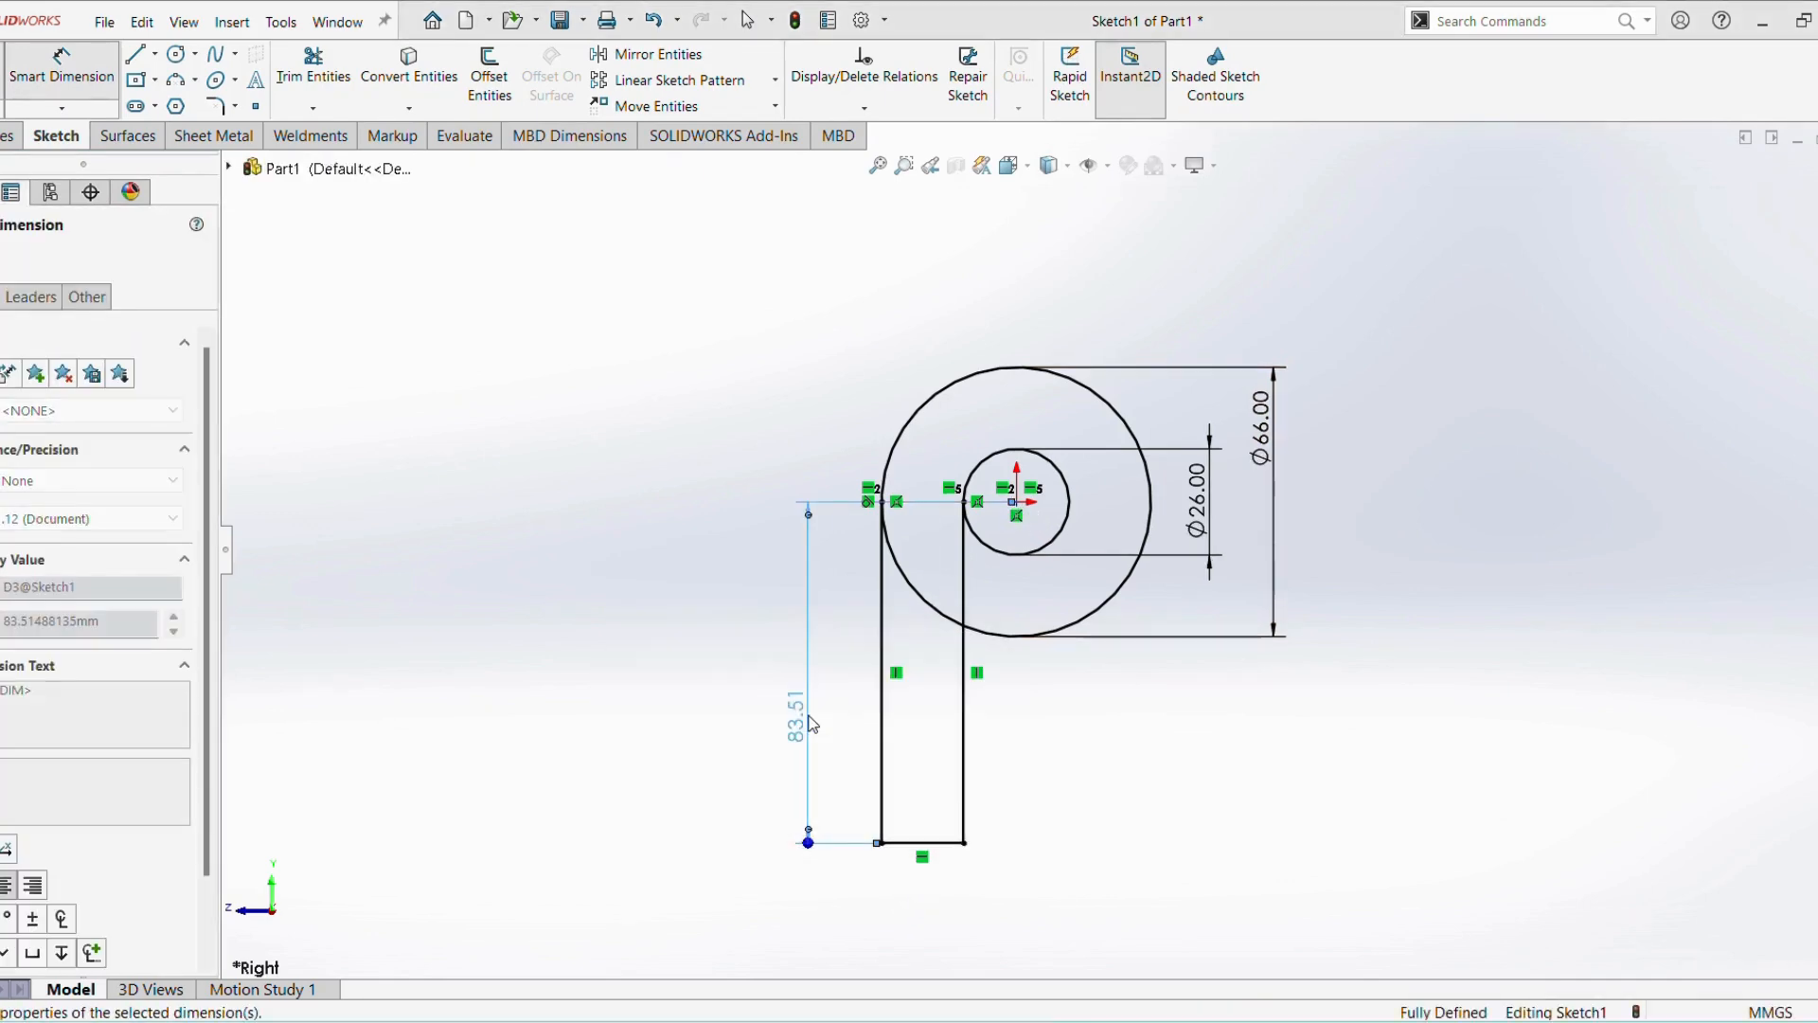
key("Escape")
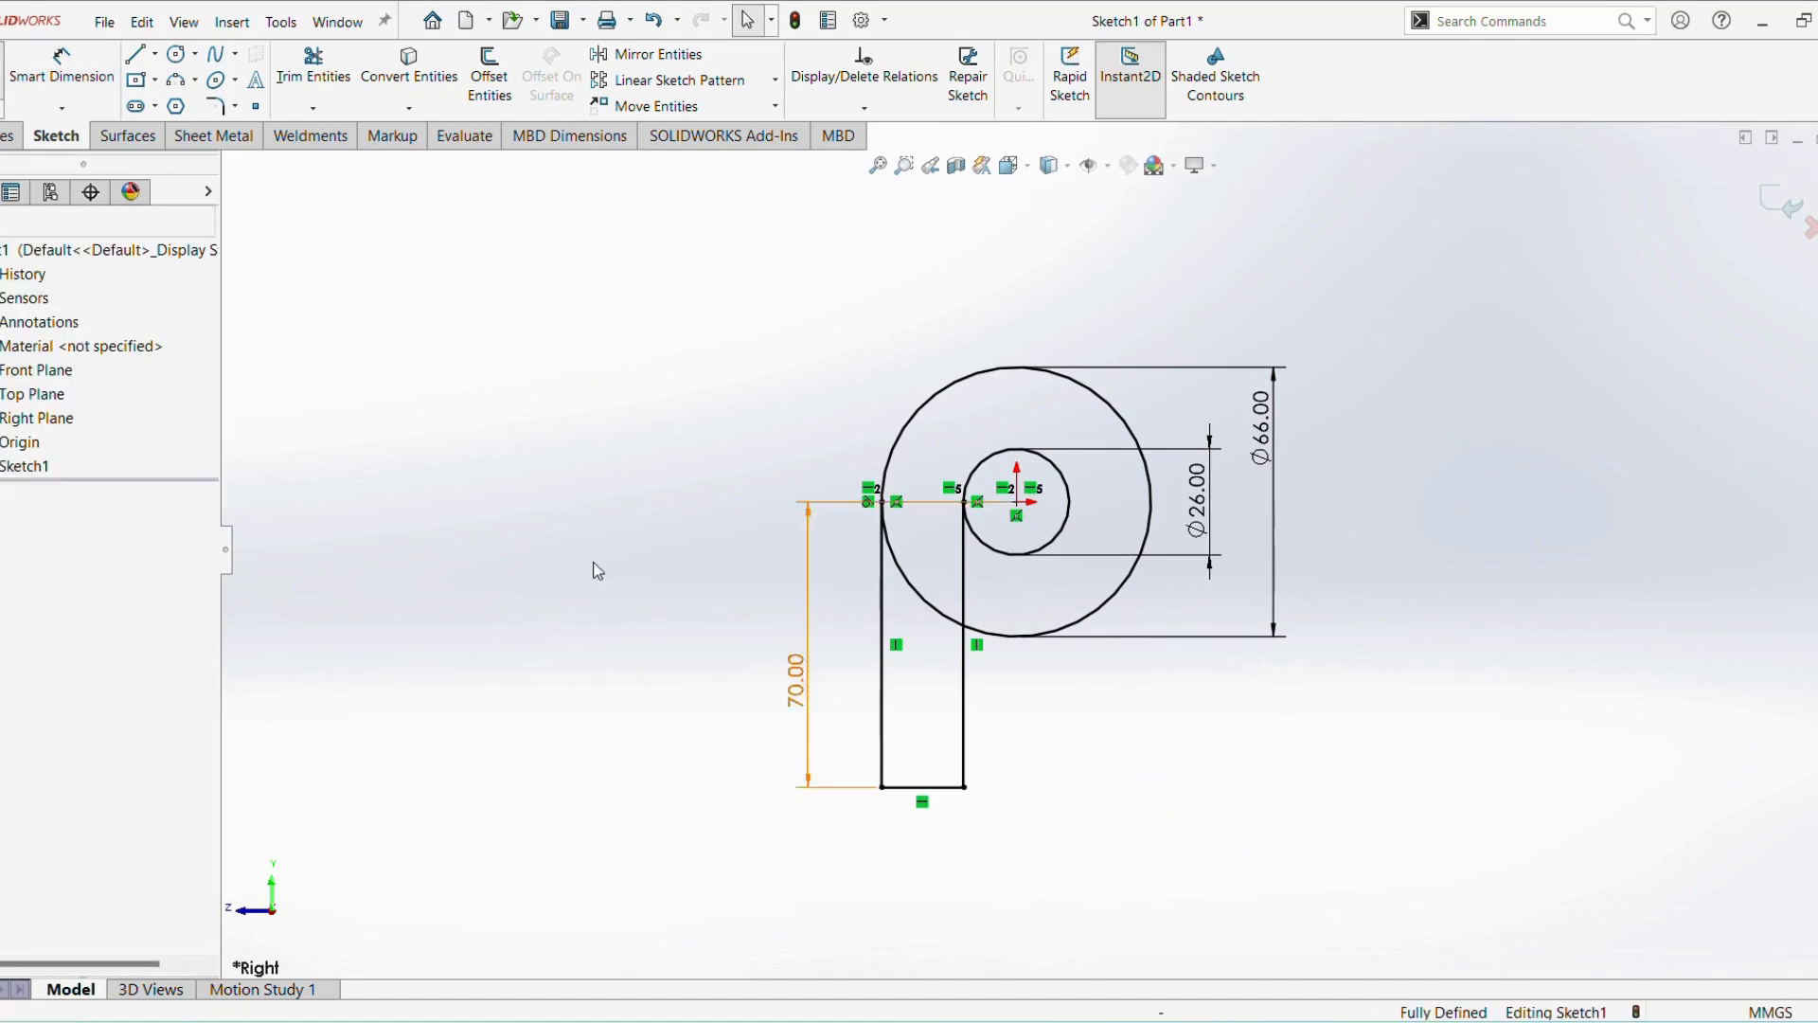
Draw a vertical centerline from the origin down to near the level of the leg's bottom line
left_click(156, 54)
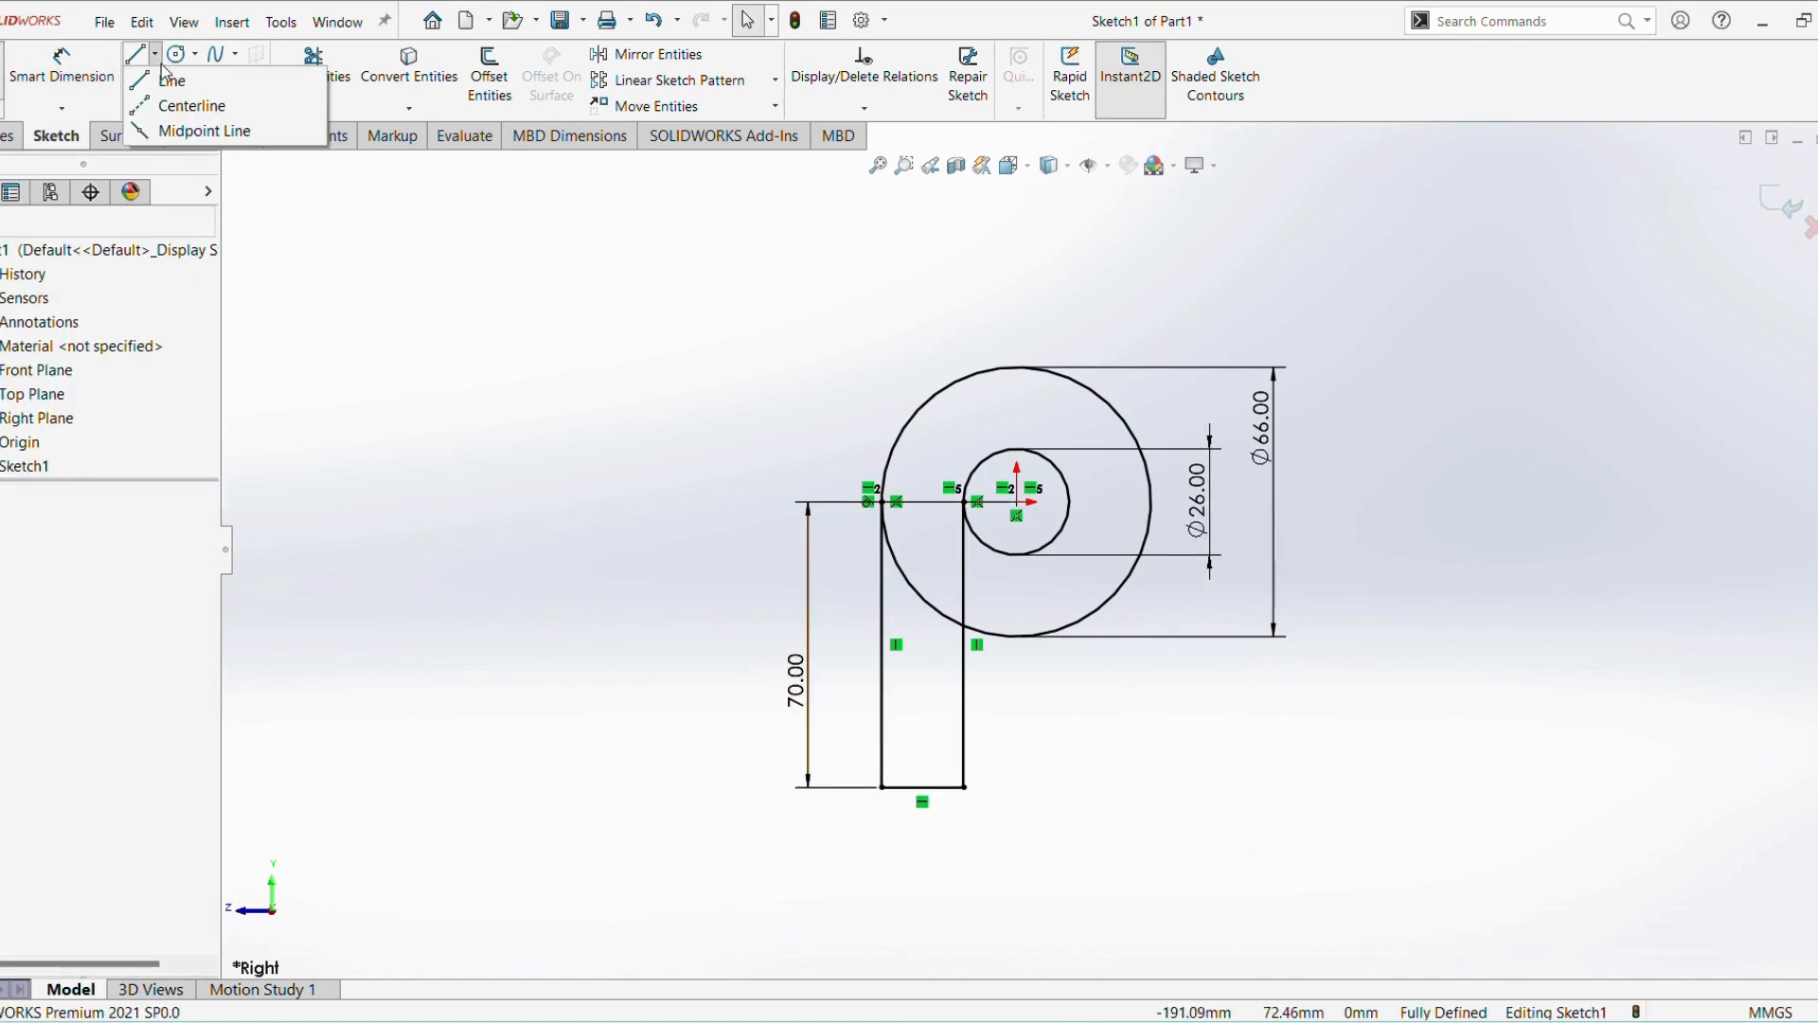
left_click(185, 100)
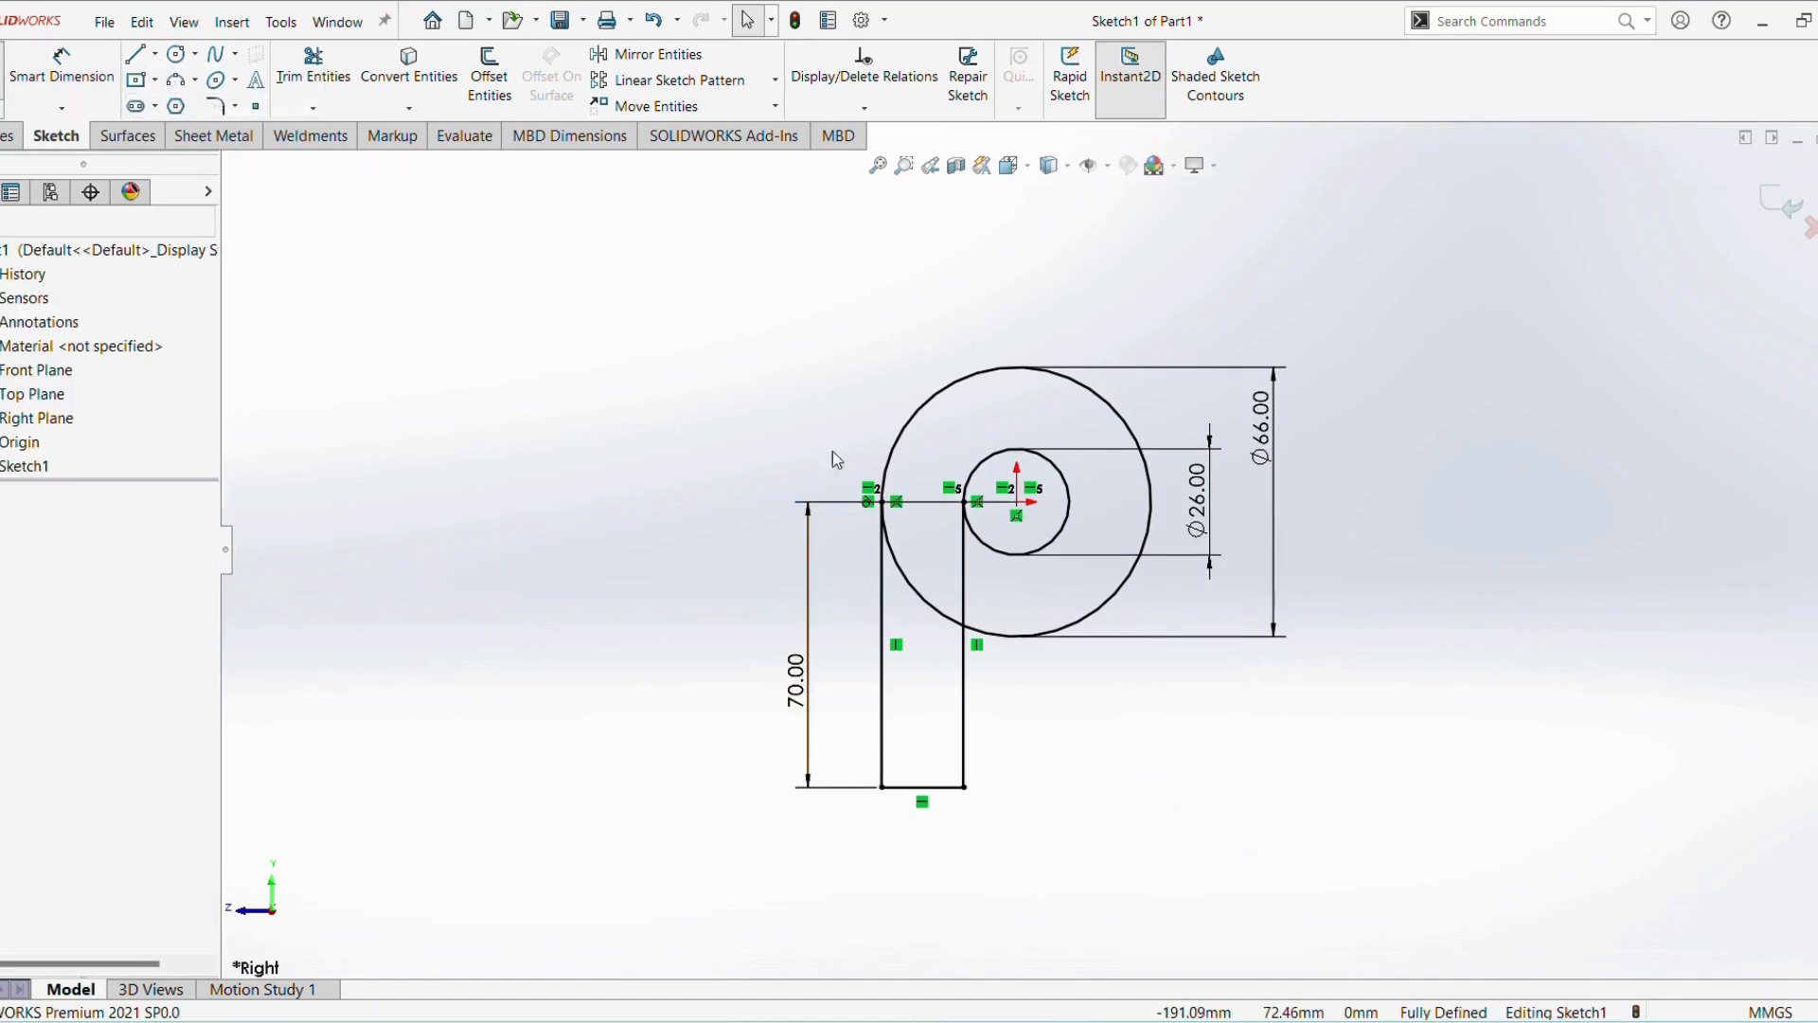
left_click(1016, 515)
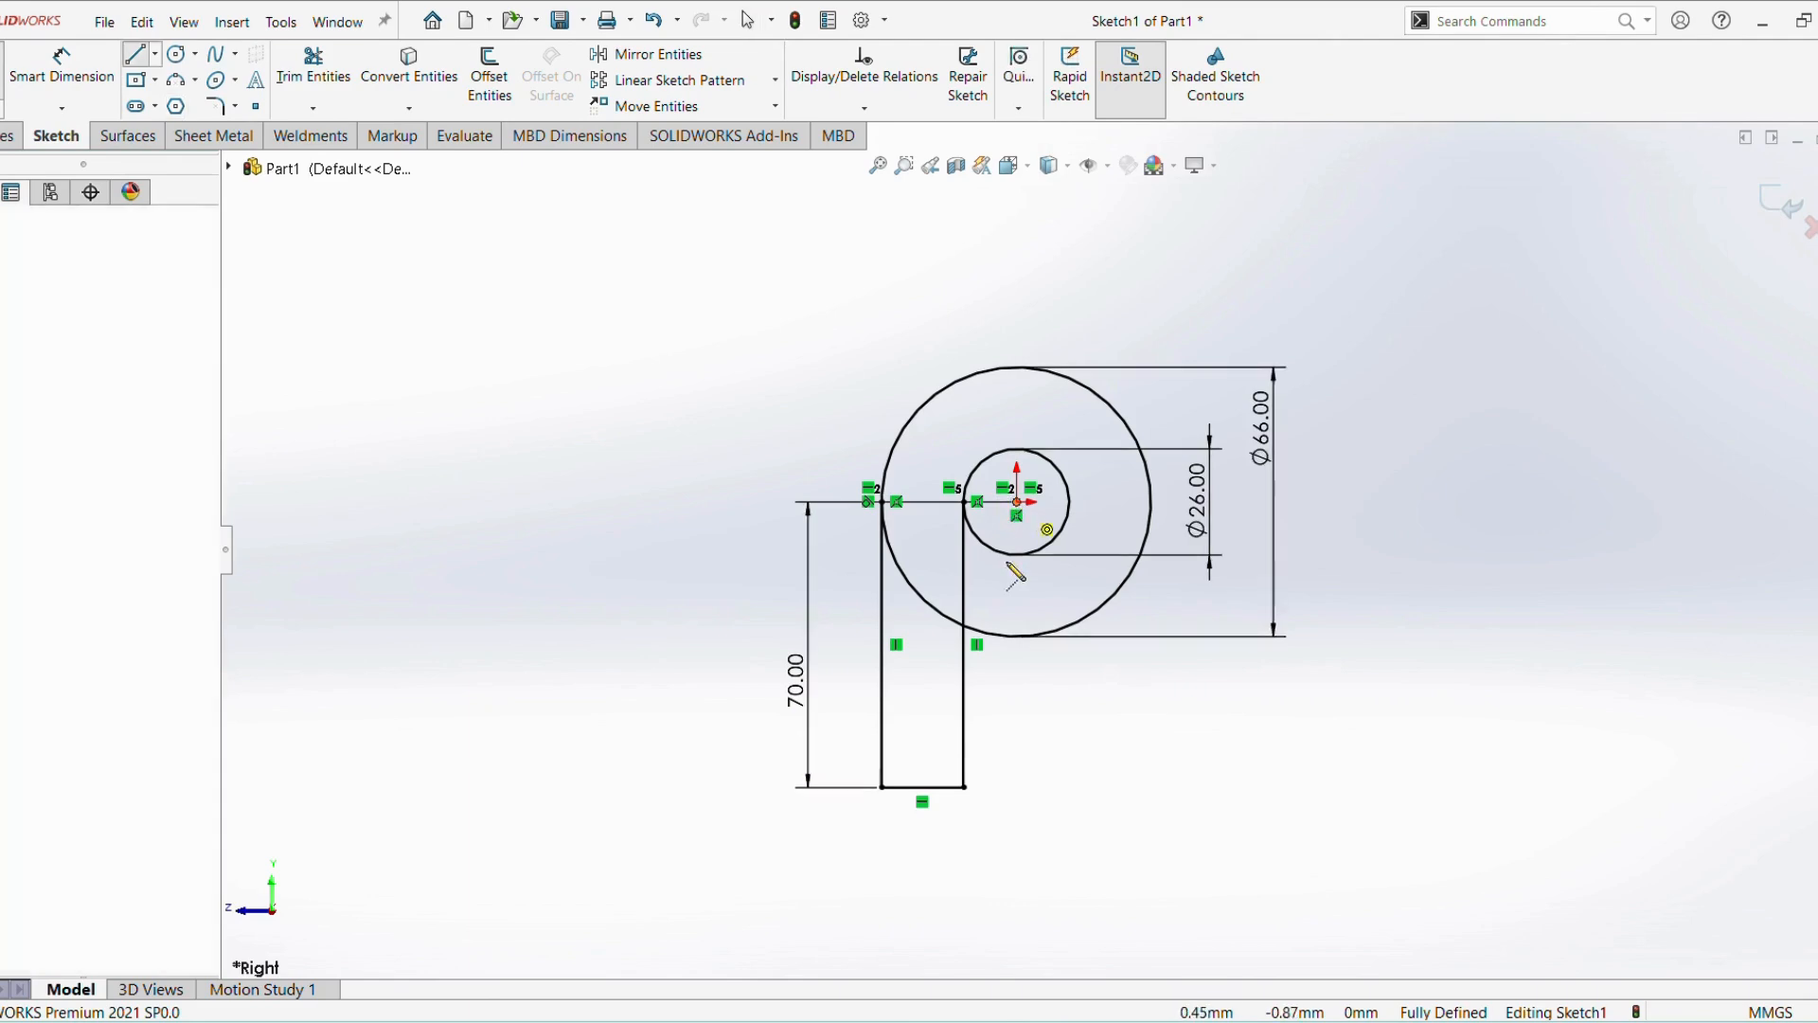
left_click(1016, 780)
right_click(1106, 769)
left_click(1177, 793)
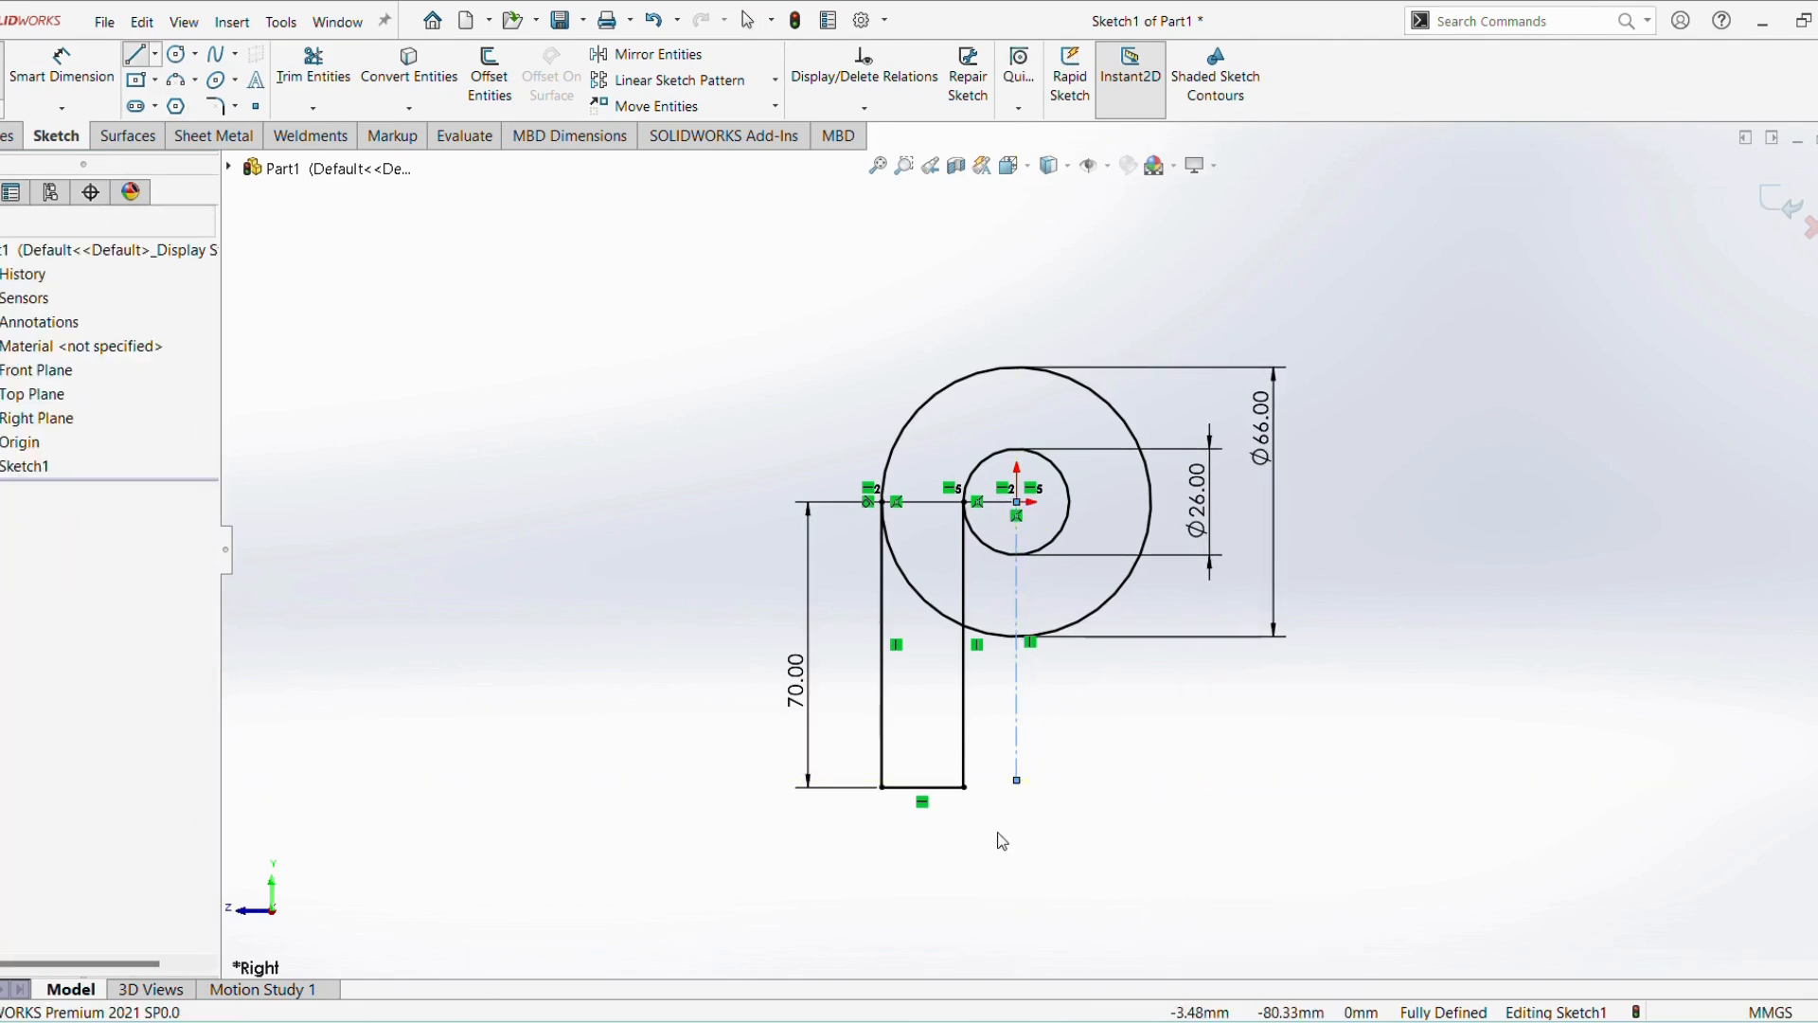
Mirror the leg's three lines about the vertical centerline to create the opposite leg
mouse_move(987, 822)
left_mouse_down()
mouse_move(893, 698)
mouse_move(835, 683)
left_mouse_up()
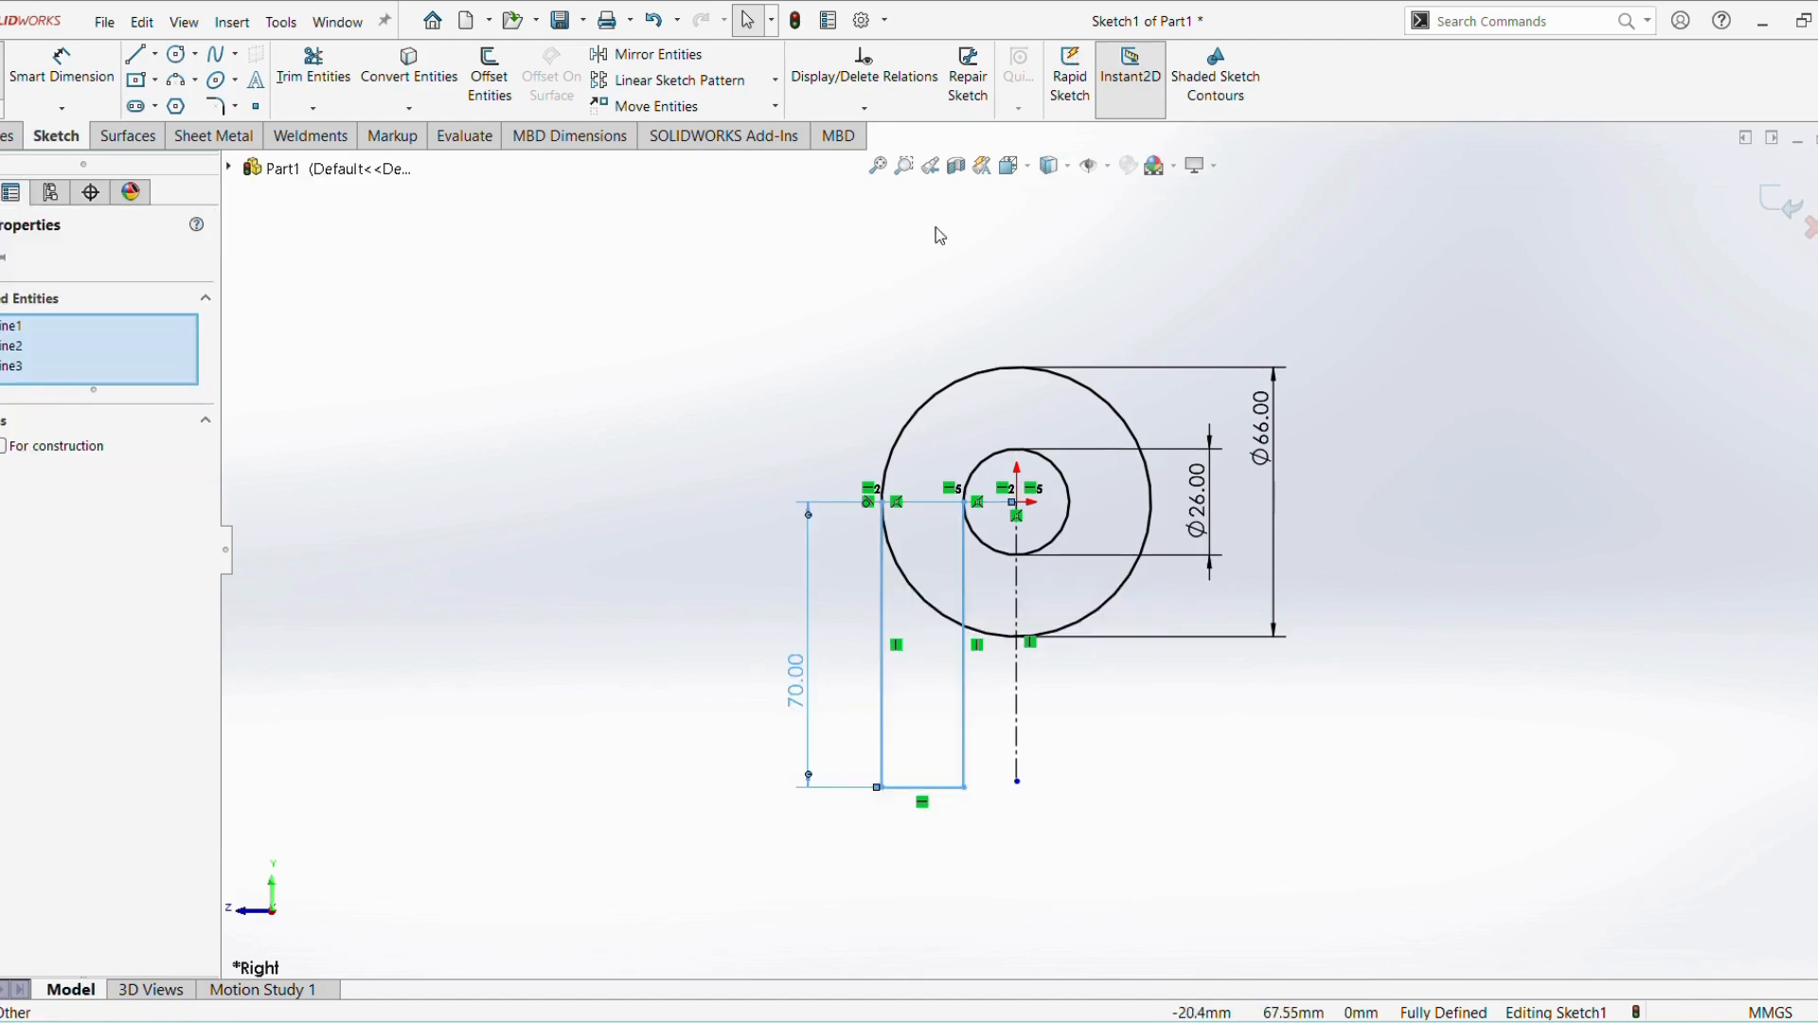
left_click(654, 54)
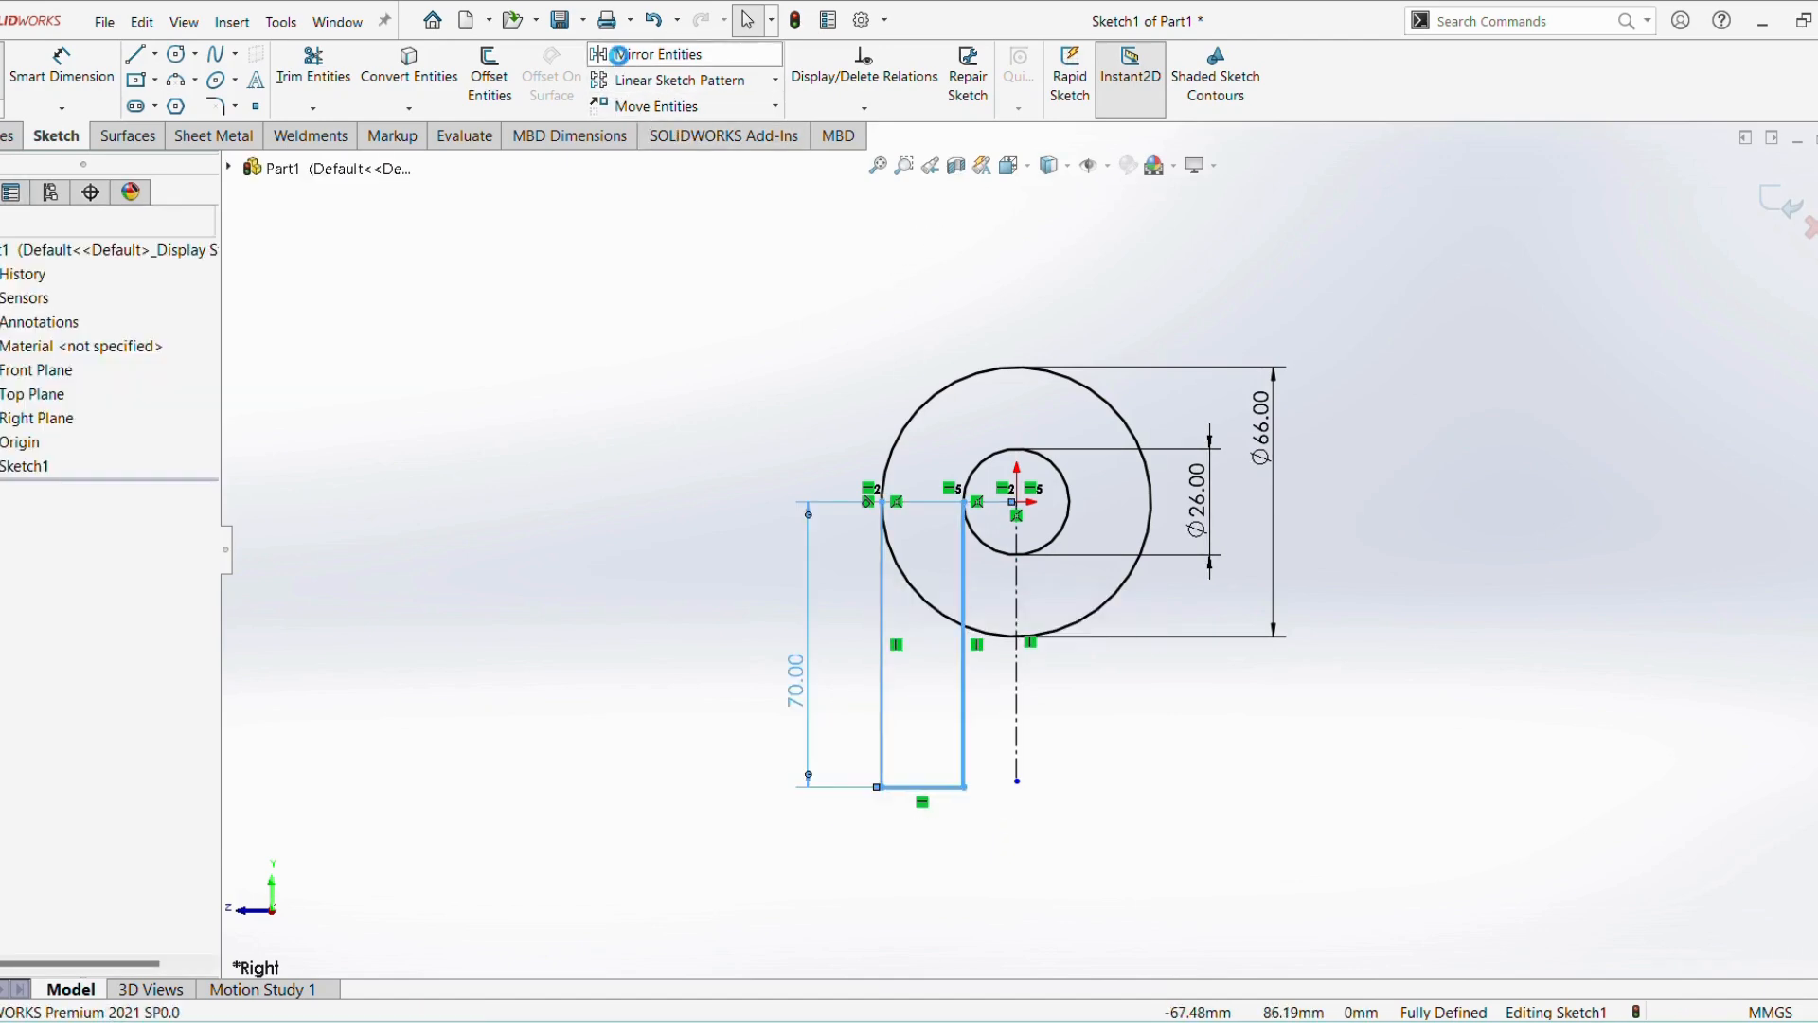
left_click(54, 588)
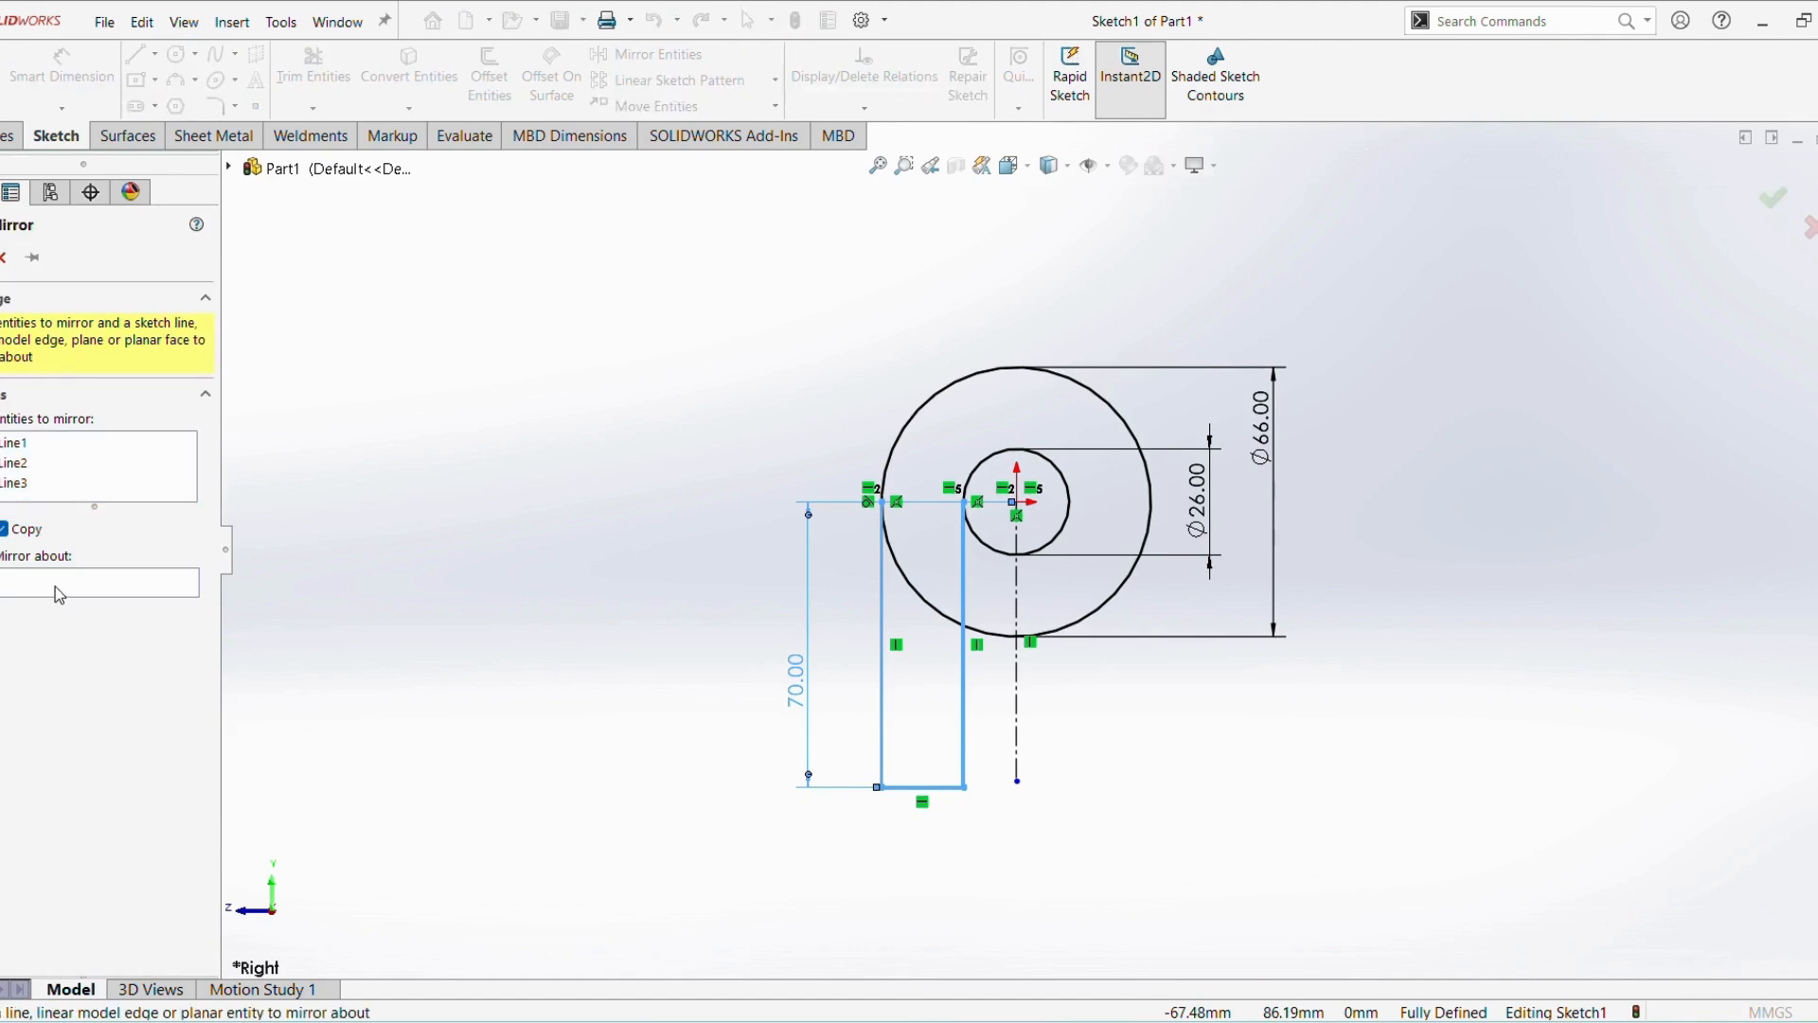
left_click(1017, 677)
key("Return")
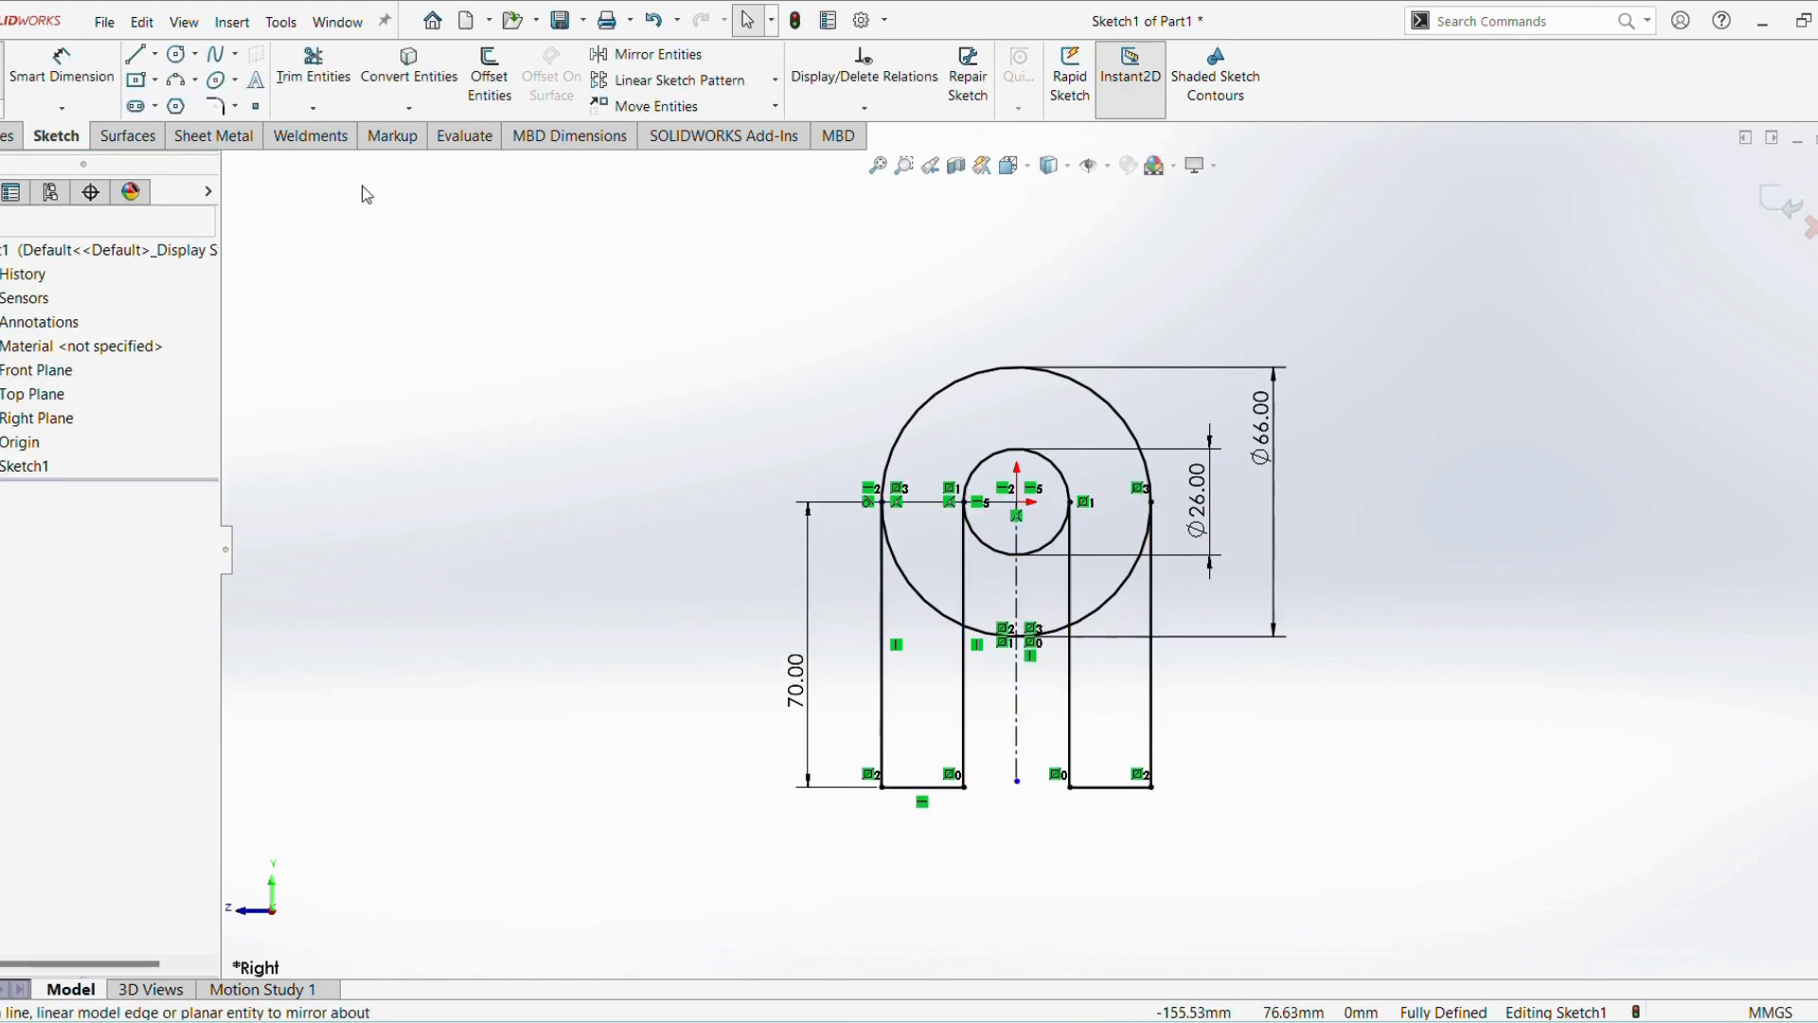
Trim away the lower halves of the inner and outer circles to leave one arched U-shaped outline
left_click(313, 66)
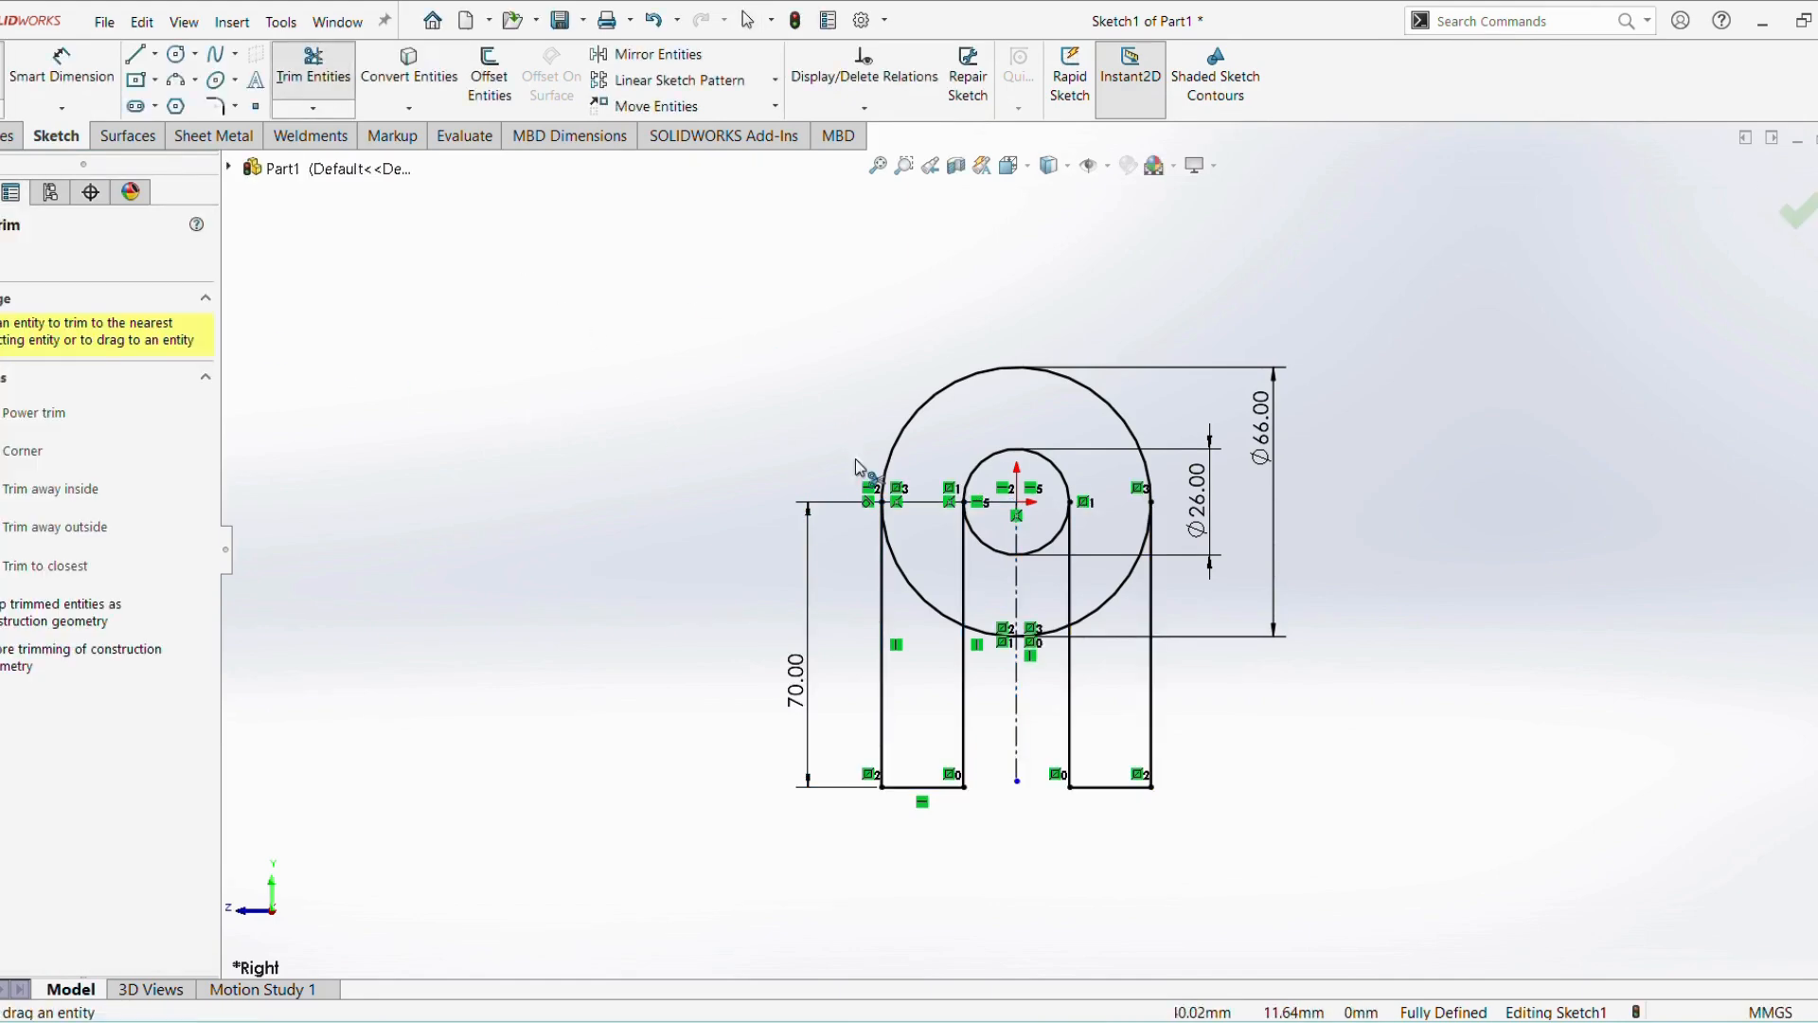
left_click(934, 605)
left_click(1042, 557)
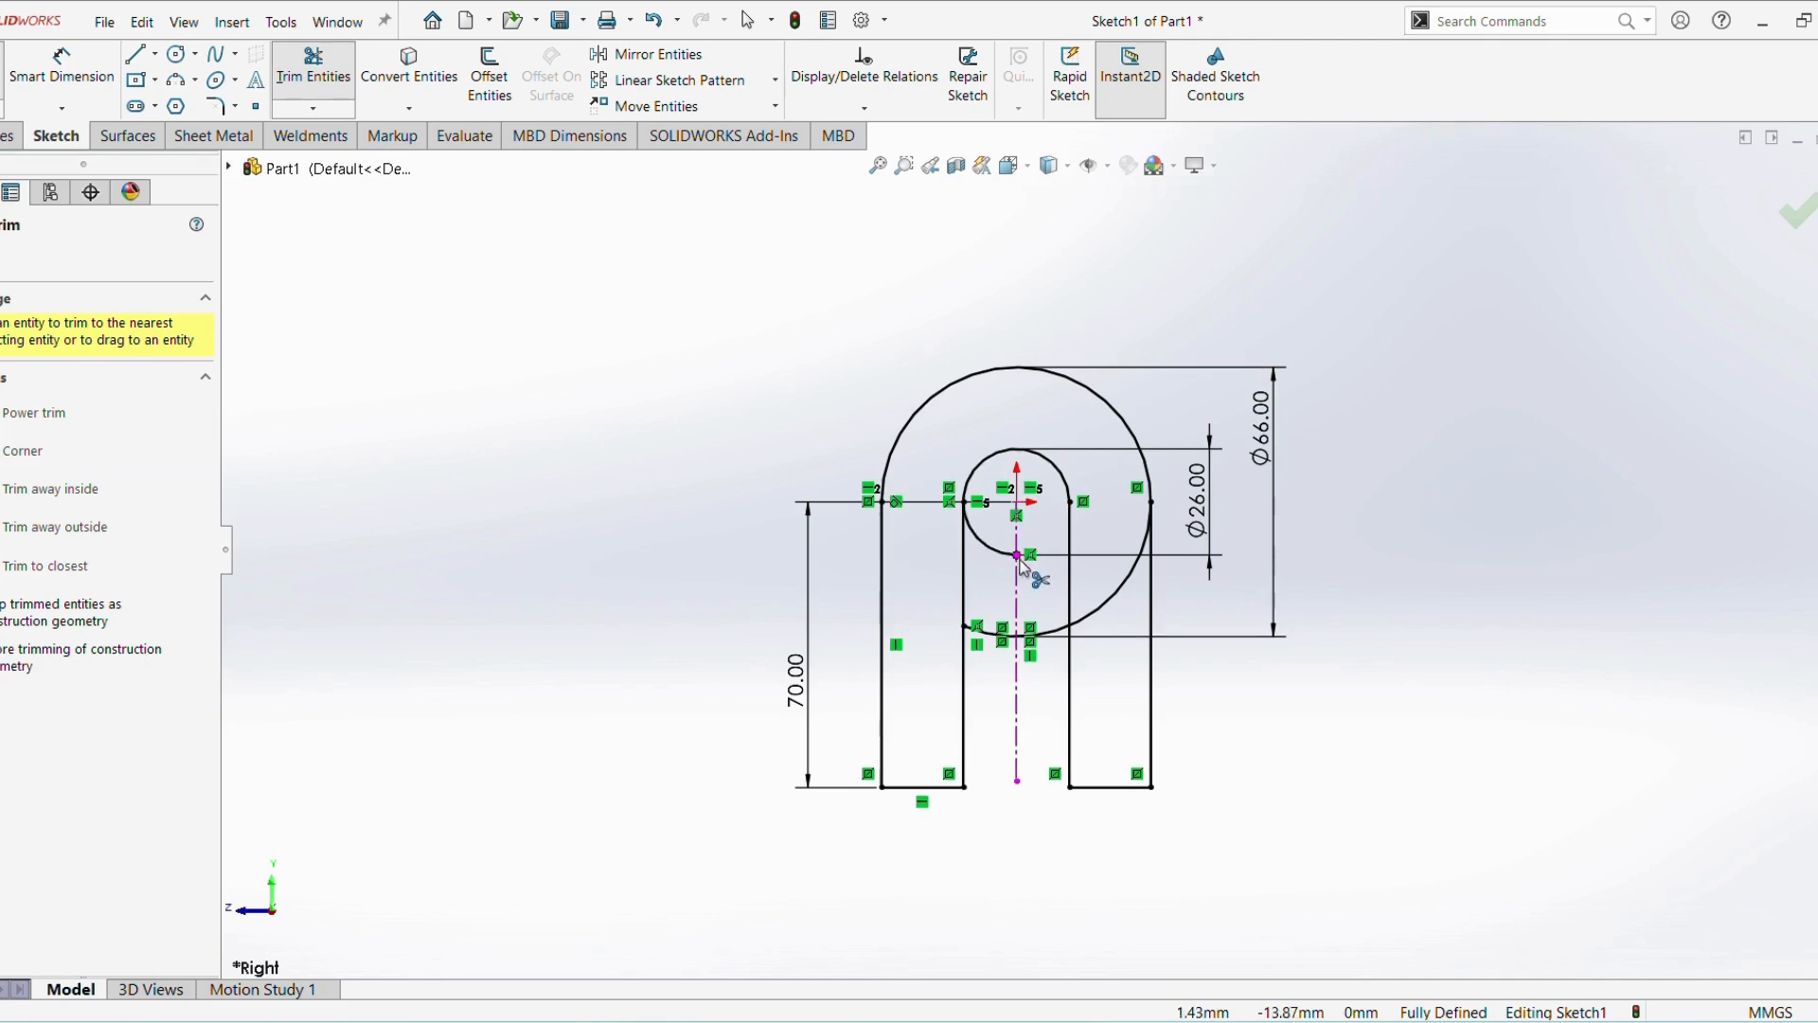
left_click(985, 545)
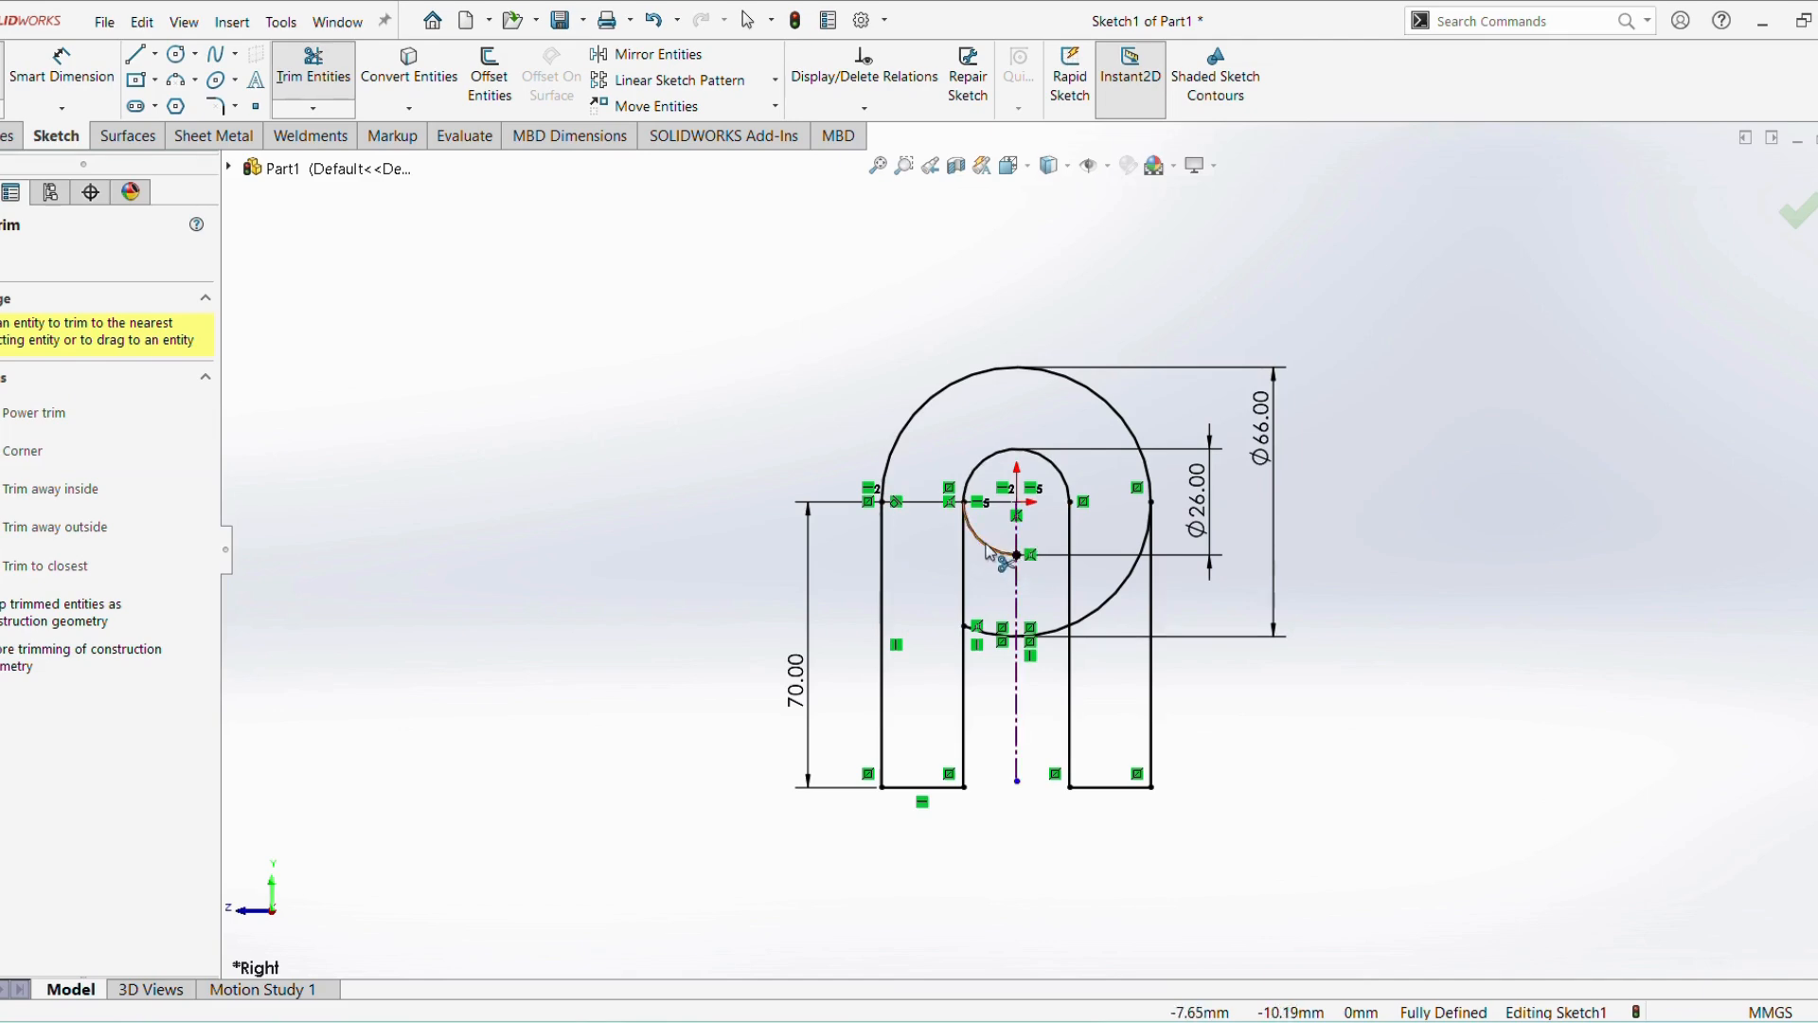
left_click(1056, 635)
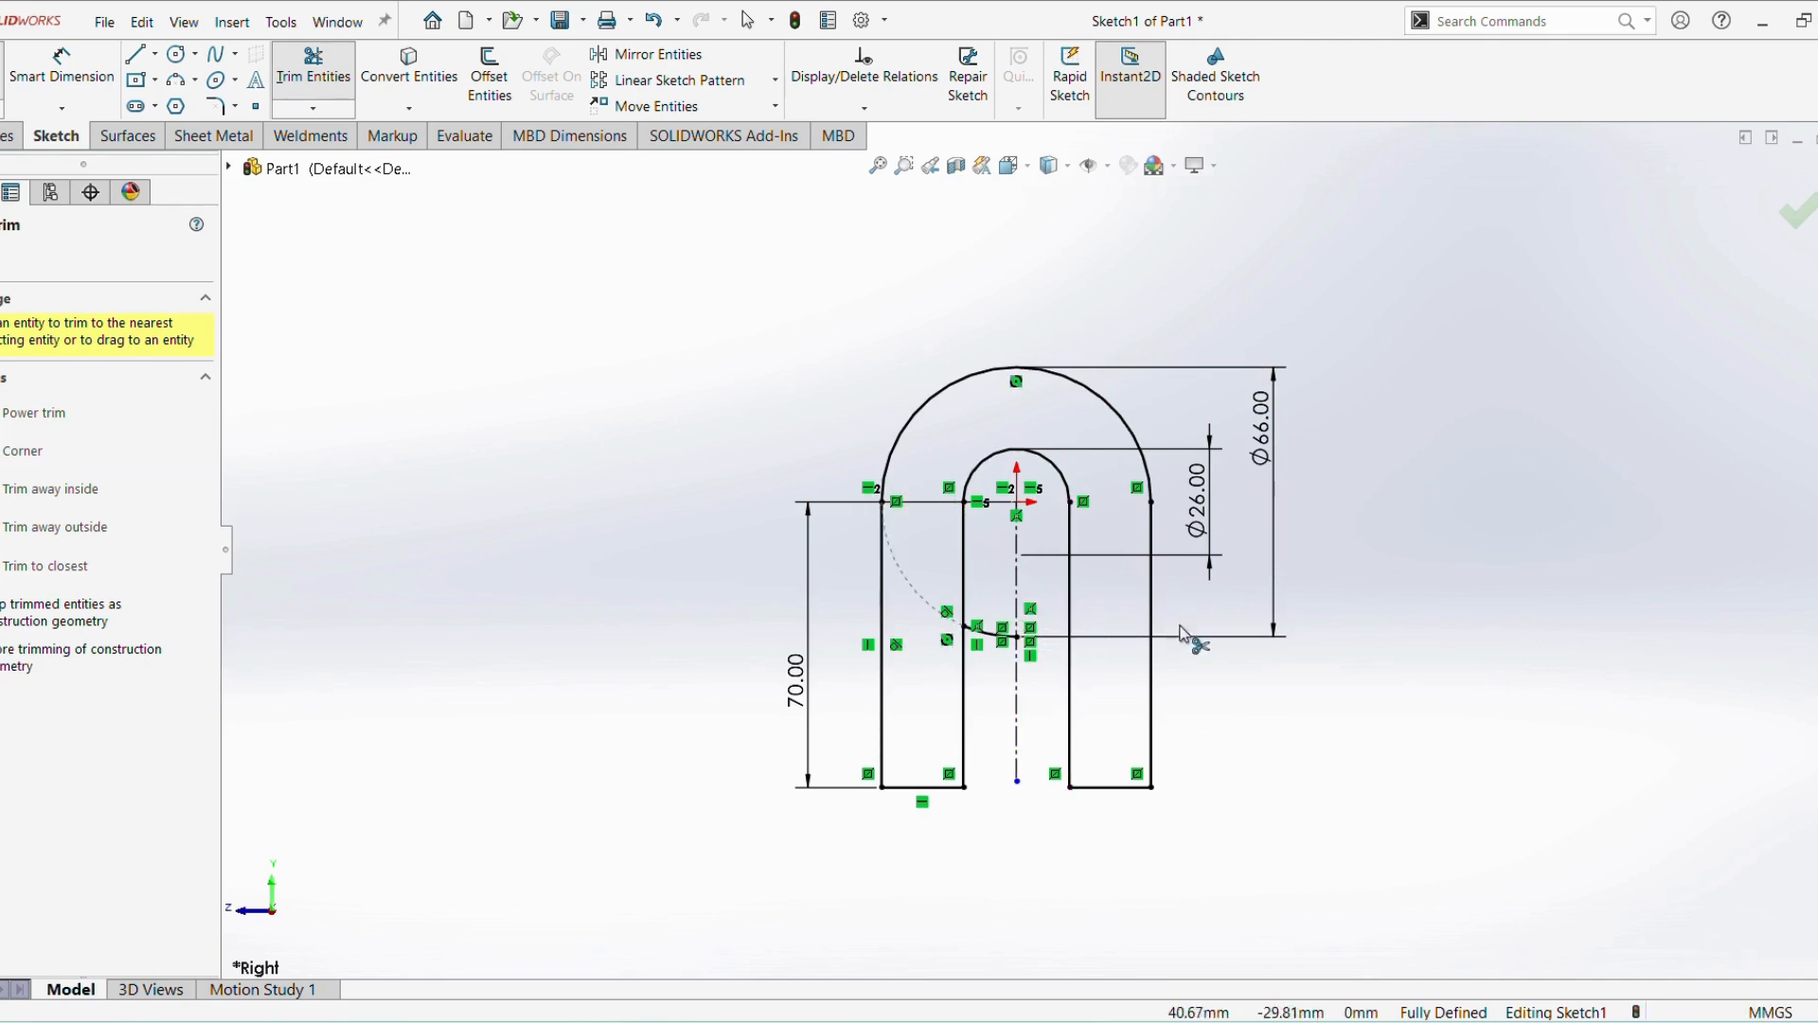
left_click(994, 637)
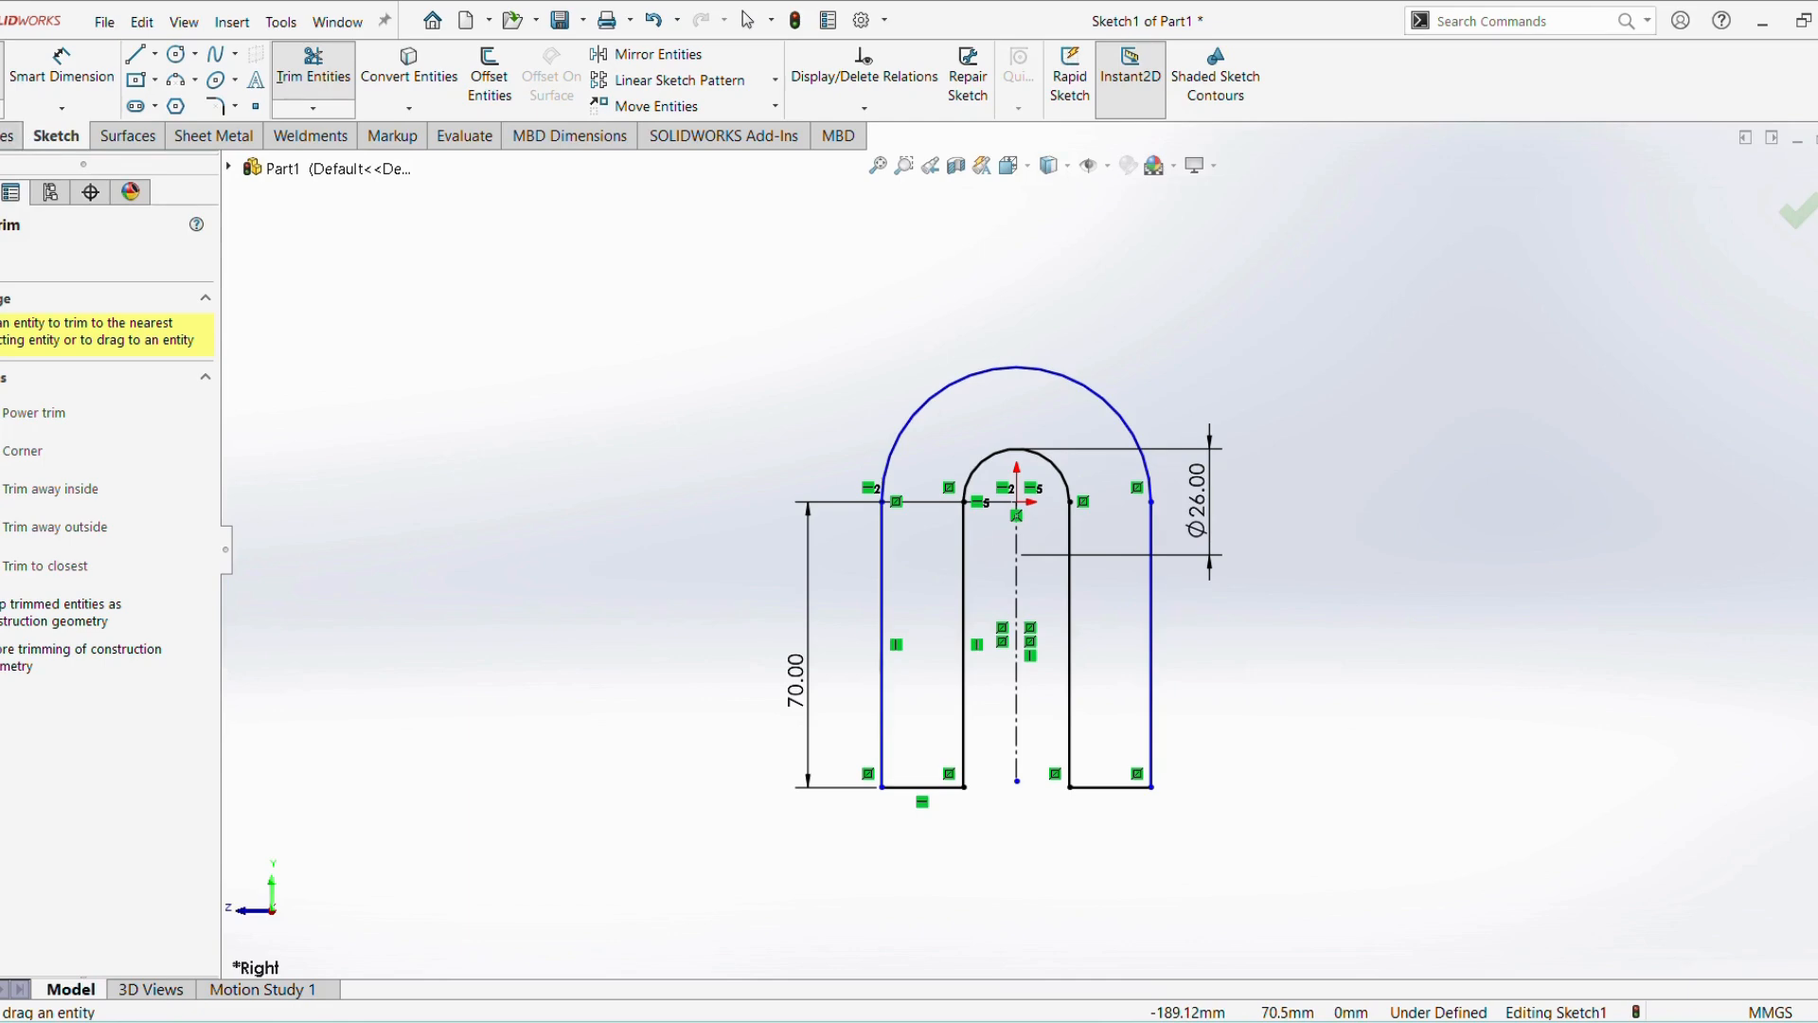
key("Escape")
Dimension the outer arc with a radius of 33 mm
left_click(61, 64)
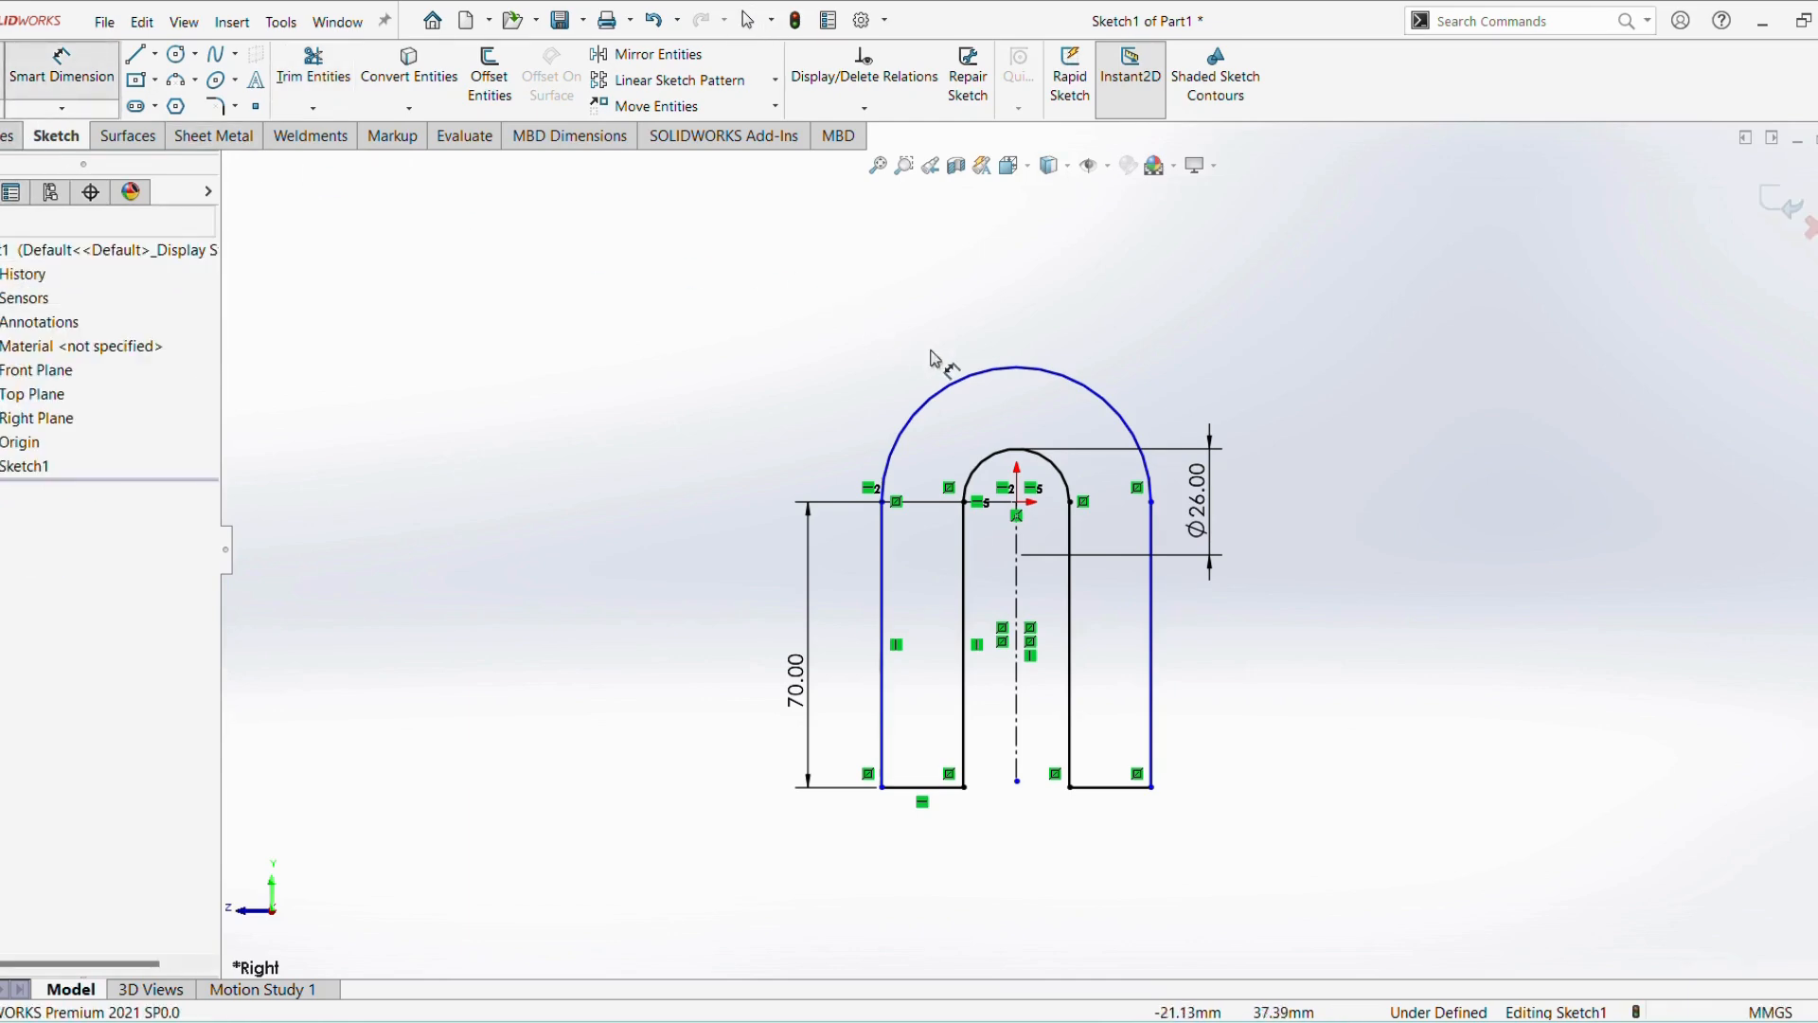
left_click(1098, 393)
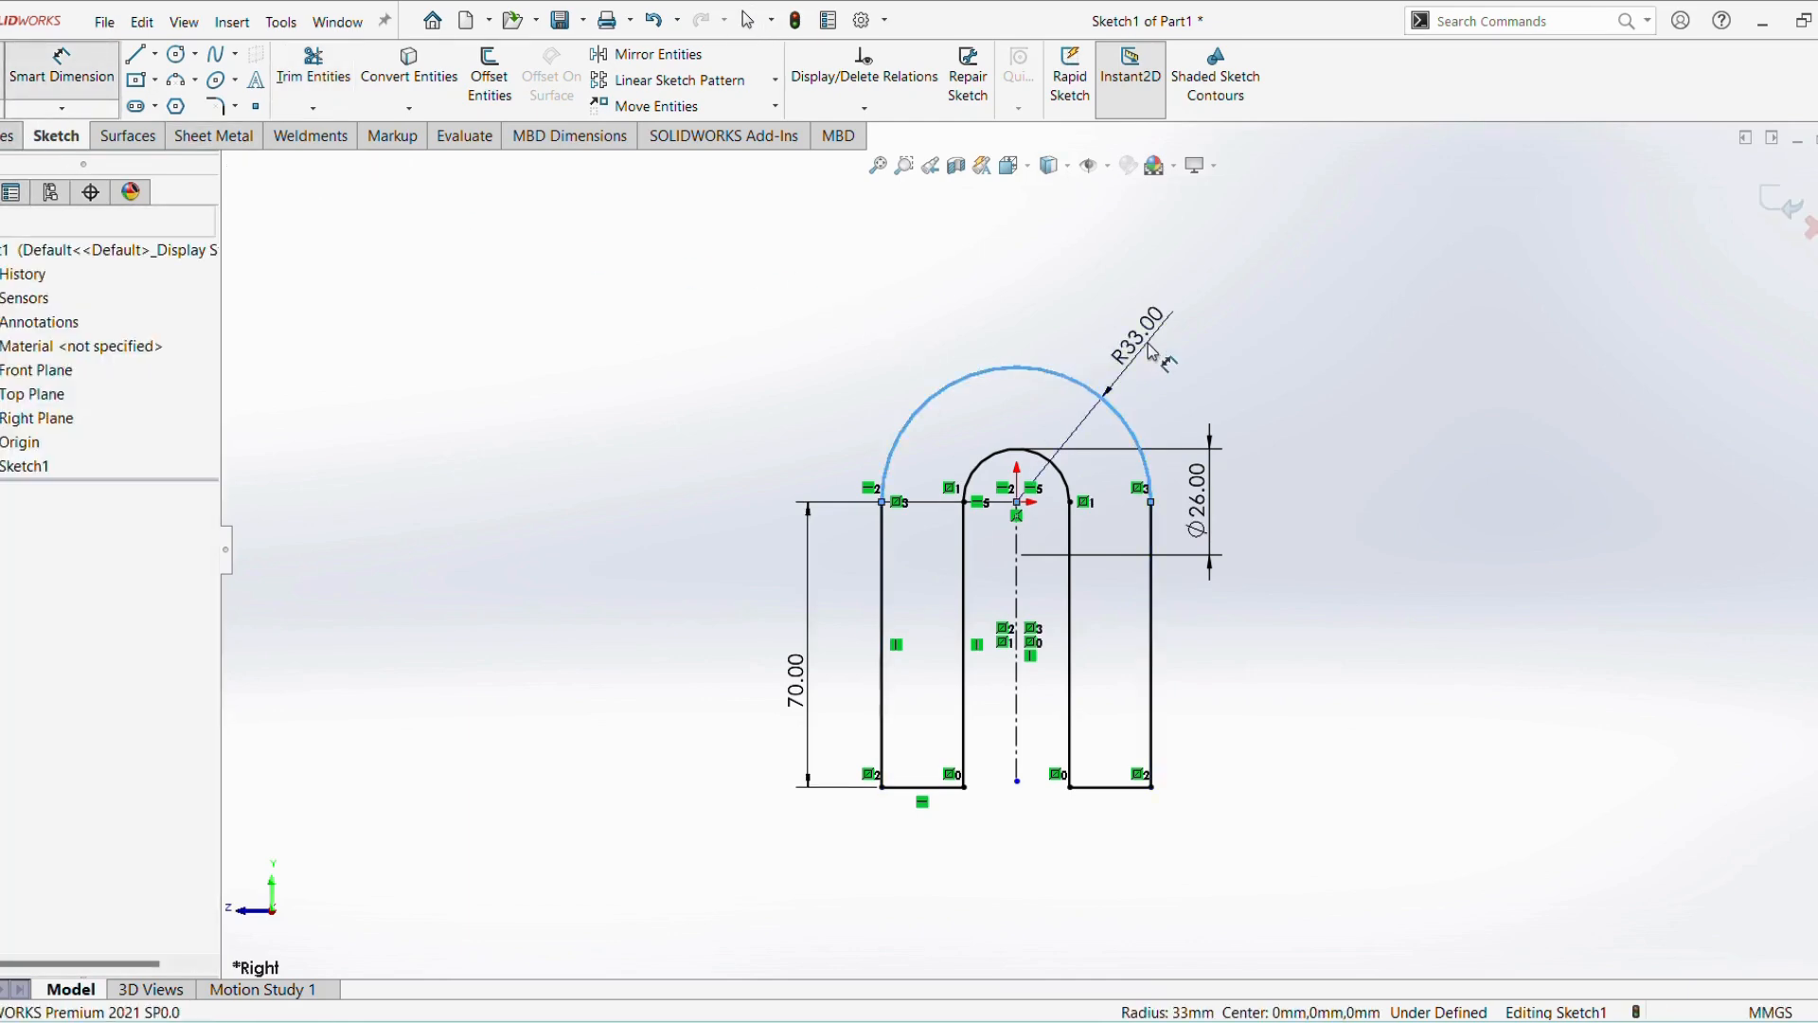
left_click(1150, 352)
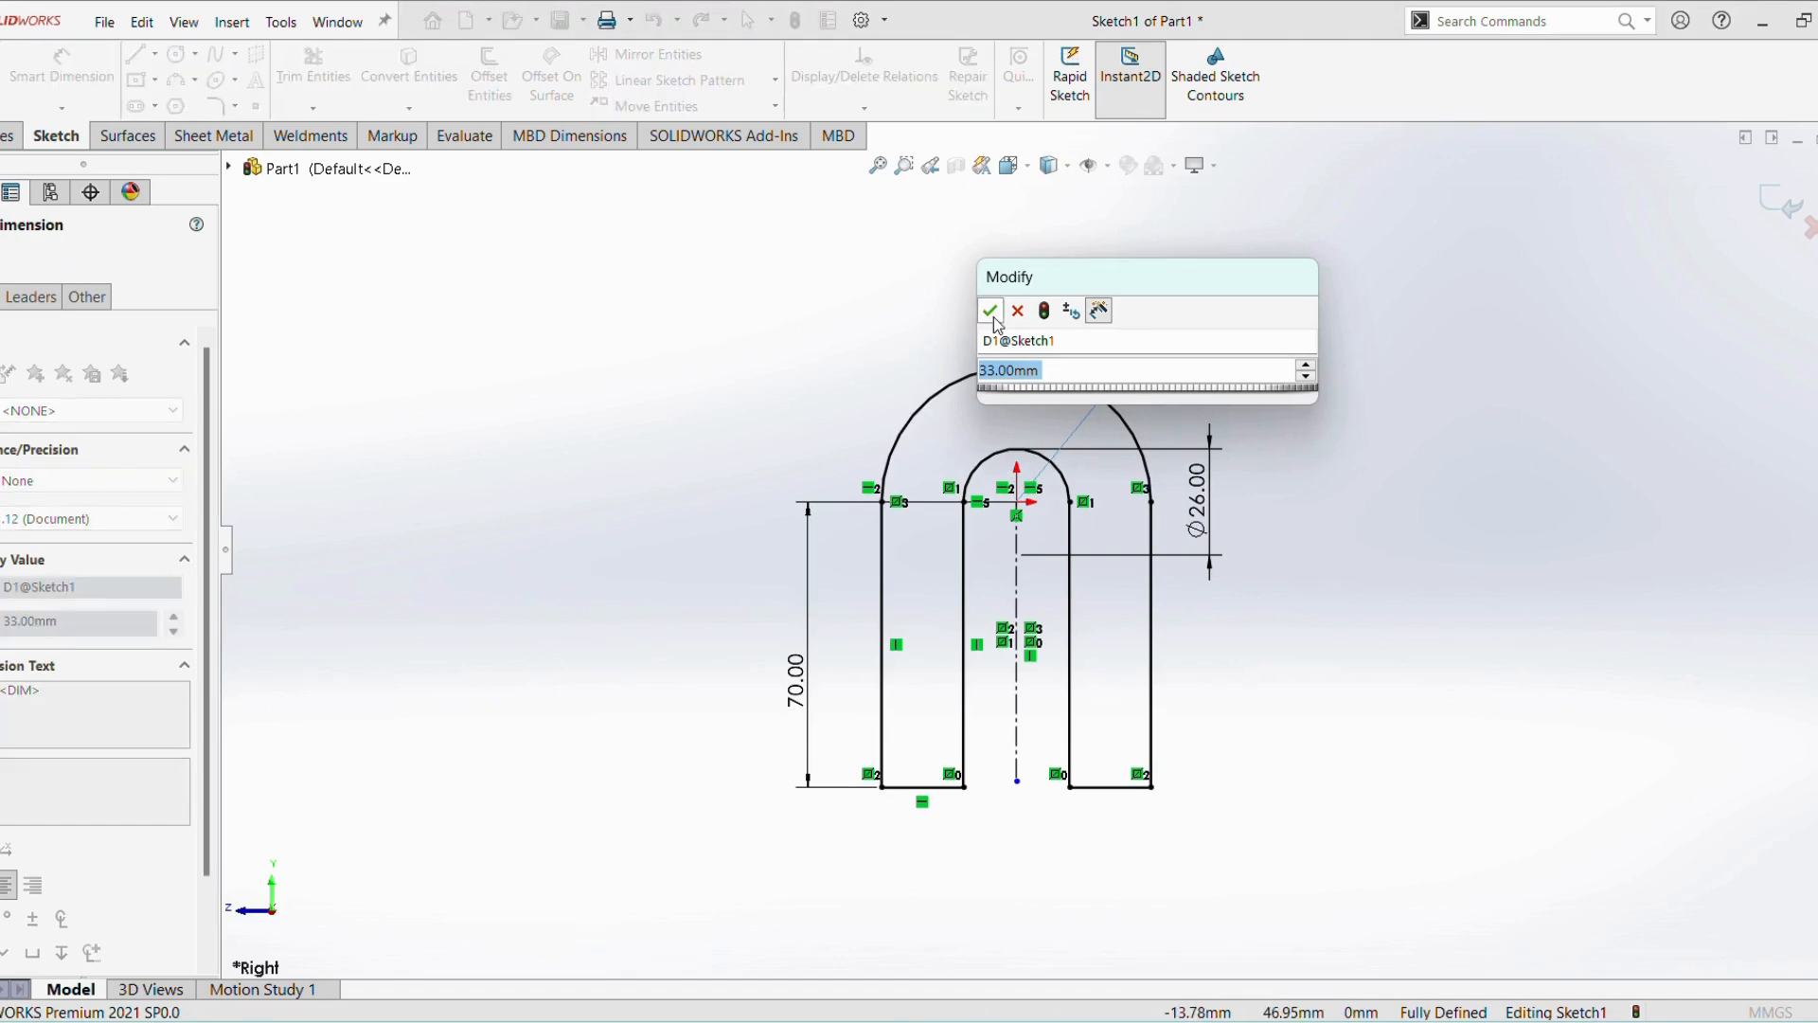
left_click(991, 311)
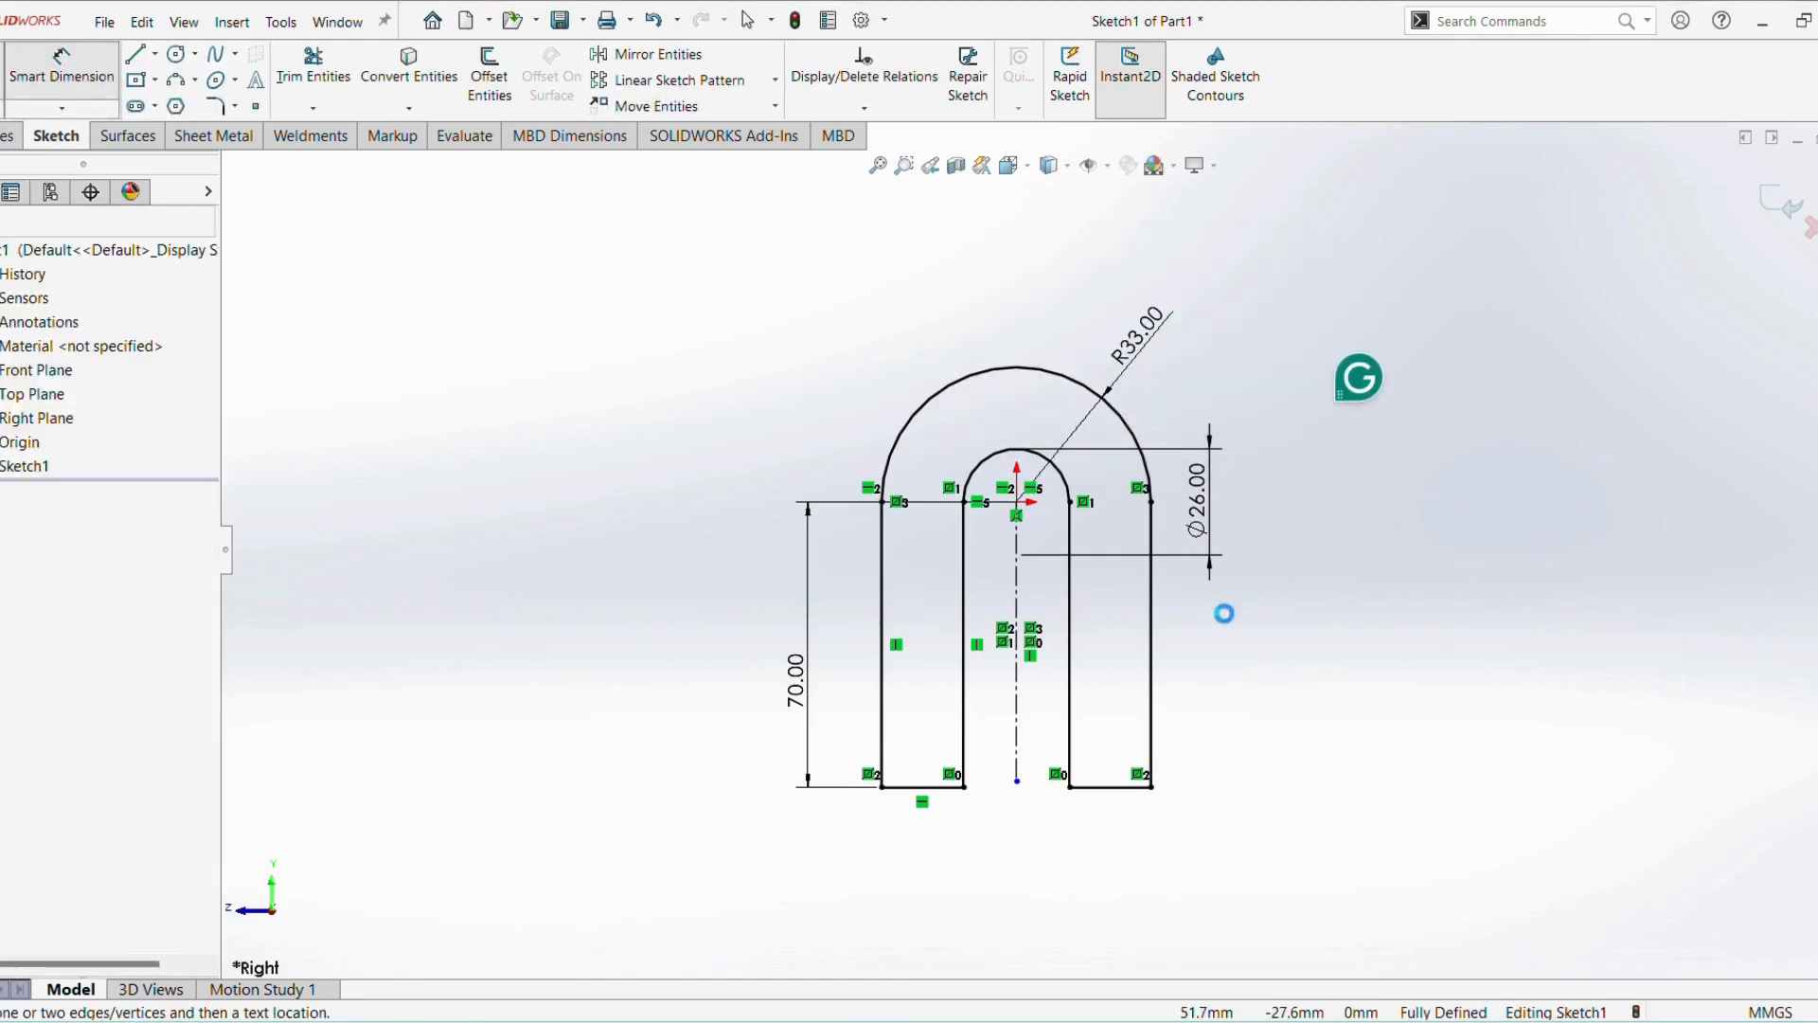
Extrude the U-shaped profile with a Mid Plane end condition to the 62 mm depth given in drawing 97.pdf
scroll(1224, 614, "down", 2)
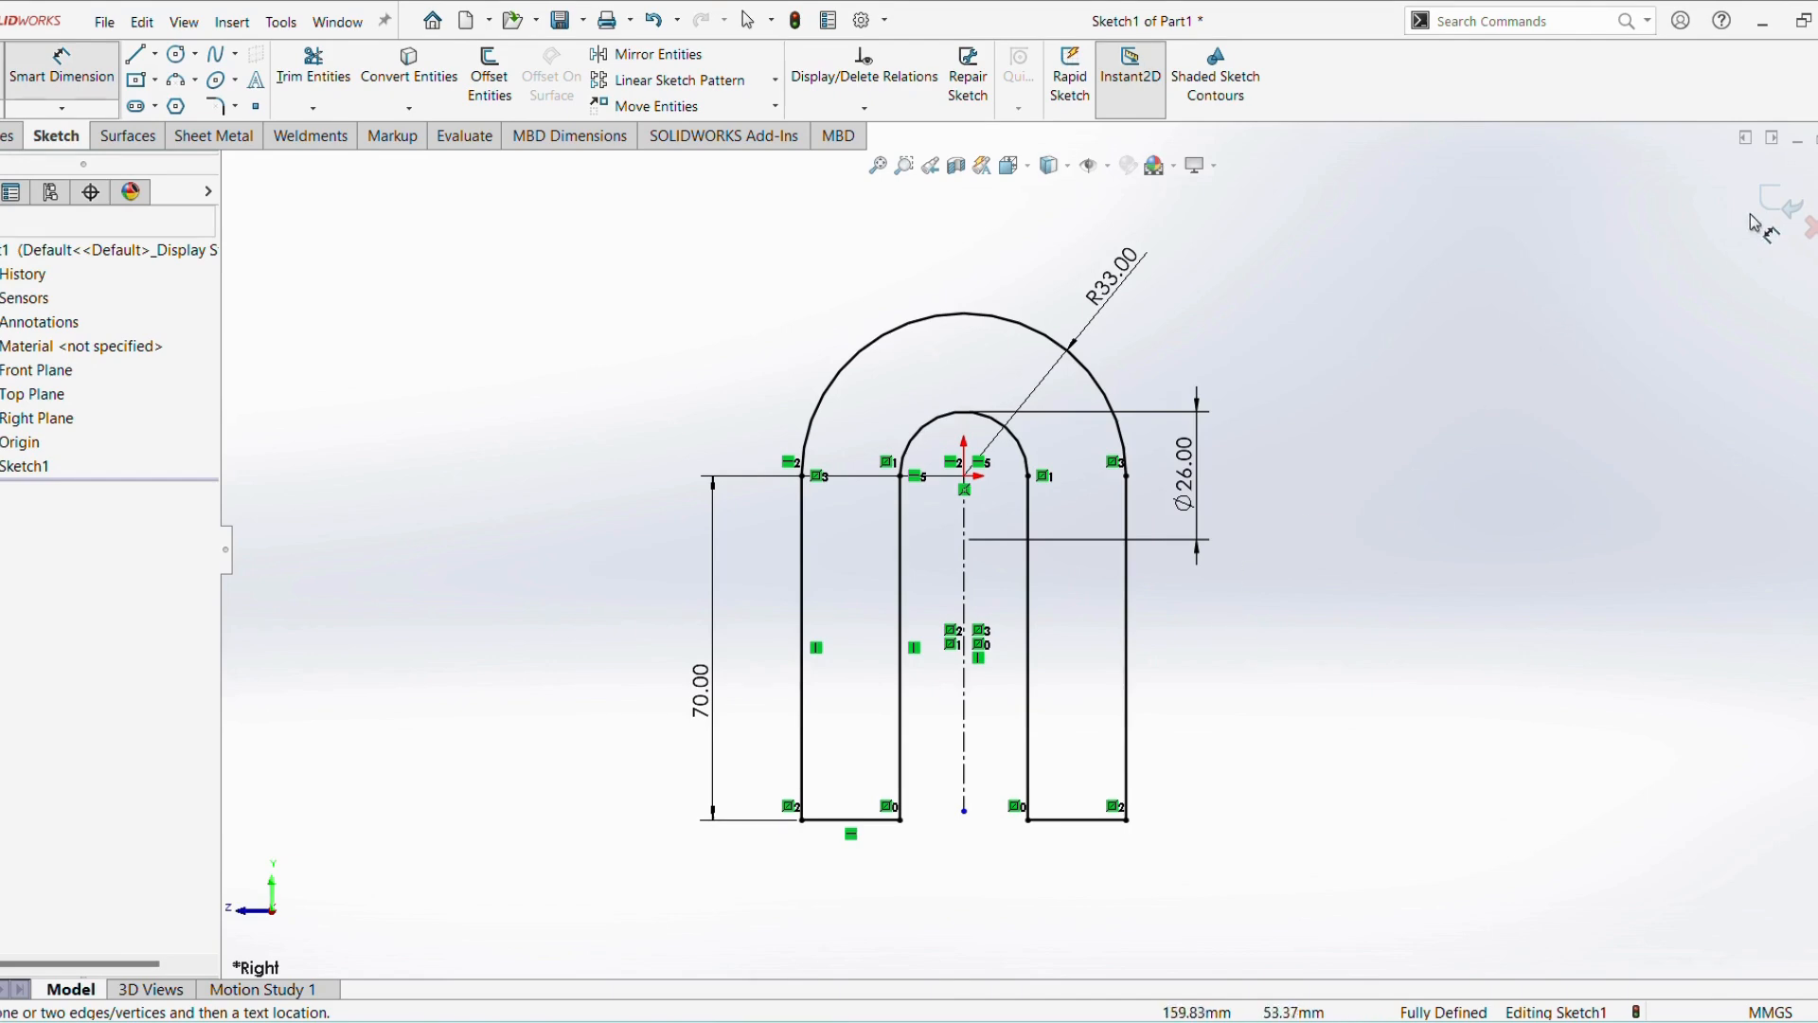
left_click(1778, 212)
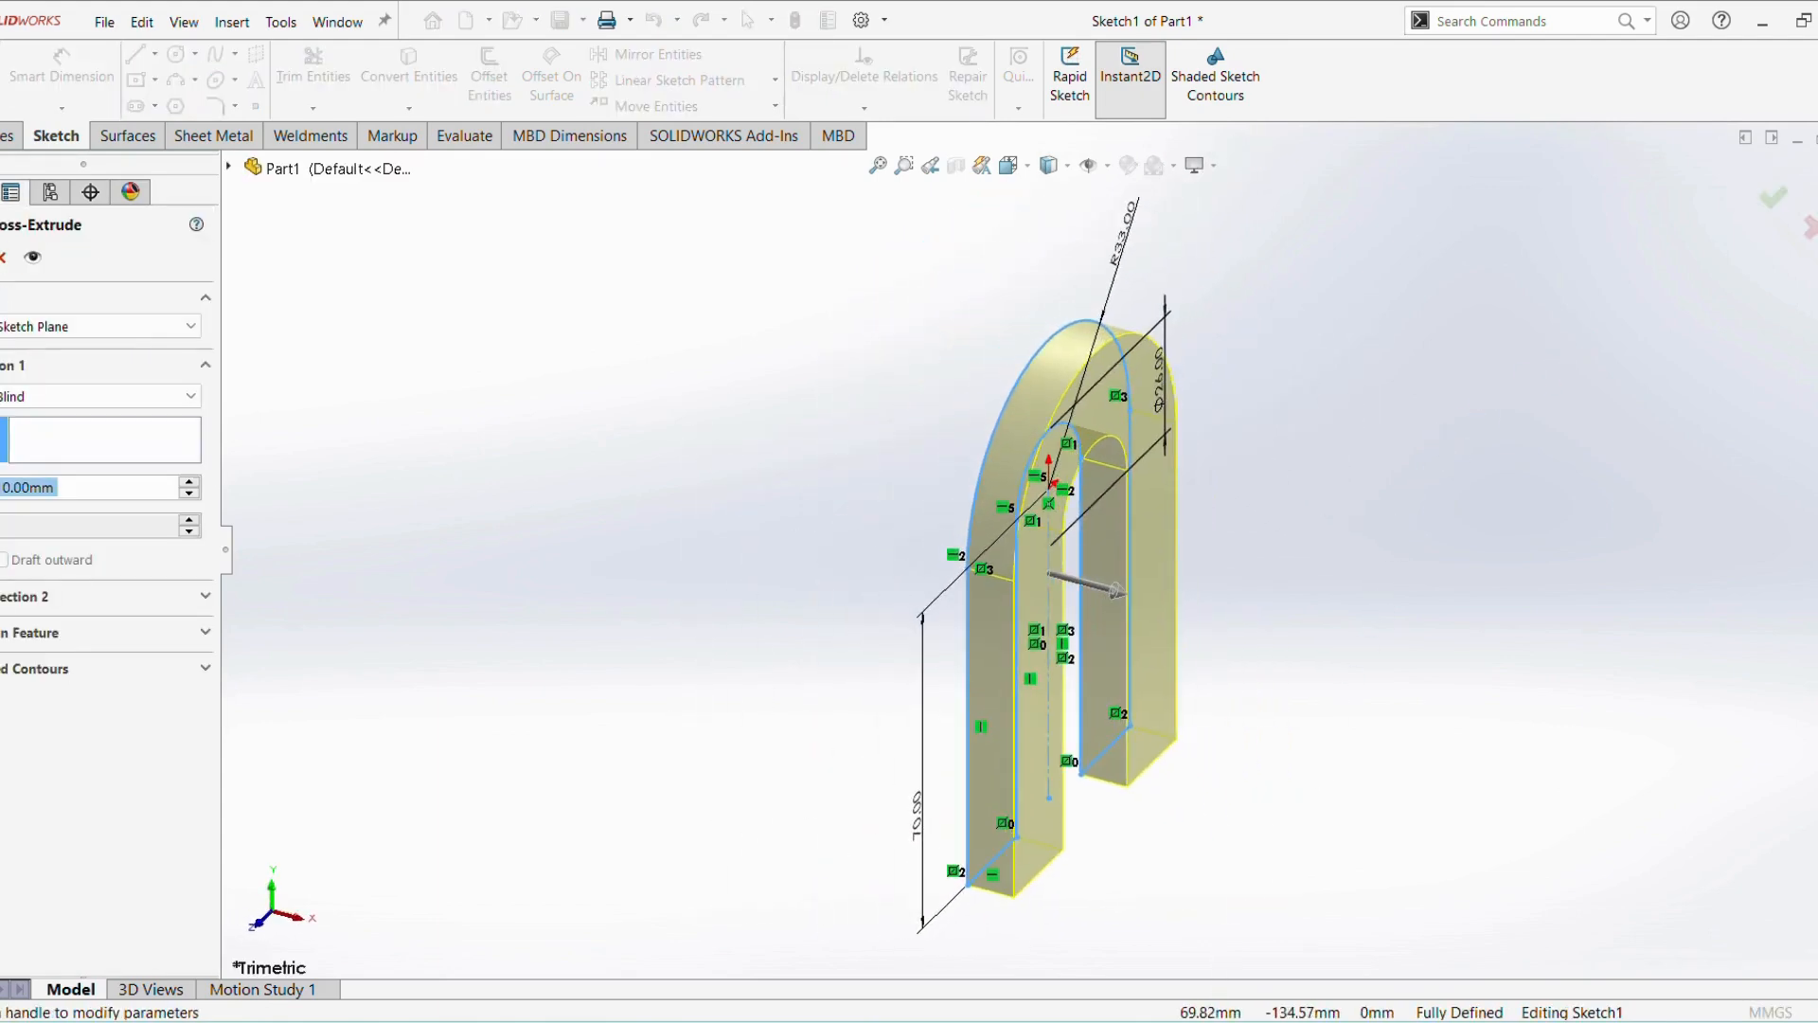
key("alt+Tab")
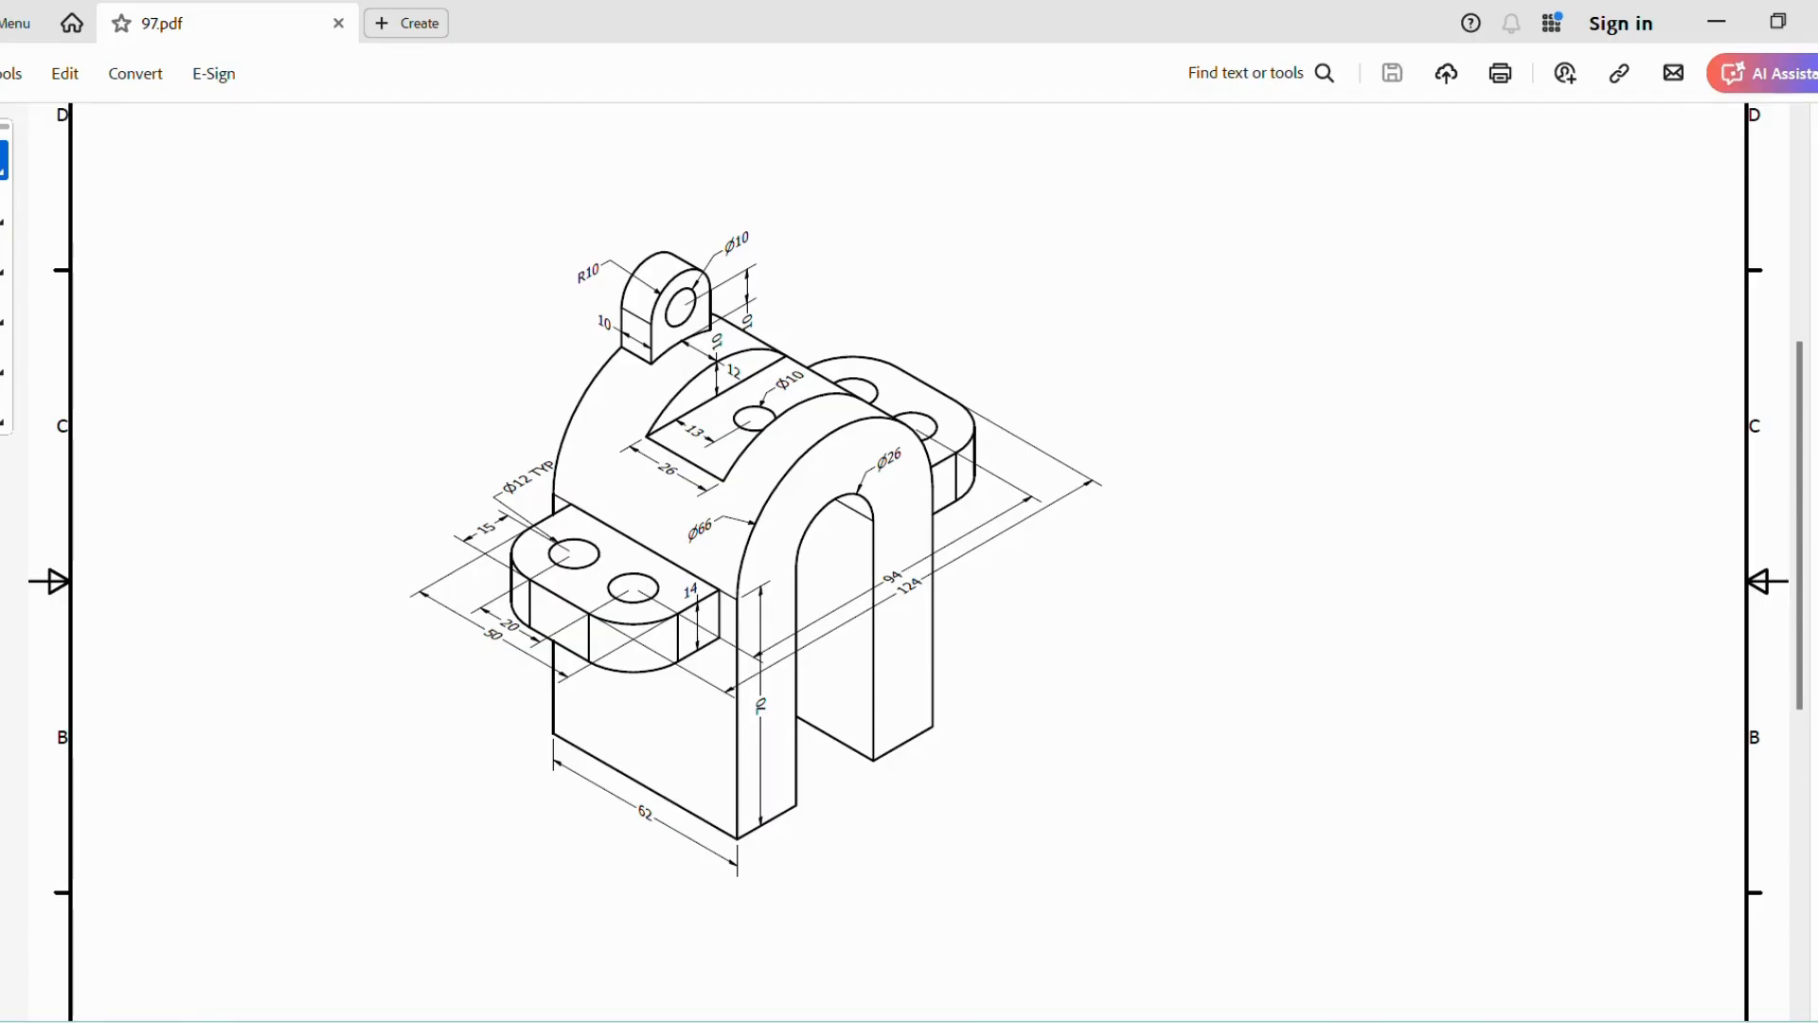
key("alt+Tab")
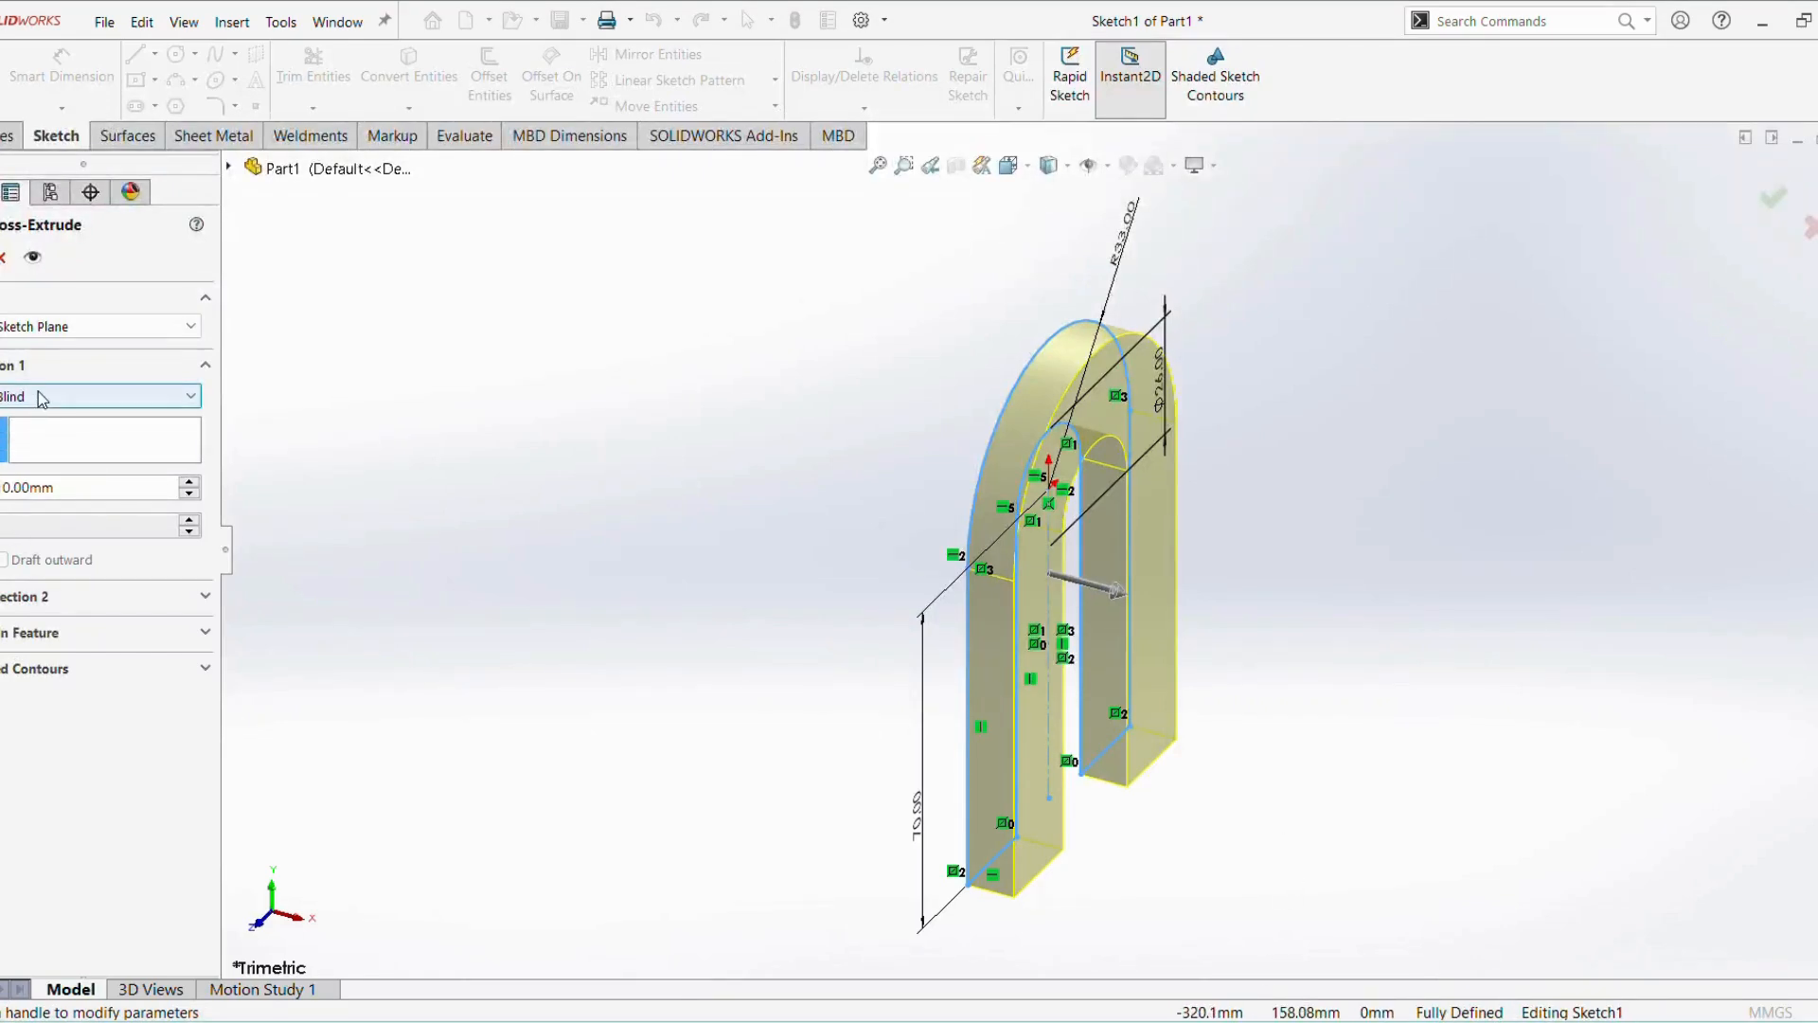
left_click(95, 396)
left_click(55, 510)
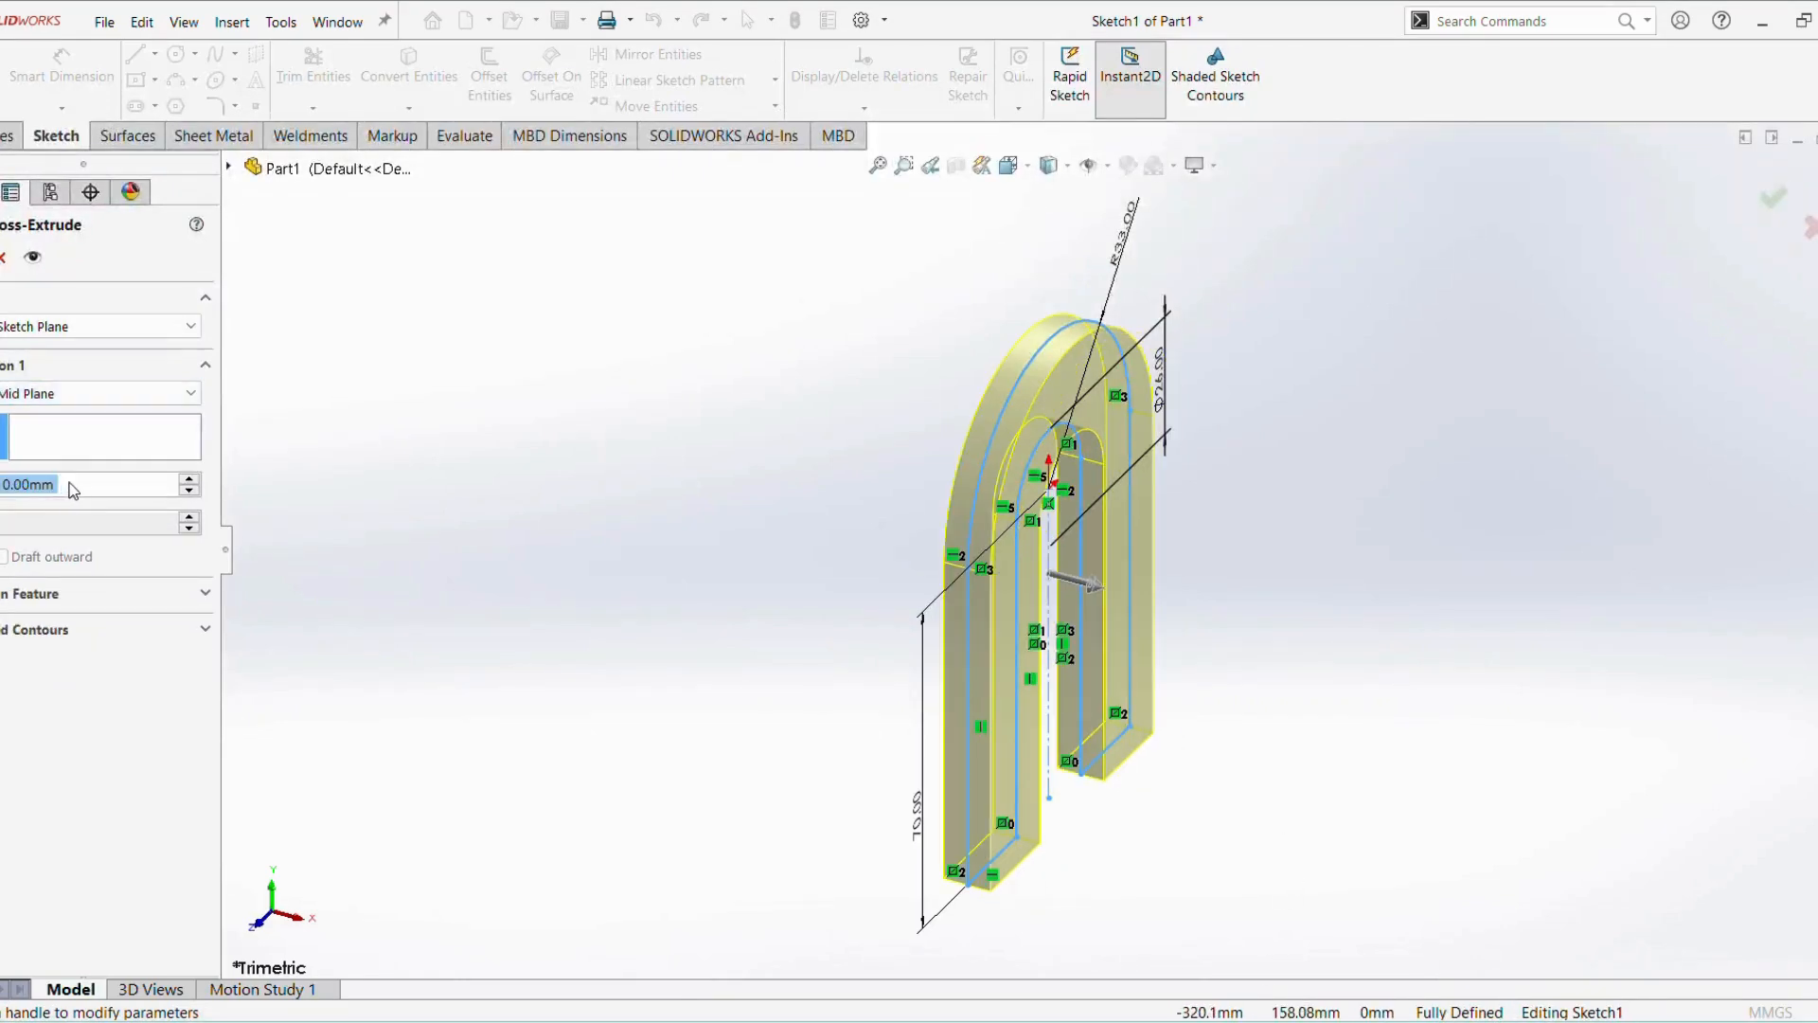
type("70")
key("Return")
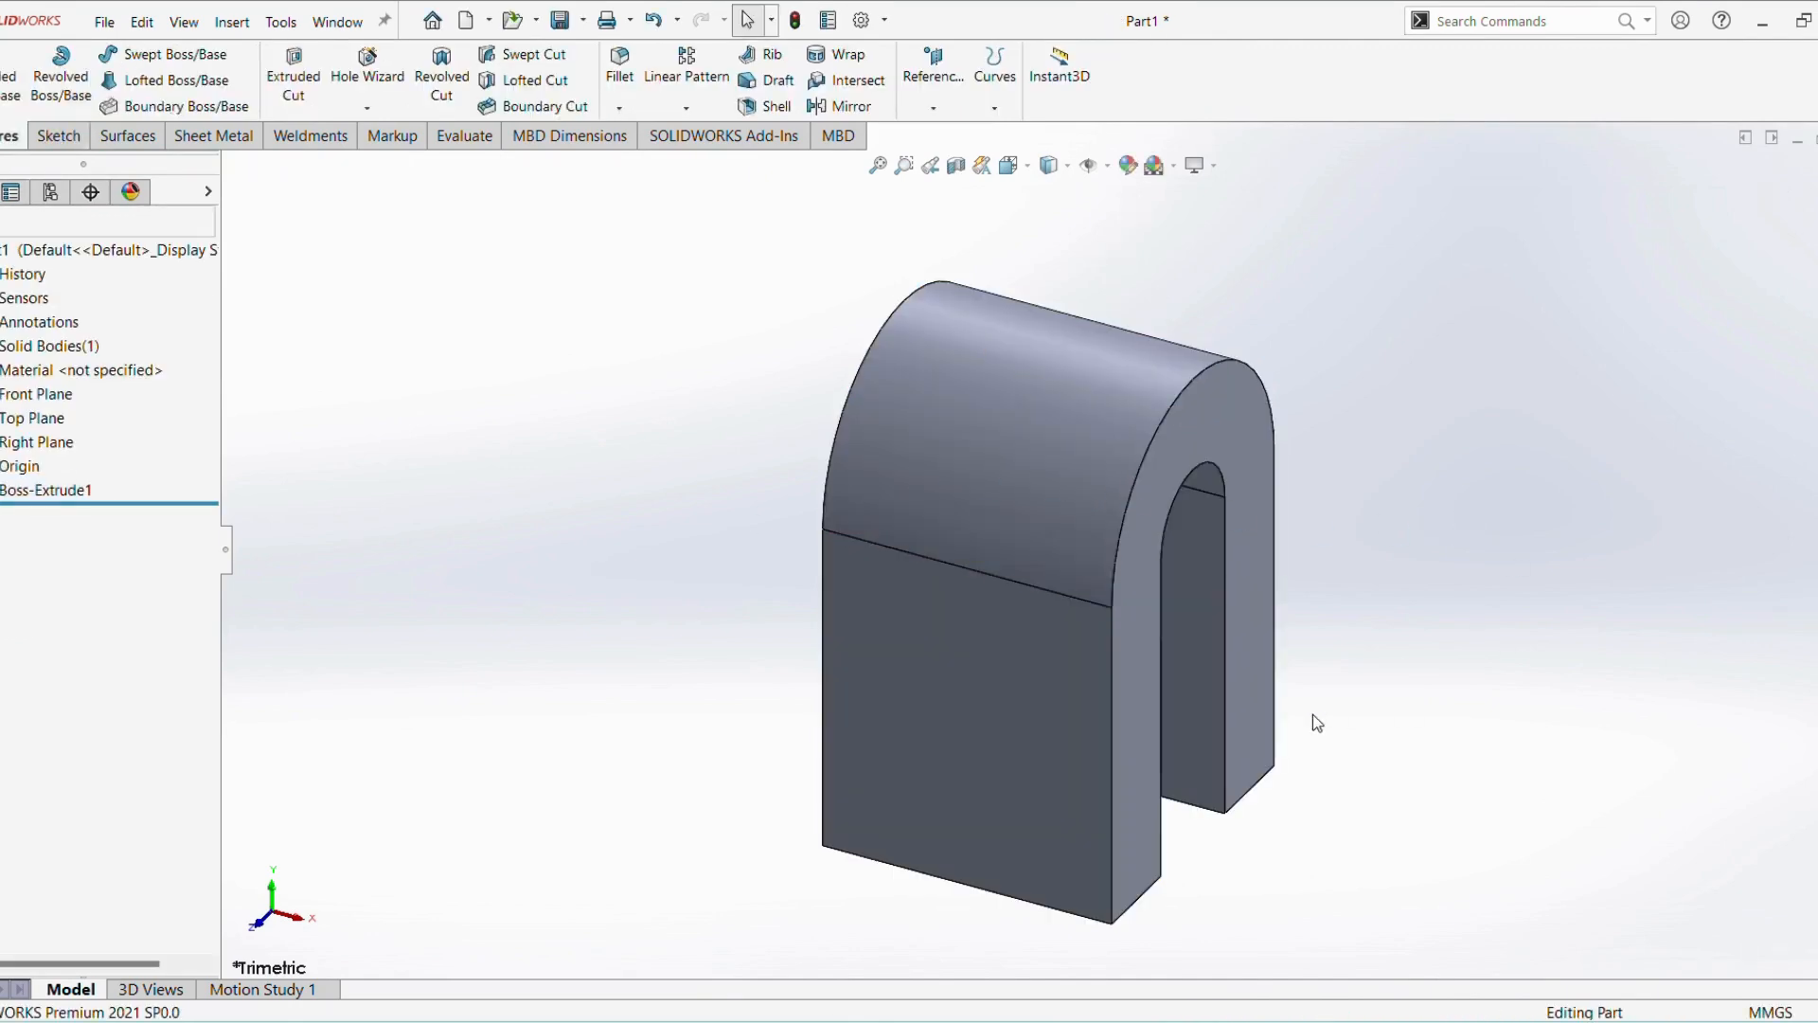
key("ctrl+7")
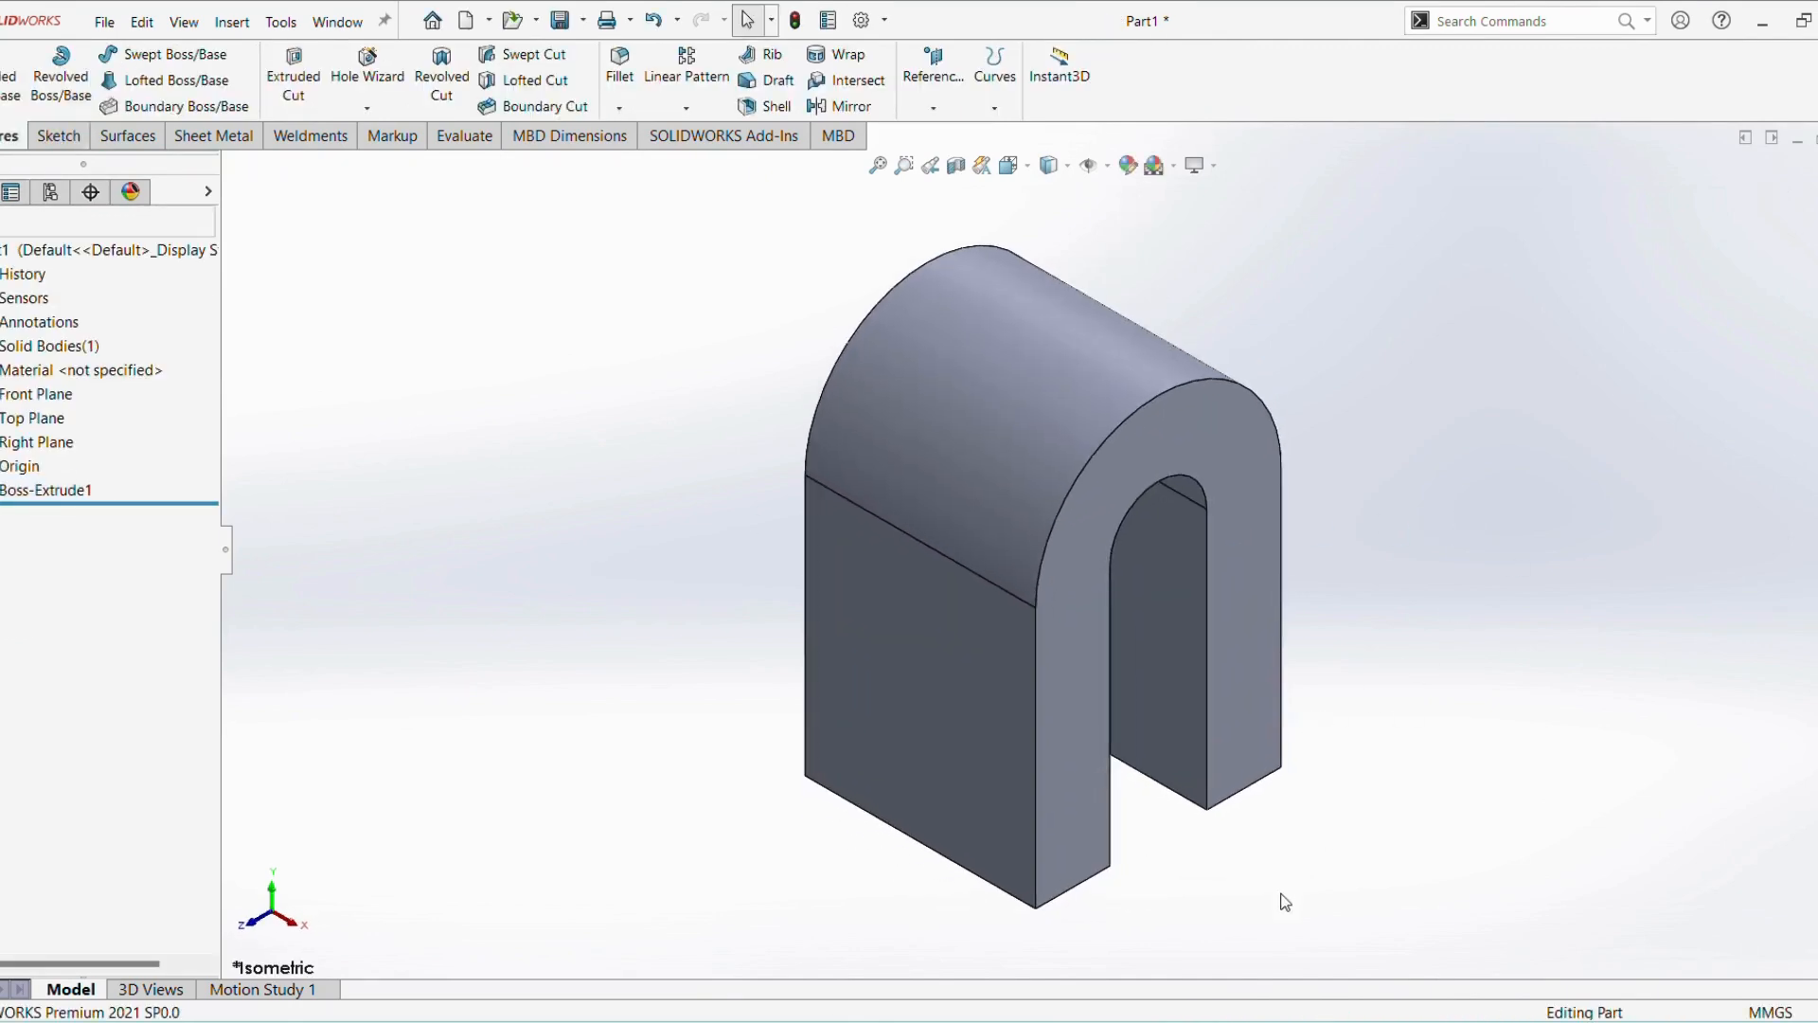
Check the side flange dimensions in drawing 97.pdf and start a new sketch on the Right Plane
key("alt+Tab")
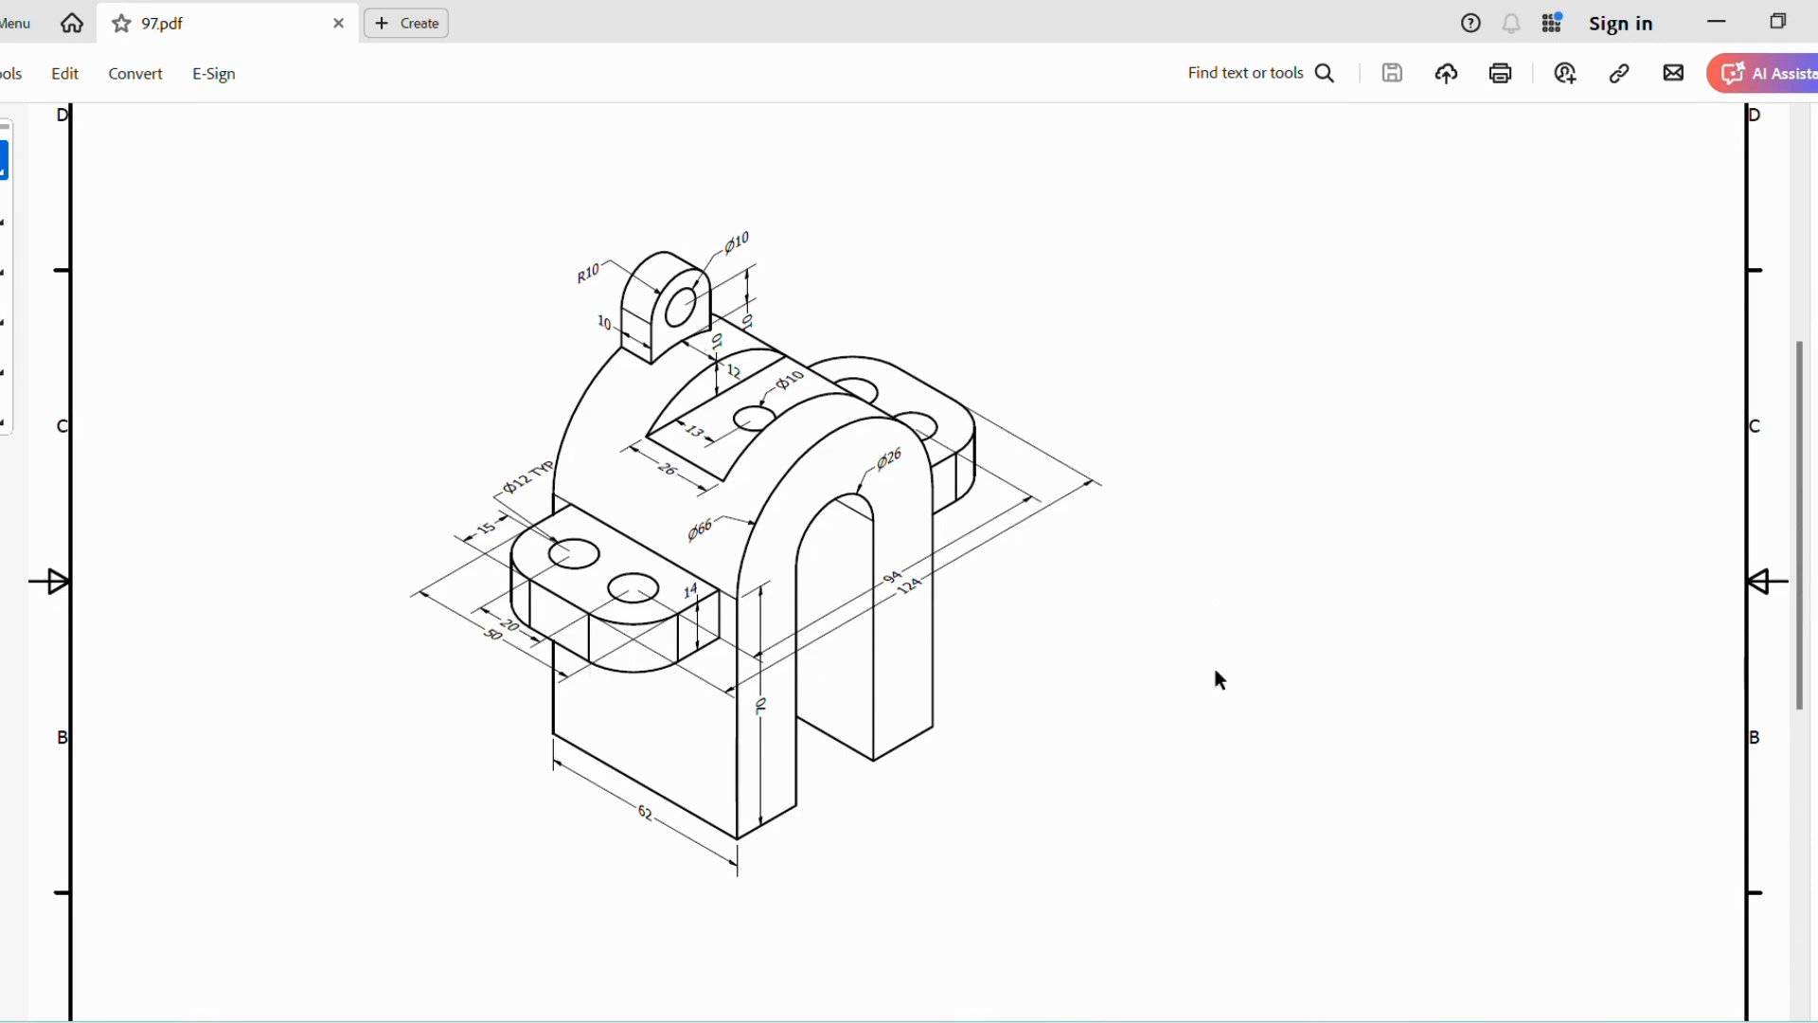
key("alt+Tab")
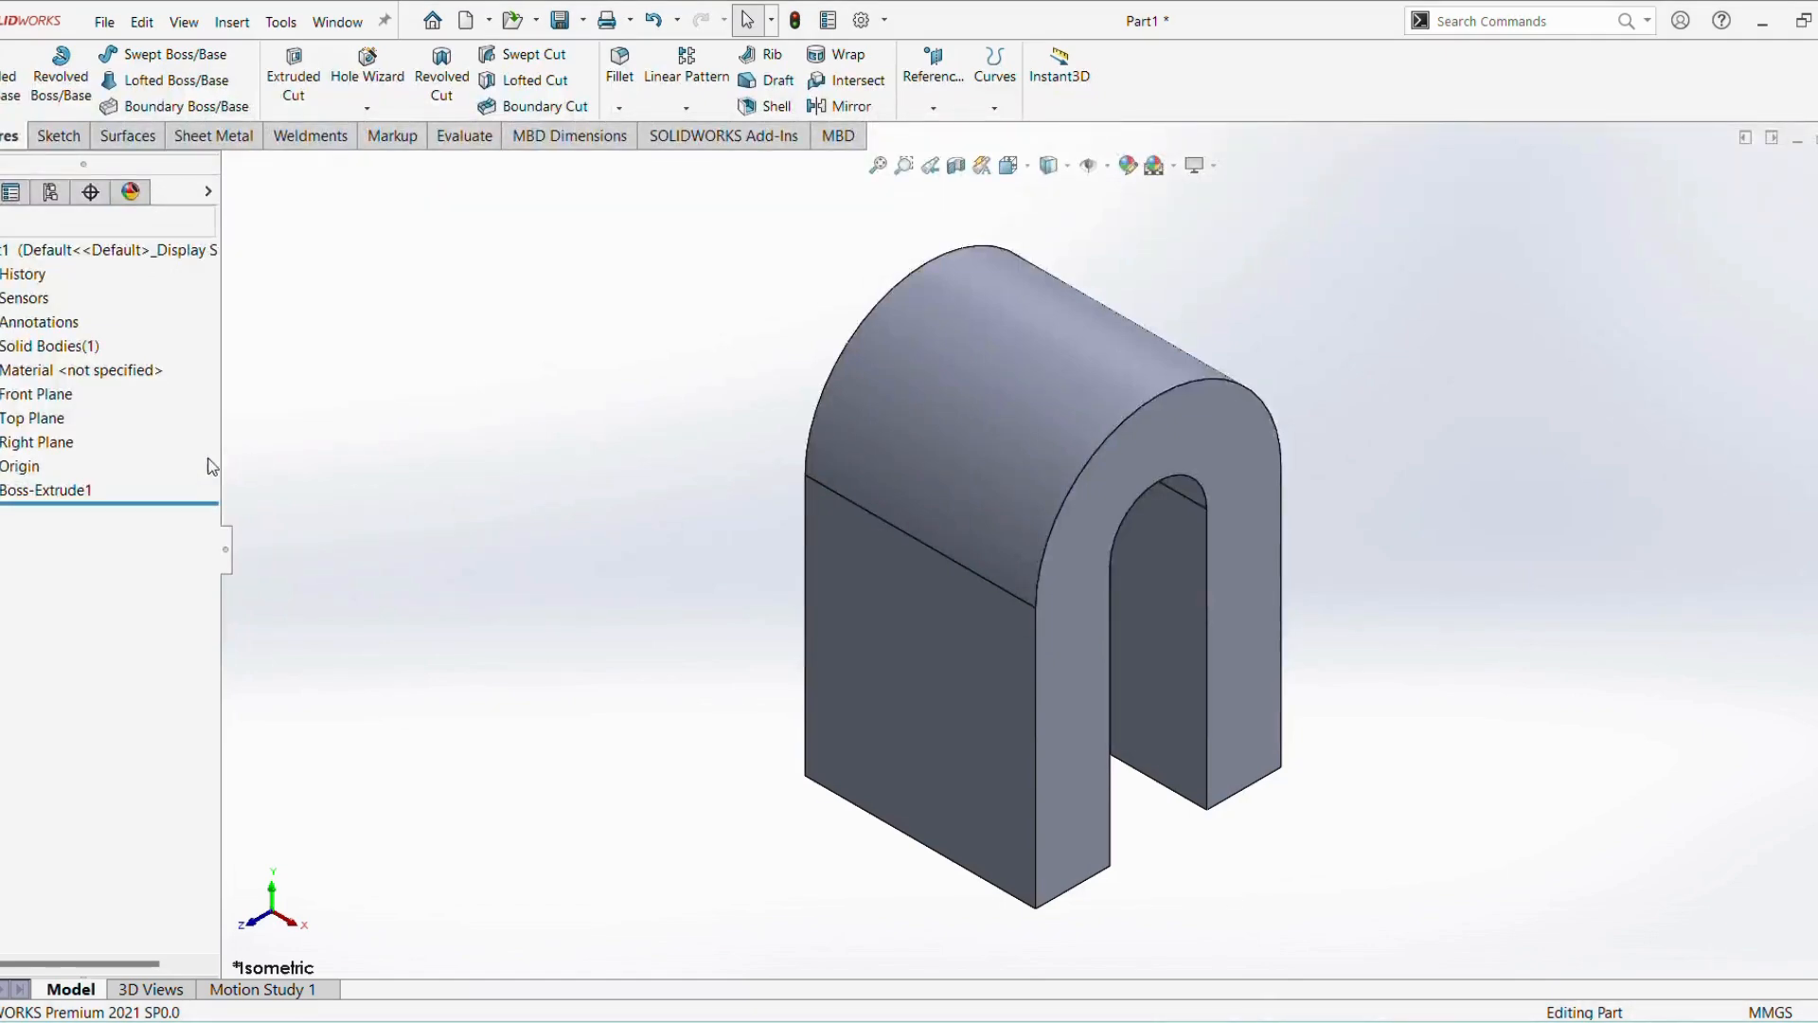
left_click(36, 394)
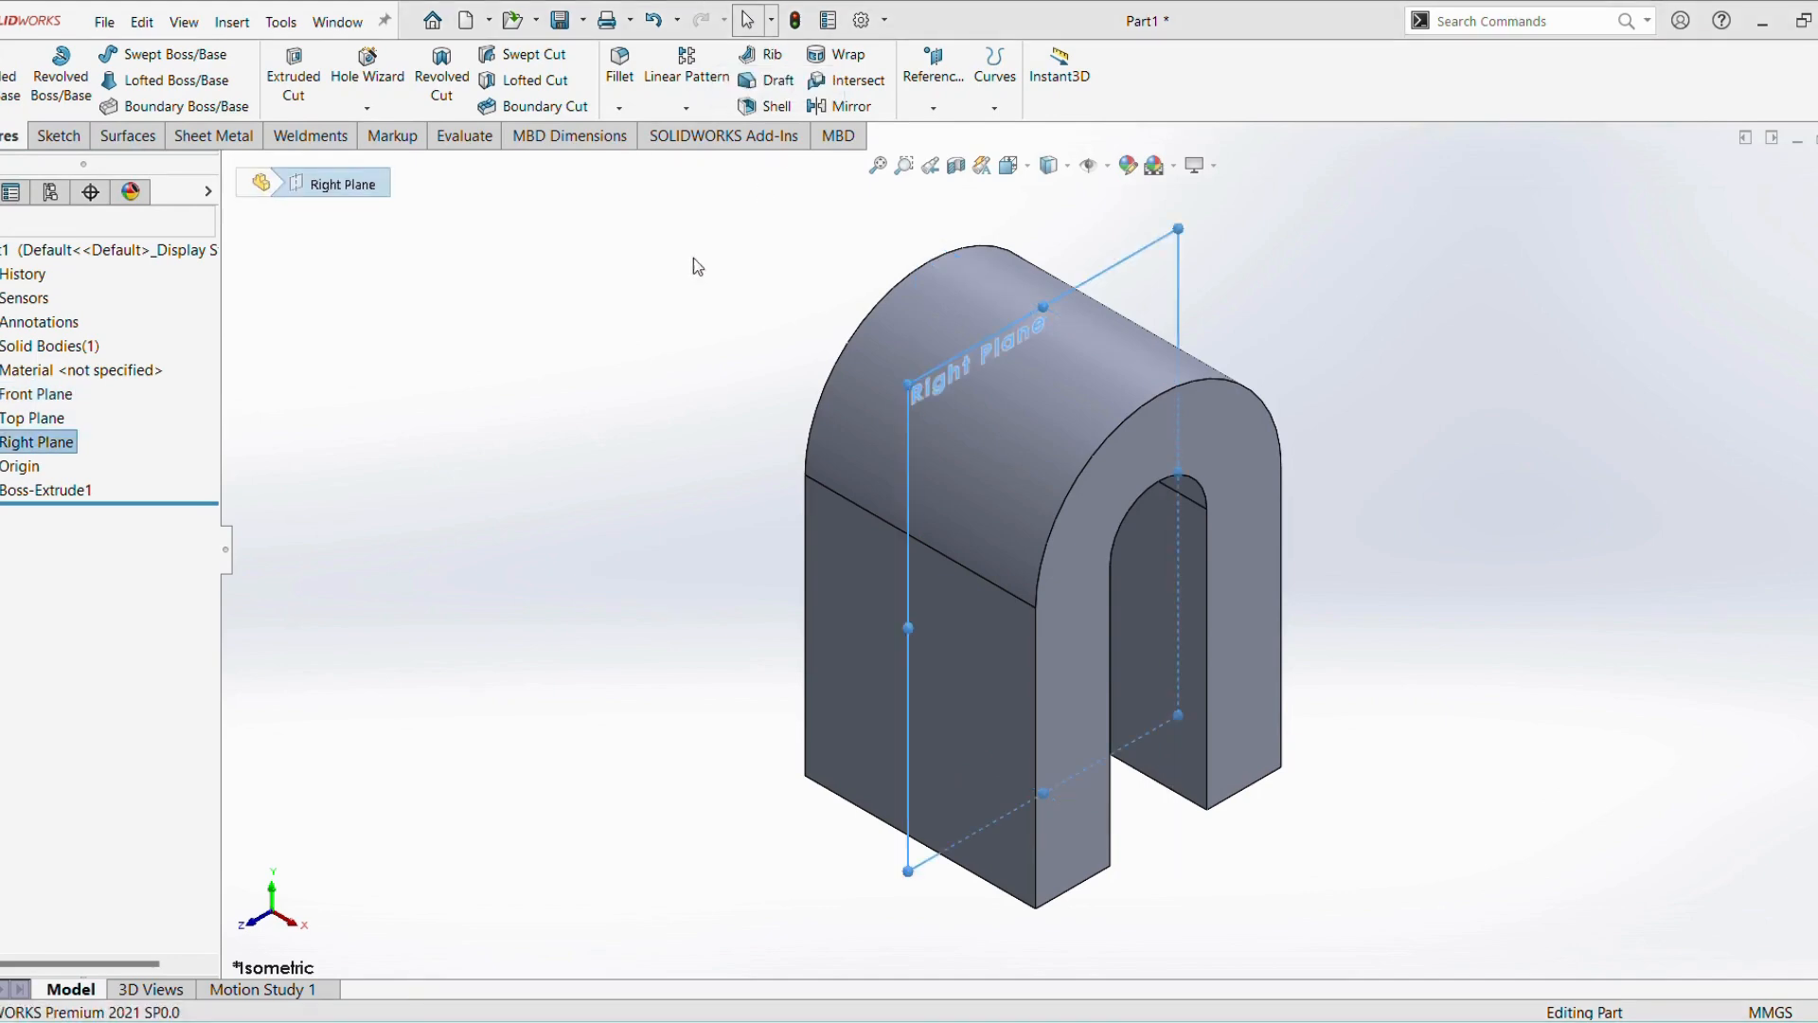
right_click(44, 438)
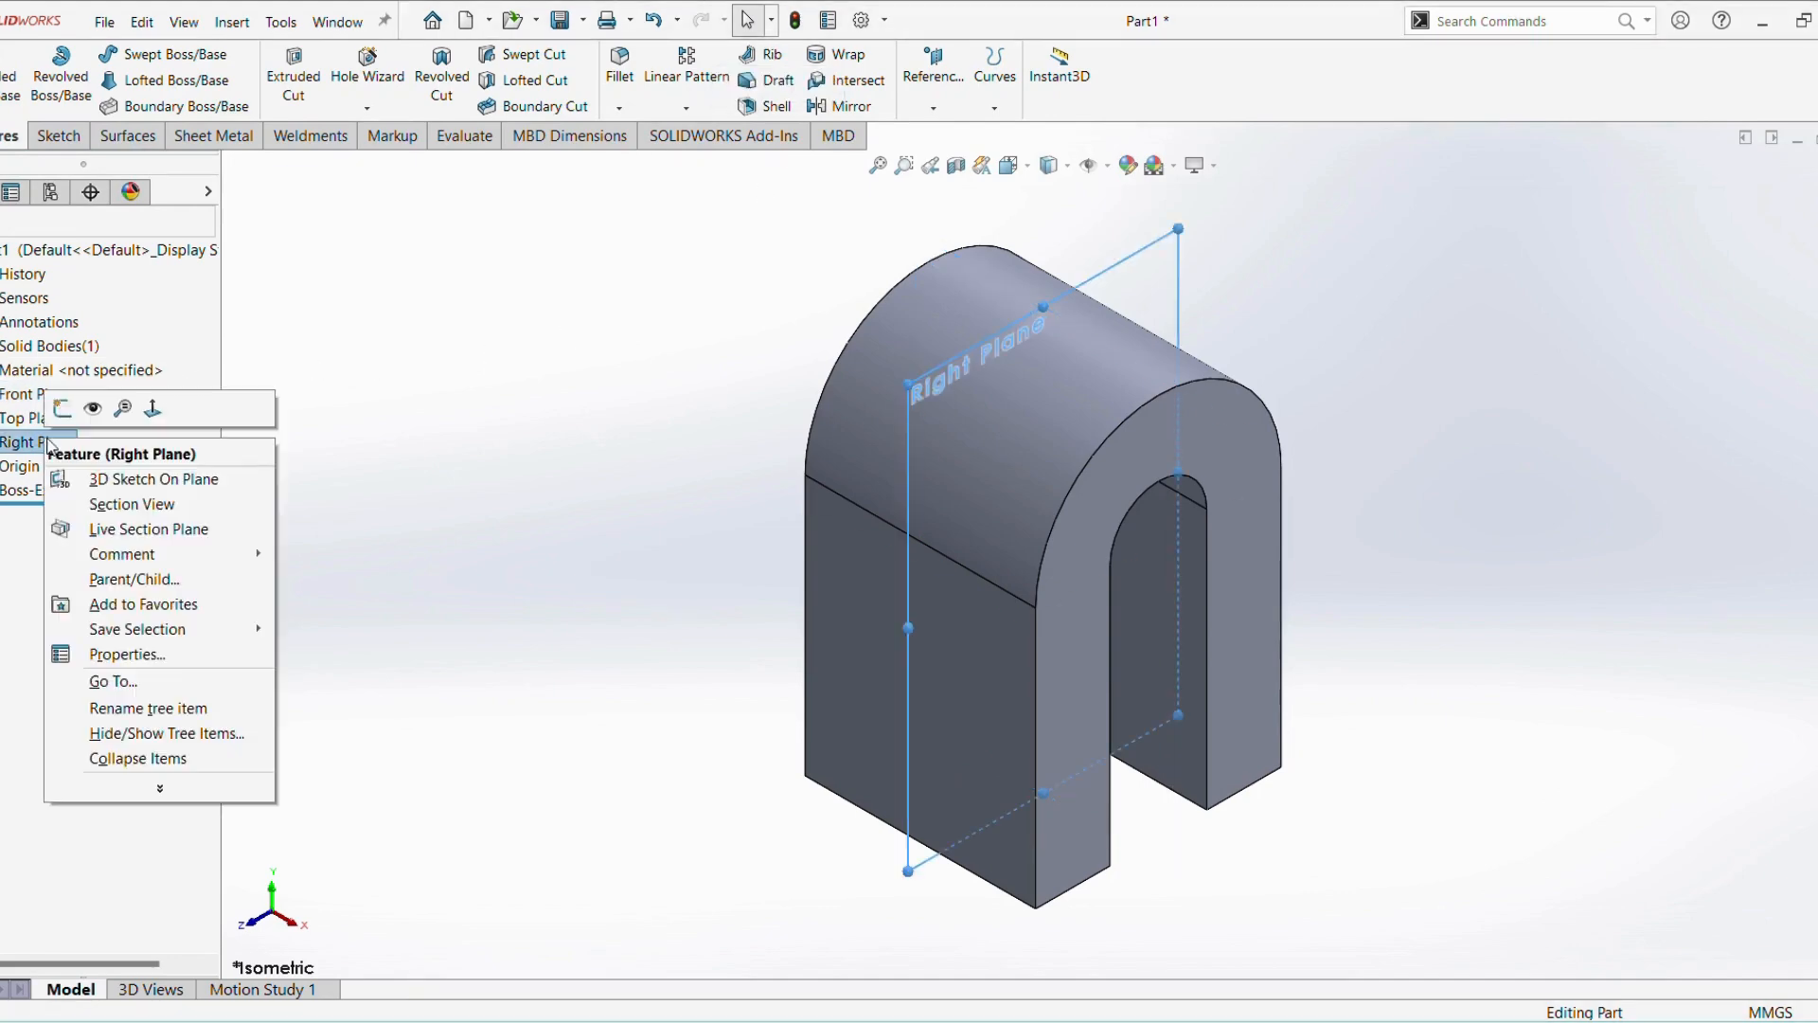
left_click(72, 415)
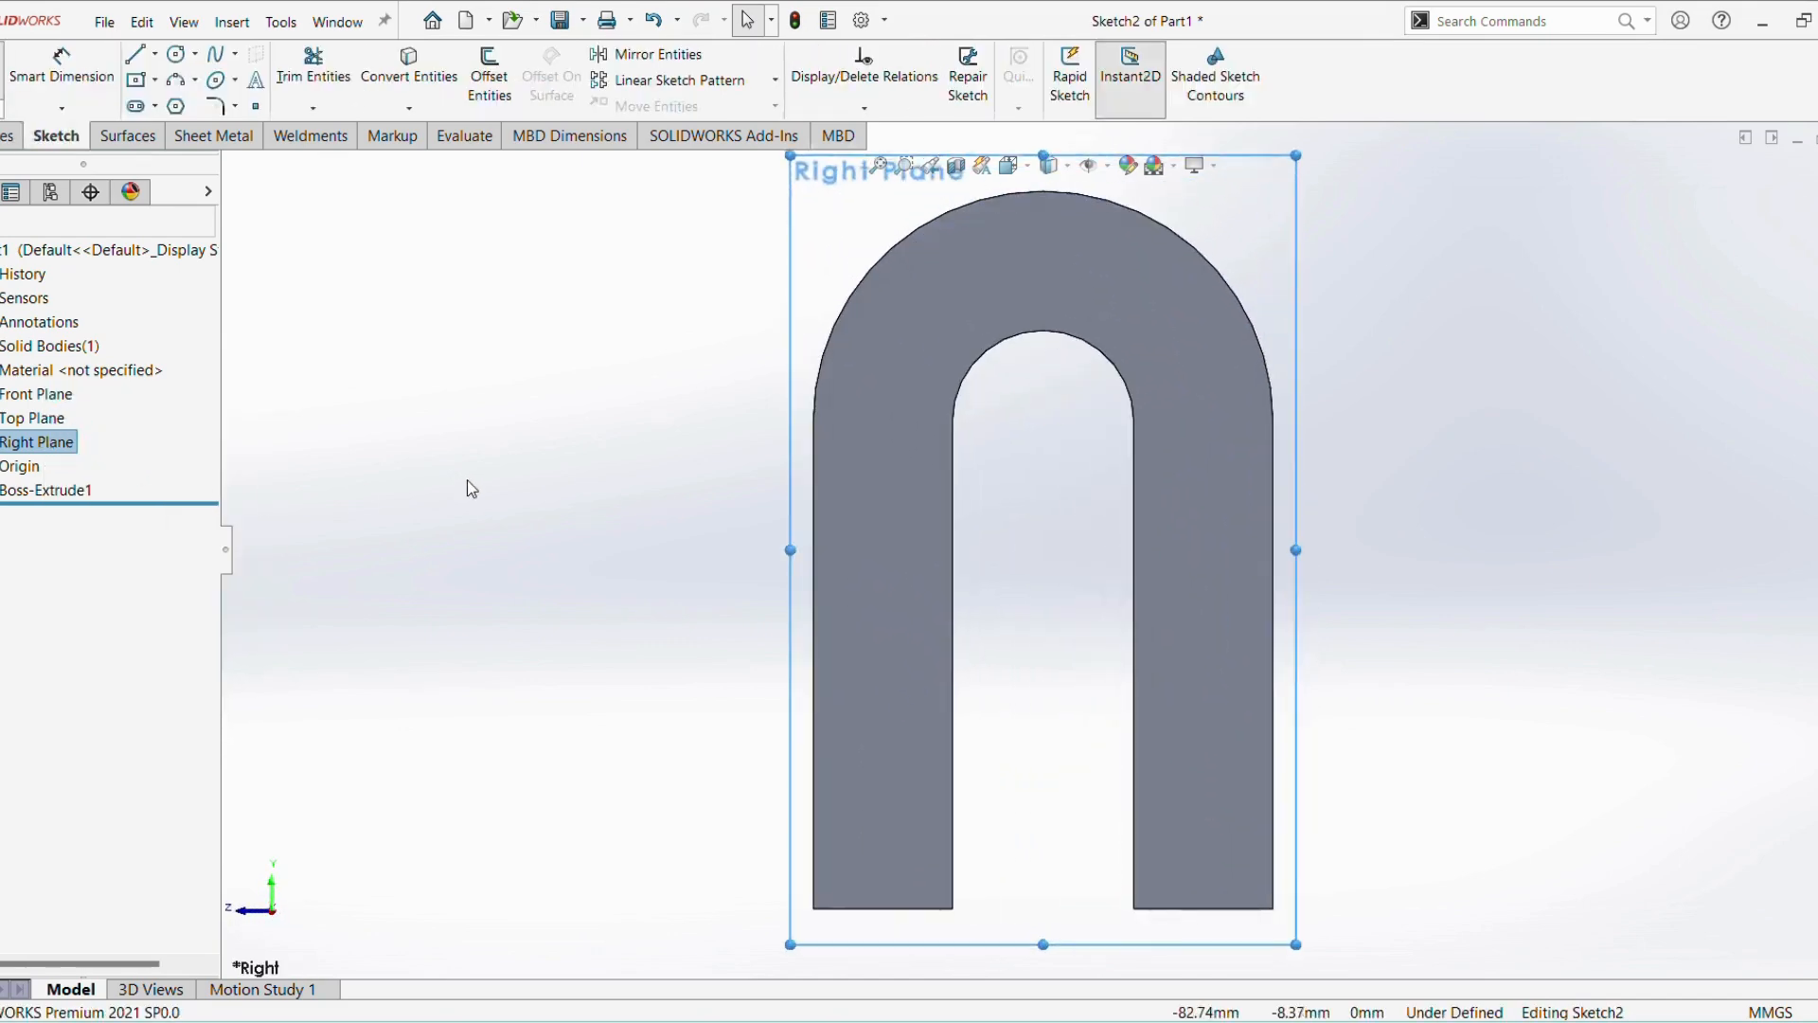
Draw corner rectangles outward from both legs' outer edges at the arc ends, about 30 by 15 mm on the left and 28 by 15 mm on the right
left_click(154, 82)
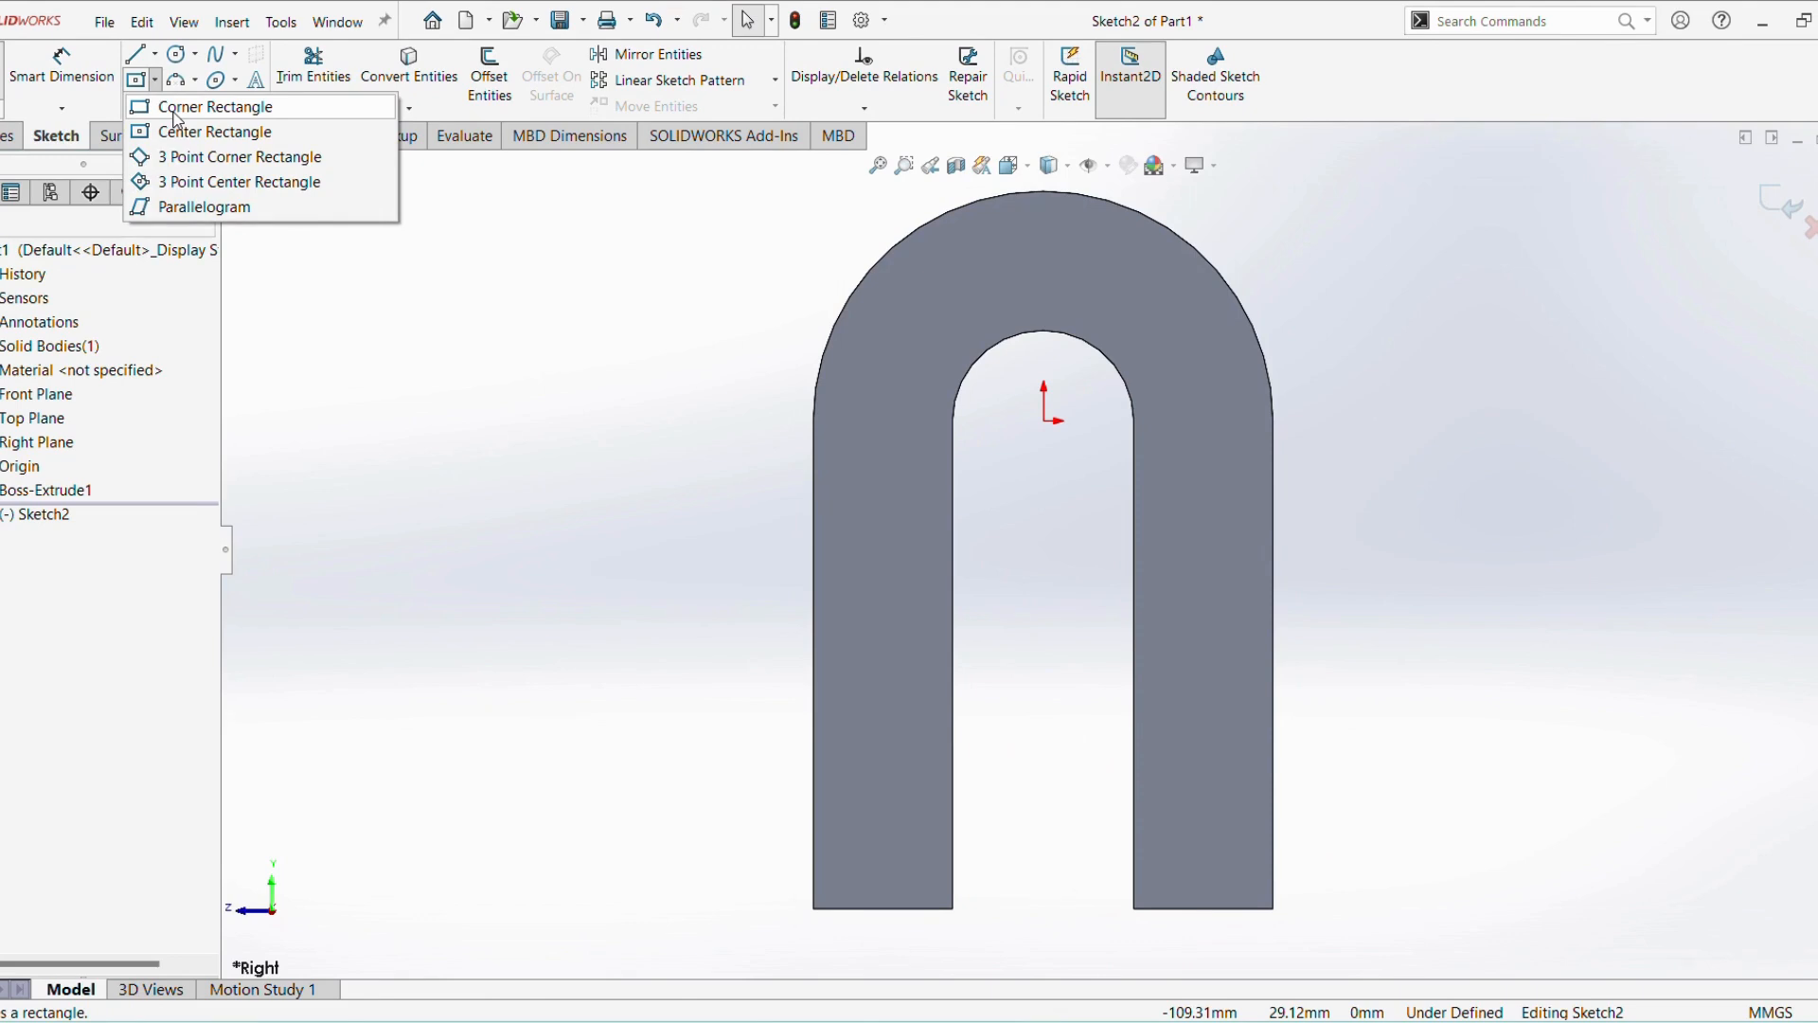
left_click(177, 108)
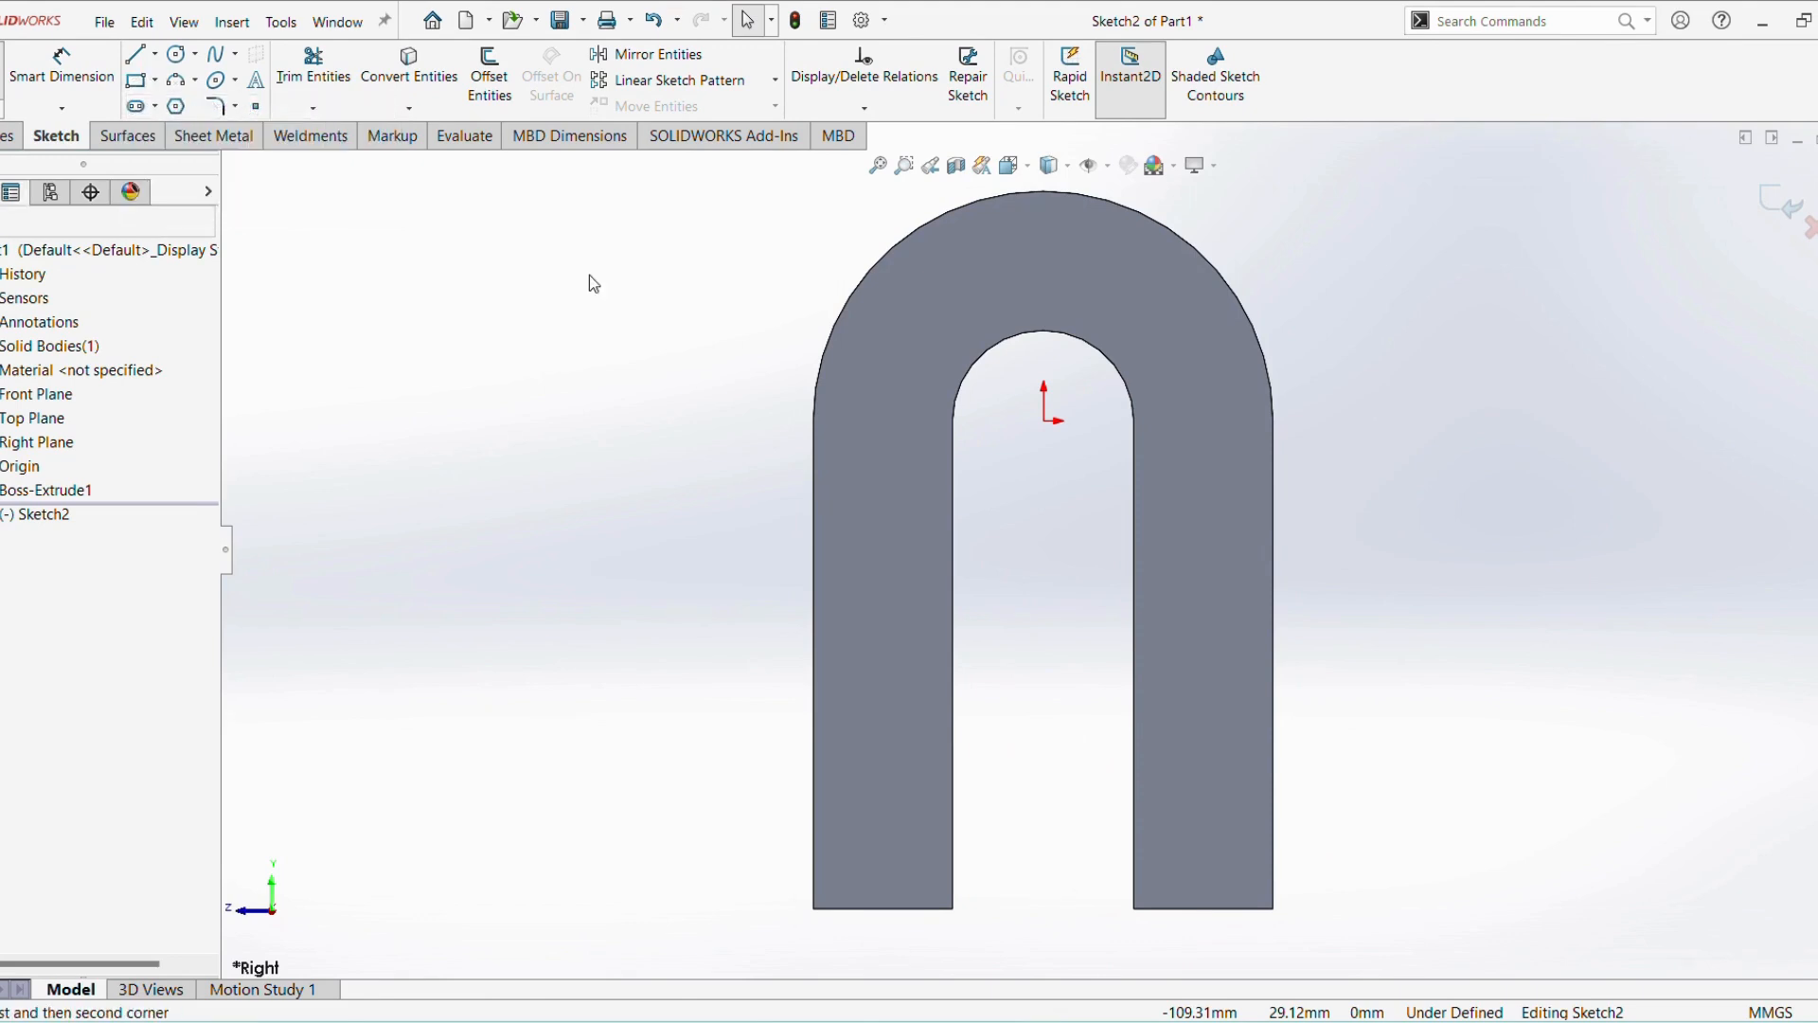
left_click(813, 422)
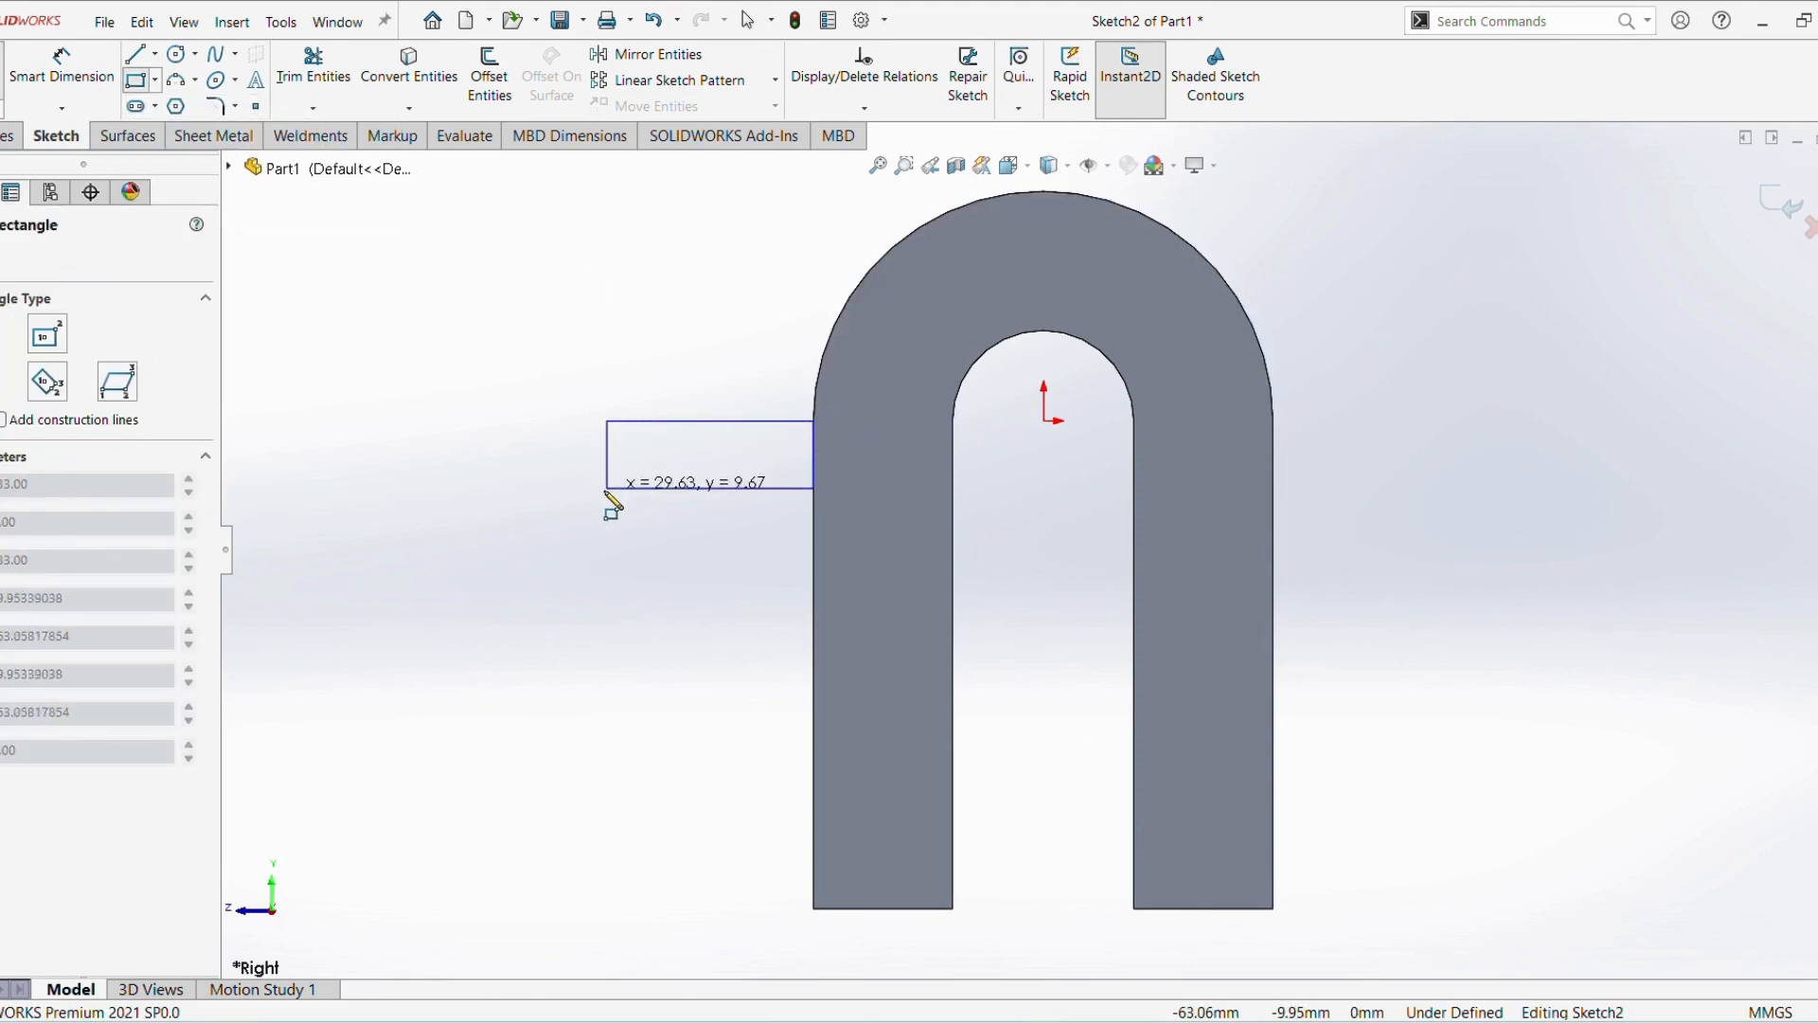
left_click(604, 526)
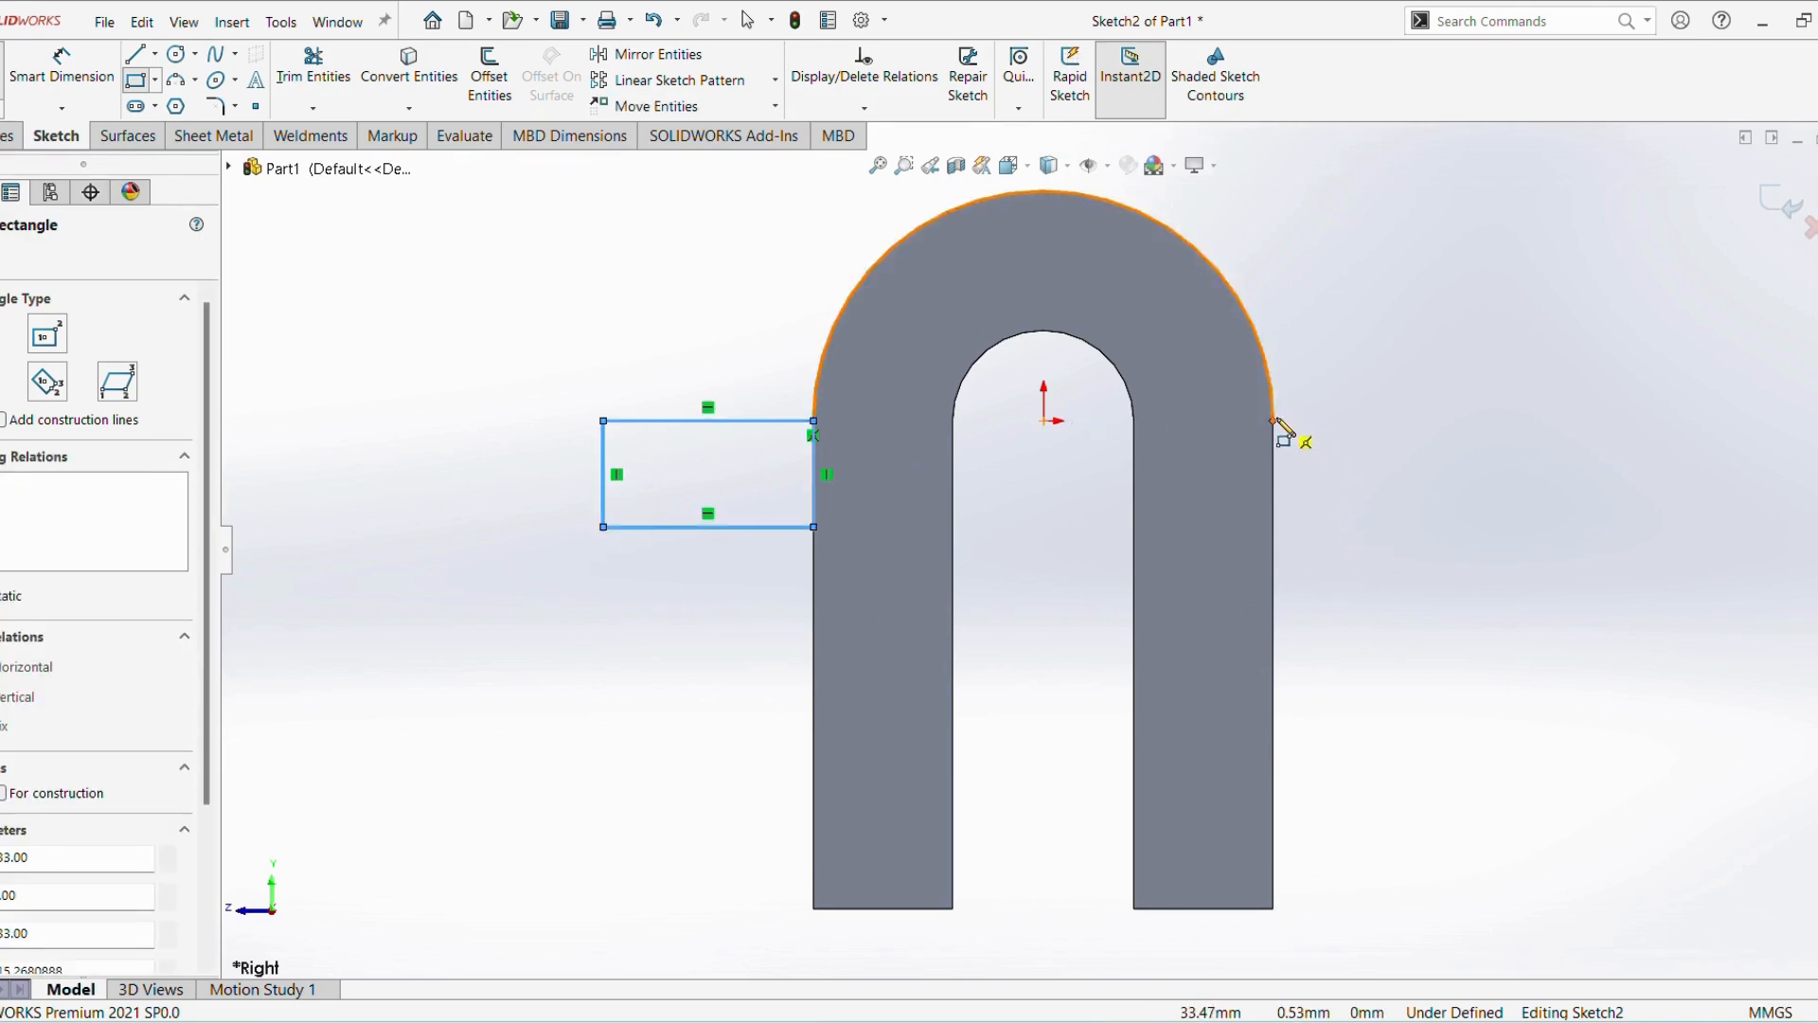
left_click(1278, 421)
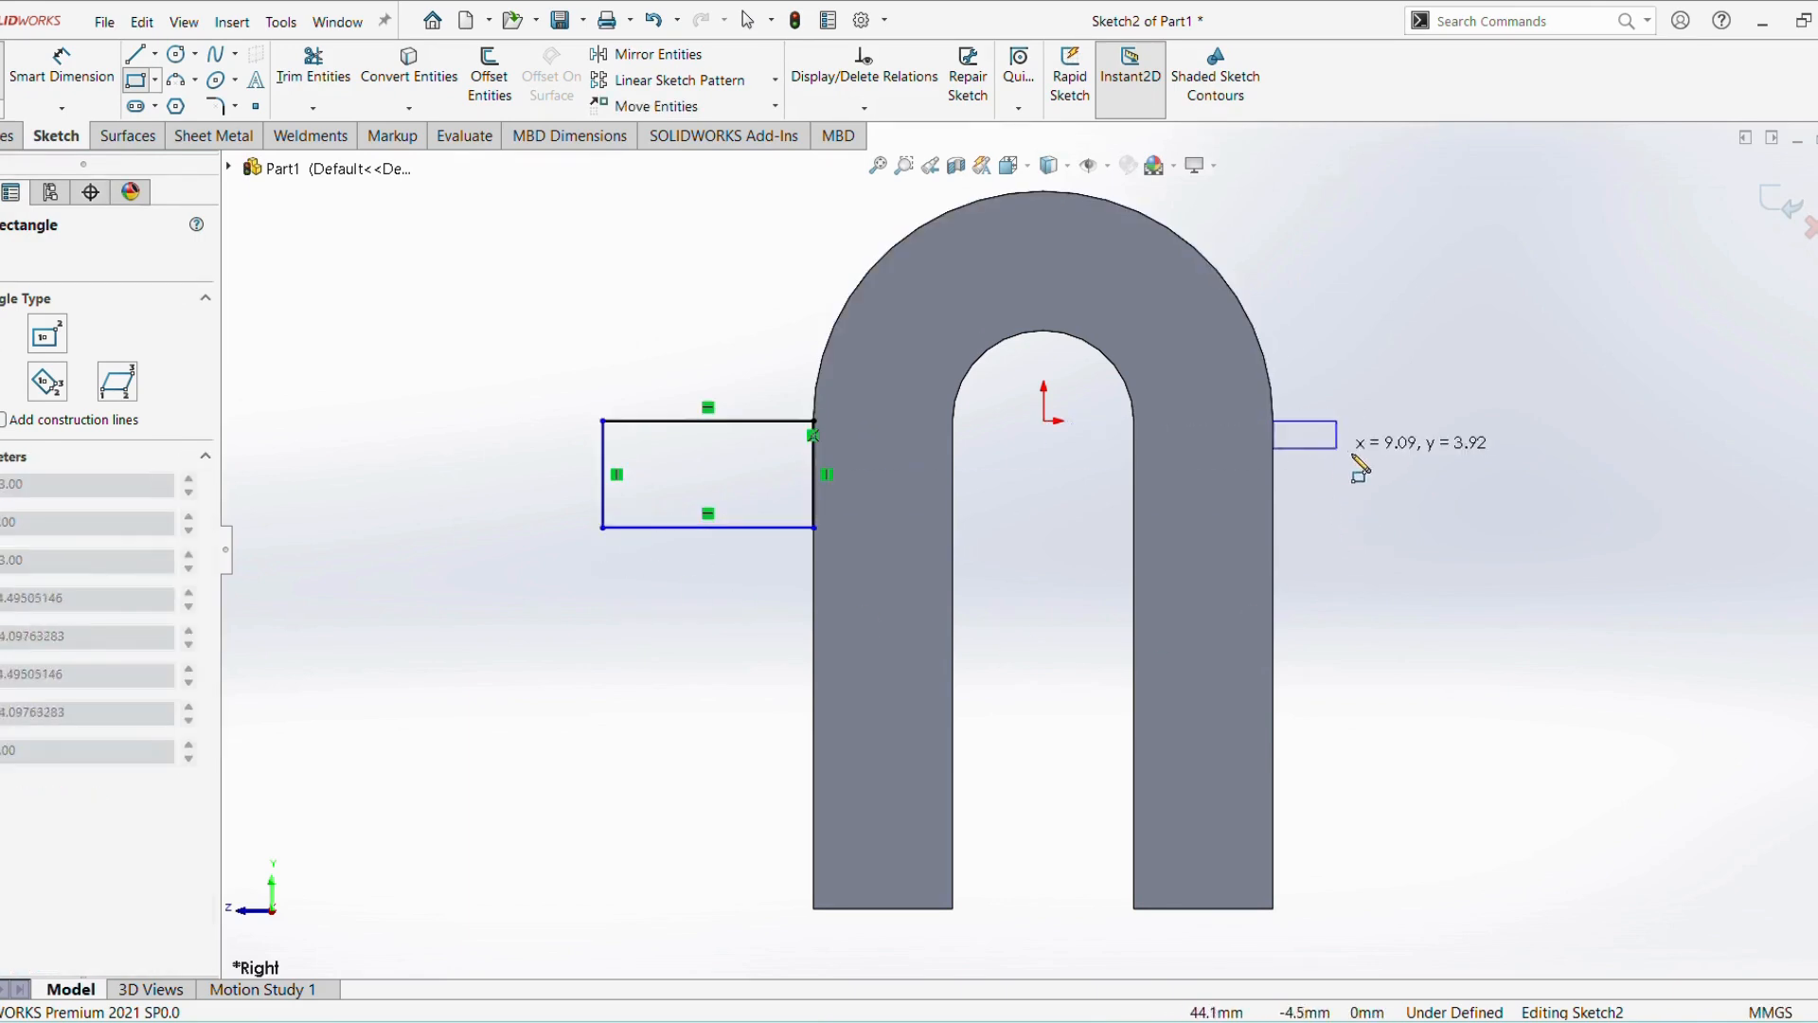
left_click(1470, 528)
right_click(1485, 657)
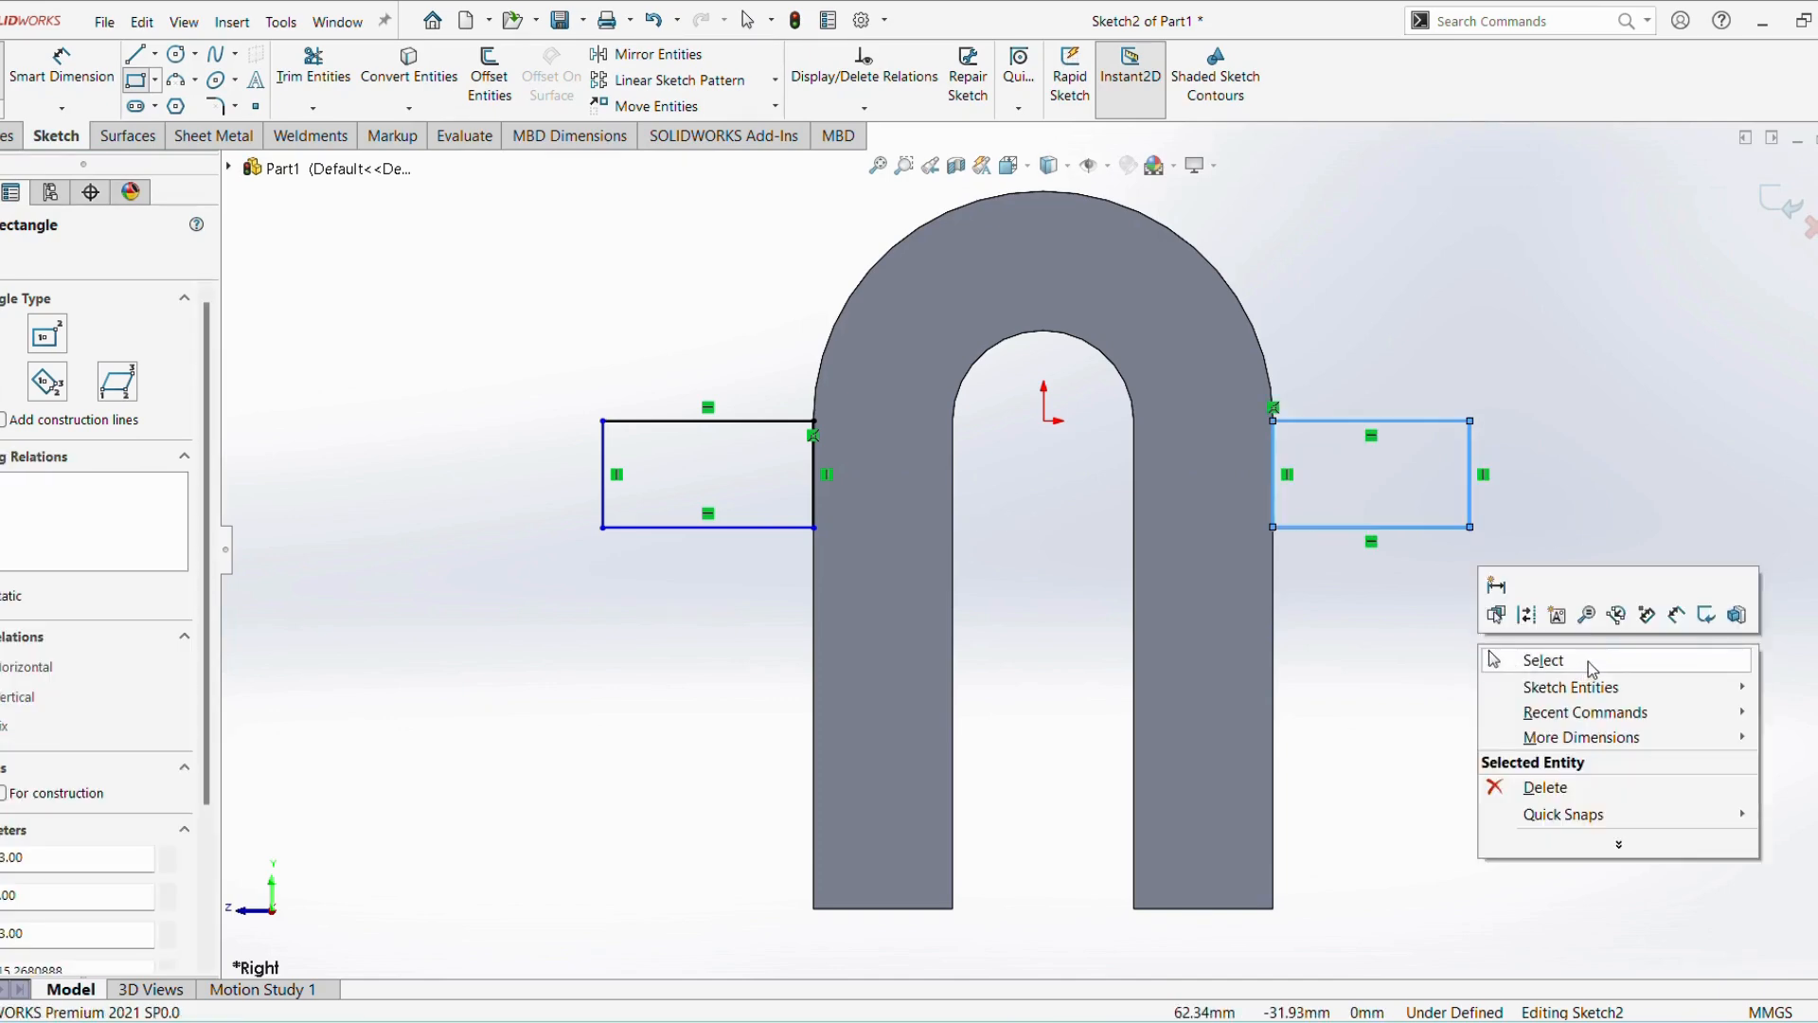
left_click(1529, 542)
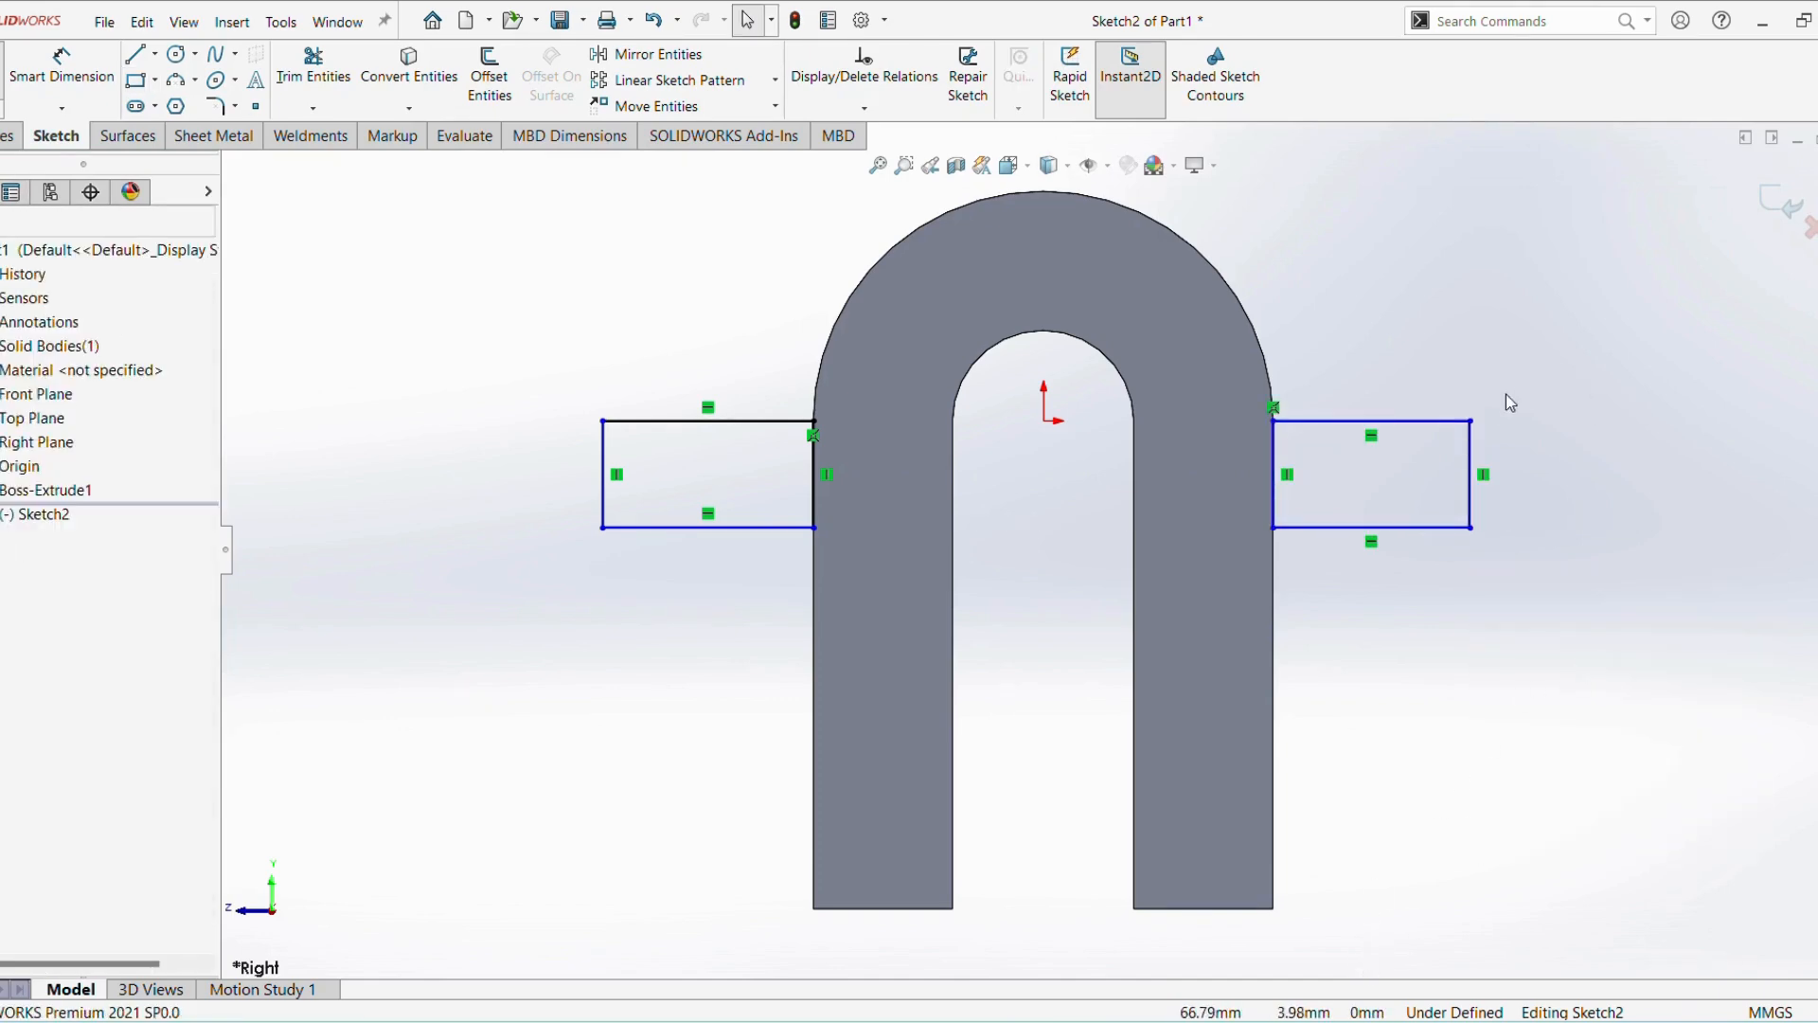
Dimension the outer vertical edge of the right flange rectangle with a height of 14 mm
left_click(1469, 486)
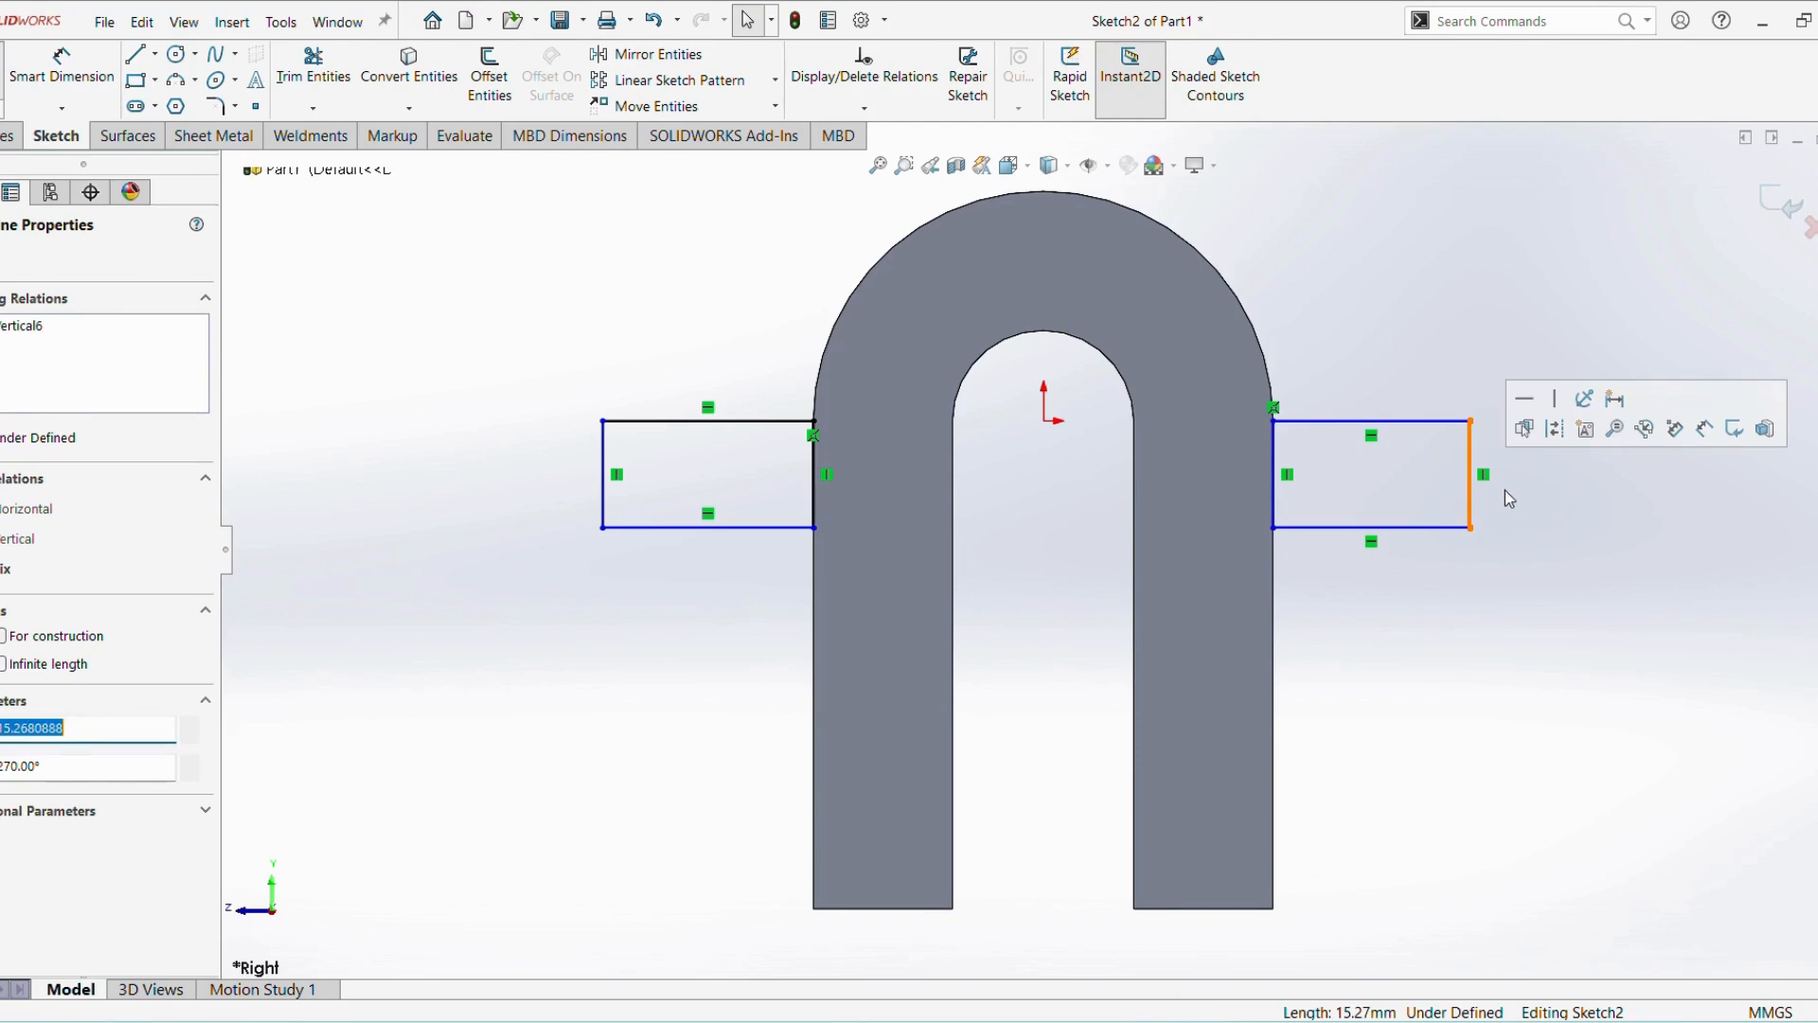
left_click(1504, 490)
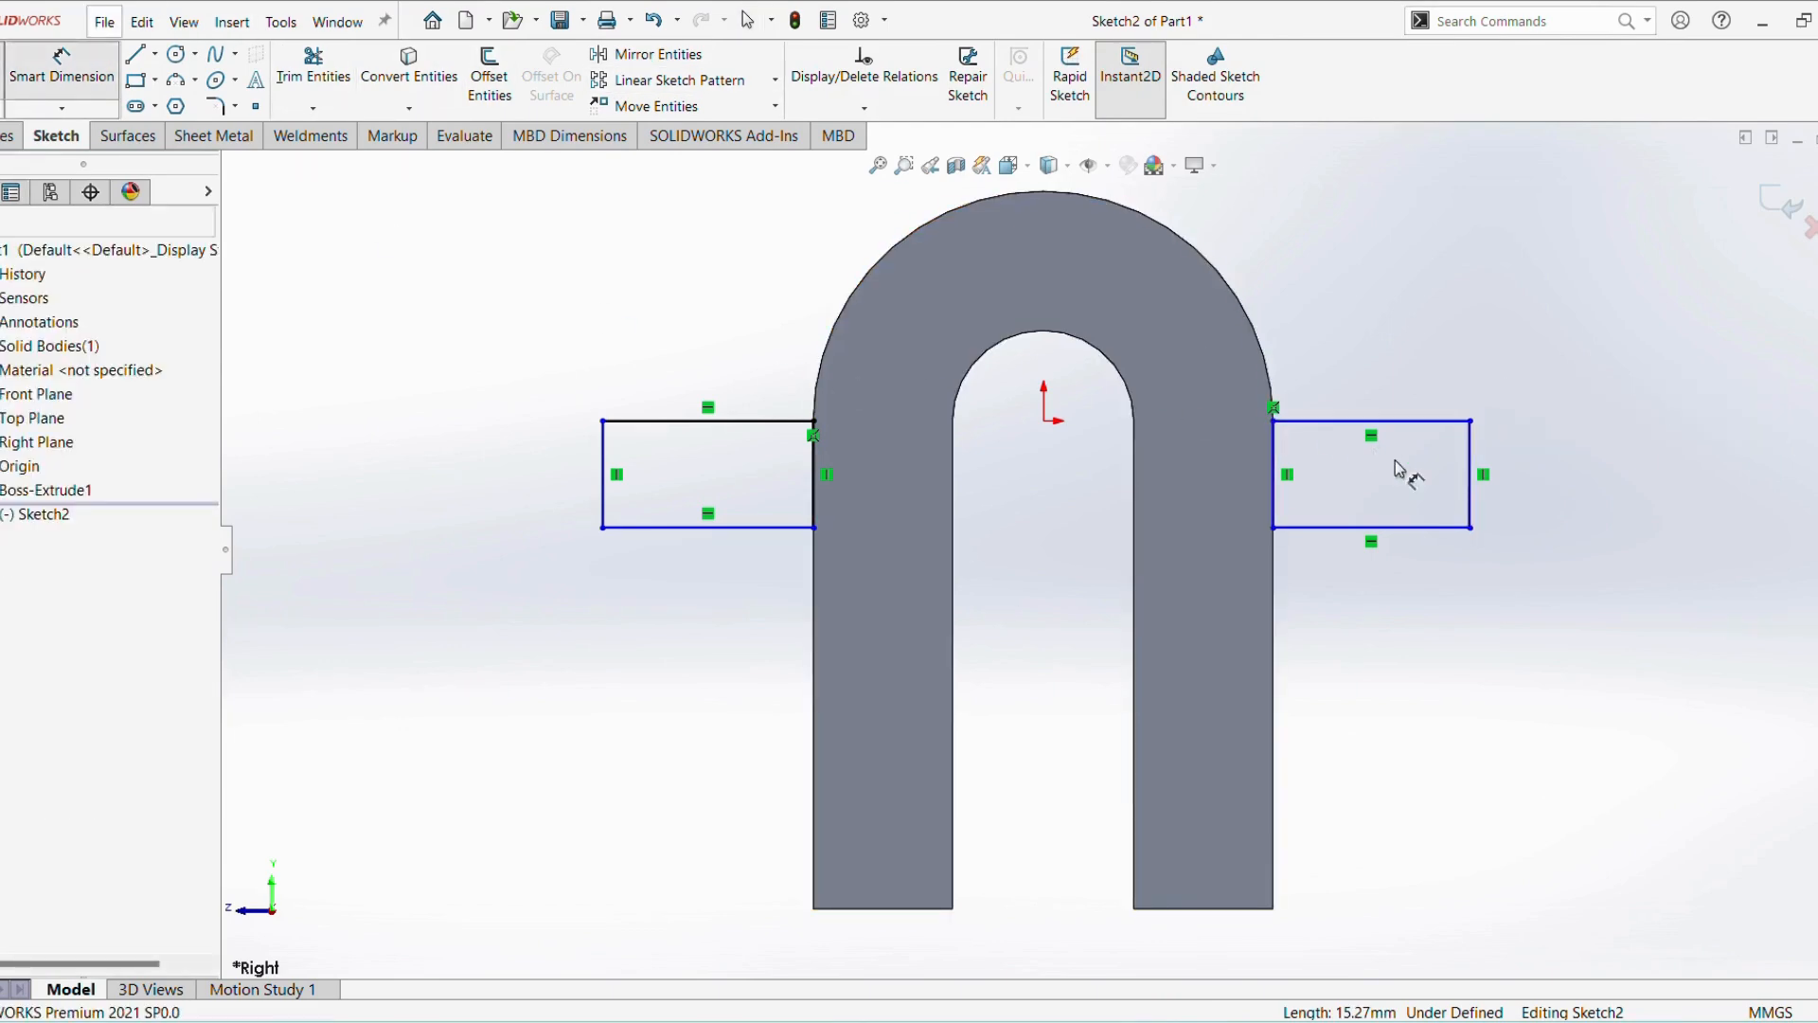
left_click(1470, 492)
left_click(1561, 492)
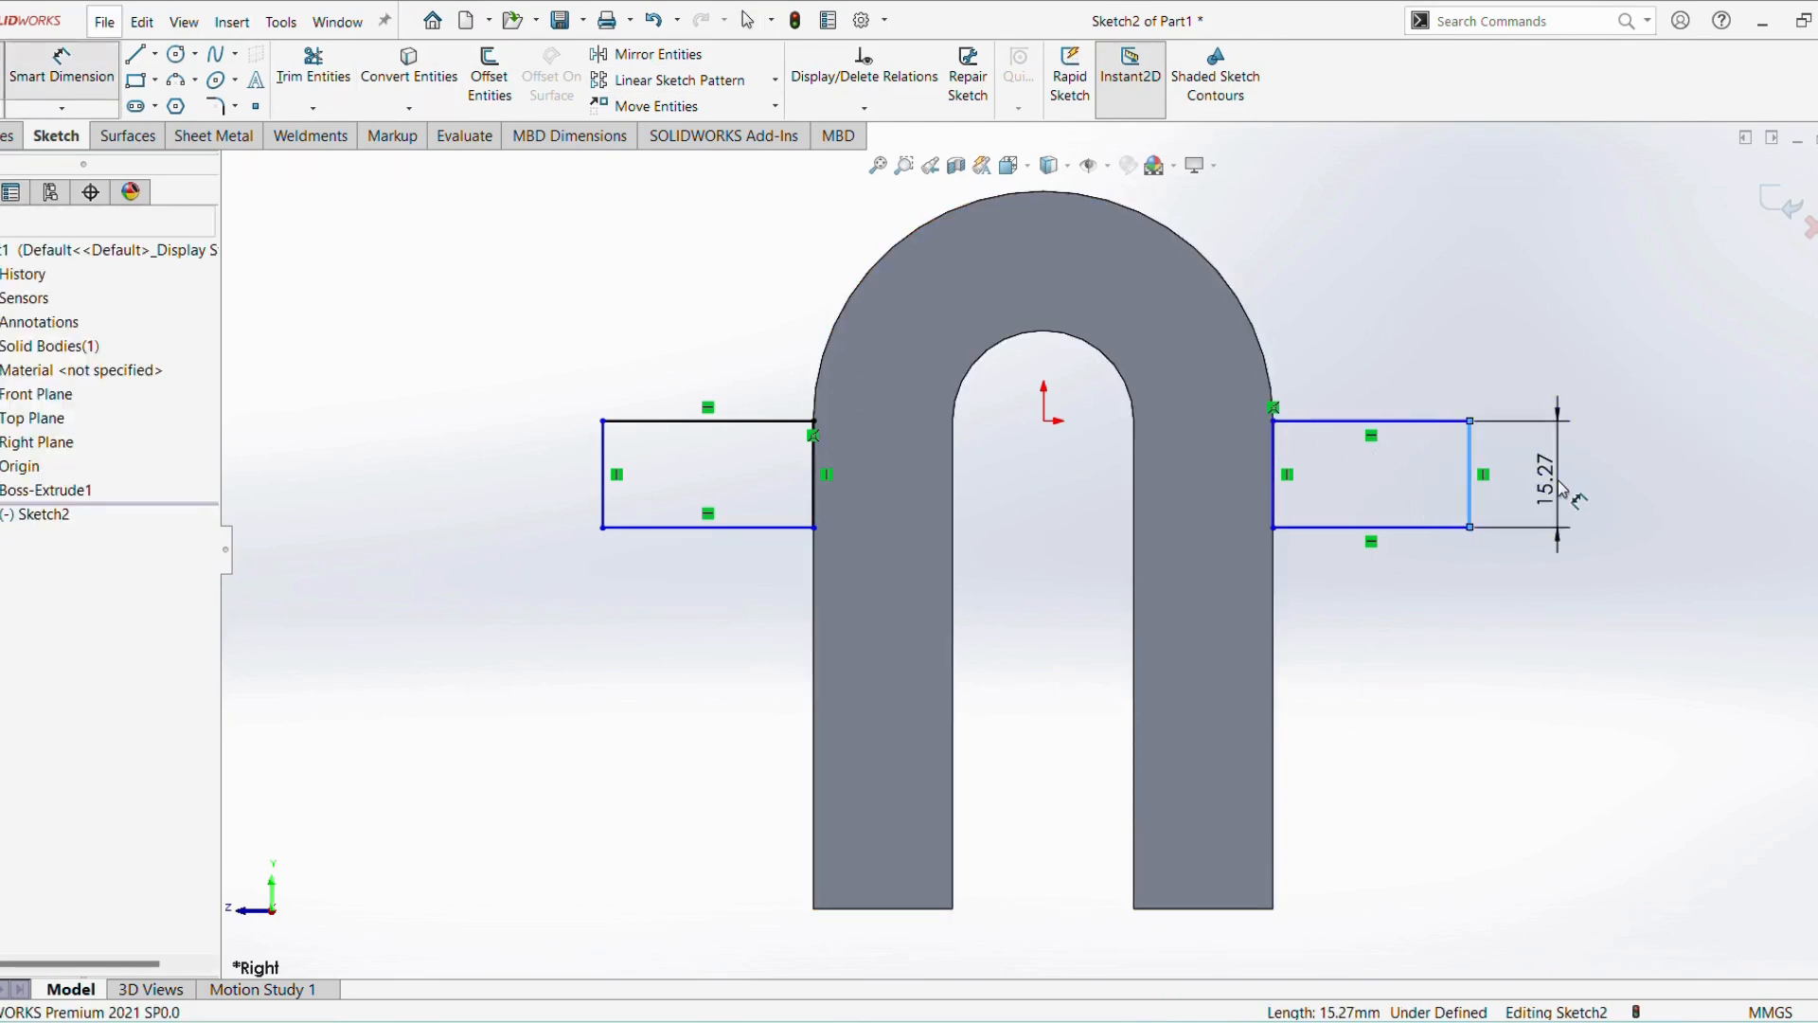
type("14")
key("Return")
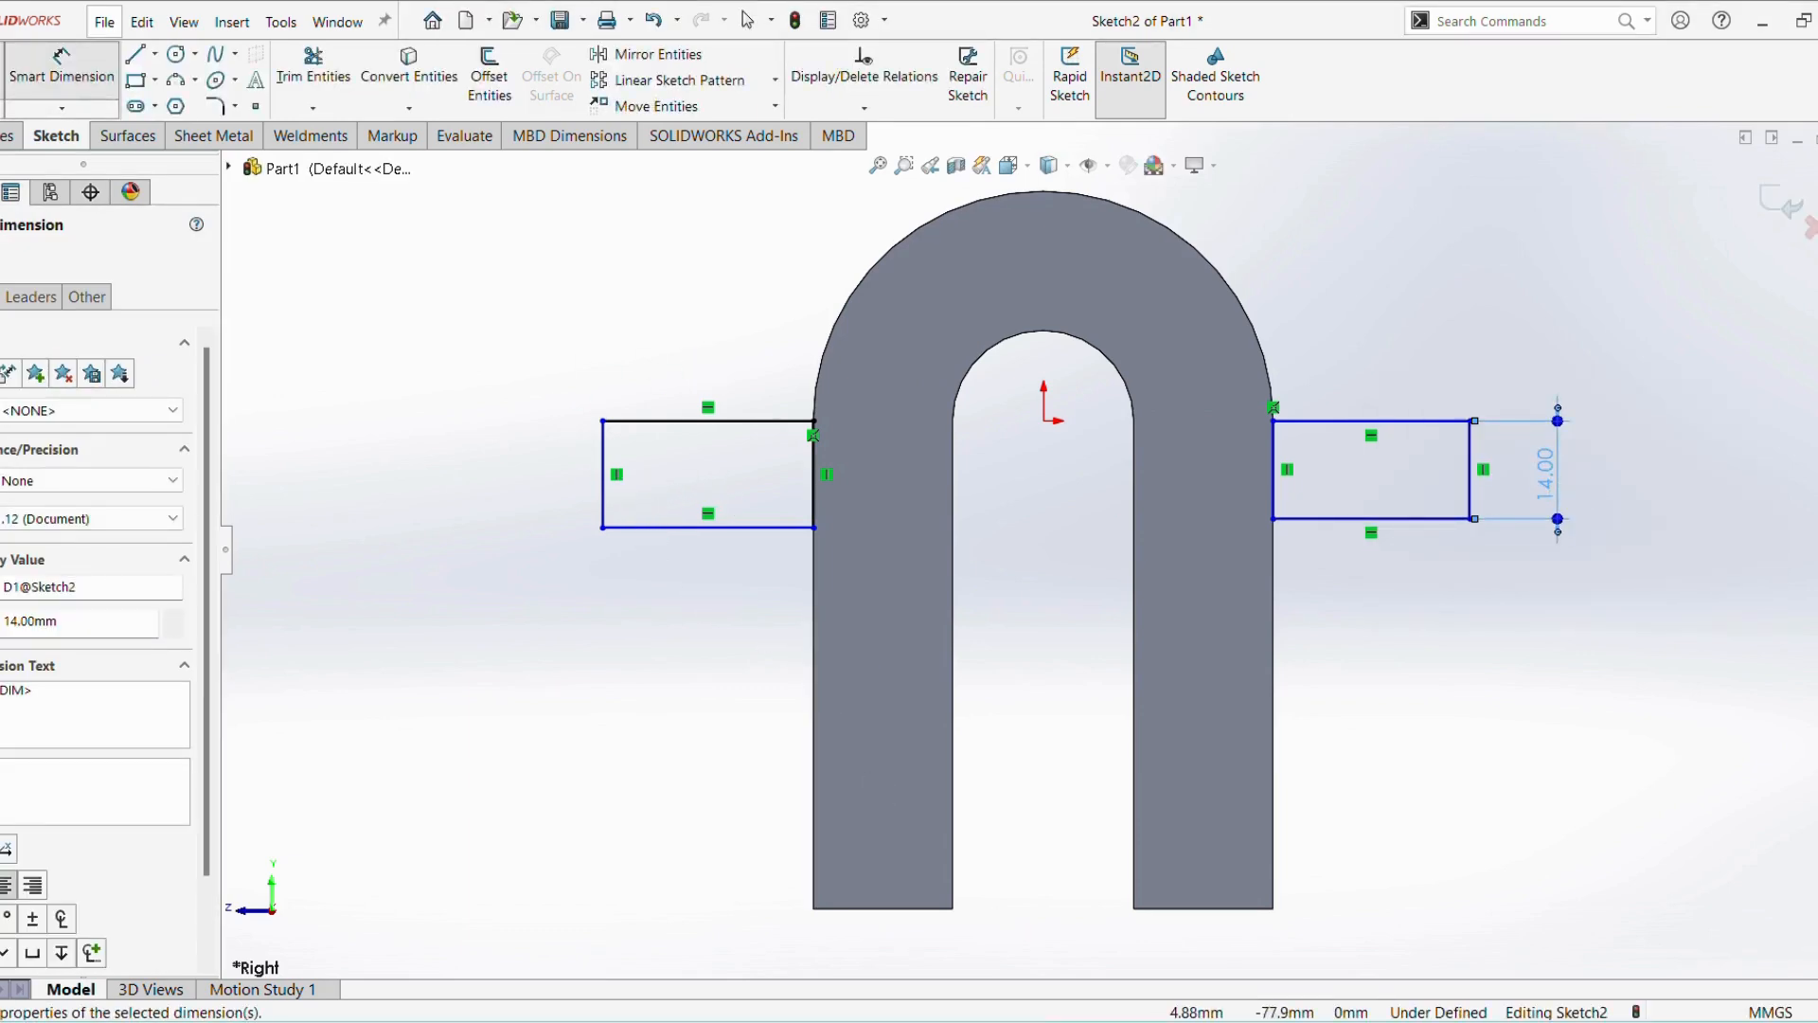
Check the overall flange width in drawing 97.pdf and dimension the distance between both rectangles' outer vertical edges as 124 mm
left_click(1350, 1021)
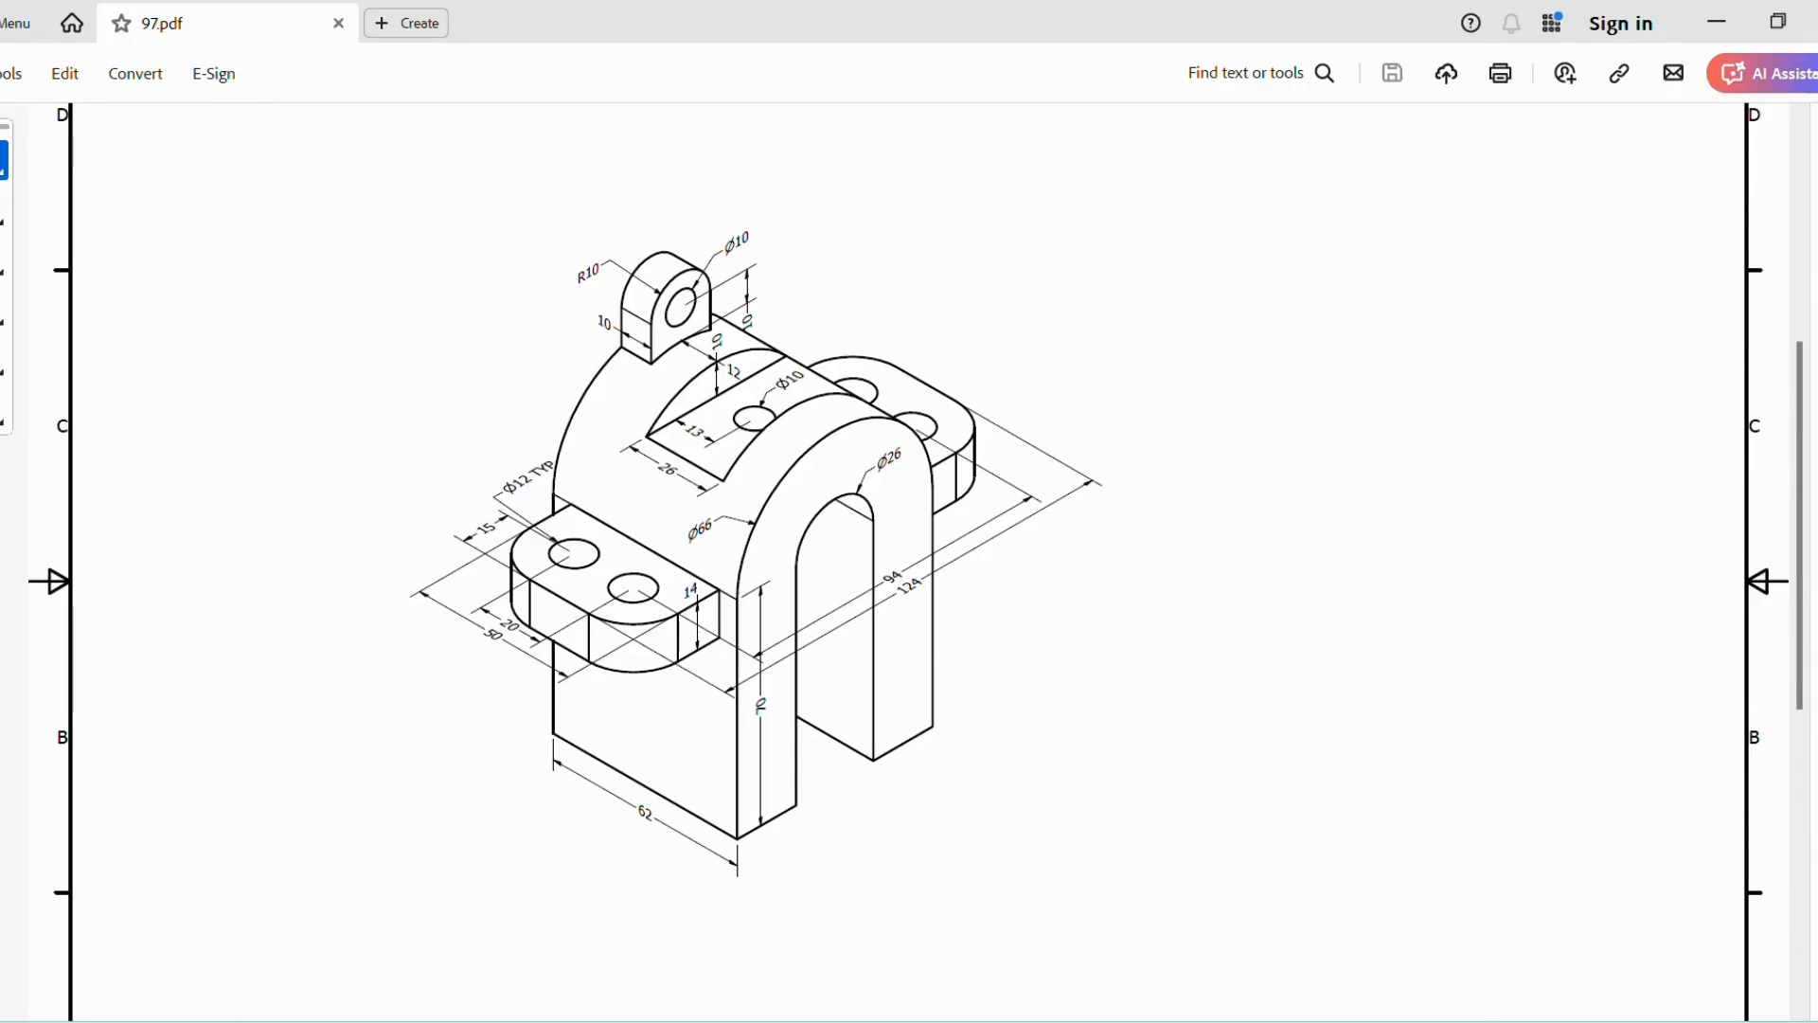
left_click(1351, 1021)
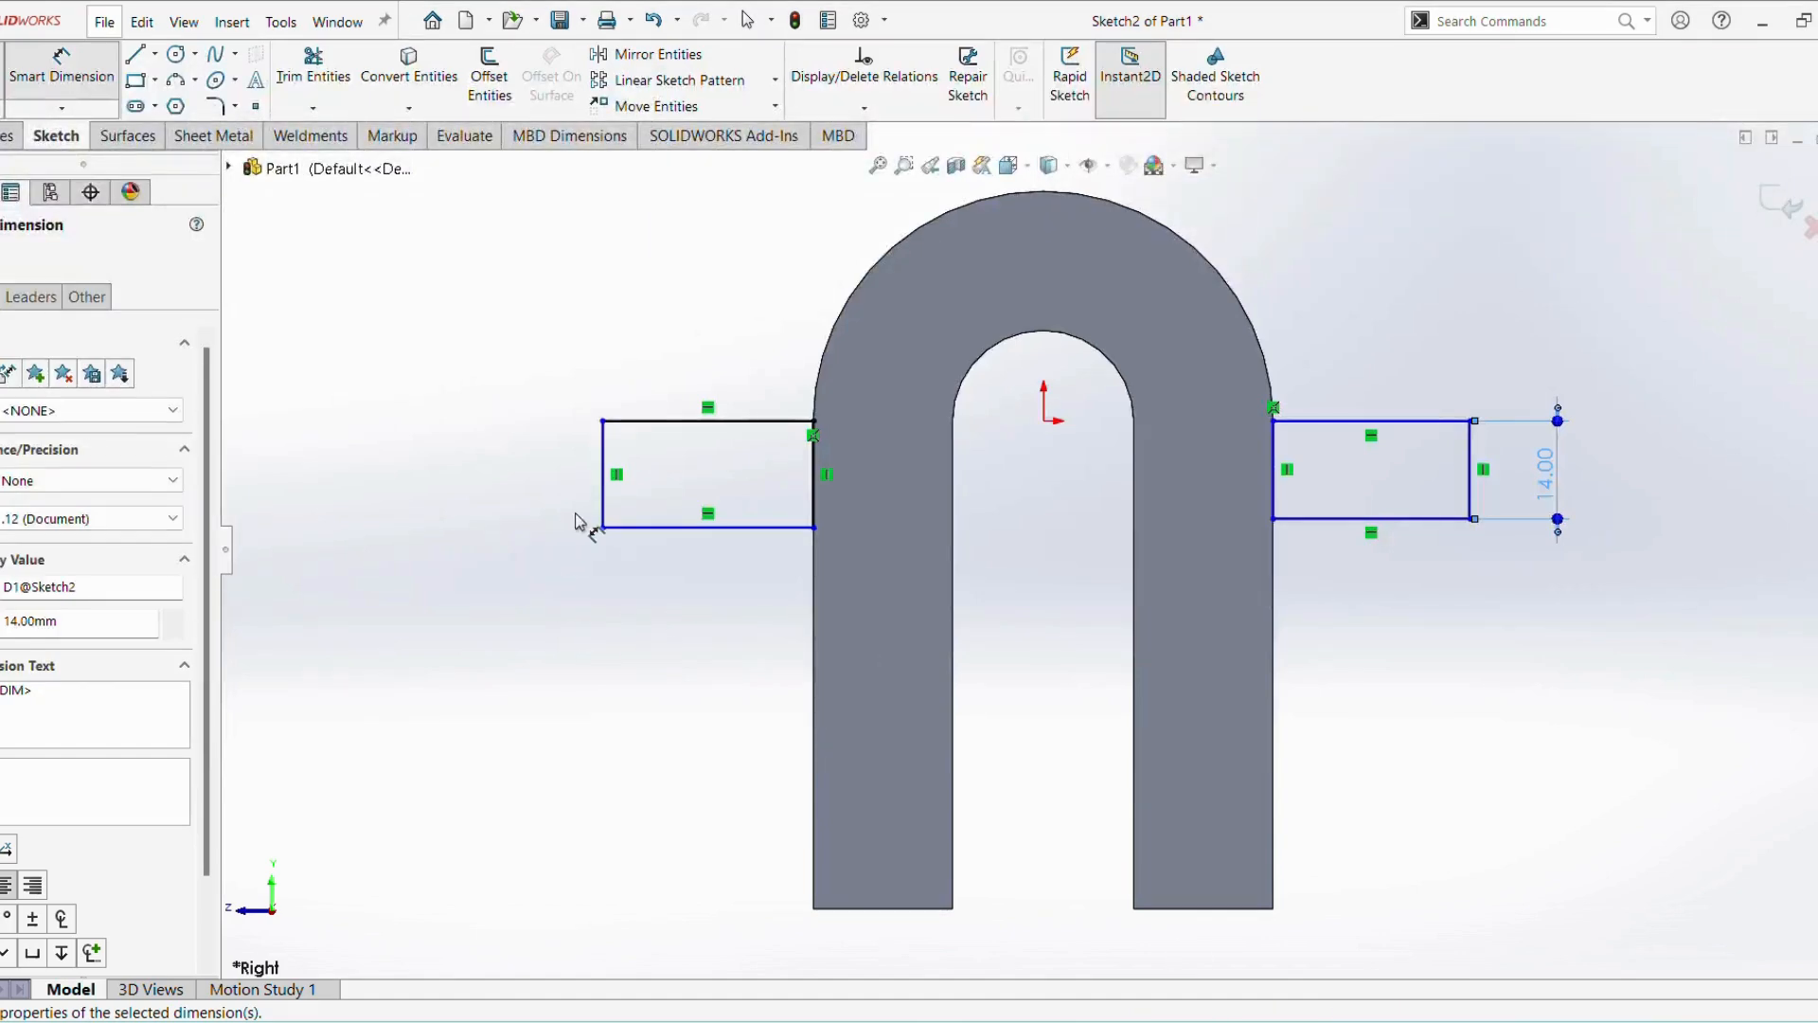
left_click(605, 494)
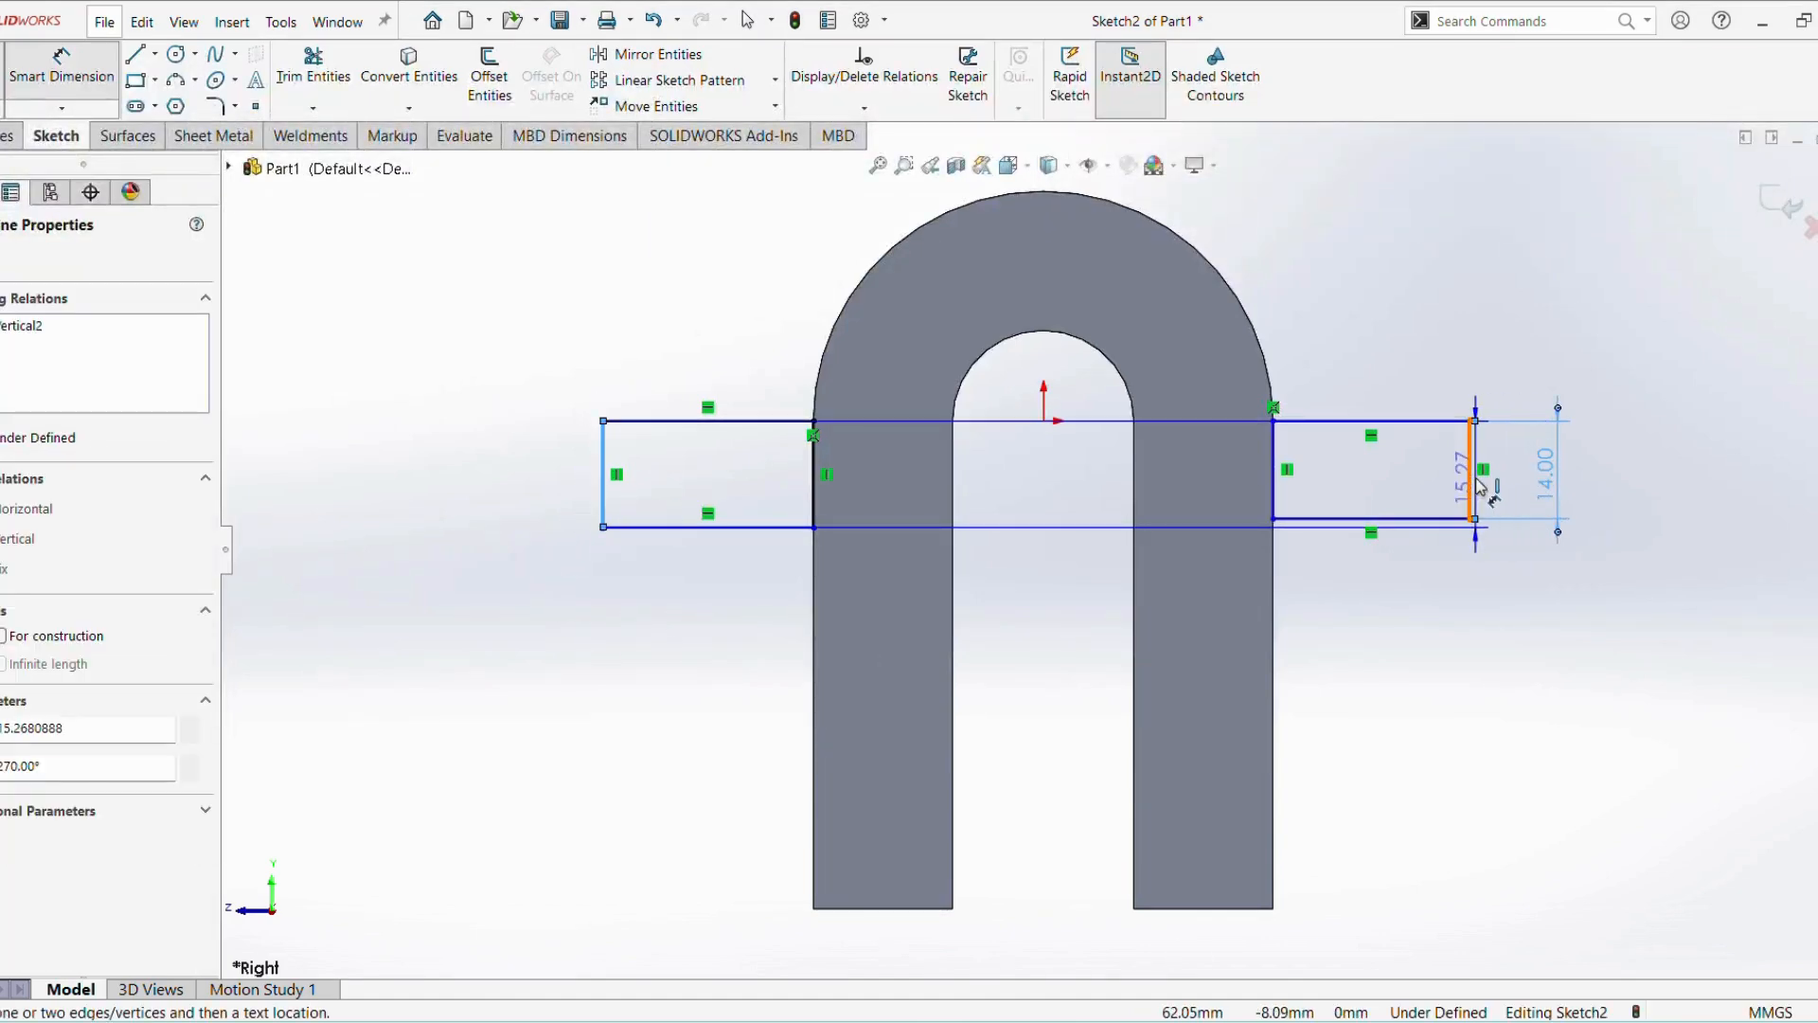
left_click(1472, 471)
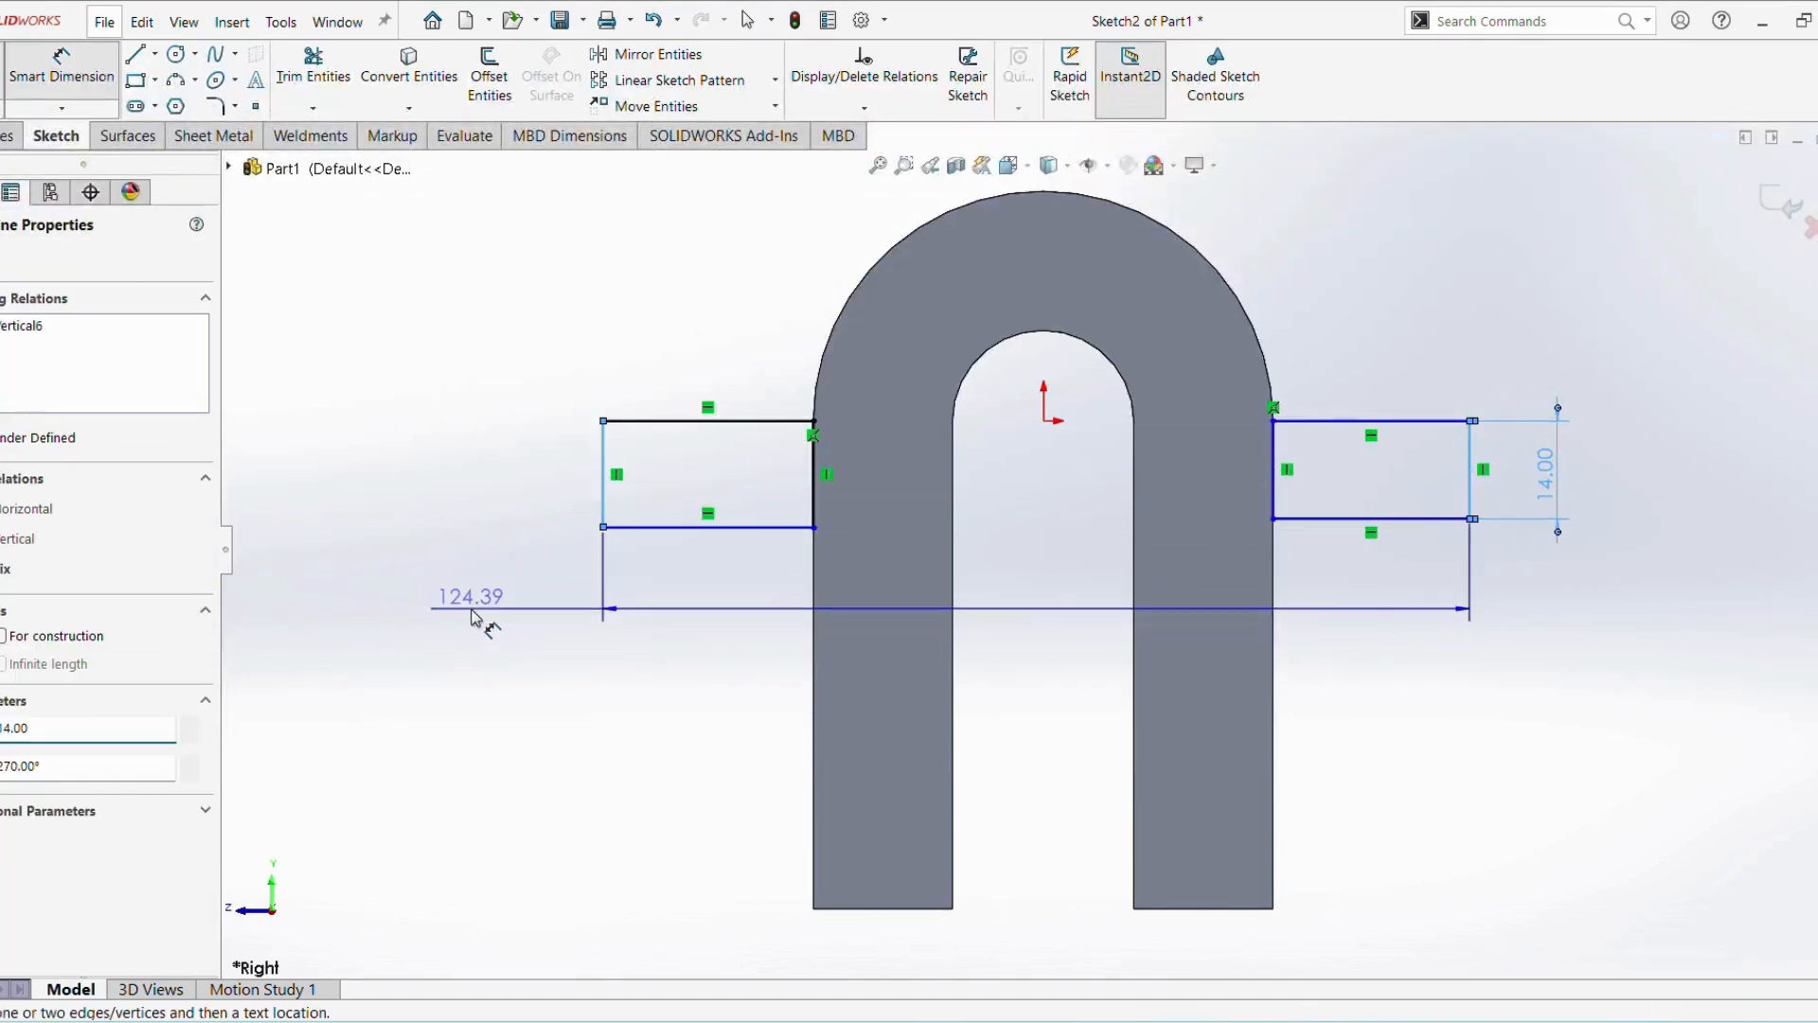
left_click(473, 615)
type("124")
key("Return")
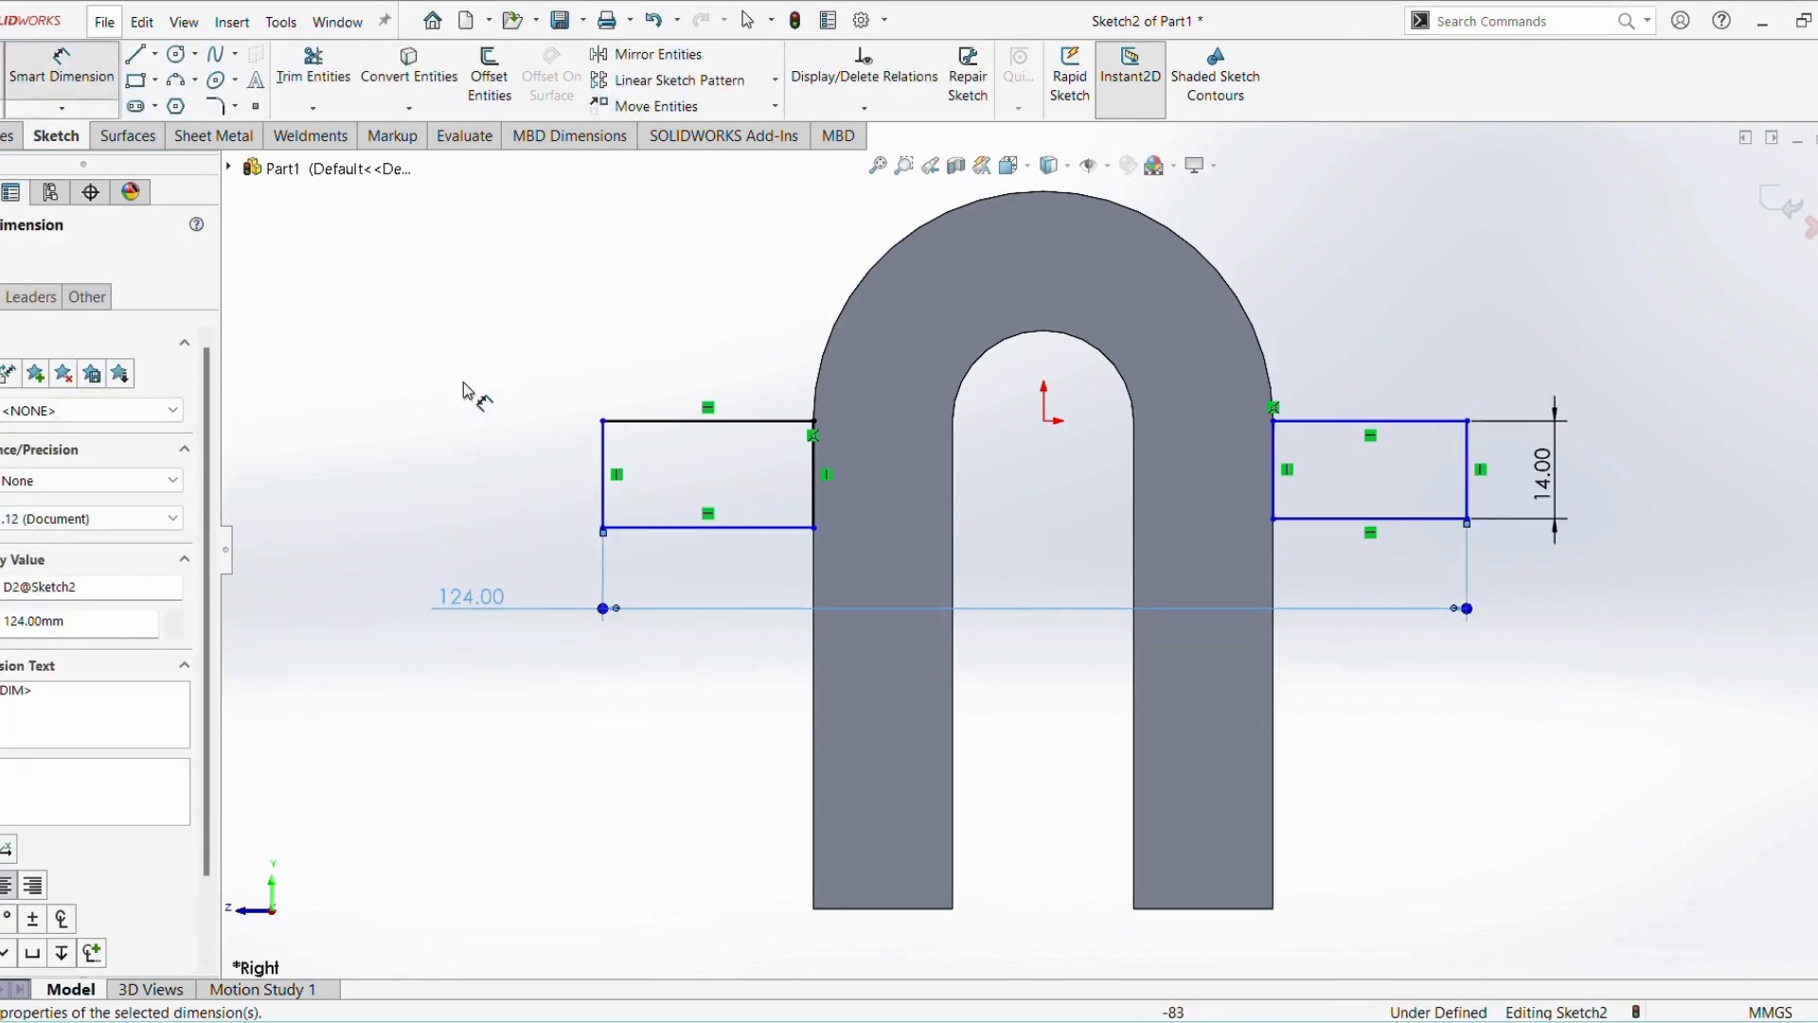
key("Escape")
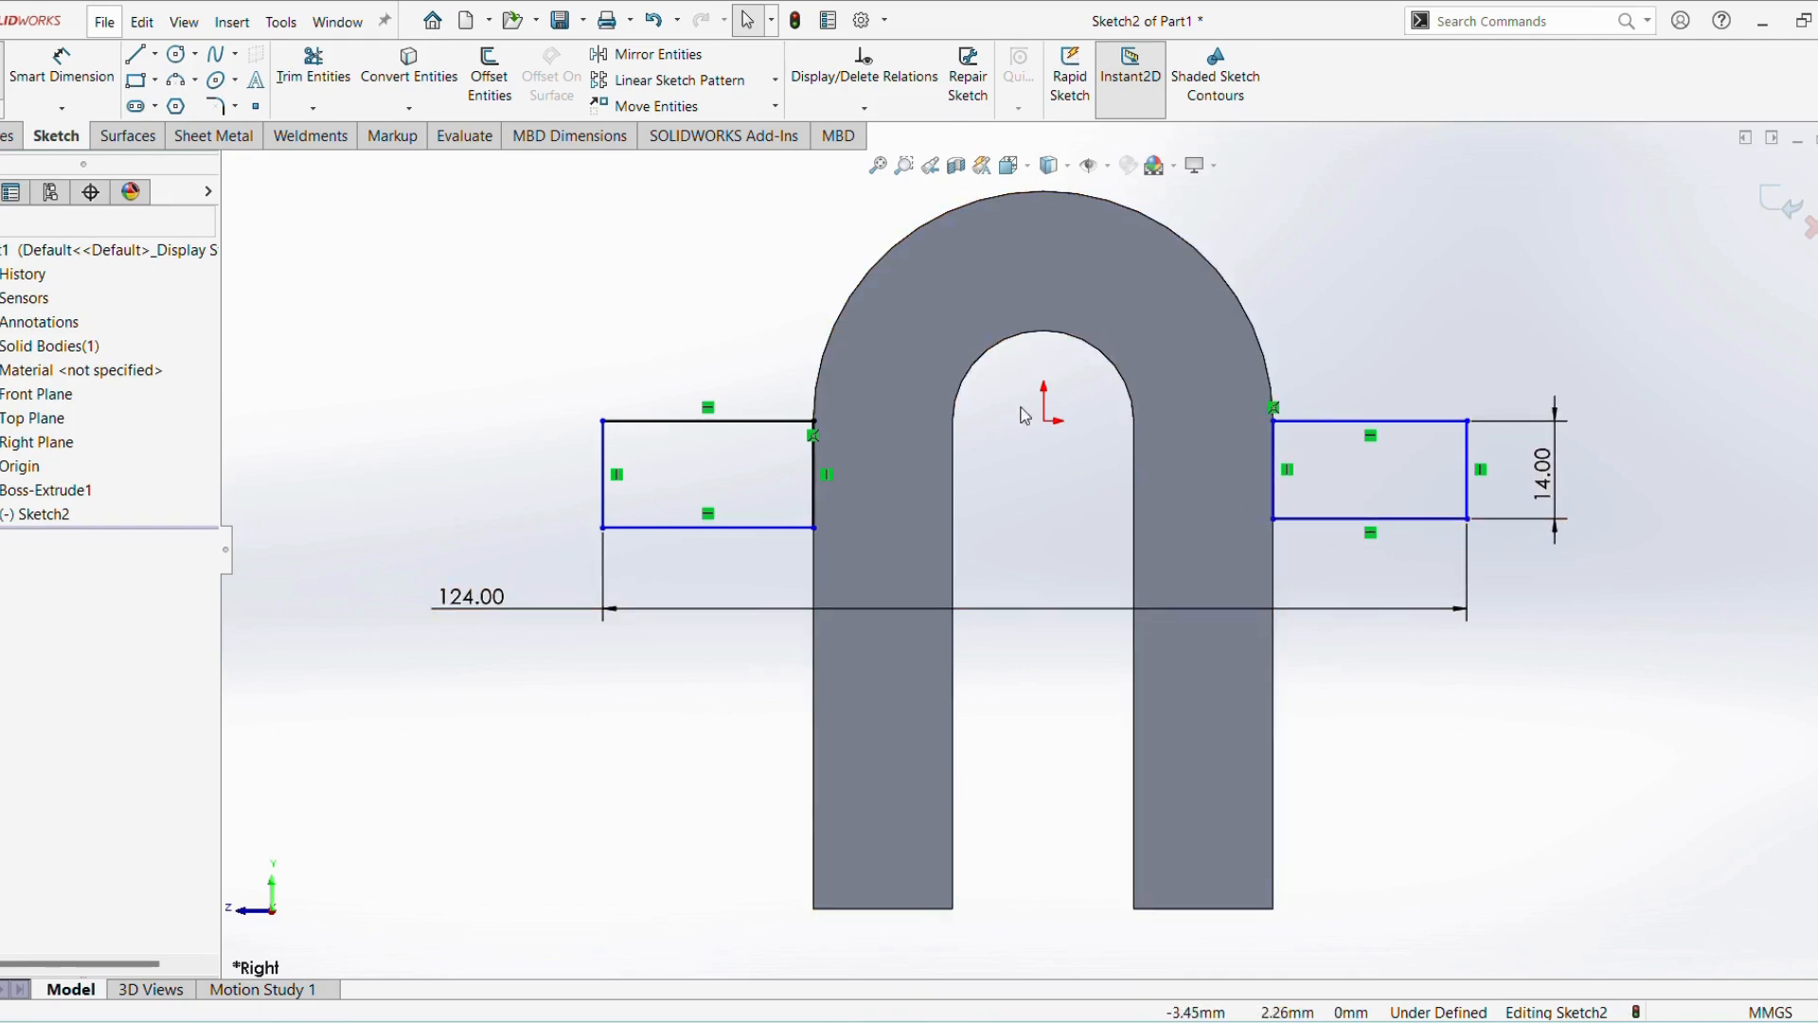
Add Horizontal relations between the origin and the upper outer corner of each flange rectangle
left_click(1046, 423)
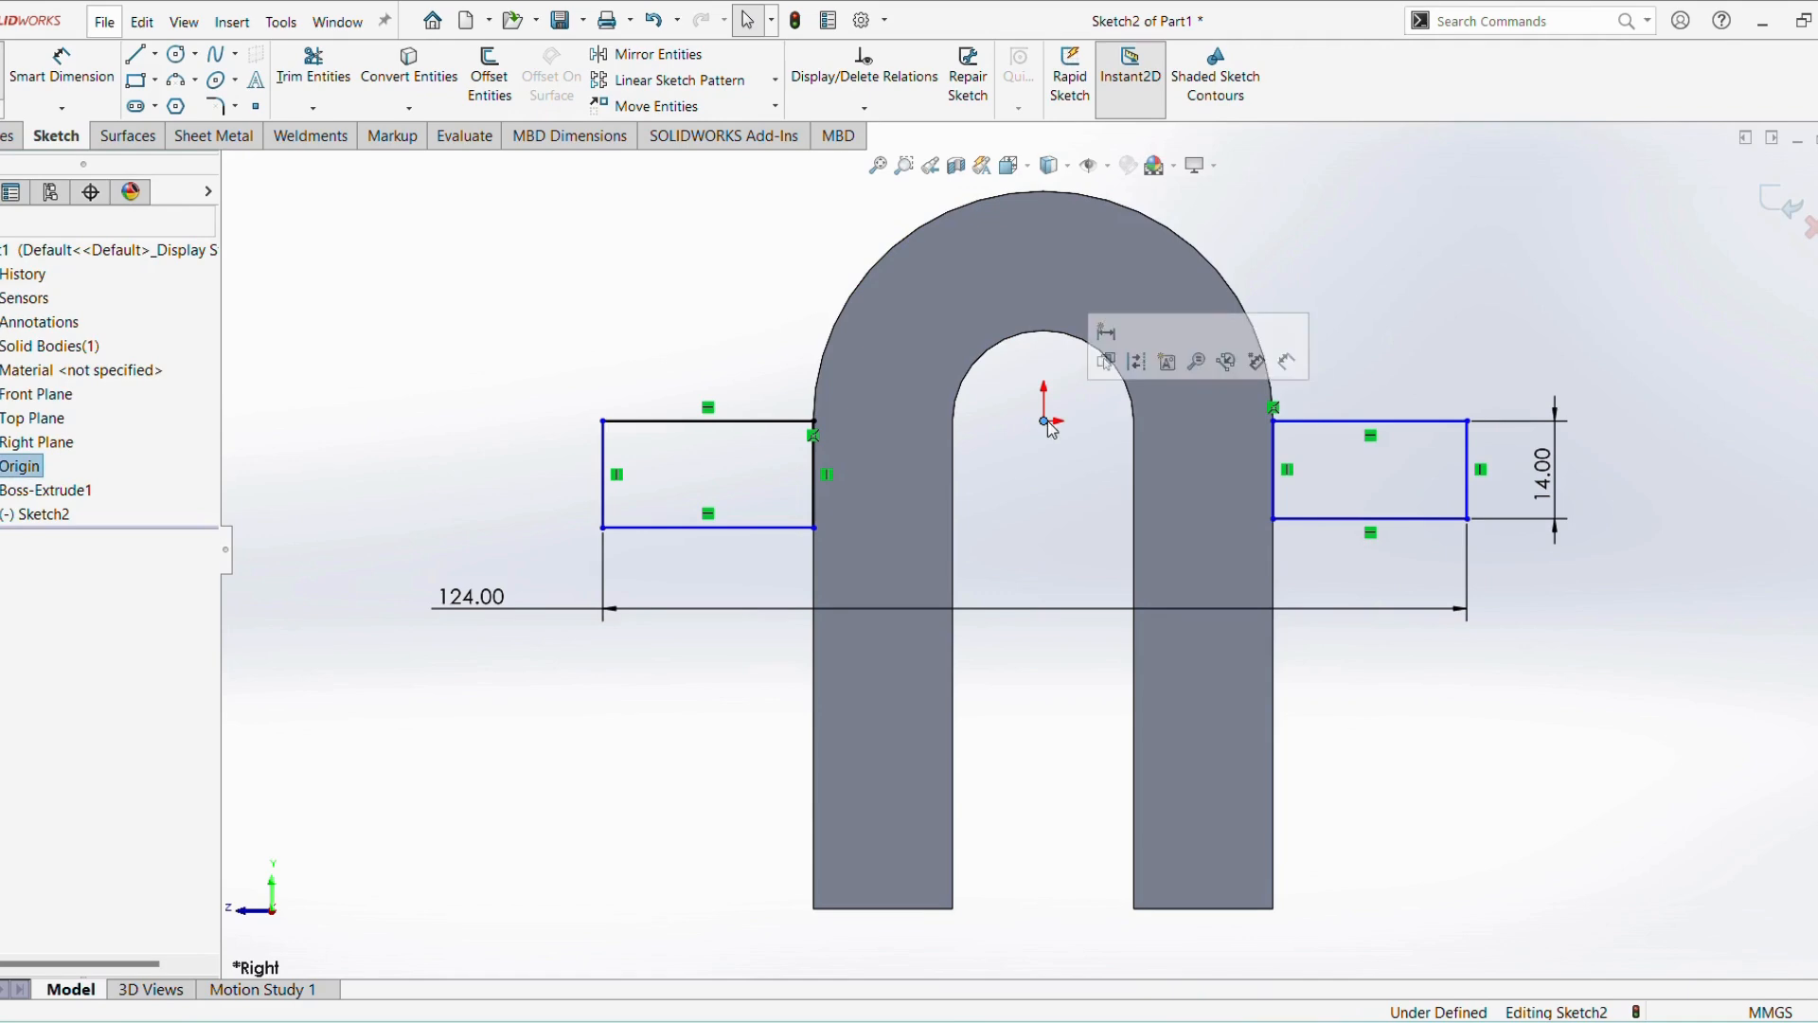
left_click(605, 421, "ctrl")
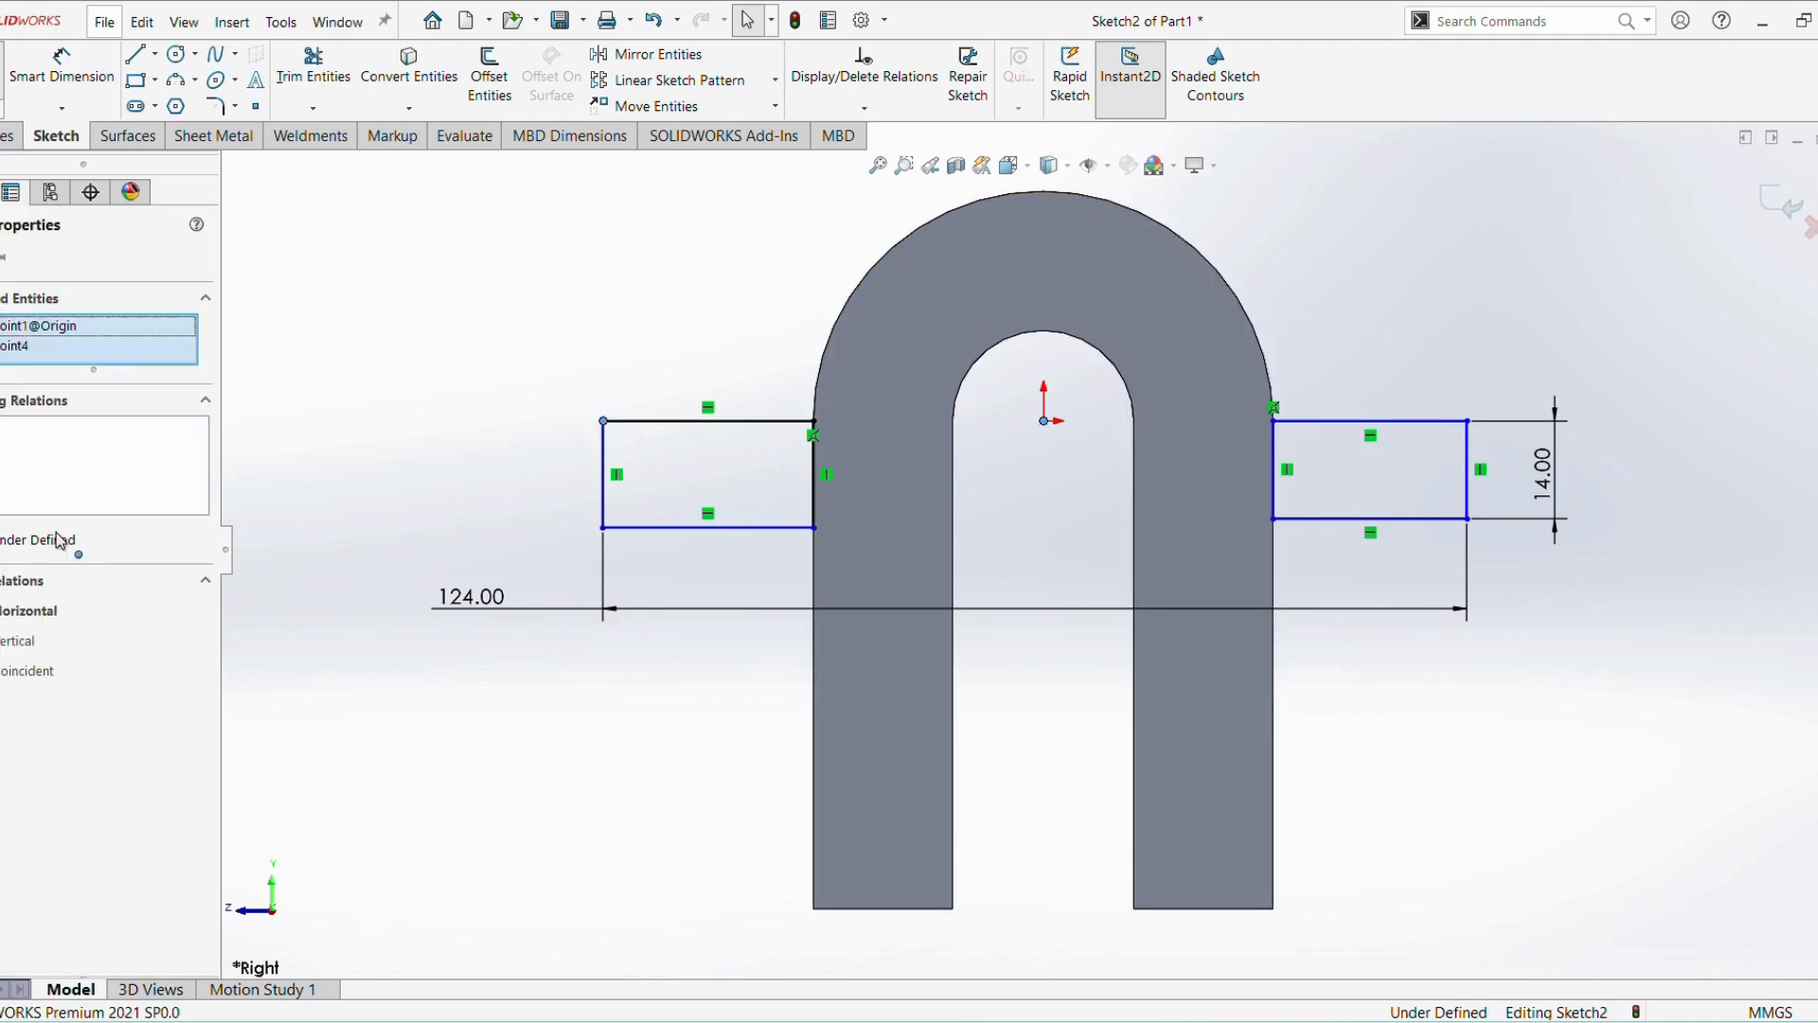
left_click(28, 610)
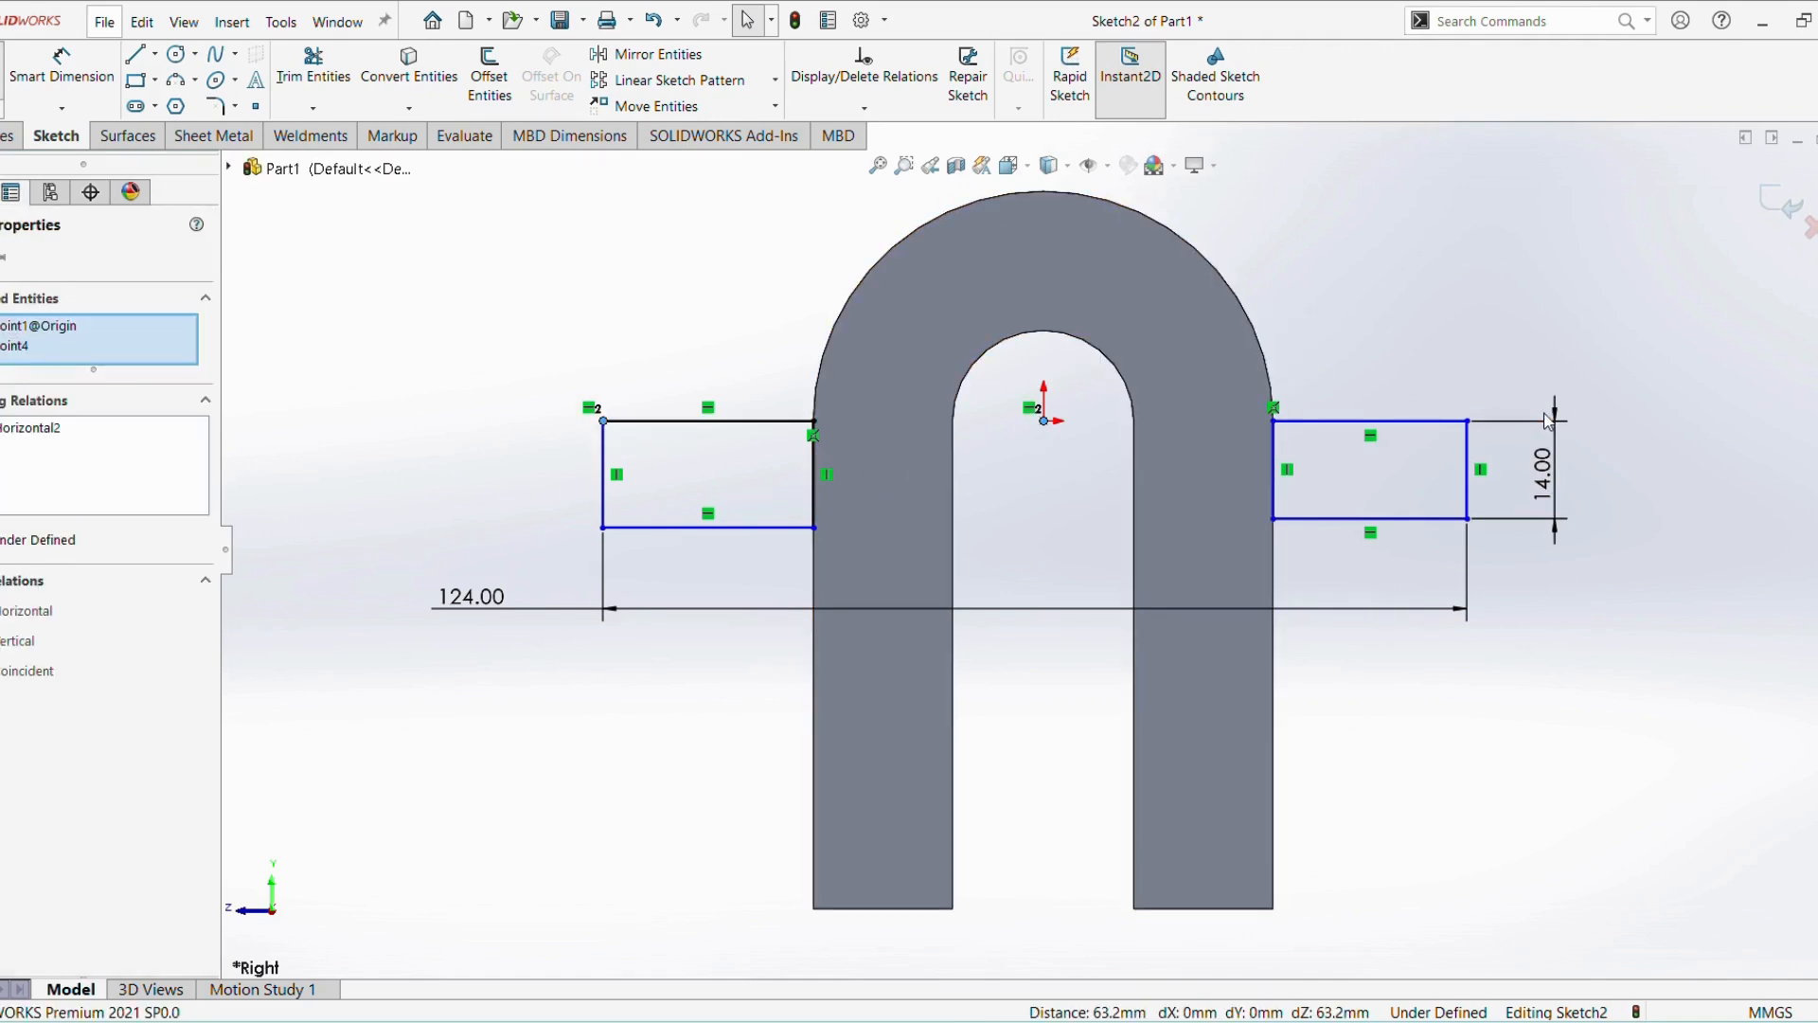
left_click(1469, 424)
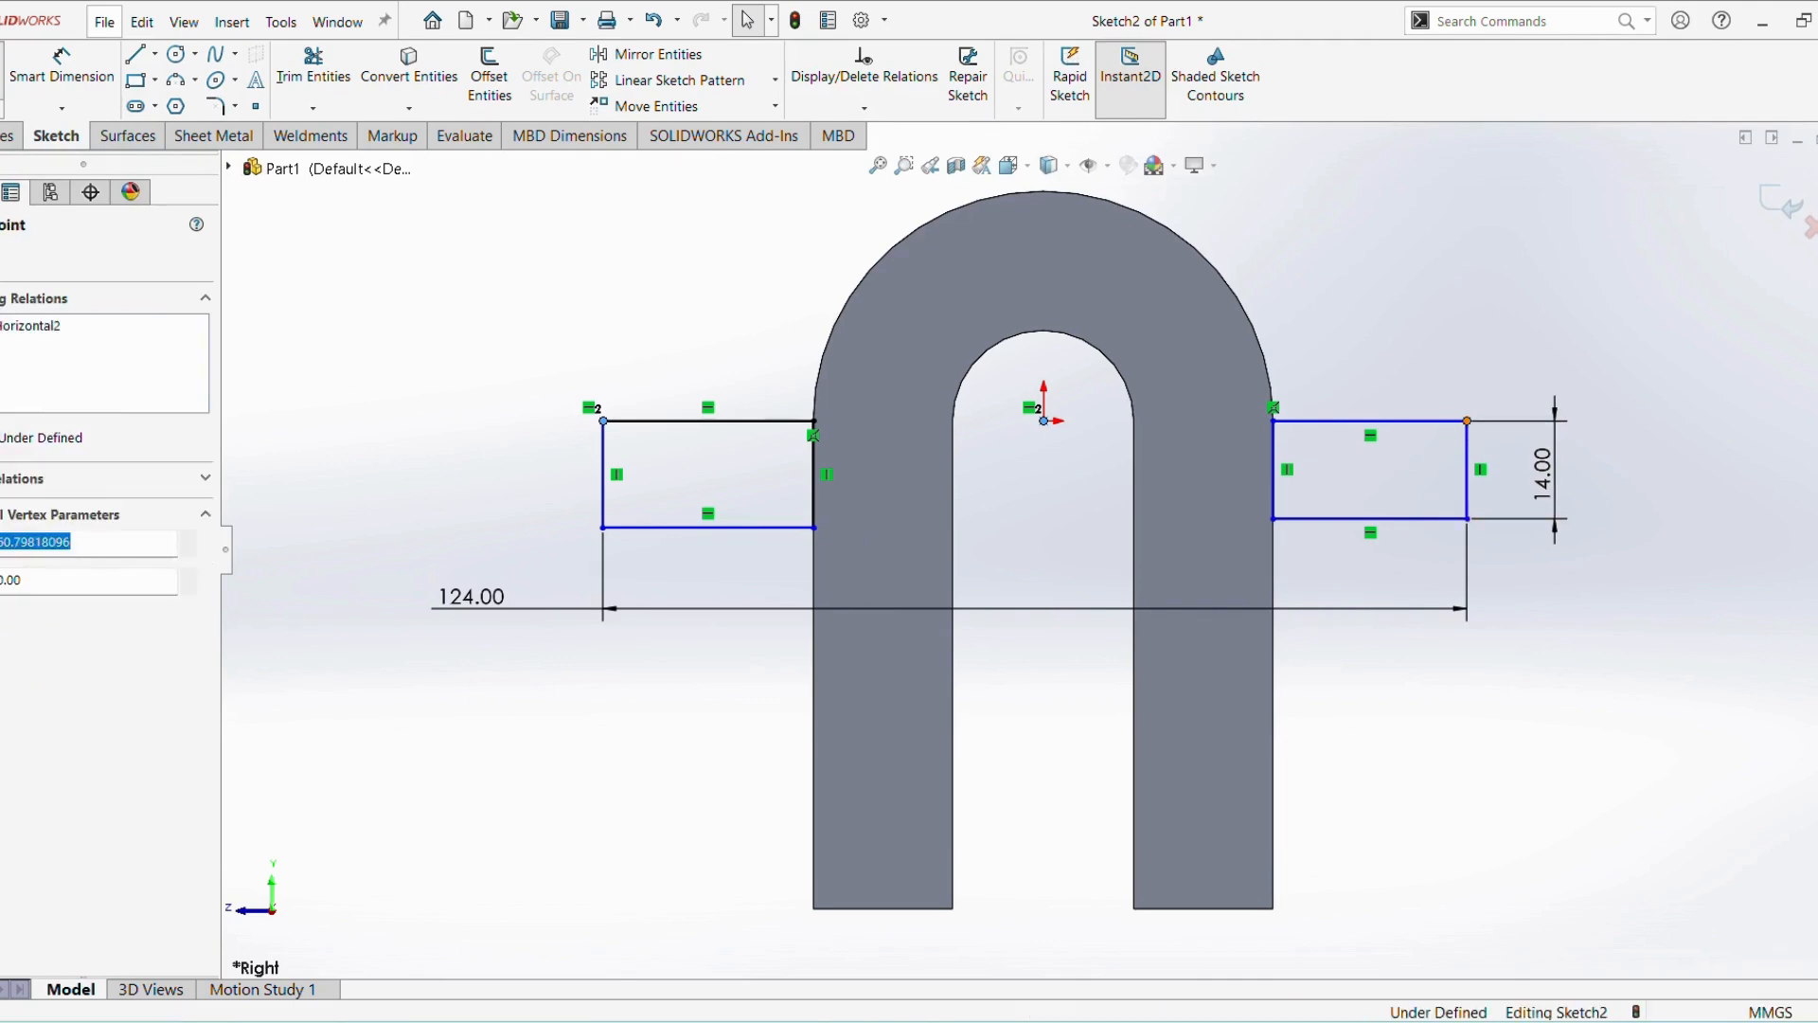
left_click(1043, 422, "ctrl")
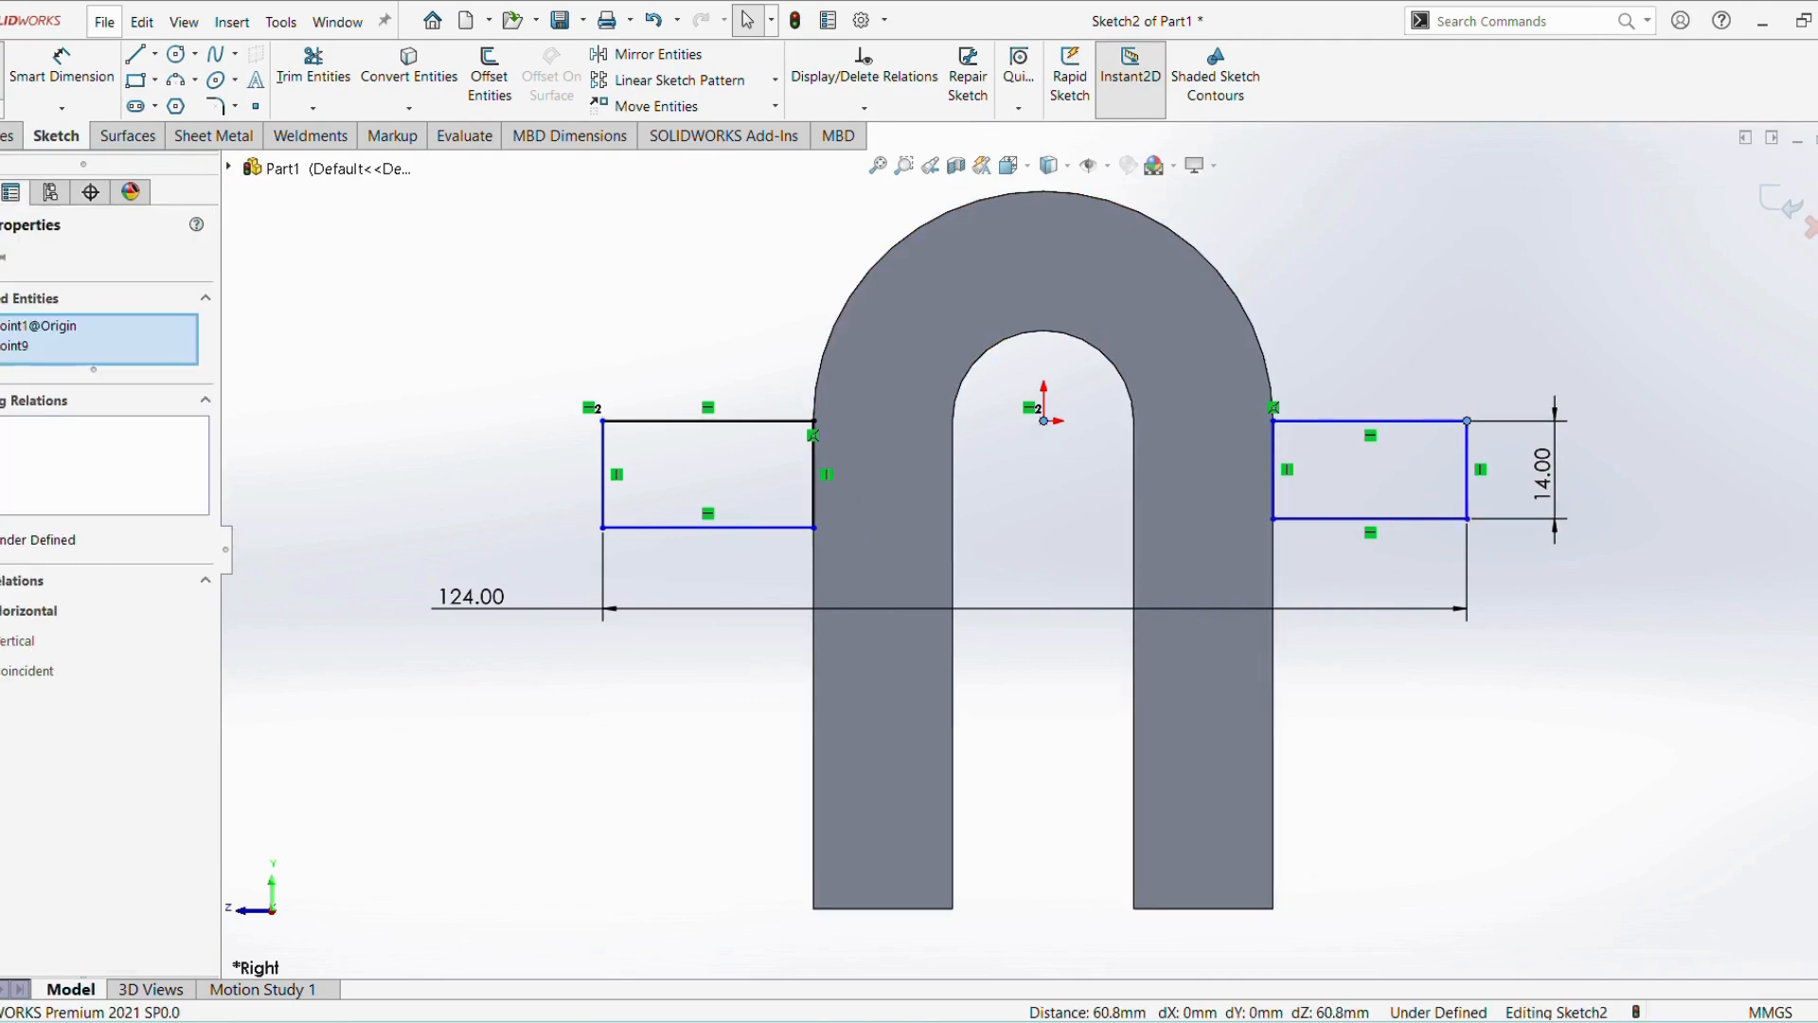
left_click(29, 611)
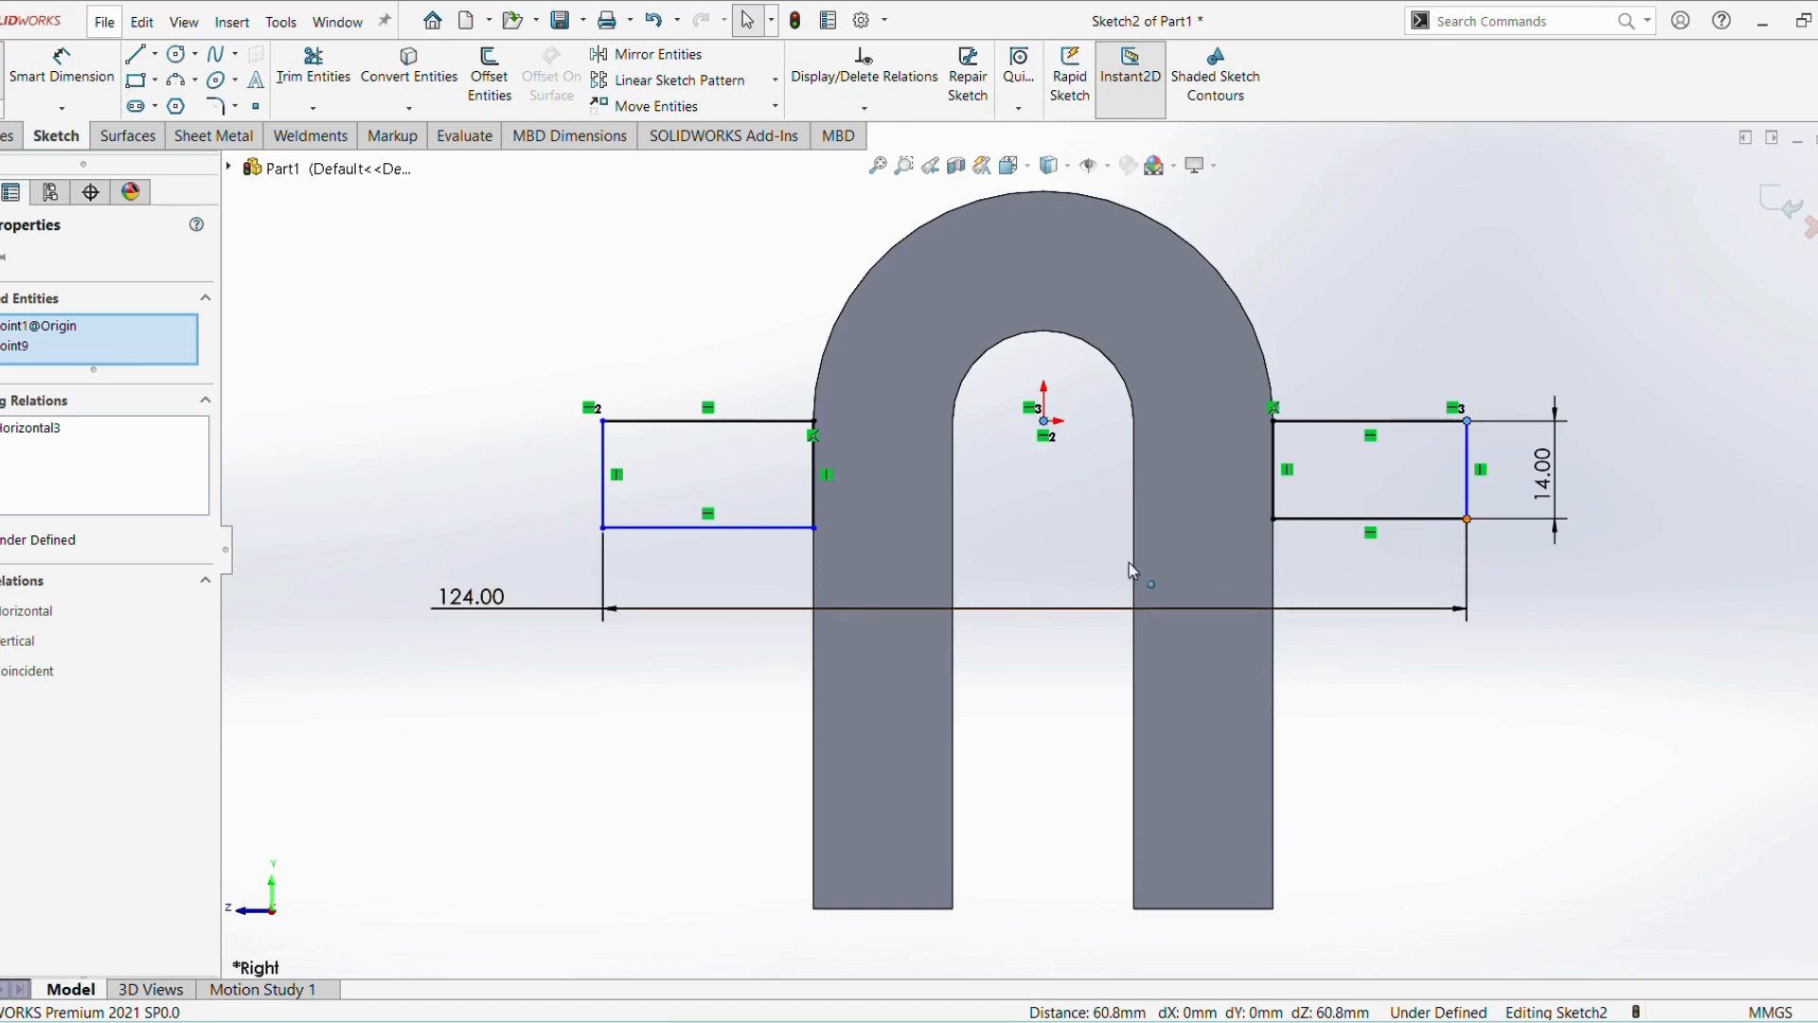
Add a Horizontal relation between the lower outer corners of the two flange rectangles
left_click(1467, 519)
left_click(603, 527, "ctrl")
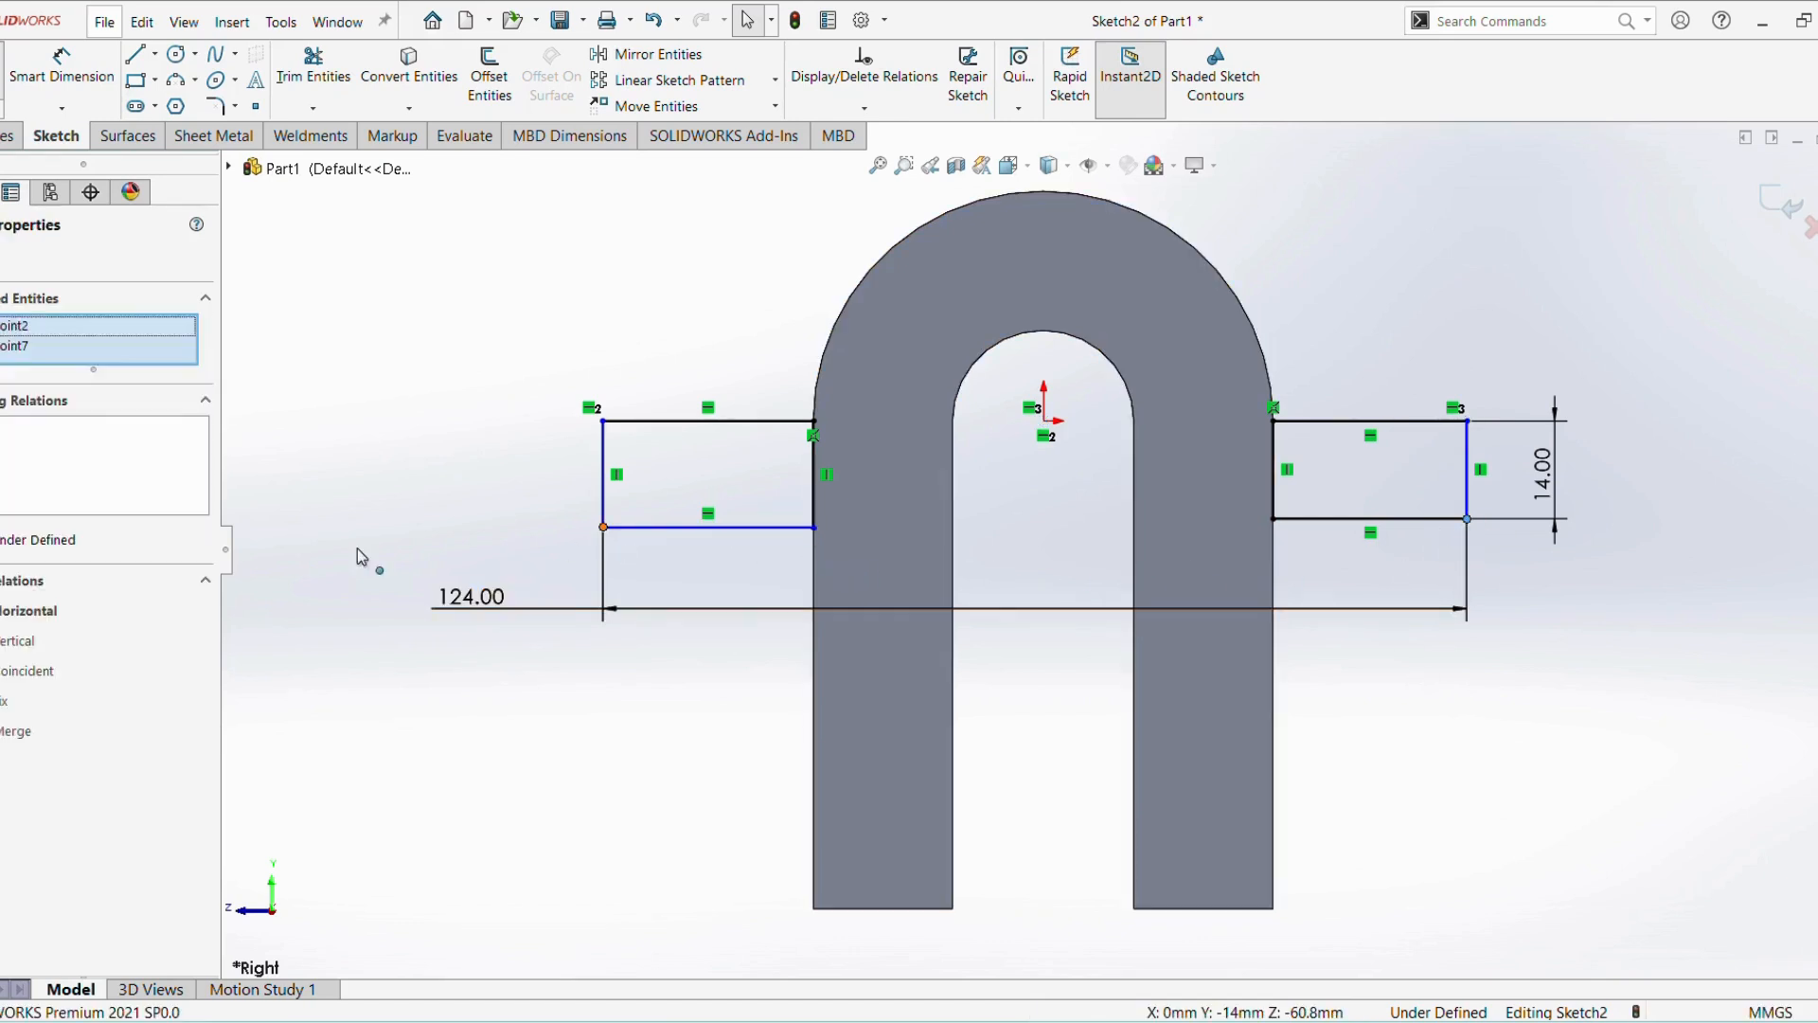
left_click(3, 610)
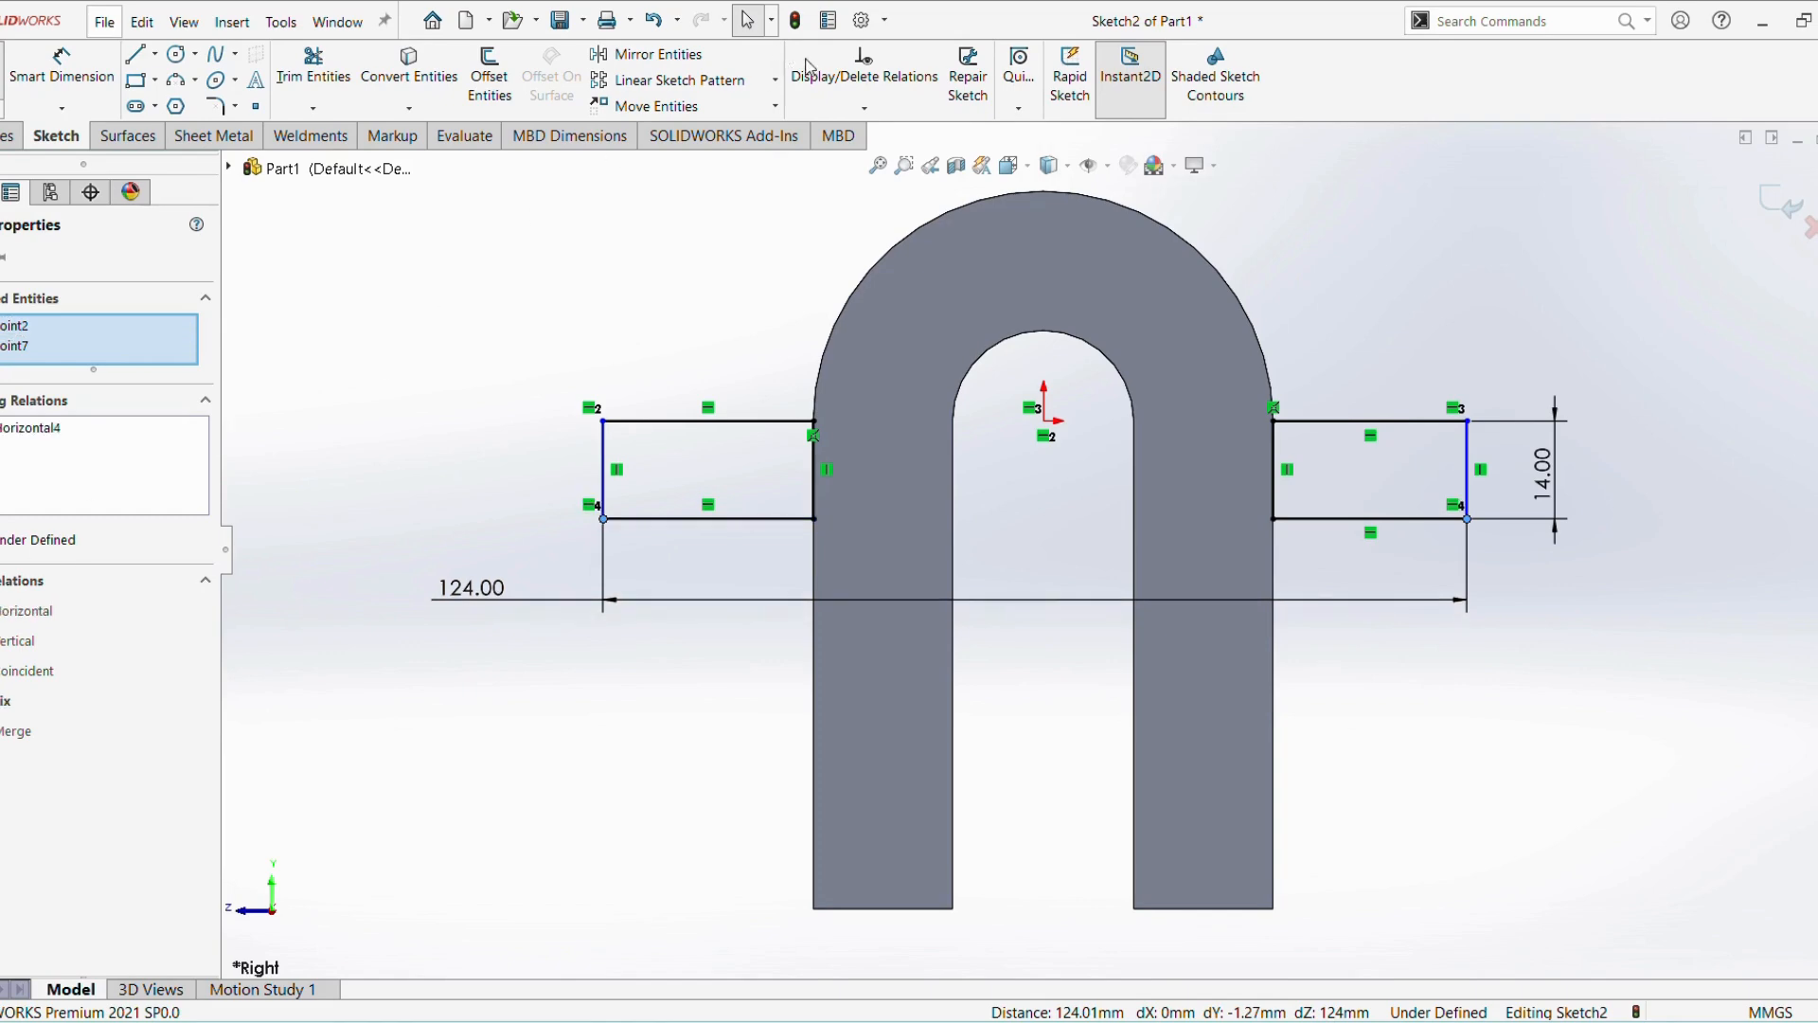
Dimension the left rectangle's outer edge from the origin as 124/2 (62 mm) and exit the sketch
left_click(1048, 425)
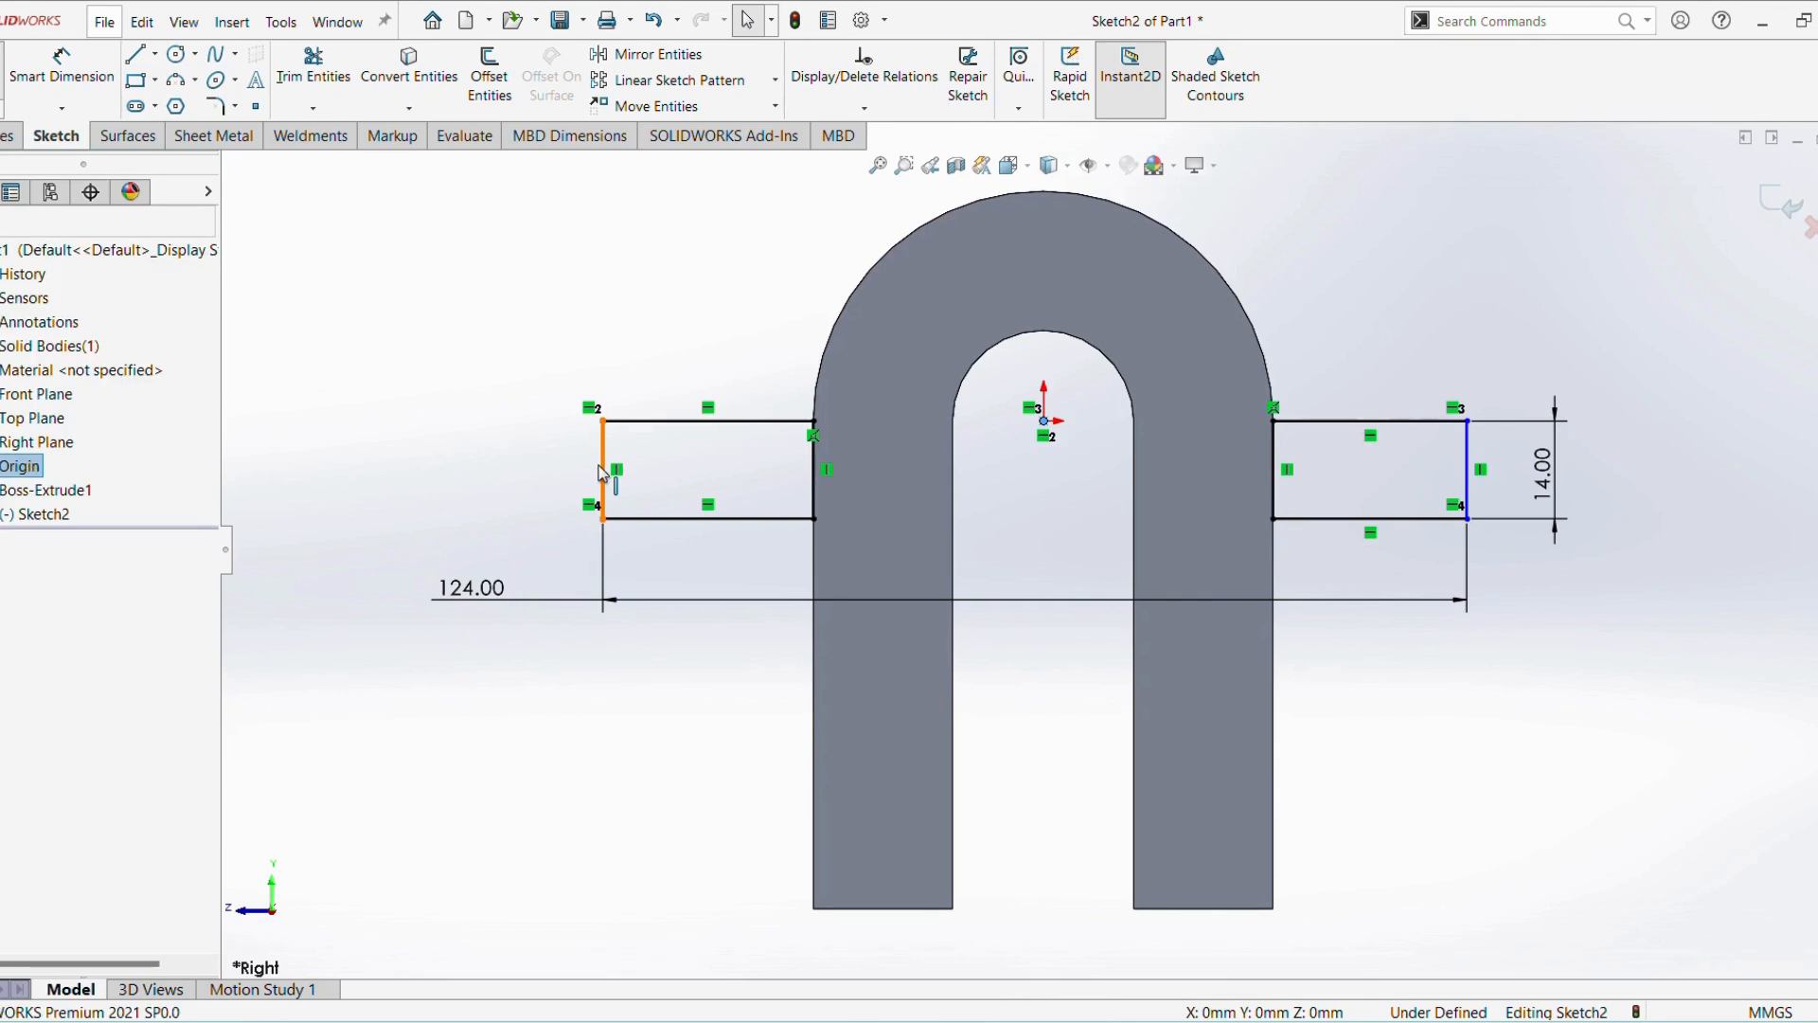
left_click(602, 473)
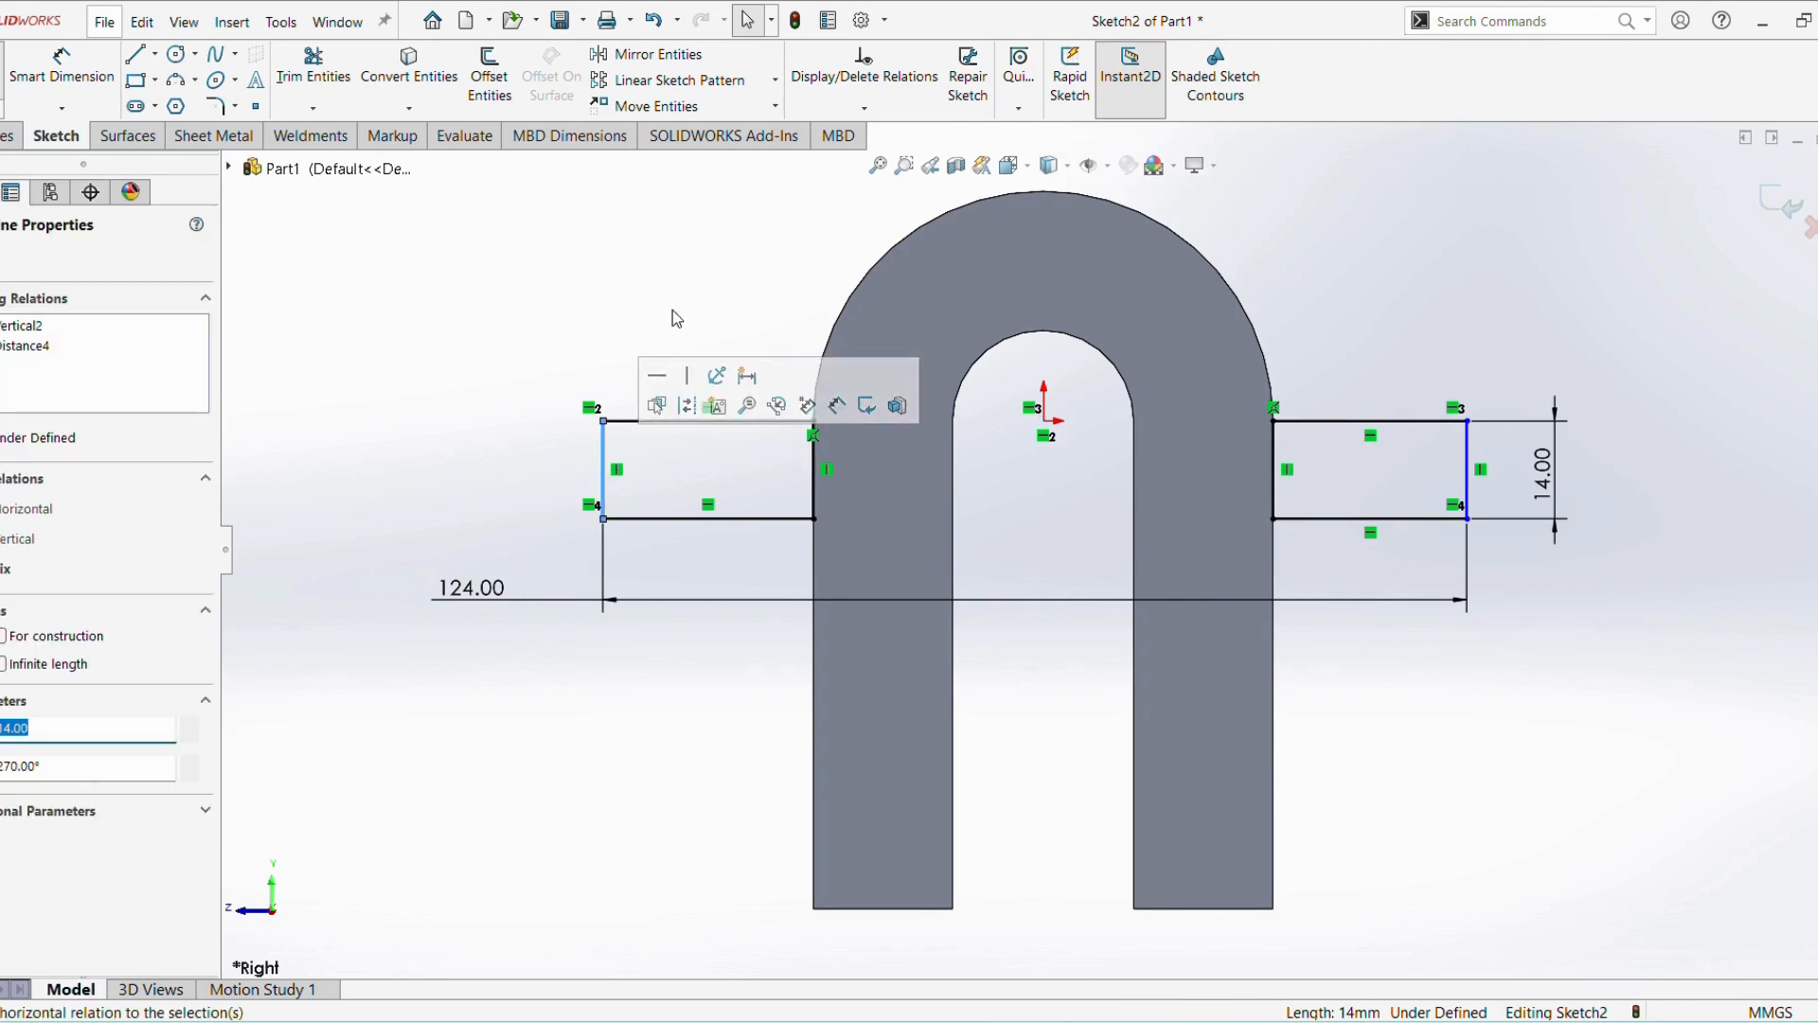
left_click(90, 69)
left_click(1049, 426)
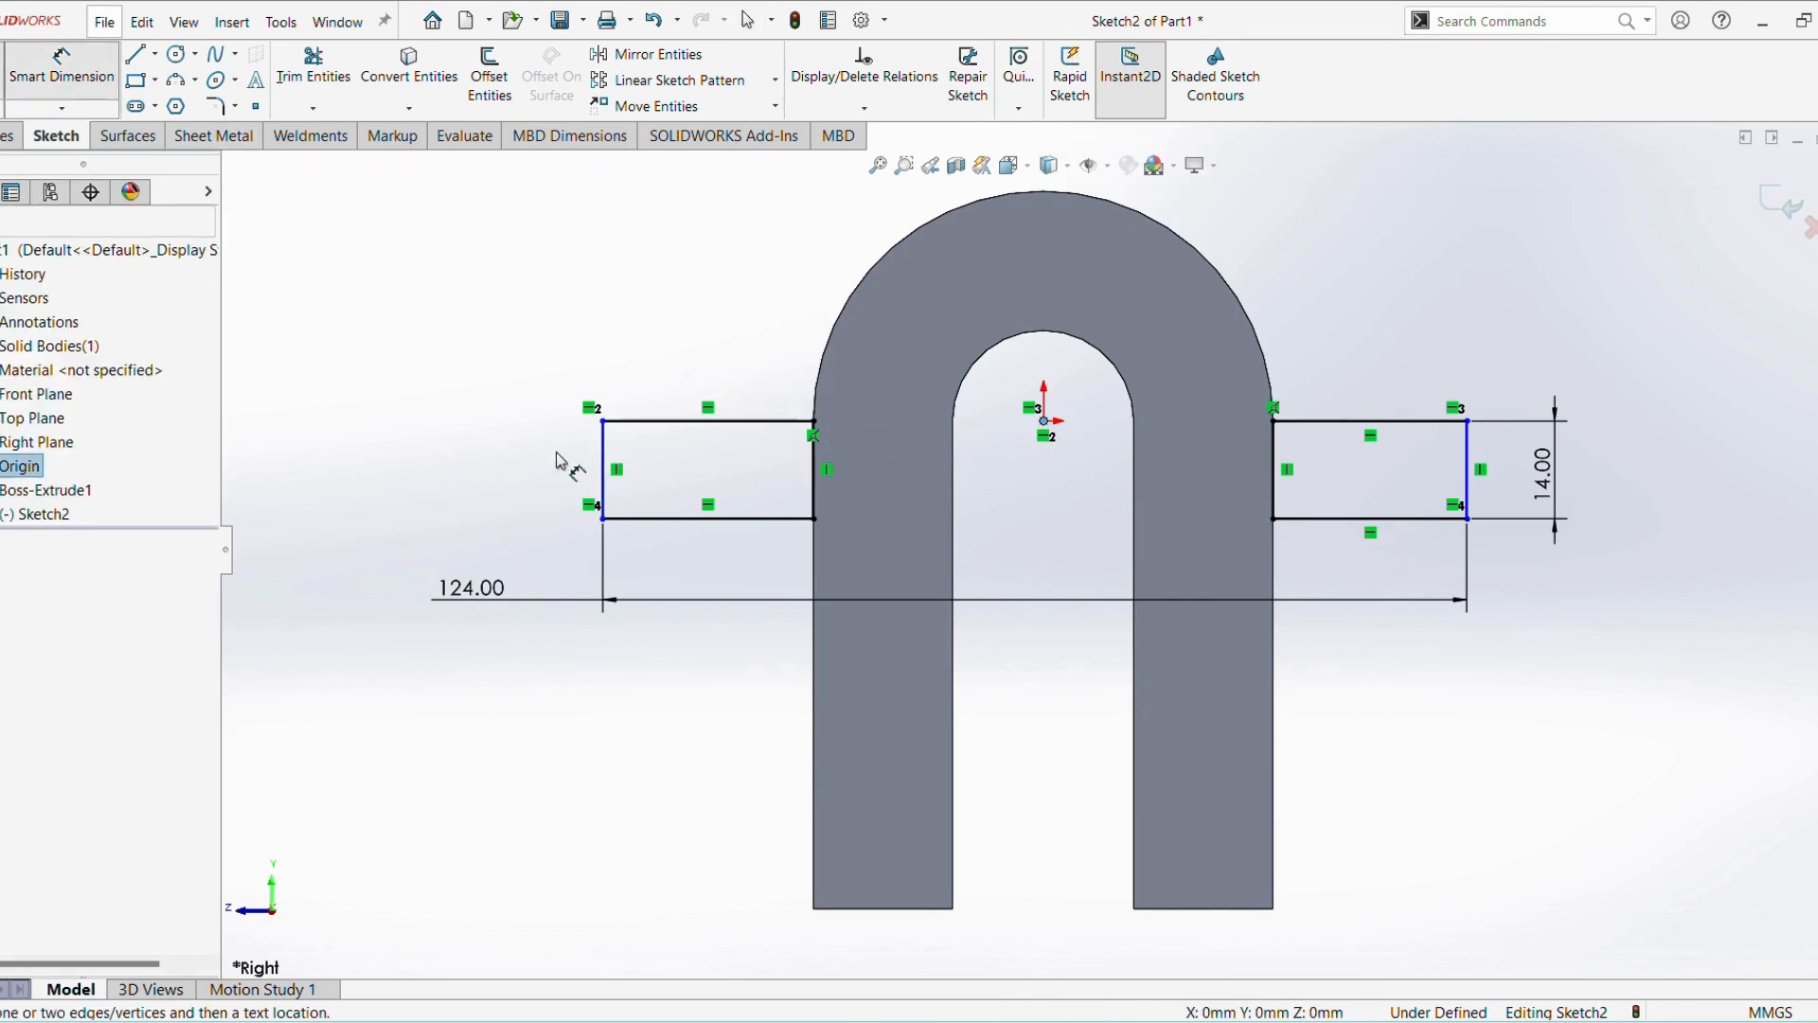
left_click(608, 471)
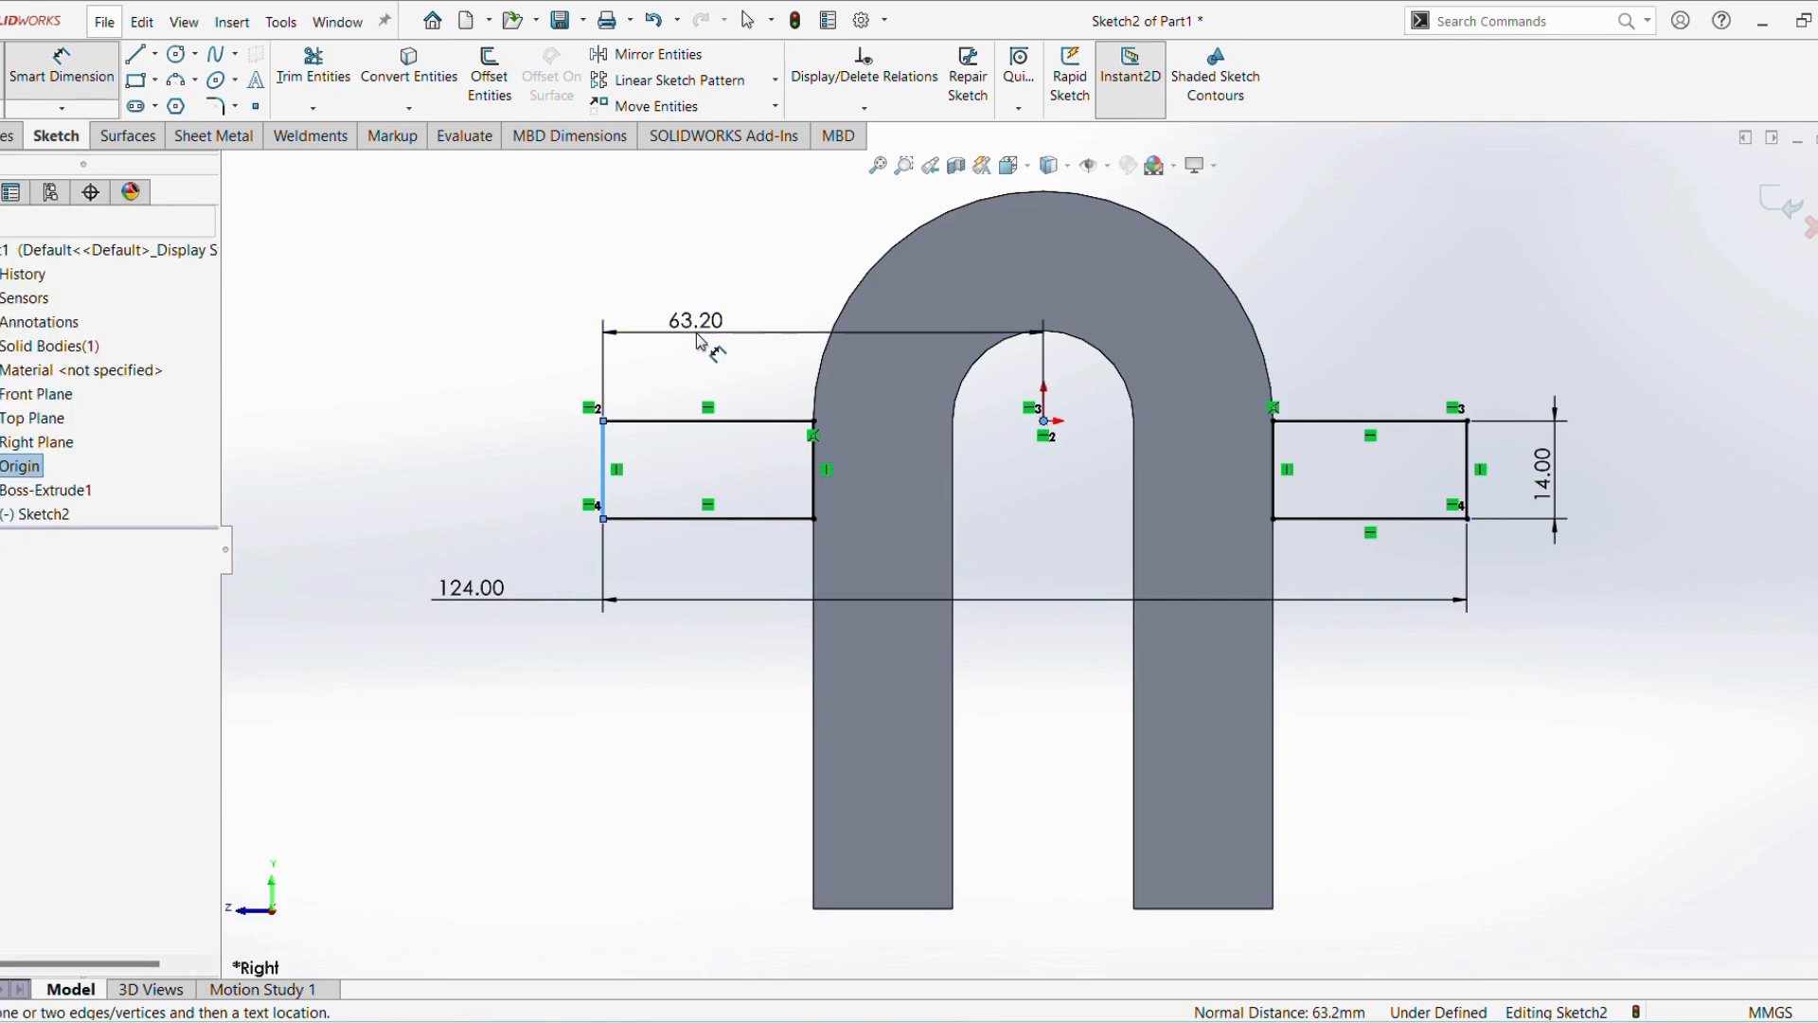
left_click(701, 352)
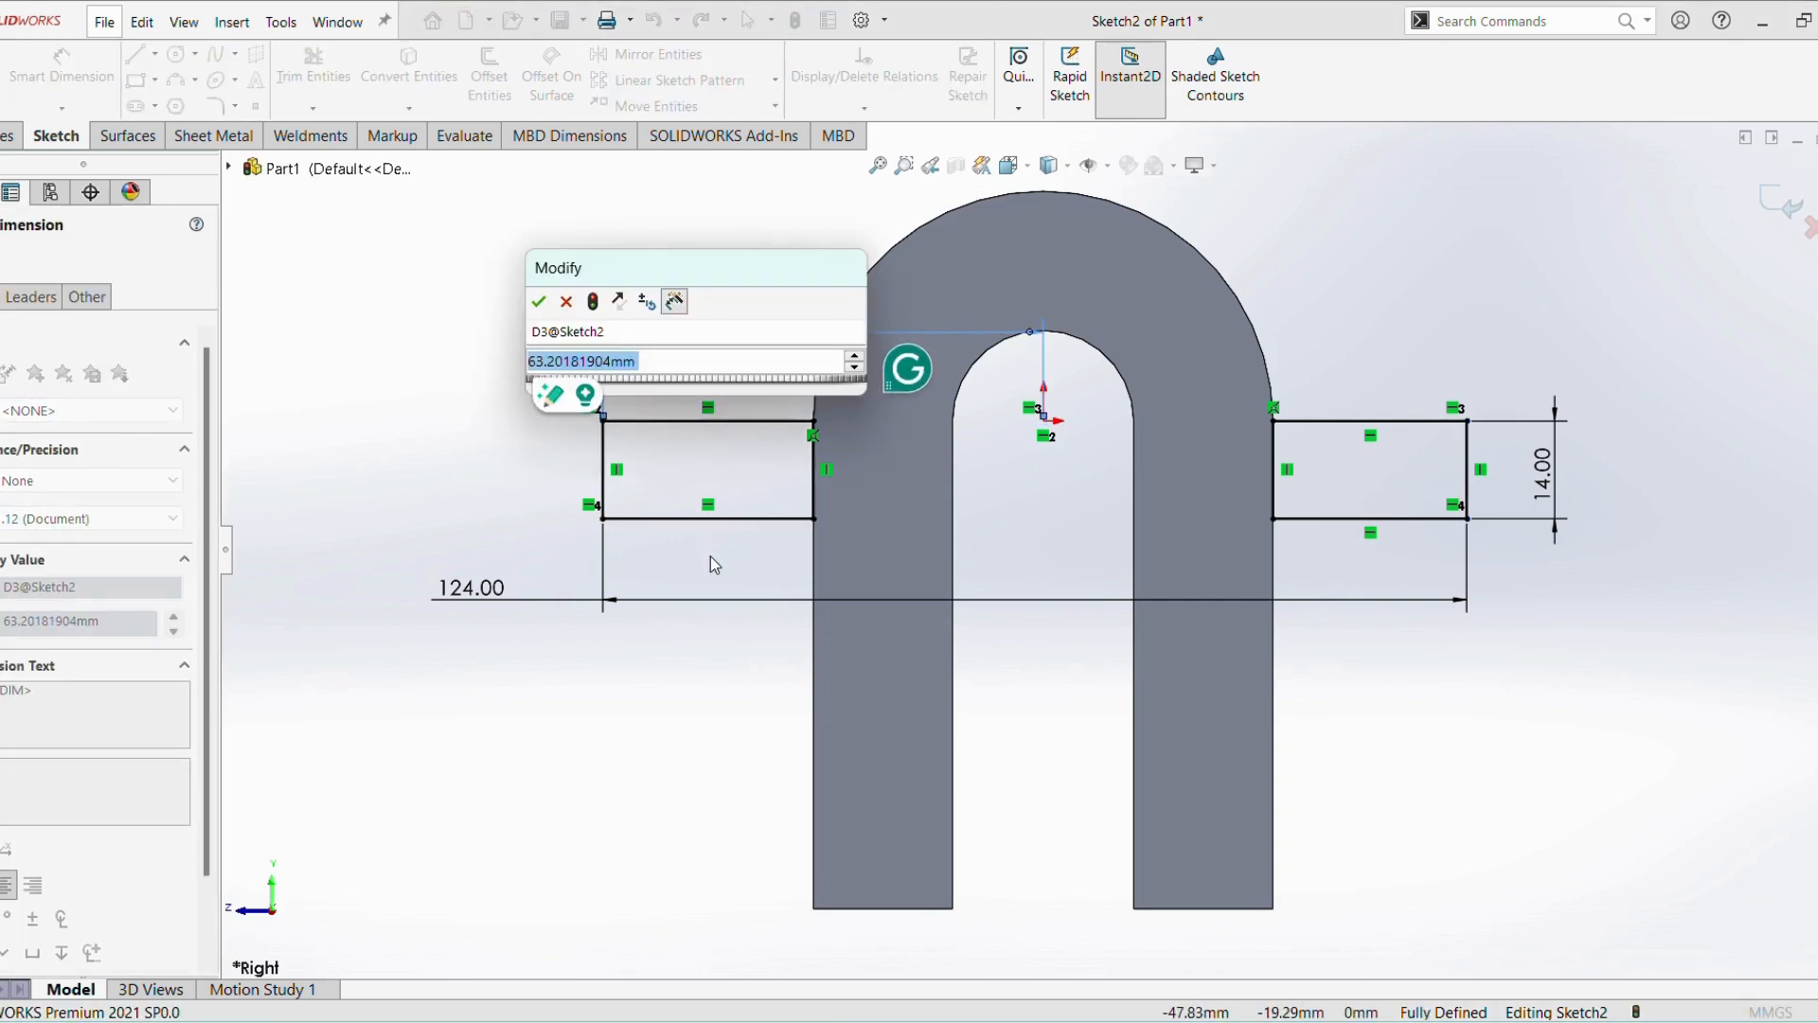
type("124/2")
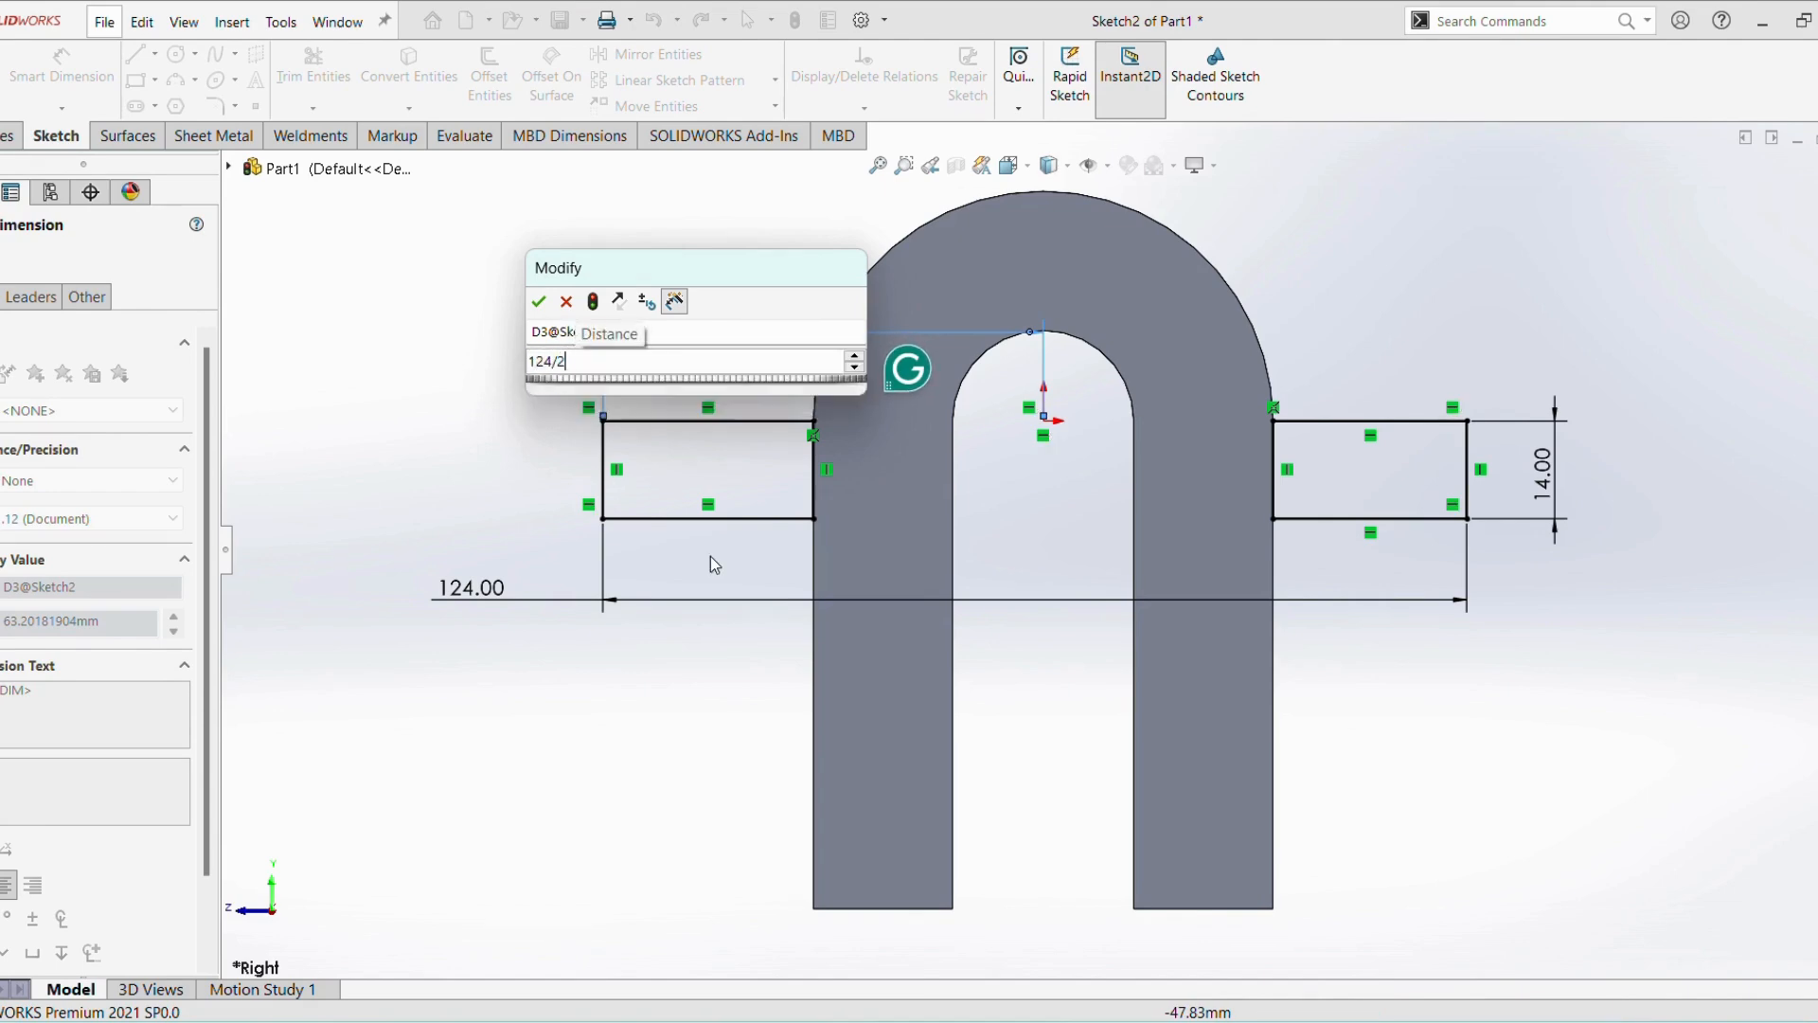
key("Return")
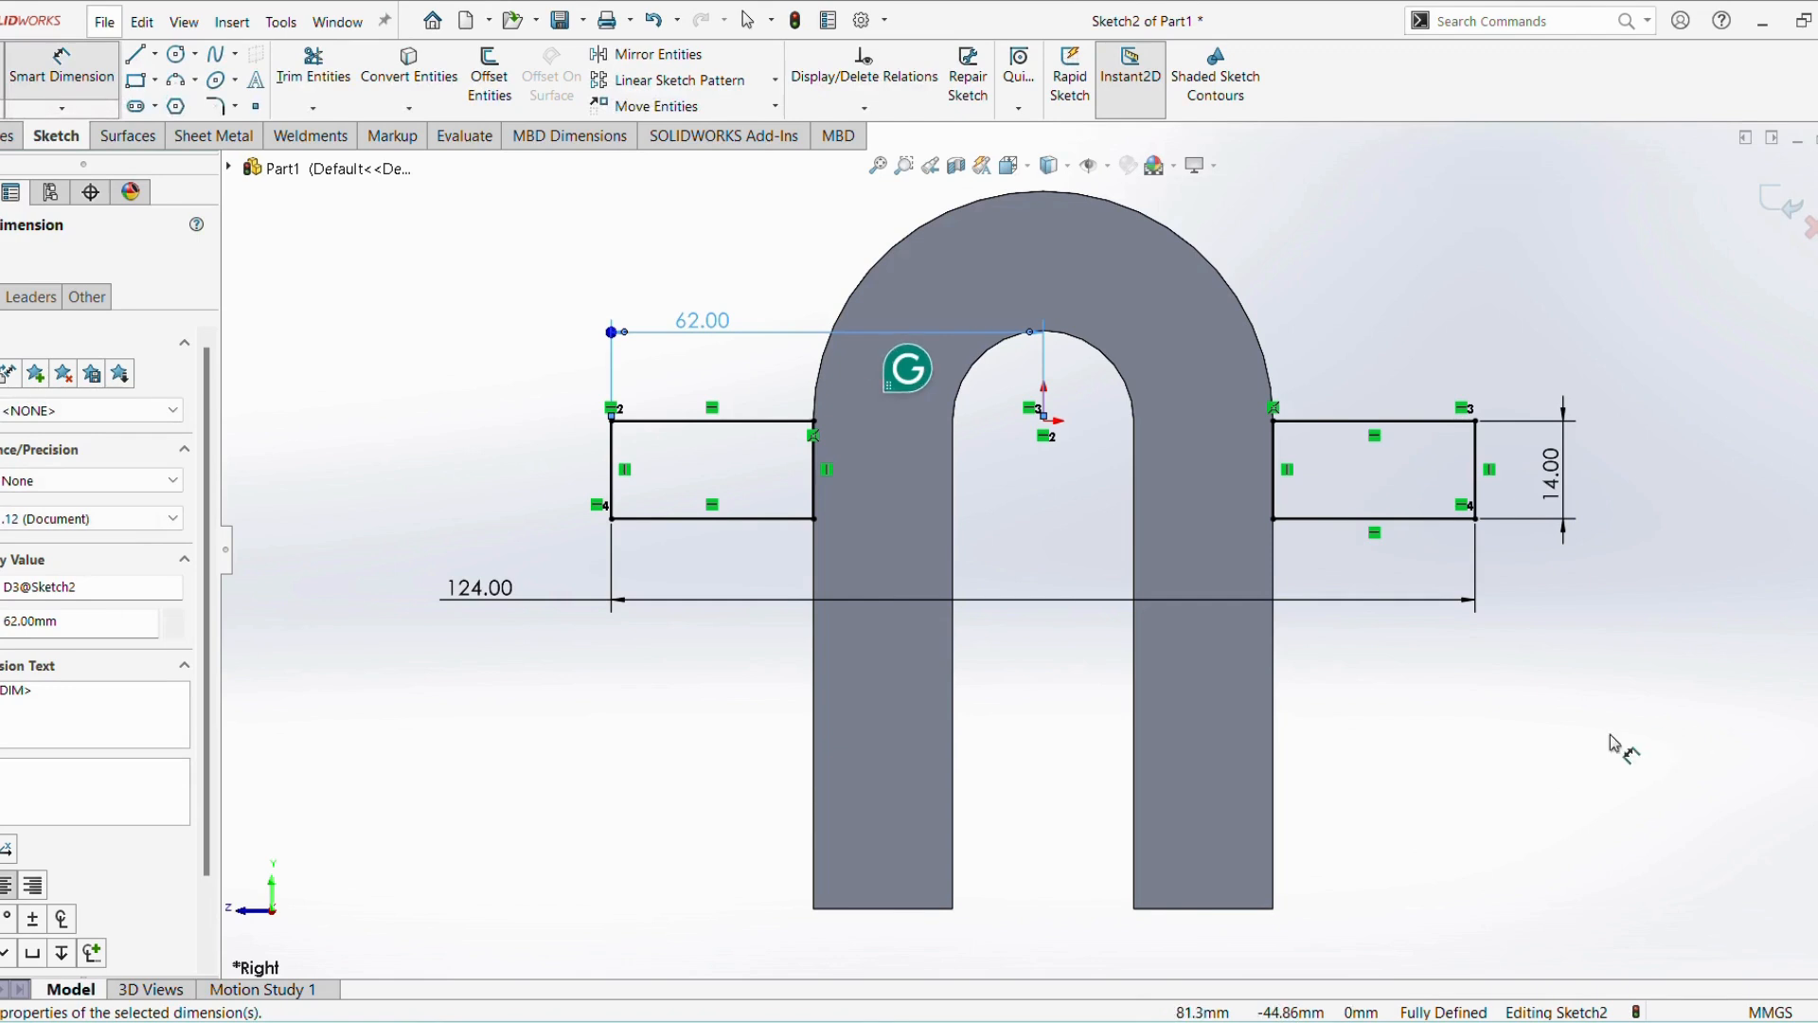
left_click(1615, 743)
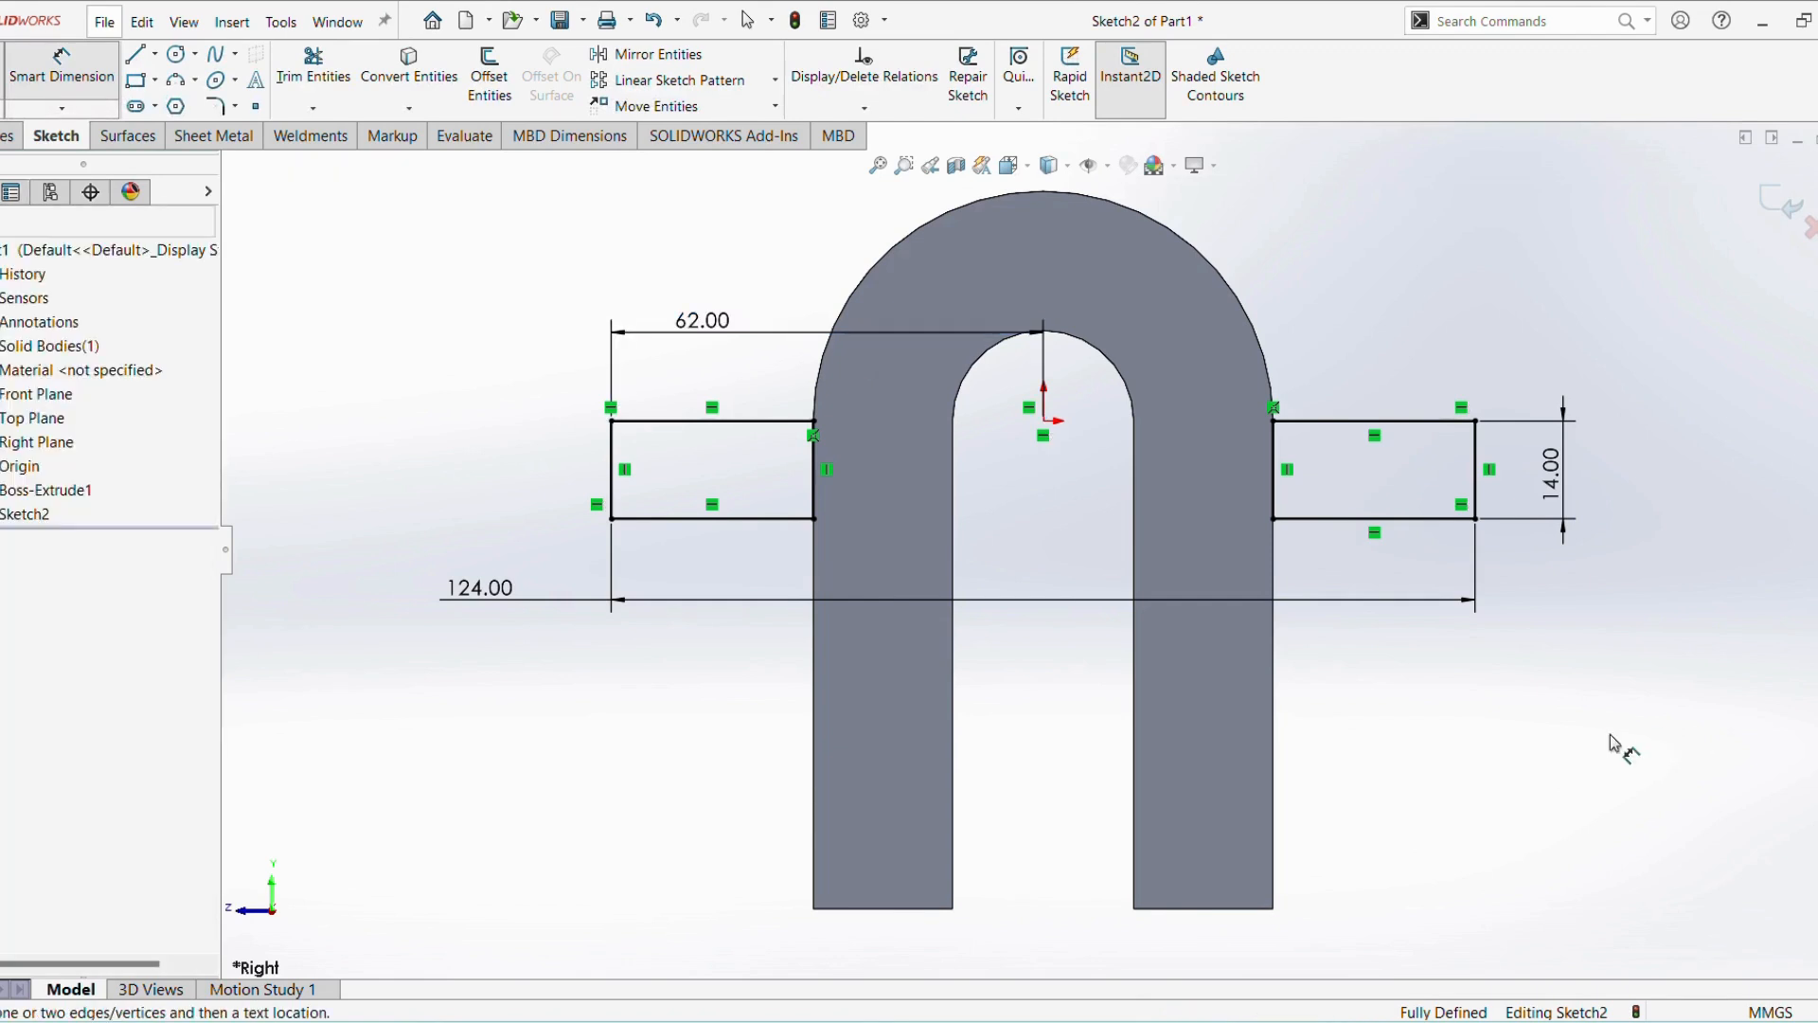
left_click(1788, 208)
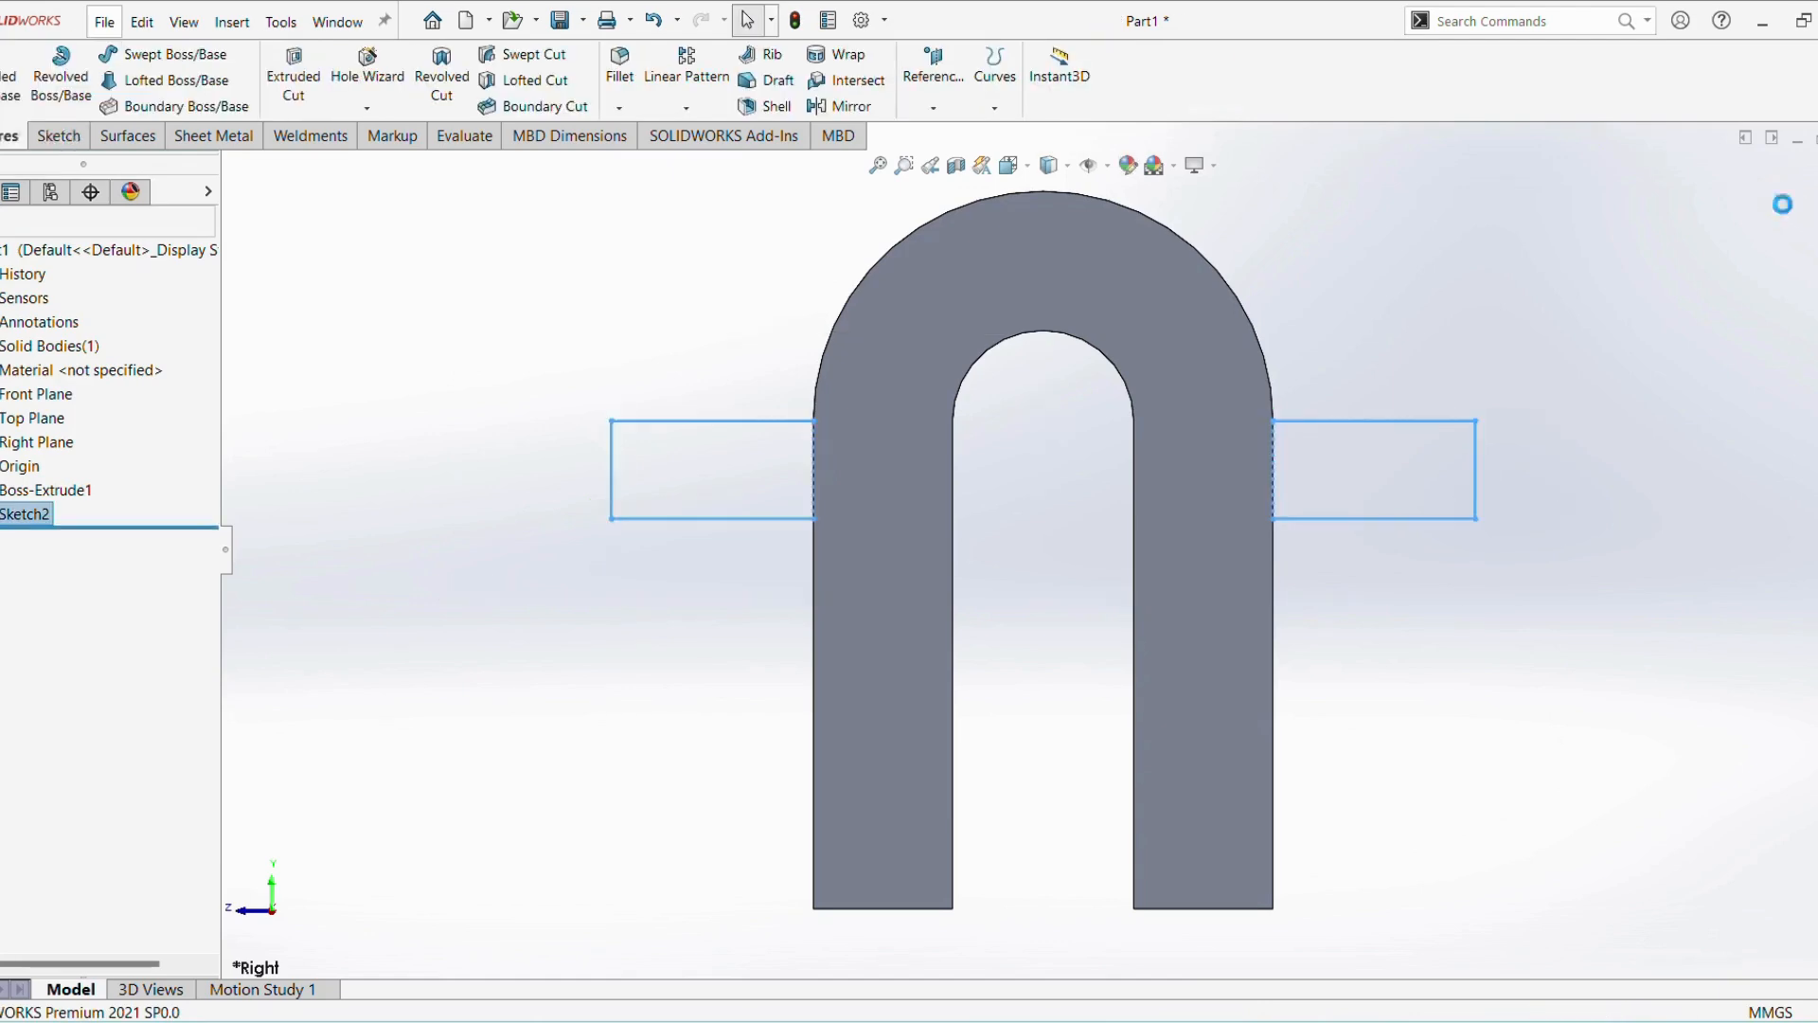
Extrude both flange rectangles 50 mm with a Mid Plane end condition, merged with the U-shaped body
middle_click_drag(843, 637, 856, 723)
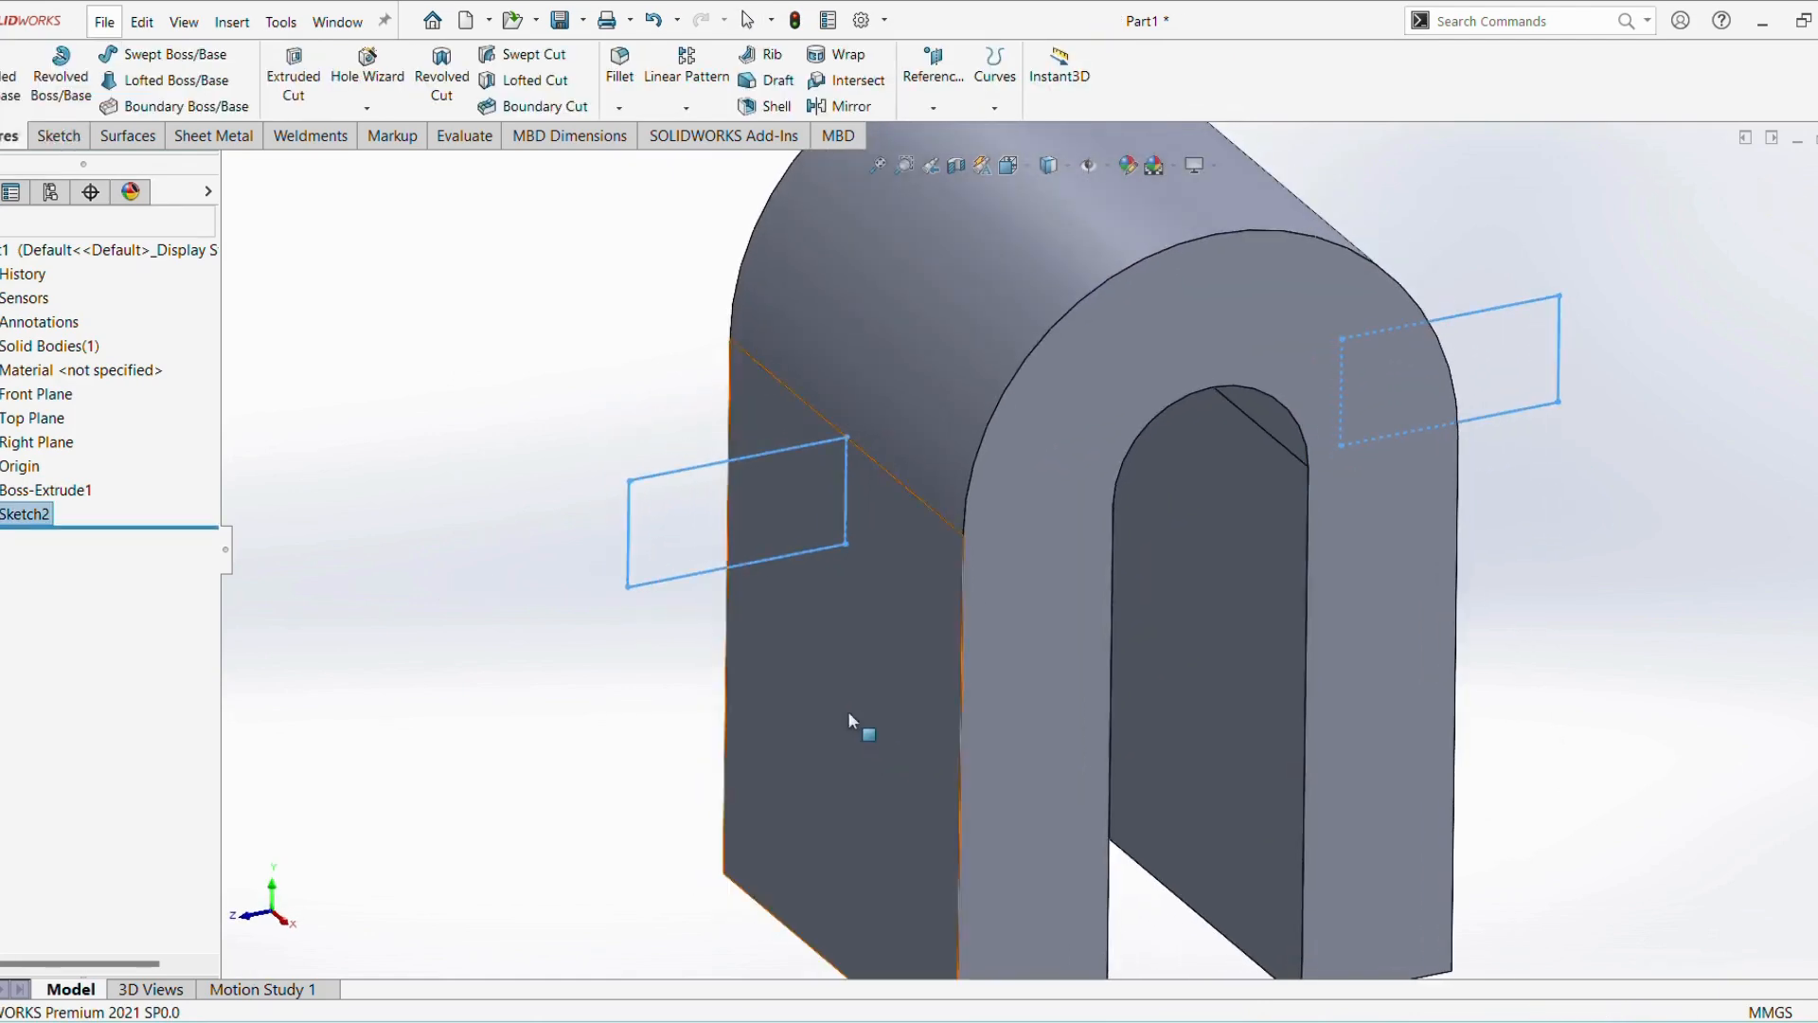
left_click(8, 83)
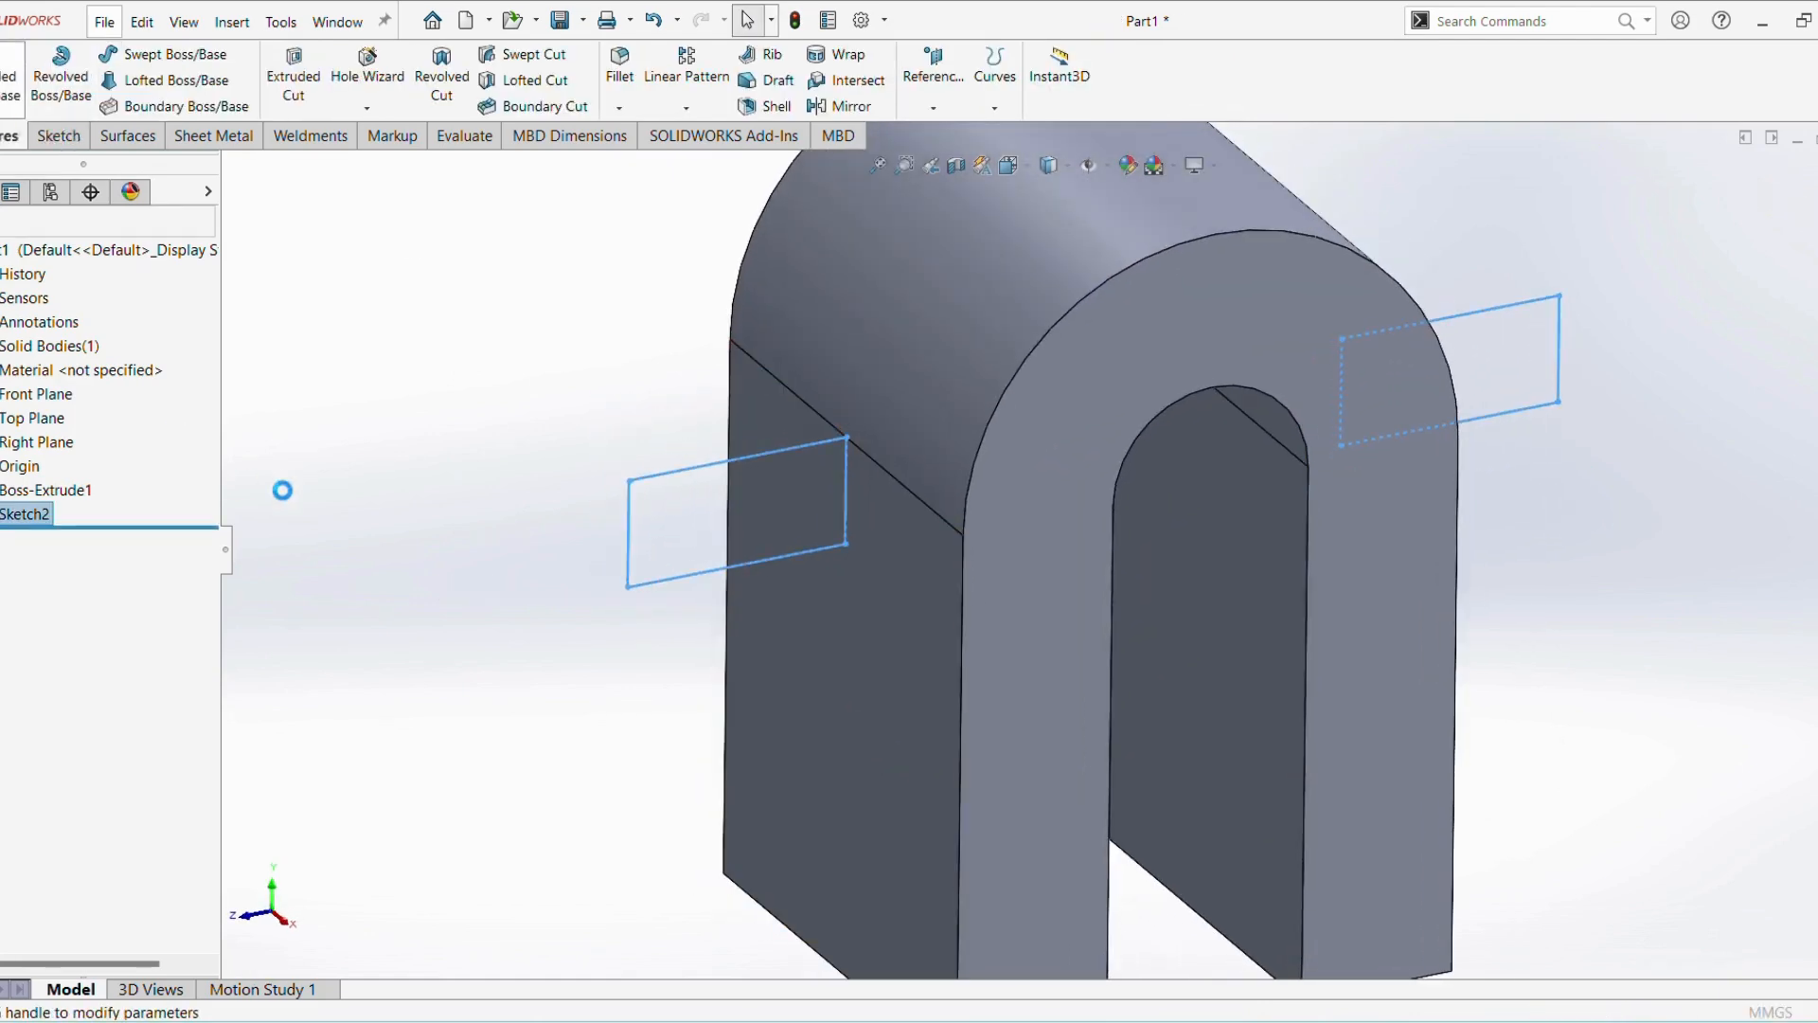
left_click(95, 396)
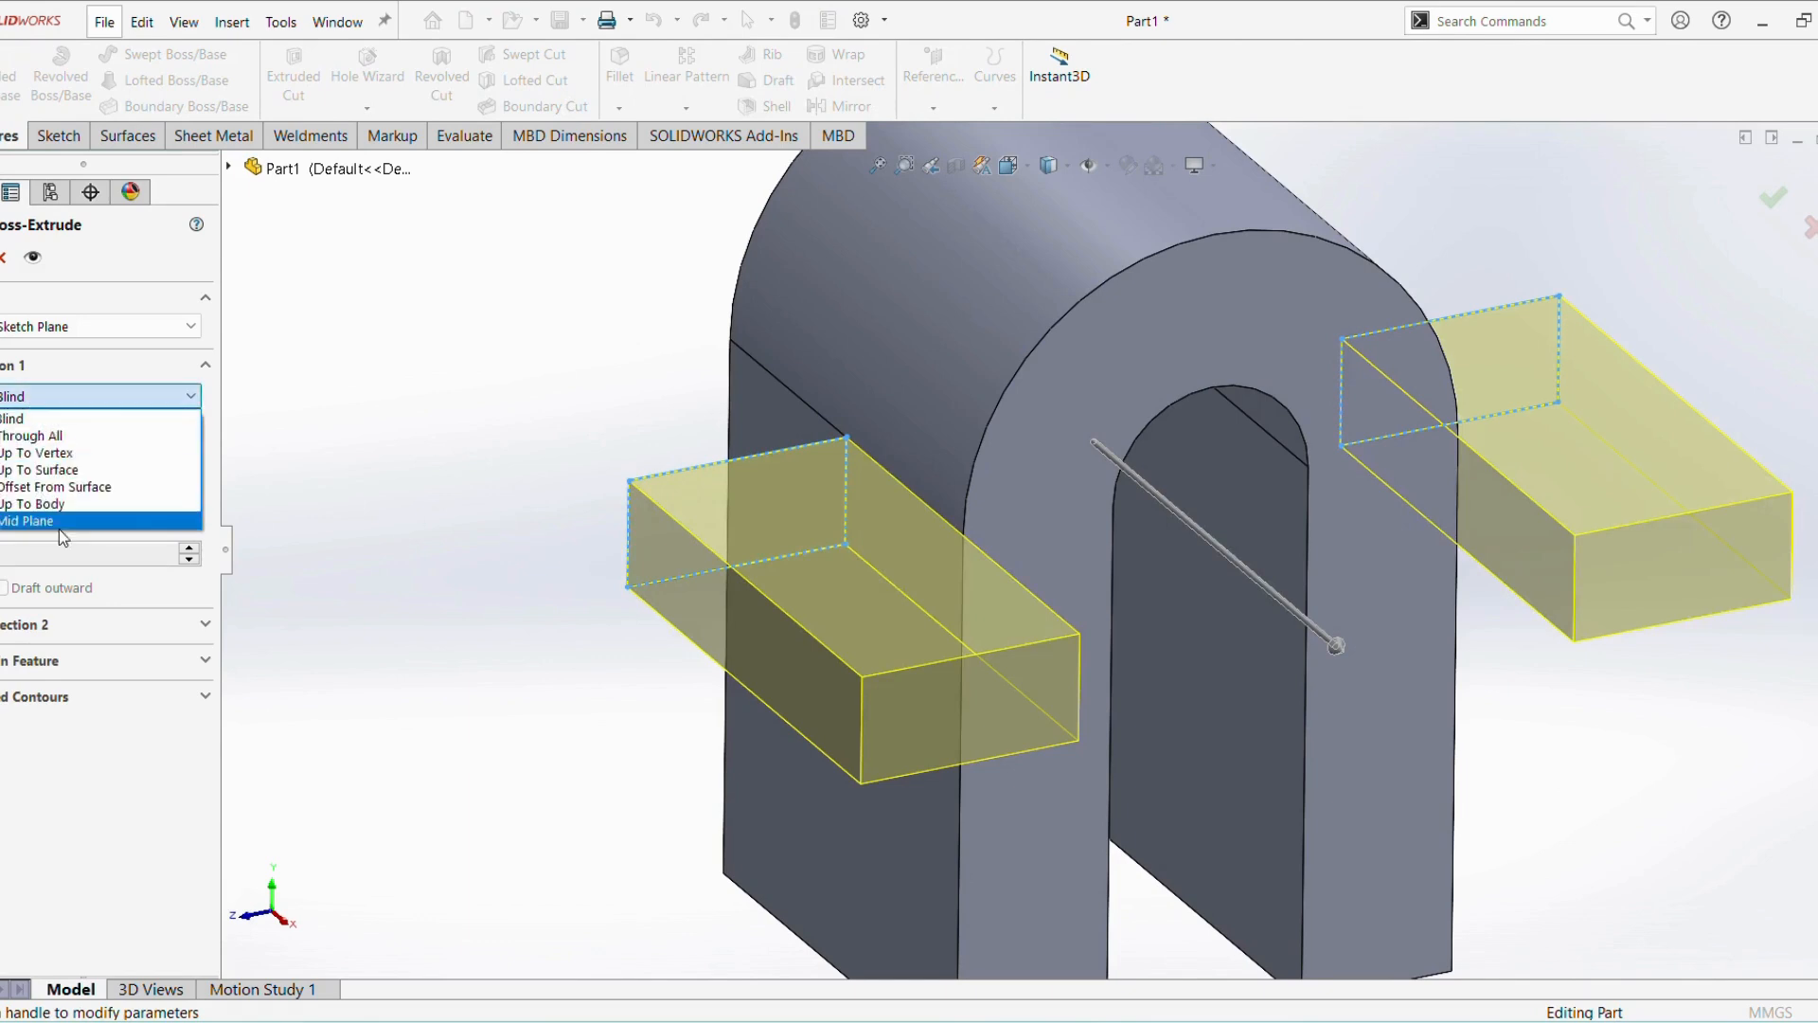
left_click(57, 519)
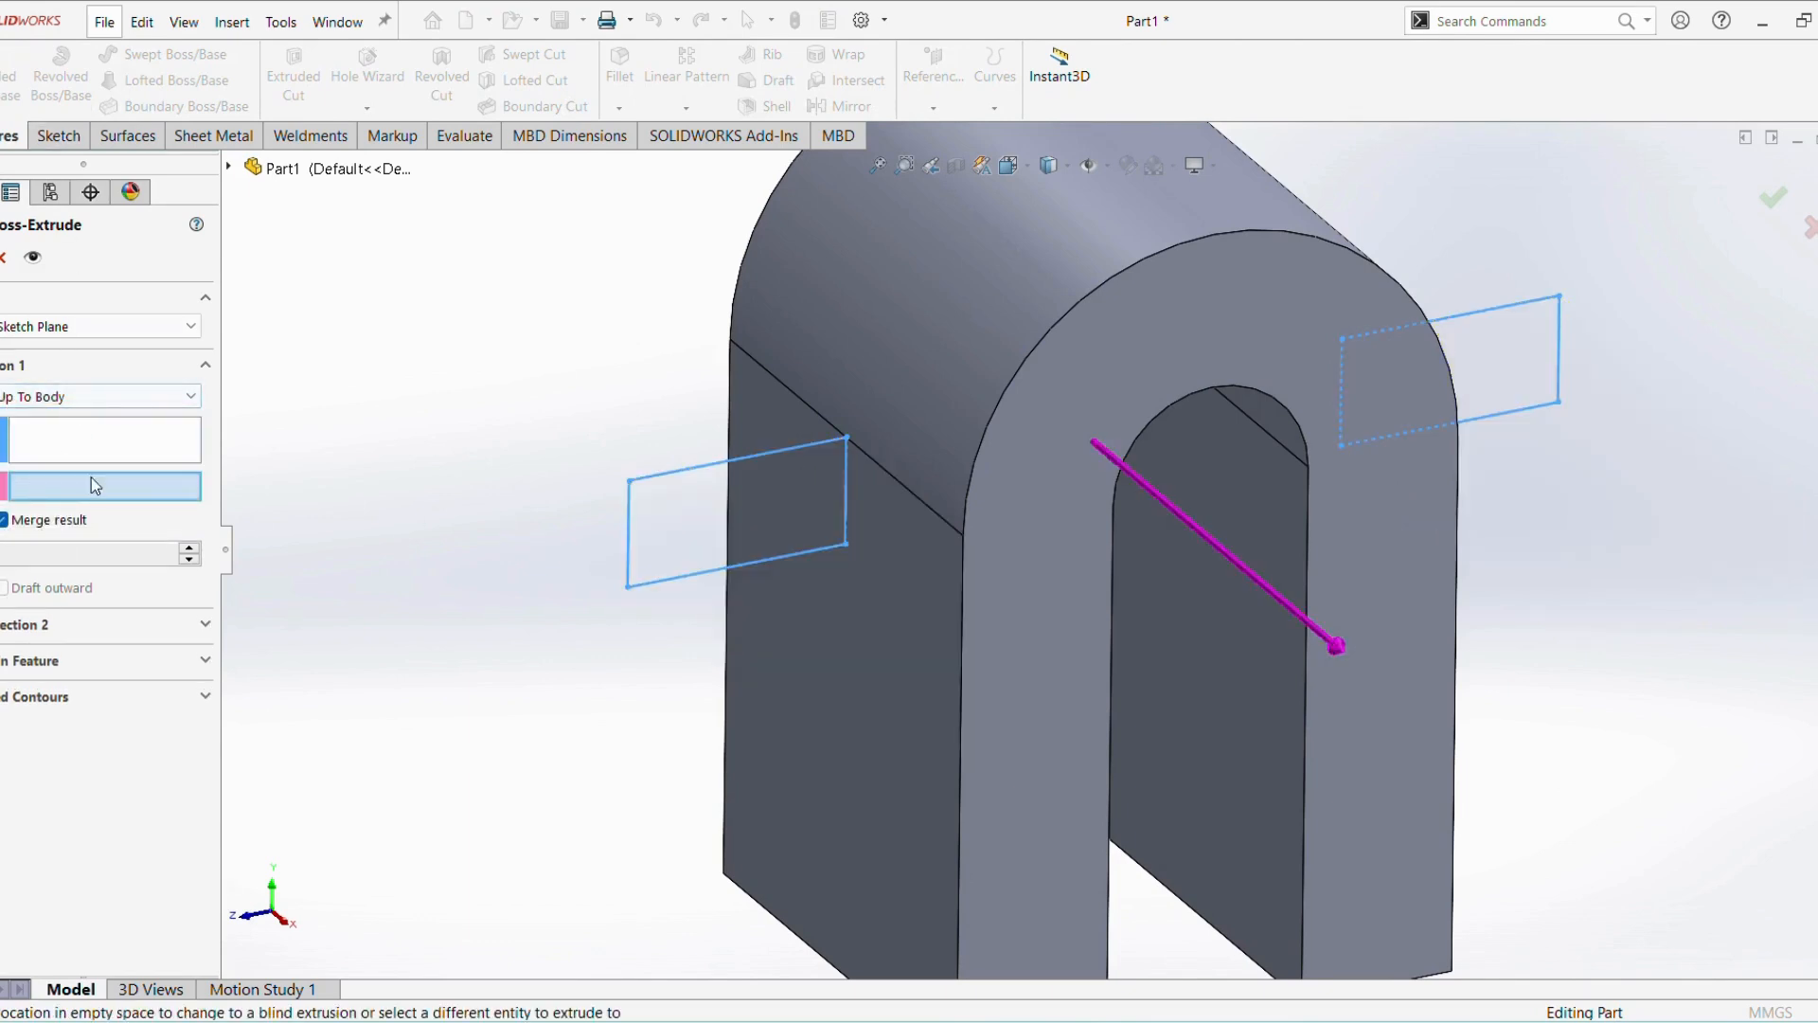
left_click(105, 395)
left_click(83, 521)
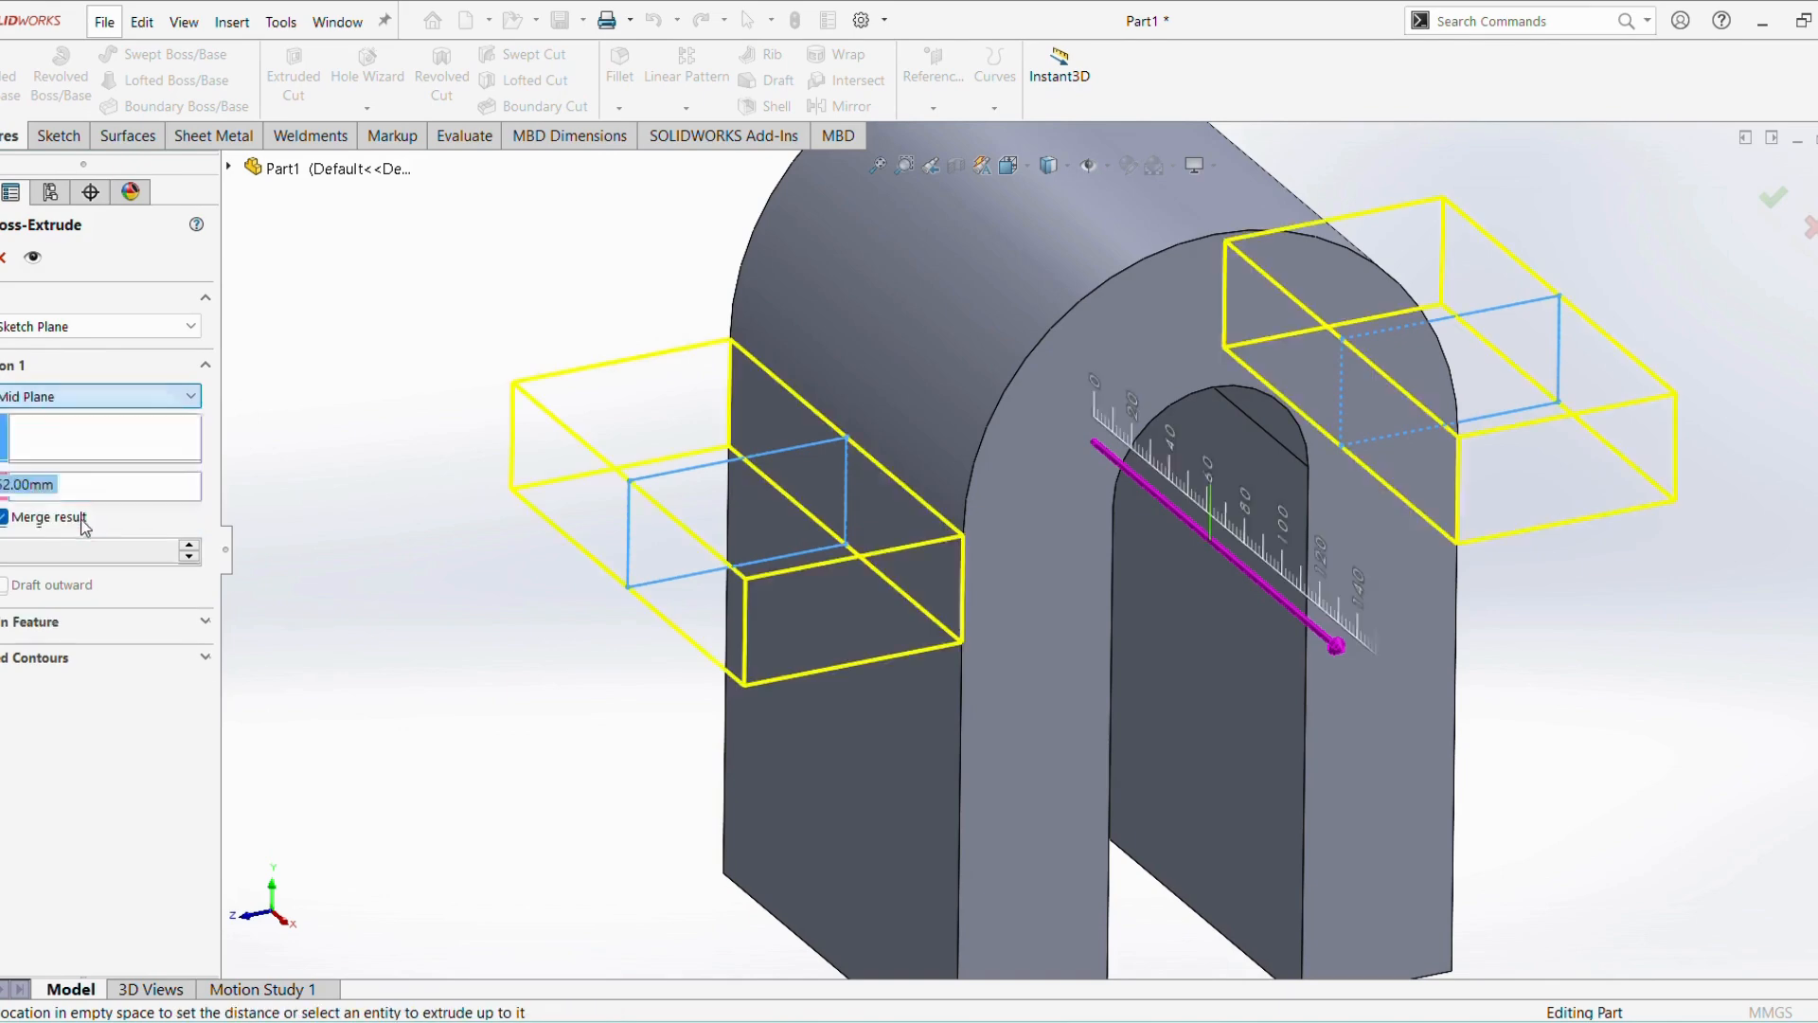
type("50")
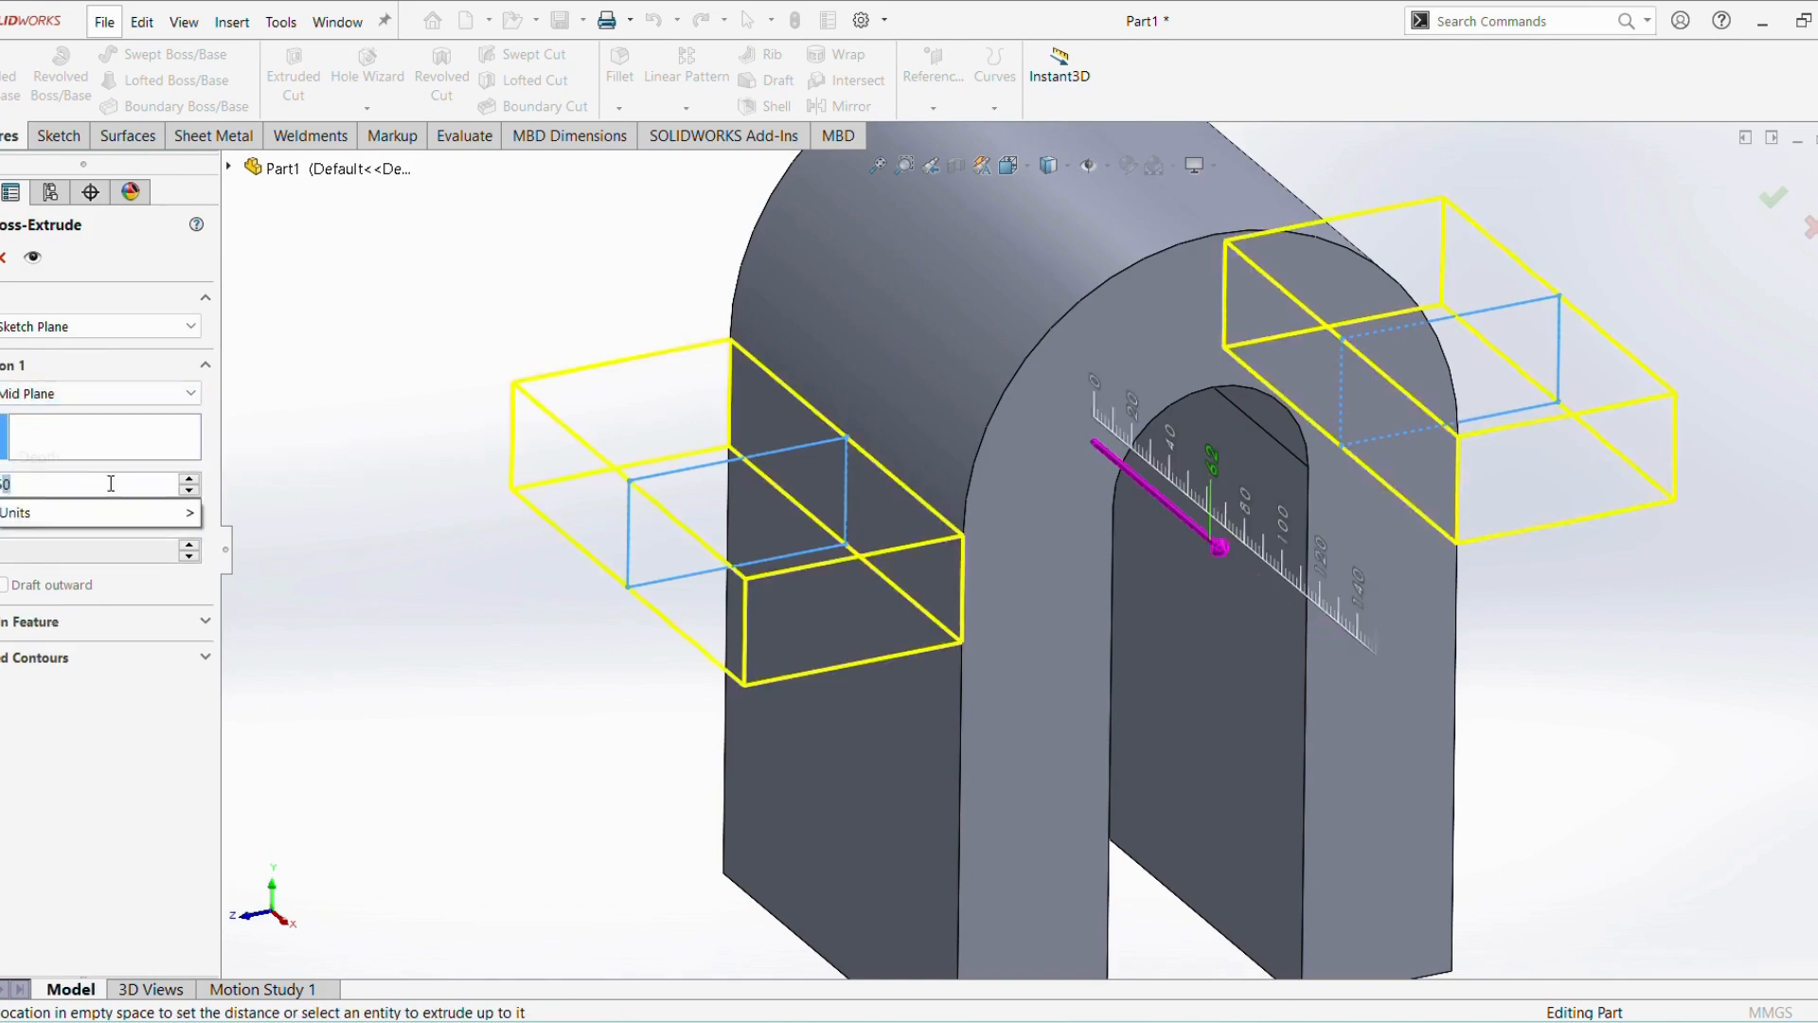
key("Return")
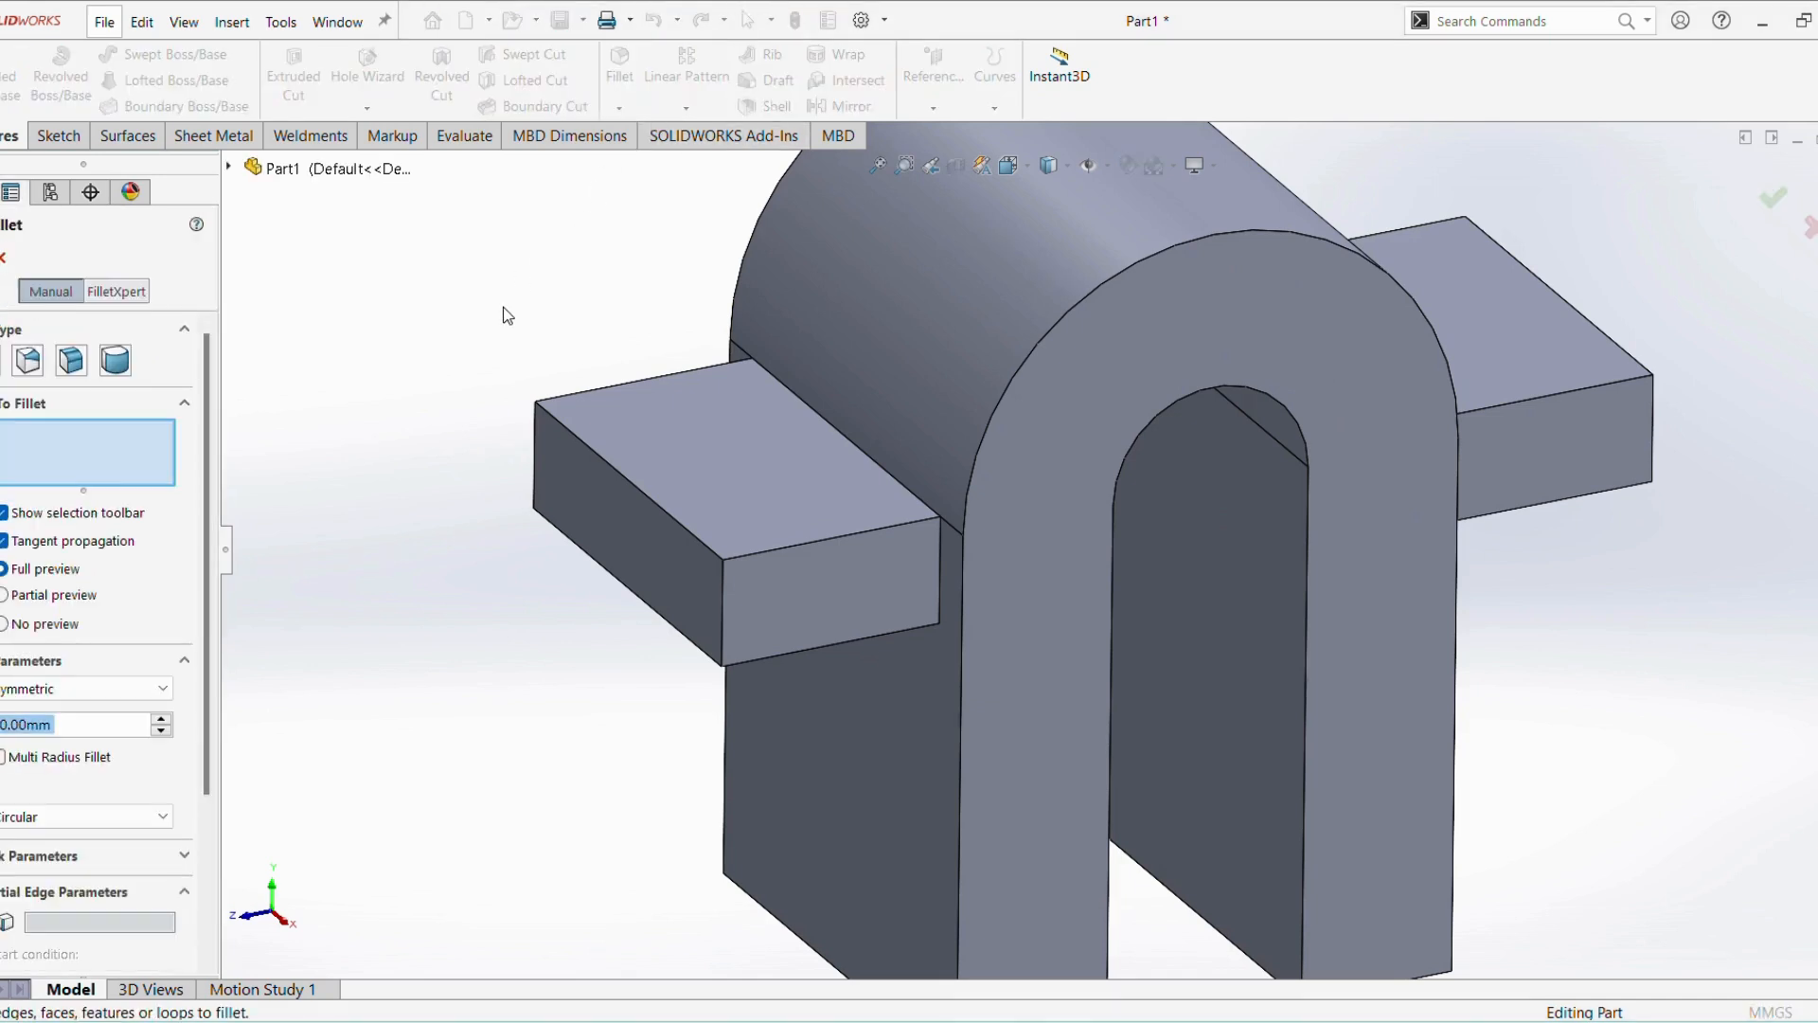
Fillet the four outer vertical edges of the two side flanges with a symmetric 10 mm radius
left_click(722, 587)
left_click(534, 434)
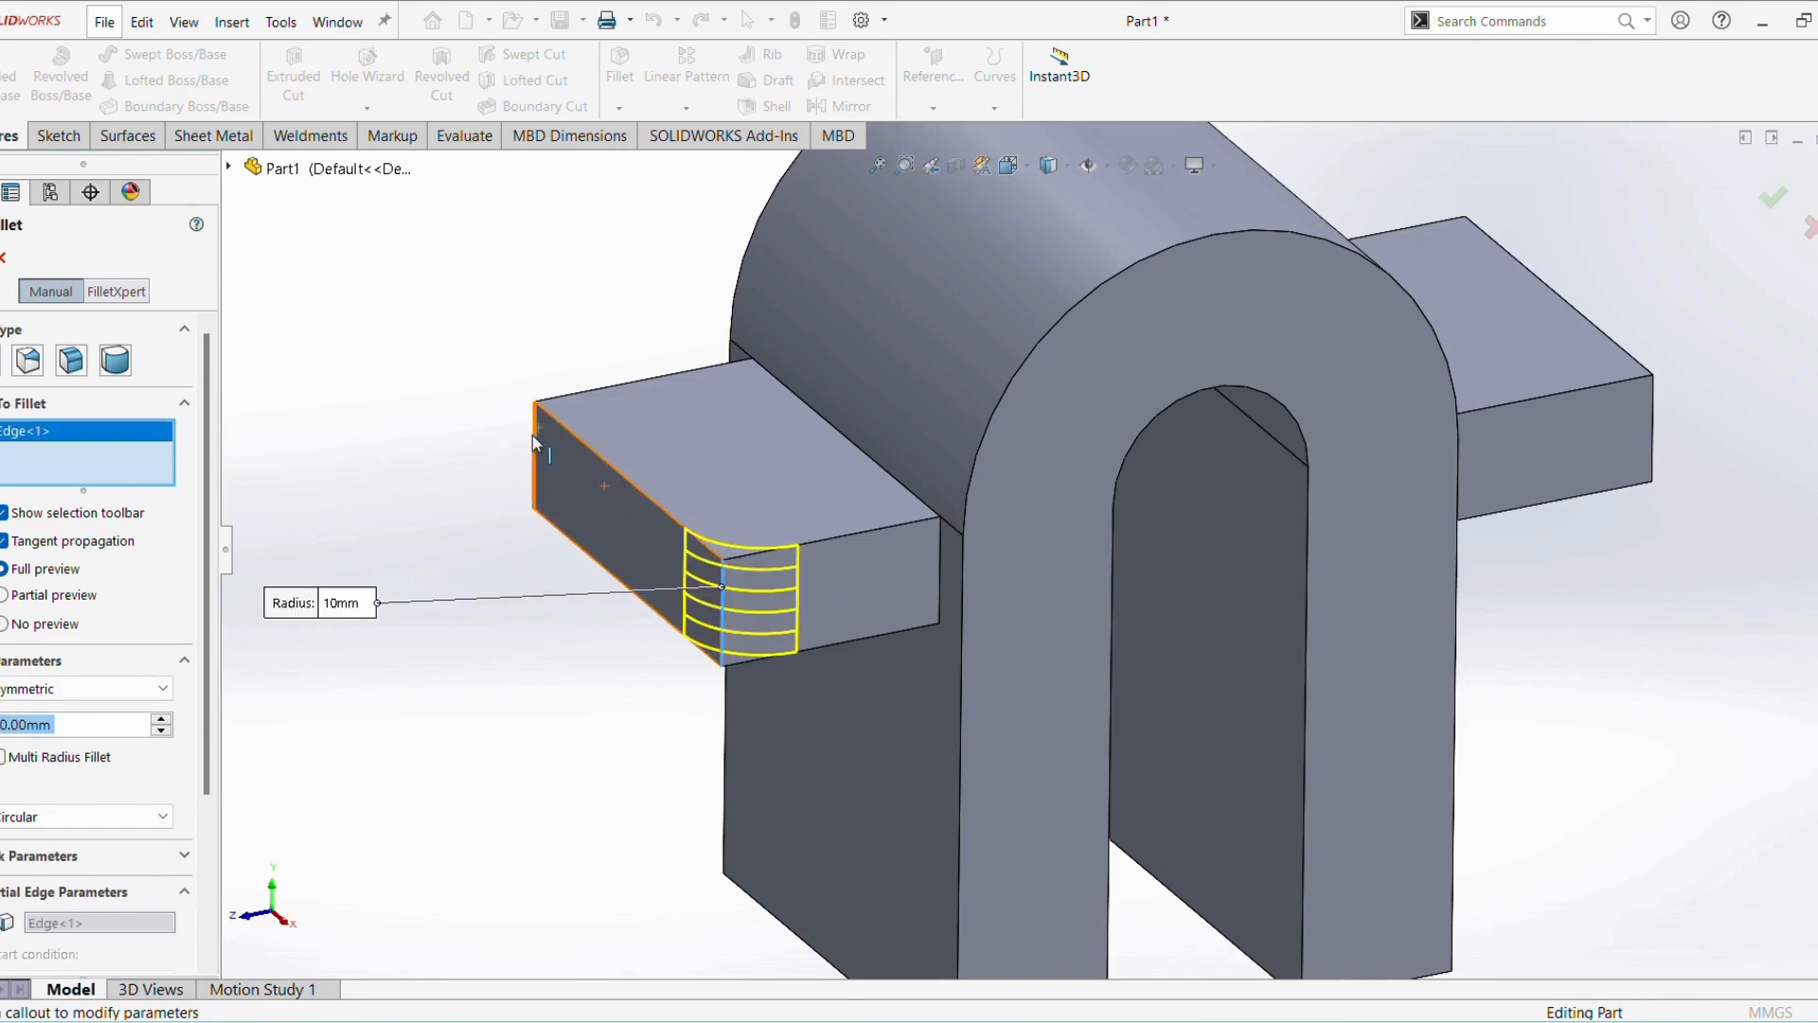
left_click(1654, 456)
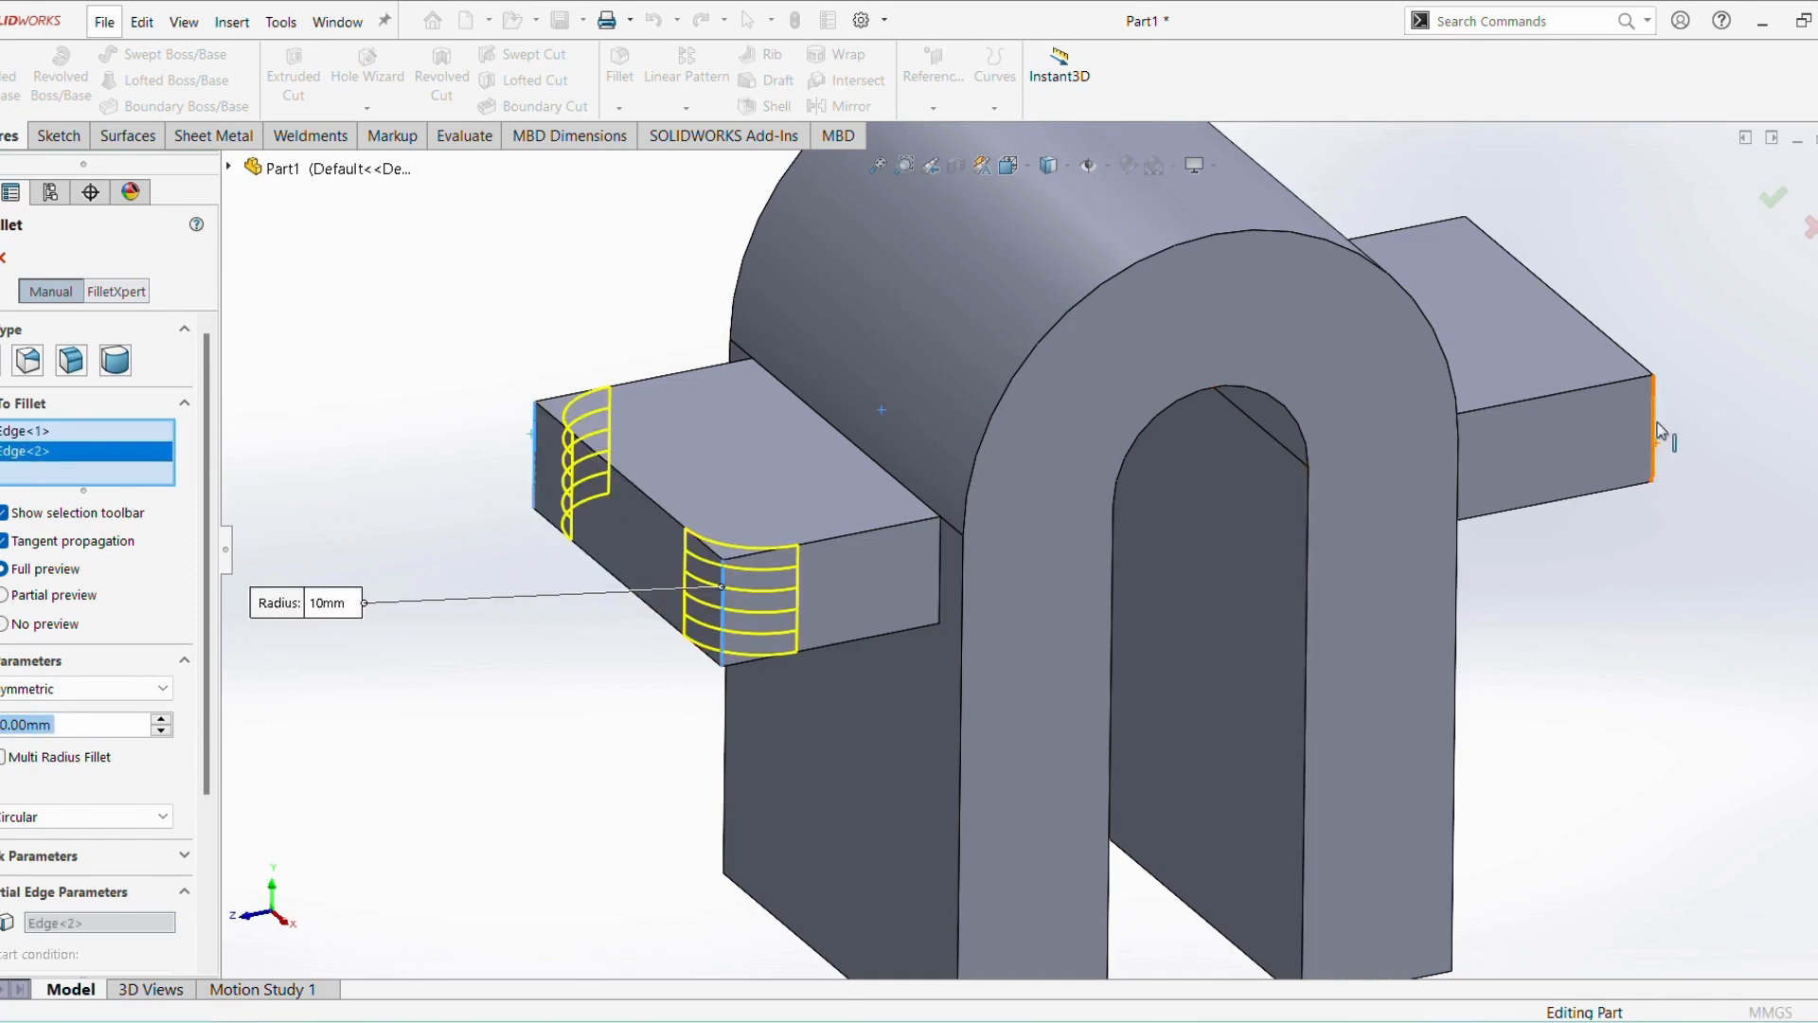
left_click(1466, 261)
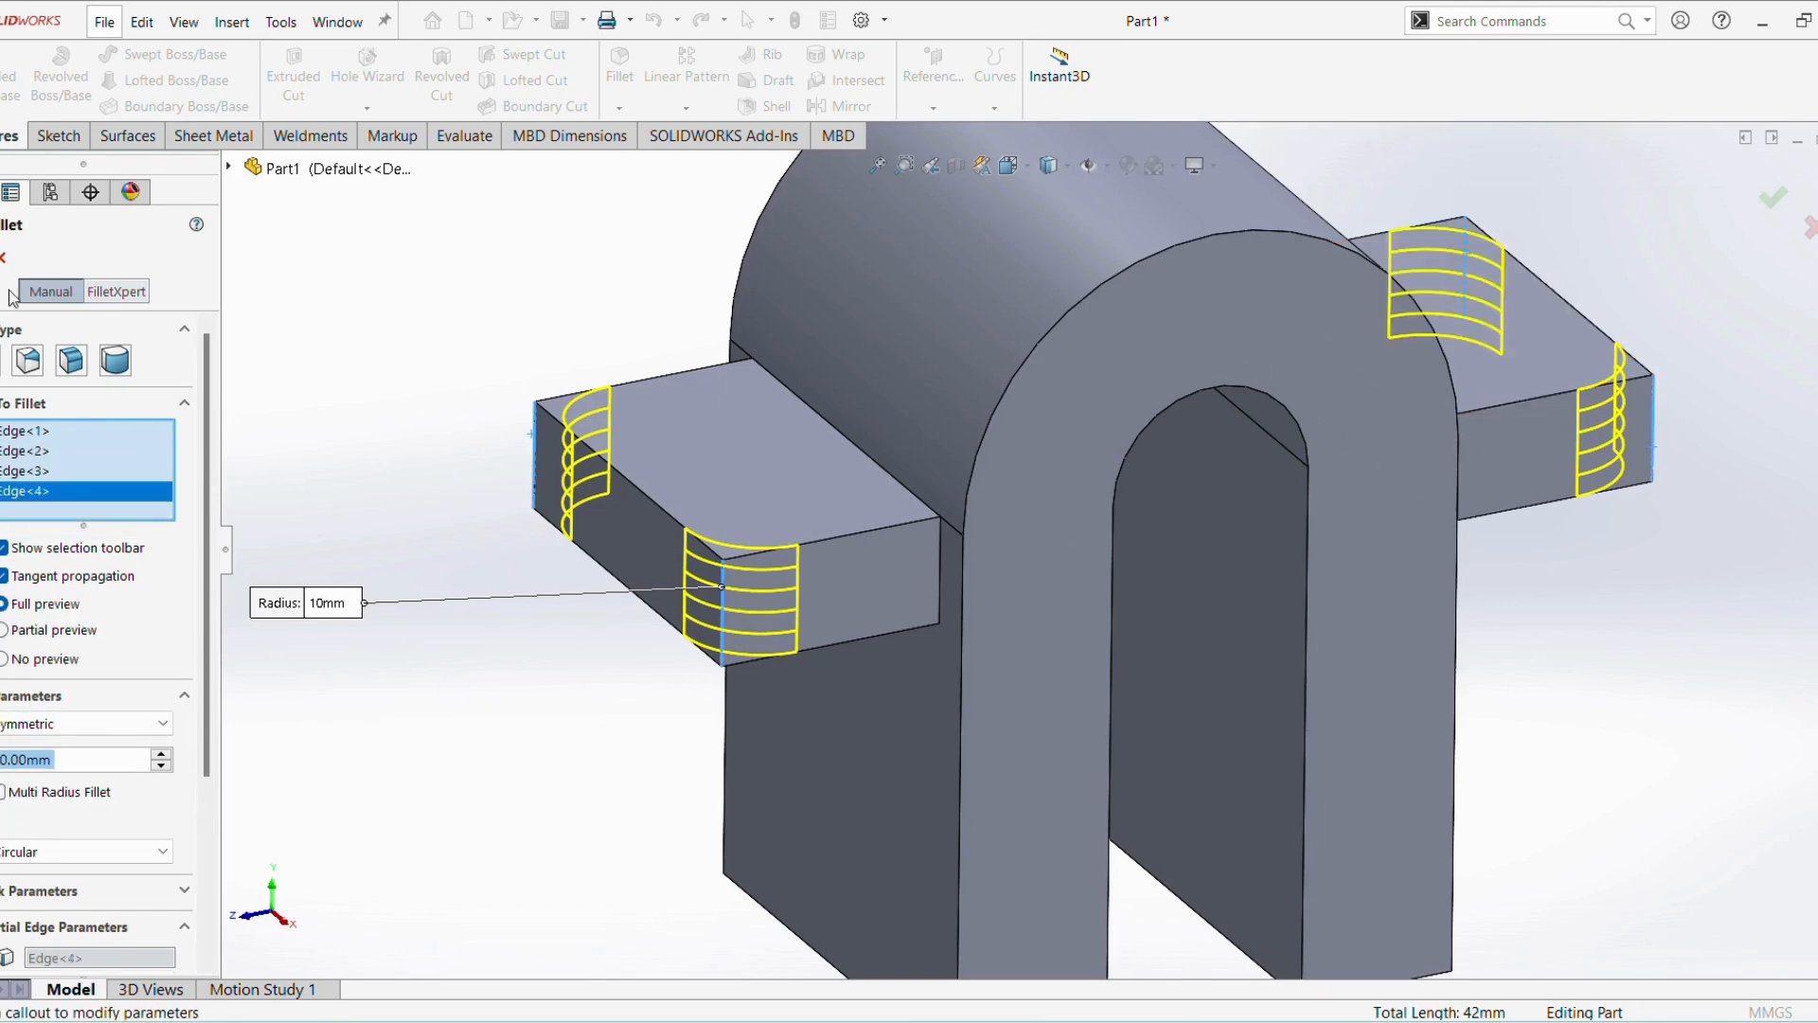
key("Return")
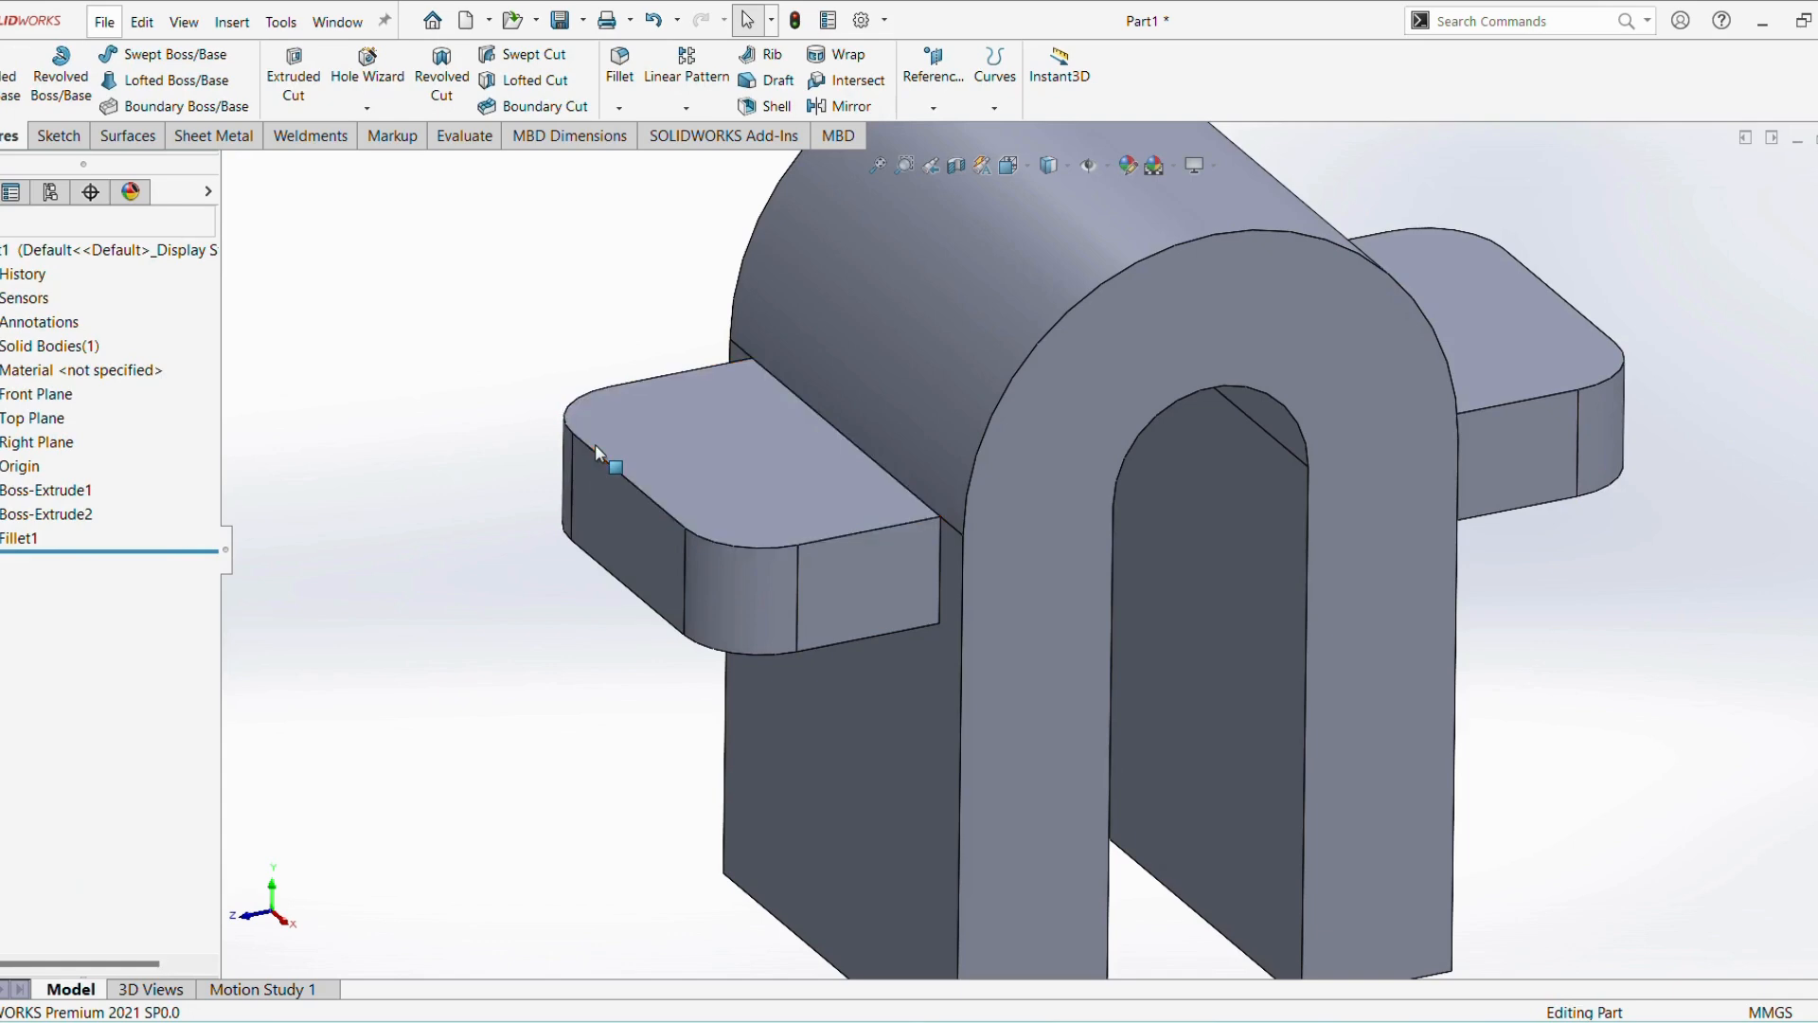
key("ctrl+7")
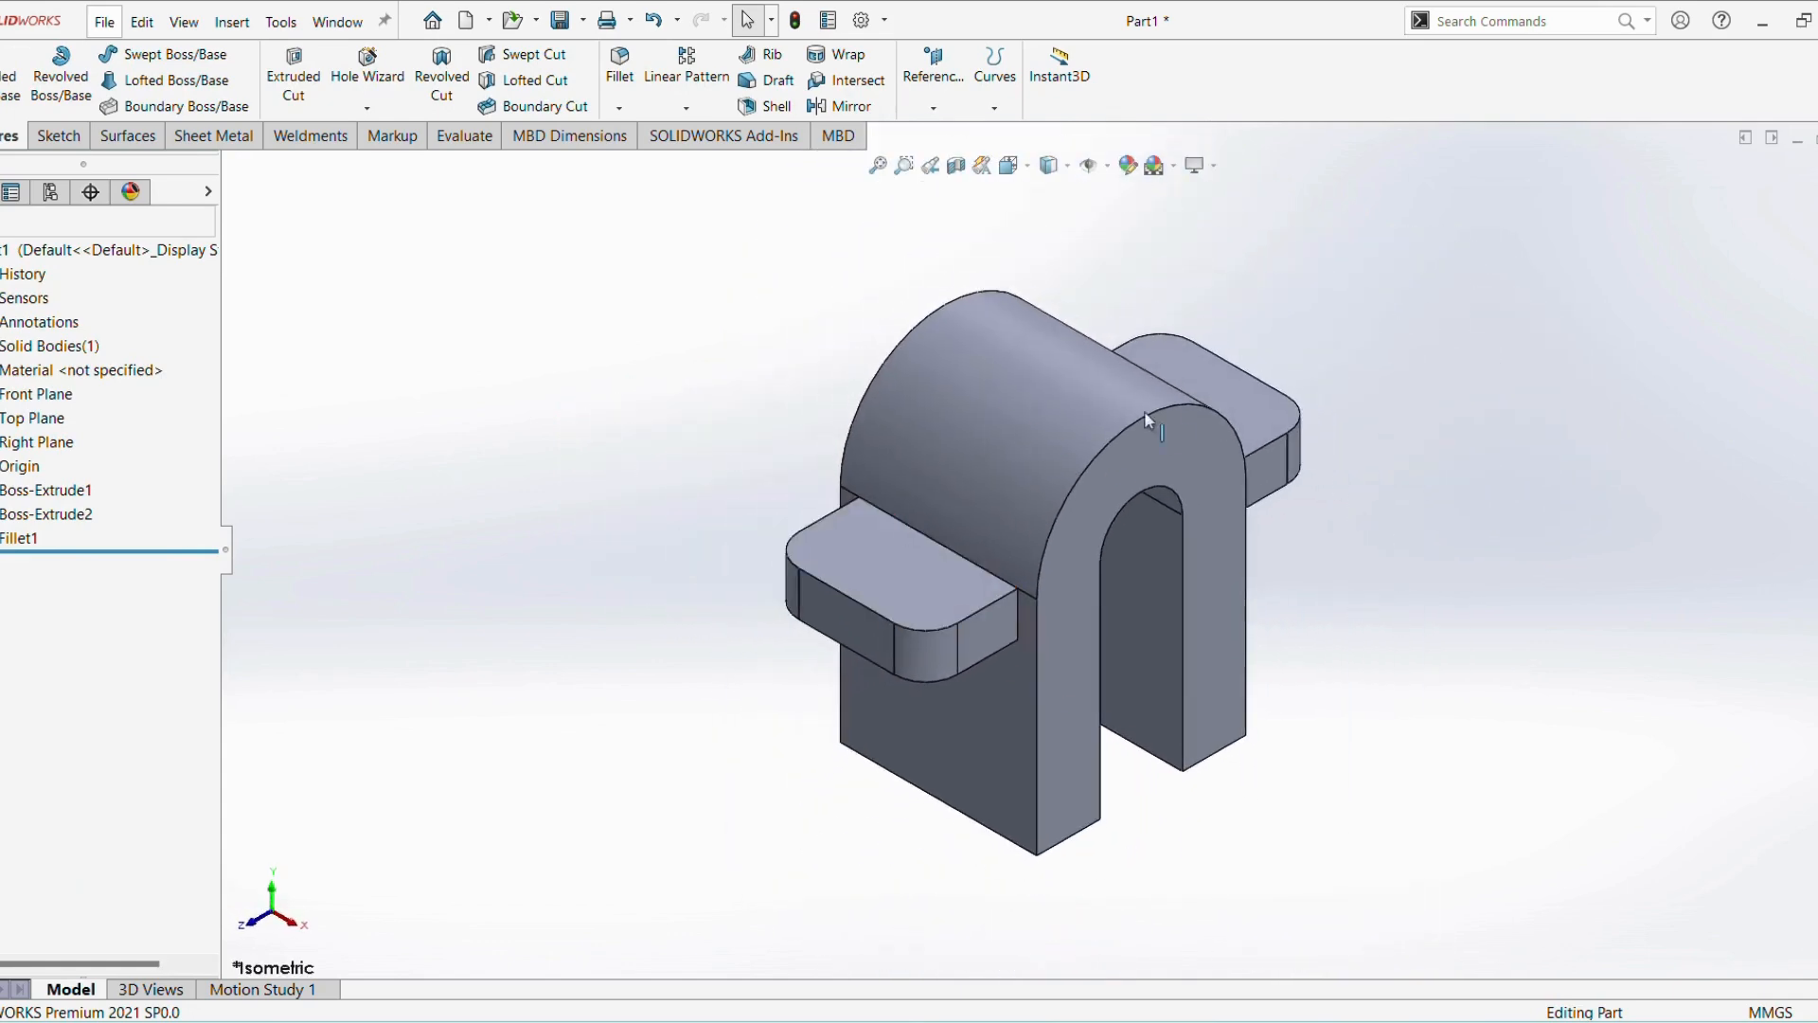
Start a sketch on the rear U-shaped end face of the arch body and check the top lug's dimensions in 97.pdf
middle_click_drag(1401, 641, 1060, 368)
left_click(1060, 367)
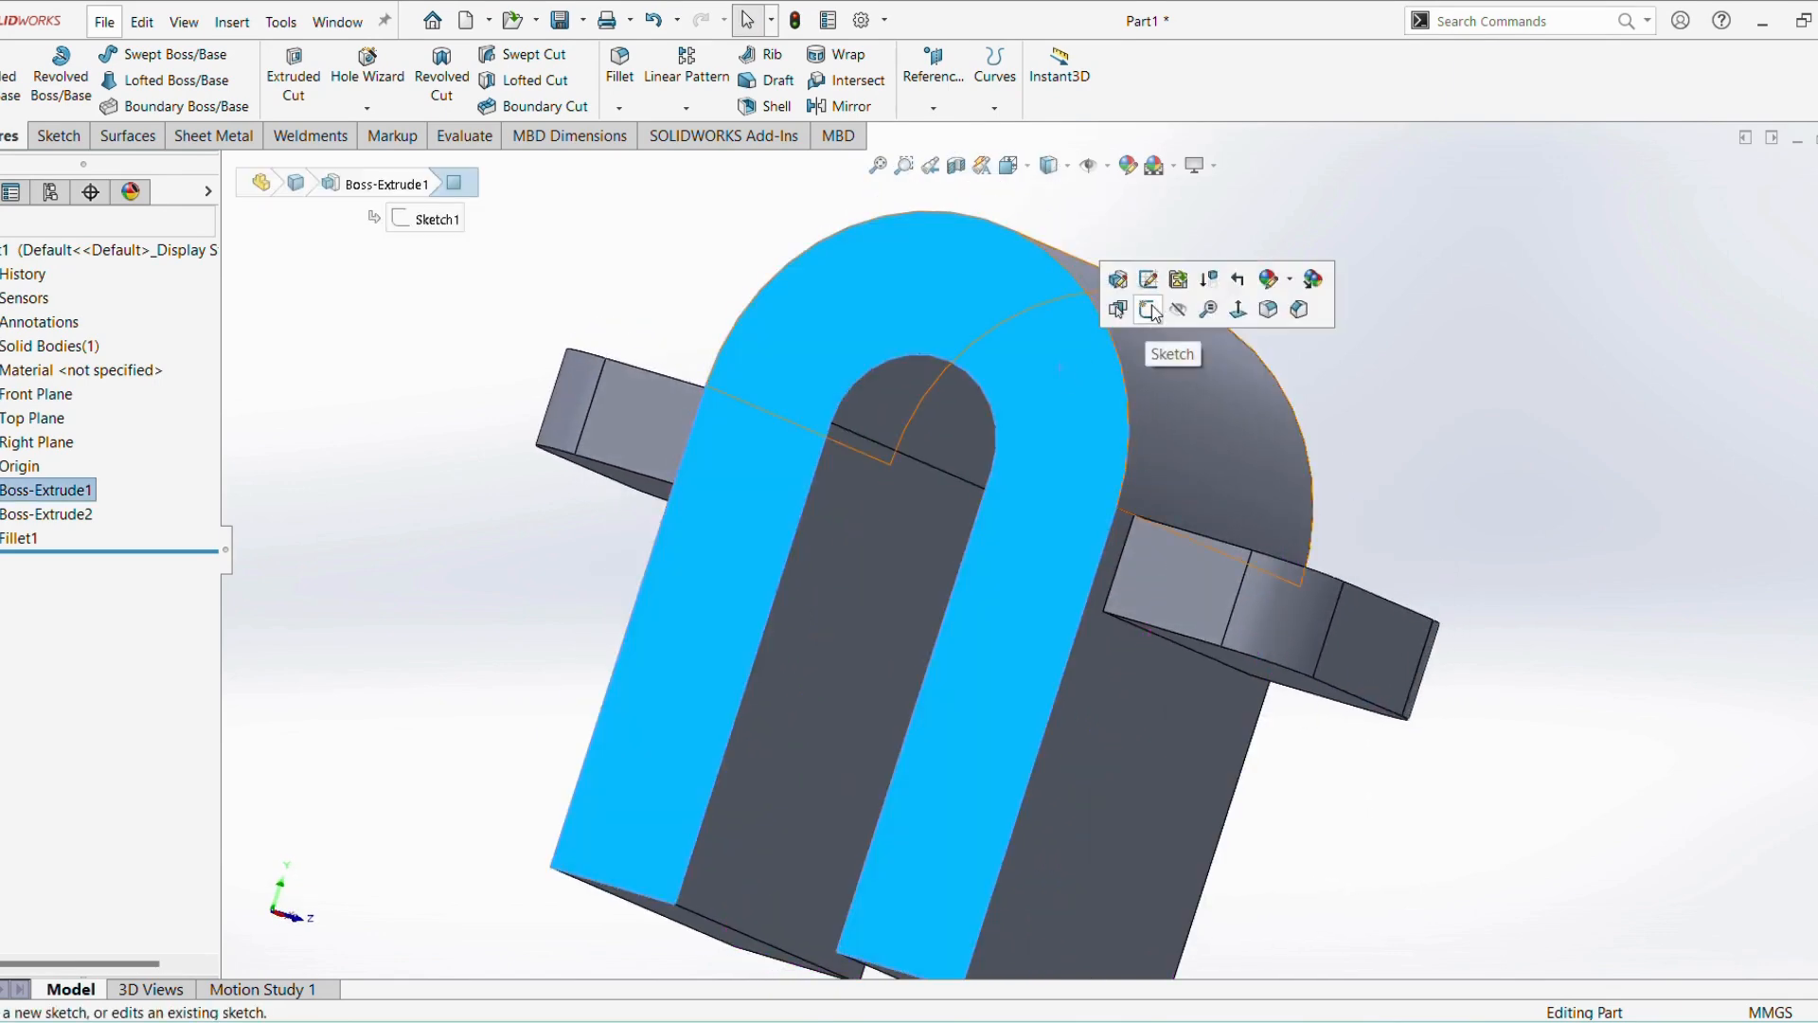
left_click(1151, 315)
scroll(1309, 720, "up", 4)
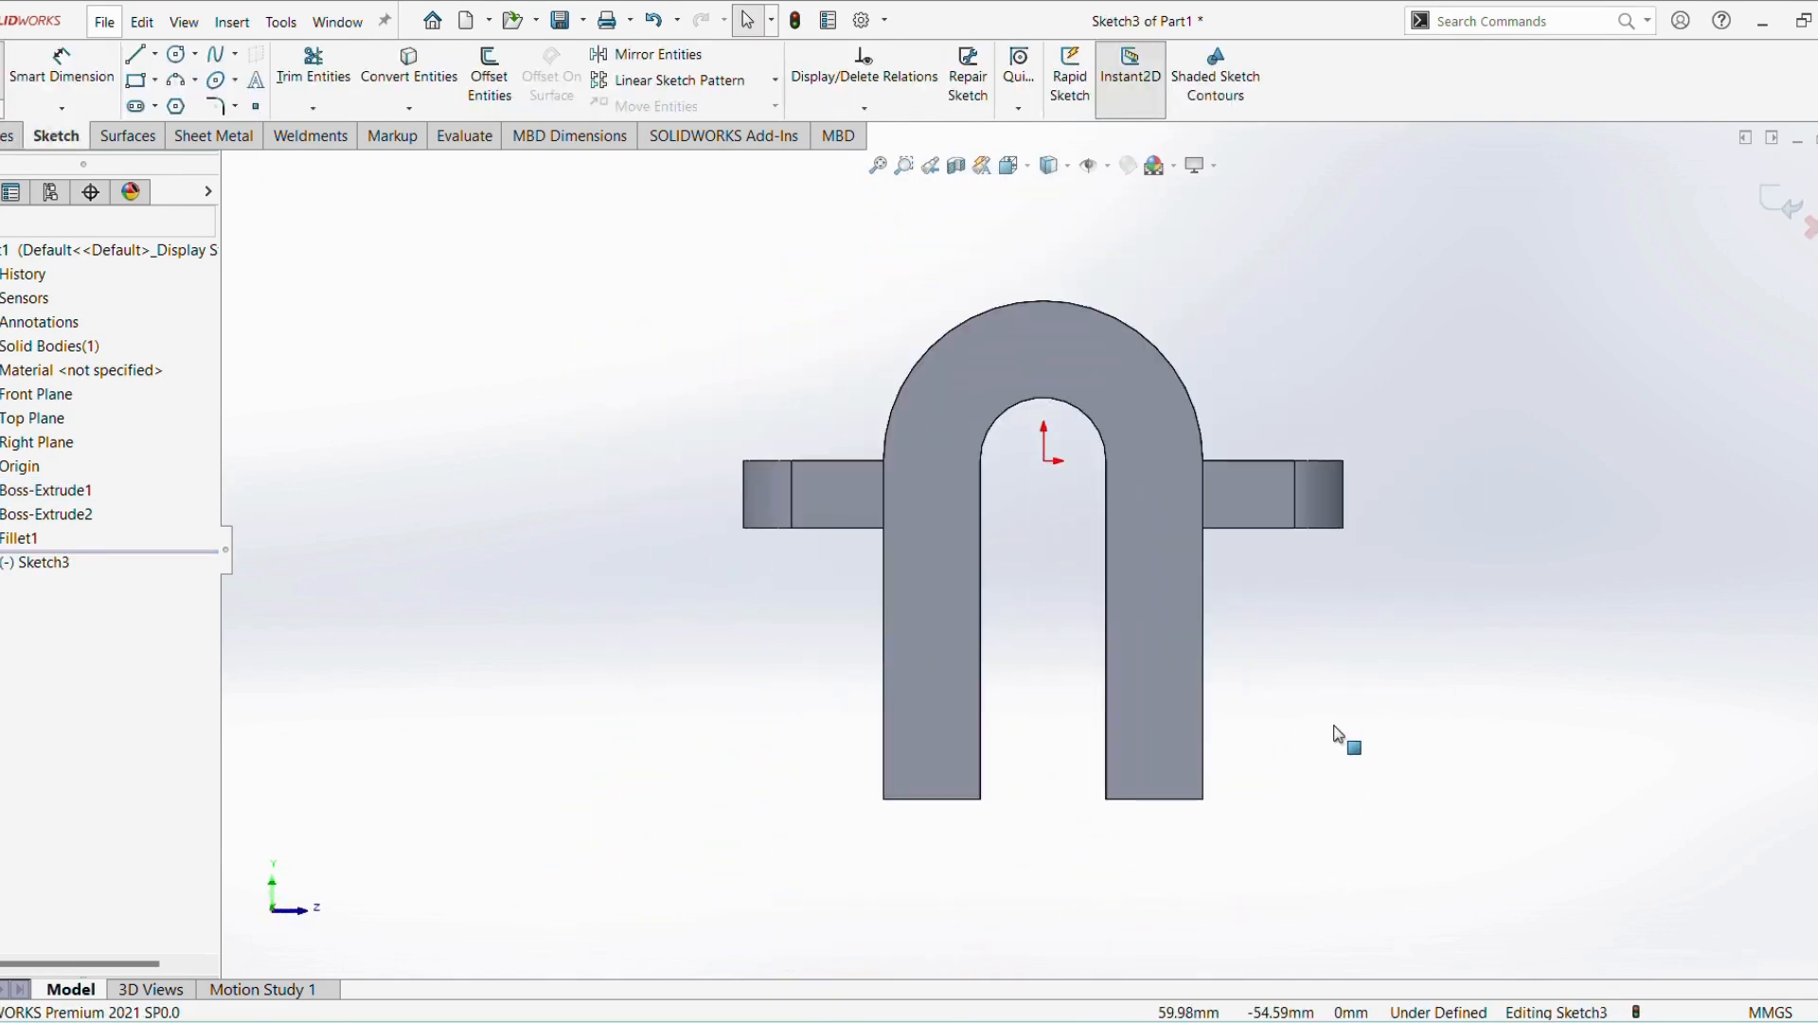
left_click(1201, 1022)
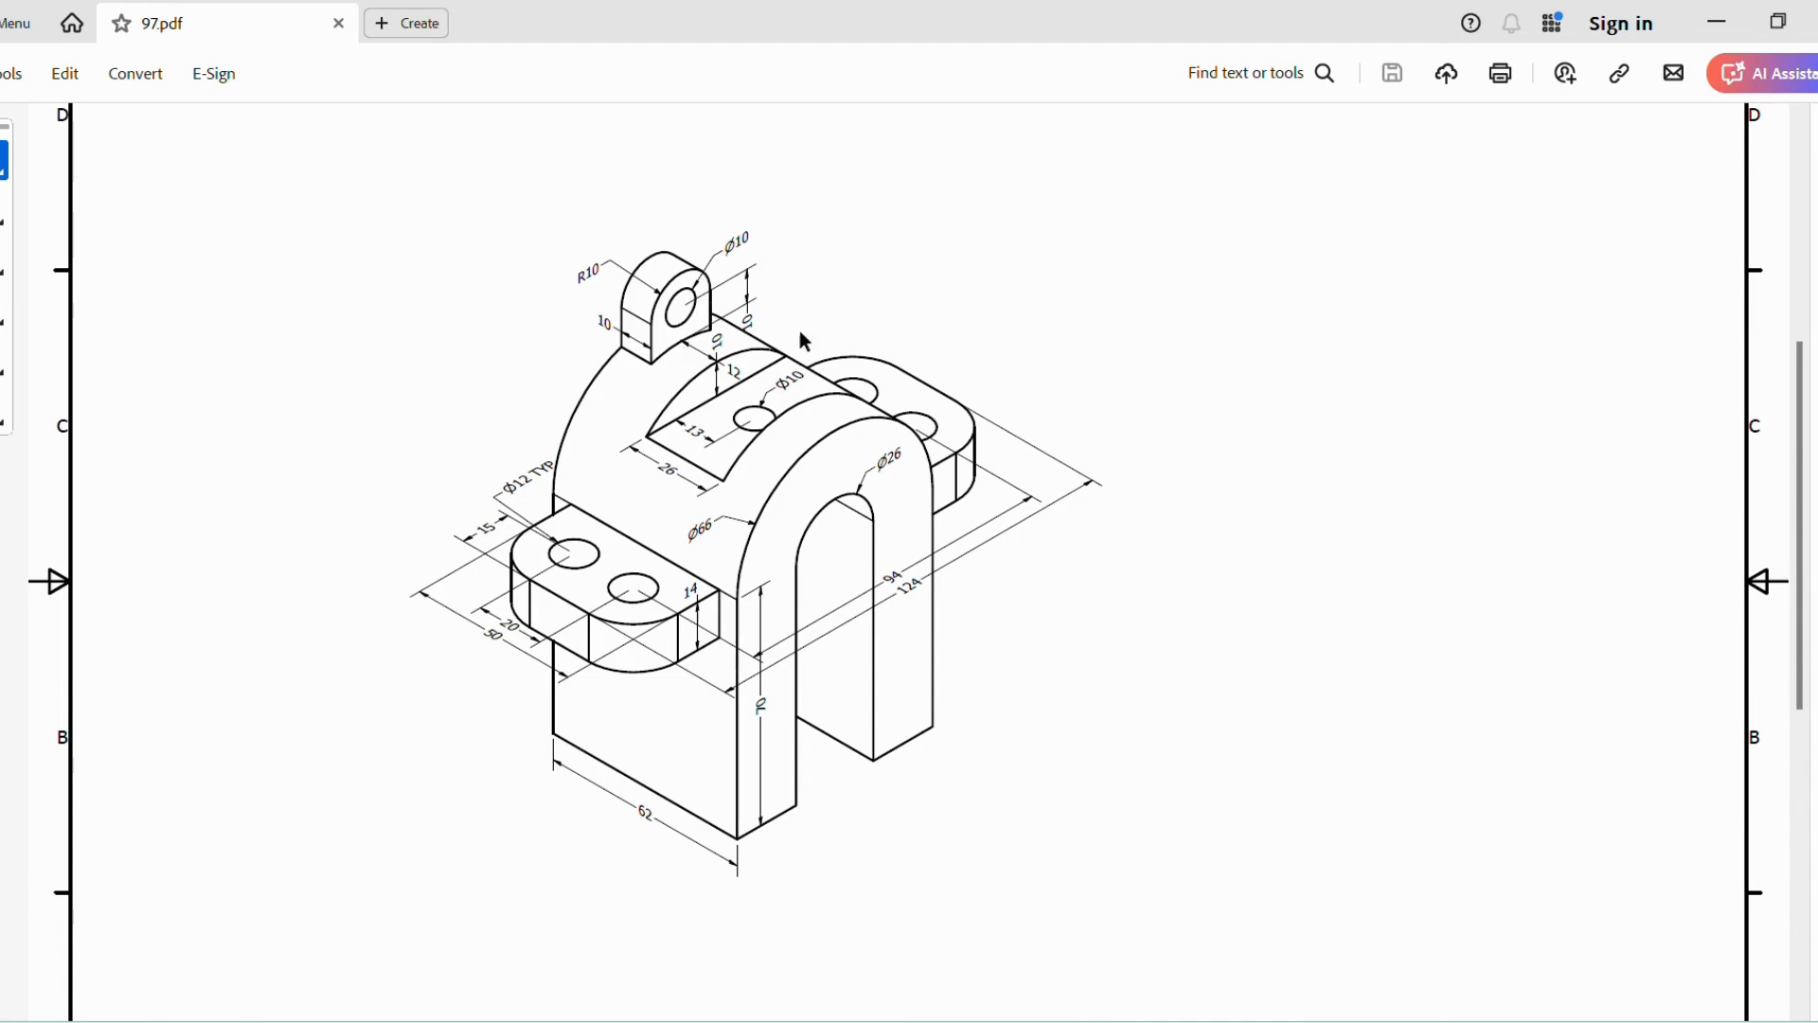
key("alt+Tab")
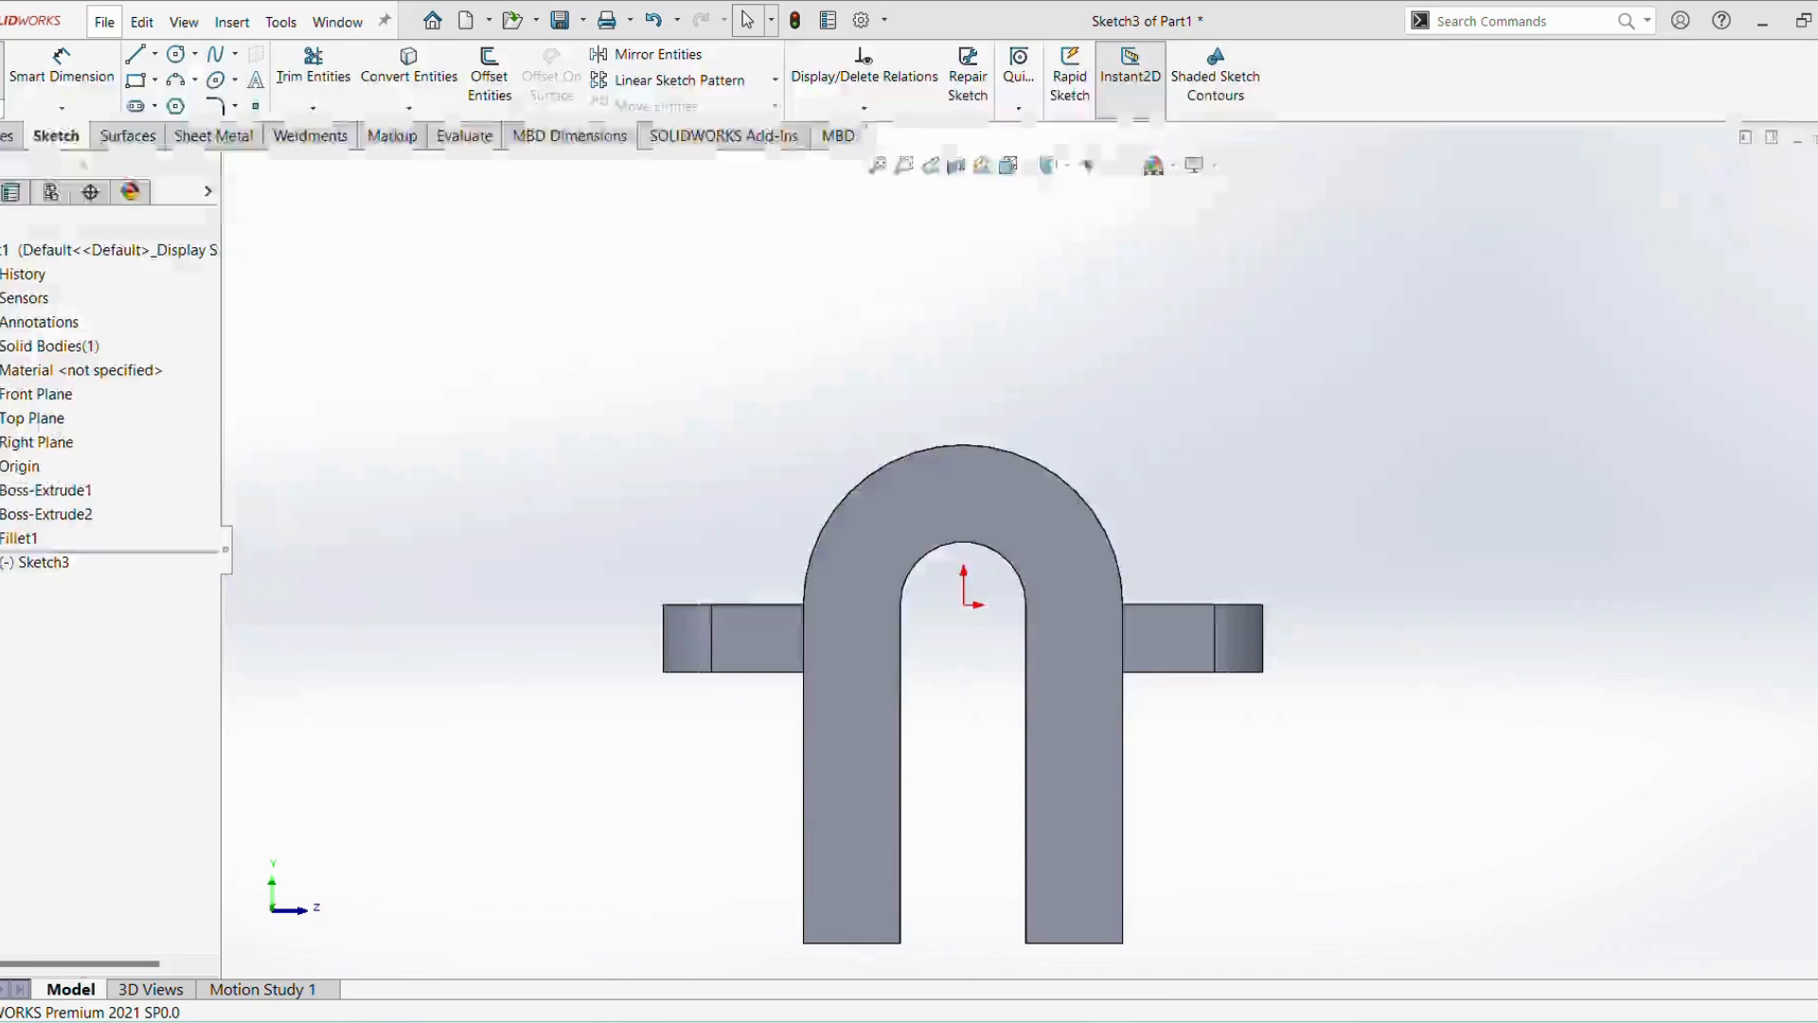
Sketch a circle above the arch, vertically in line with the origin, and dimension its diameter as 20 mm
left_click(187, 54)
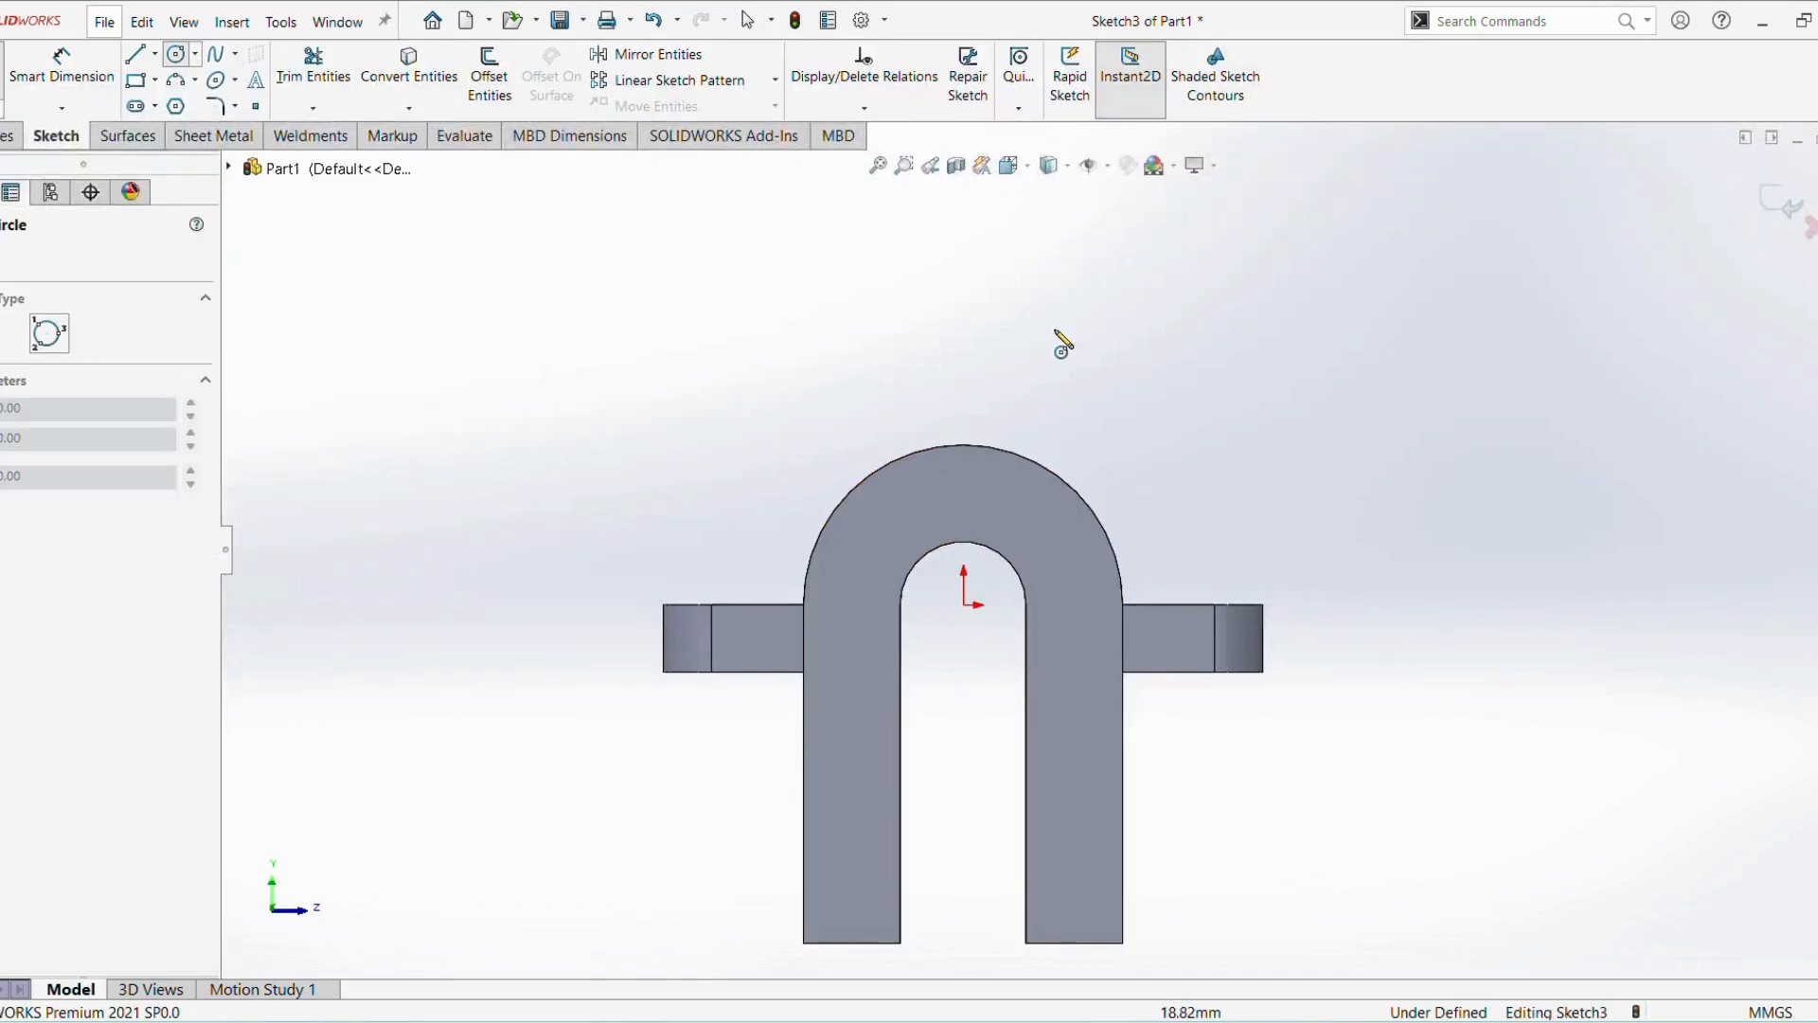
left_click(963, 365)
left_click(980, 405)
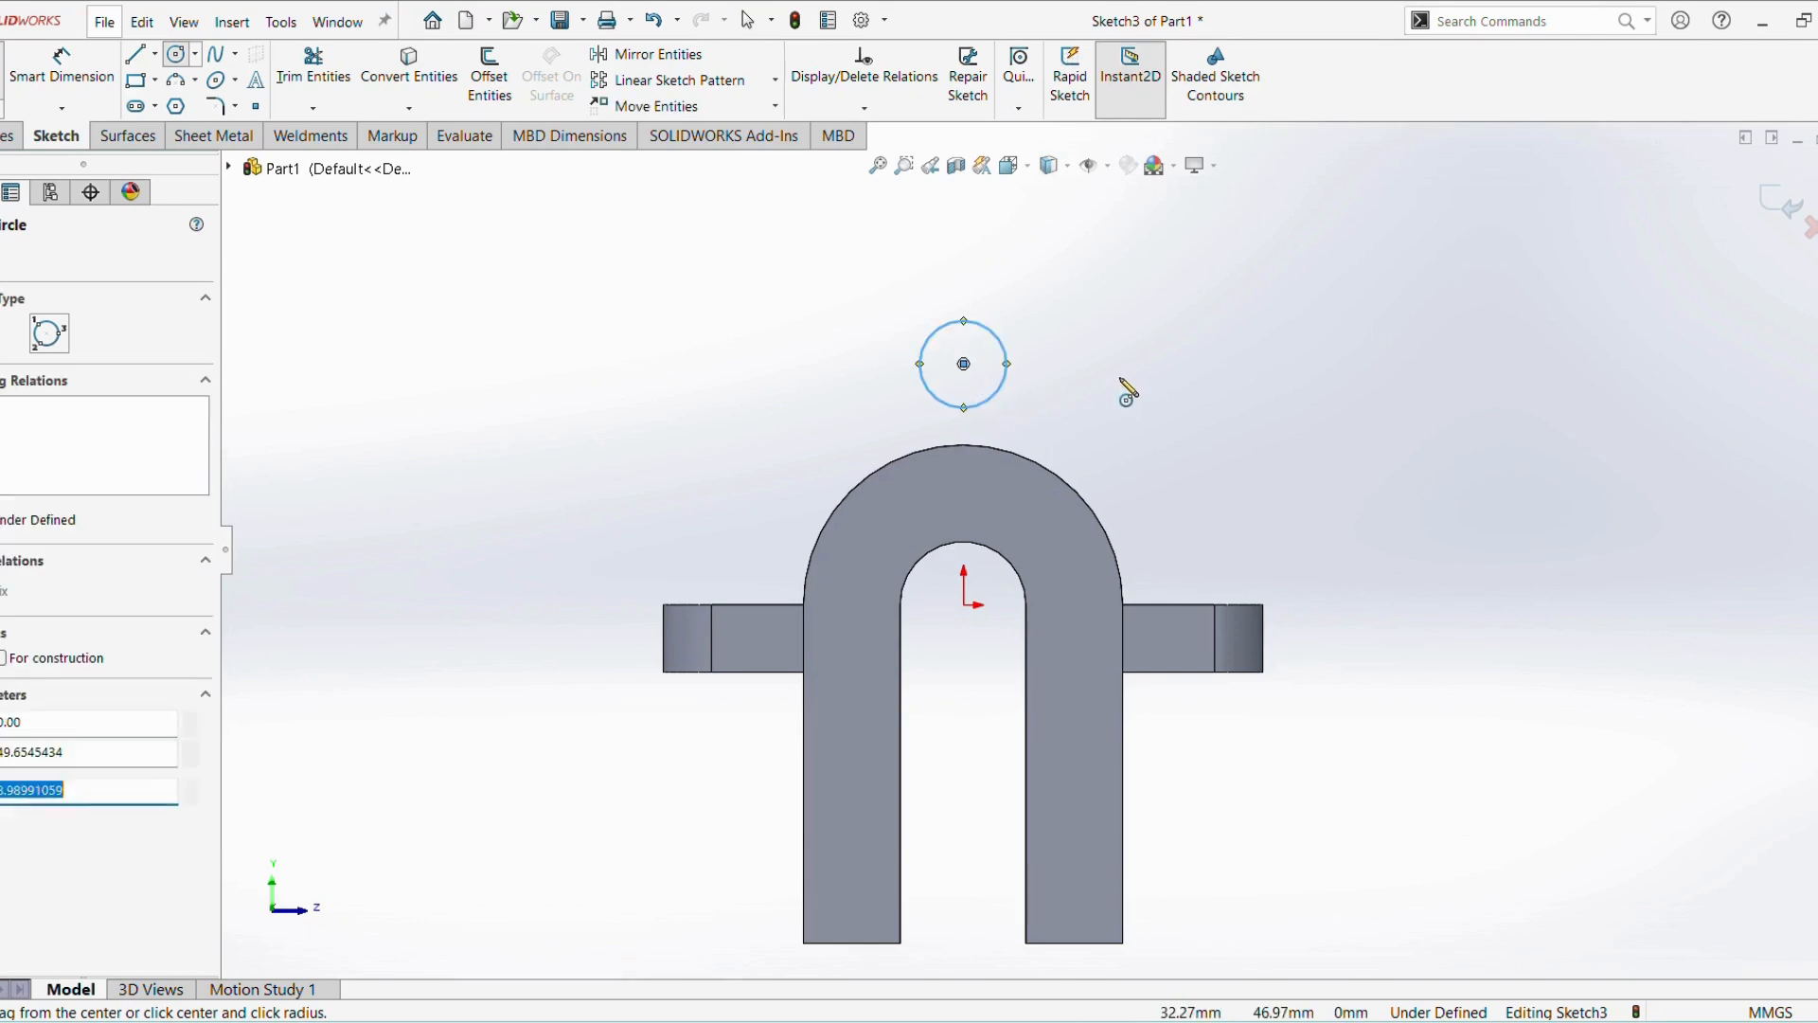
right_click(1128, 389)
left_click(1319, 345)
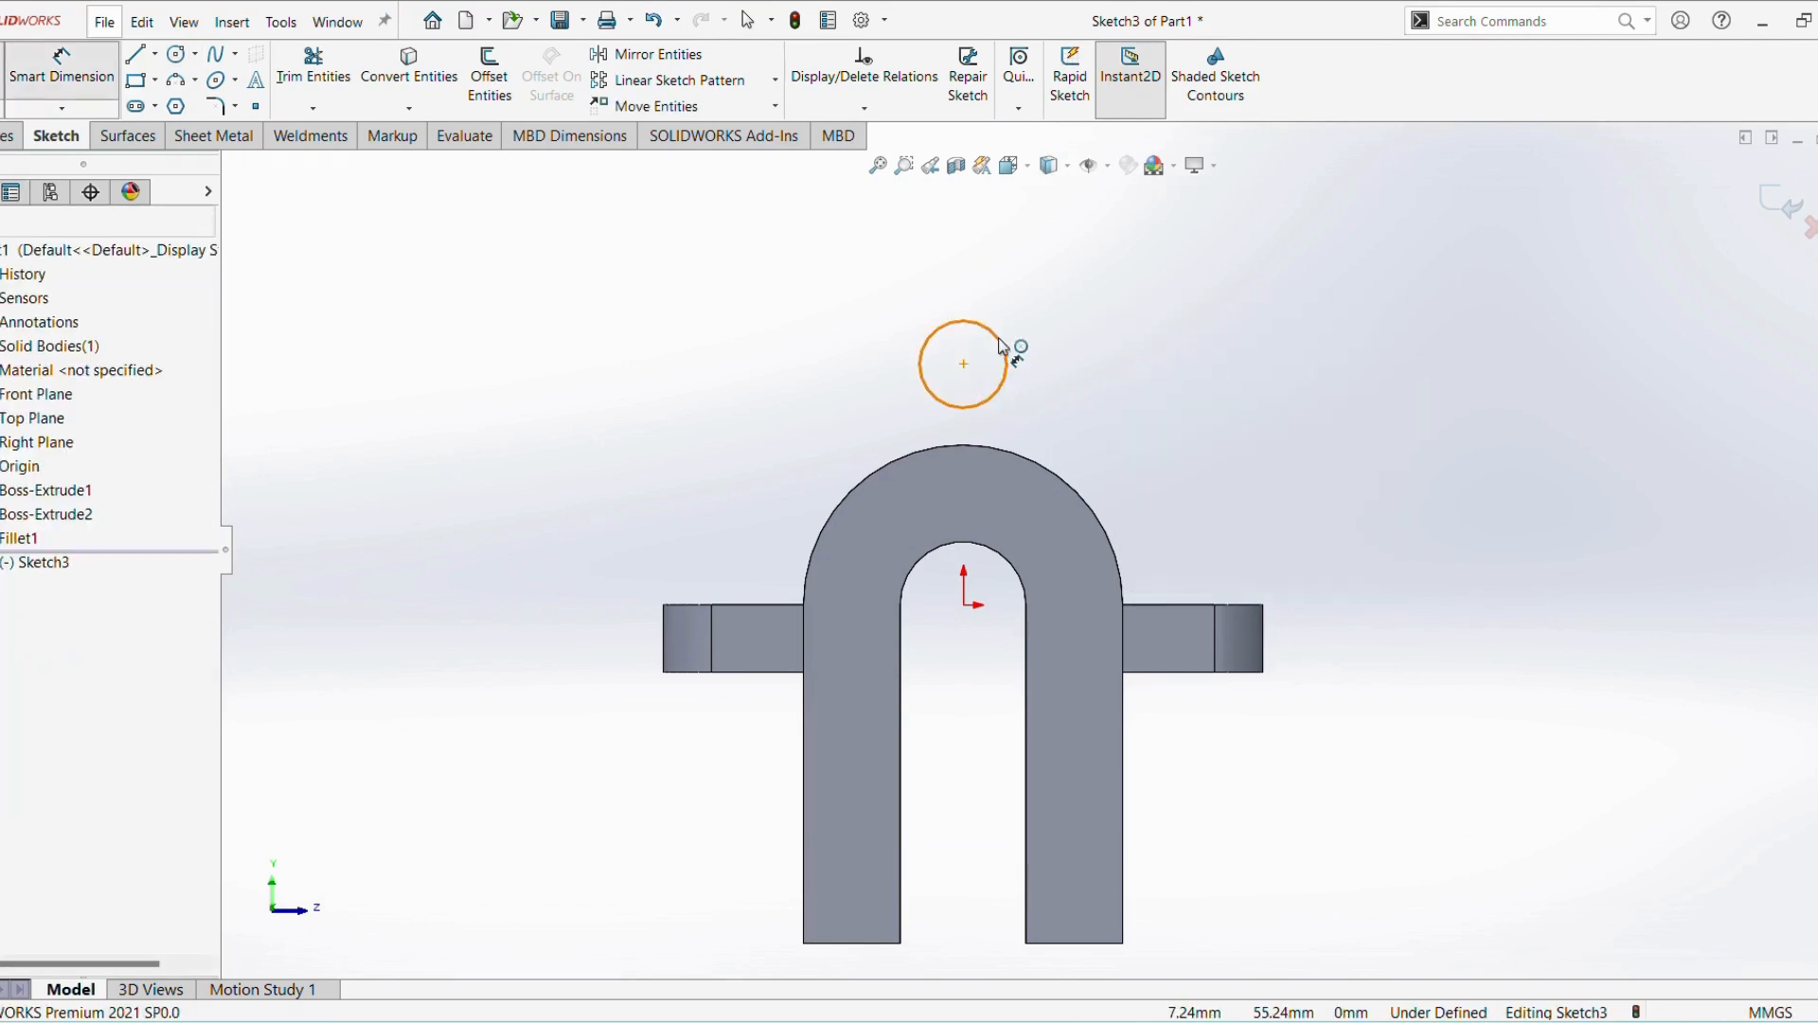
left_click(1002, 345)
left_click(1112, 337)
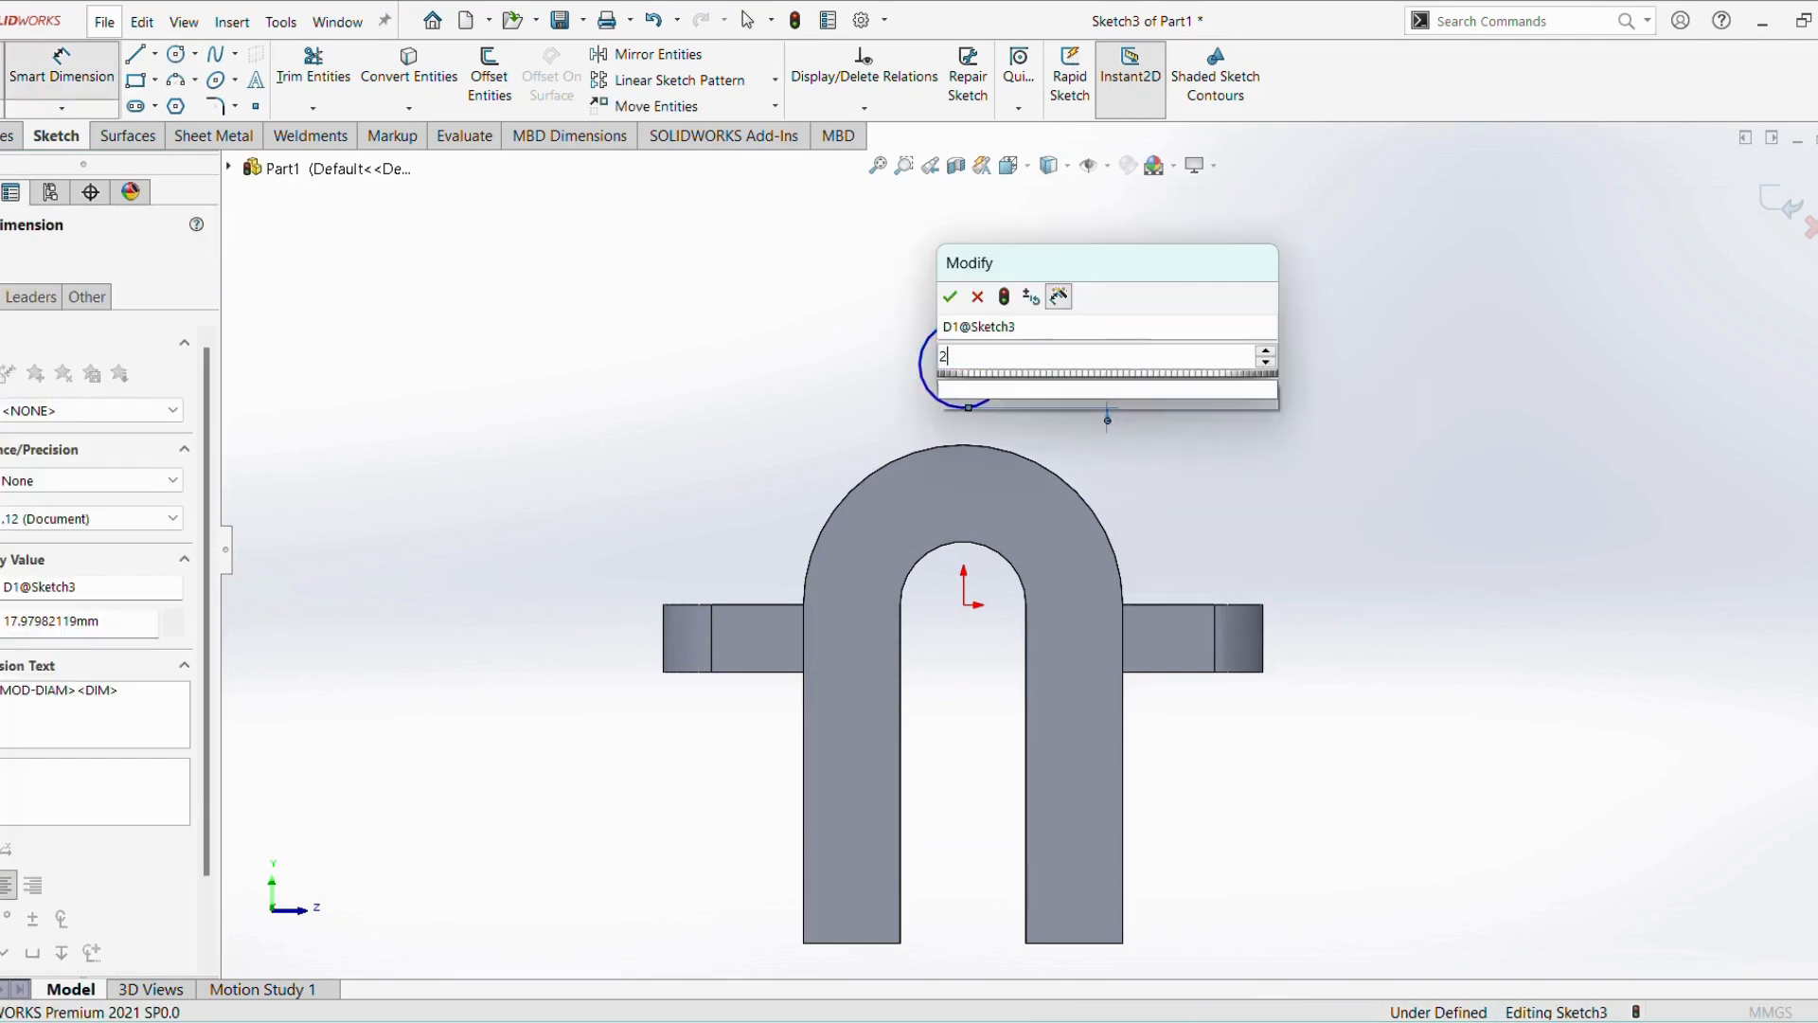
type("20")
key("Return")
Draw vertical lines from both sides of the 20 mm circle down to the arch's outer edge, joined by a horizontal line
scroll(984, 438, "down", 1)
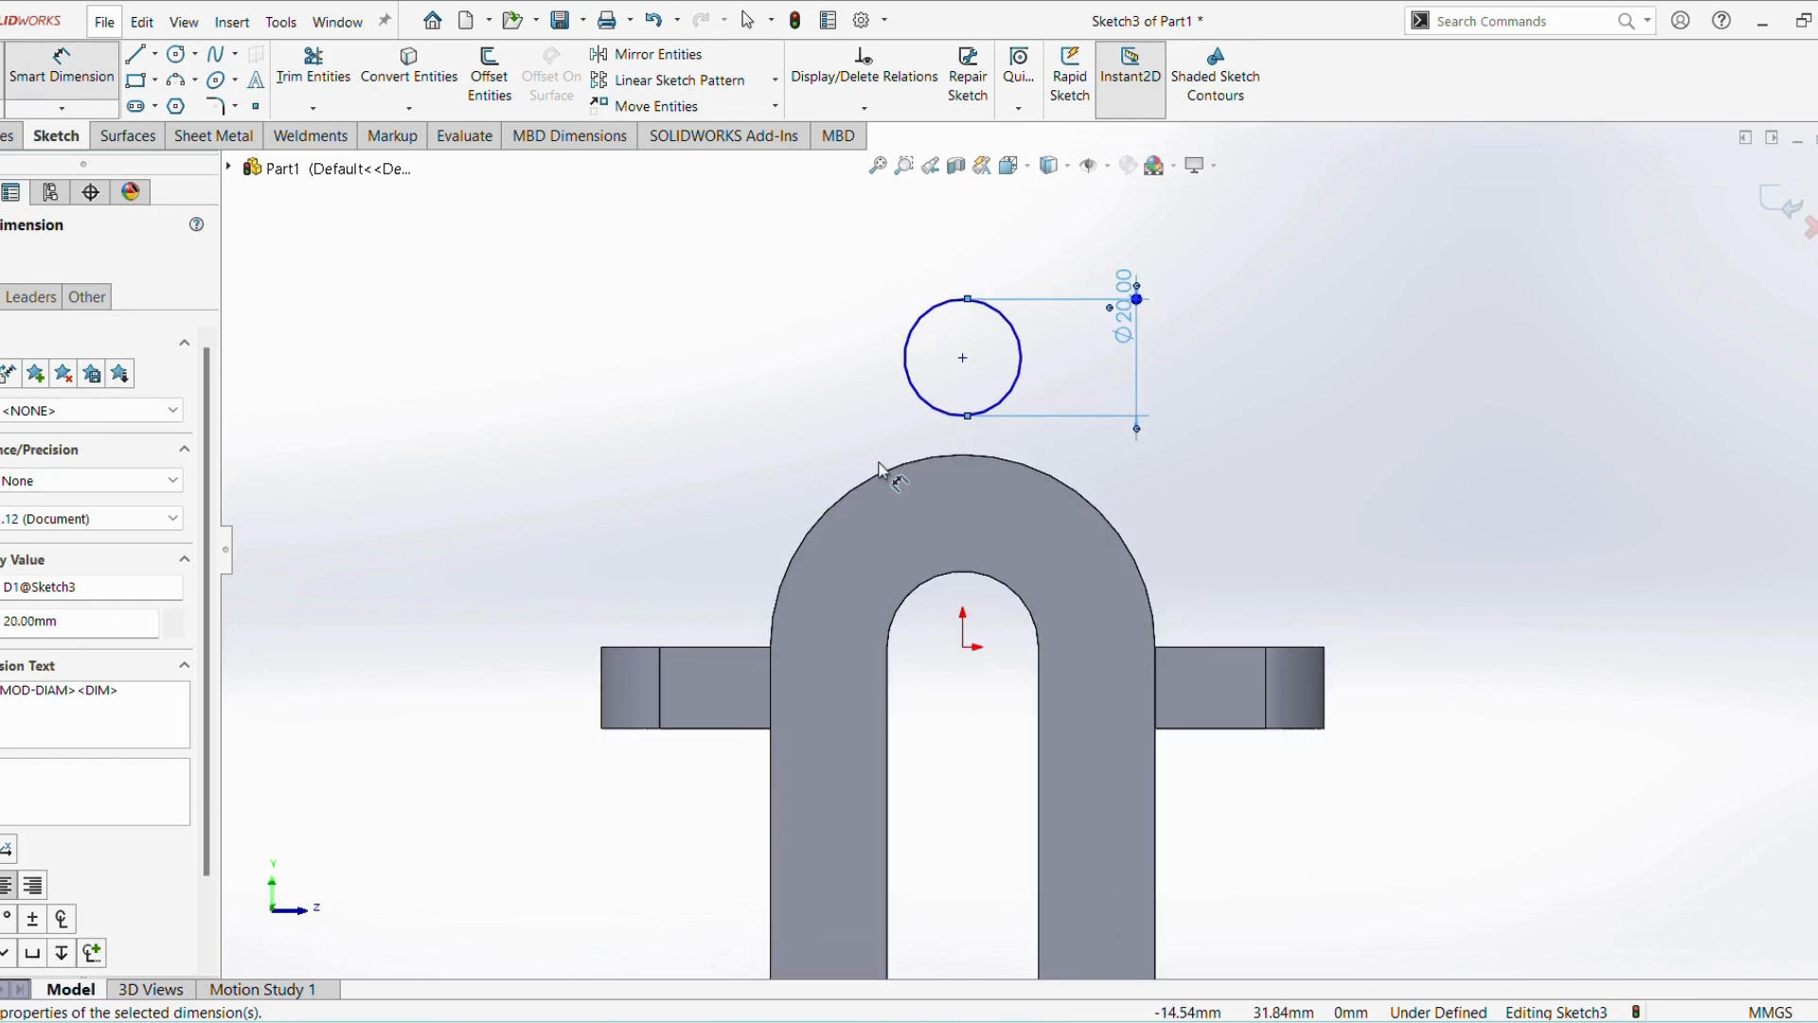
left_click(135, 54)
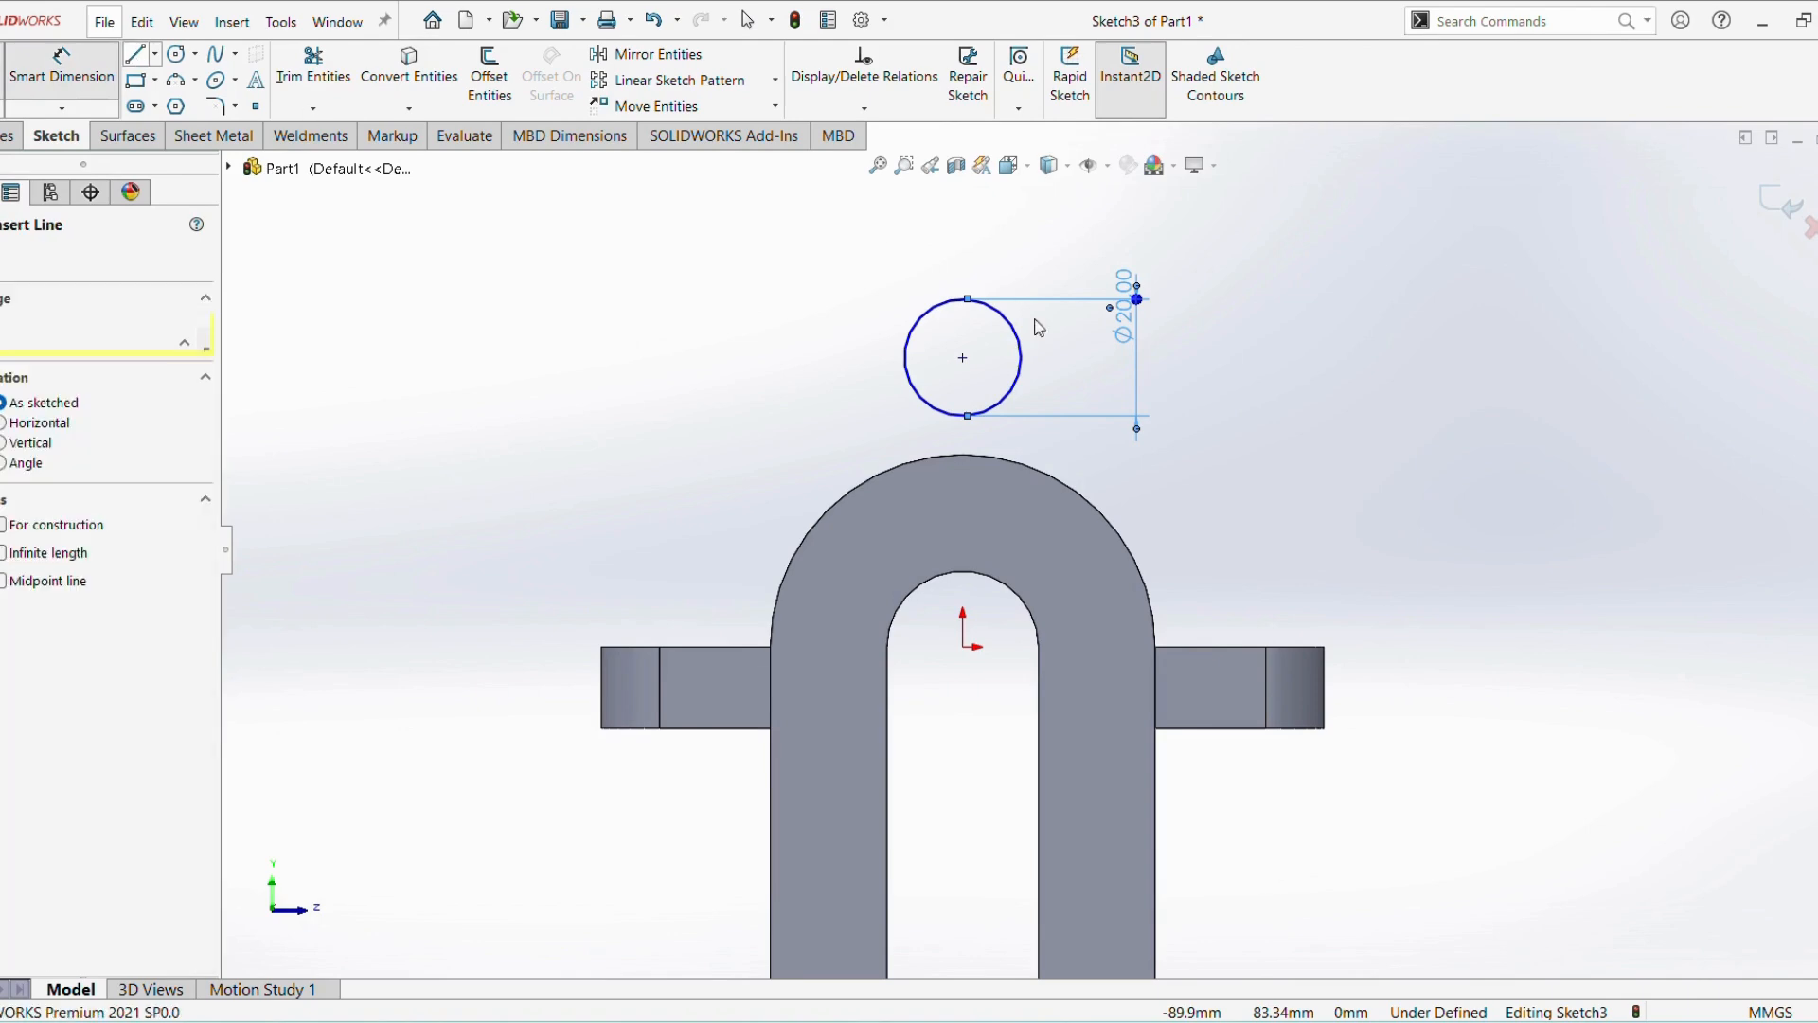
left_click(904, 358)
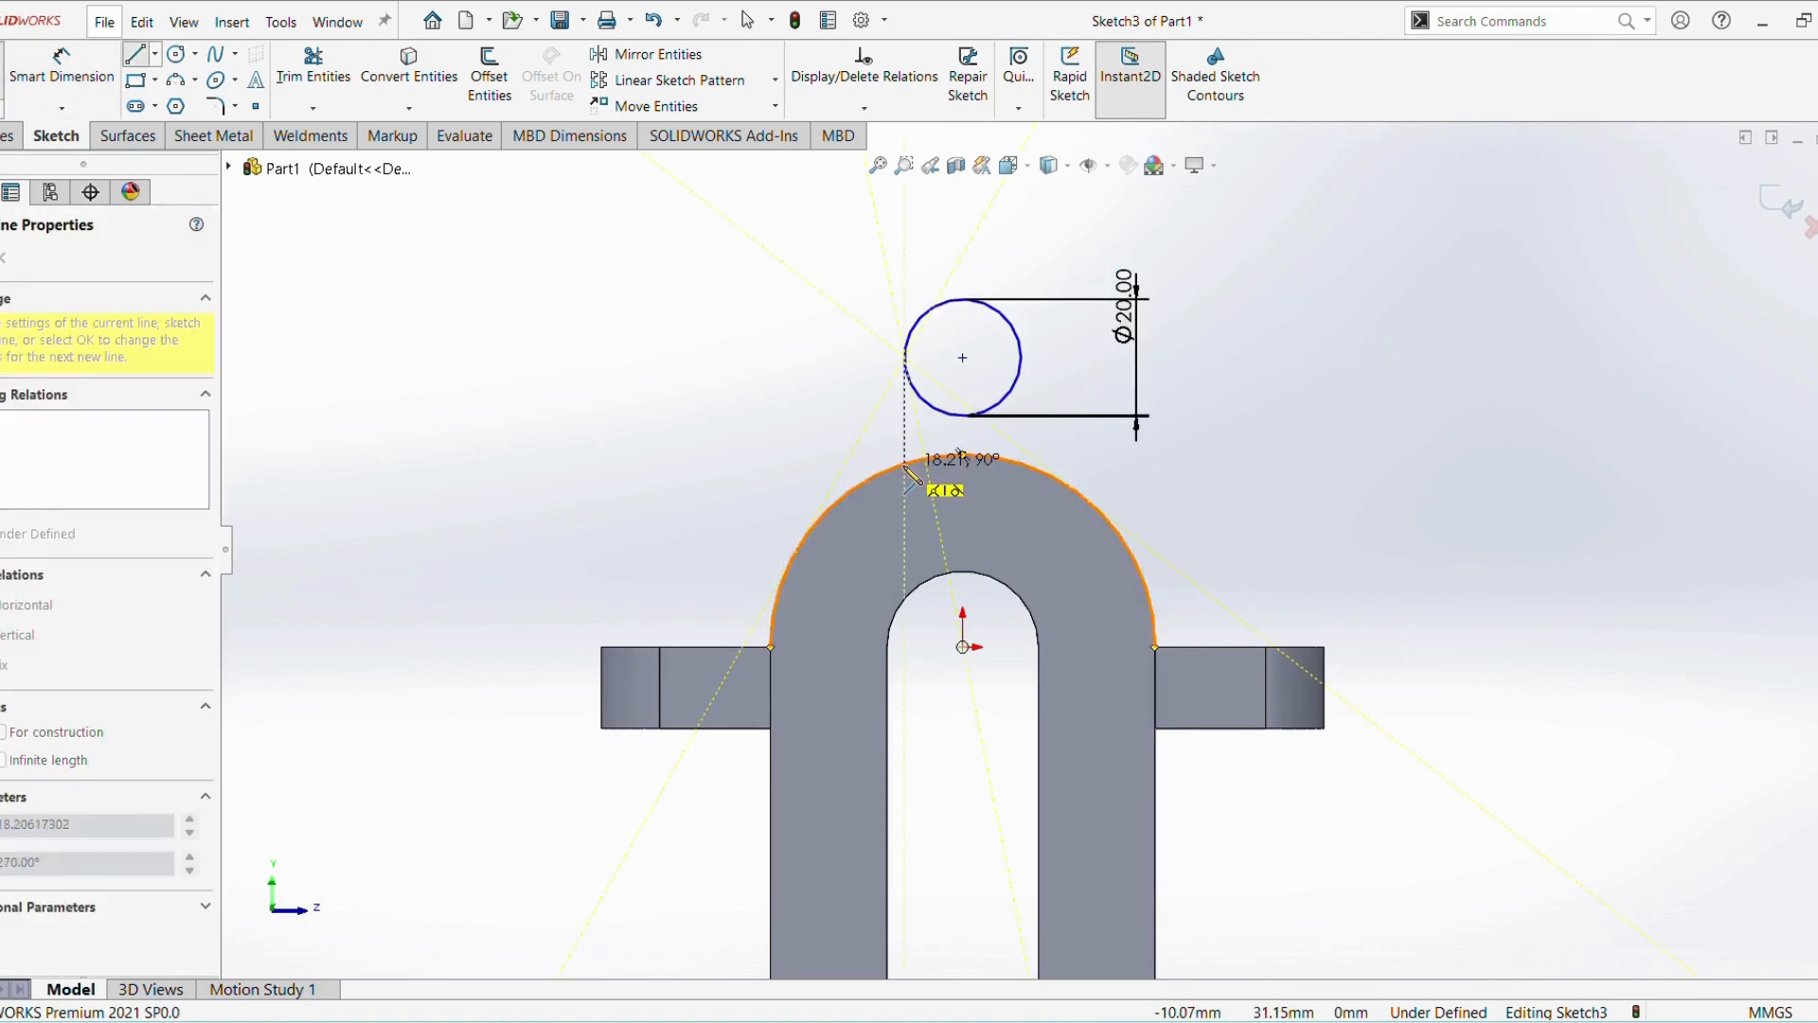
left_click(904, 464)
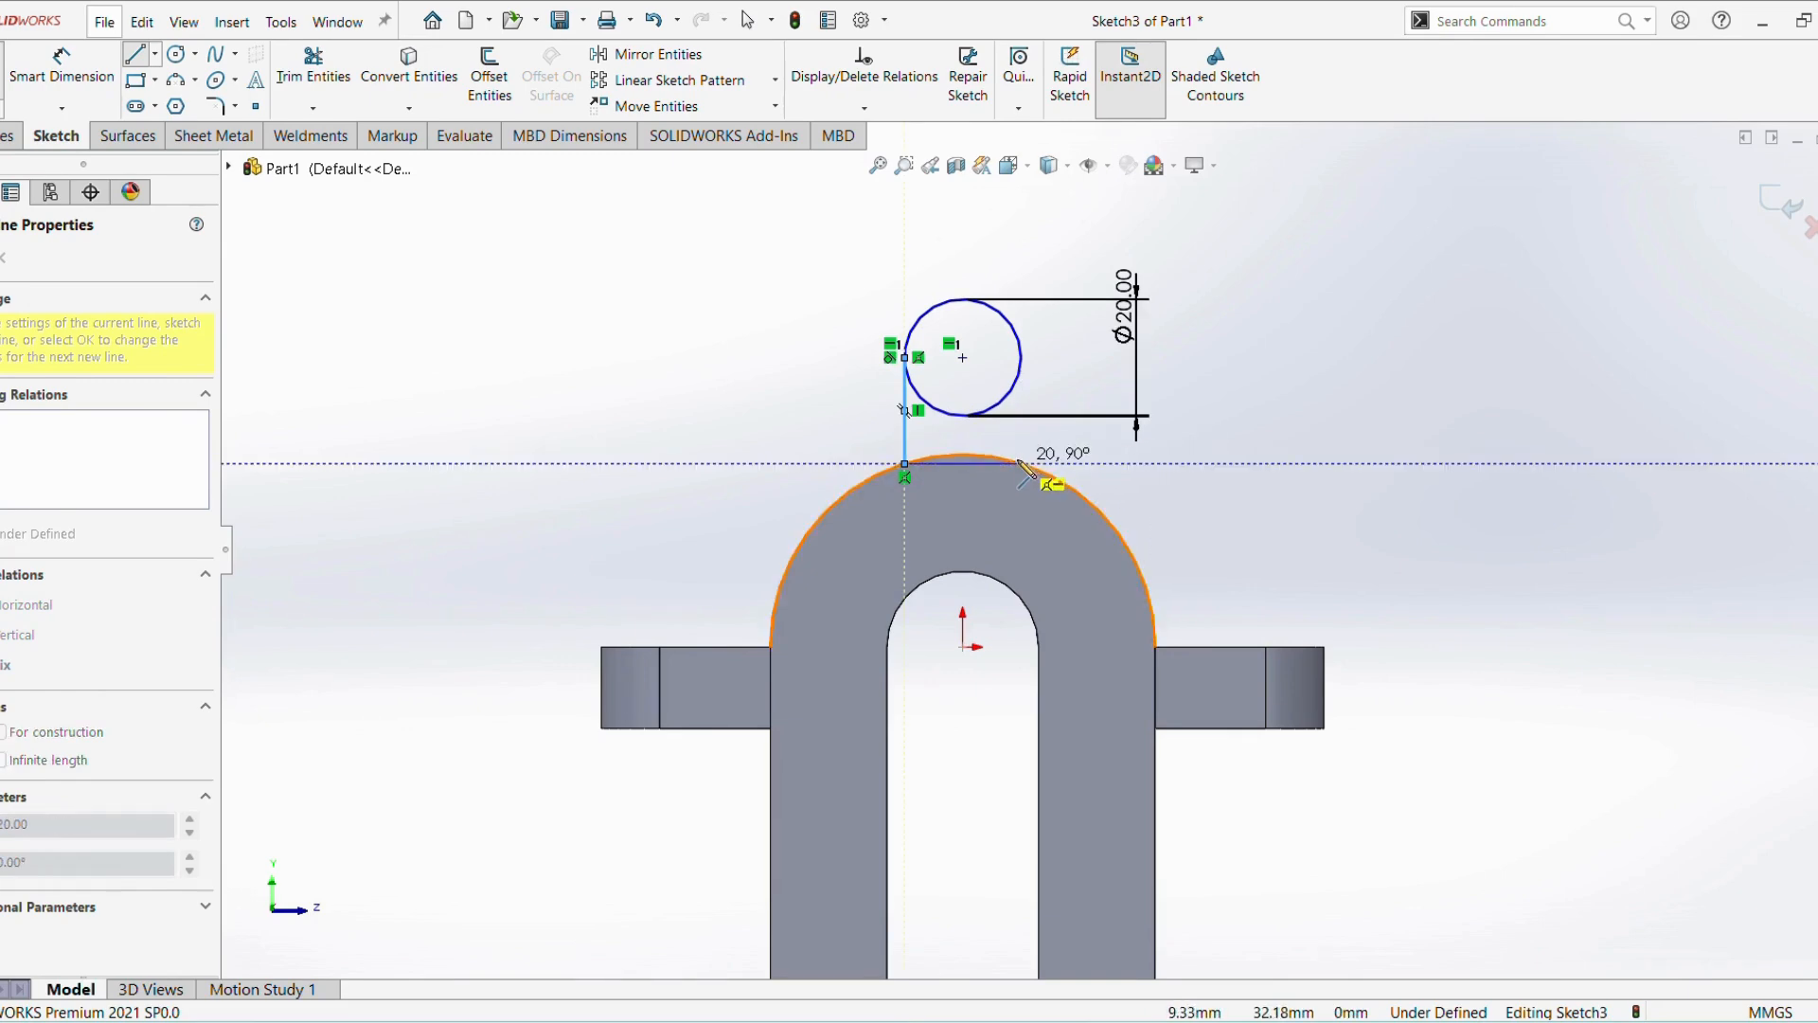
left_click(1020, 464)
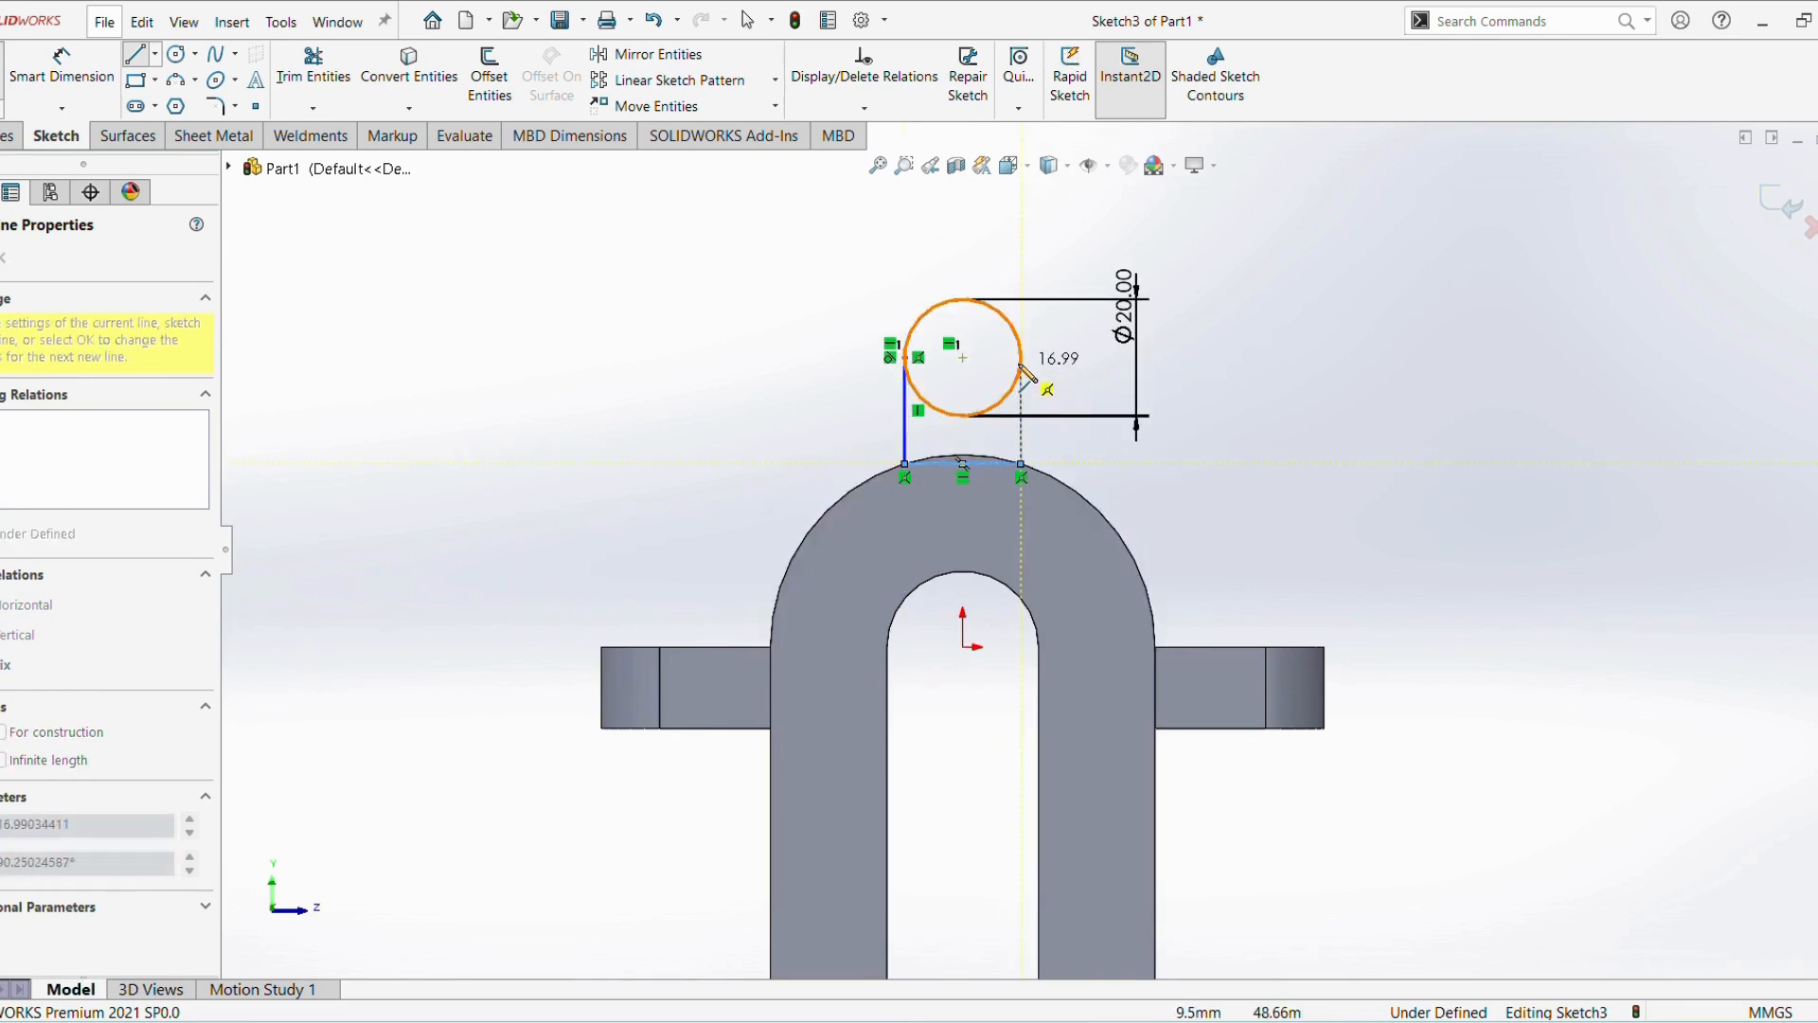
left_click(1164, 491)
key("Escape")
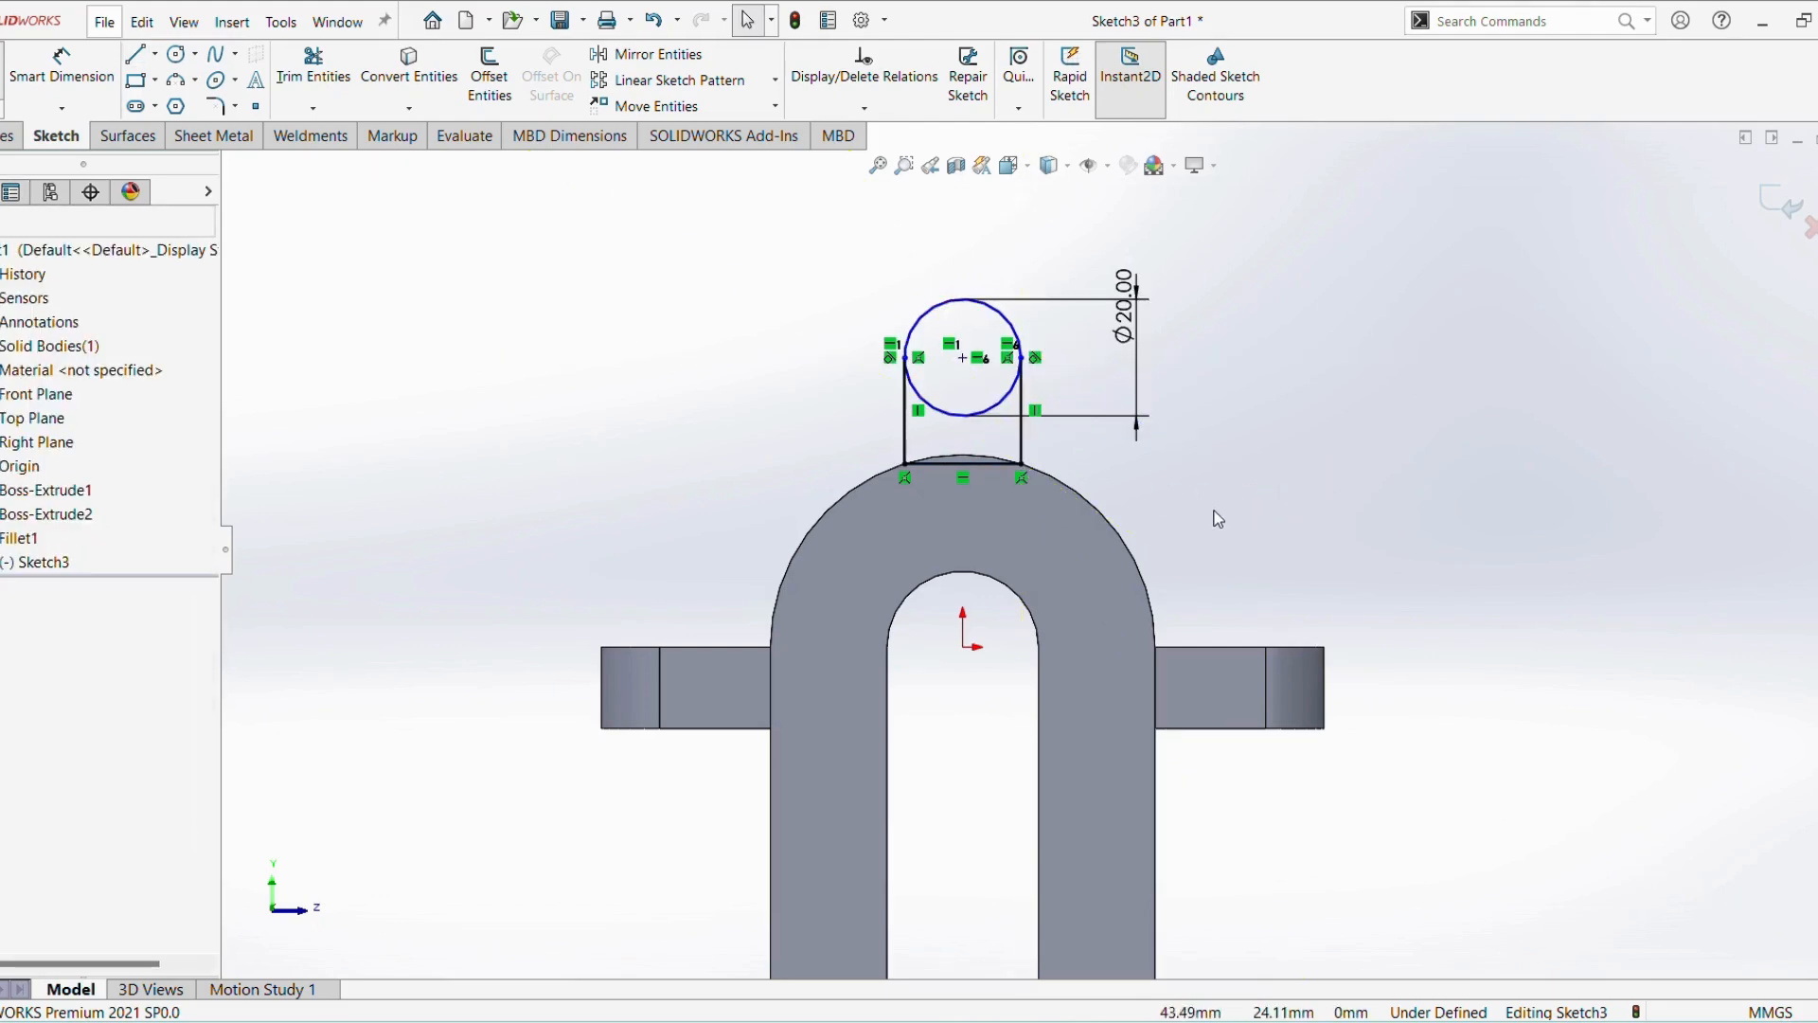
Trim away the horizontal line joining the lower ends of the two vertical lines
left_click(314, 67)
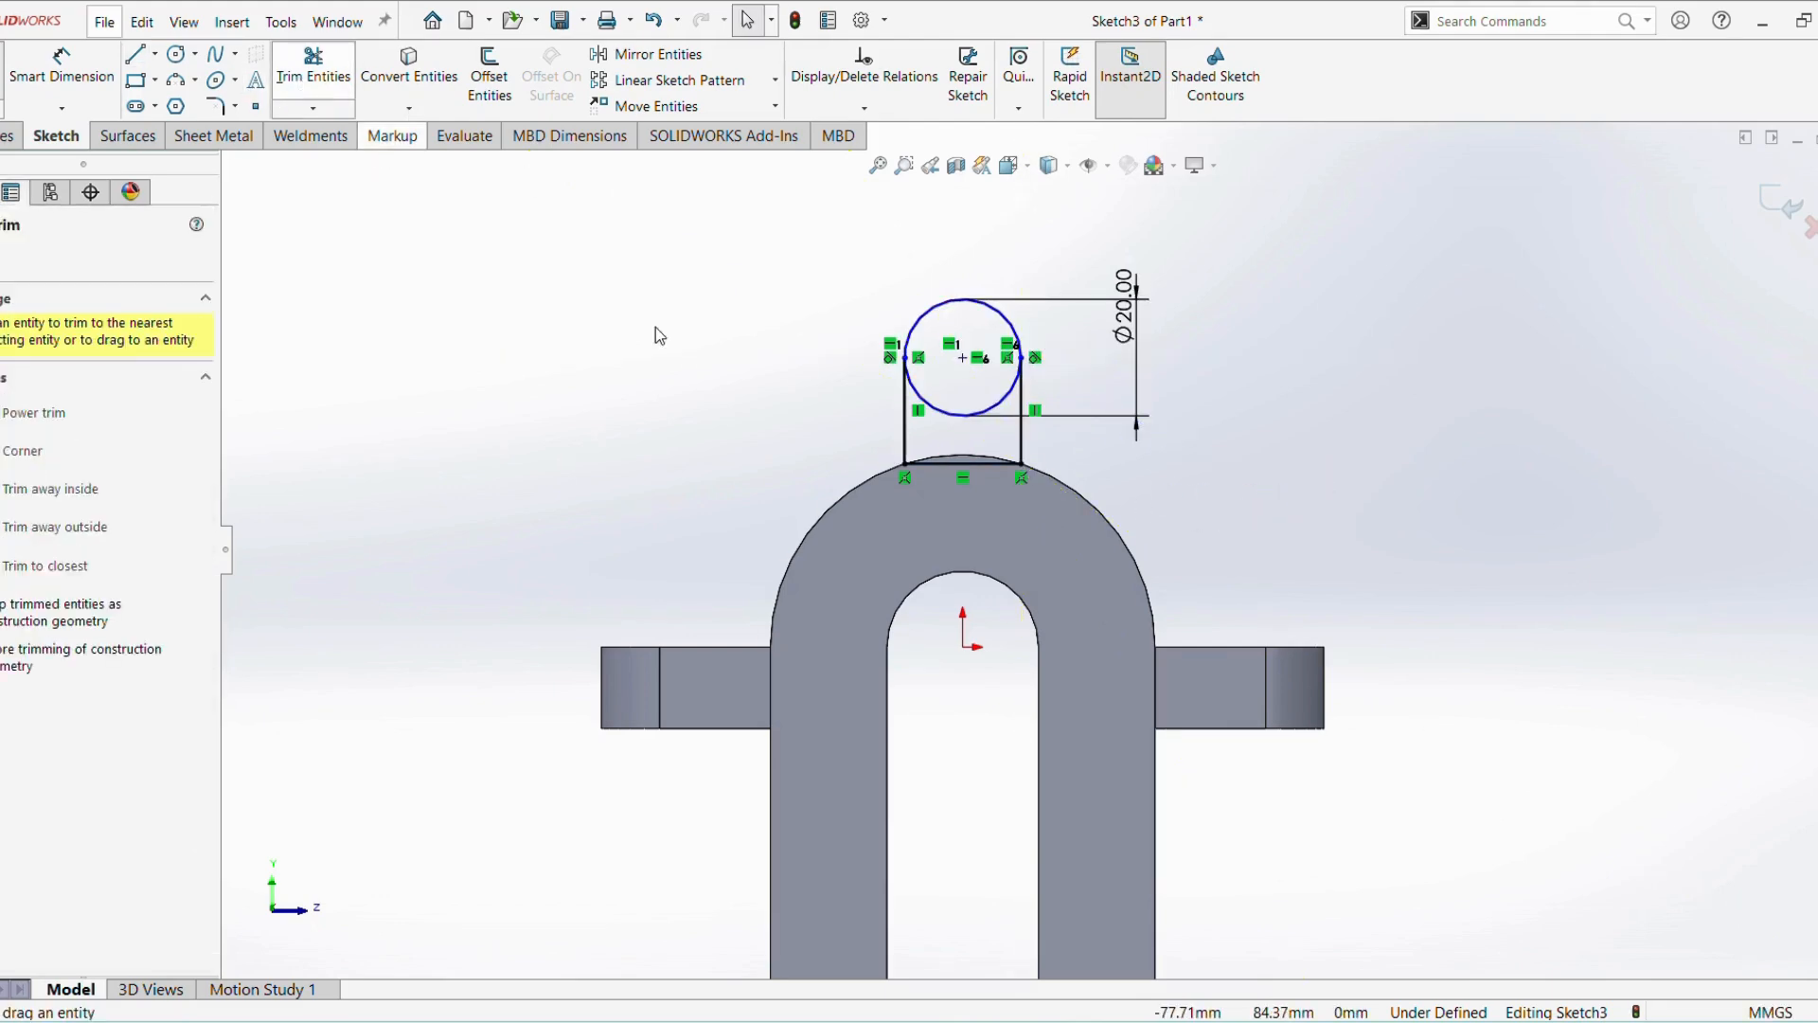
left_click(967, 464)
scroll(991, 474, "down", 2)
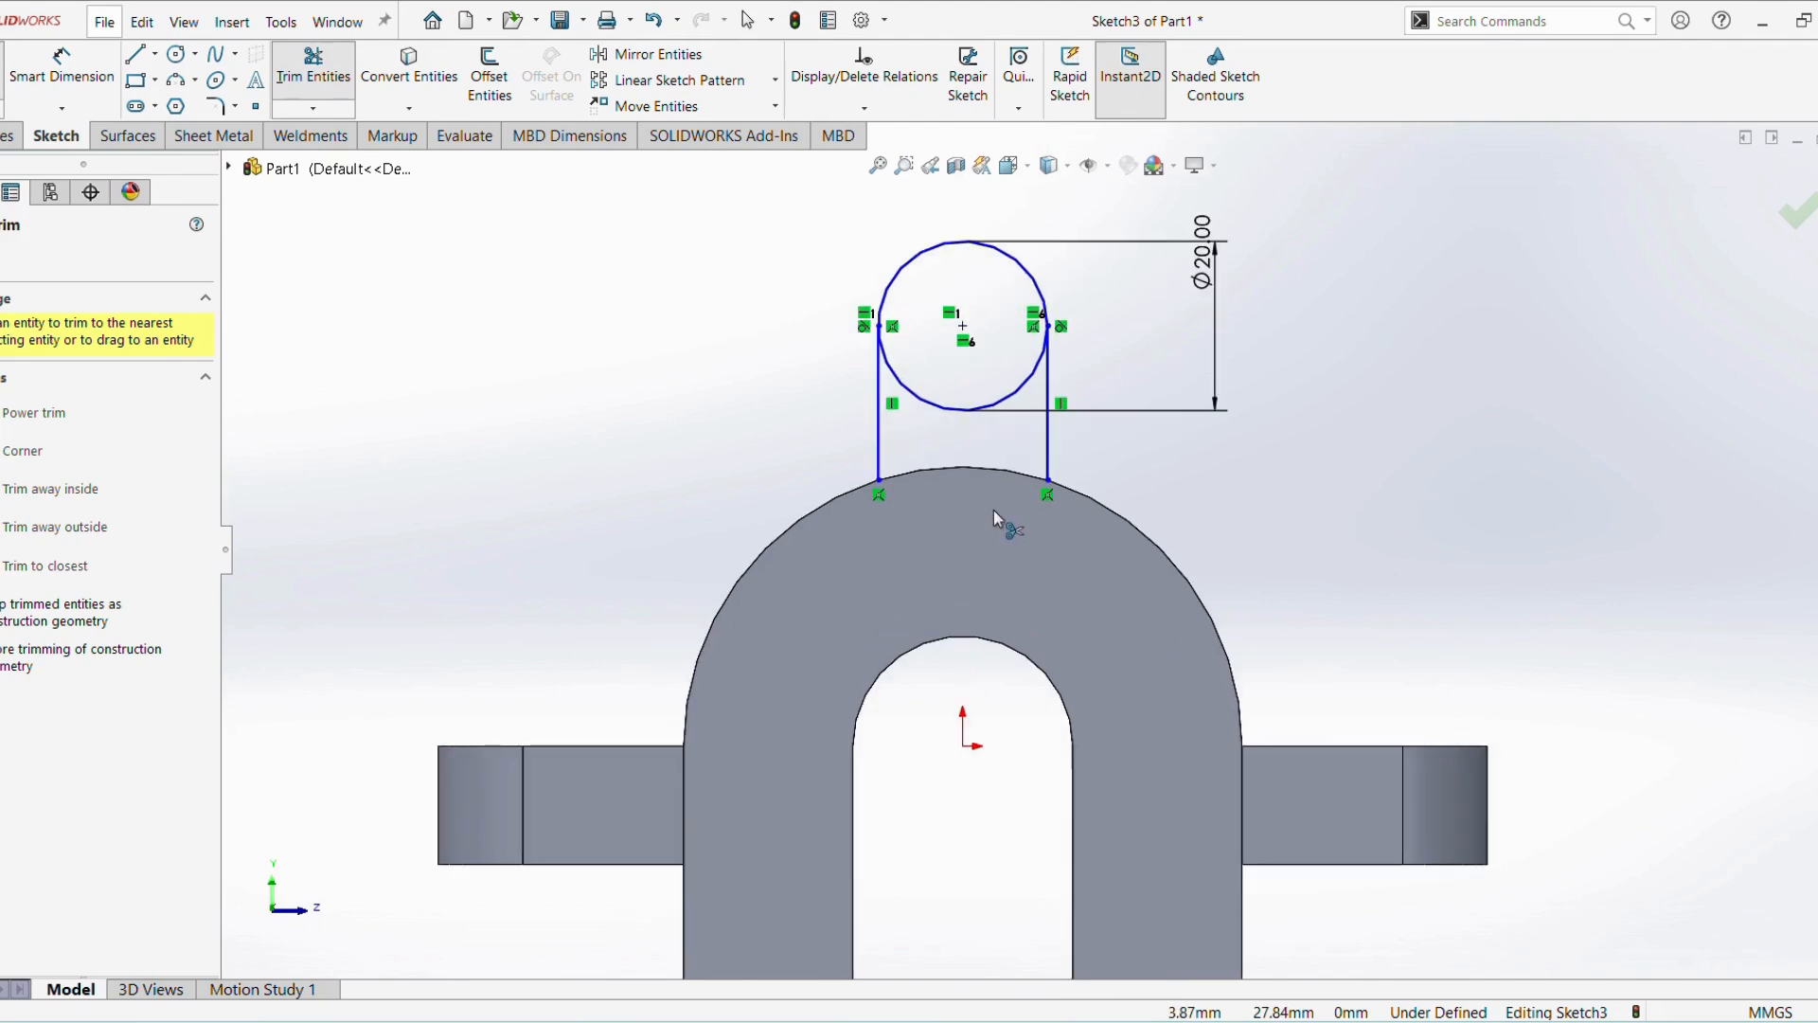
Convert the arch's outer edge into the sketch and trim away its portions outside the lug and the circle's lower half
left_click(409, 67)
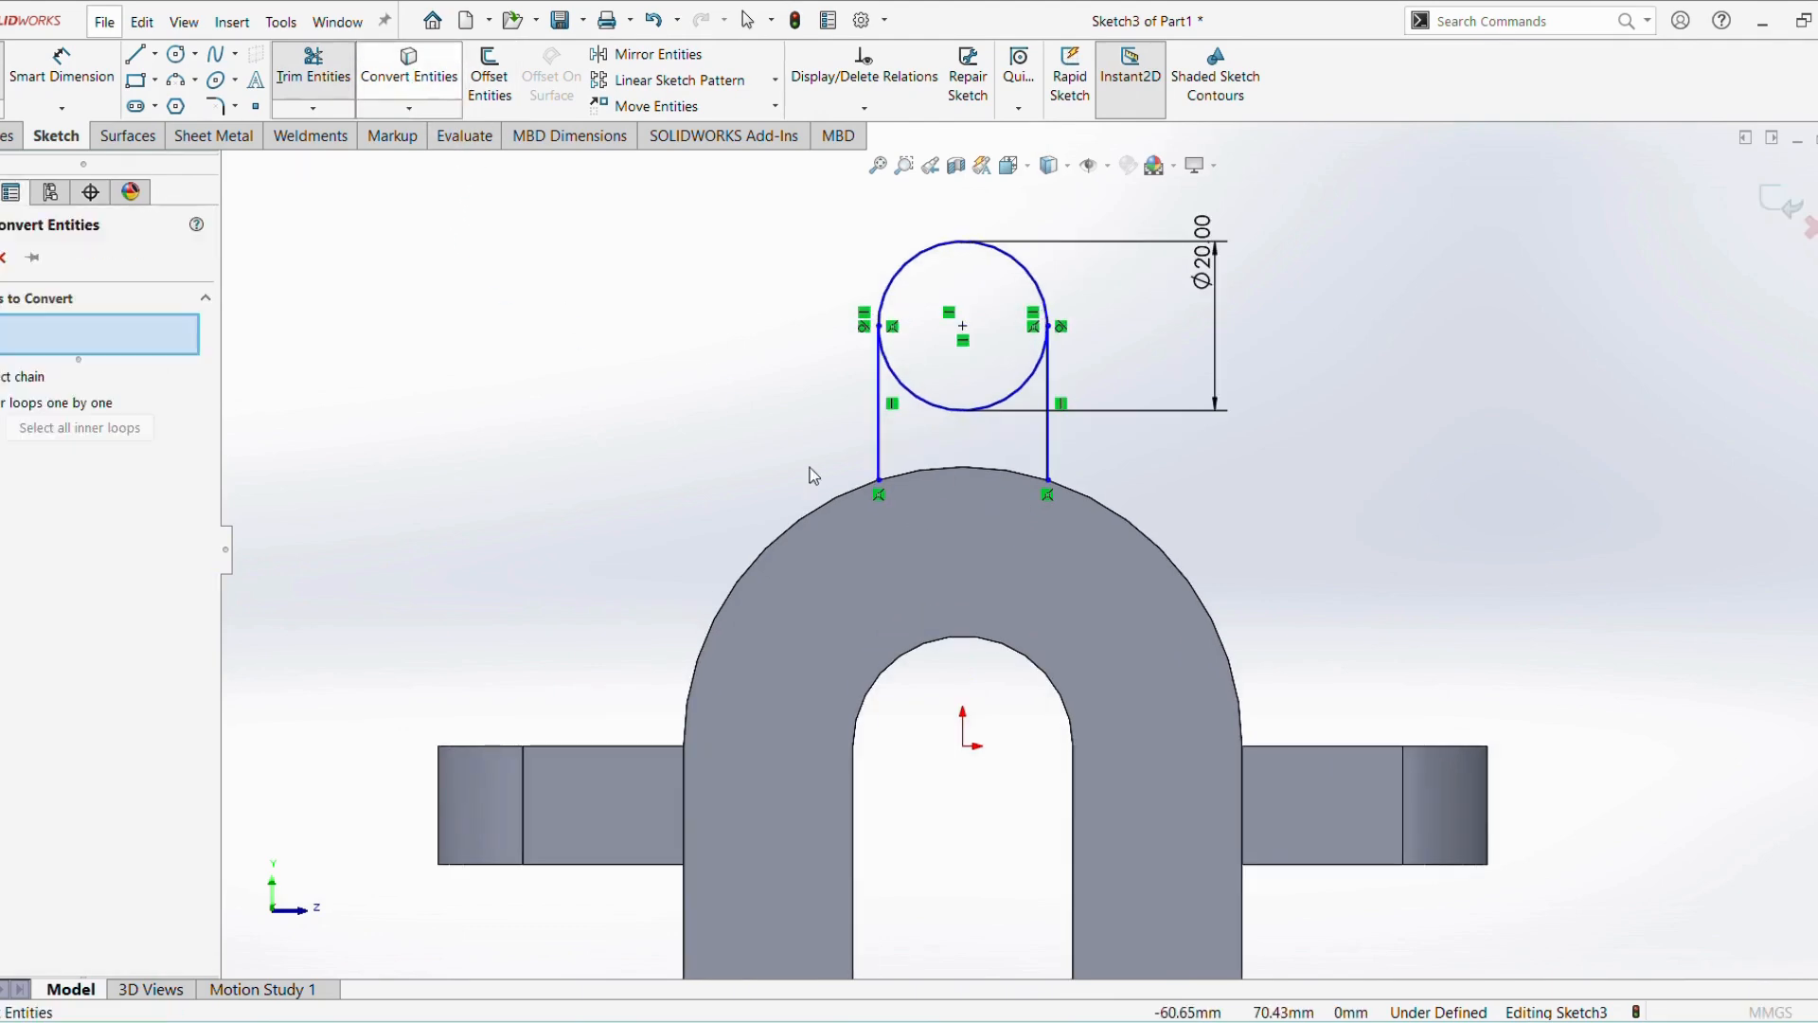
left_click(818, 509)
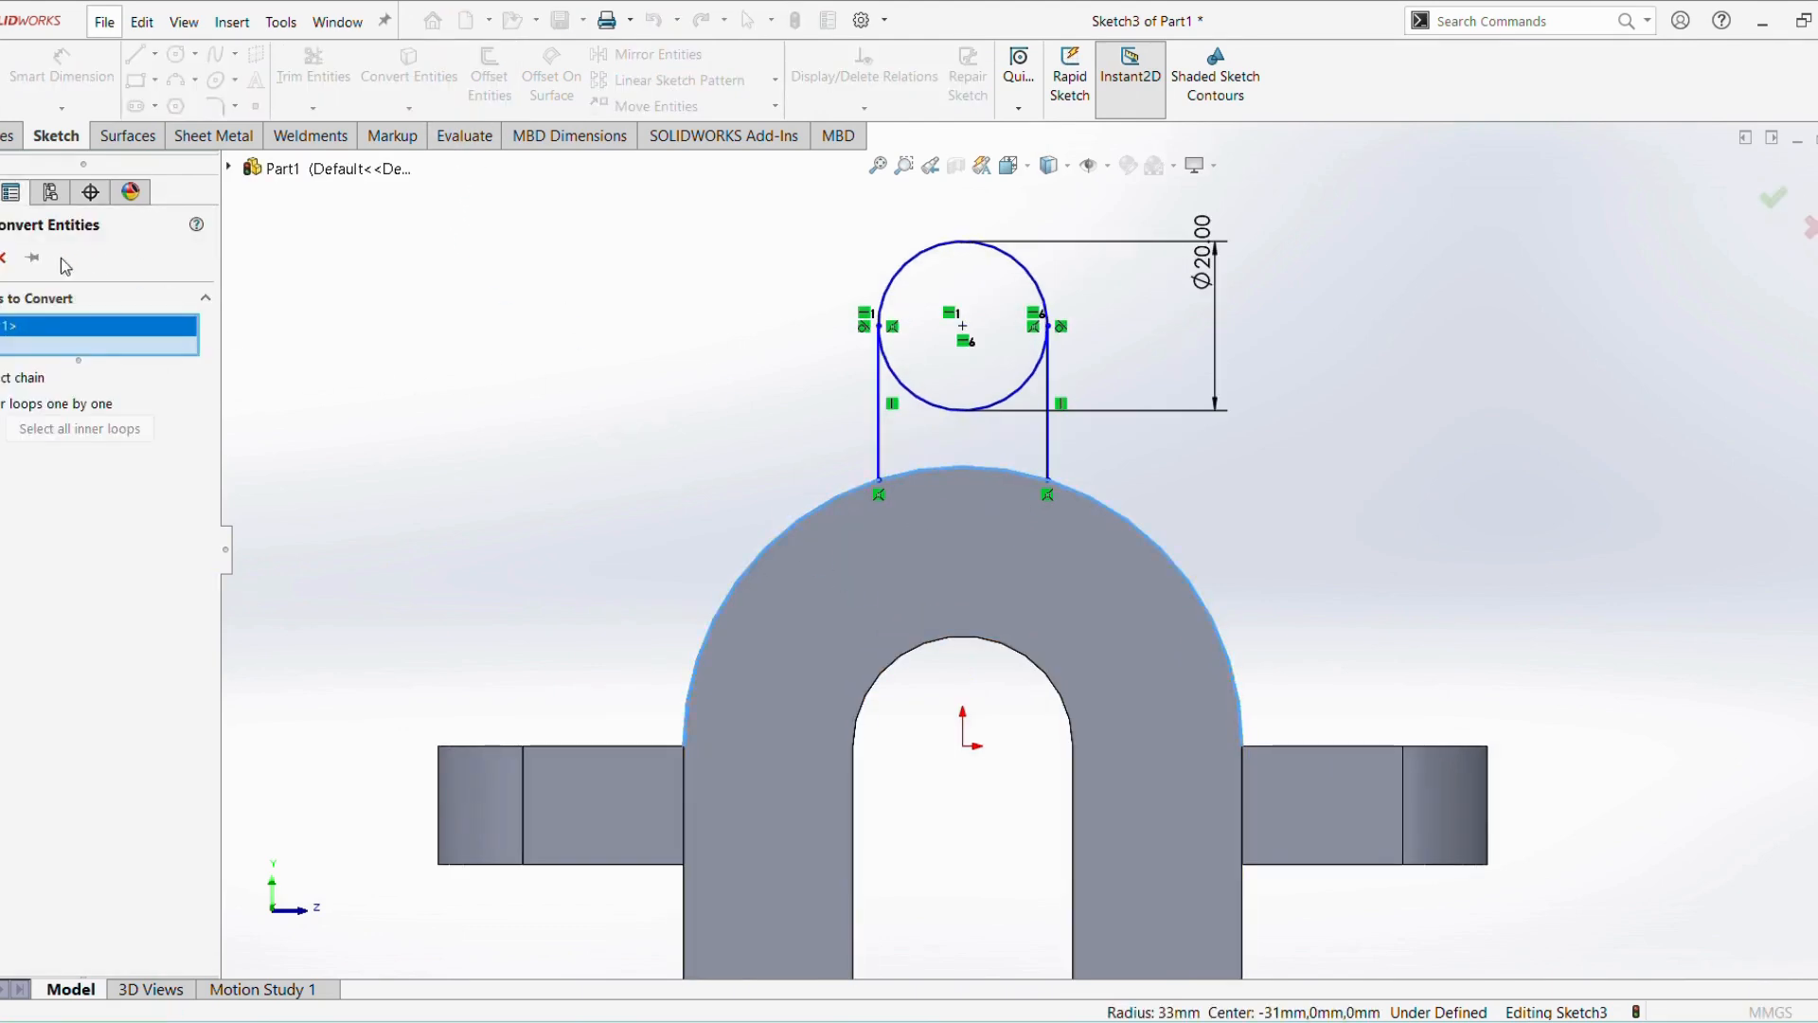
key("Return")
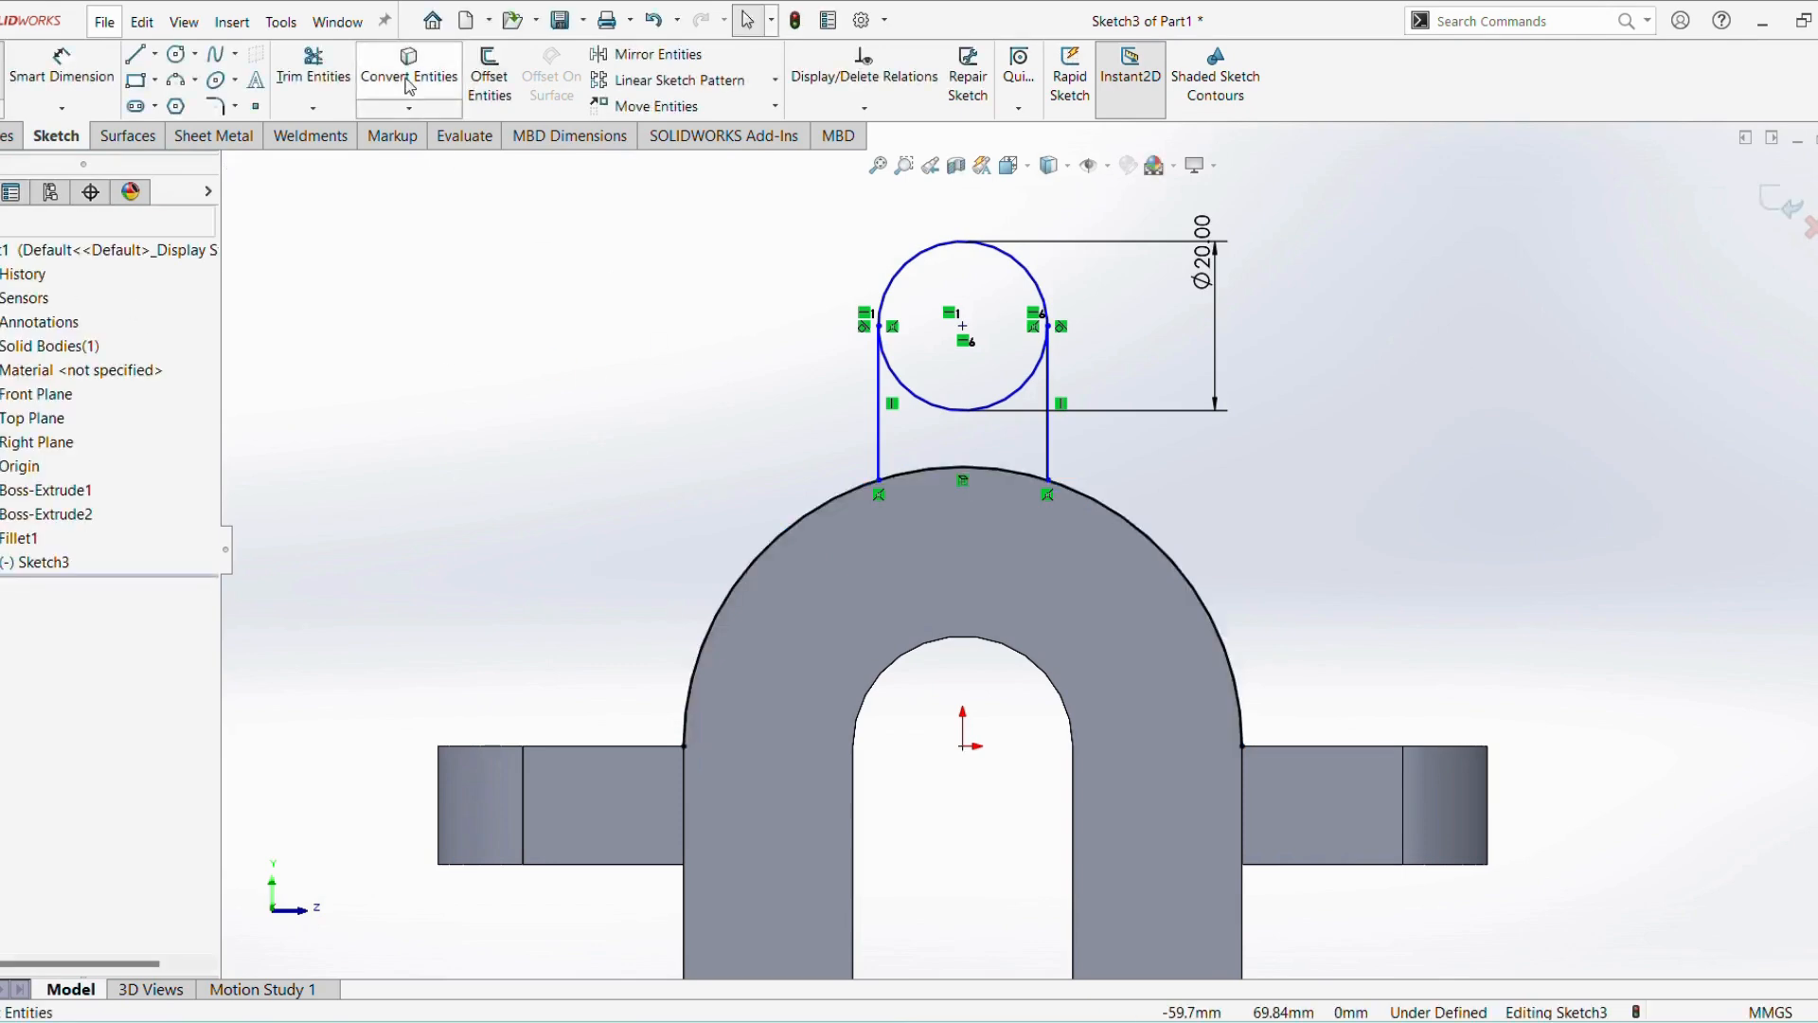
left_click(314, 66)
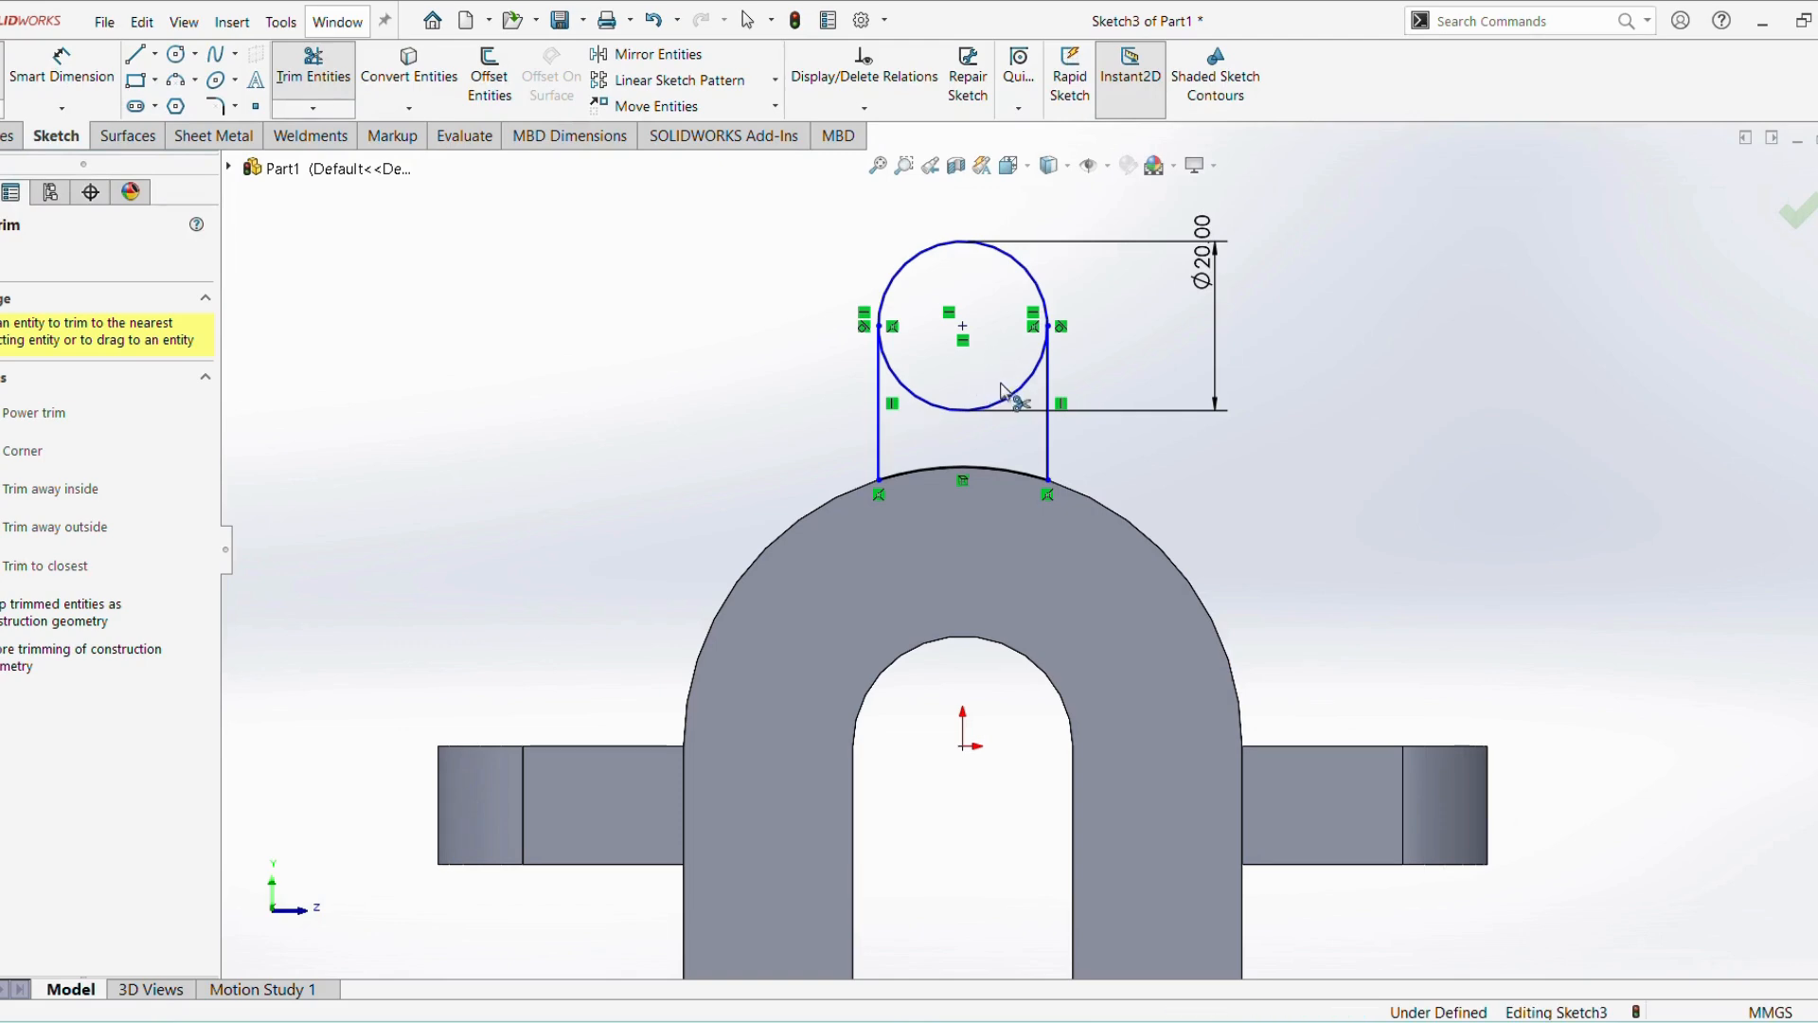
left_click(1027, 395)
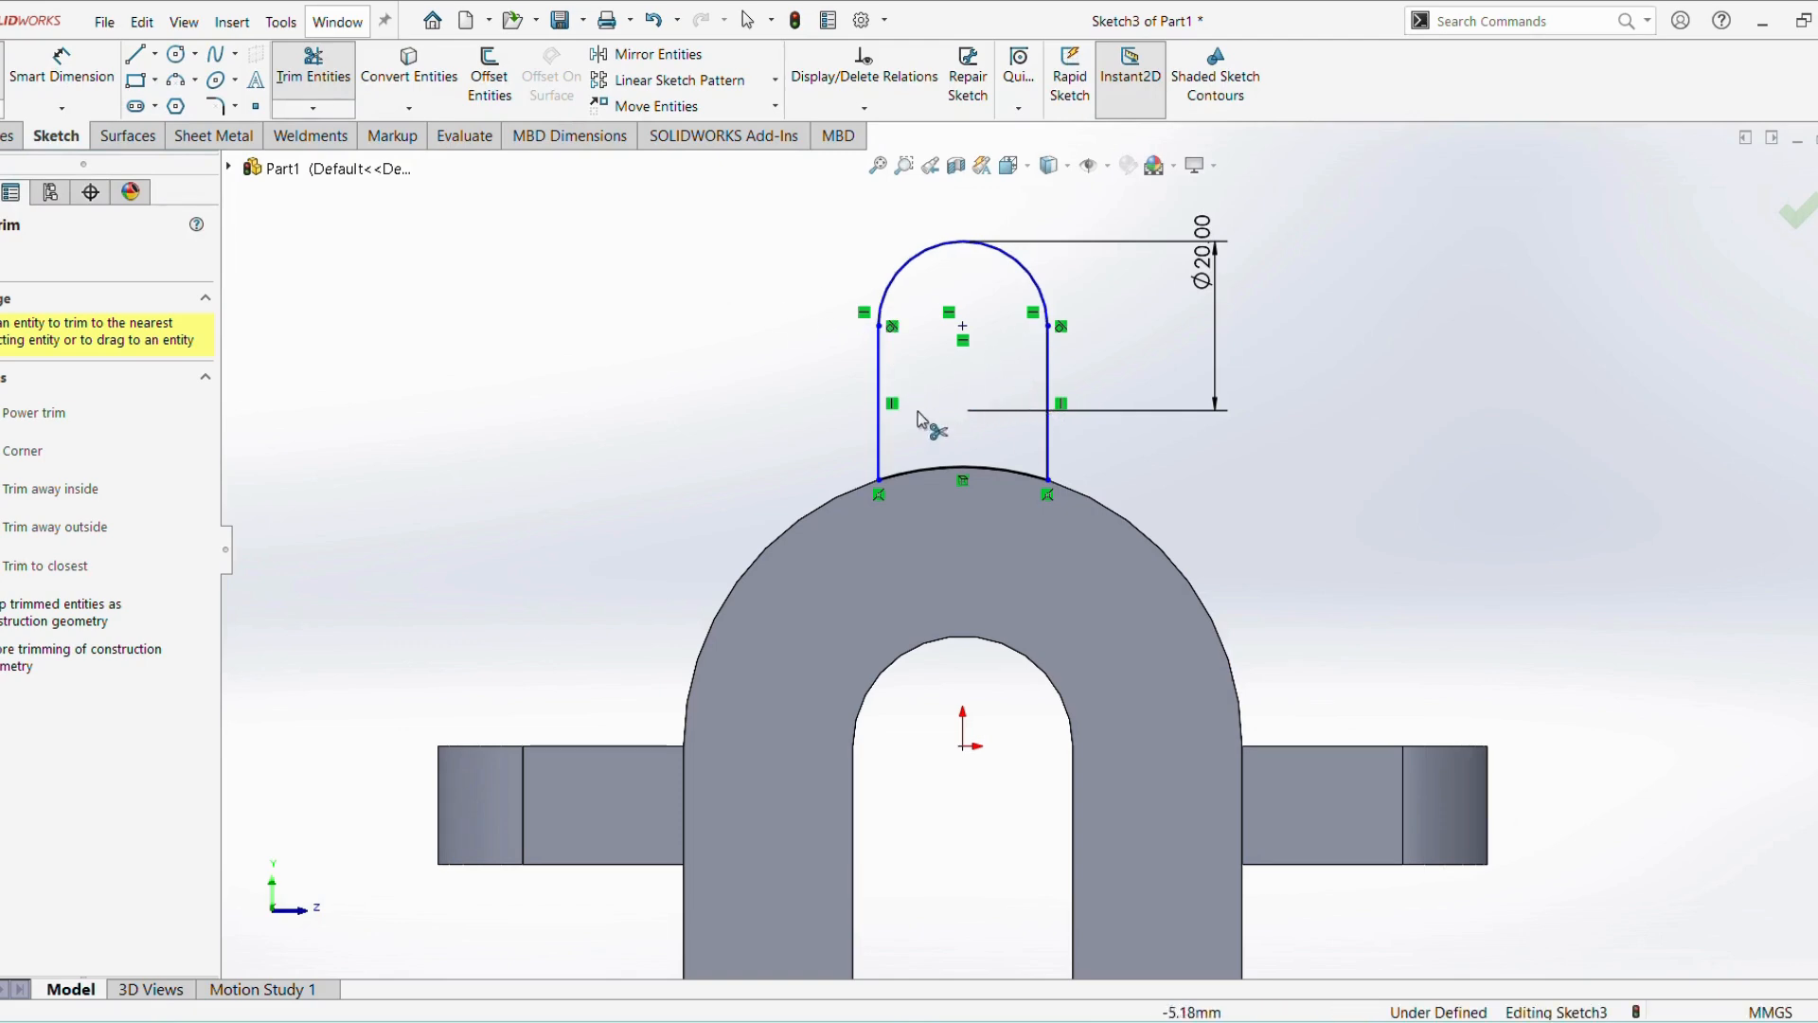
Sketch a hole circle concentric with the lug's rounded top and dimension its diameter as 10 mm
left_click(175, 57)
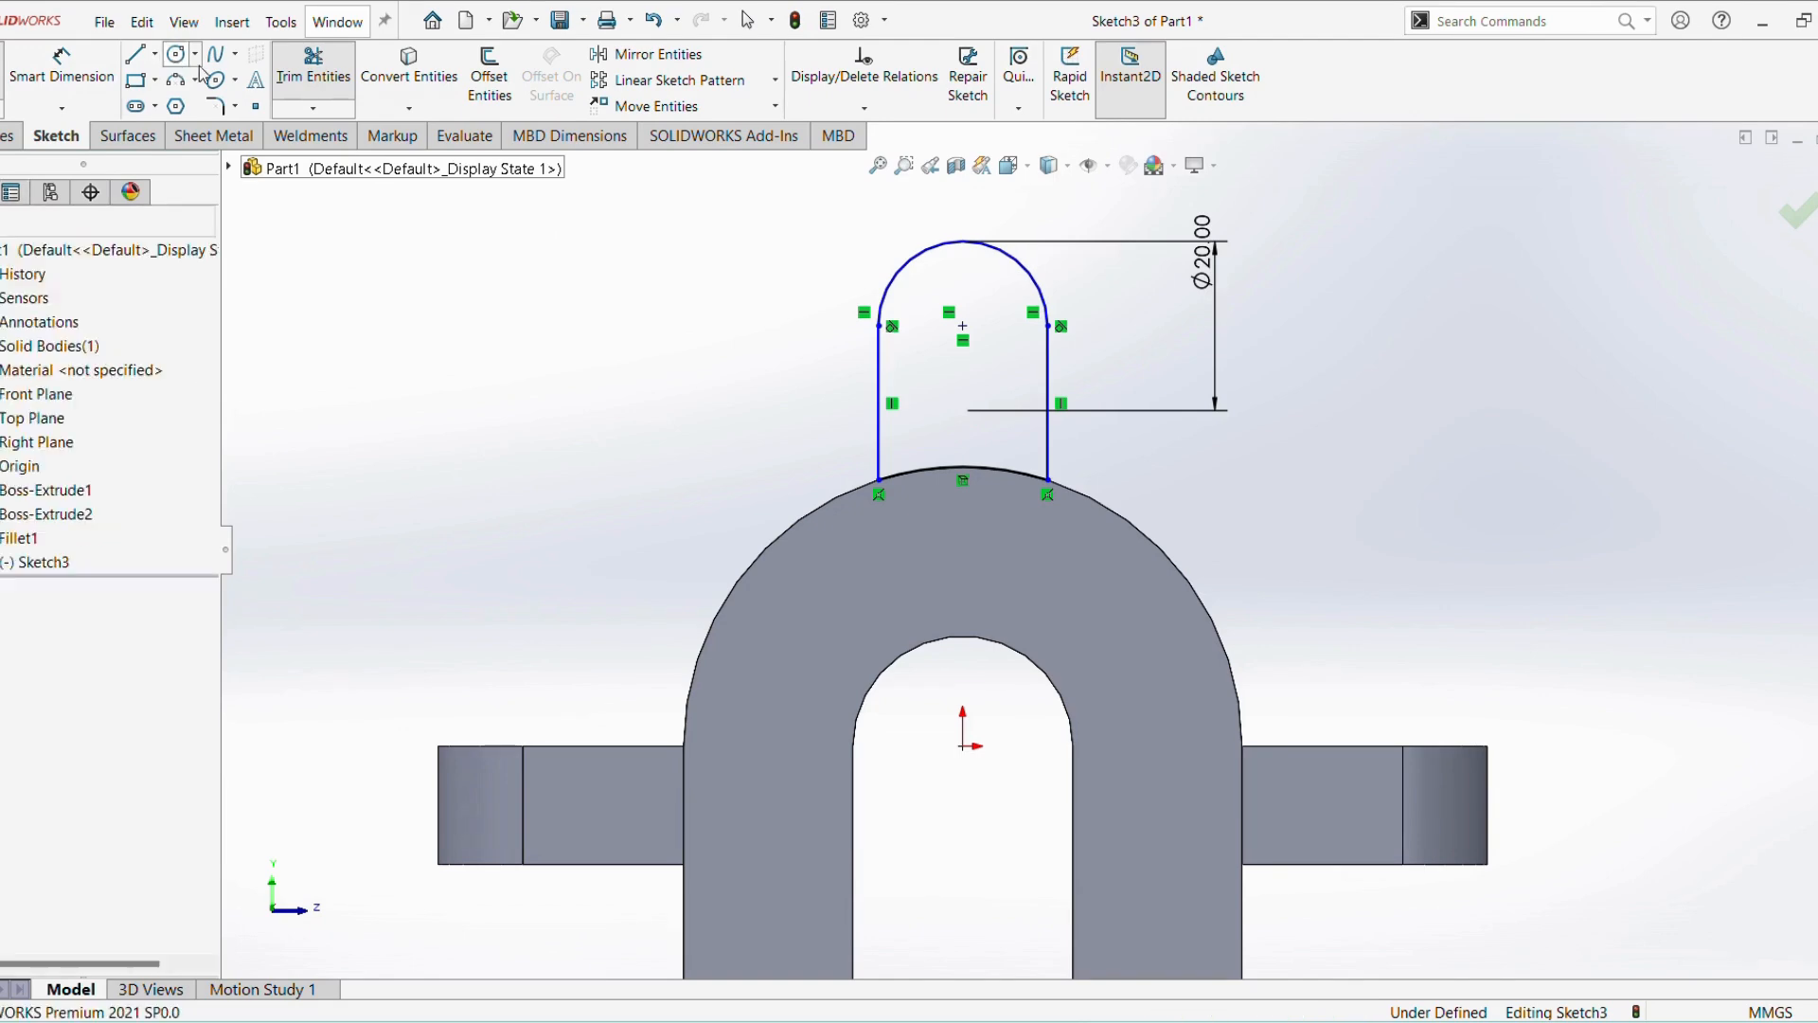
left_click(963, 327)
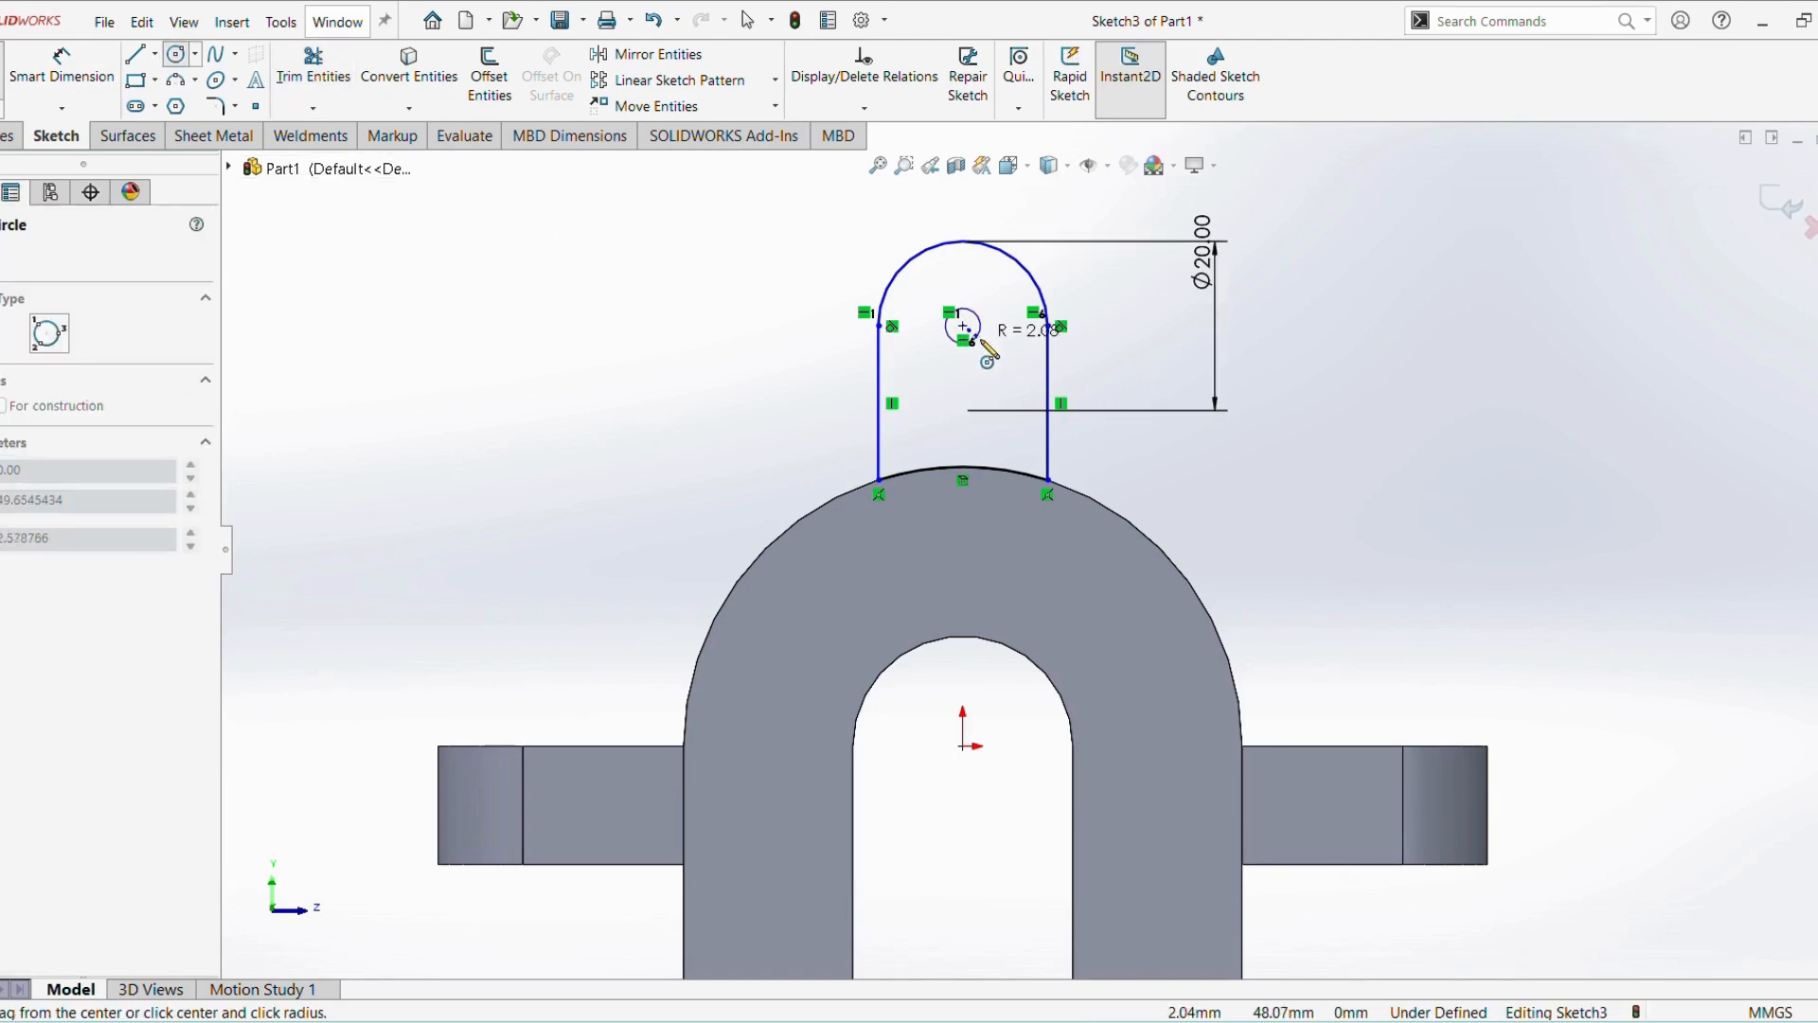
left_click(984, 347)
left_click(749, 20)
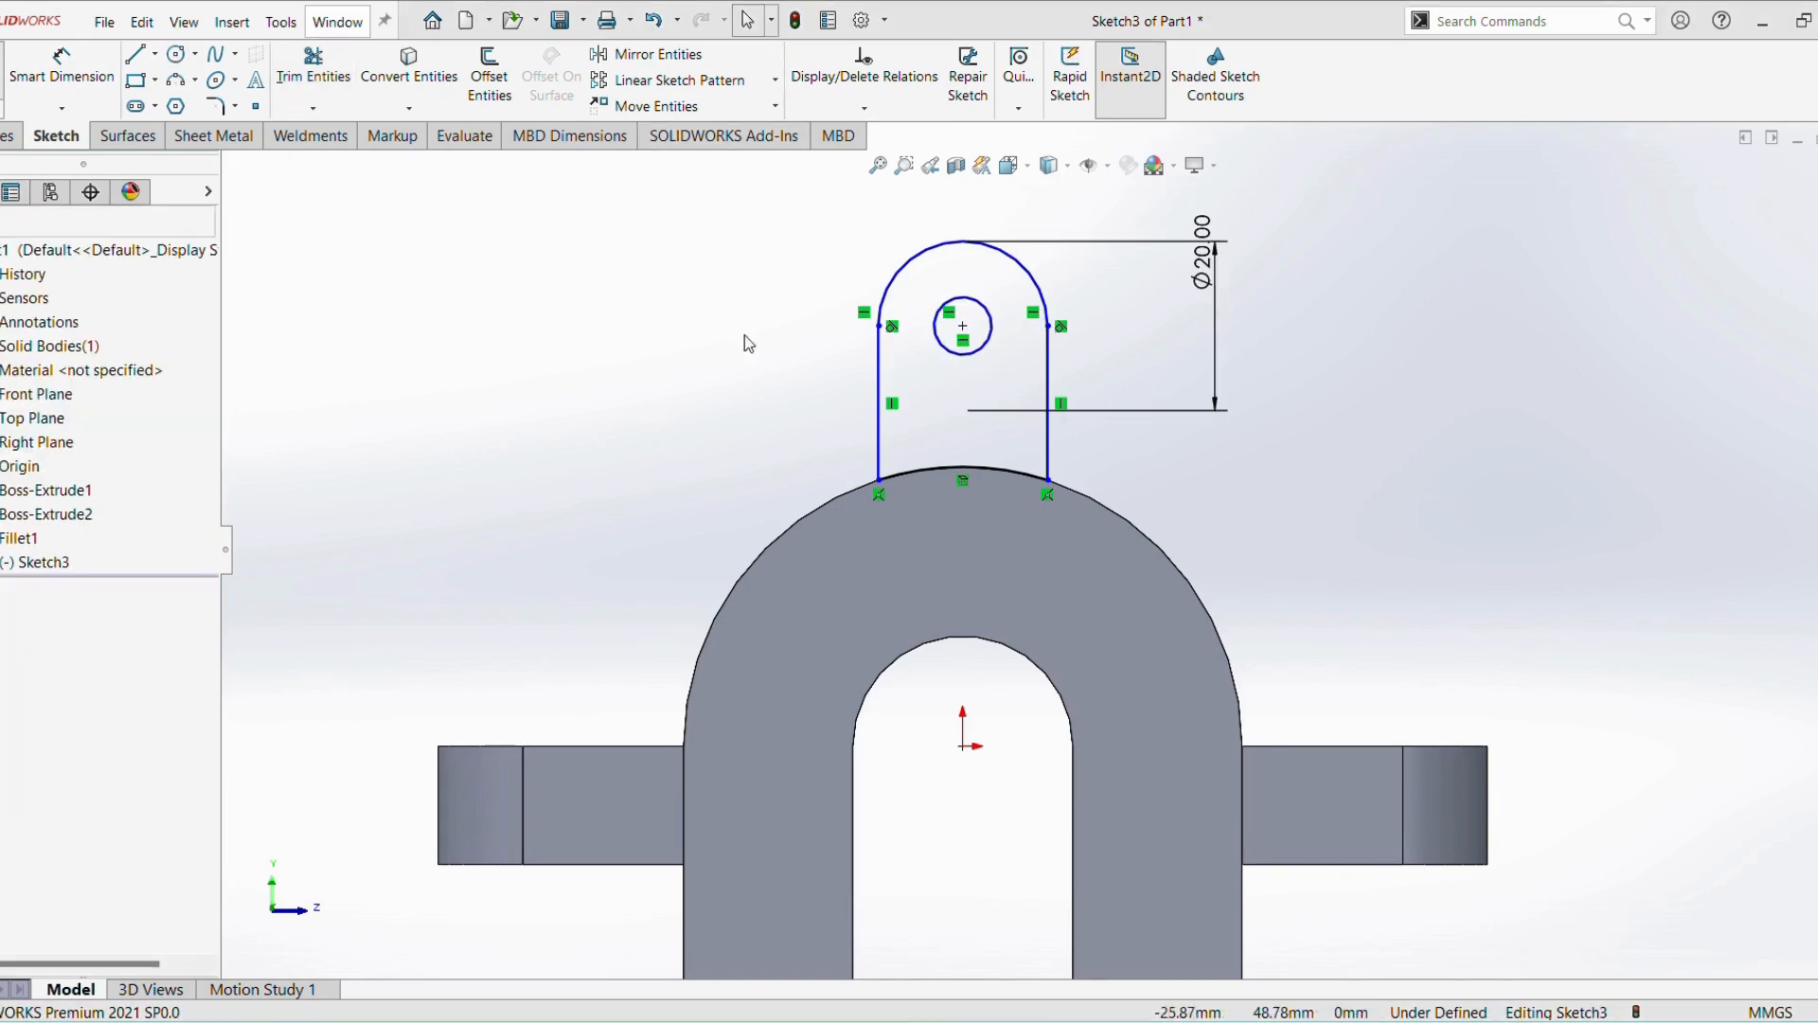
left_click(62, 68)
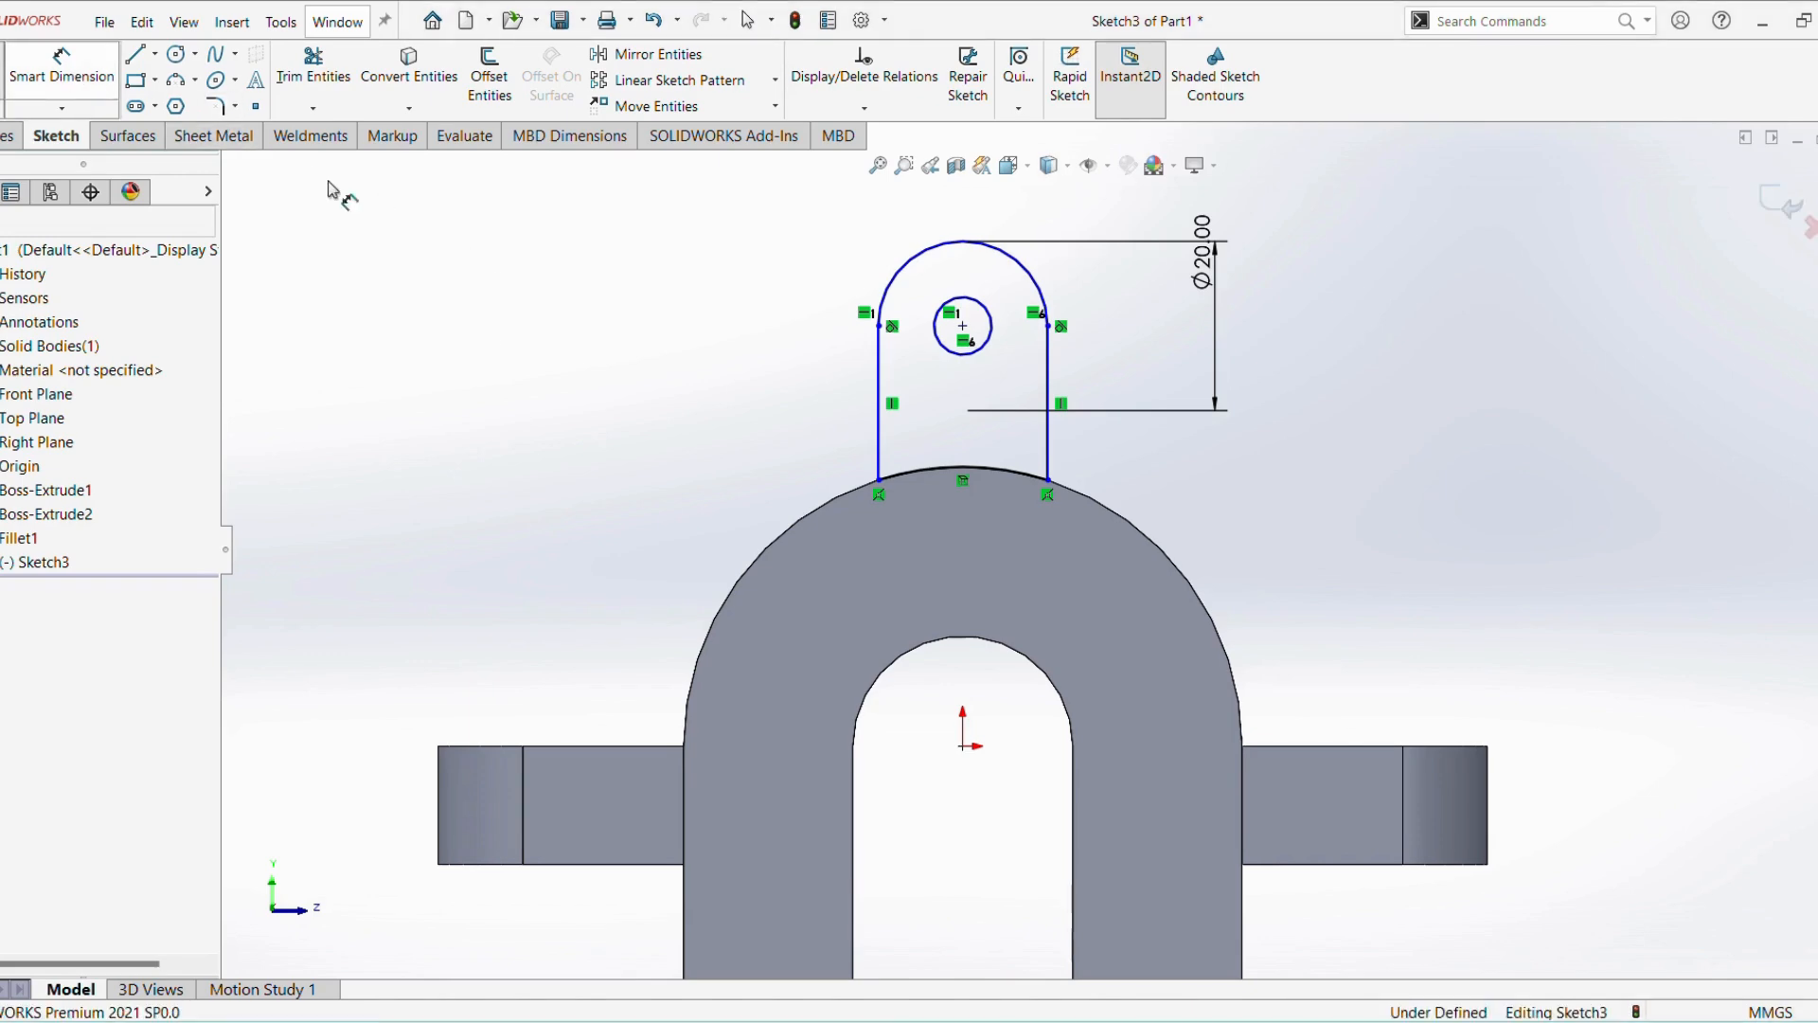
left_click(985, 317)
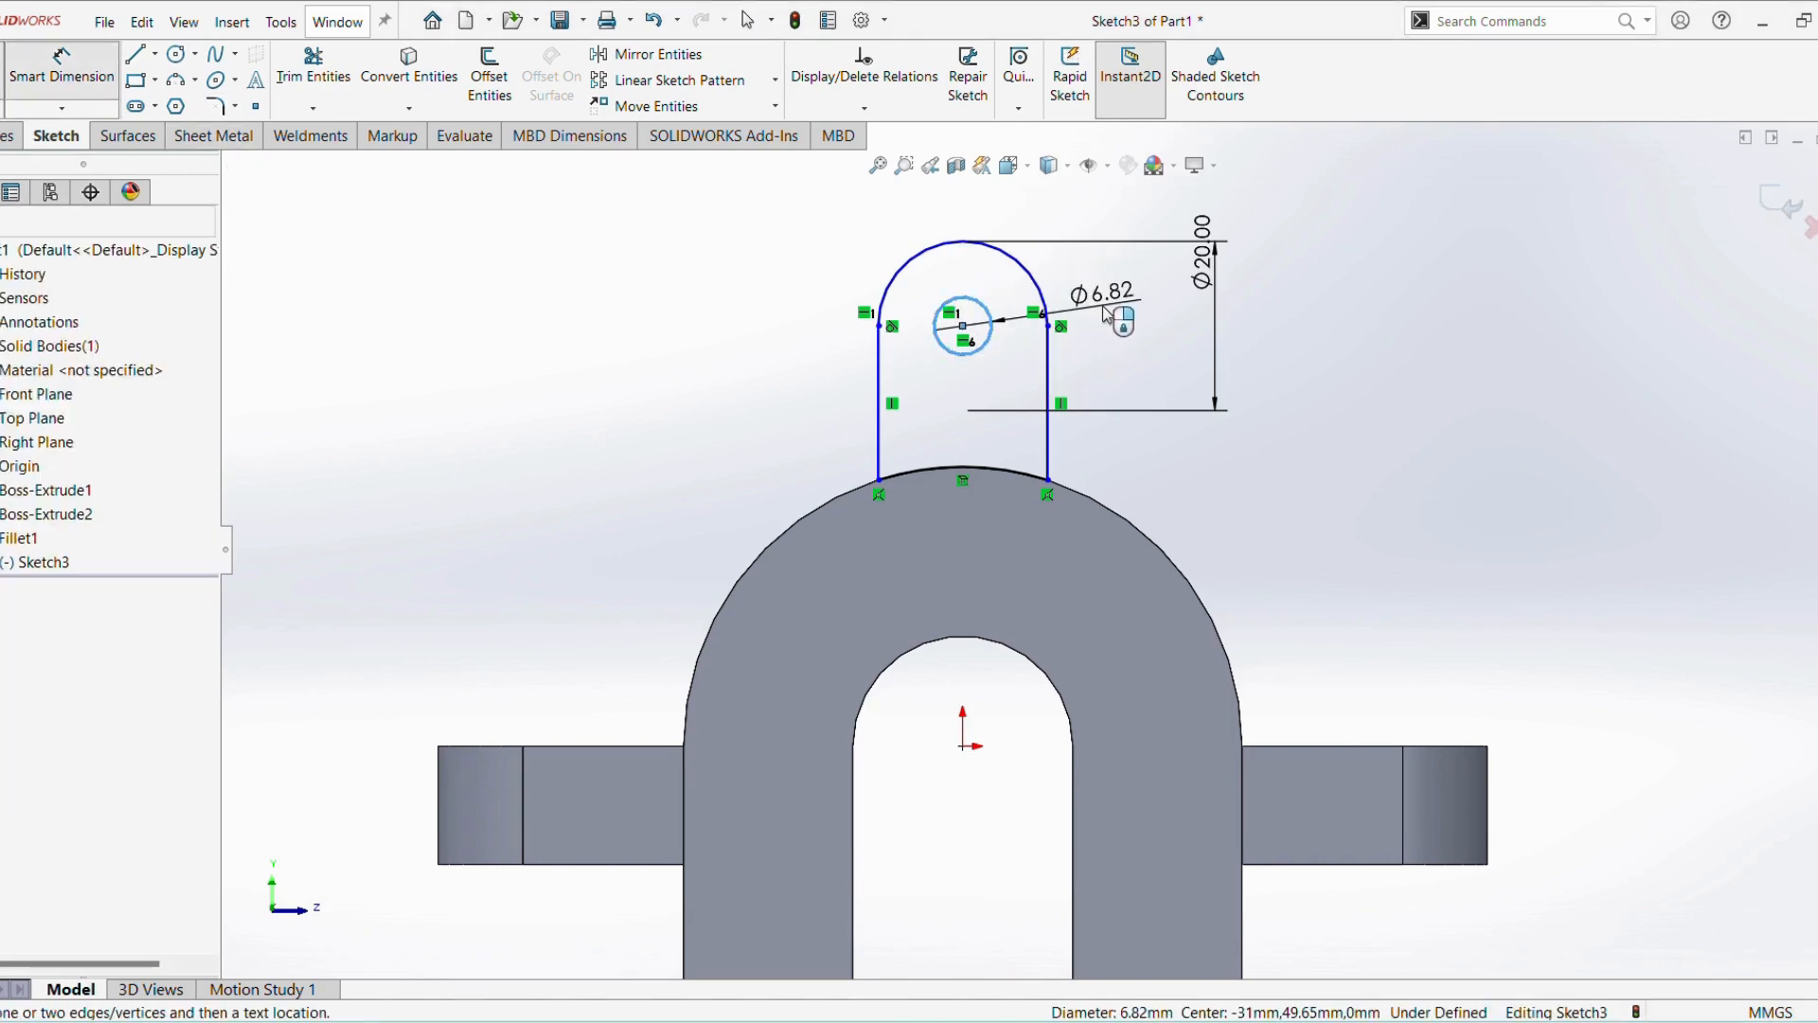
left_click(1108, 315)
type("10")
key("Return")
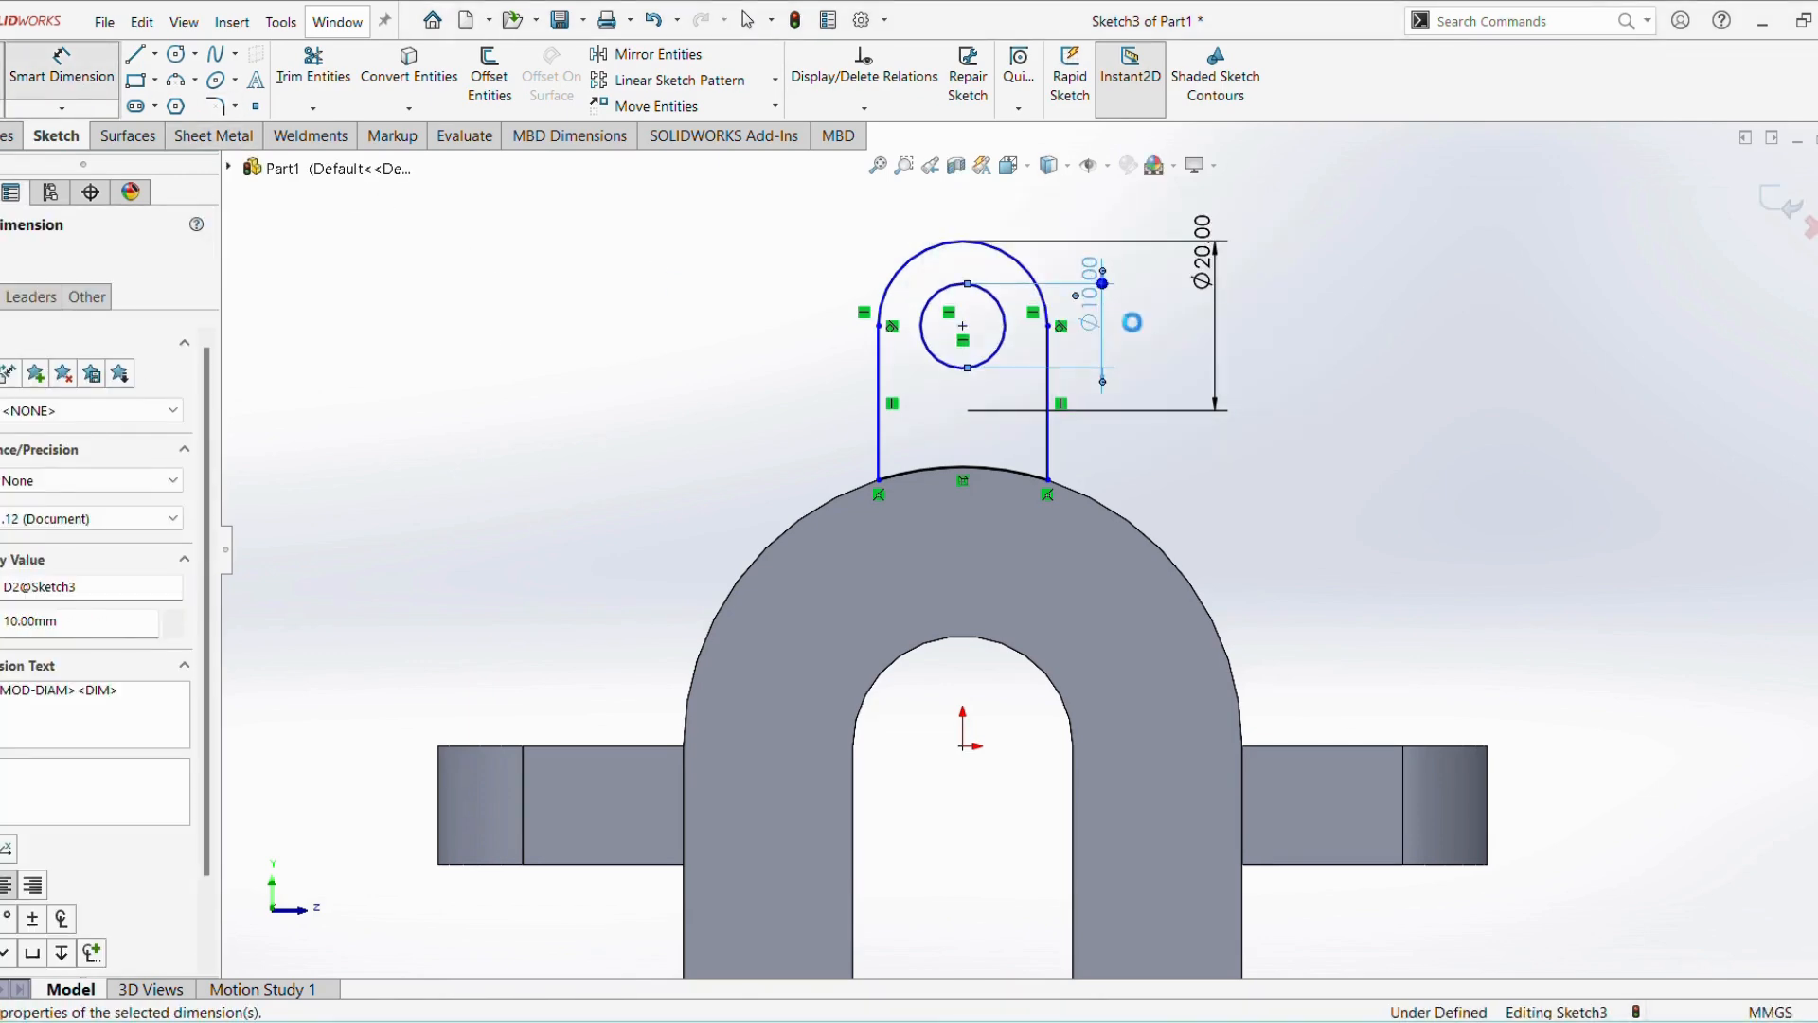
Dimension the hole's center 10 mm above the midpoint of the converted arch segment
left_click(964, 328)
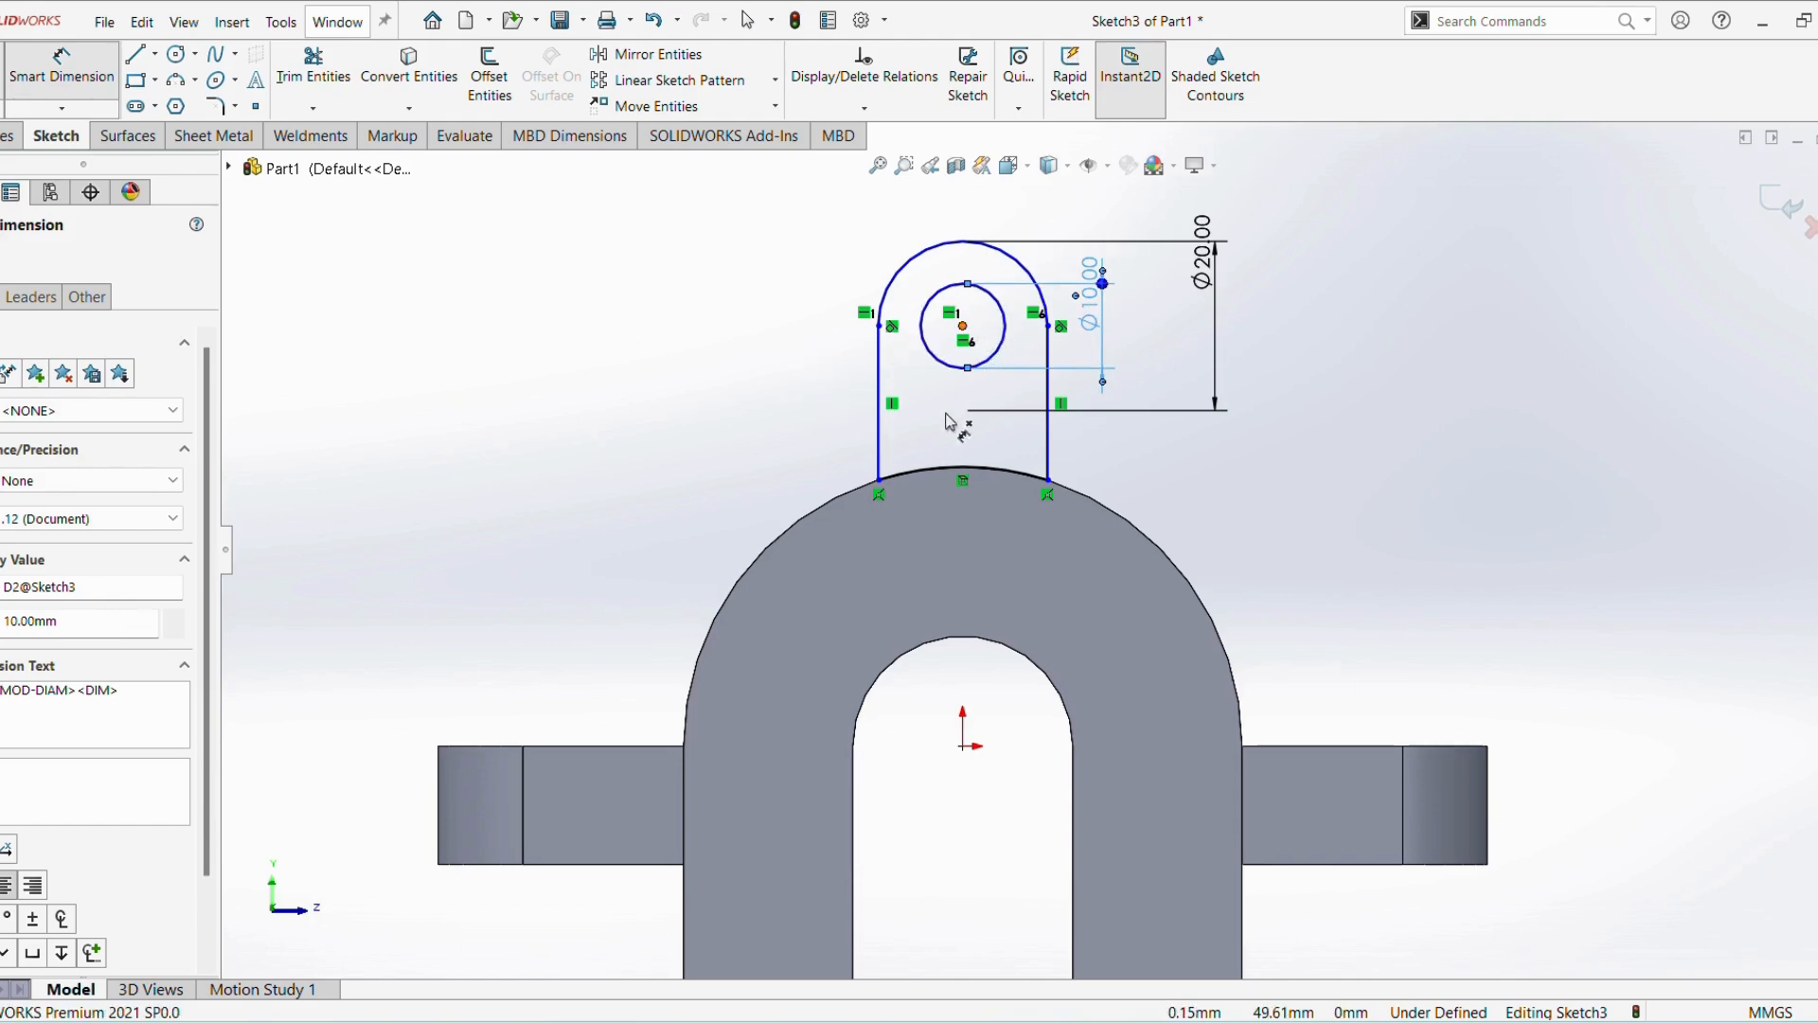
left_click(963, 470)
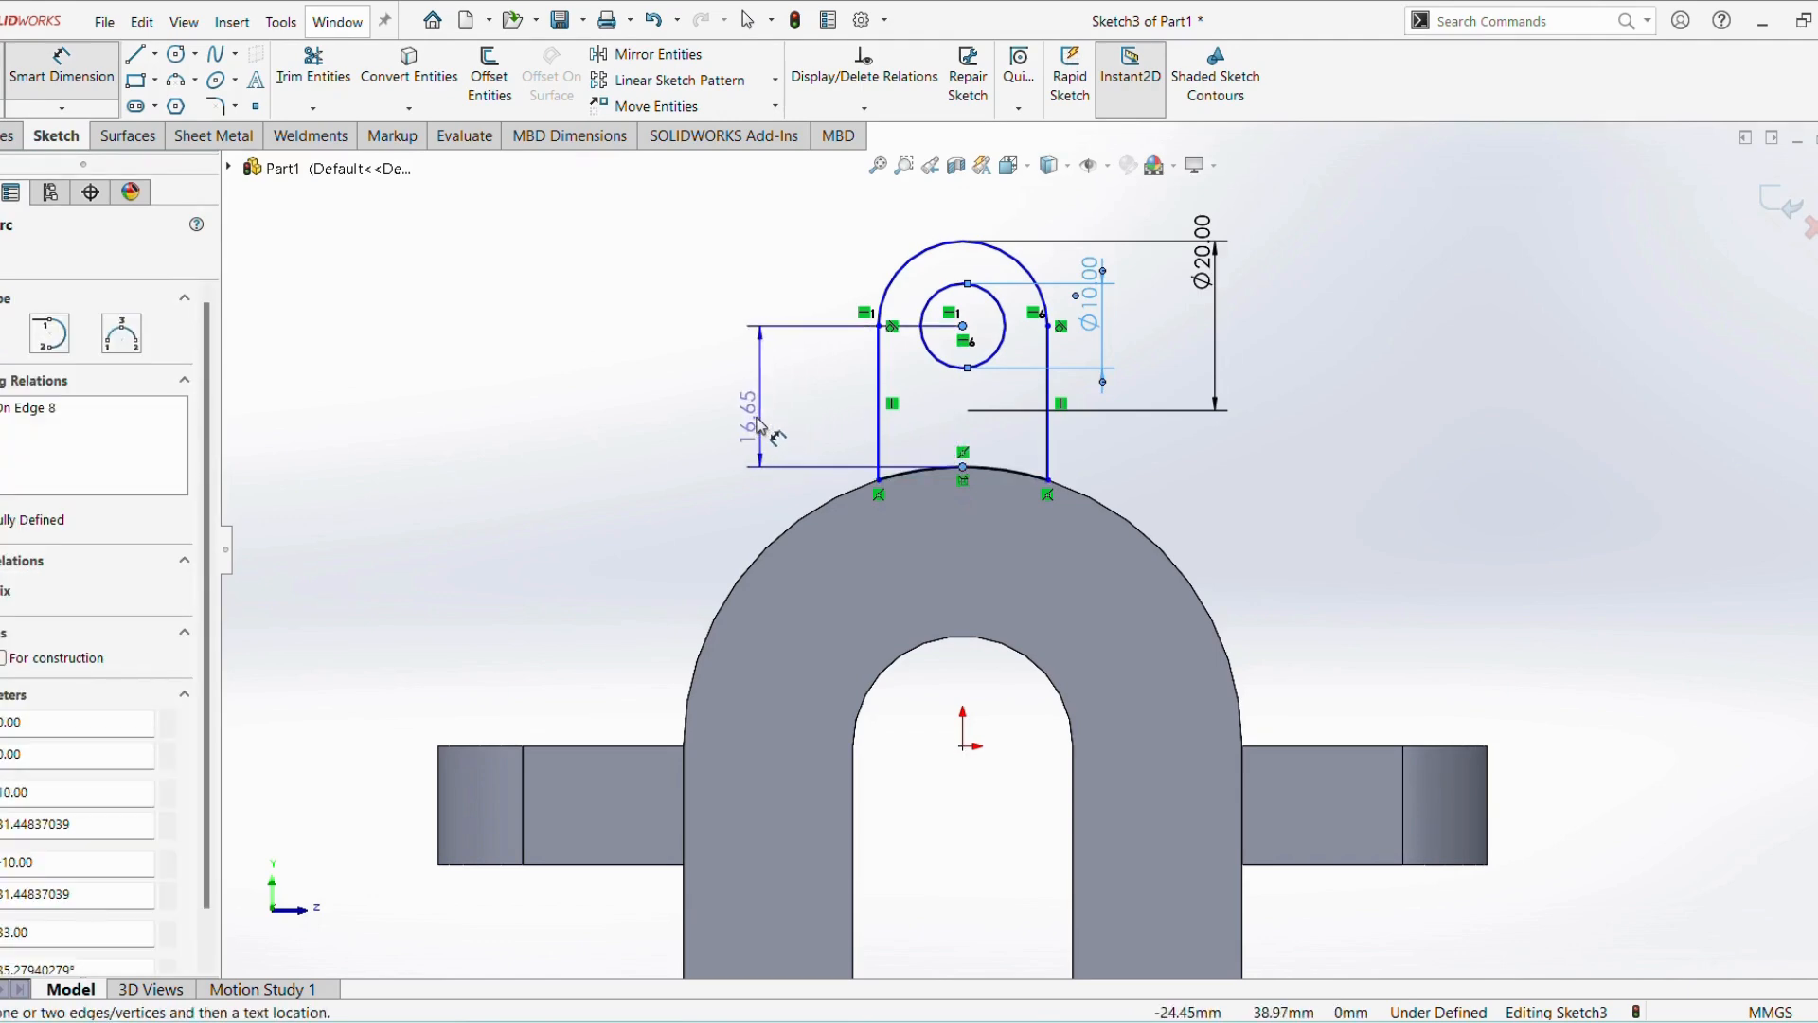
left_click(759, 411)
type("10")
key("Return")
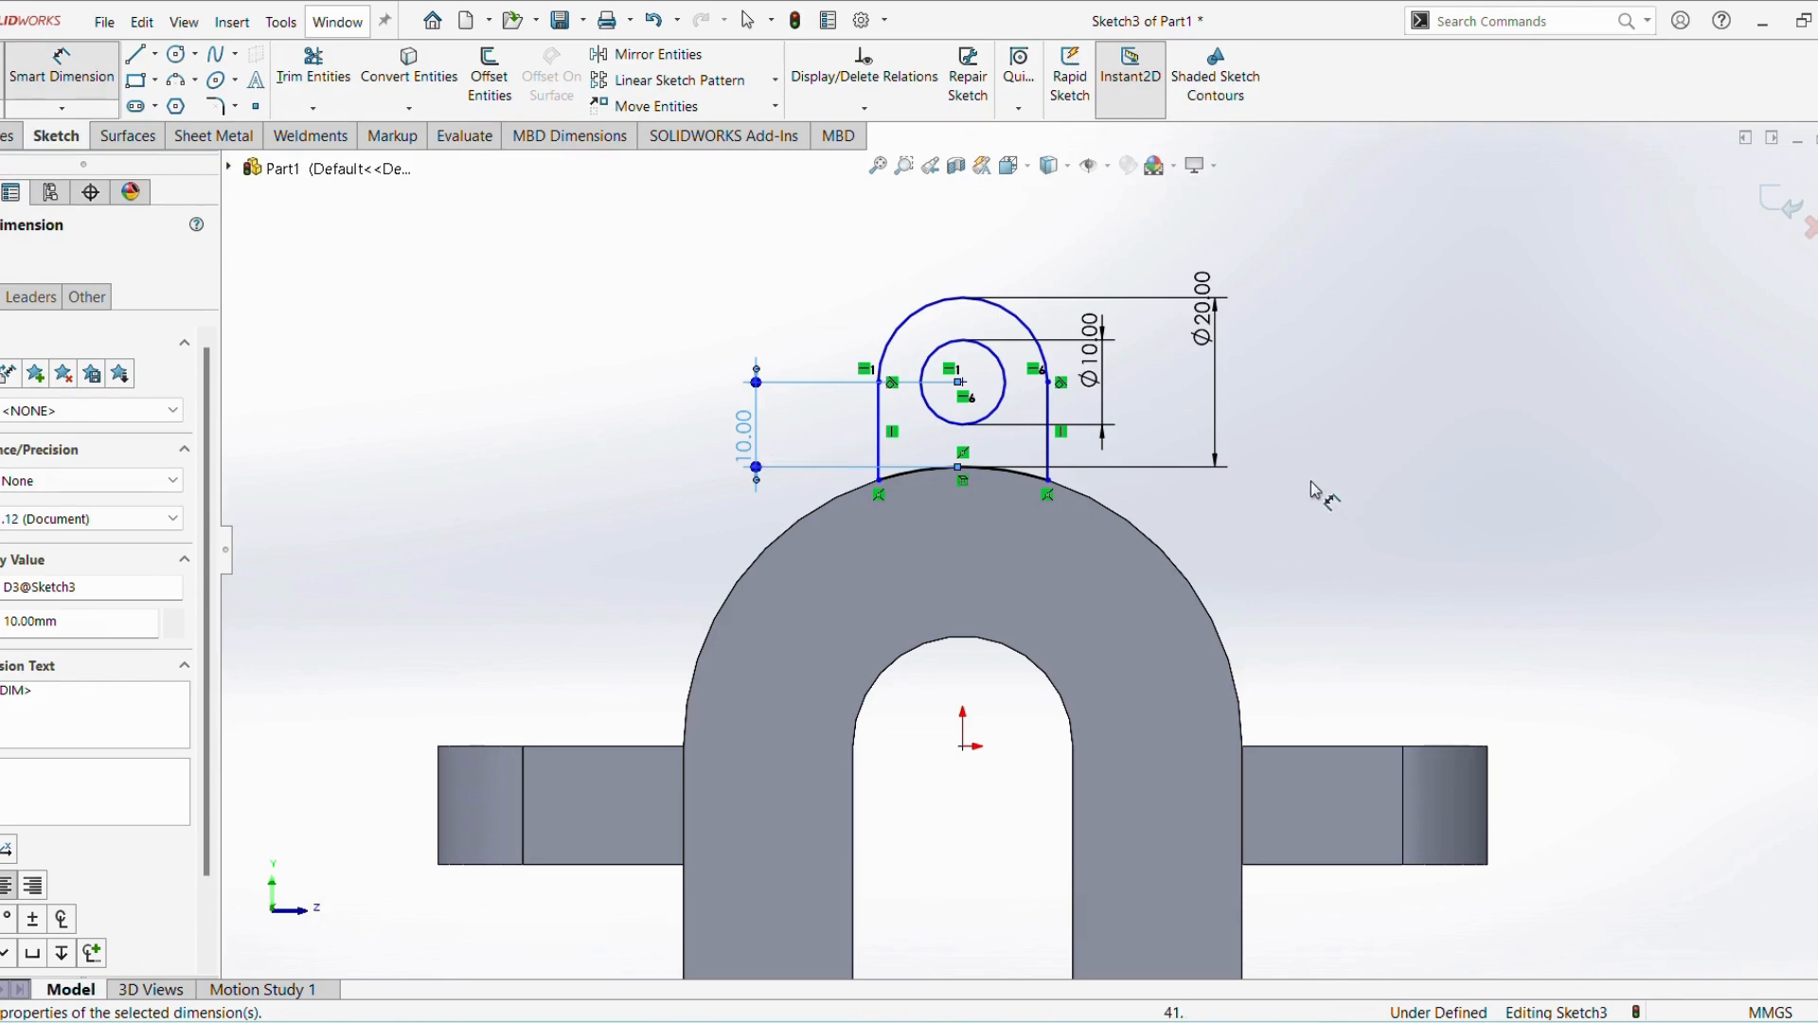
Add a Vertical relation between the lug hole's center and the origin
key("Escape")
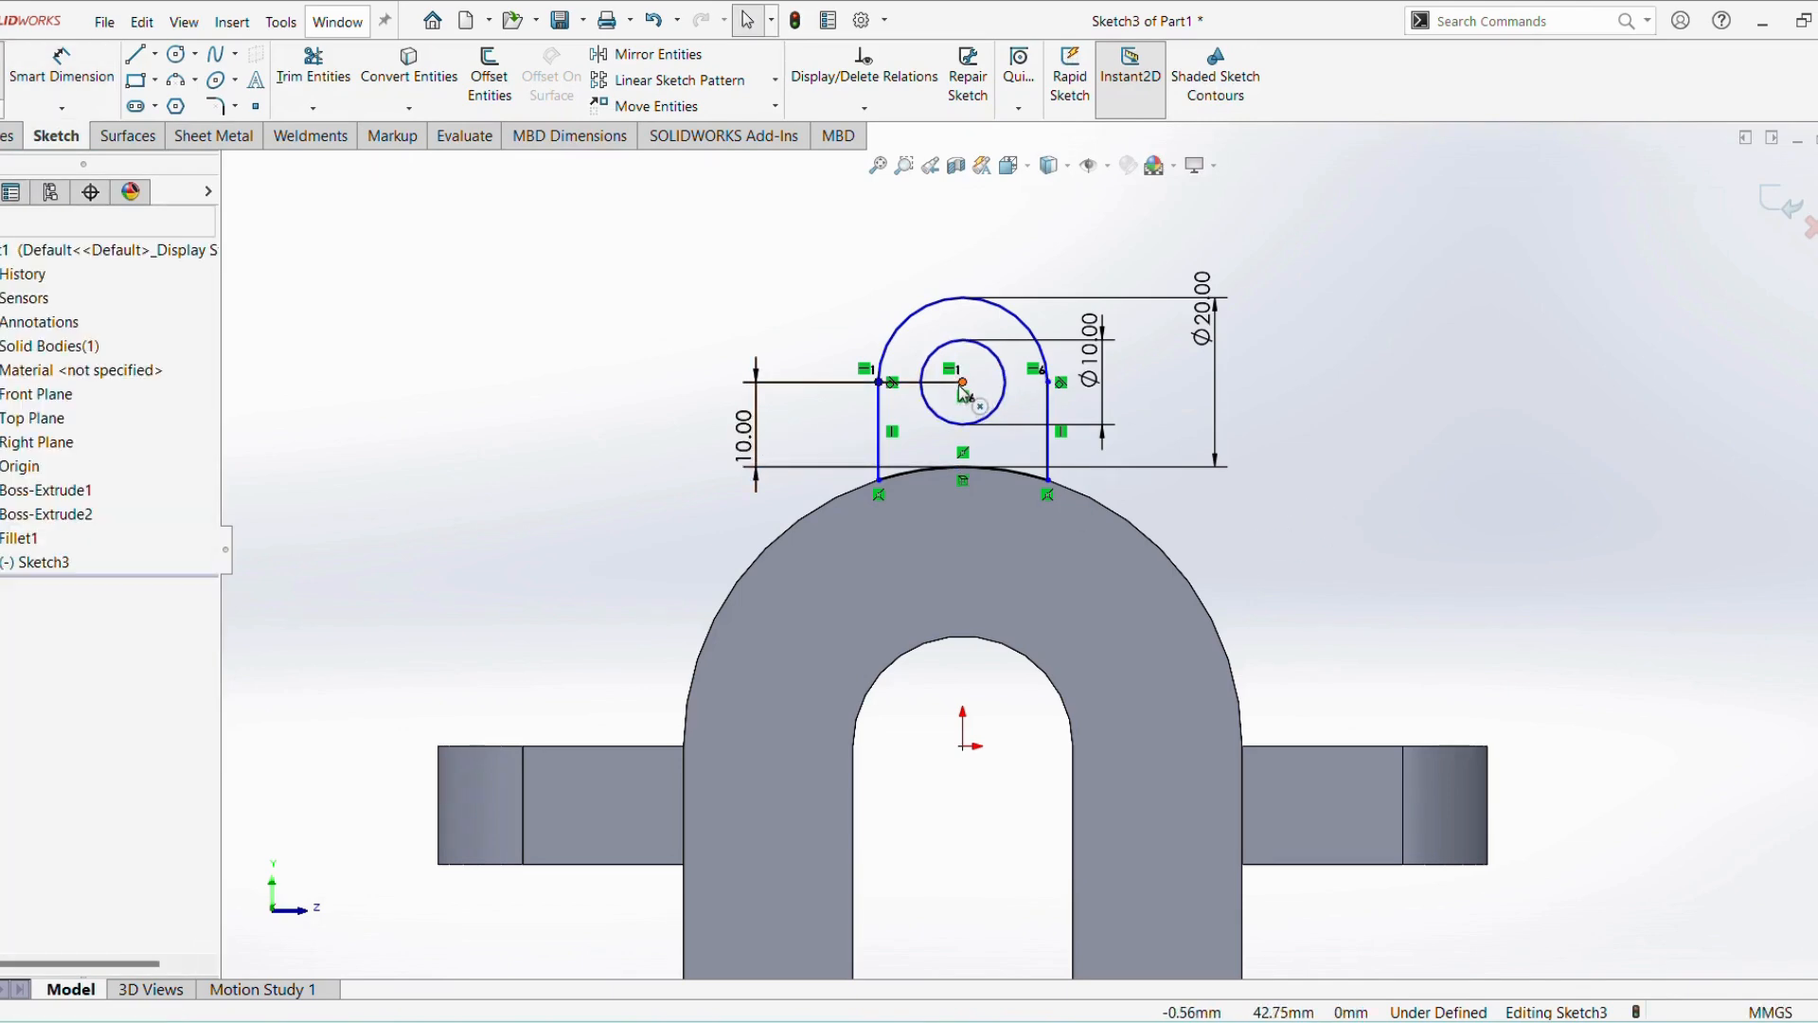
left_click(962, 382)
left_click(964, 747, "ctrl")
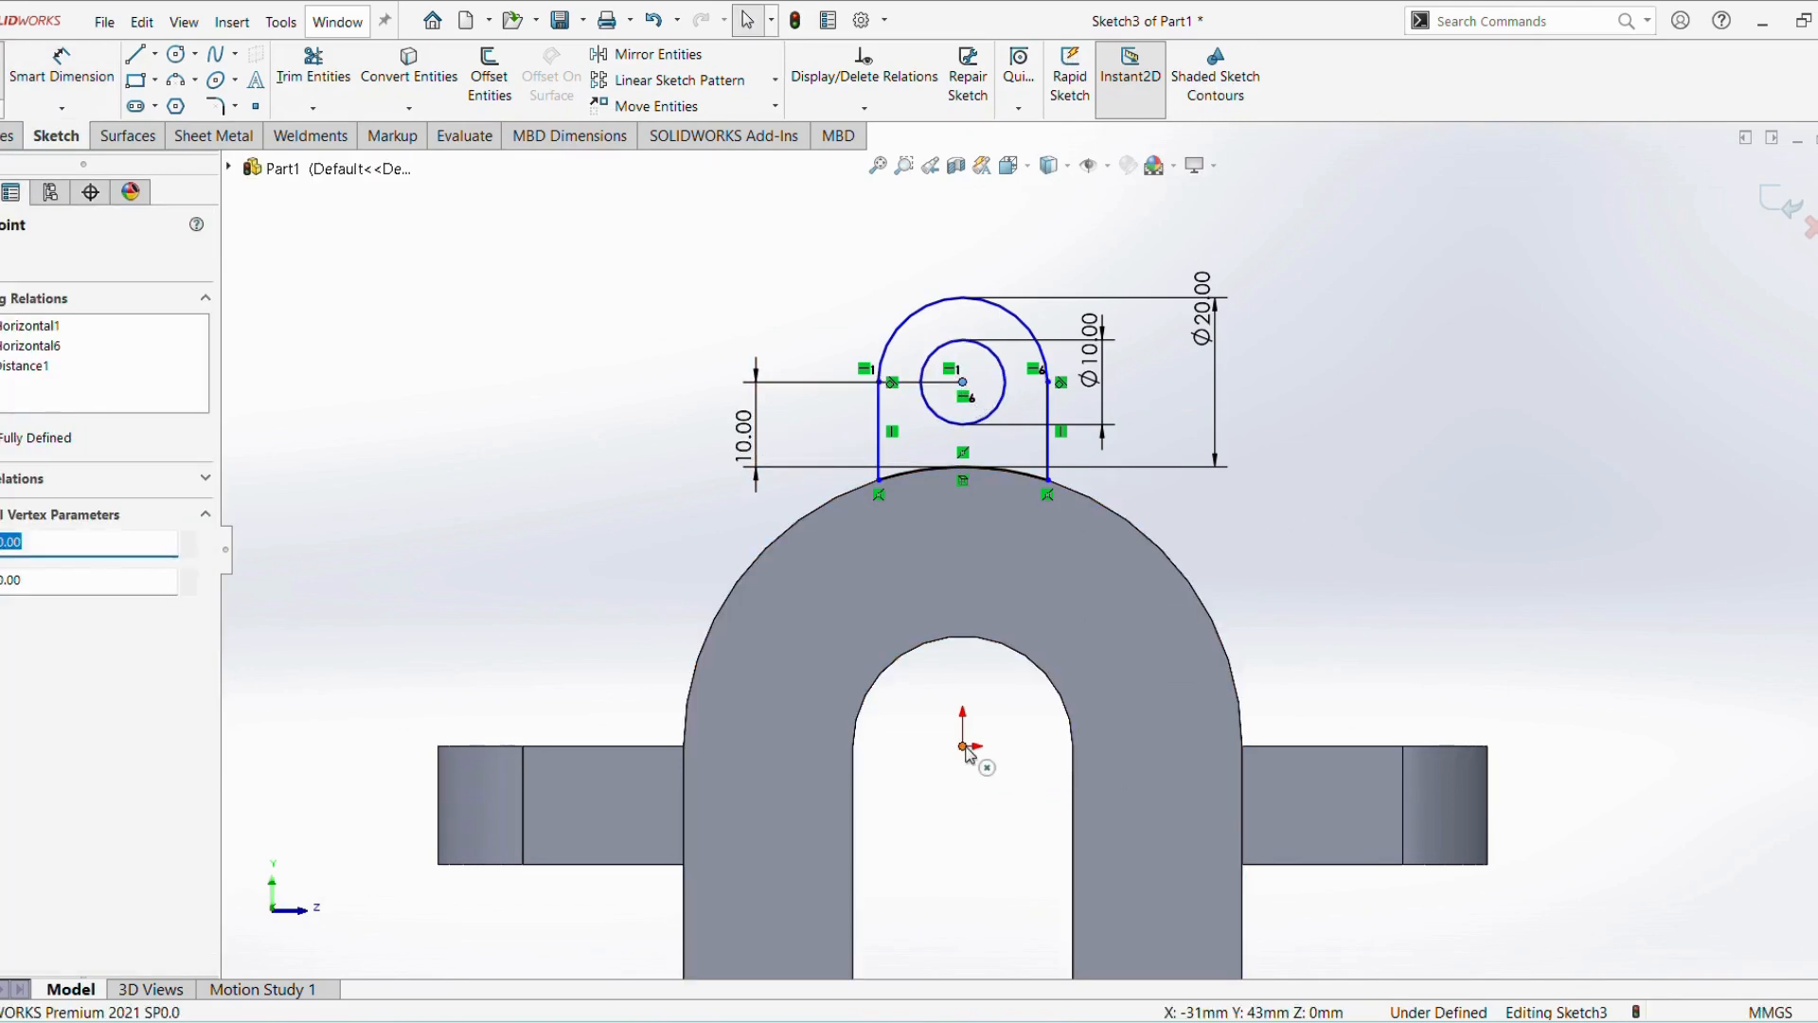
left_click(5, 642)
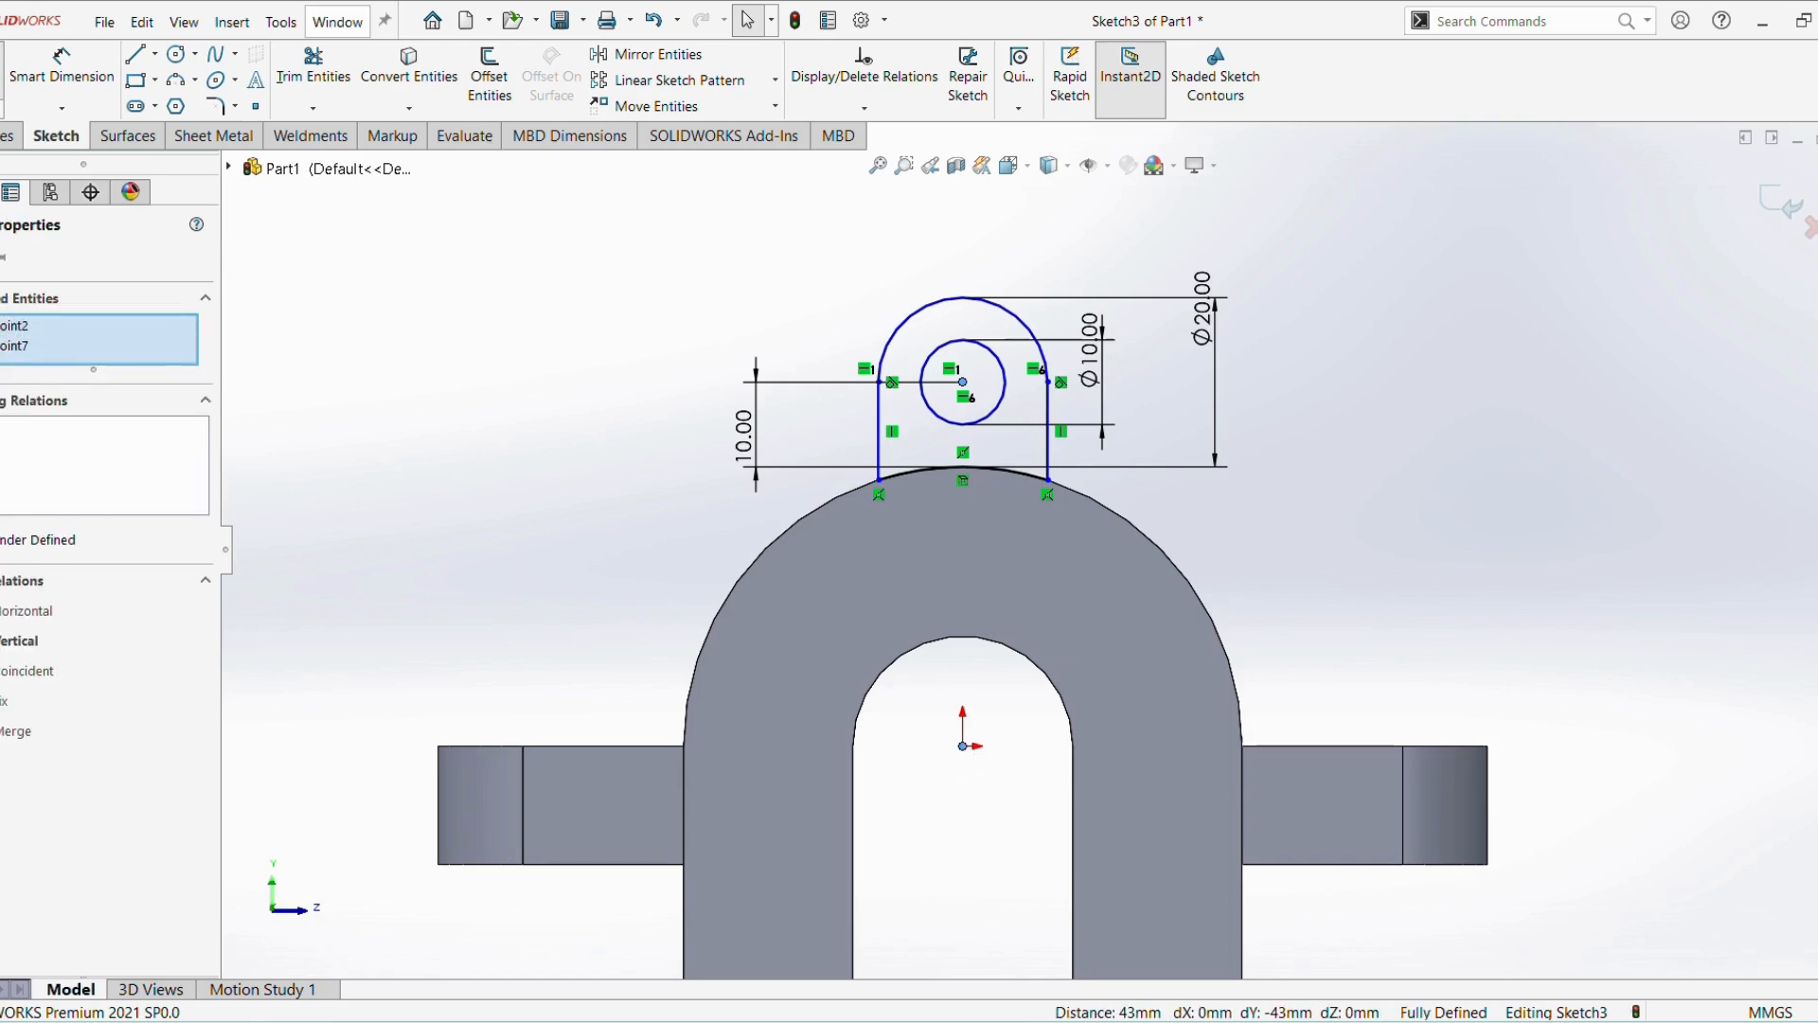
left_click(481, 482)
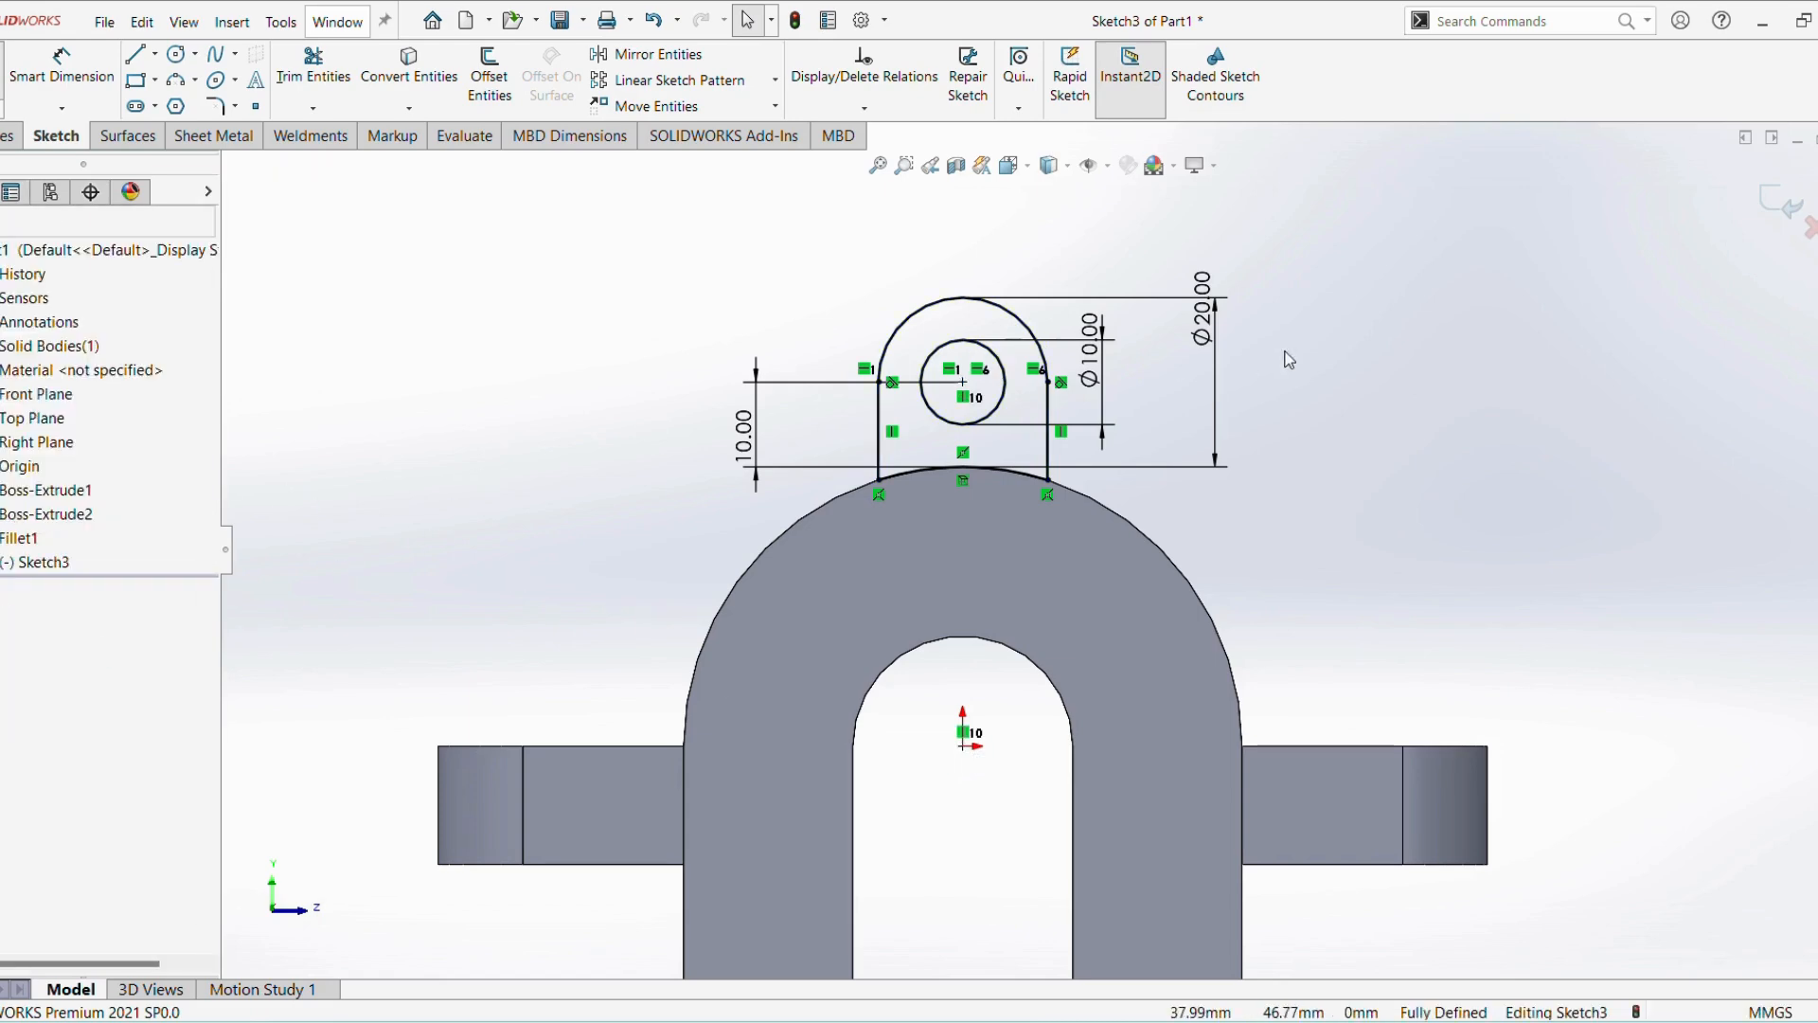
Close the lug sketch and extrude it 10 mm, with the direction reversed so it runs over the arch
left_click(1790, 204)
mouse_move(1326, 499)
middle_mouse_down()
mouse_move(1167, 579)
mouse_move(1182, 584)
middle_mouse_up()
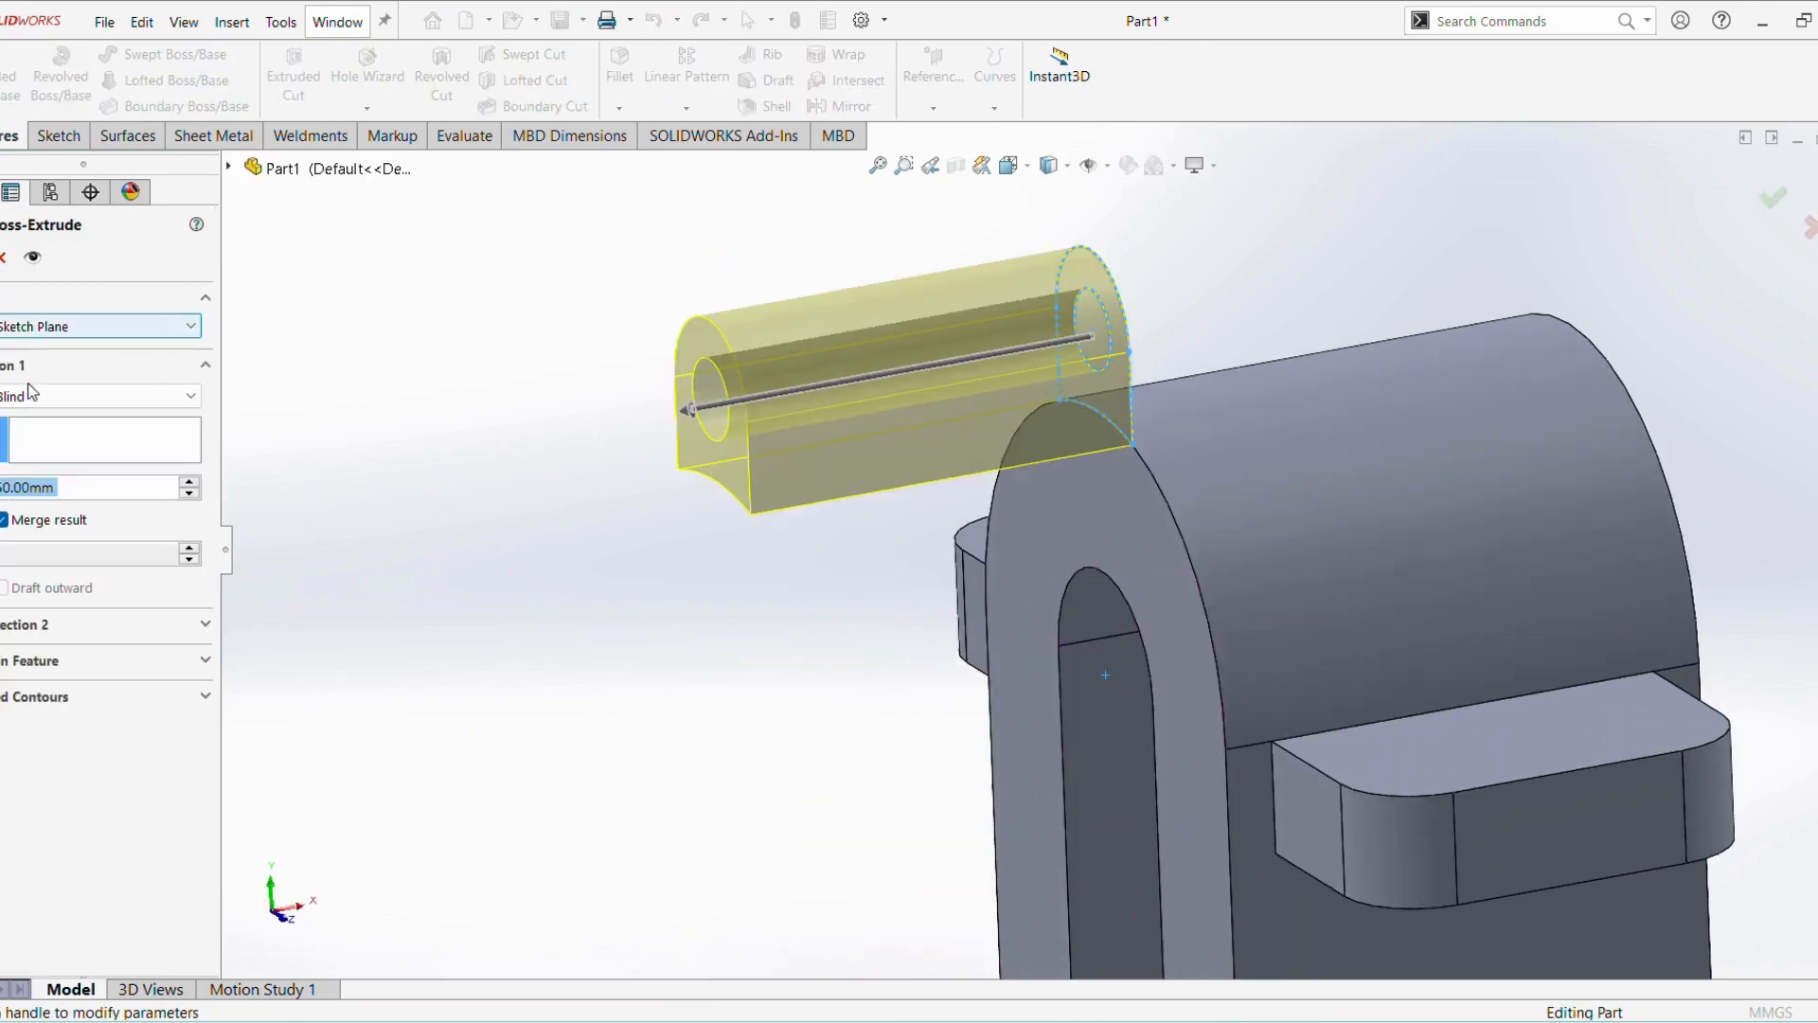
left_click(0, 397)
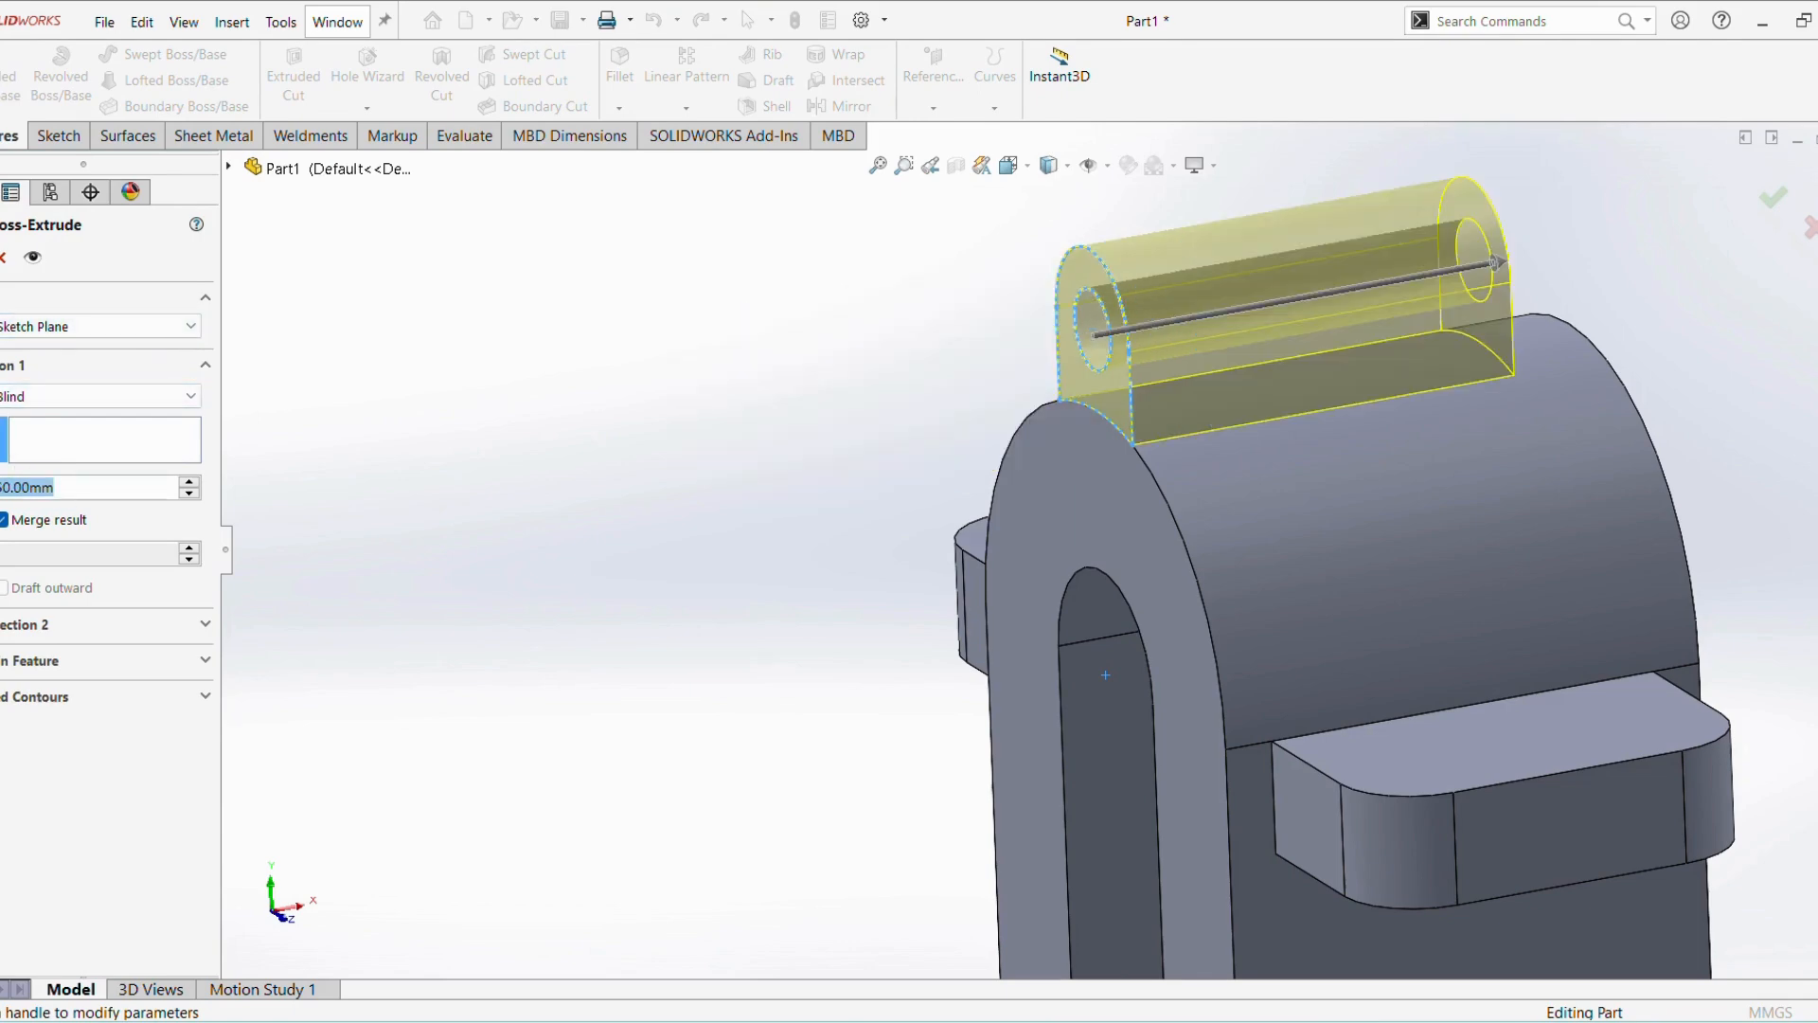
type("10")
key("Return")
key("Return")
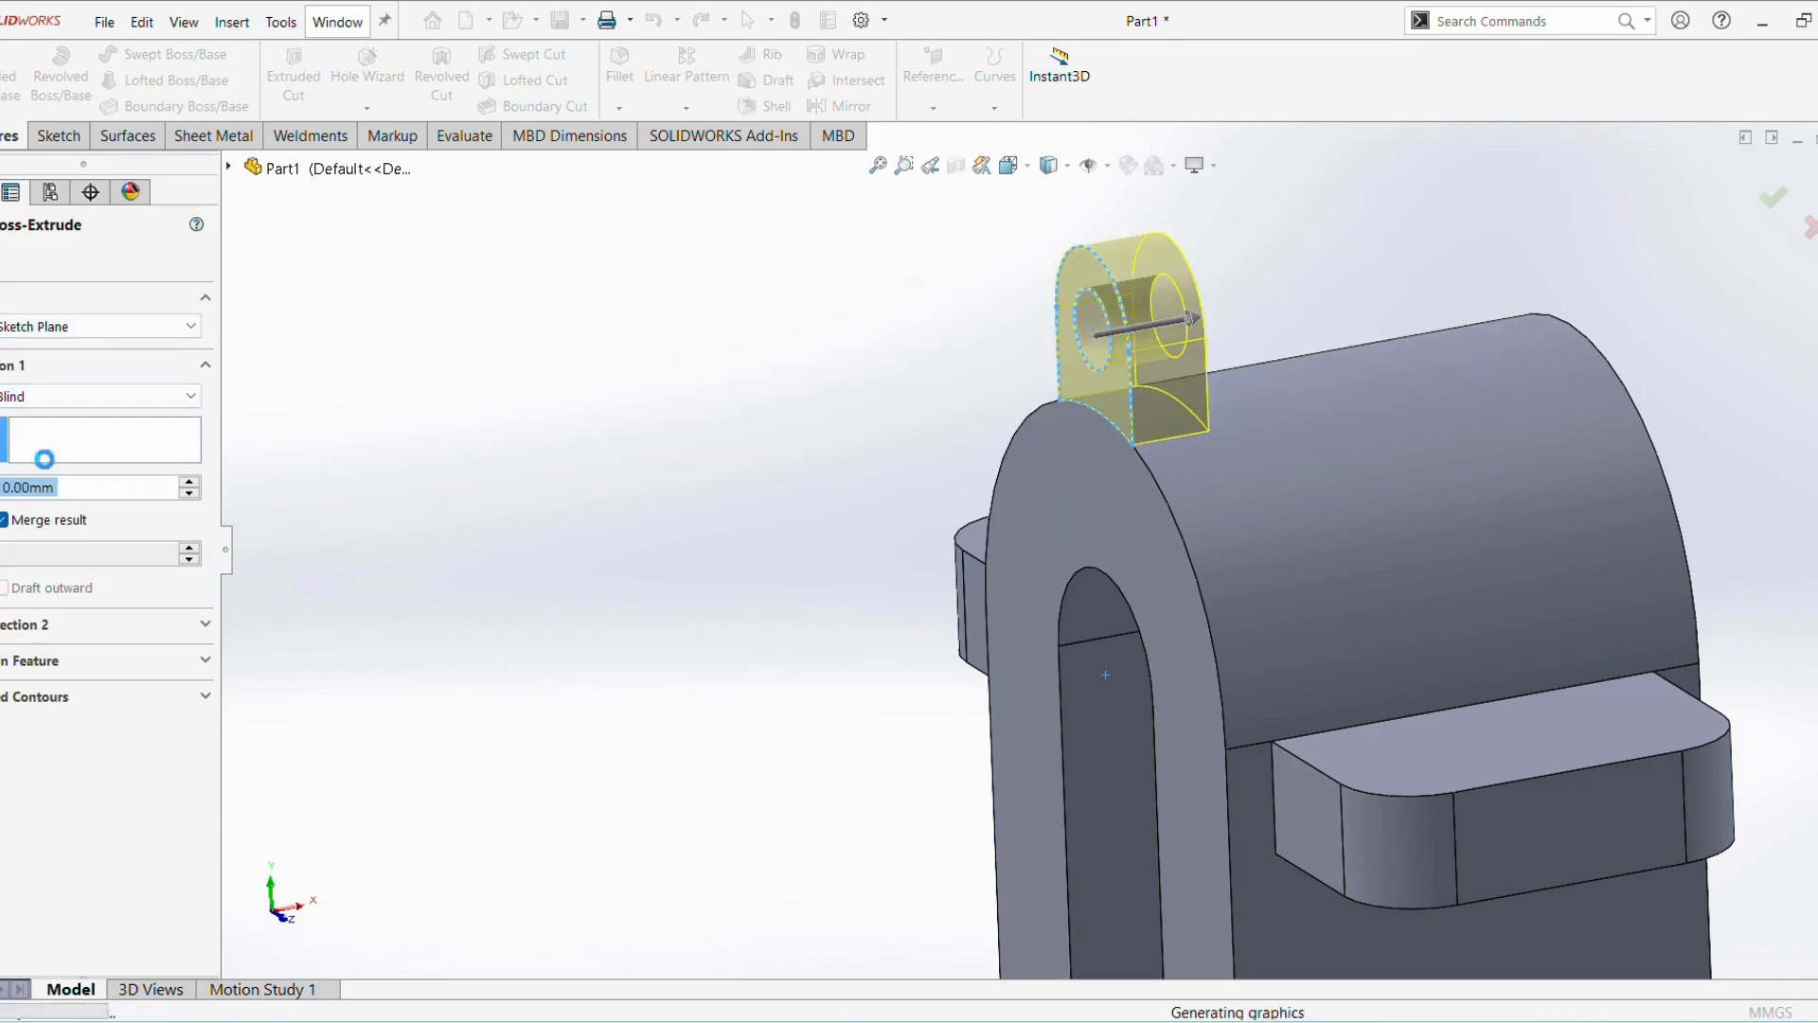
key("ctrl+7")
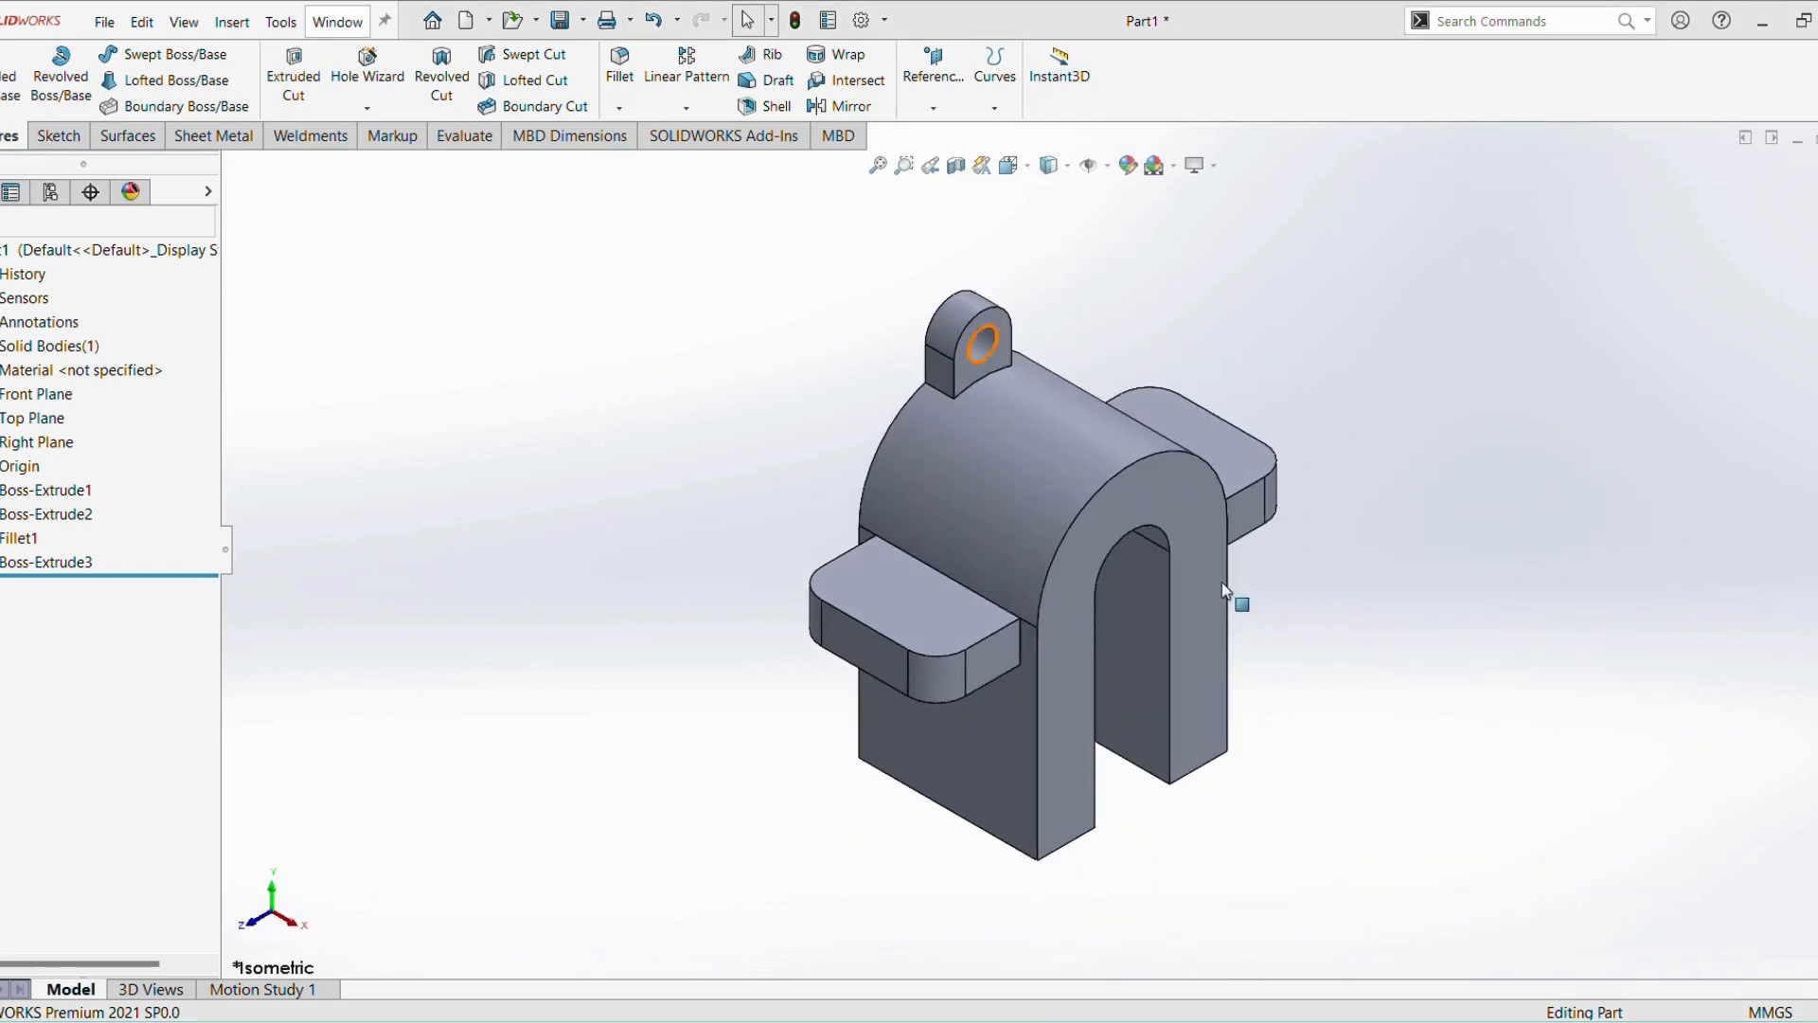
Consult drawing 97.pdf and sketch a rectangle about 27 mm by 9 mm on the Front Plane, starting on the arch's upper edge
key("alt+Tab")
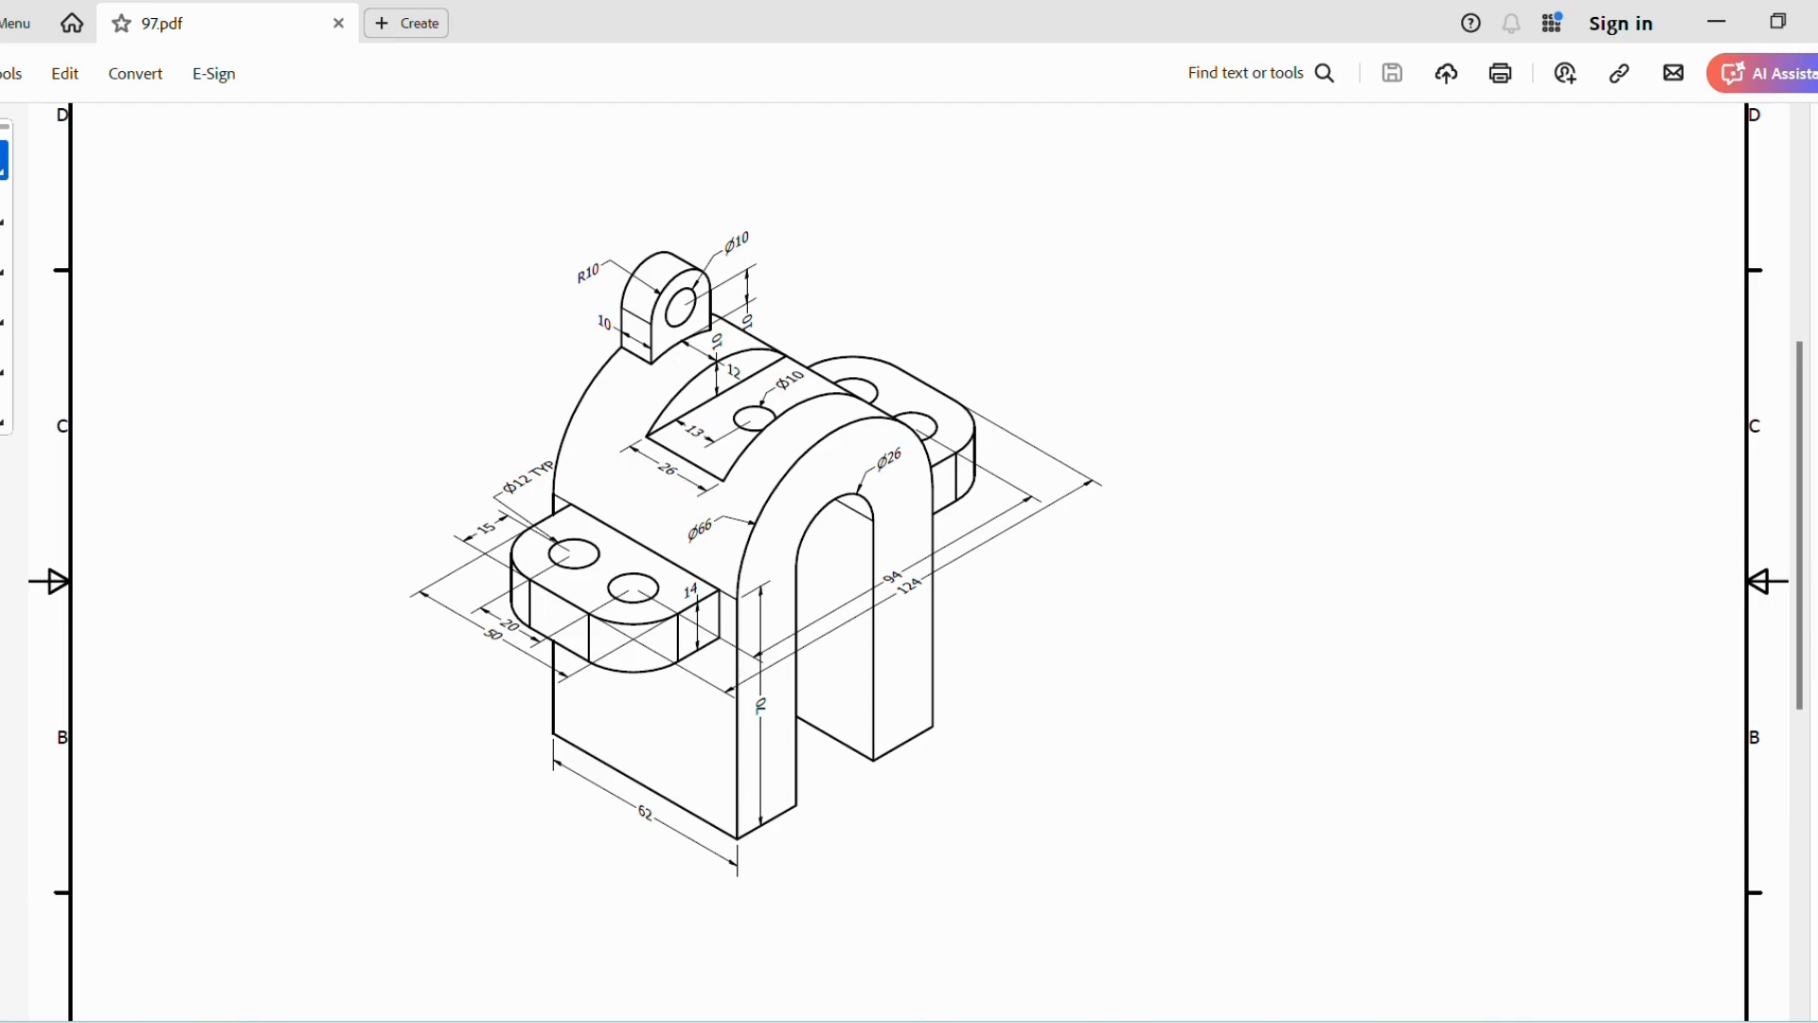
left_click(1250, 1020)
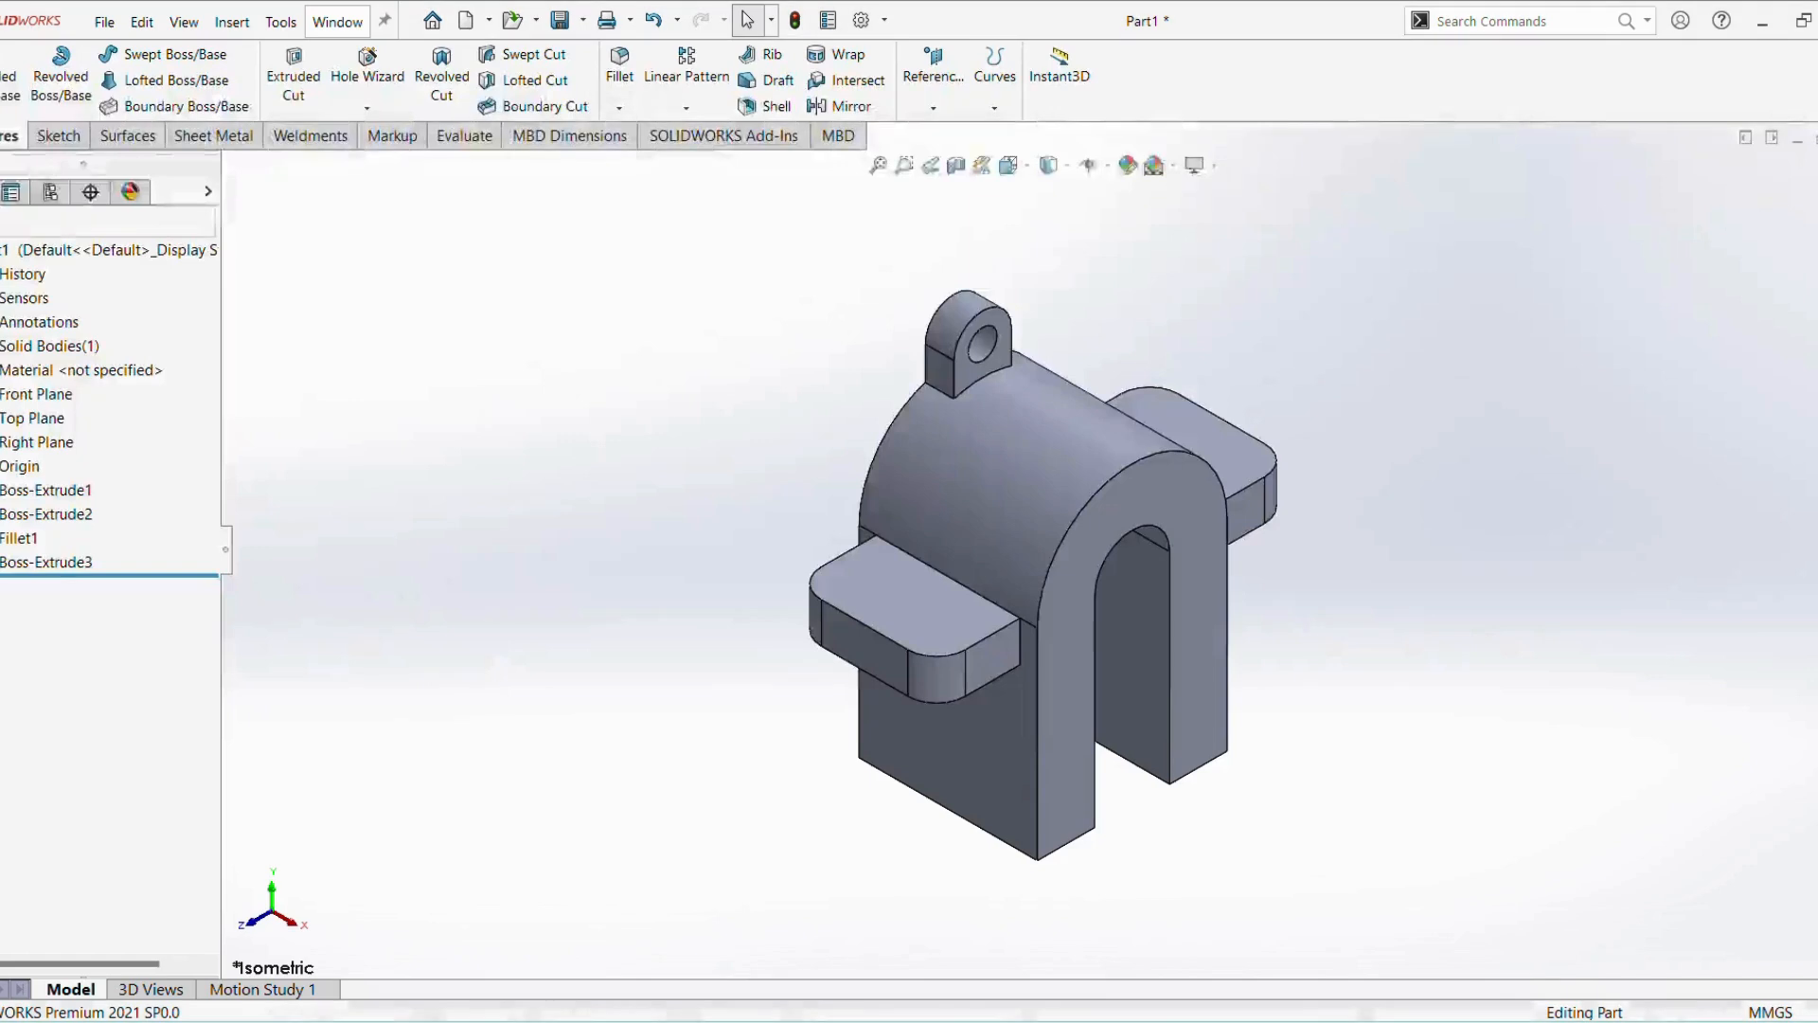
left_click(28, 396)
left_click(106, 364)
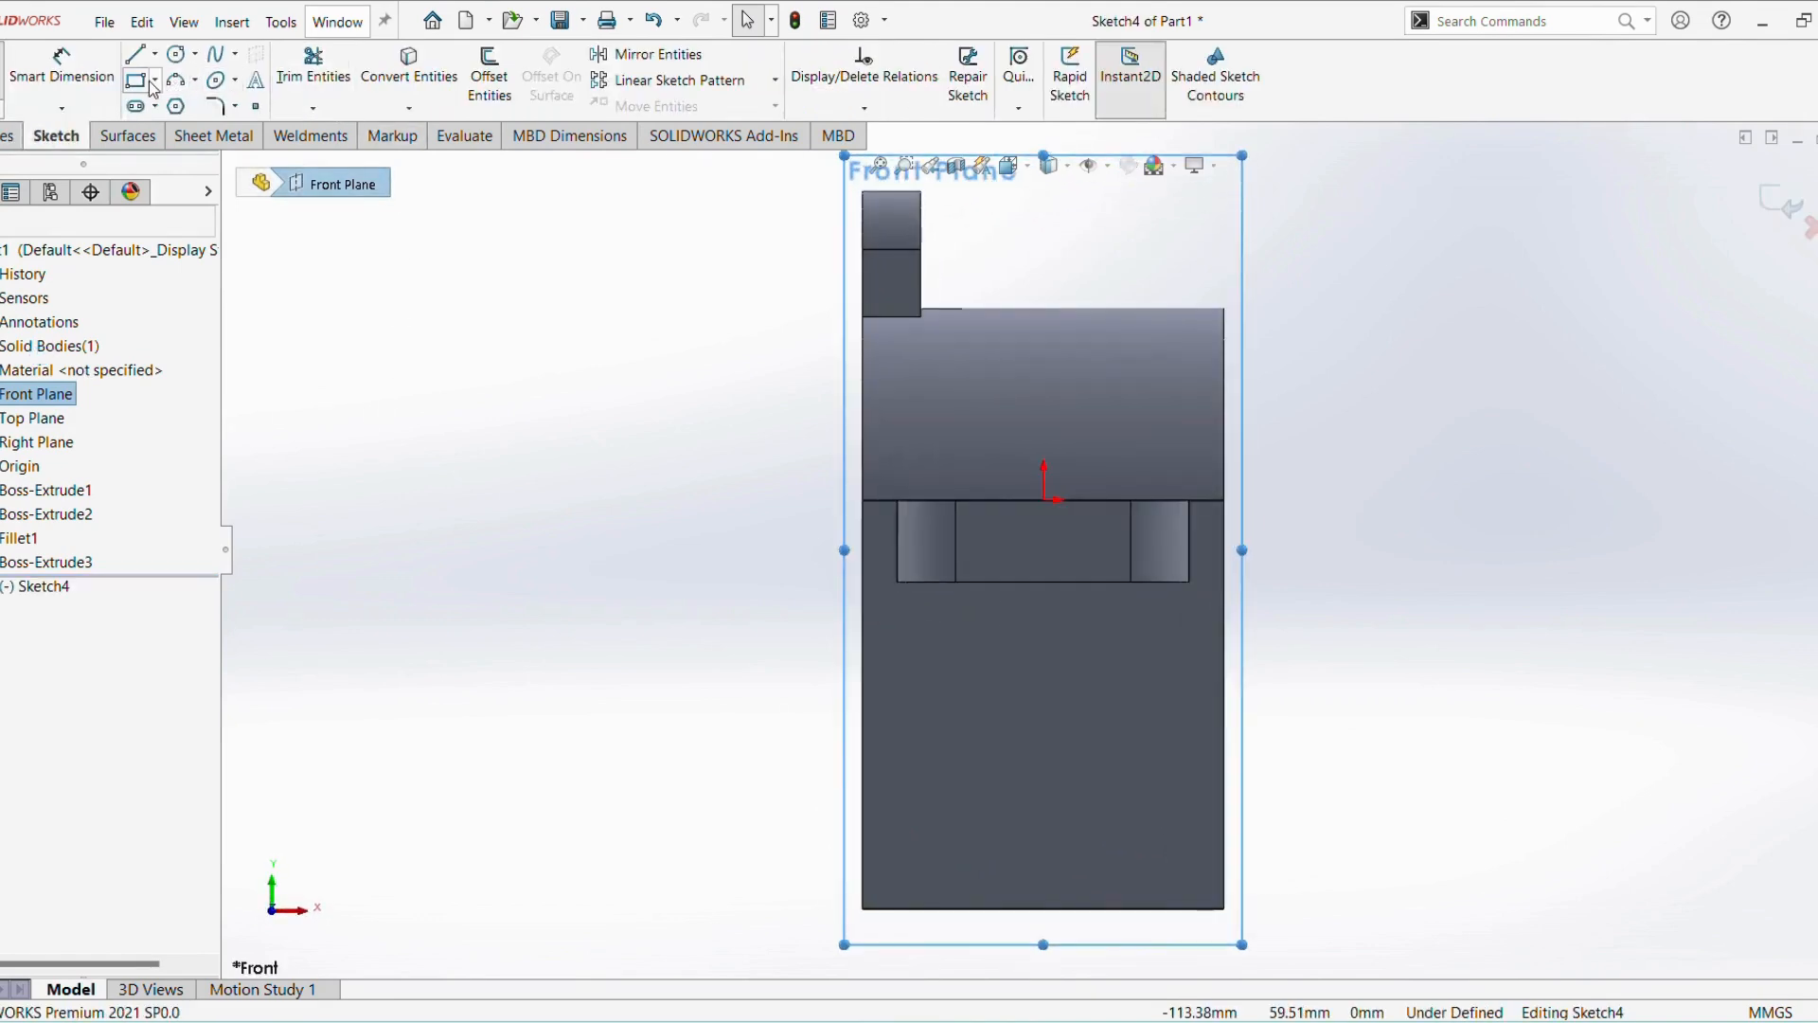
left_click(138, 81)
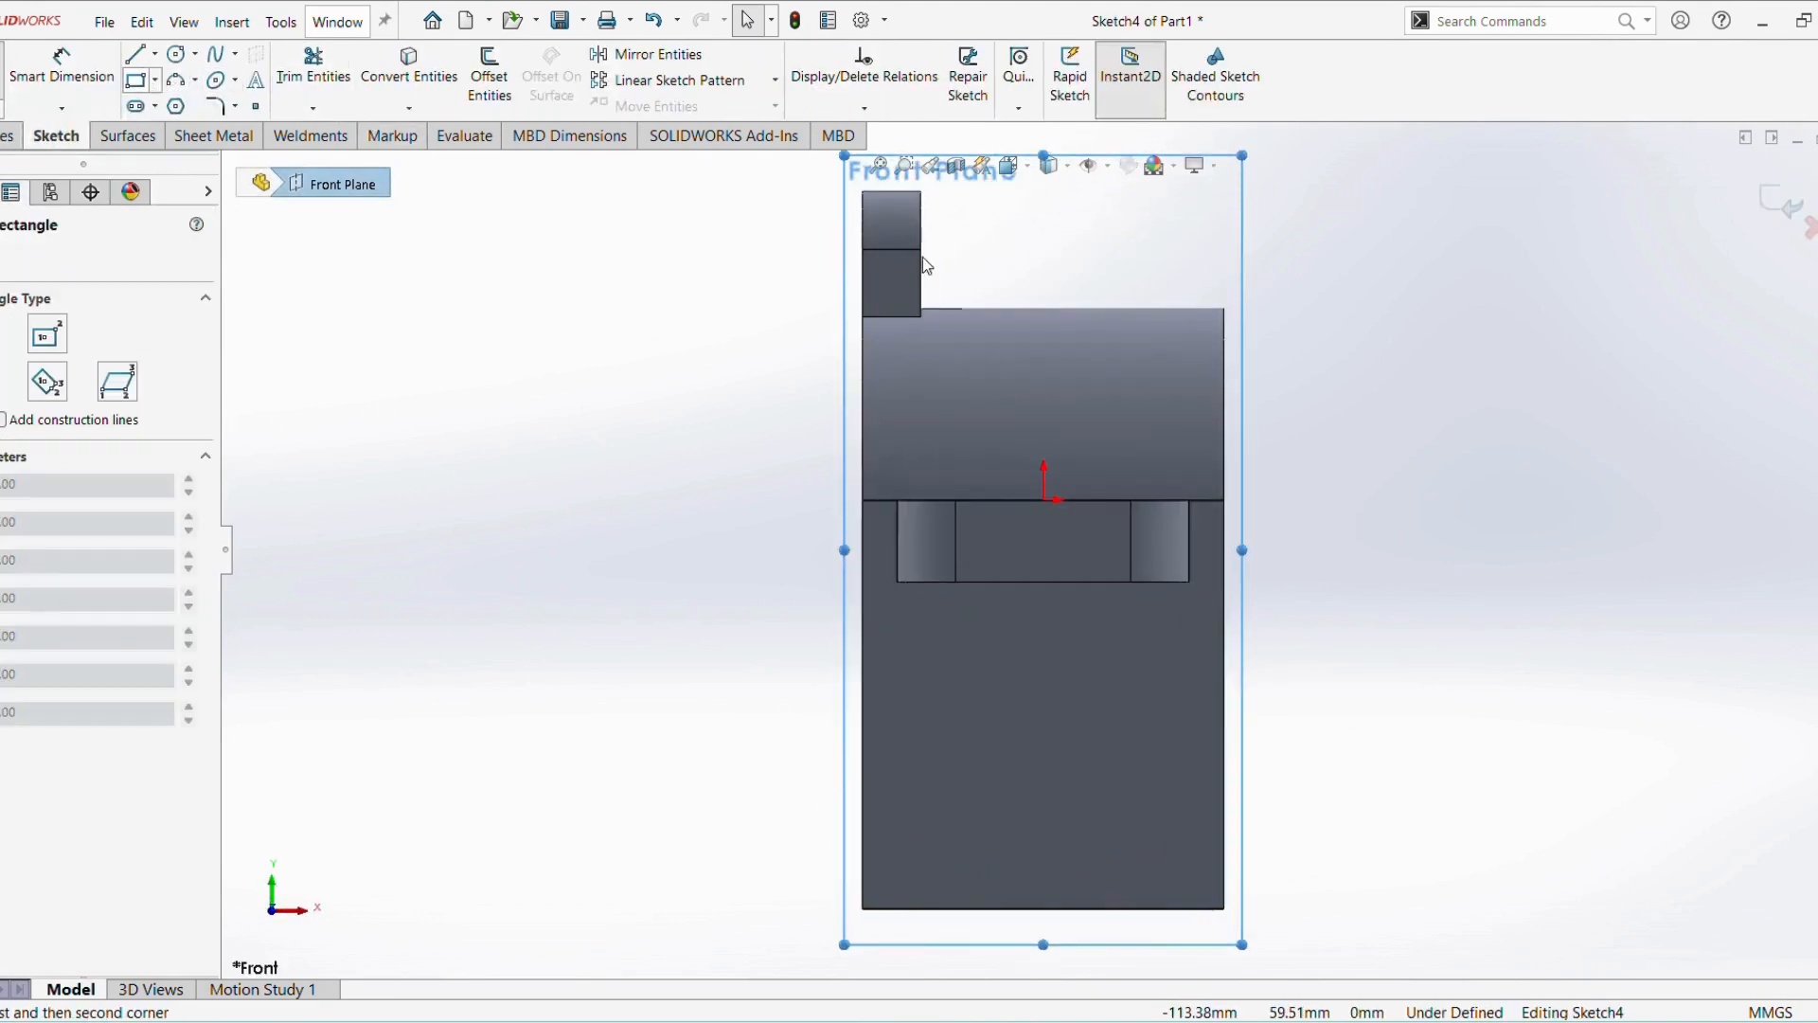
left_click(977, 309)
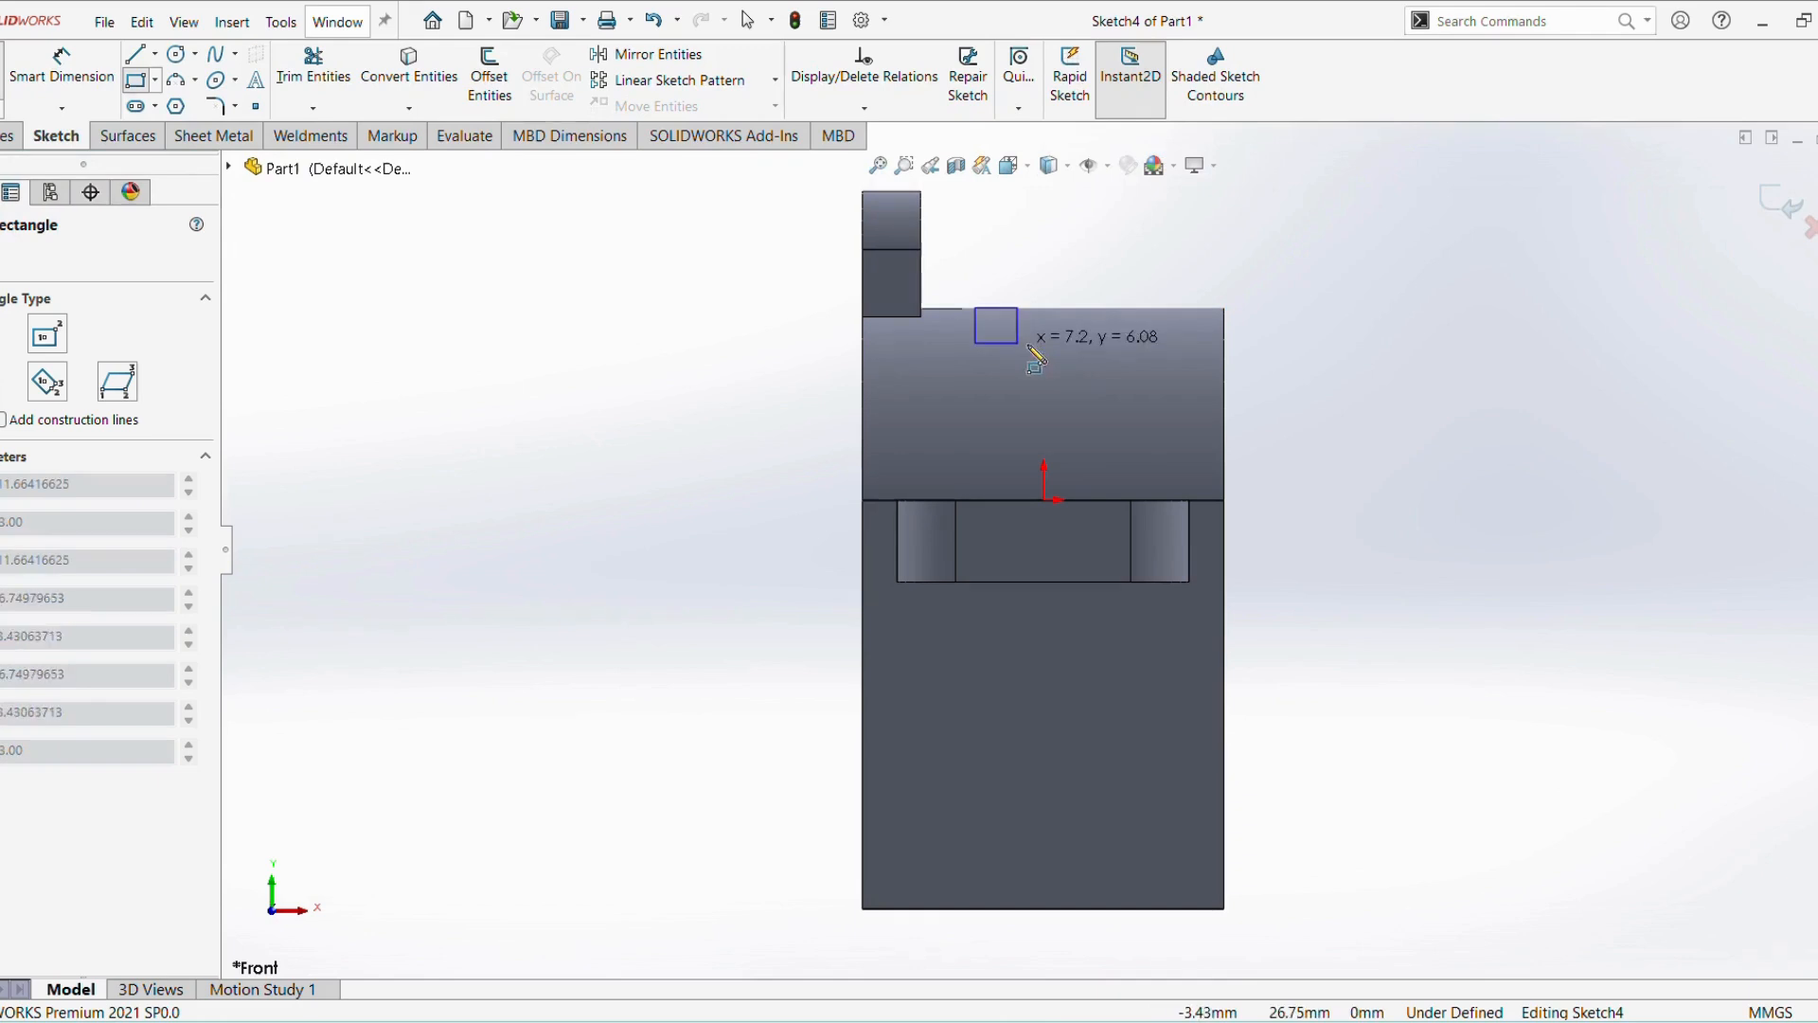
left_click(1132, 360)
Dimension the rectangle's width as 26 mm
right_click(1432, 396)
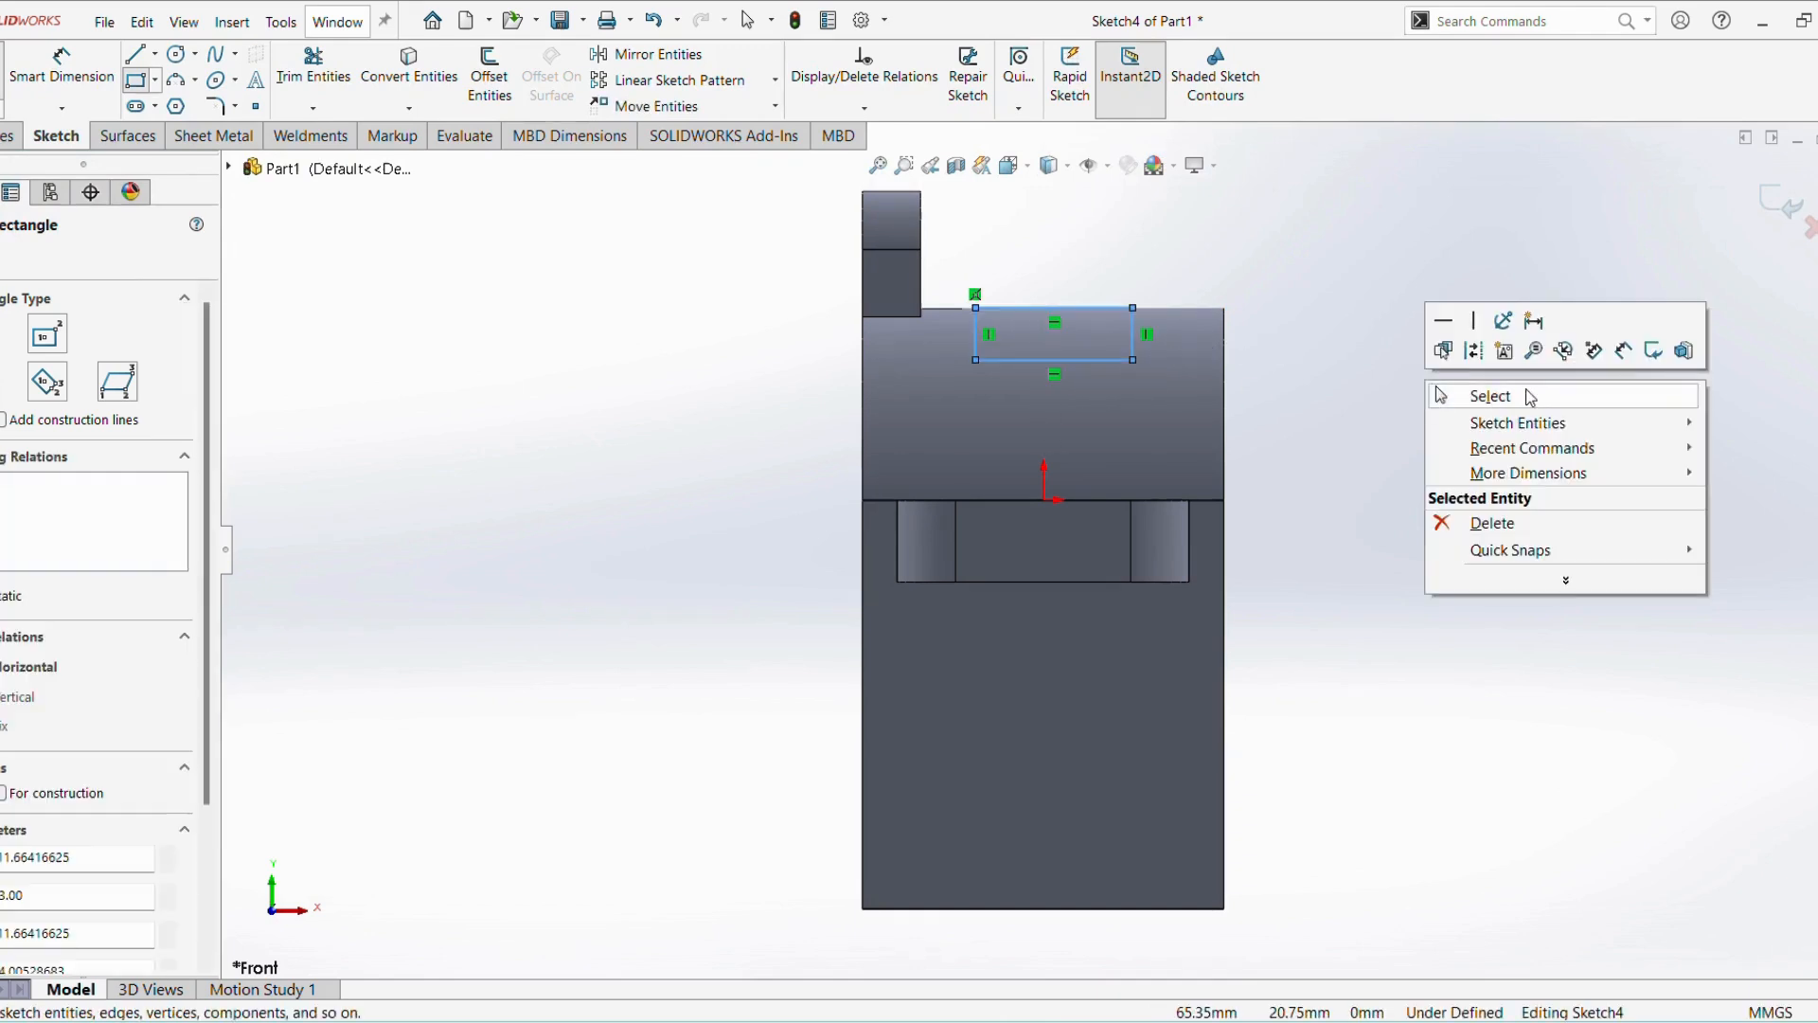
left_click(1625, 350)
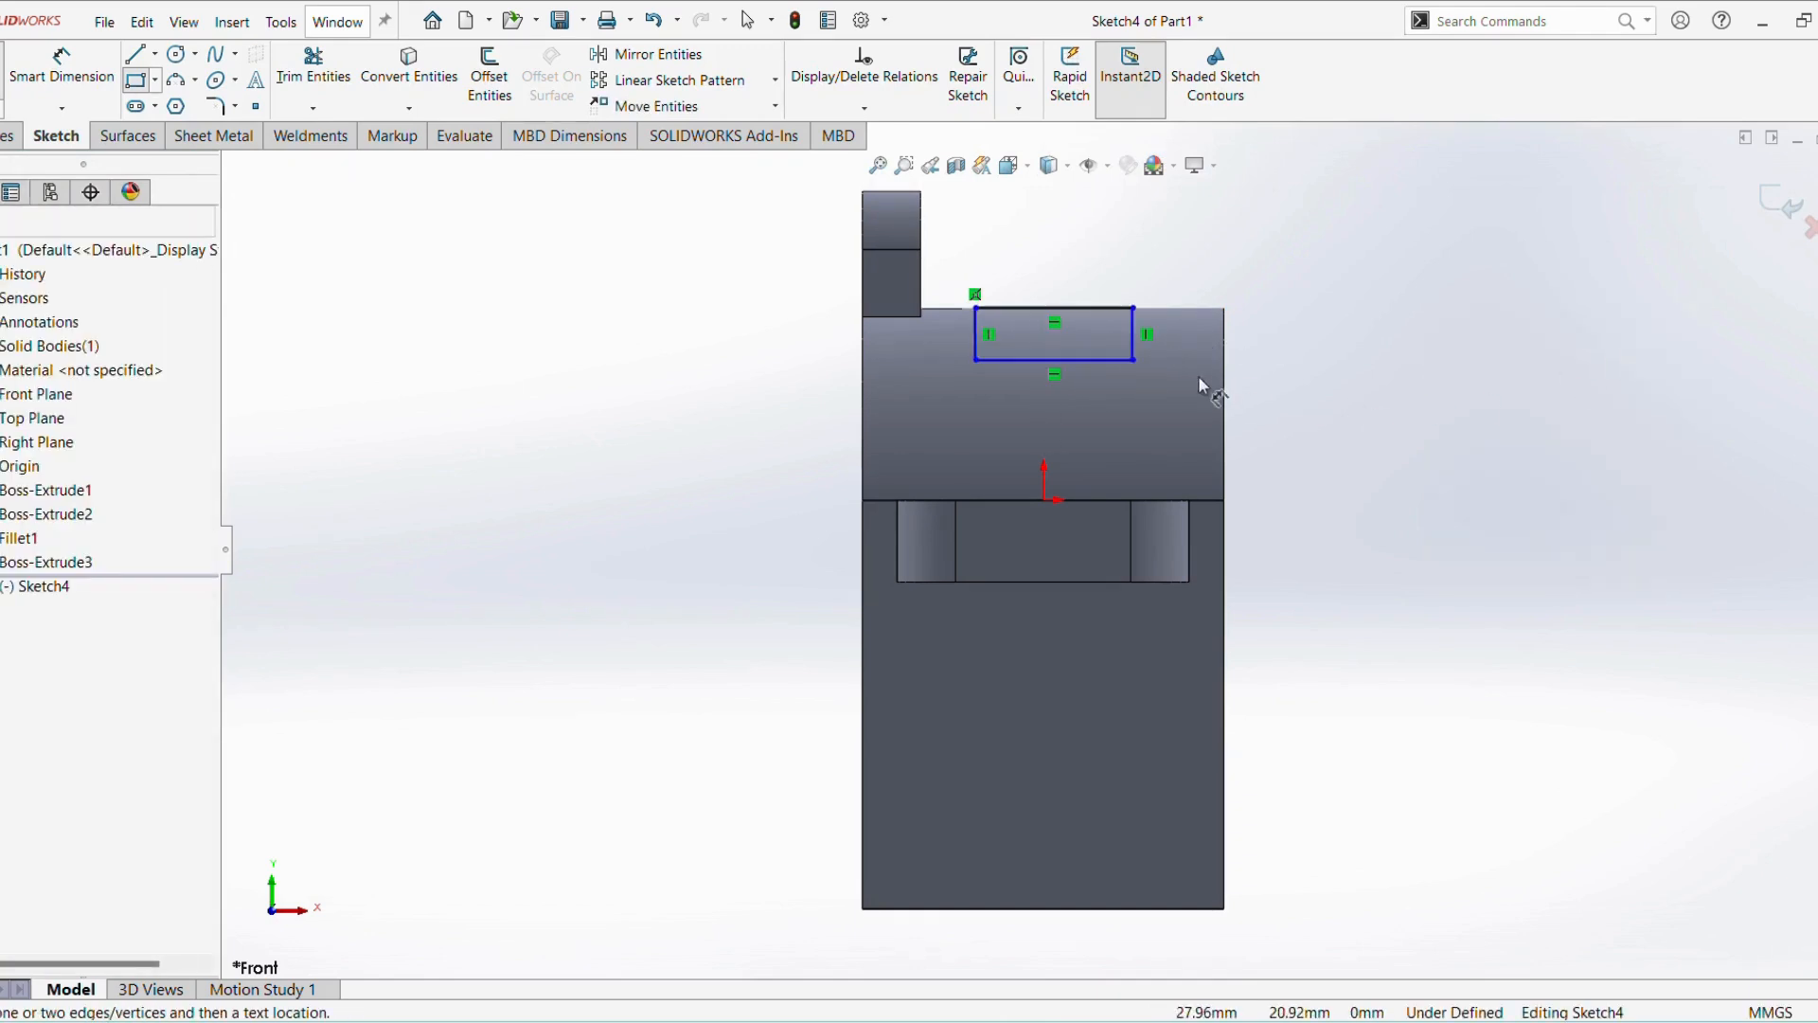
left_click(1104, 361)
left_click(1087, 404)
type("26")
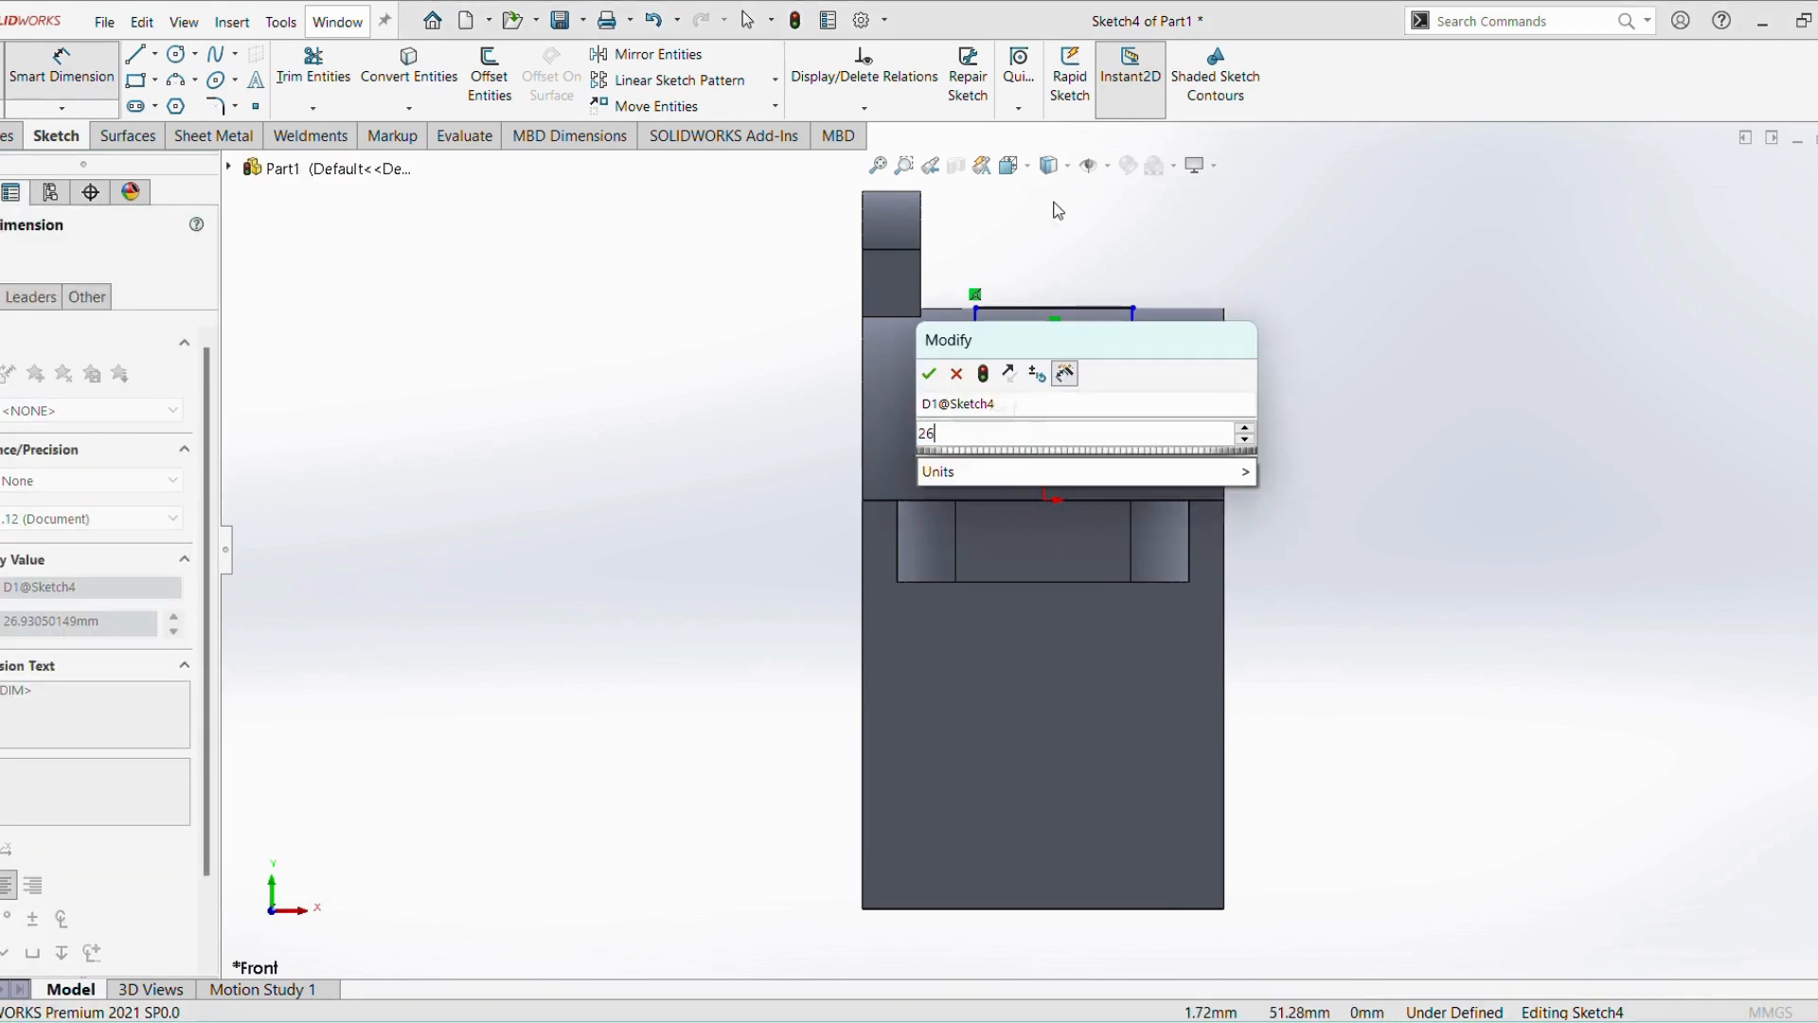
key("Return")
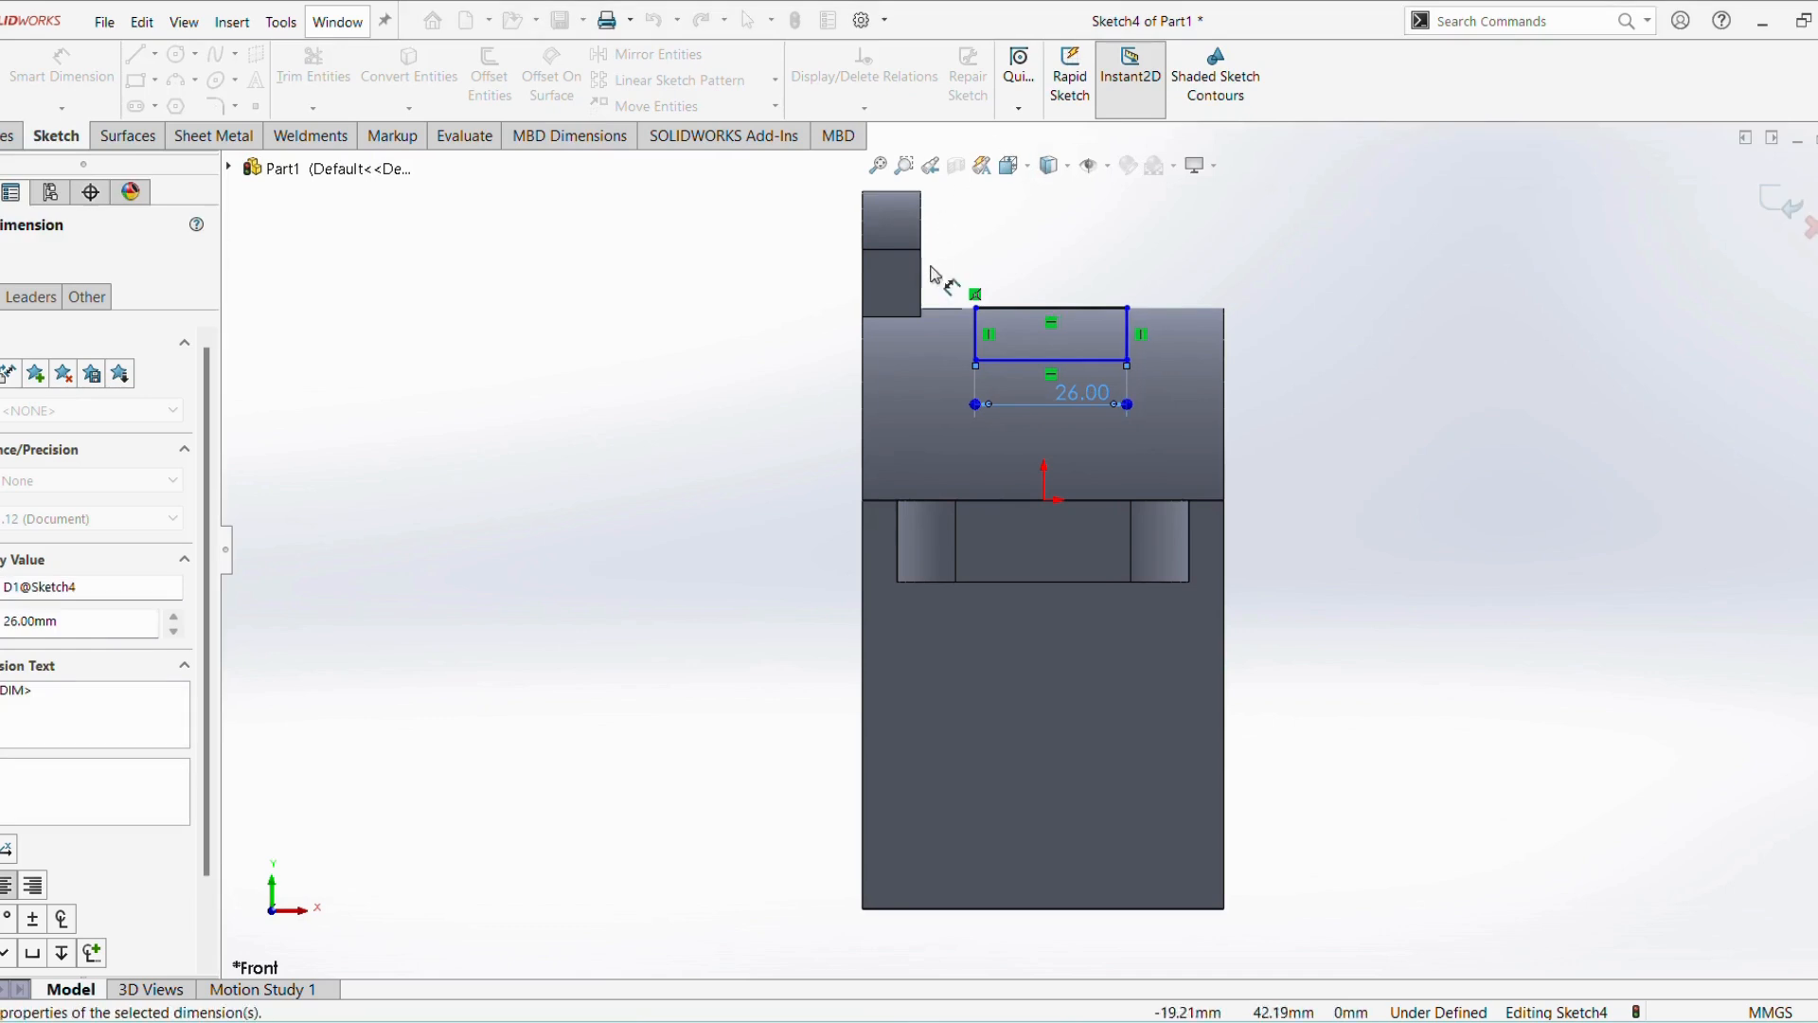
Dimension the rectangle's lug-side edge 20 mm from the arch's end face on the lug side
left_click(864, 375)
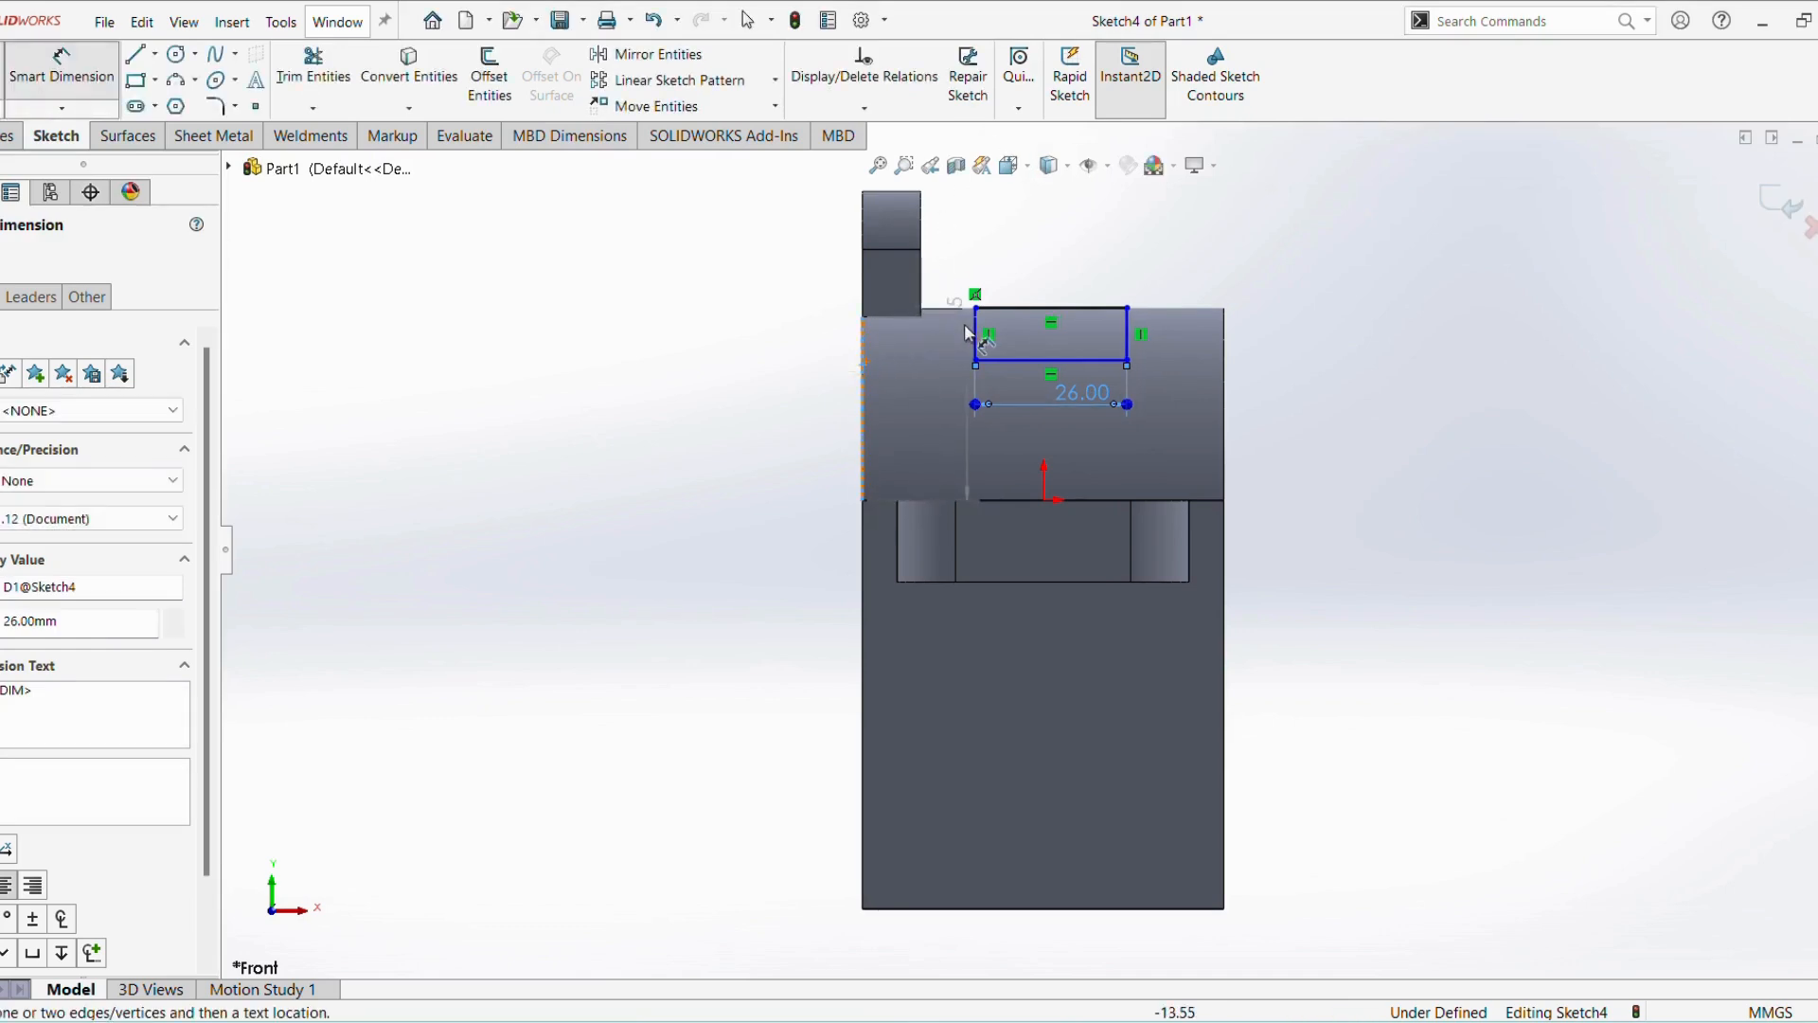
left_click(975, 350)
left_click(748, 362)
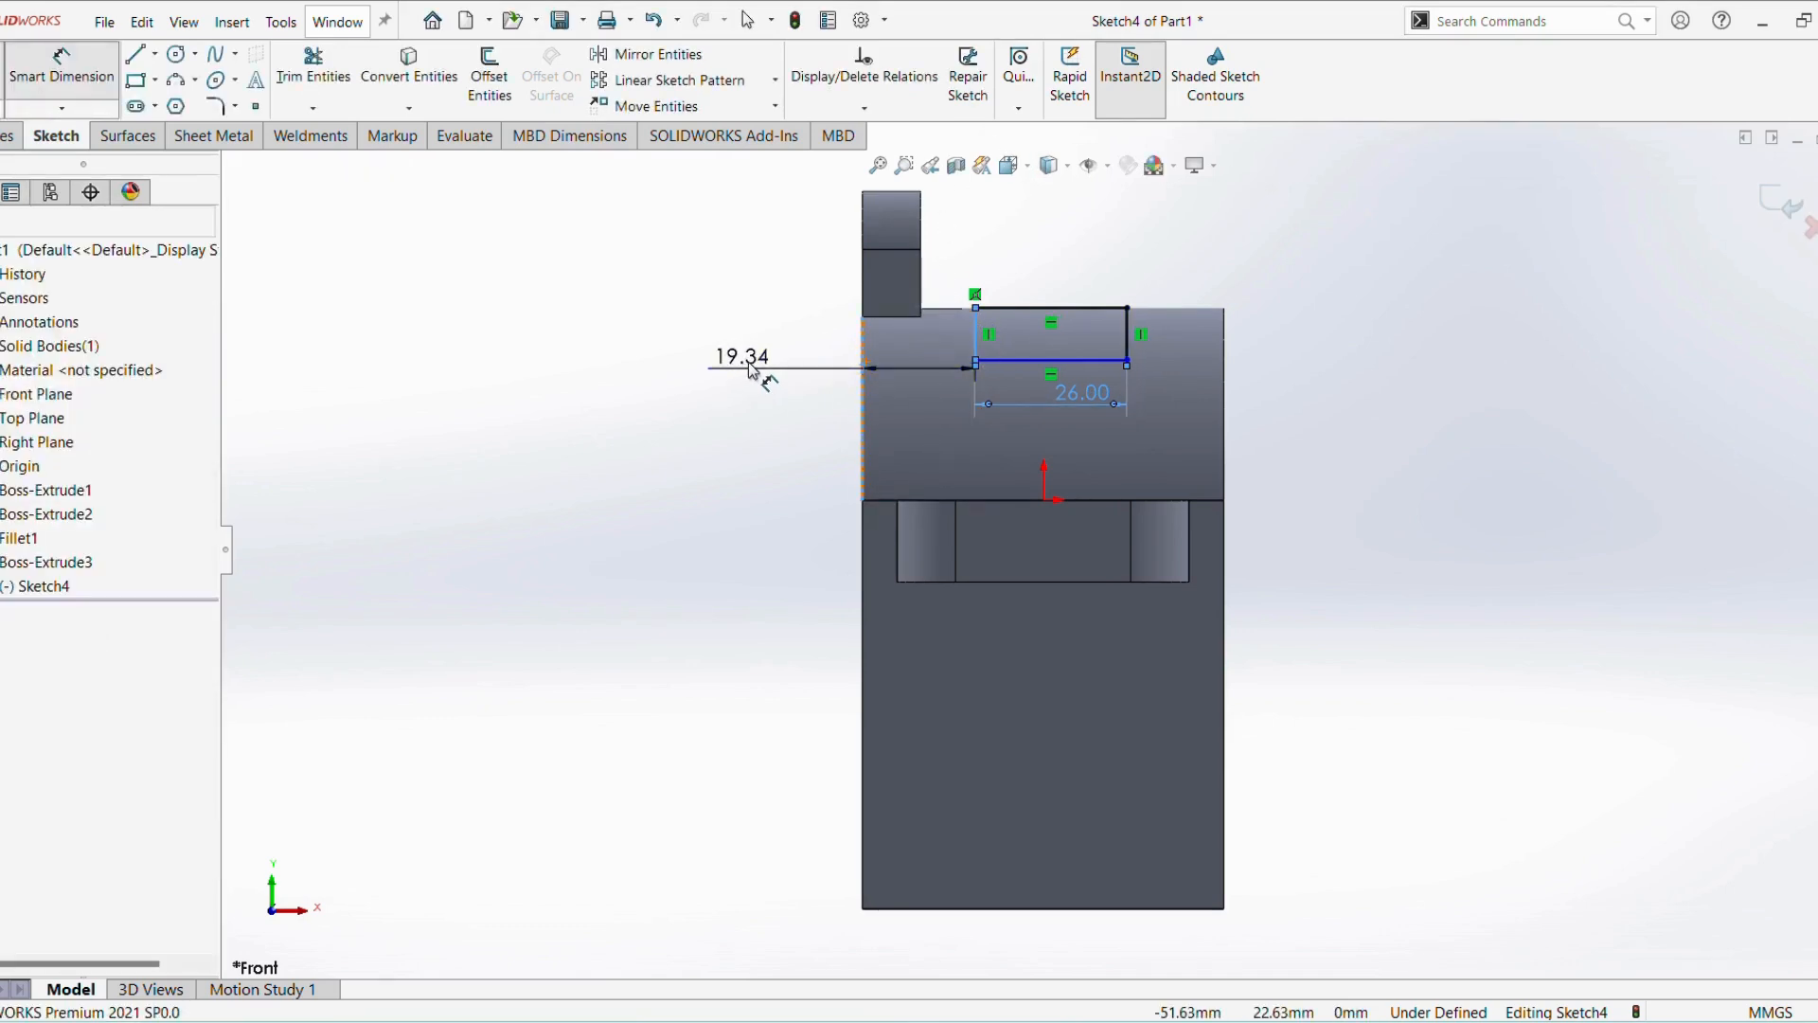
type("20")
key("Return")
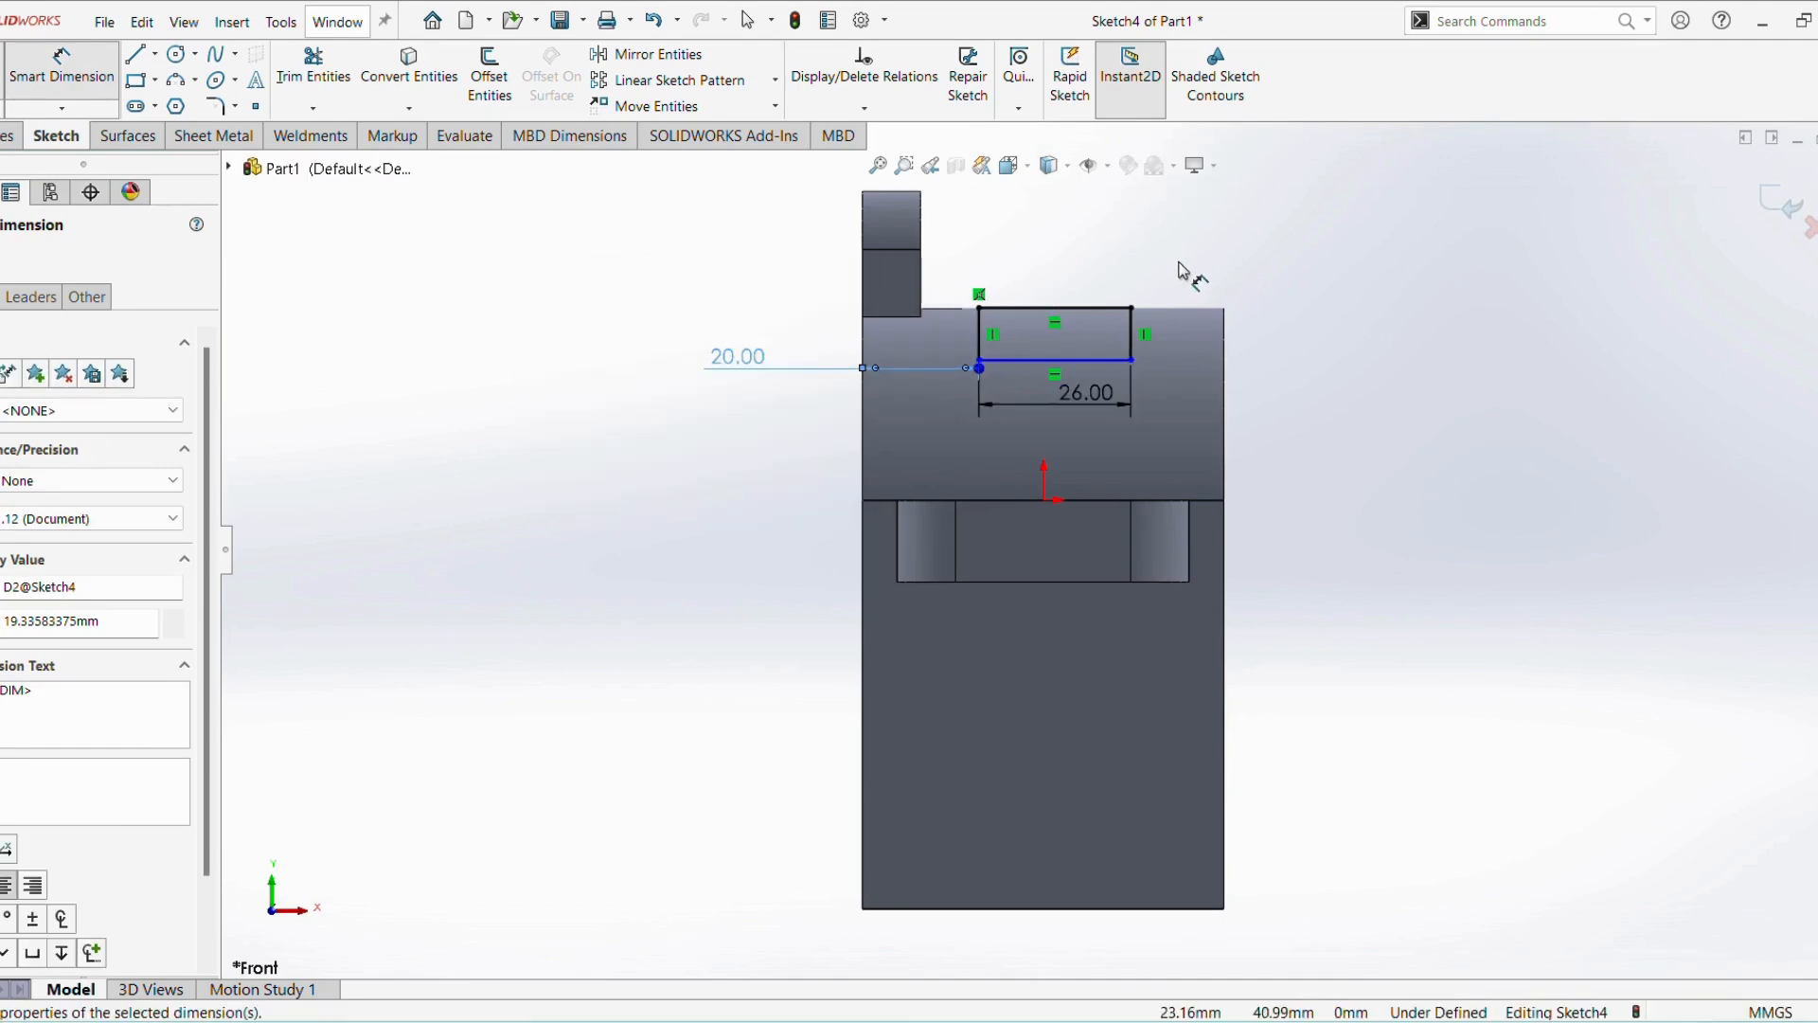
Dimension the rectangle's height as 12 mm and check the slot against drawing 97.pdf
left_click(1131, 339)
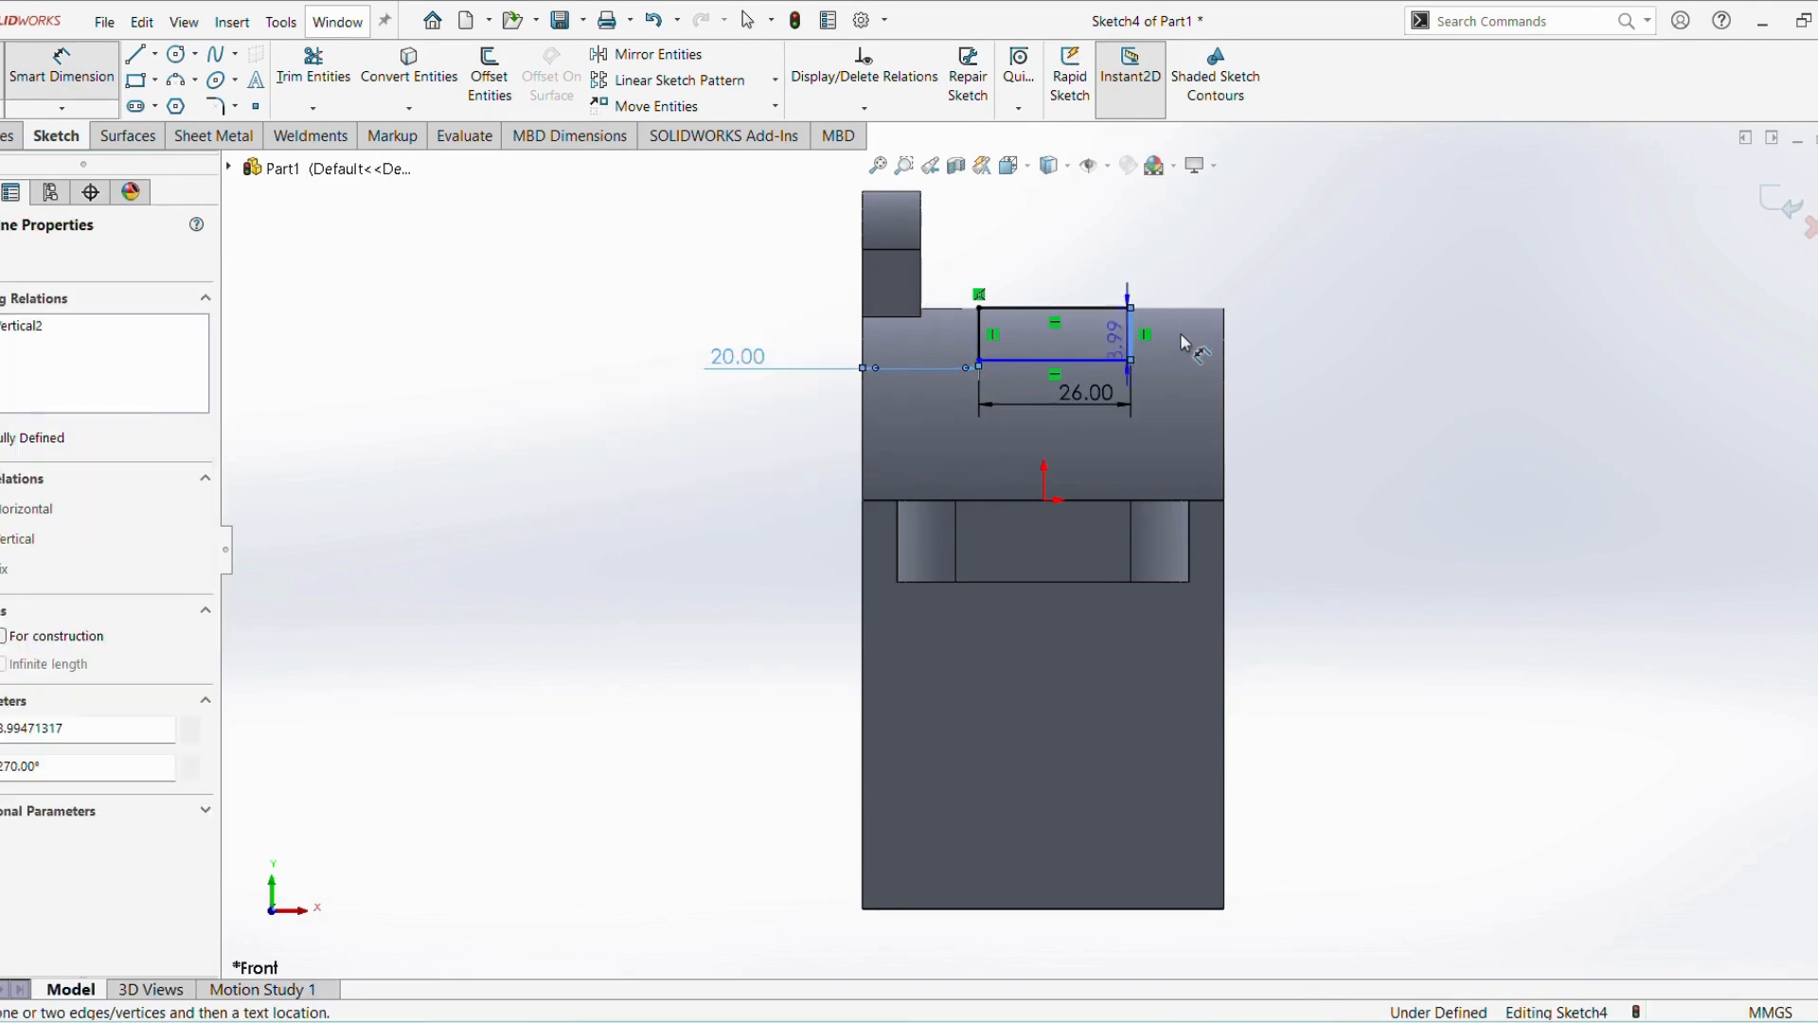
left_click(1184, 332)
type("12")
key("Return")
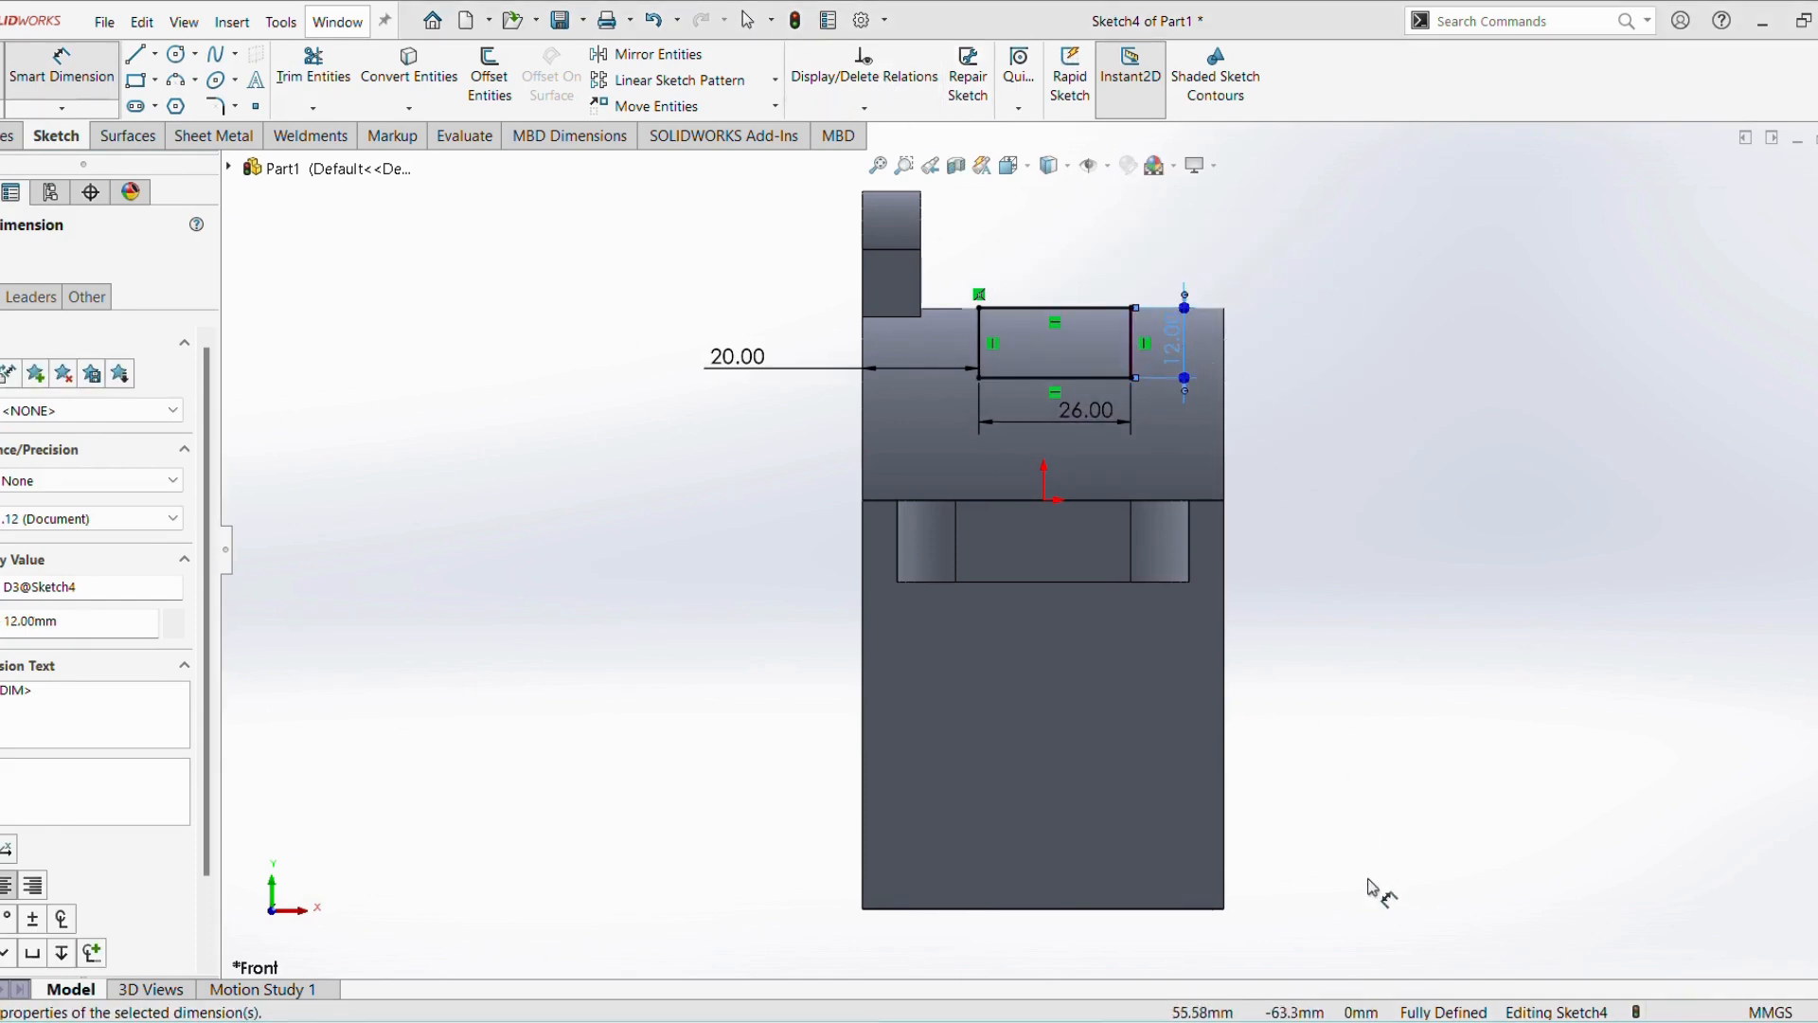
left_click(1298, 1021)
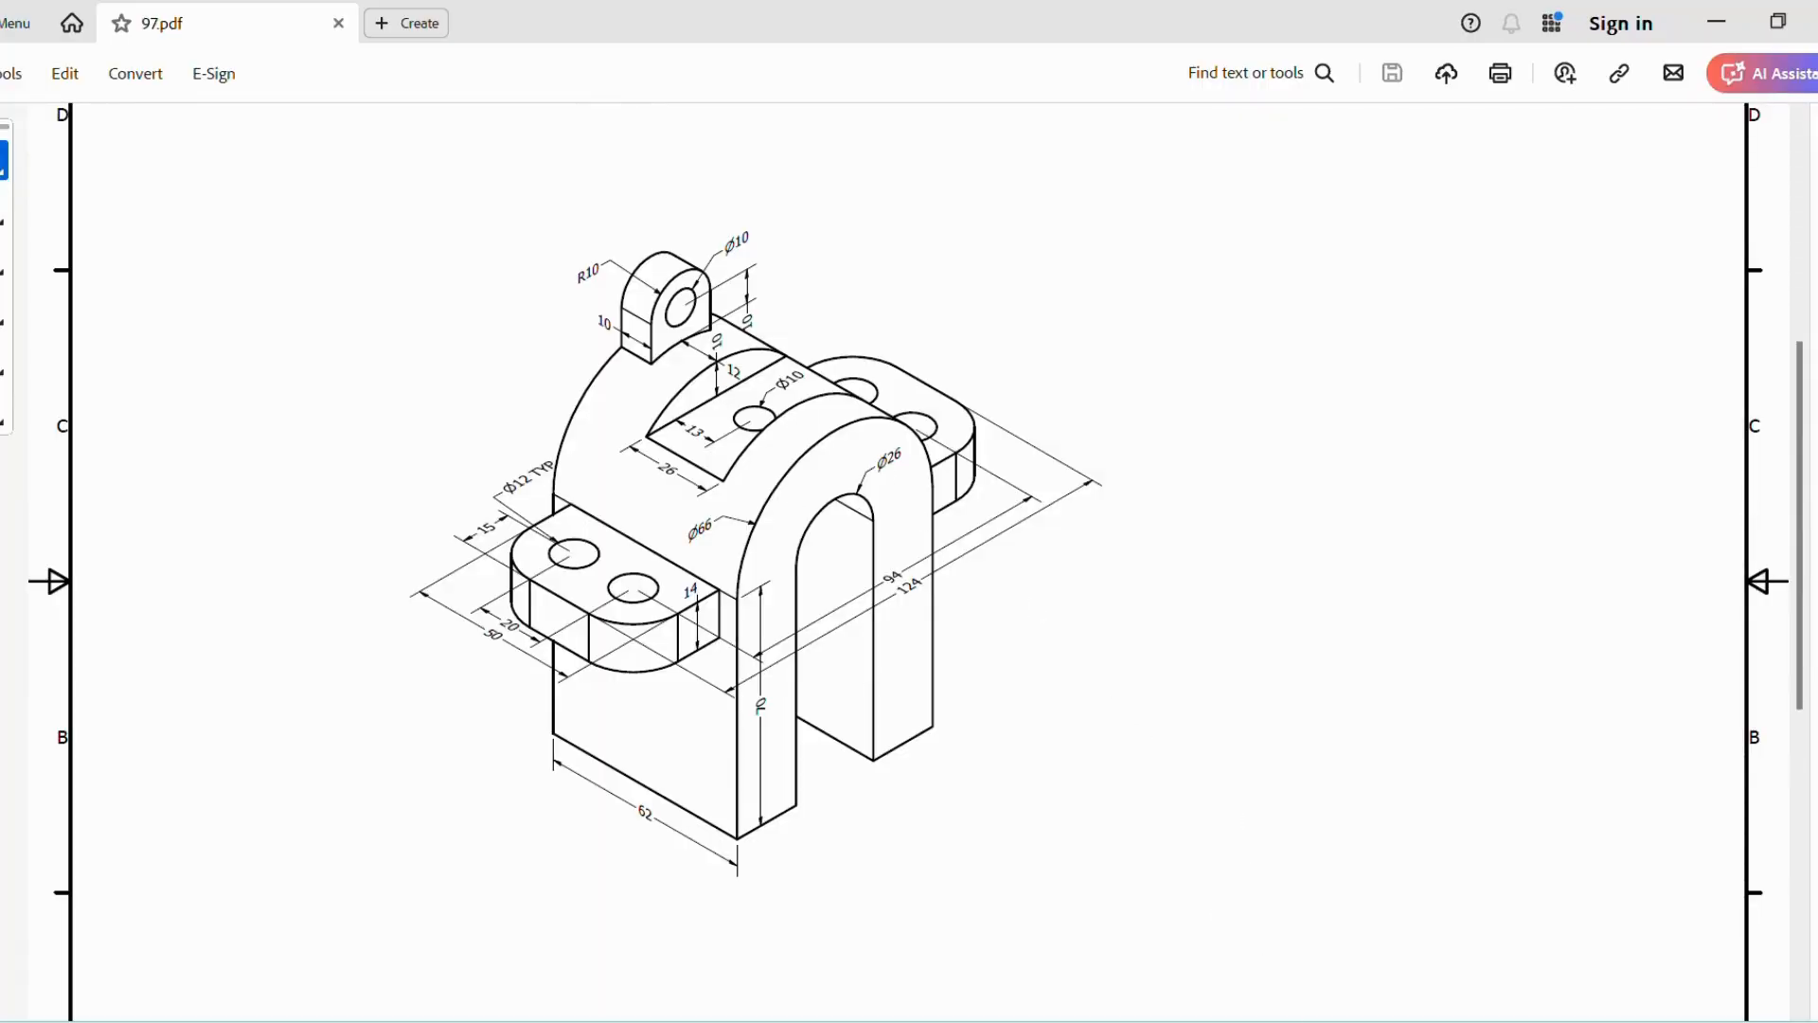
key("alt+Tab")
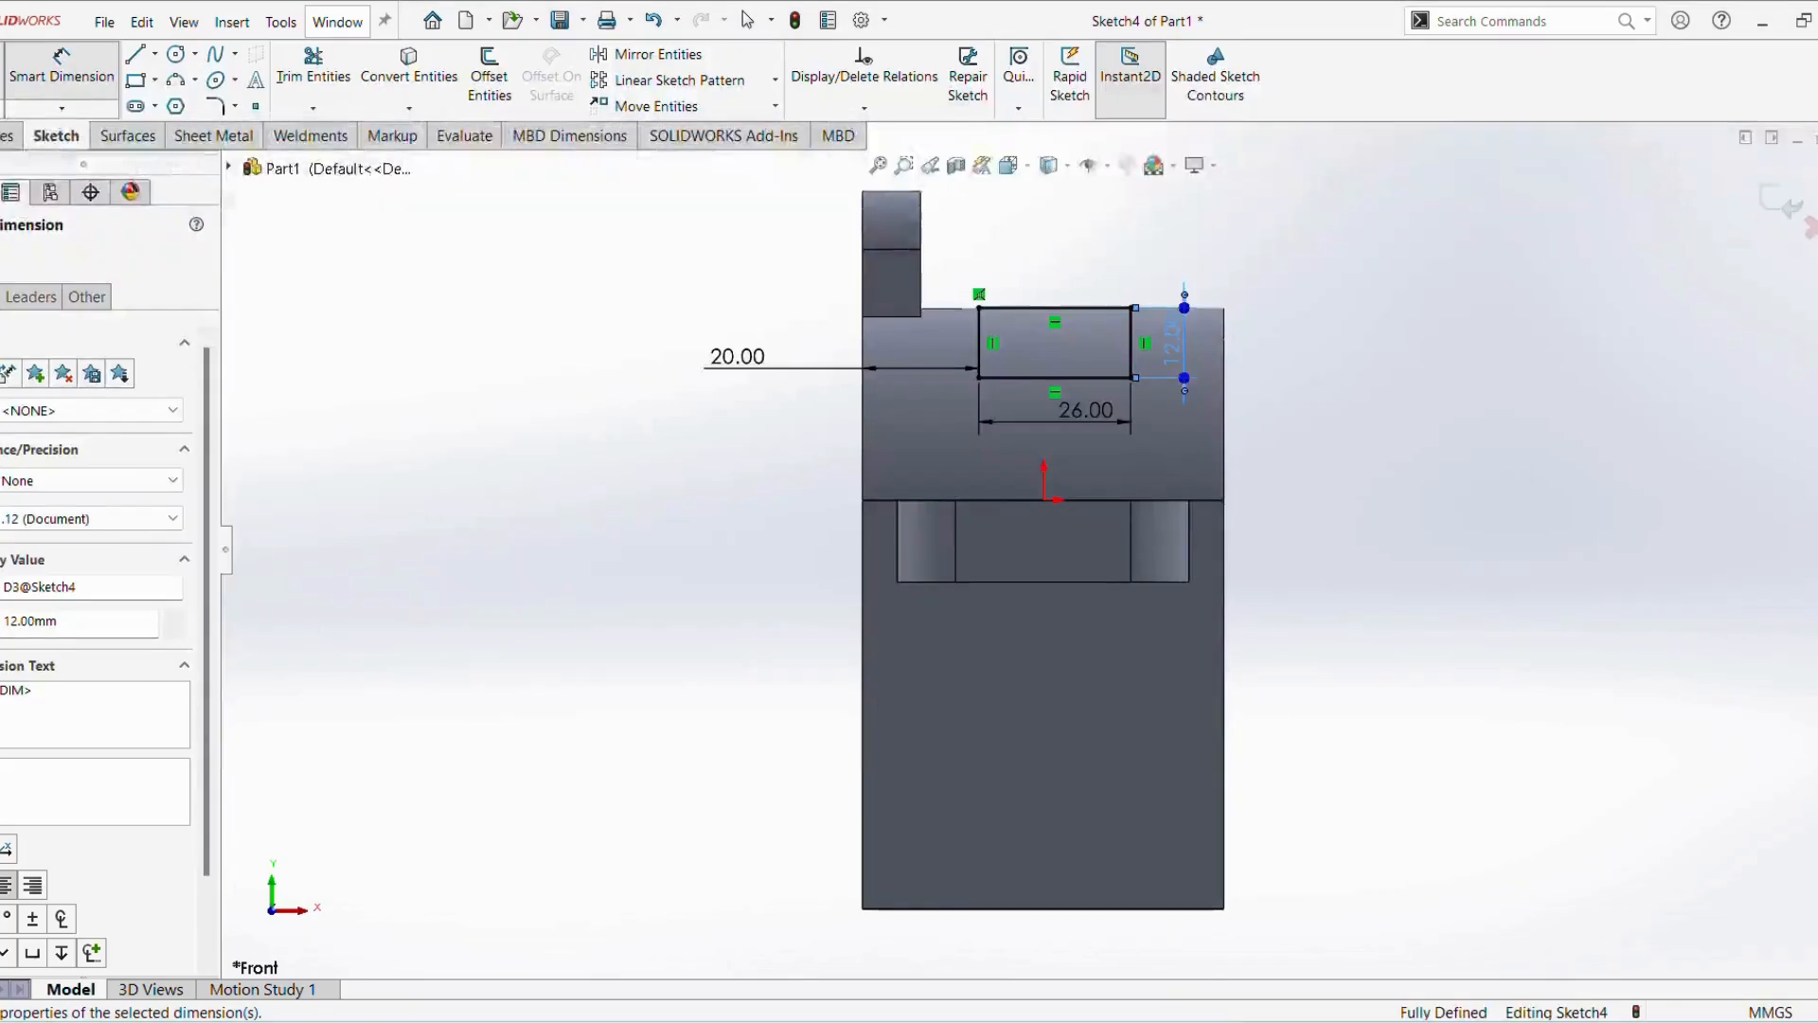
Close the rectangle sketch and cut it through the arch's crown with a Mid Plane Extruded Cut 56 mm deep
left_click(1779, 213)
left_click(1775, 204)
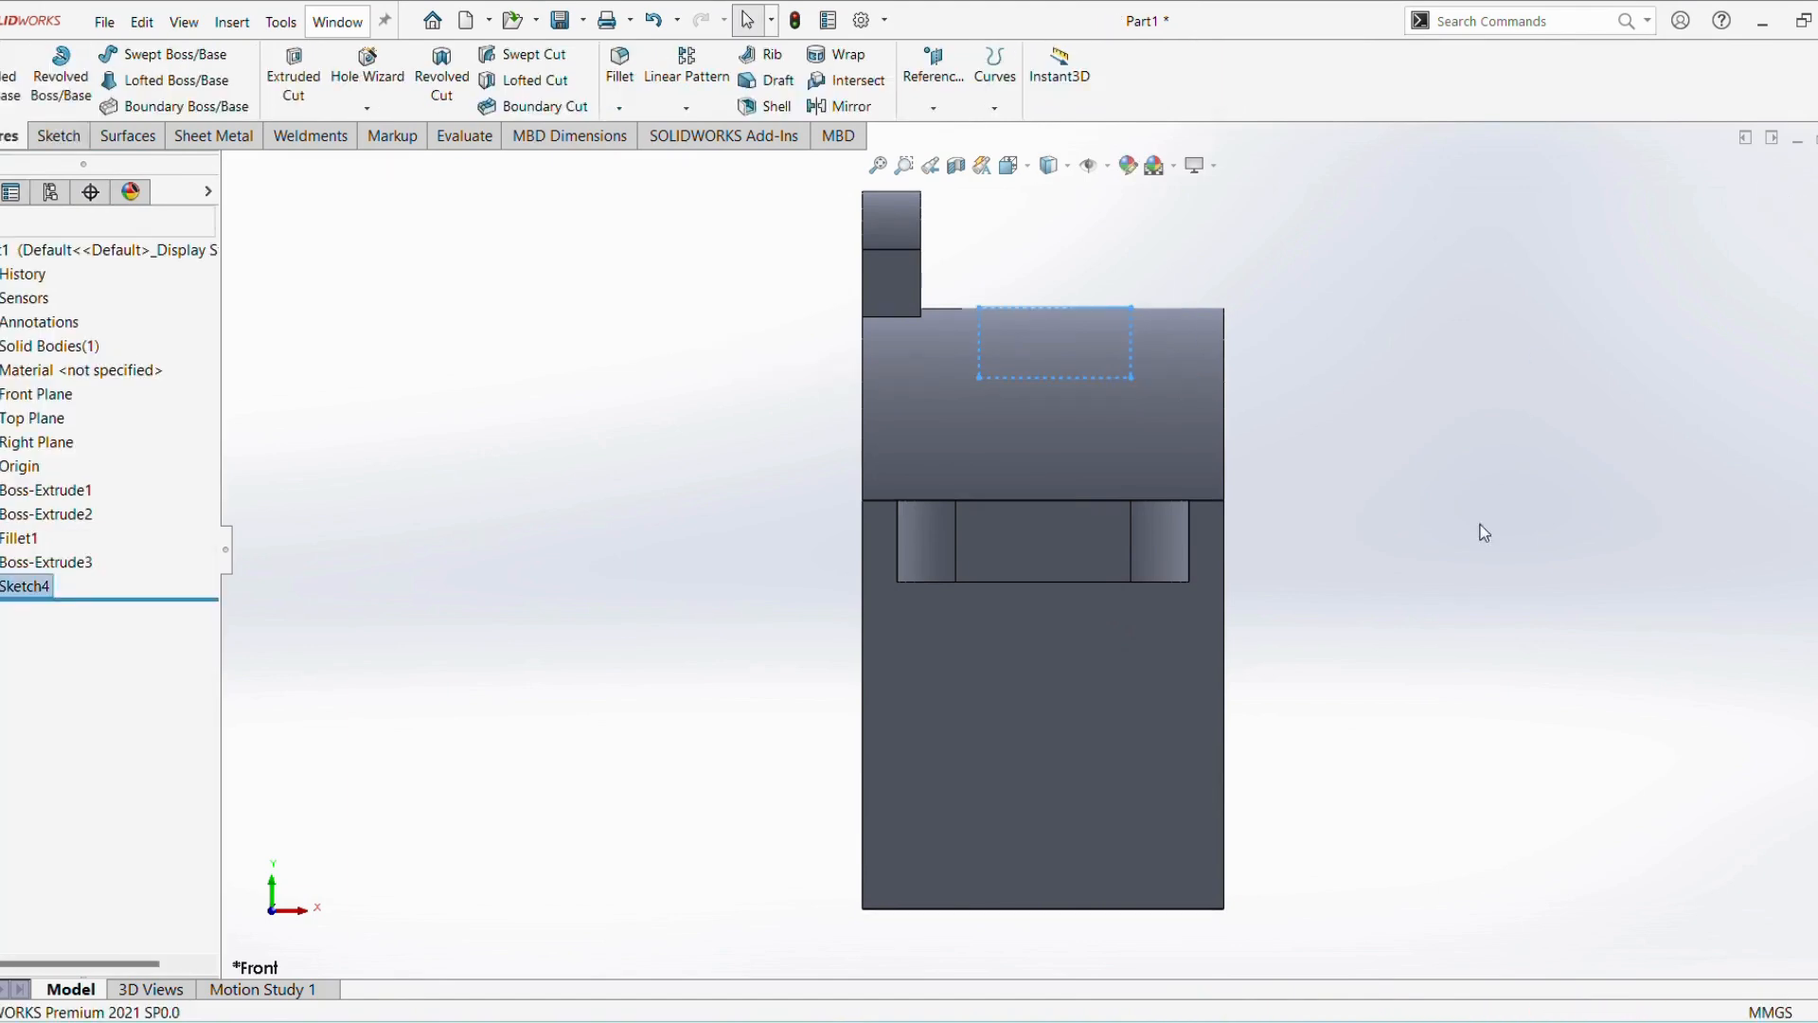
left_click(294, 80)
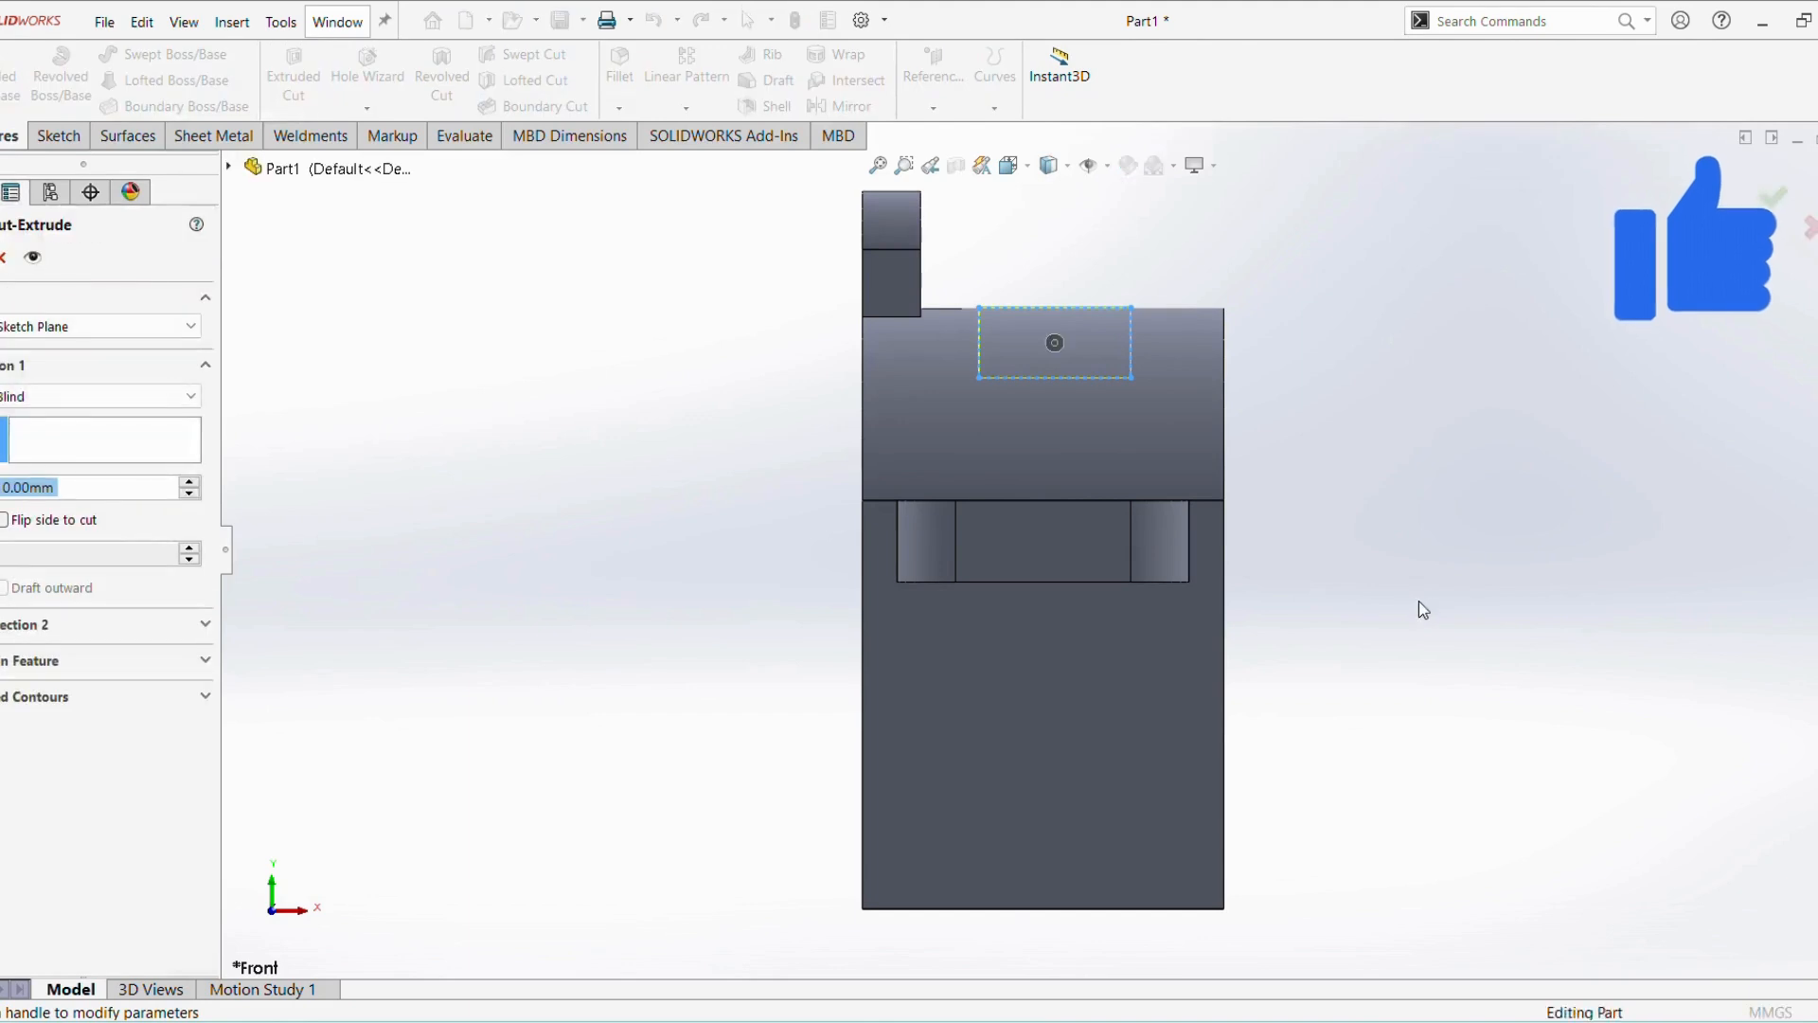
left_click(102, 397)
left_click(104, 554)
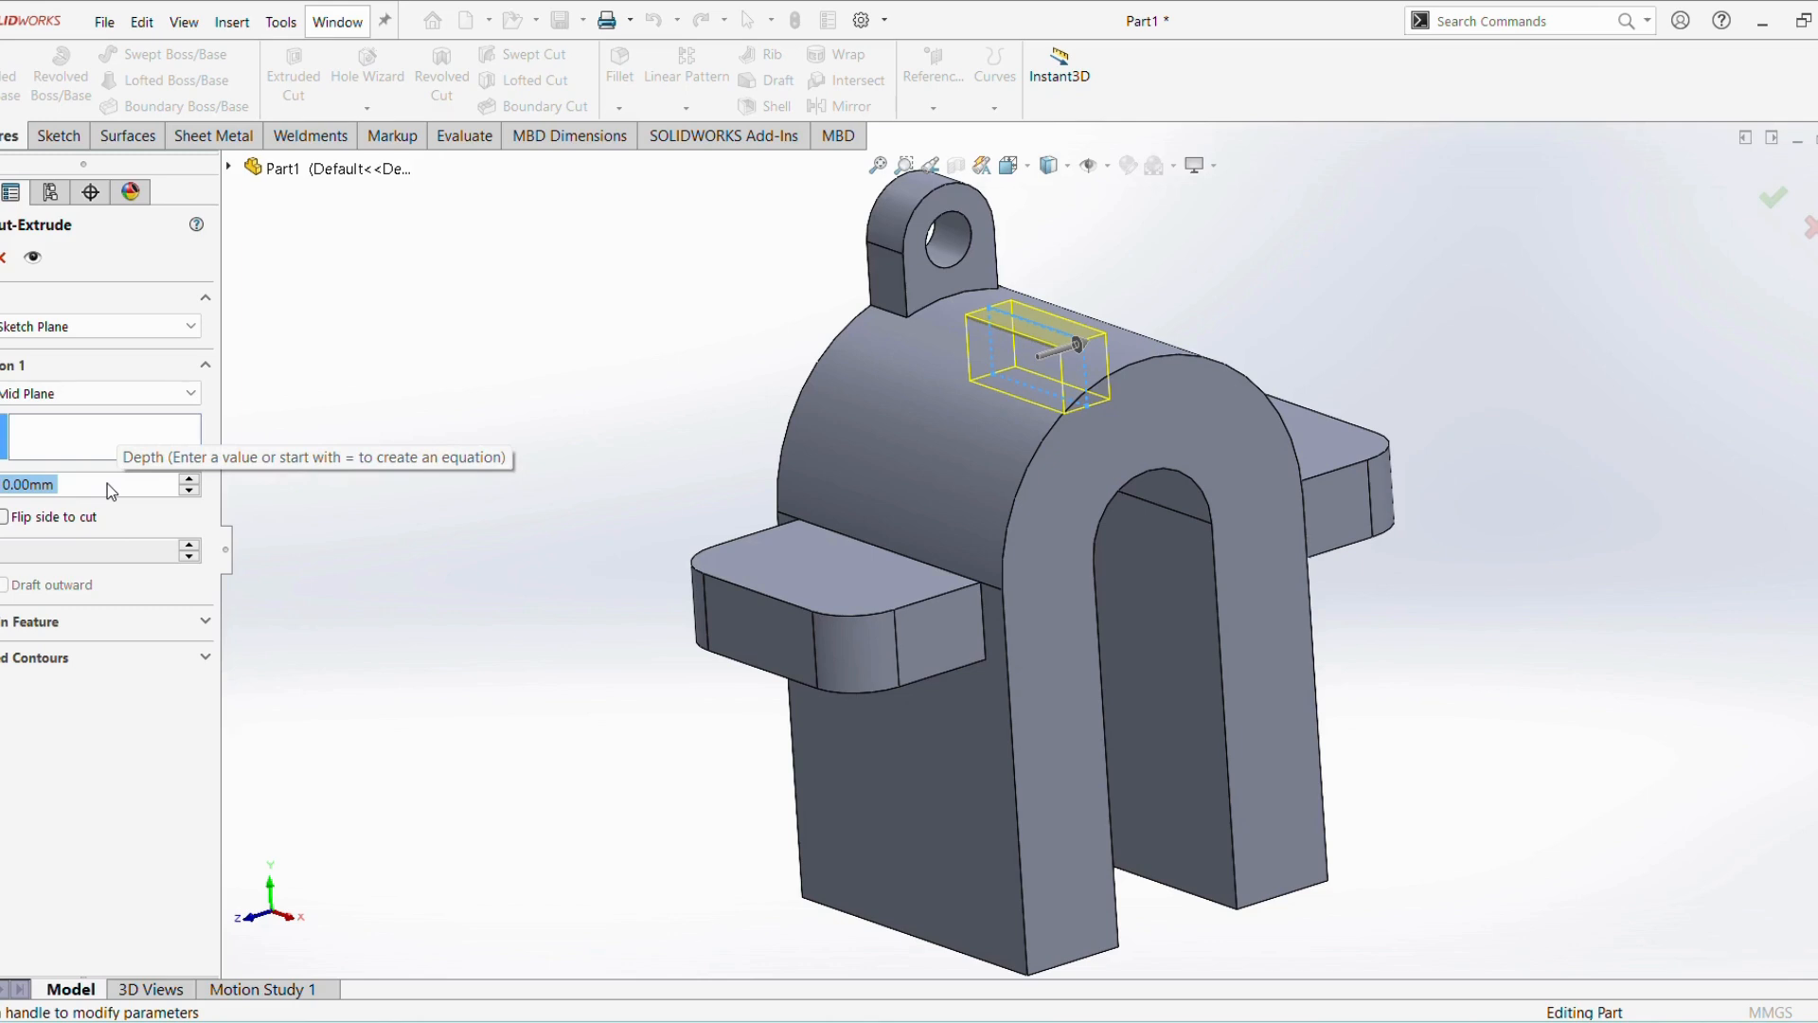
type("56")
key("Return")
key("Return")
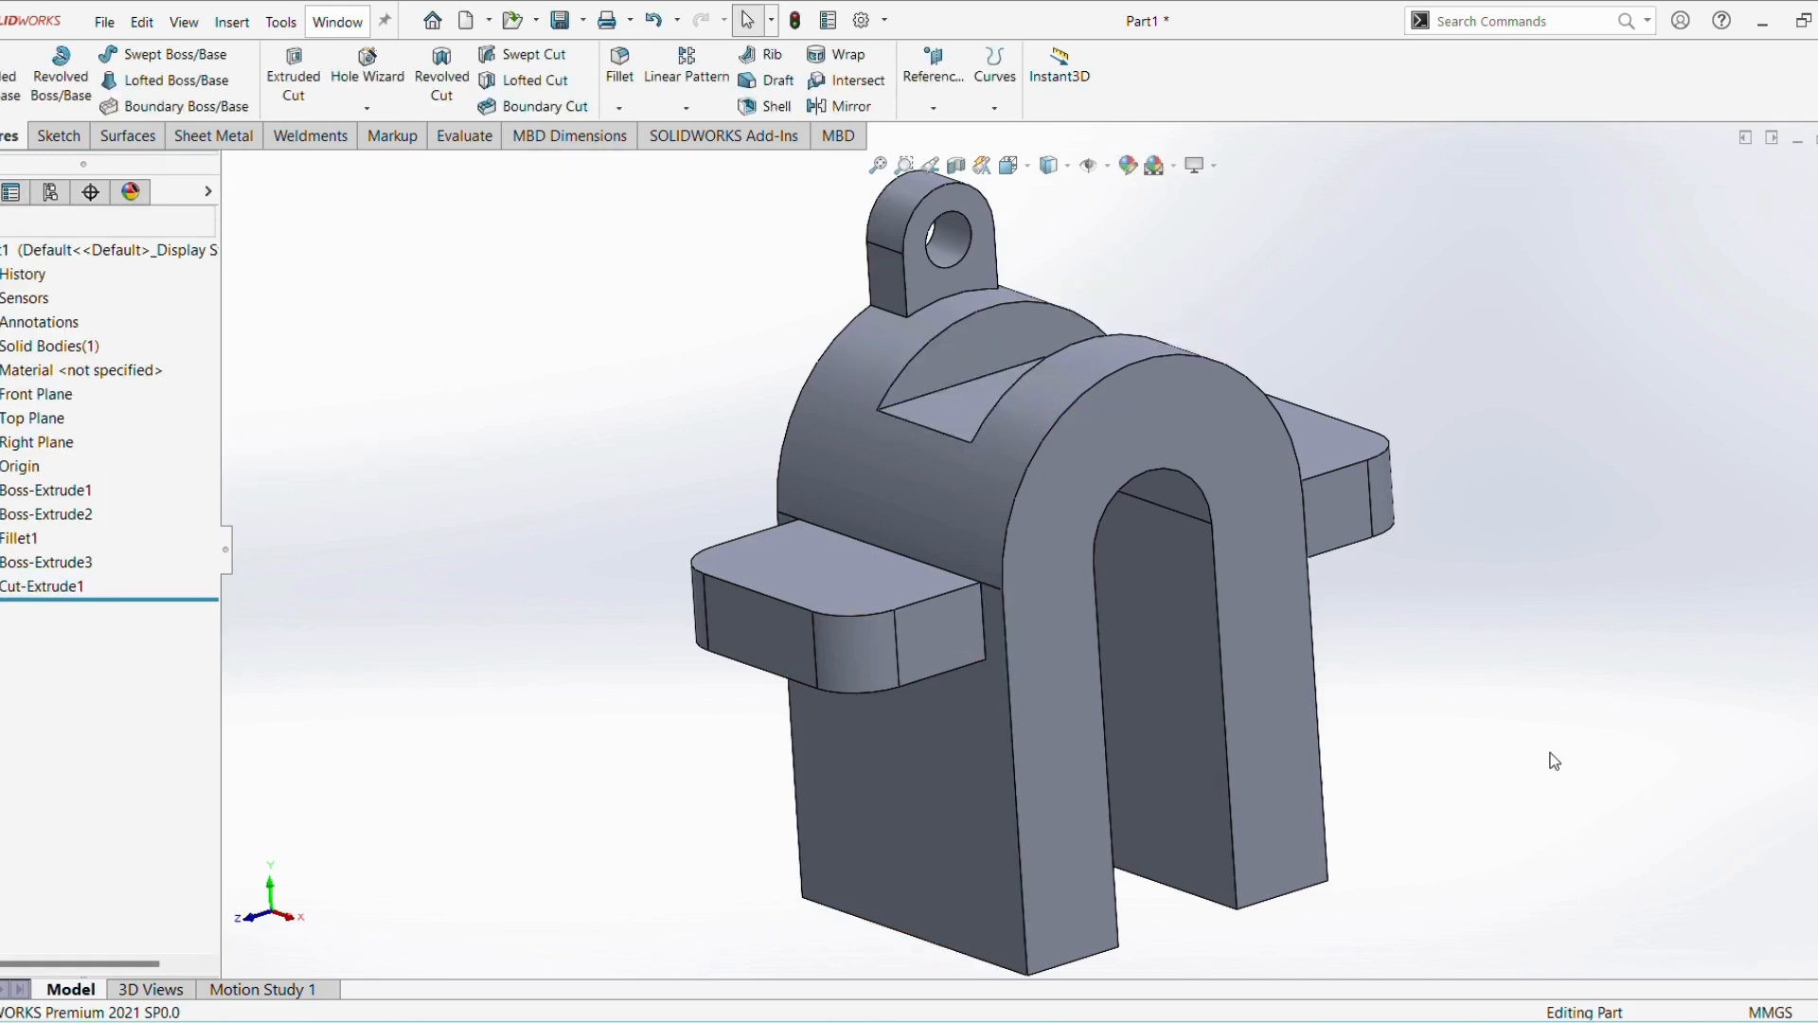
key("ctrl+7")
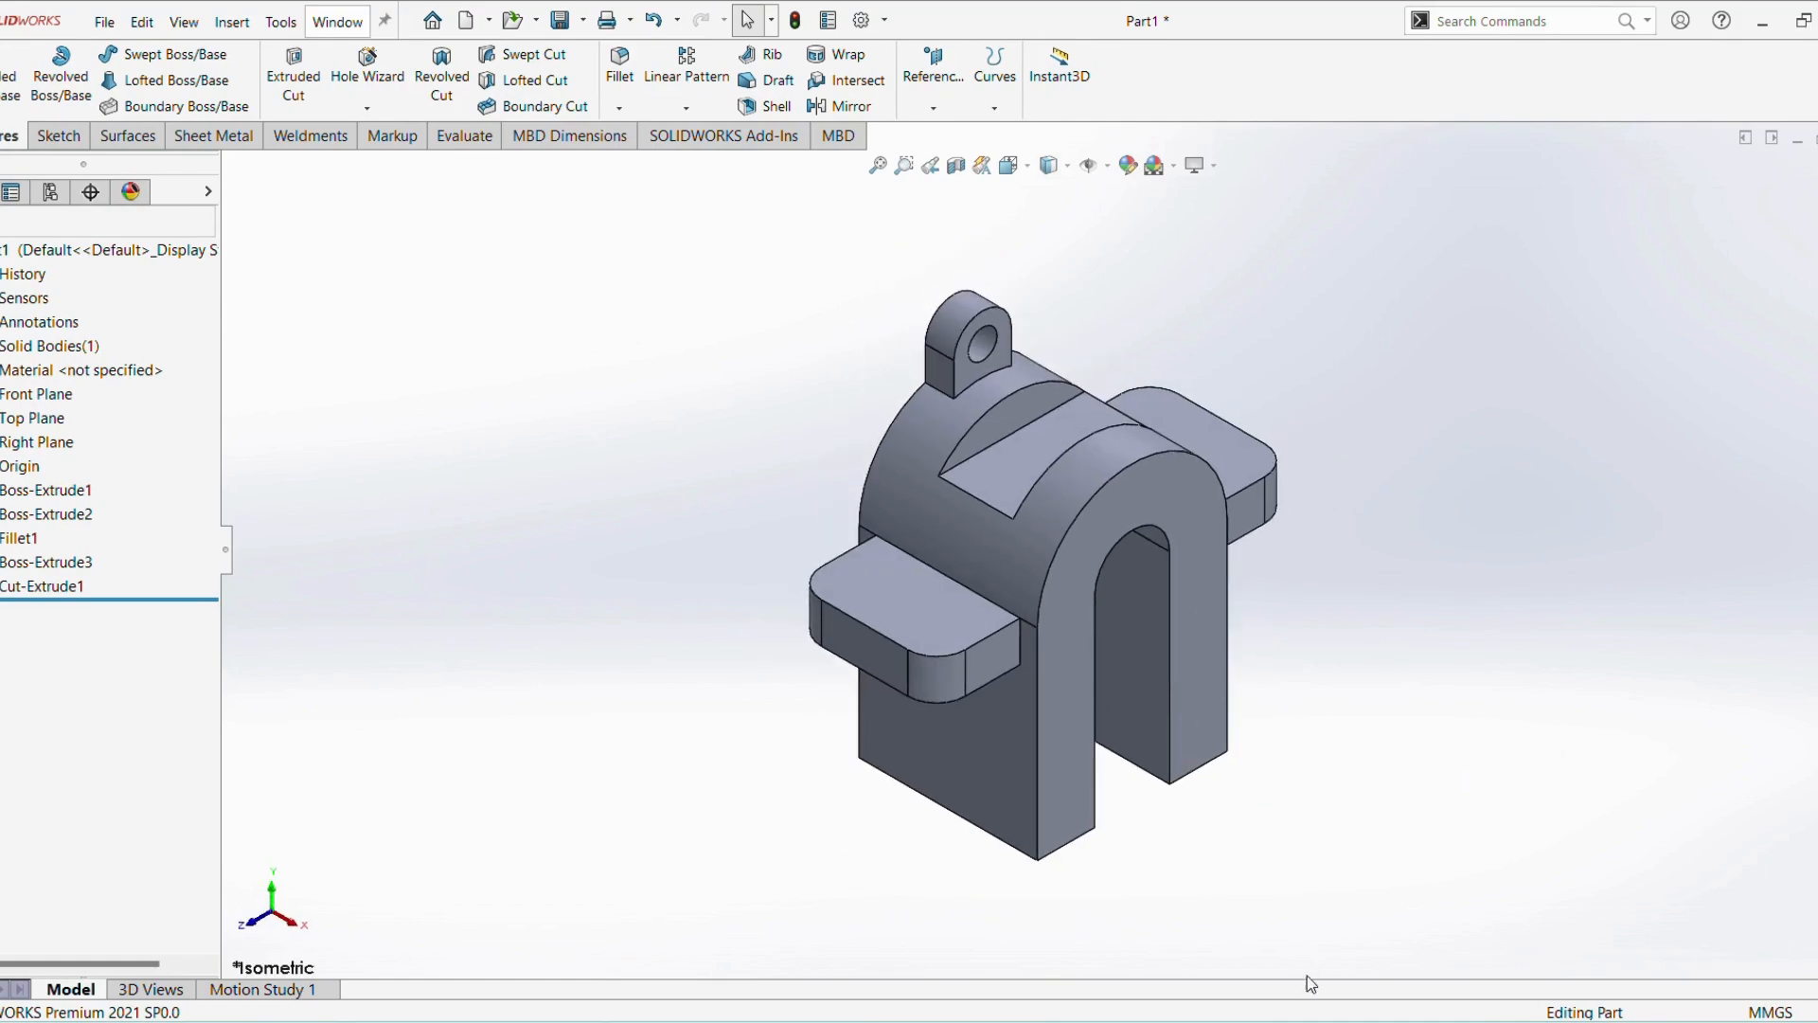
Check the hole in drawing 97.pdf and sketch a circle of about 5.9 mm radius at the origin on the slot's flat floor
key("alt+Tab")
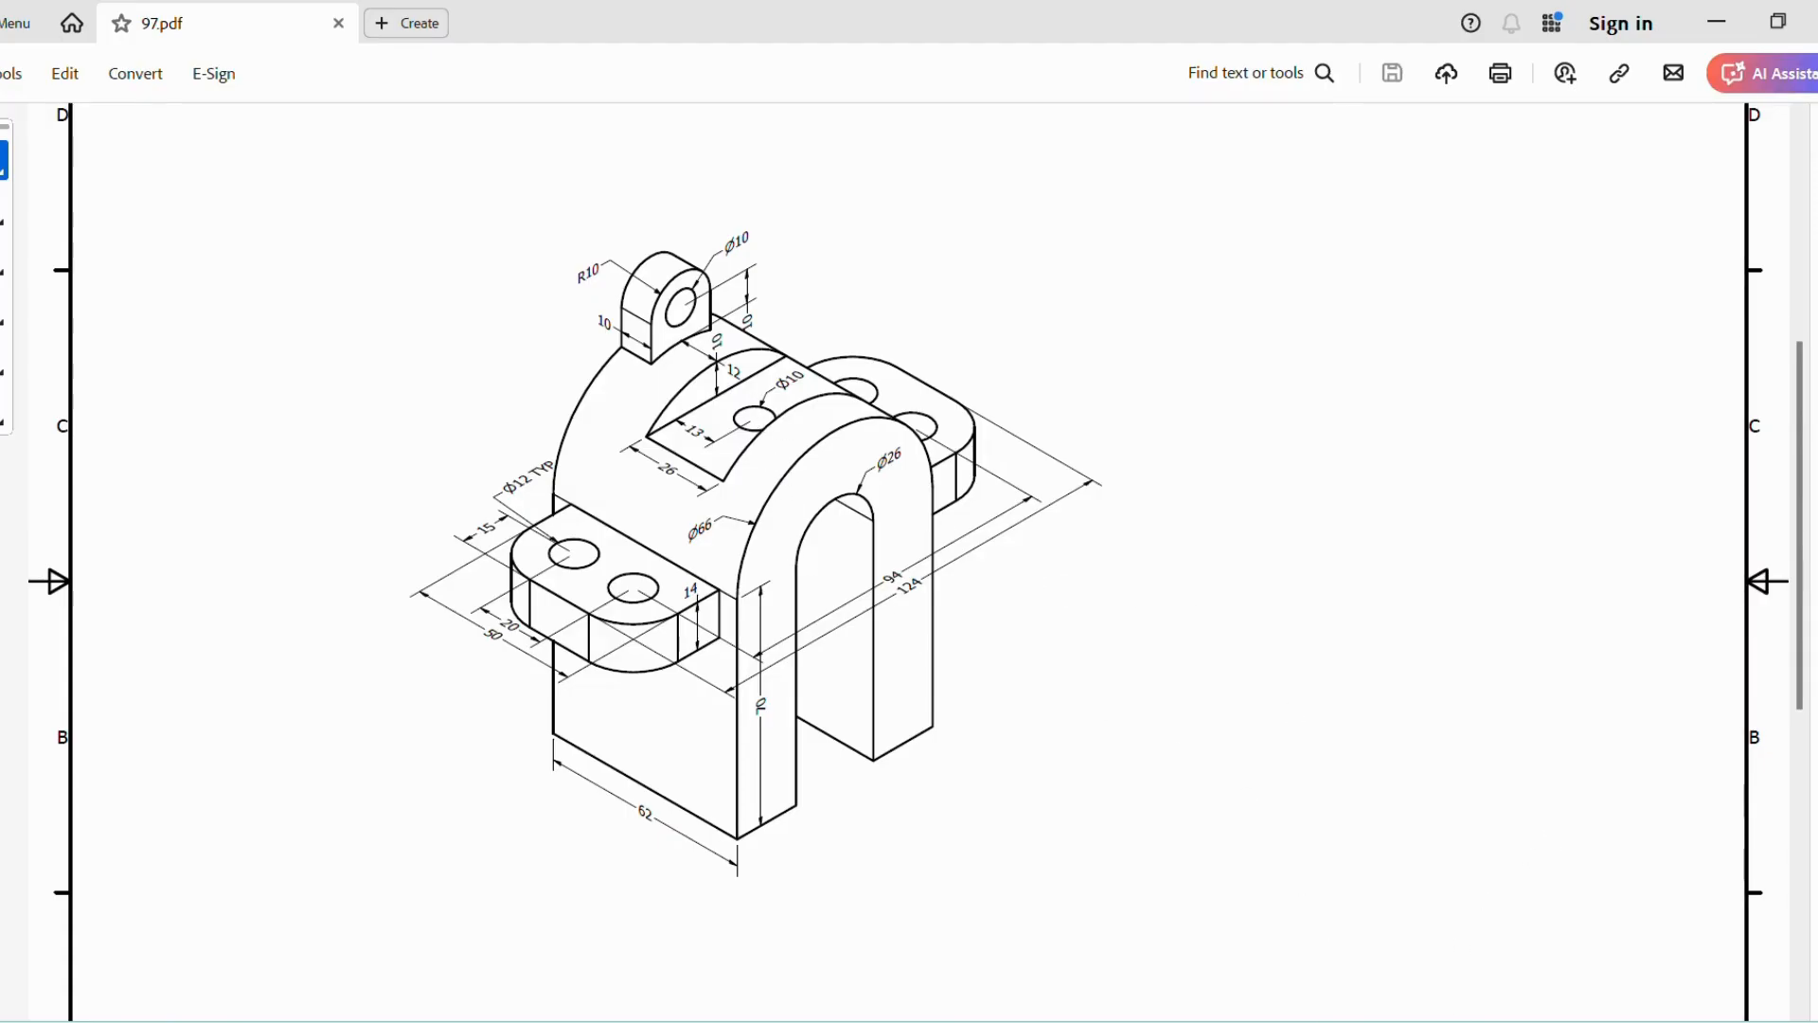
key("alt+Tab")
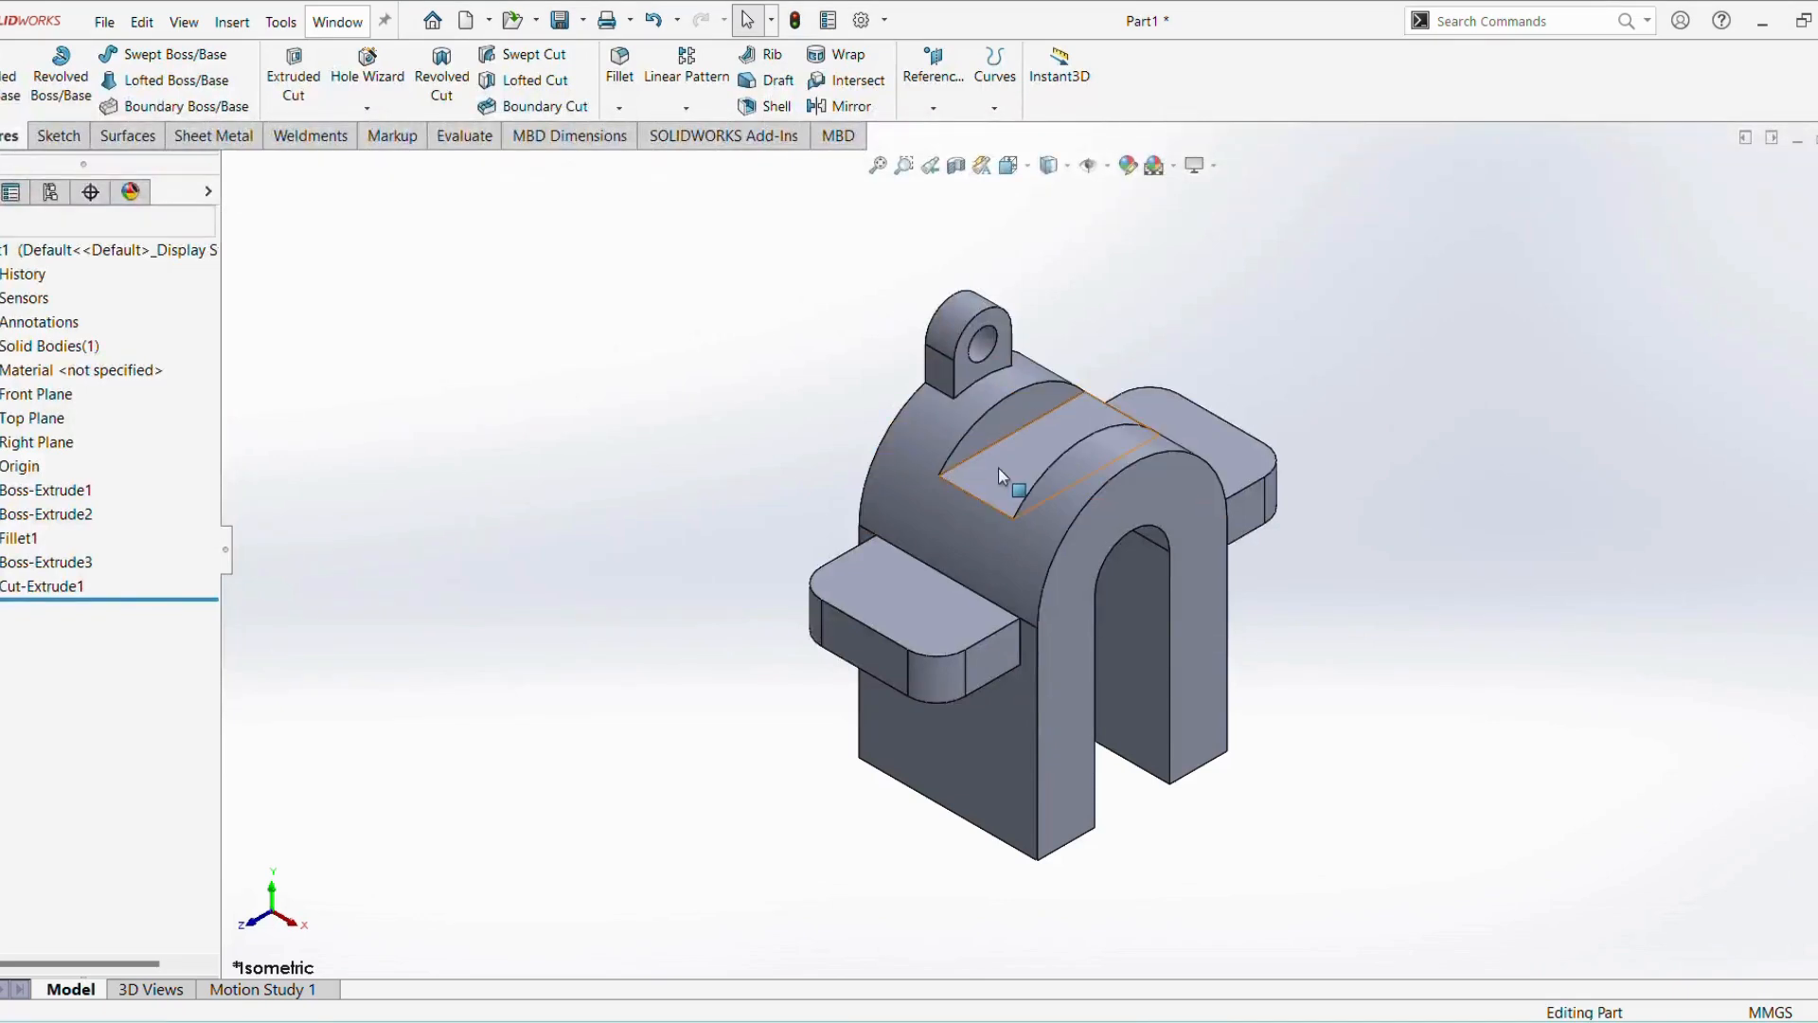
left_click(999, 474)
left_click(1098, 417)
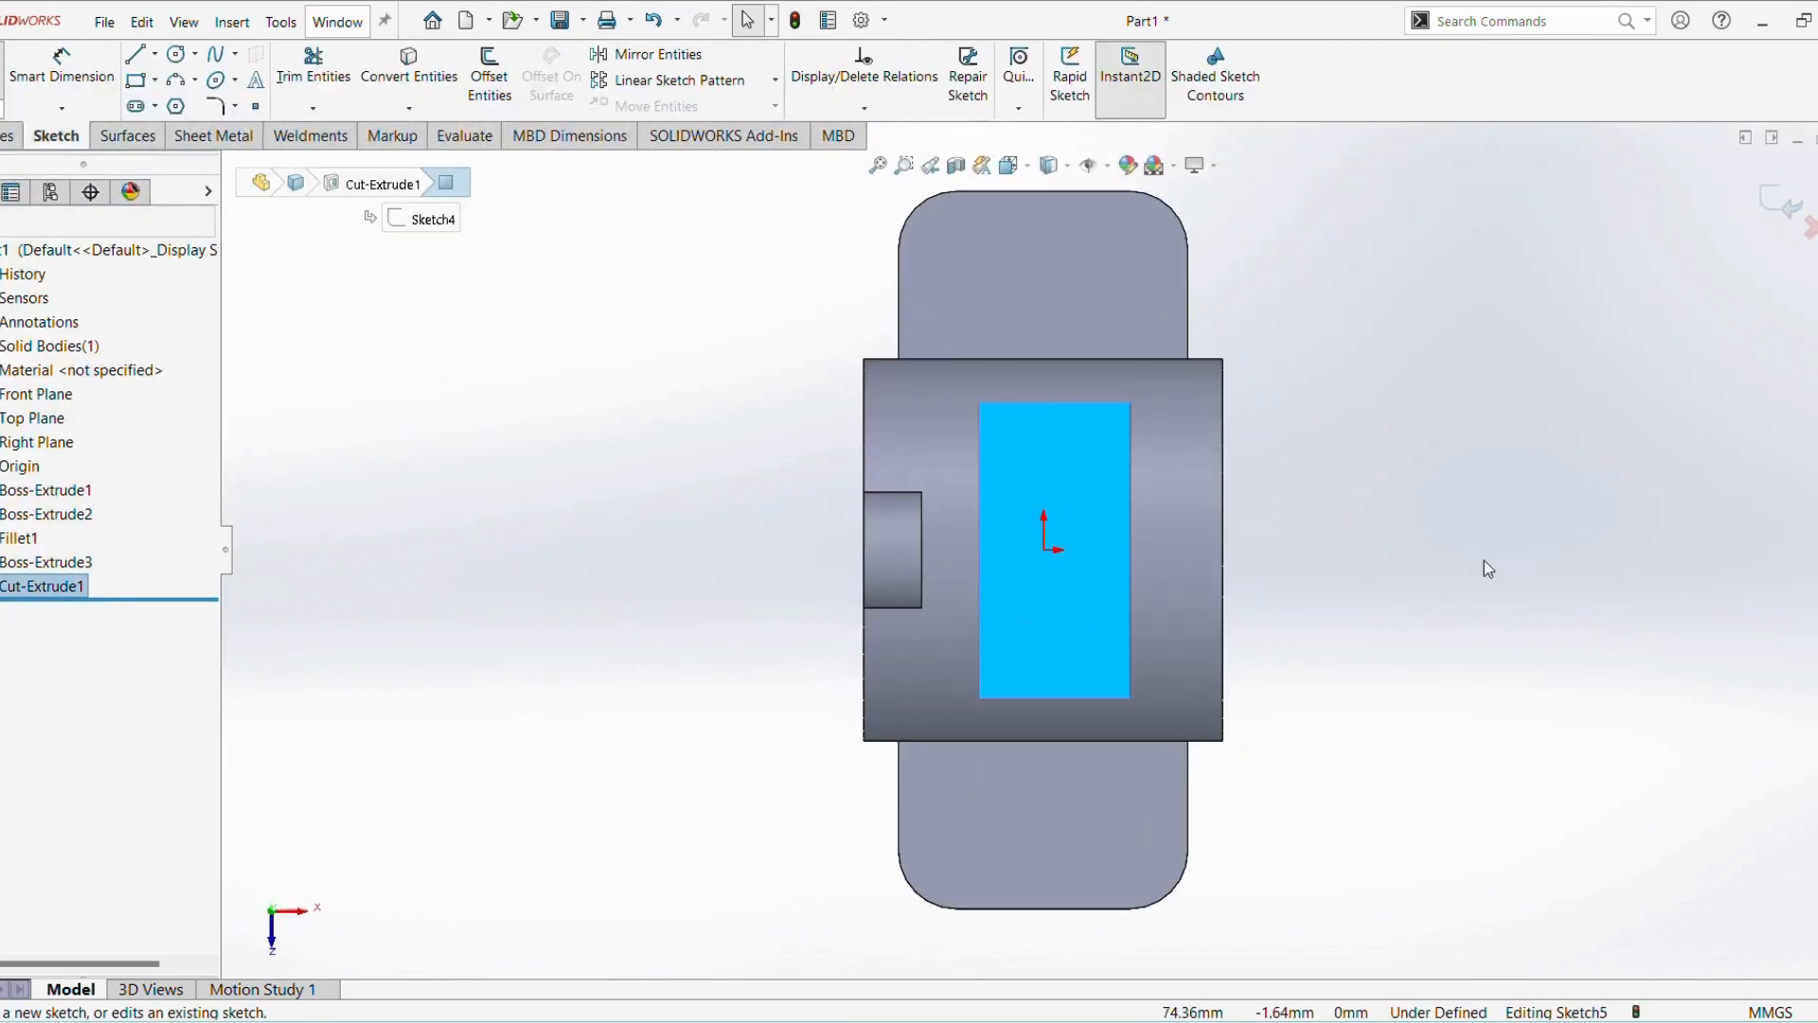
scroll(1080, 536, "down", 2)
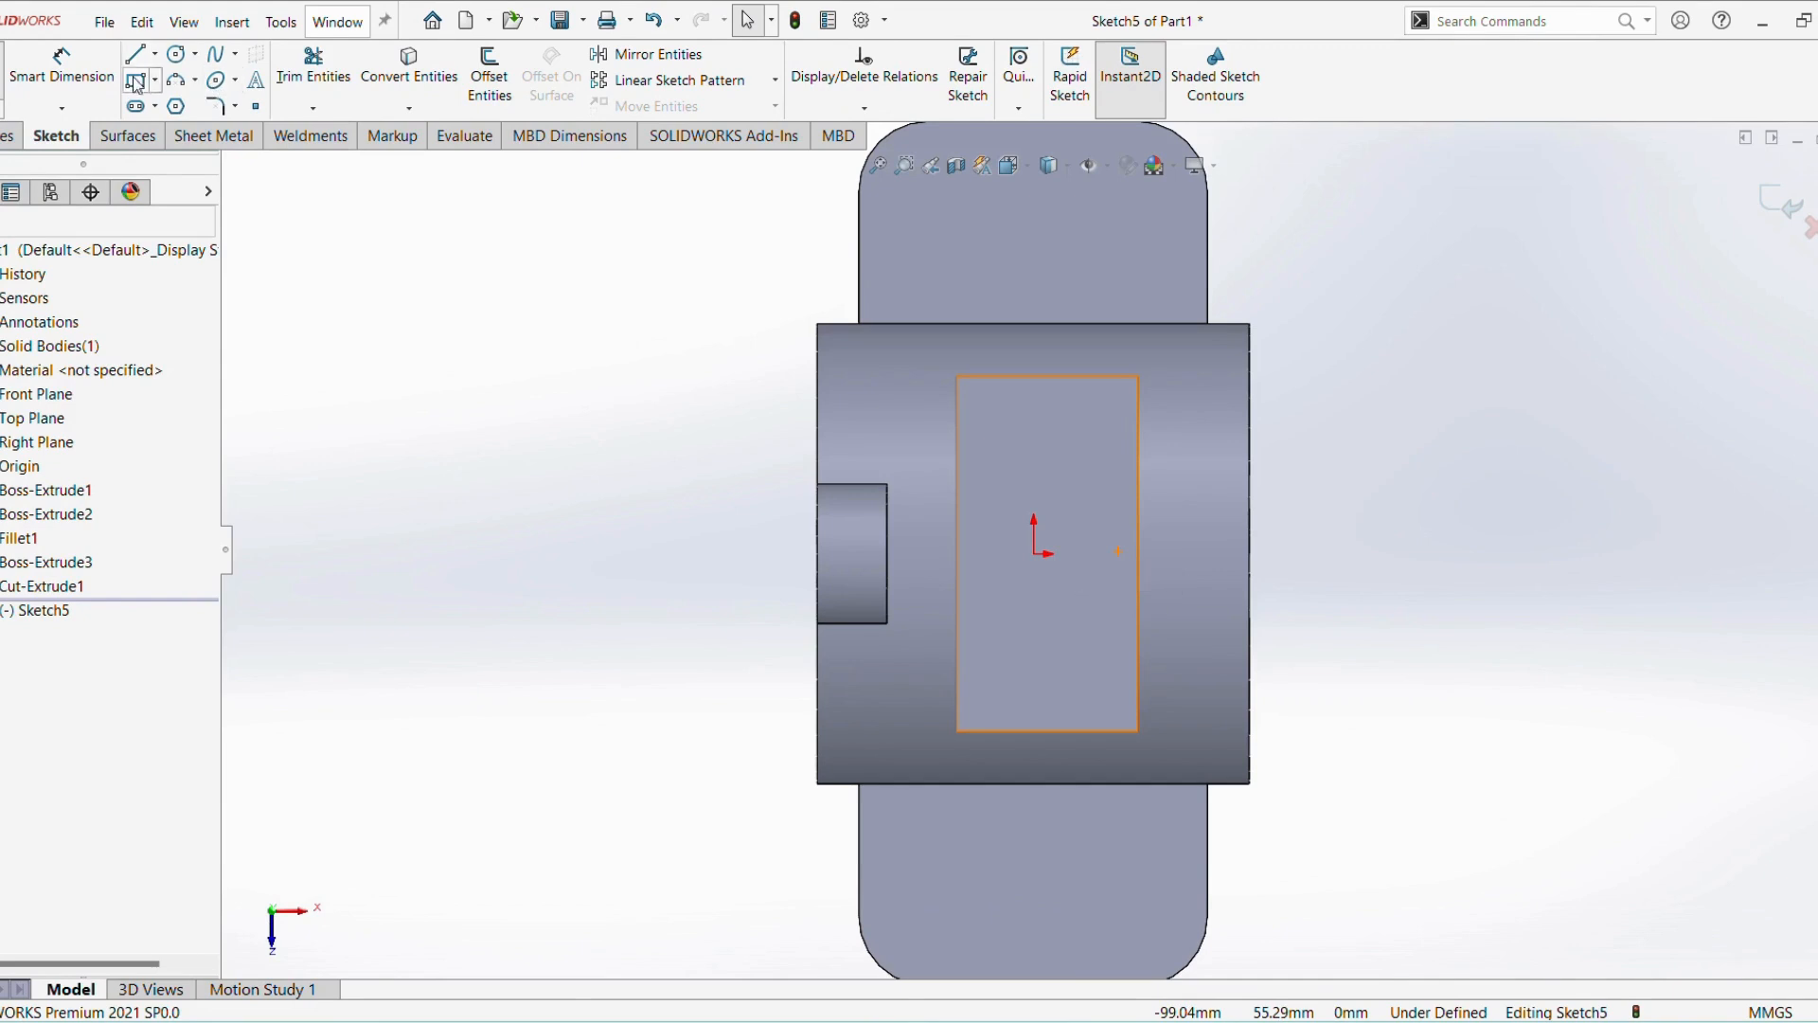
left_click(188, 62)
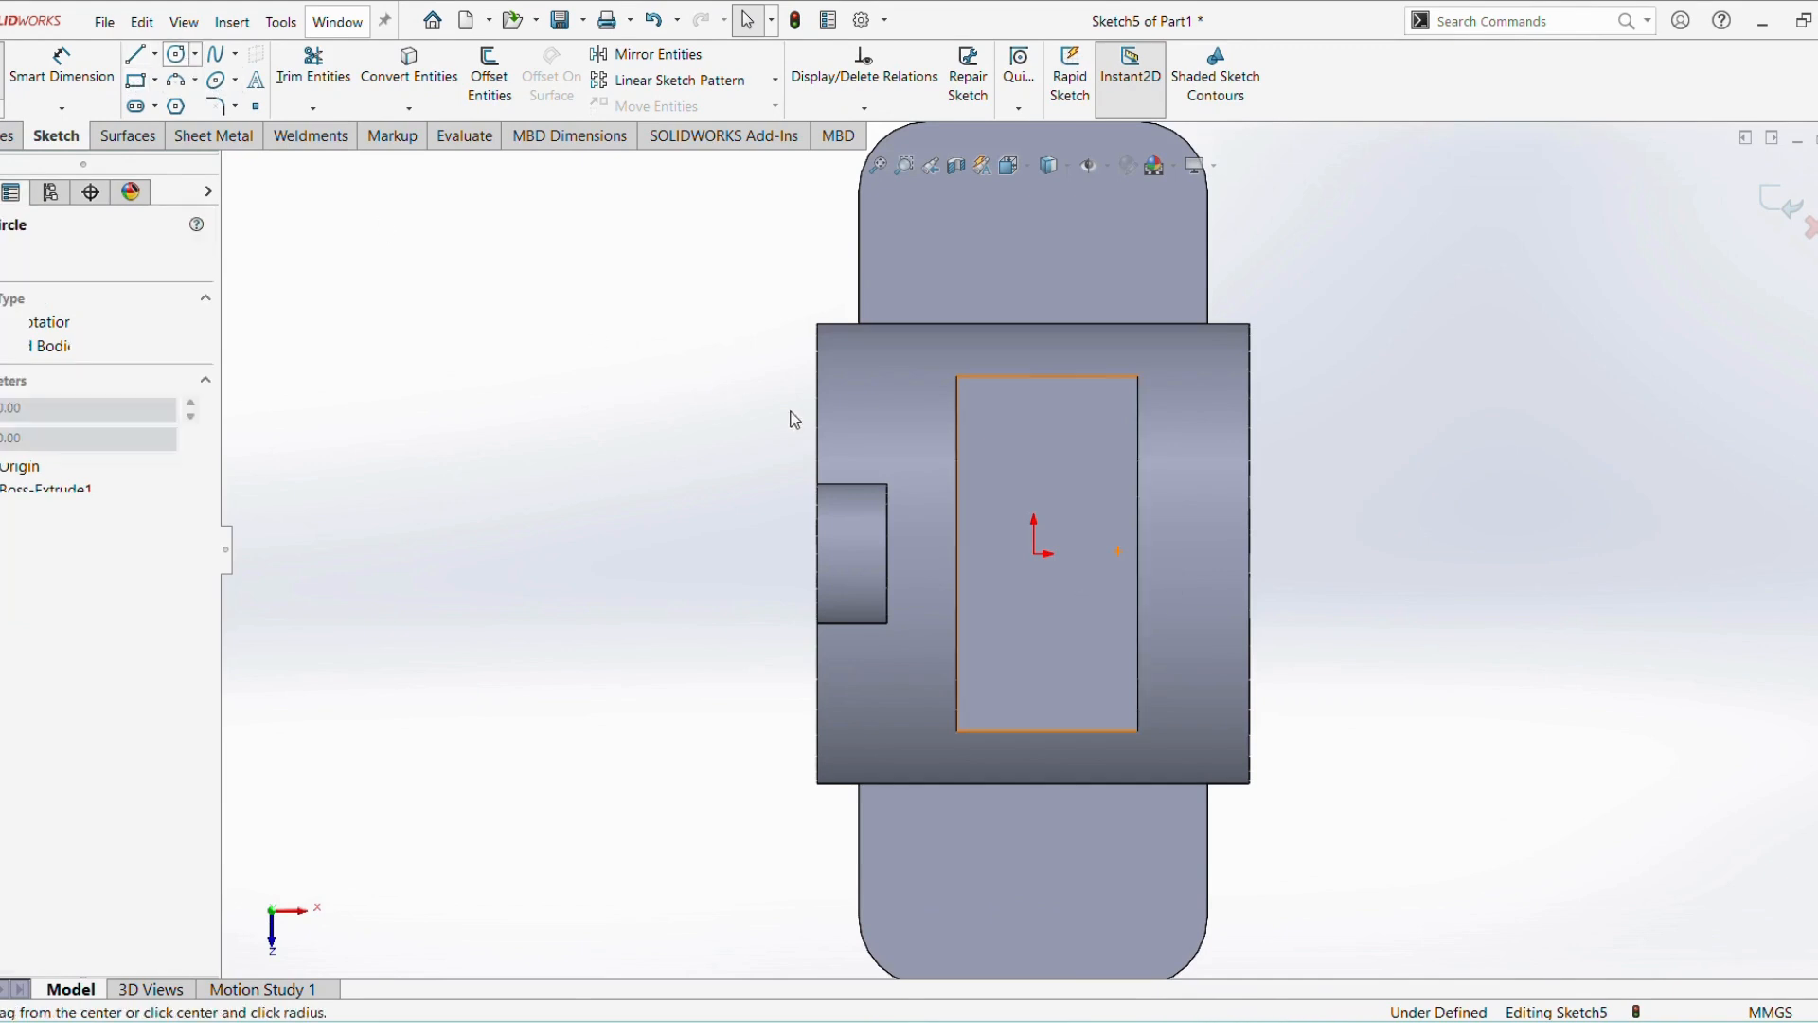
left_click(1034, 555)
left_click(1064, 601)
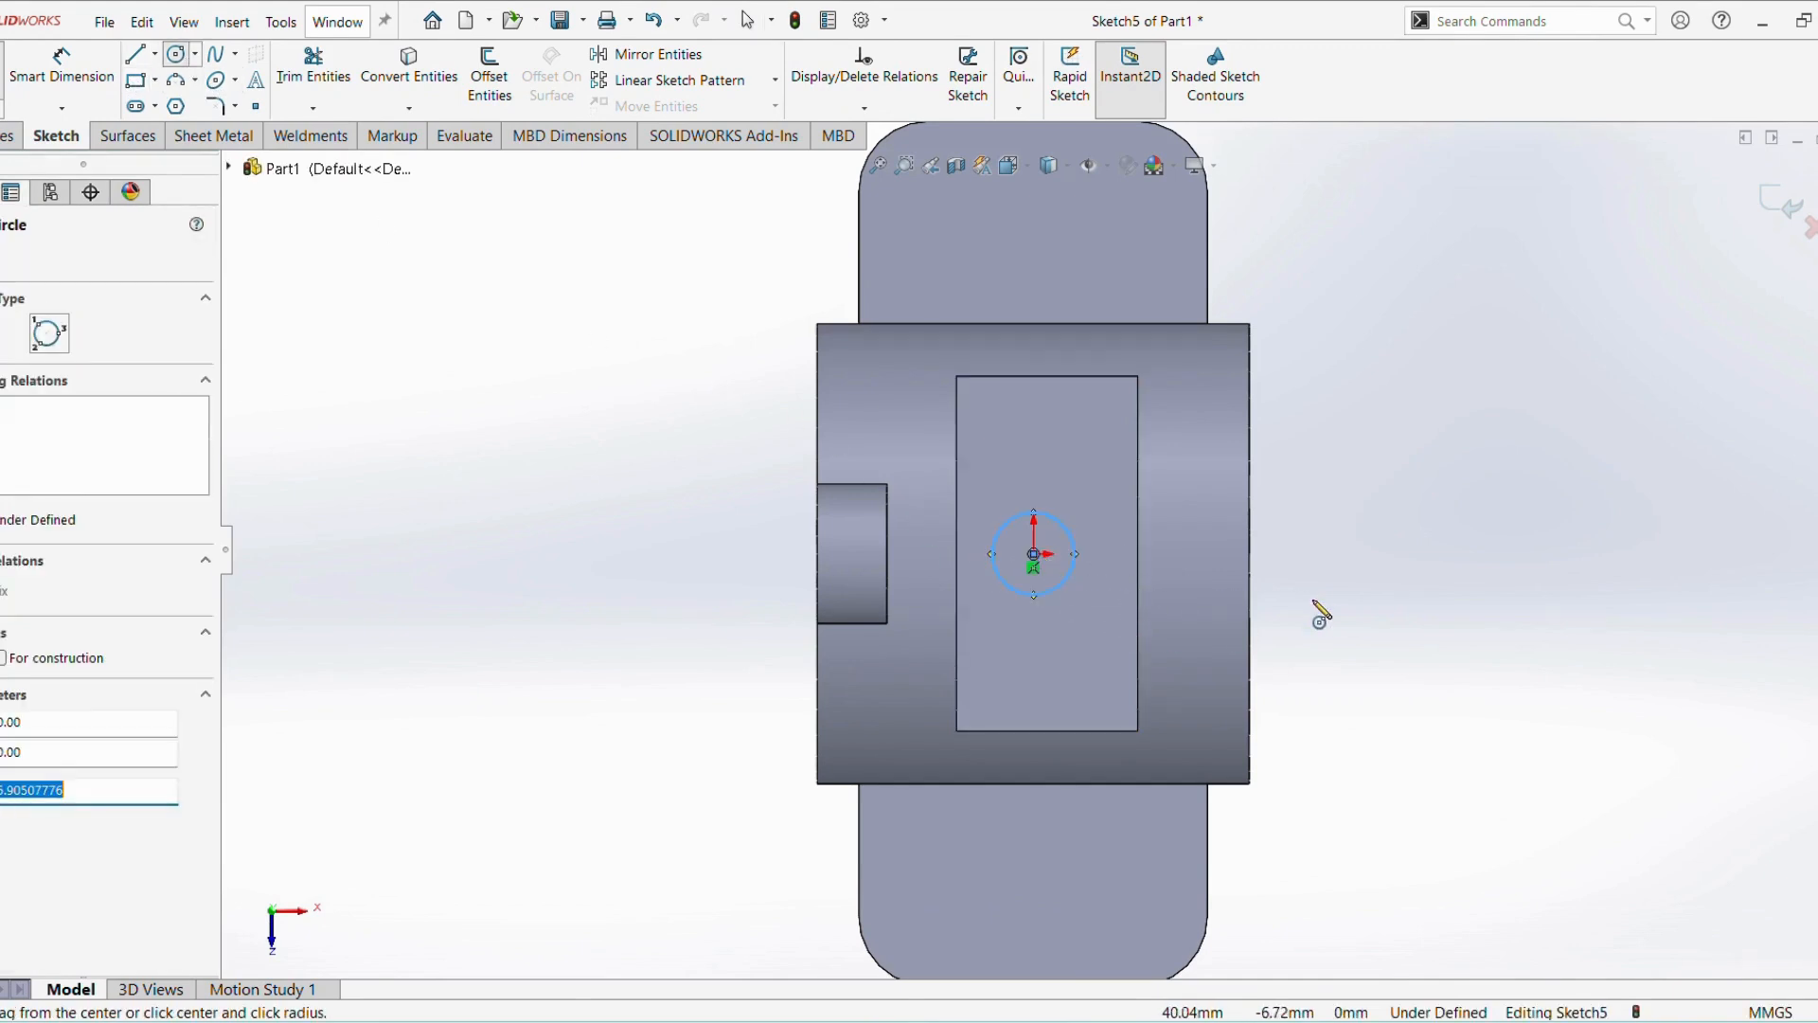
Dimension the diameter of the circle on the slot floor as 10 mm
right_click(1325, 516)
left_click(1543, 556)
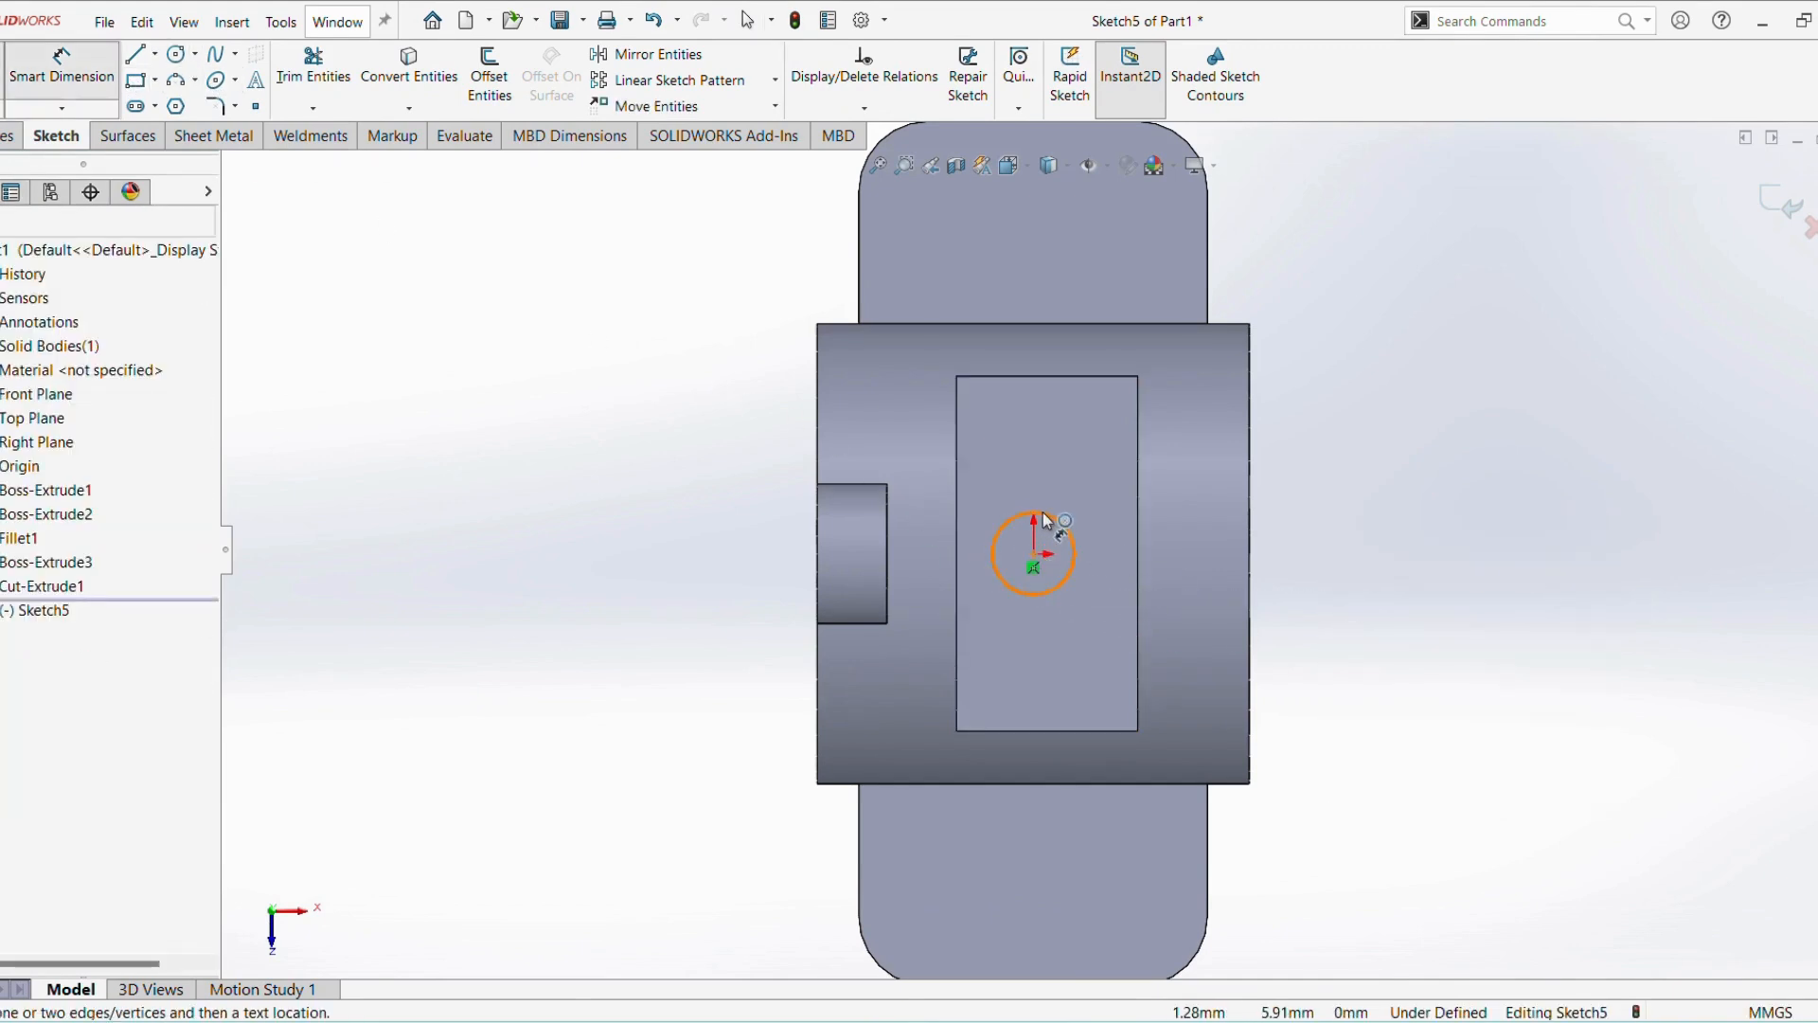
left_click(994, 536)
left_click(1058, 461)
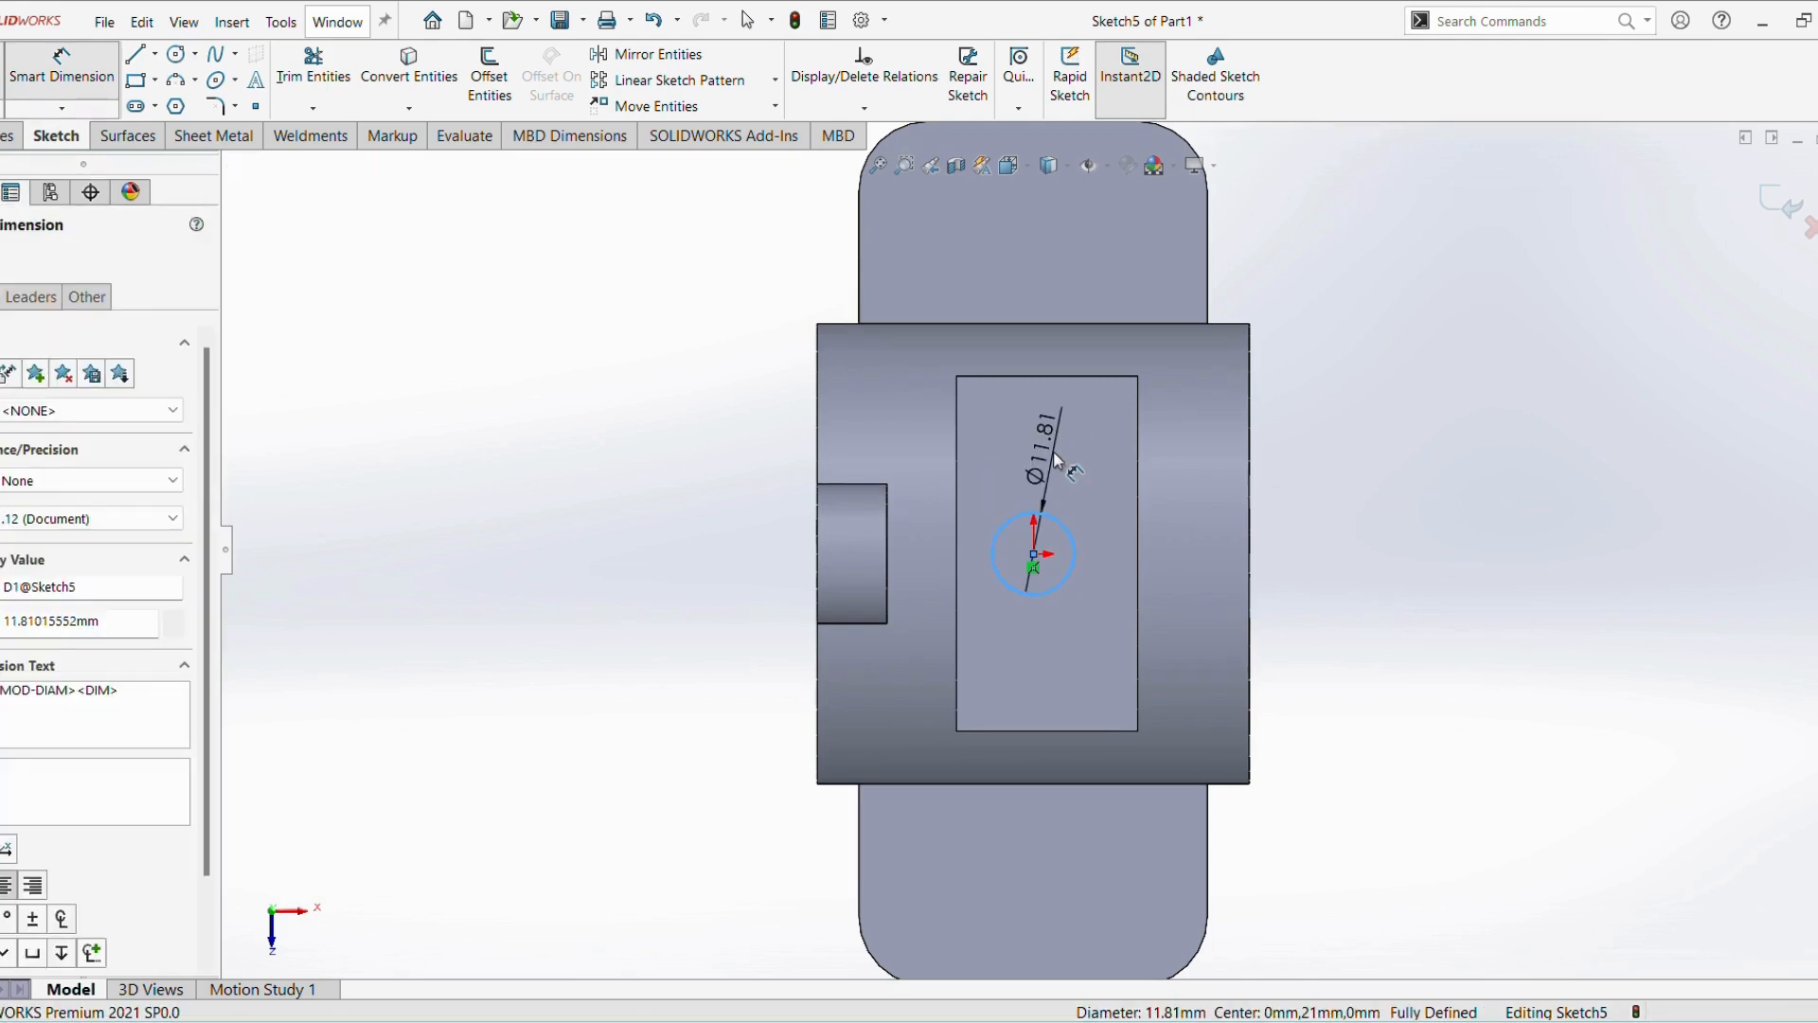
type("10")
key("Return")
key("Escape")
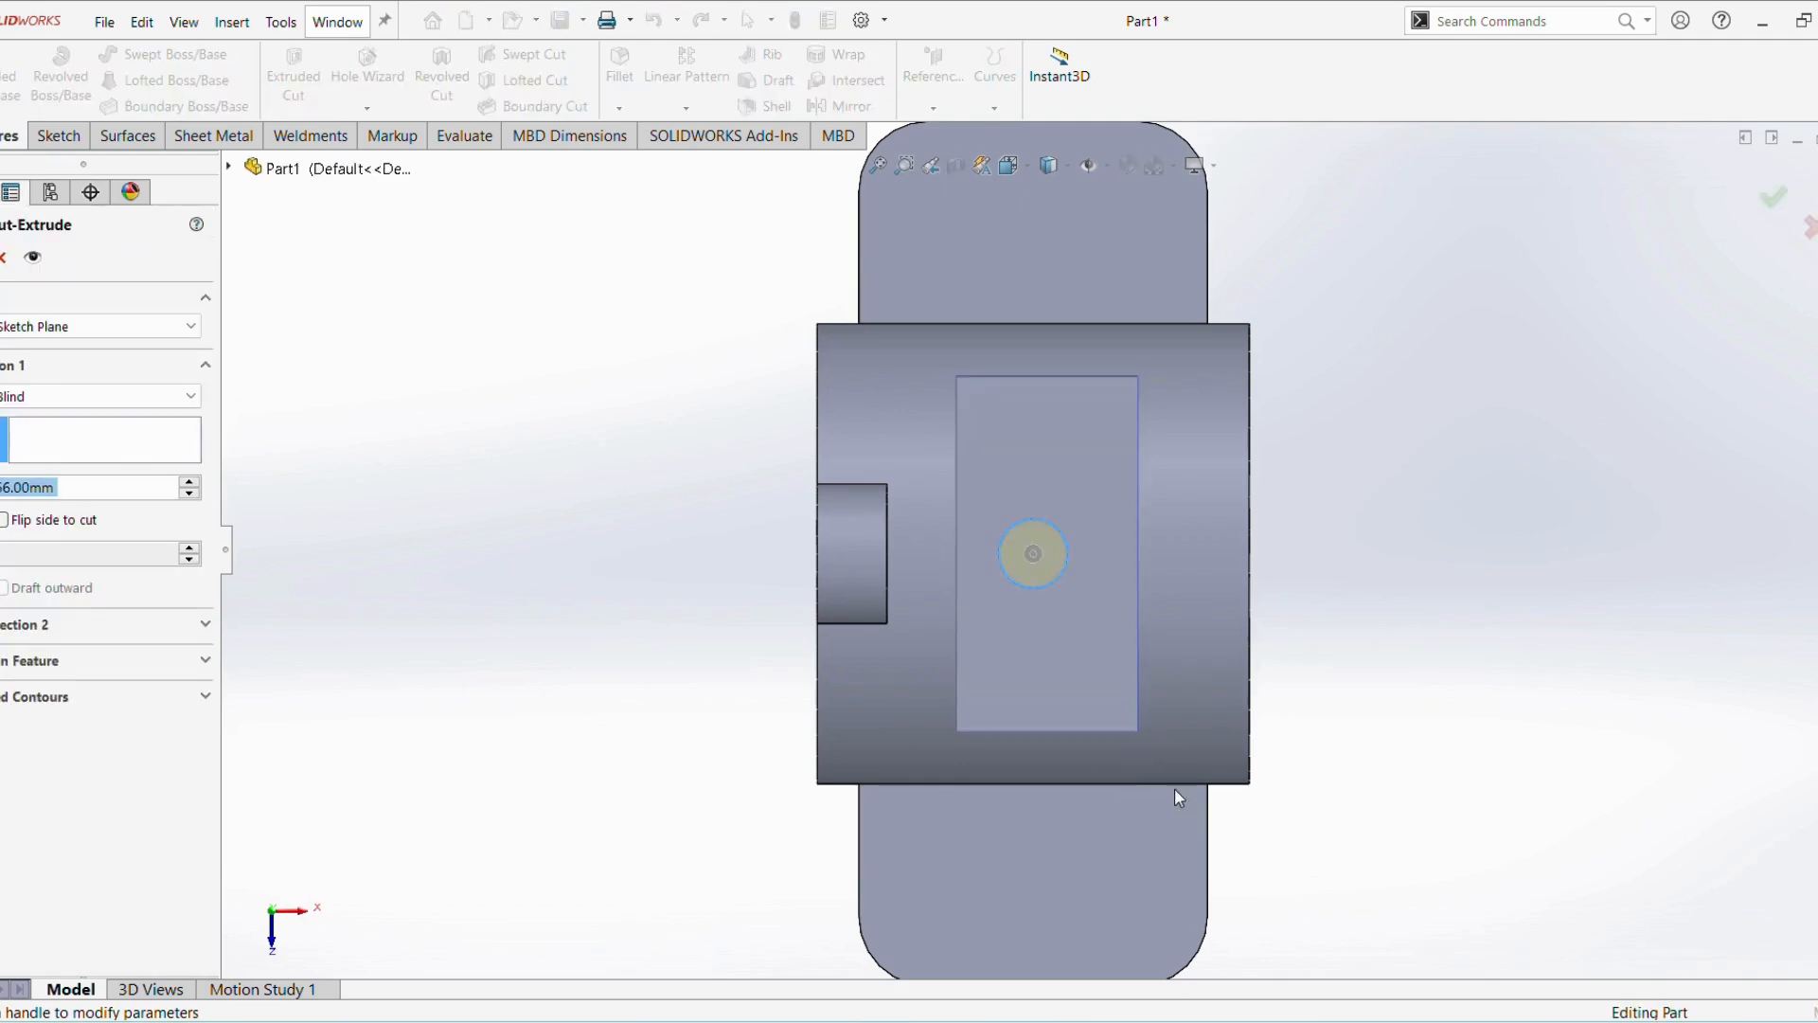
Cut the 10 mm circle through the arch's crown with an Extruded Cut set to Up To Next
middle_click_drag(1145, 602, 1051, 502)
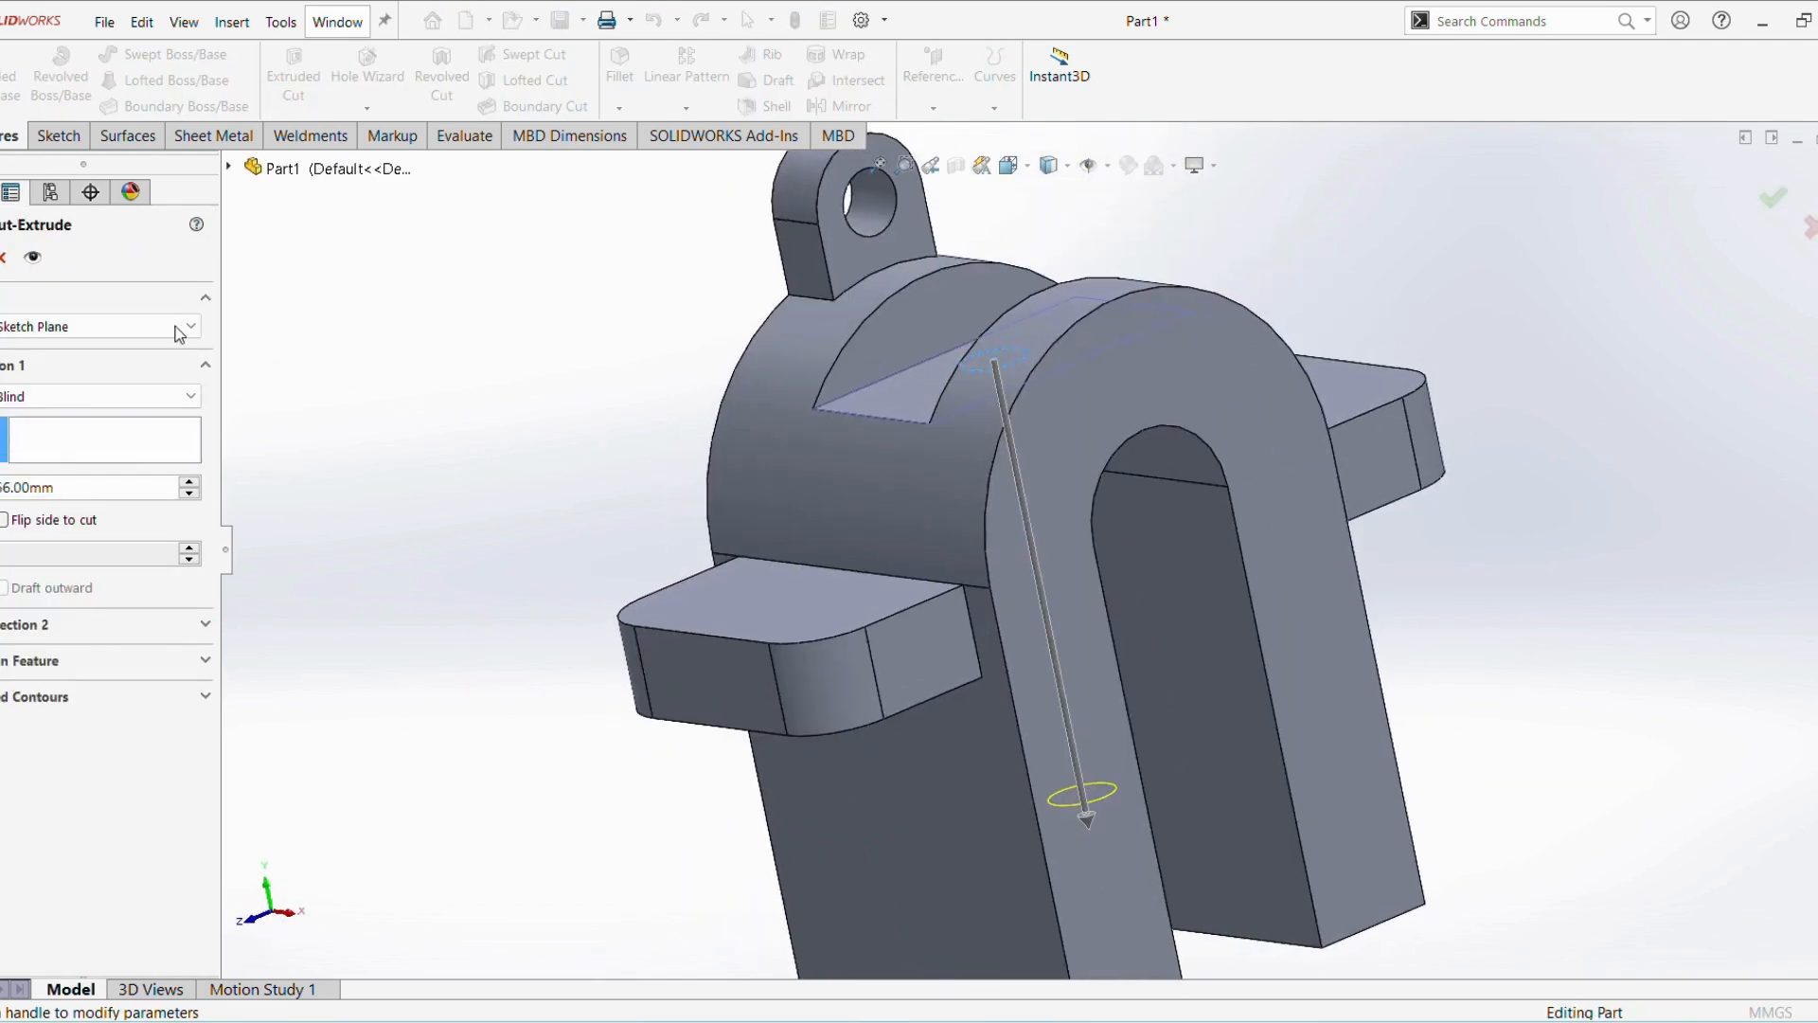
left_click(127, 395)
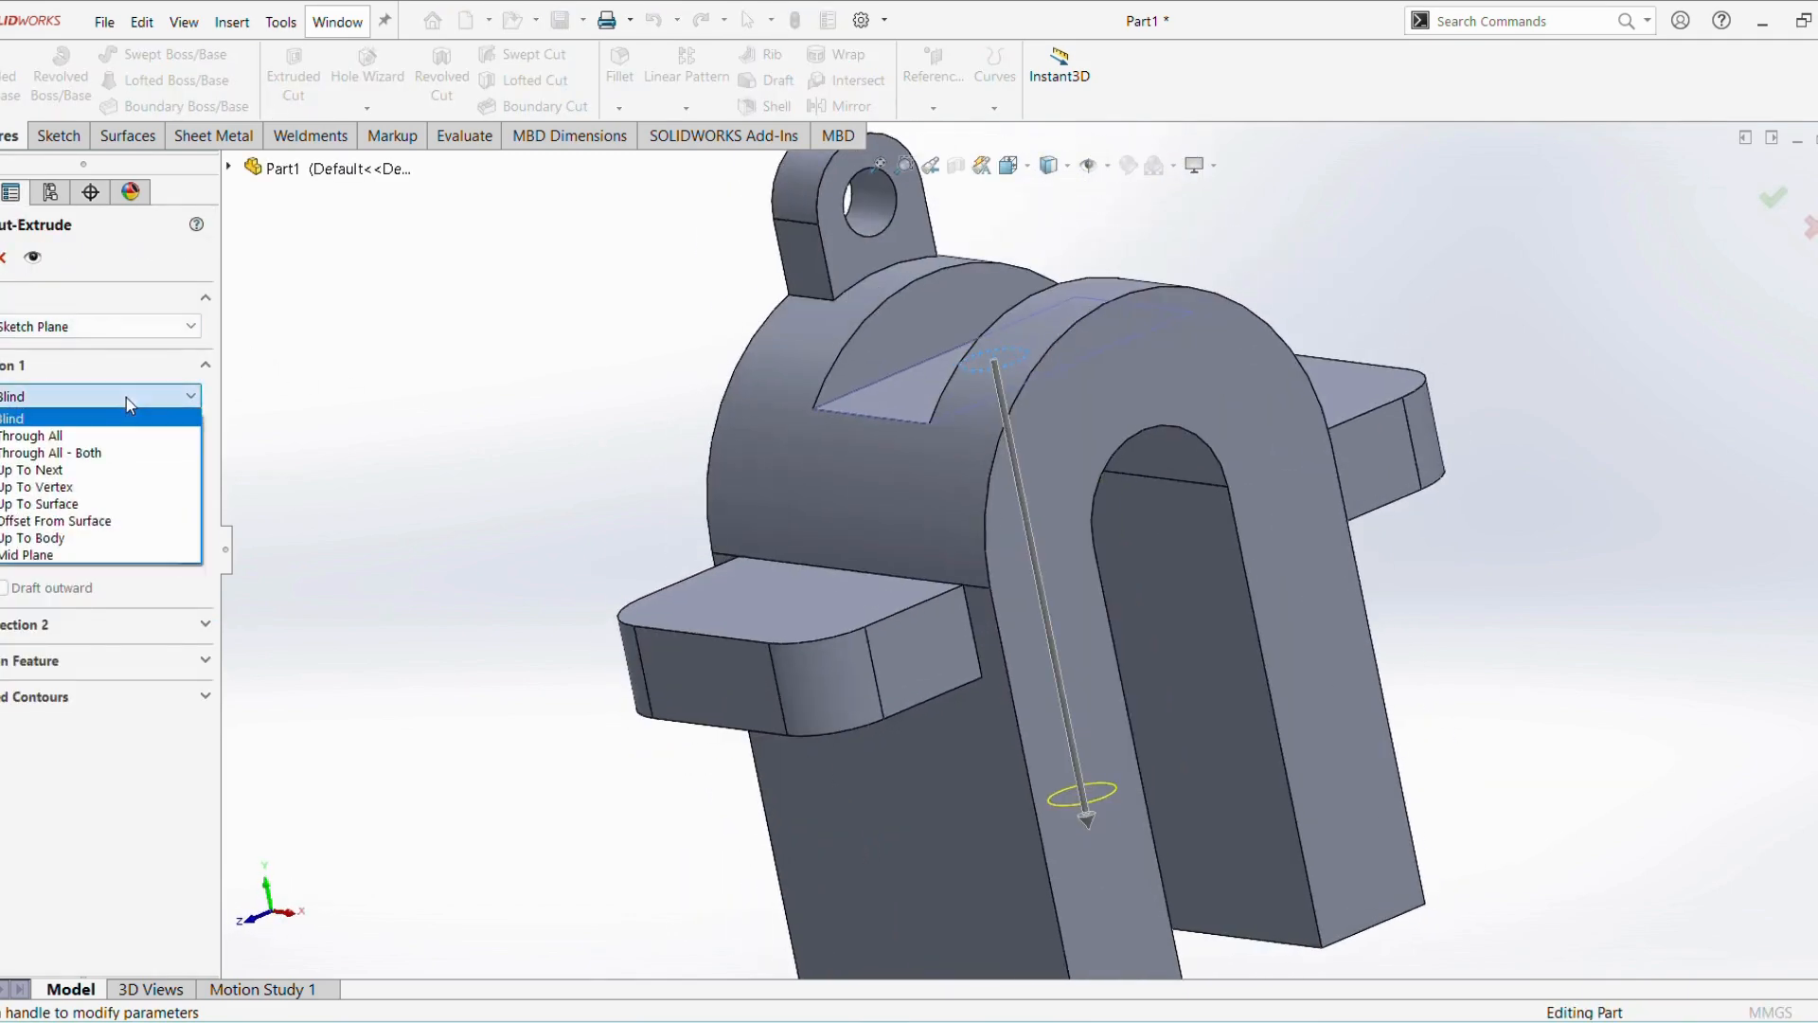
left_click(90, 470)
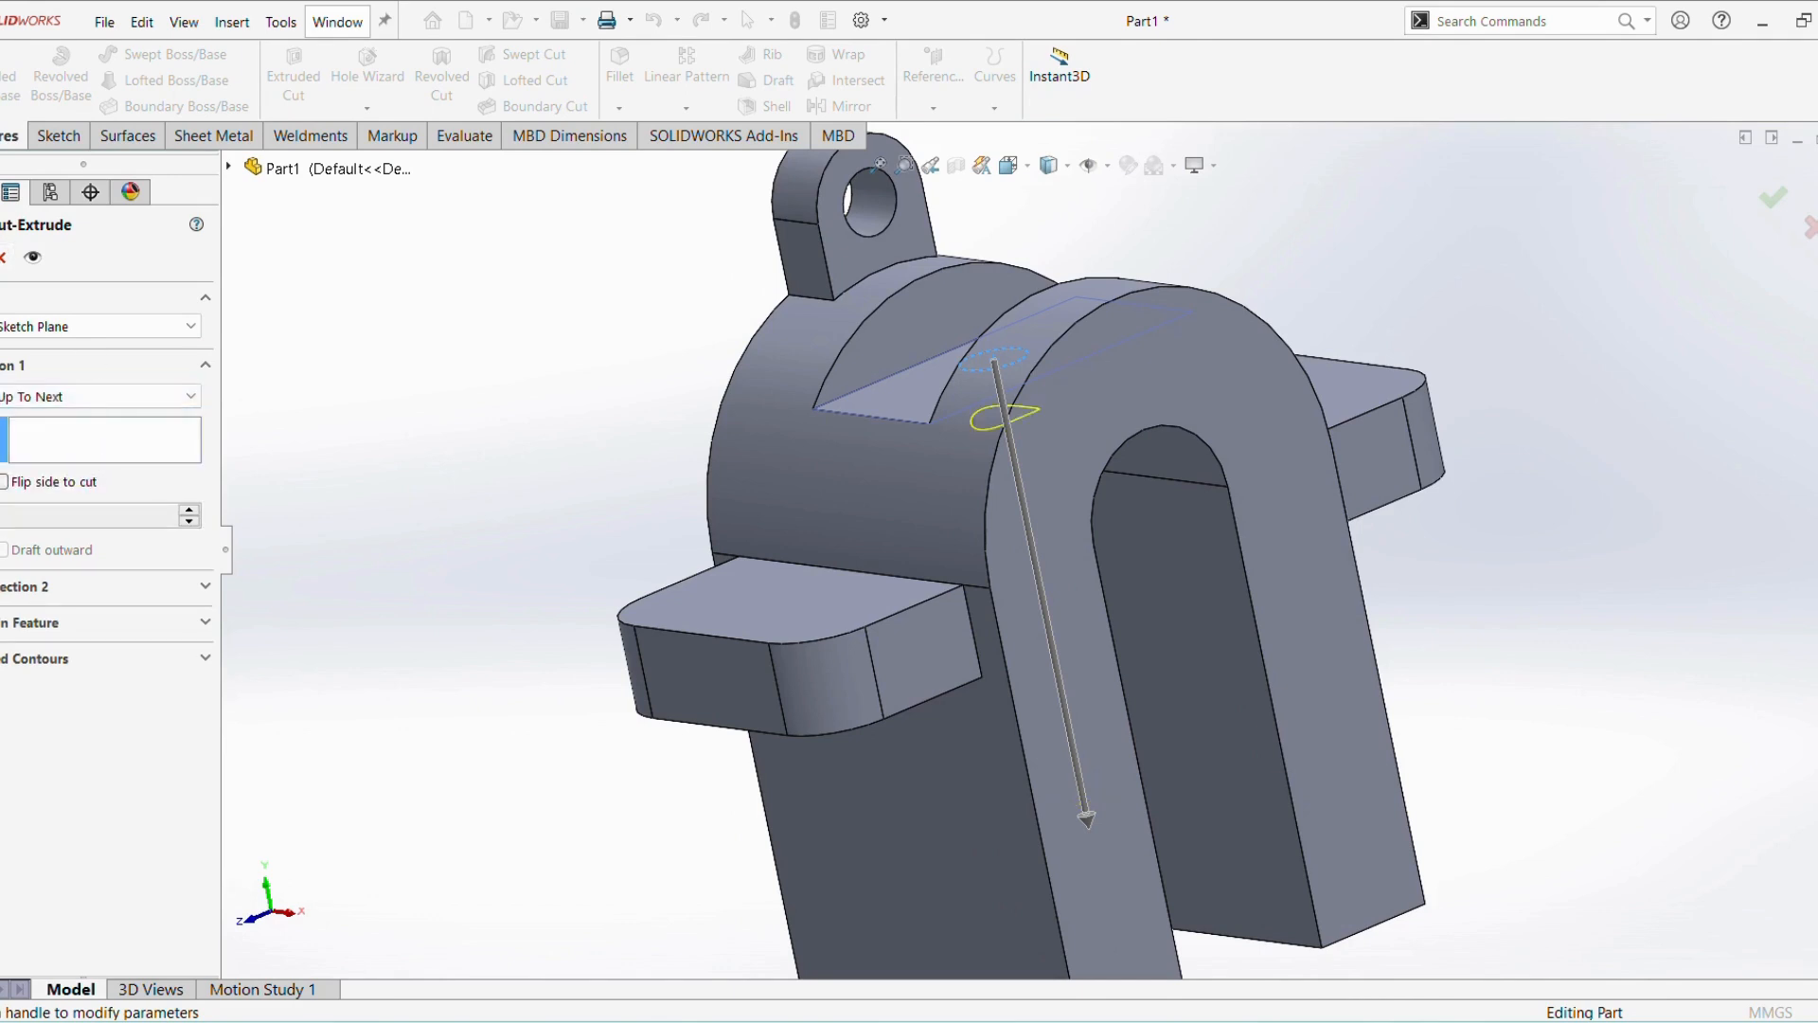
left_click(0, 256)
left_click(370, 308)
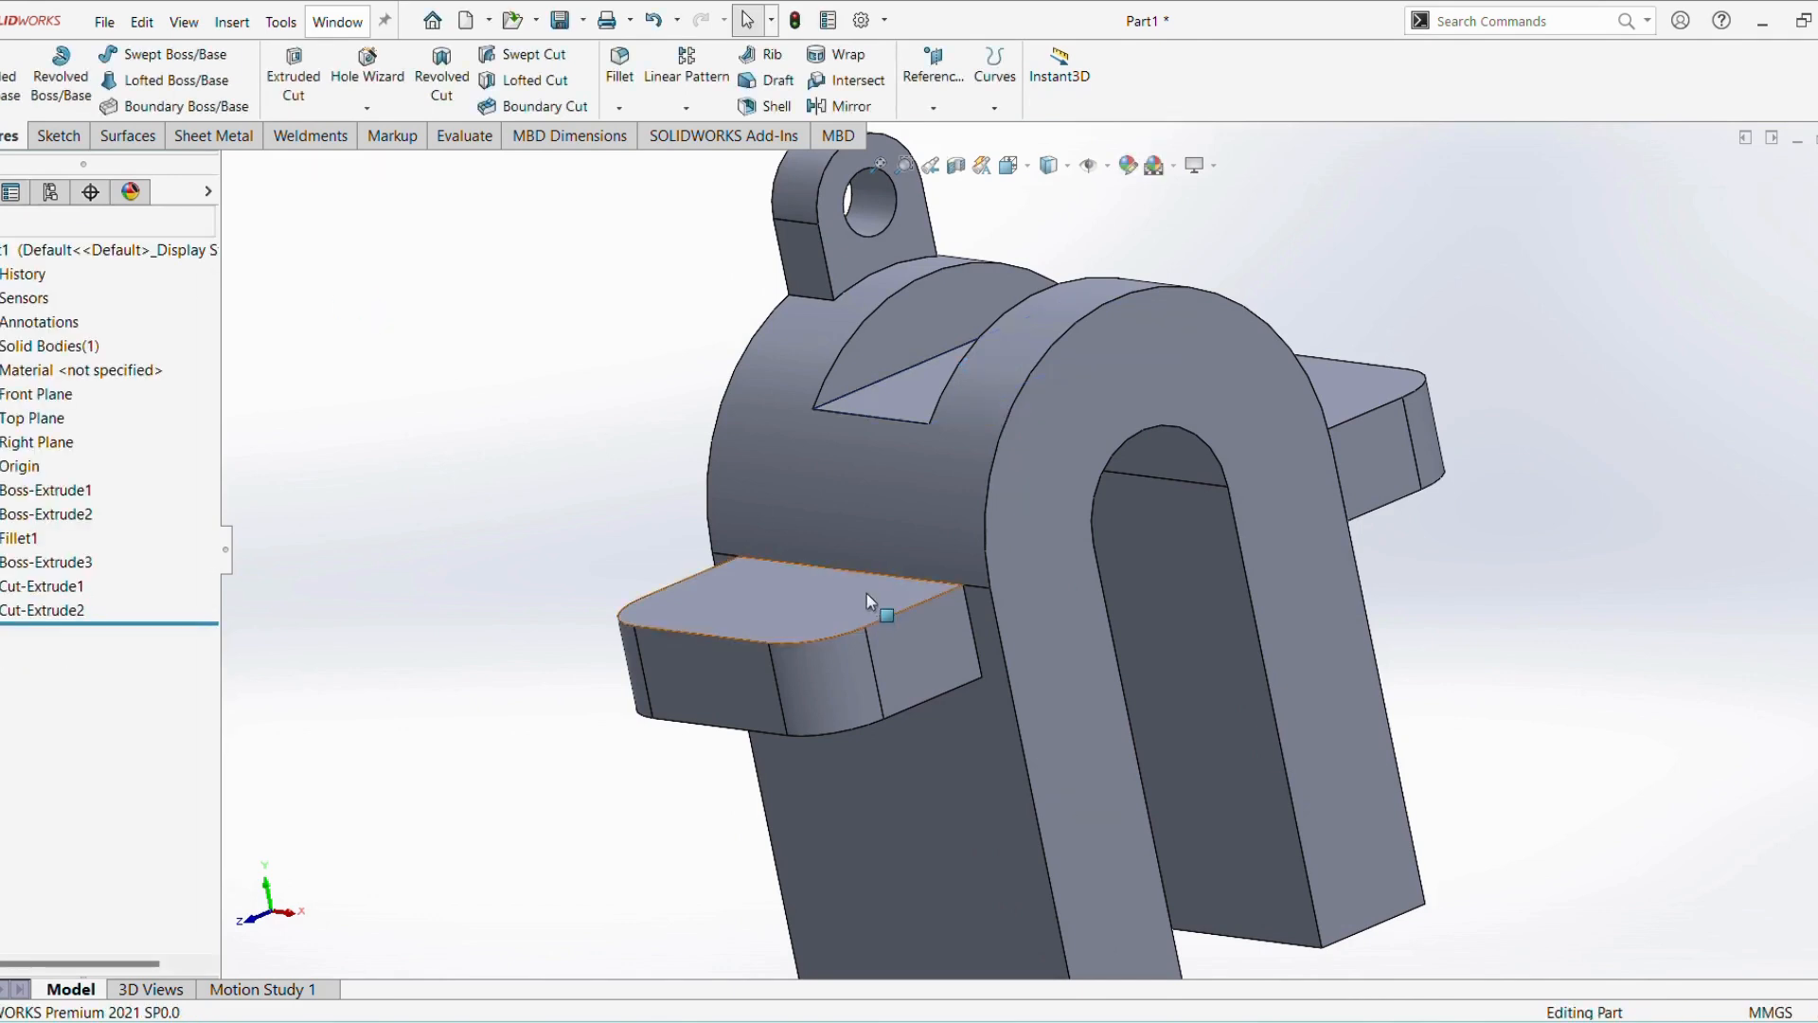
Start a sketch on one flange's top face and draw two horizontally aligned circles, about 4.6 mm and 4.9 mm in radius
left_click(815, 602)
left_click(914, 549)
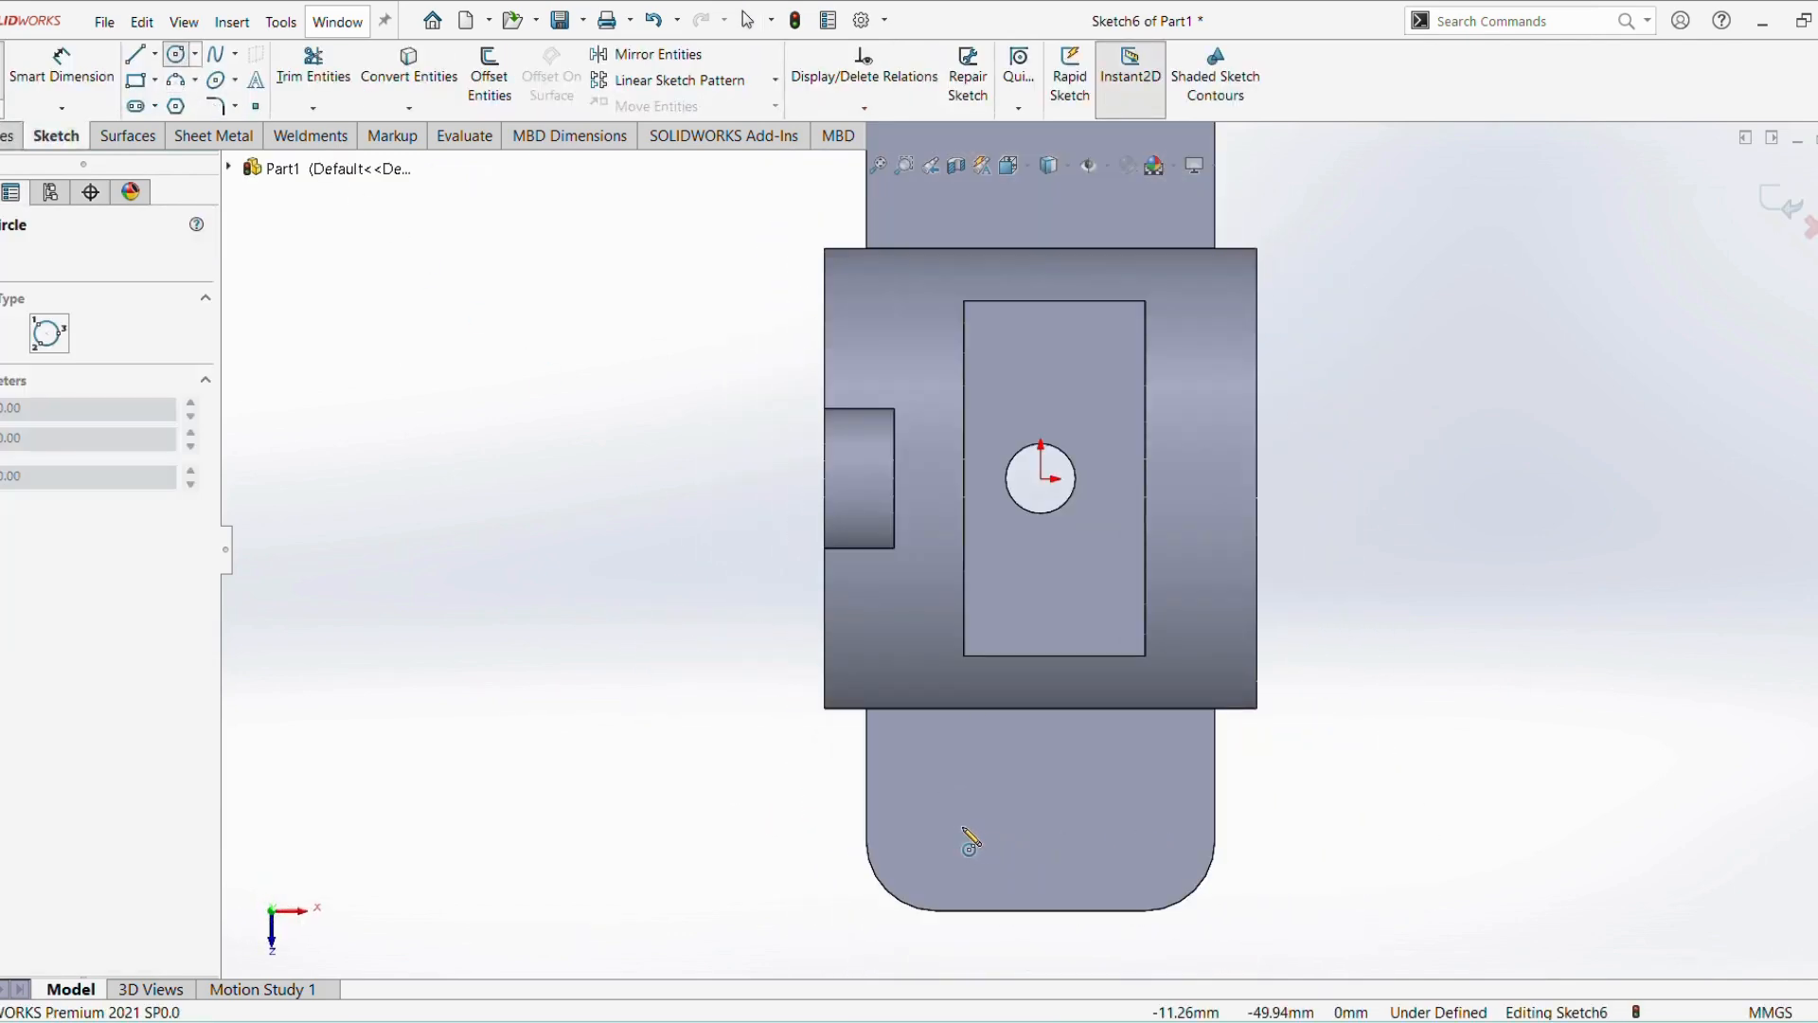
left_click(940, 819)
left_click(973, 821)
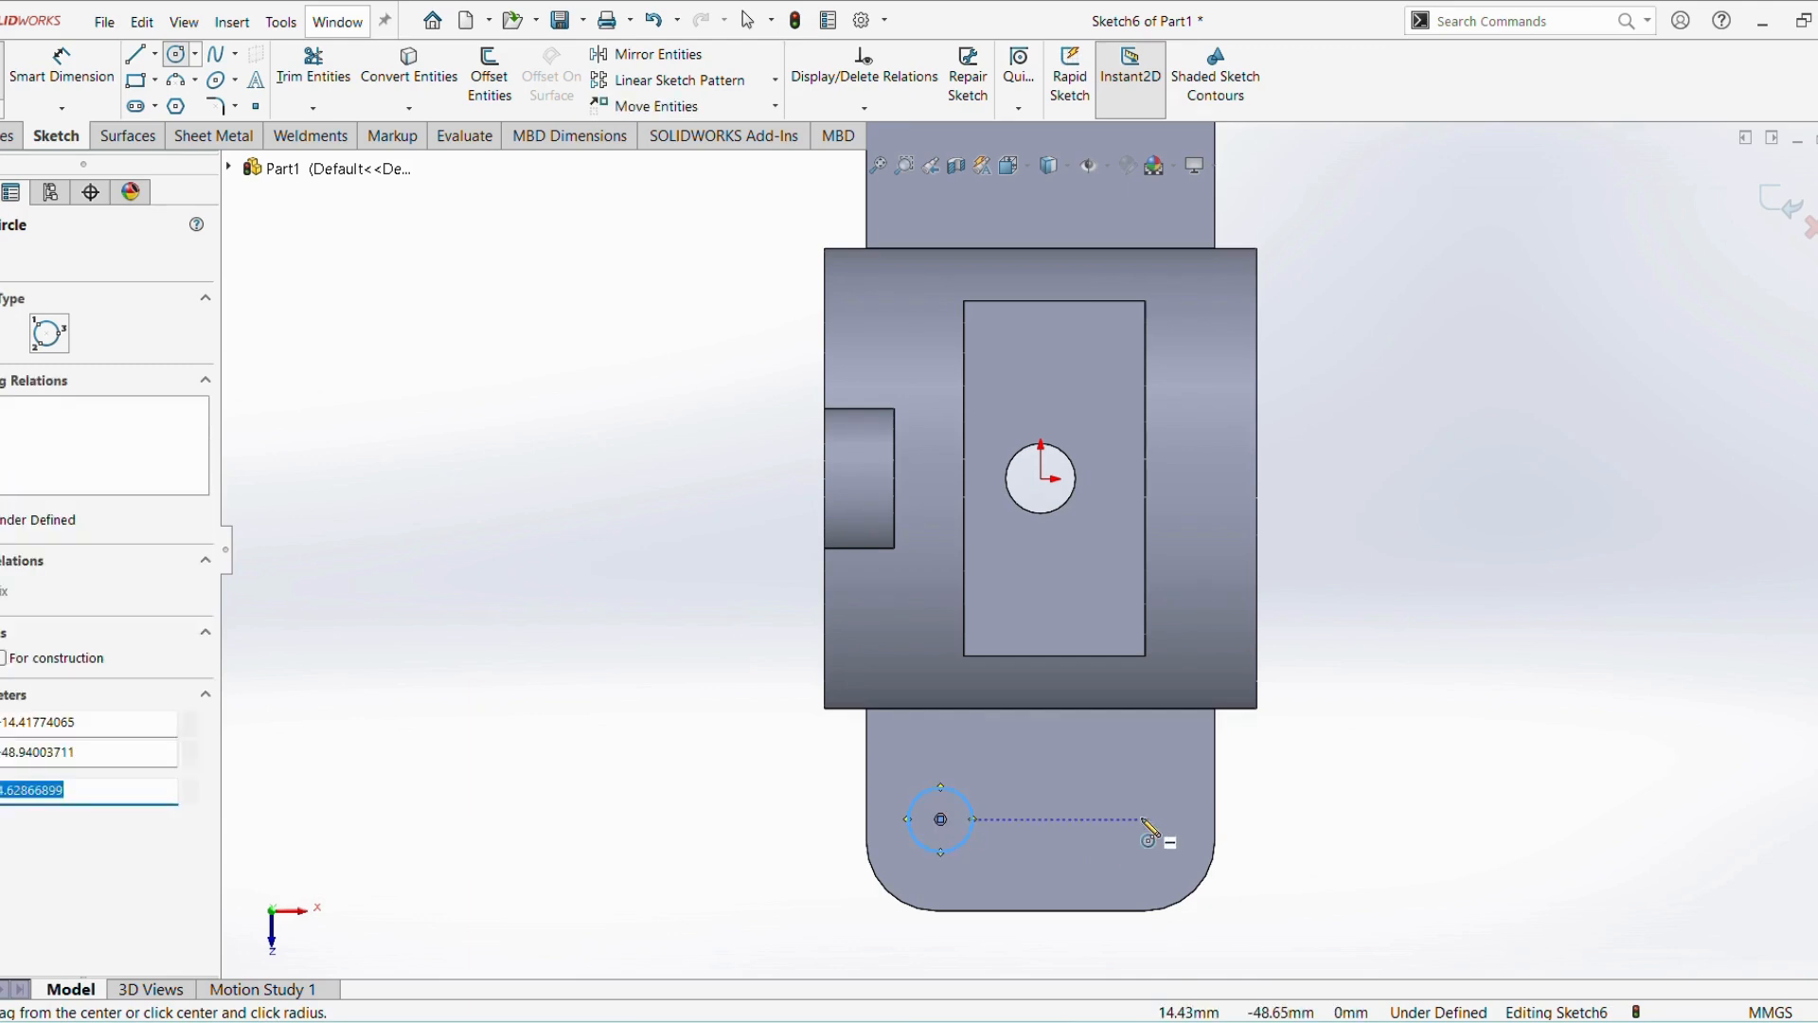
left_click(1143, 820)
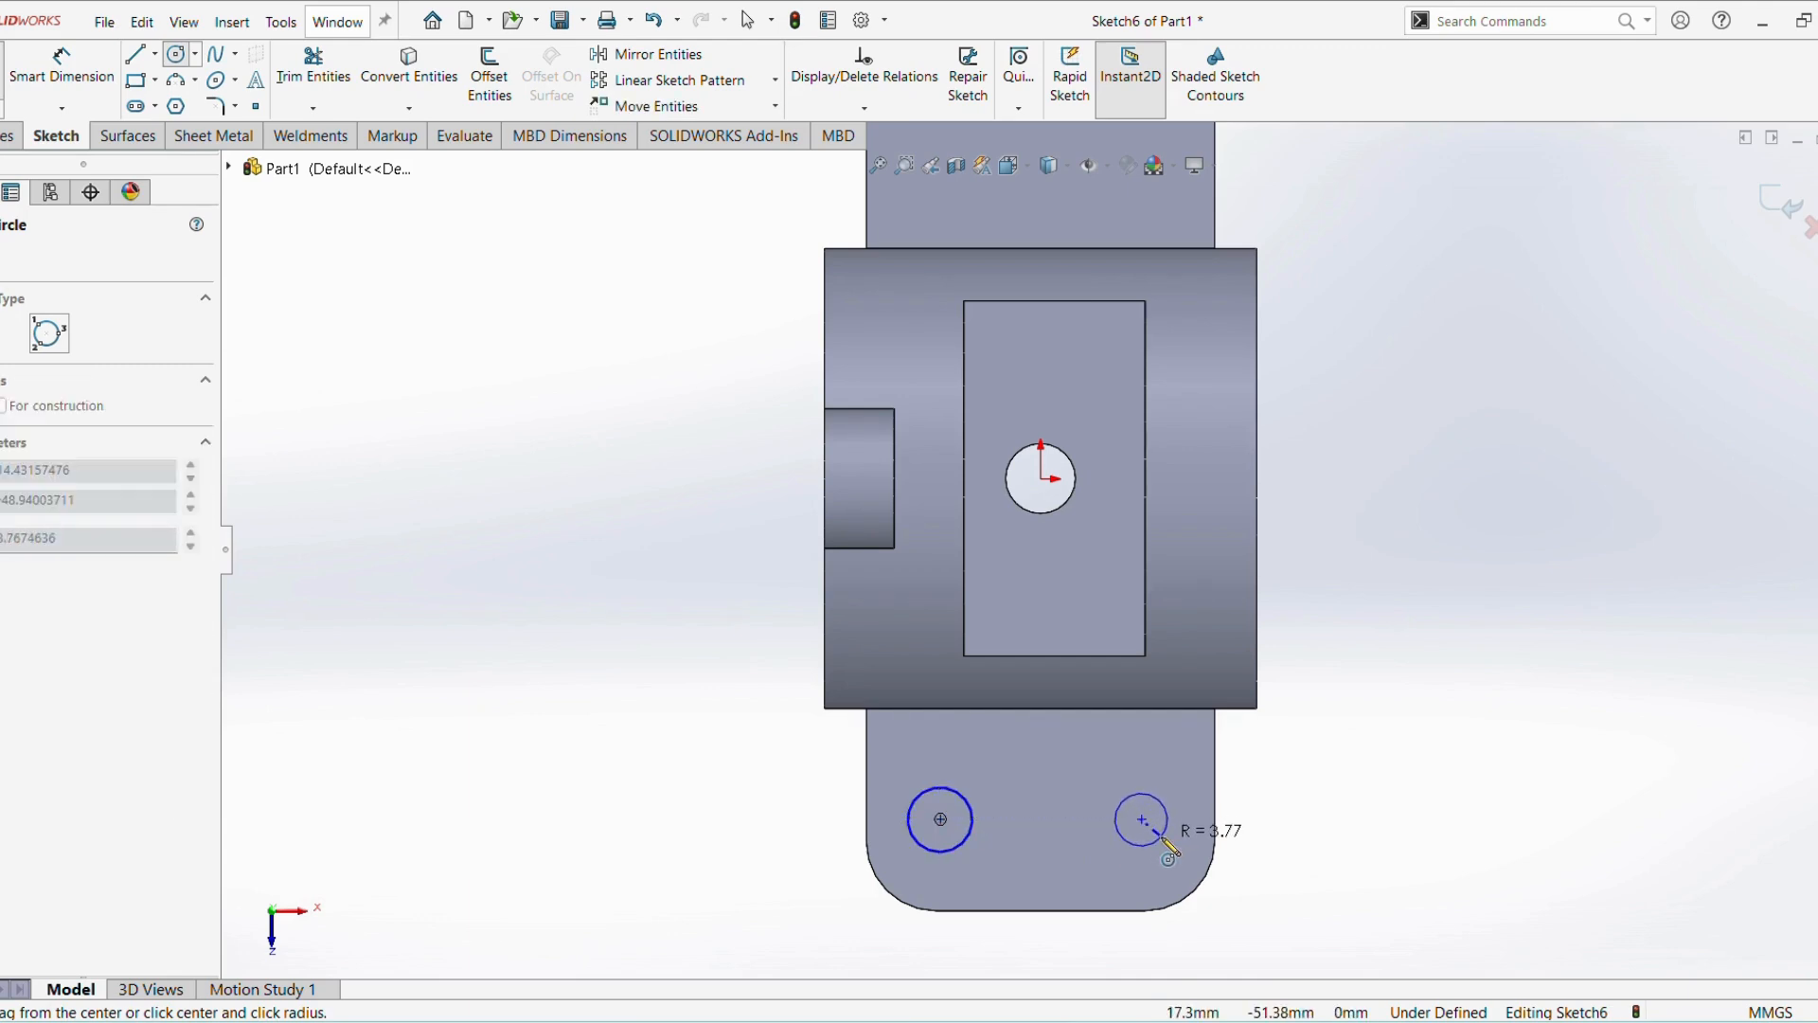
left_click(1164, 840)
Sketch two circles of about 5.2 mm radius on the opposite flange, aligned with the first pair
key("z")
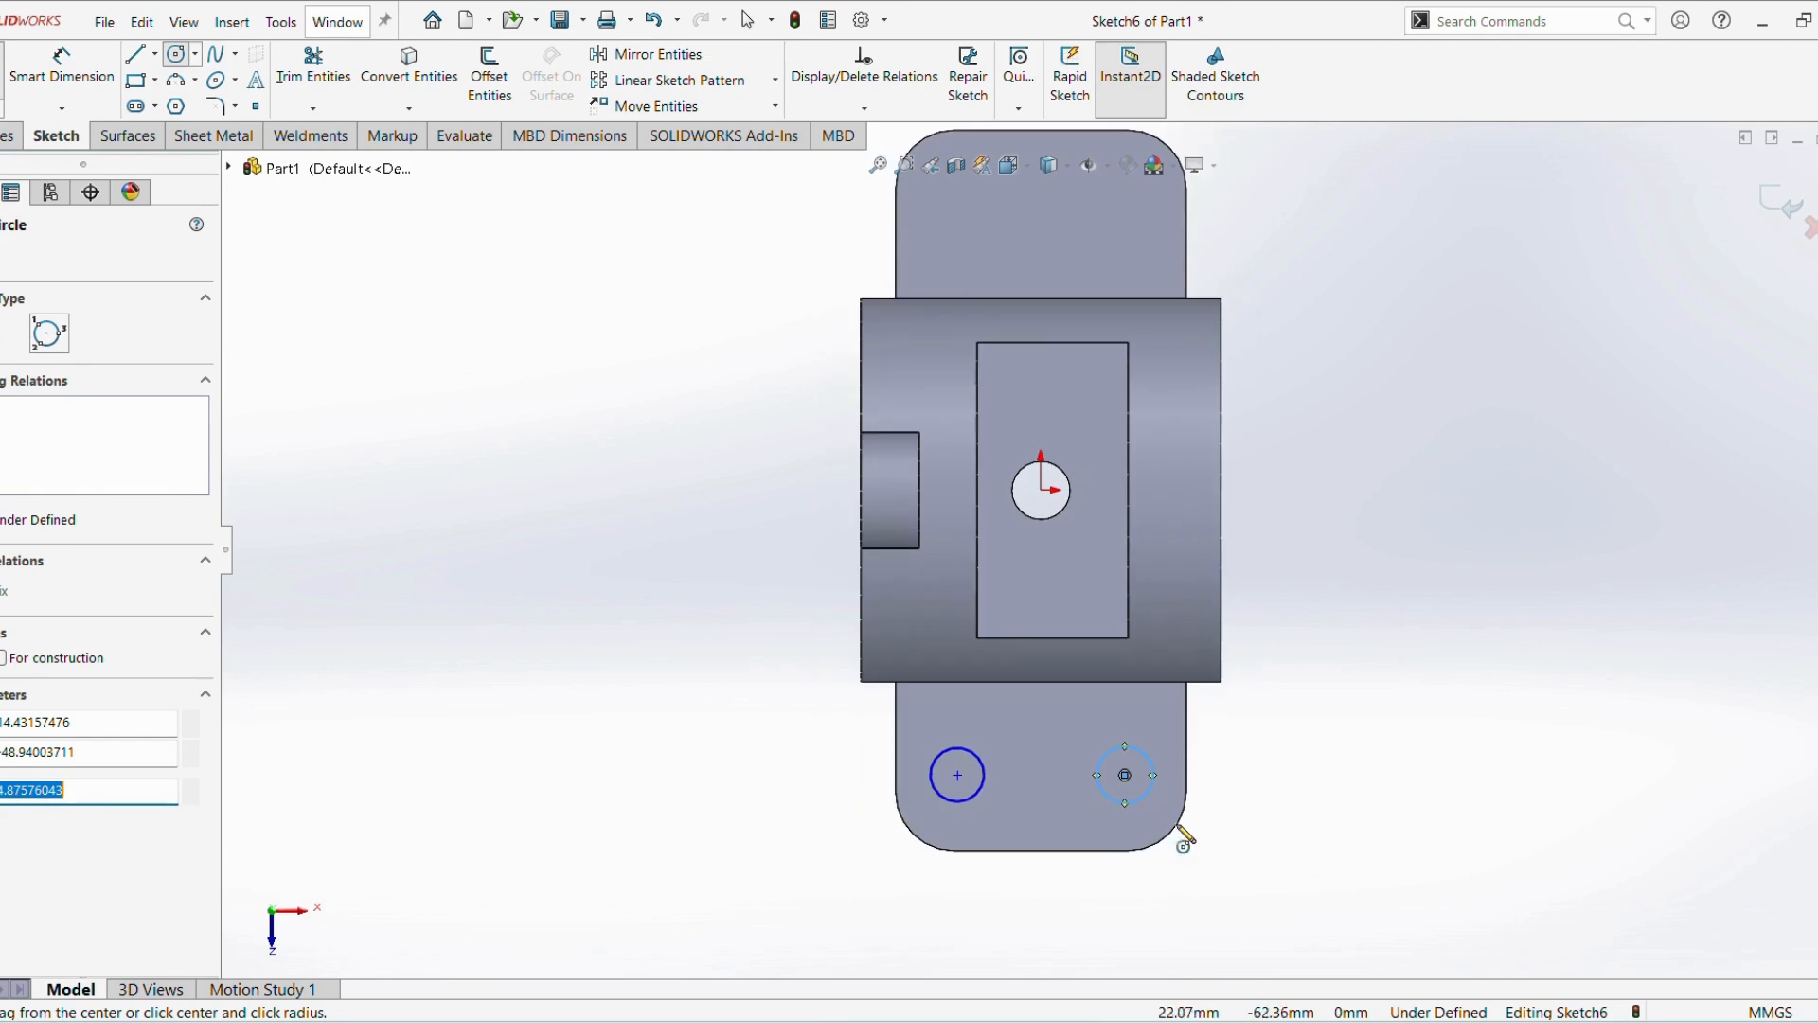
scroll(1009, 329, "down", 1)
scroll(1016, 374, "up", 2)
scroll(1054, 262, "down", 1)
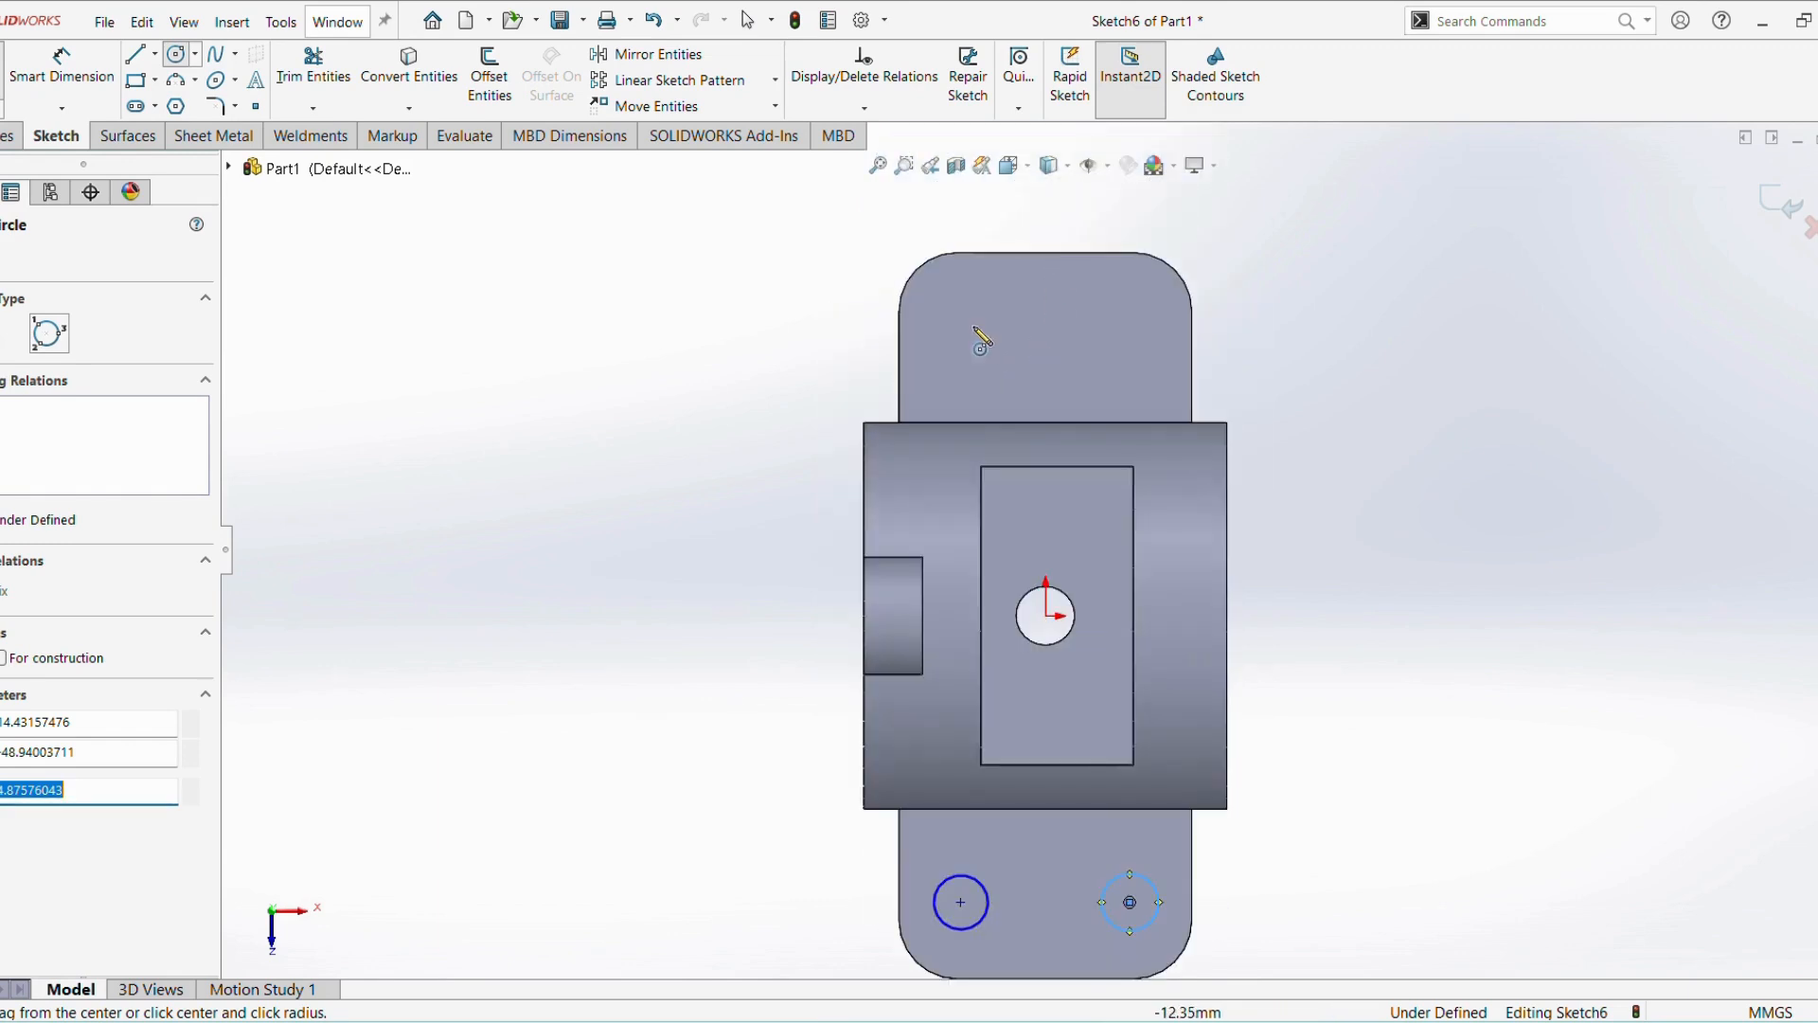
left_click(960, 338)
left_click(992, 341)
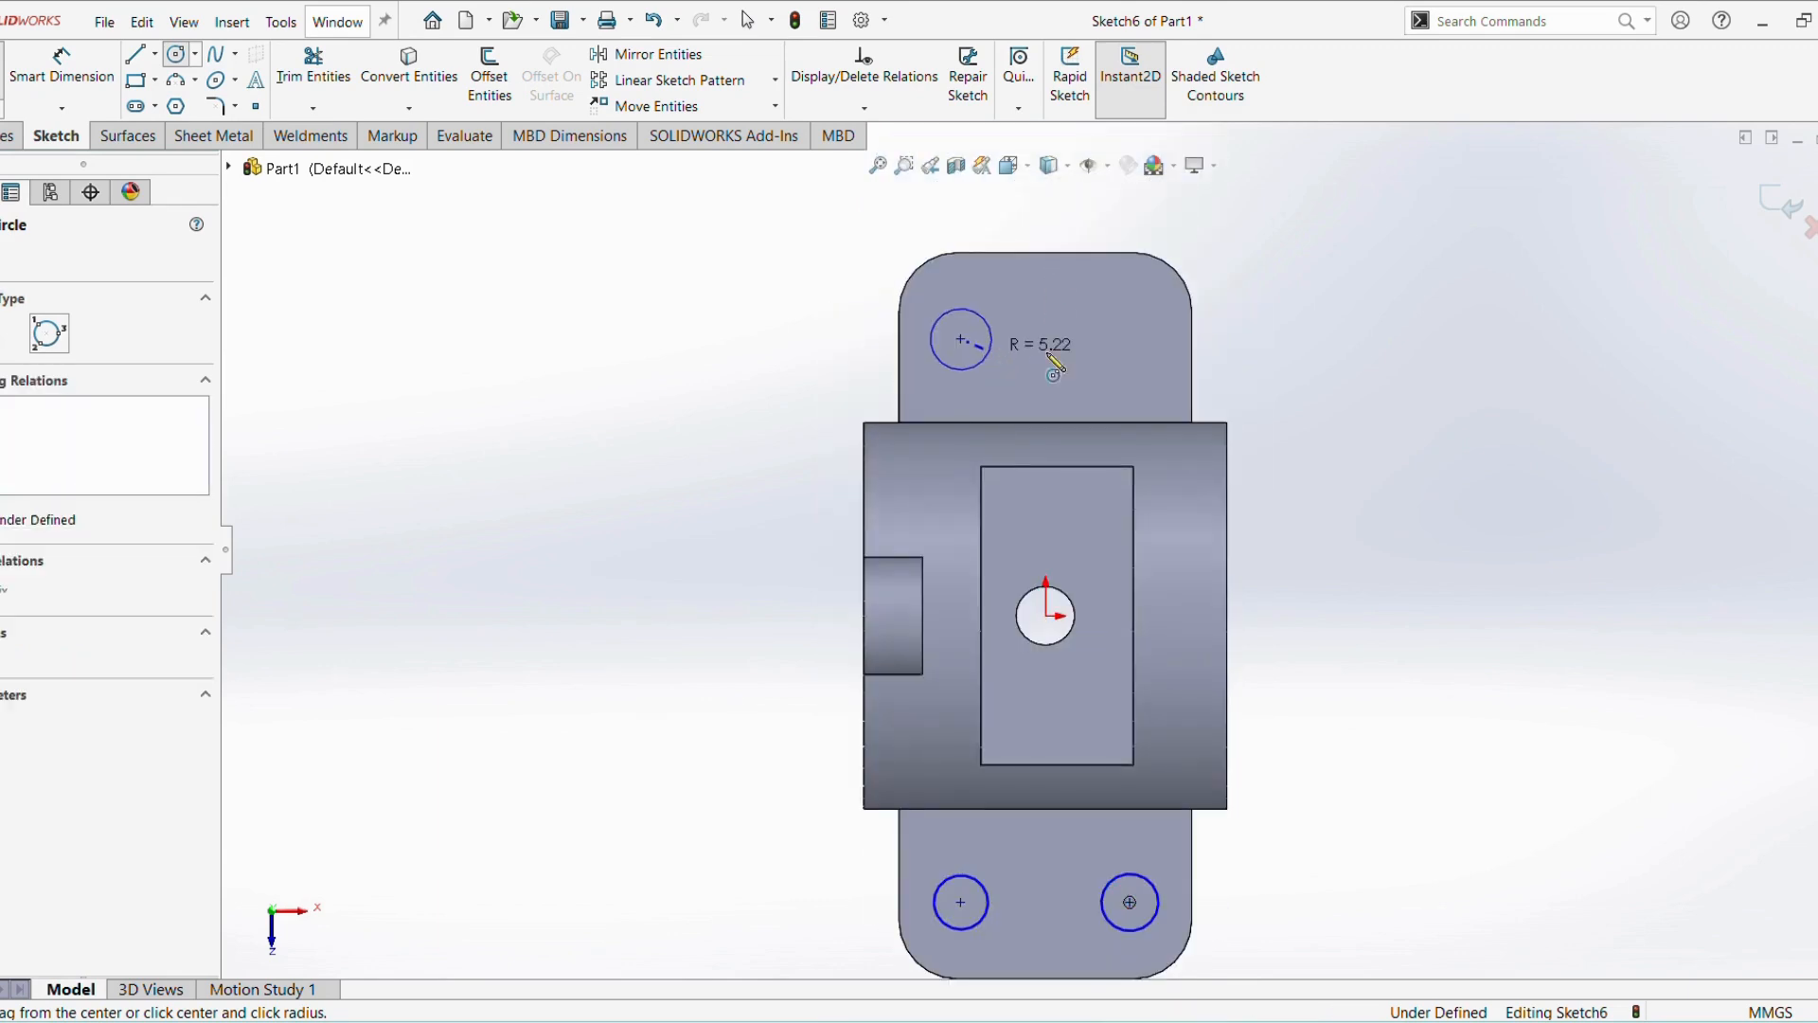
left_click(1129, 338)
left_click(1161, 343)
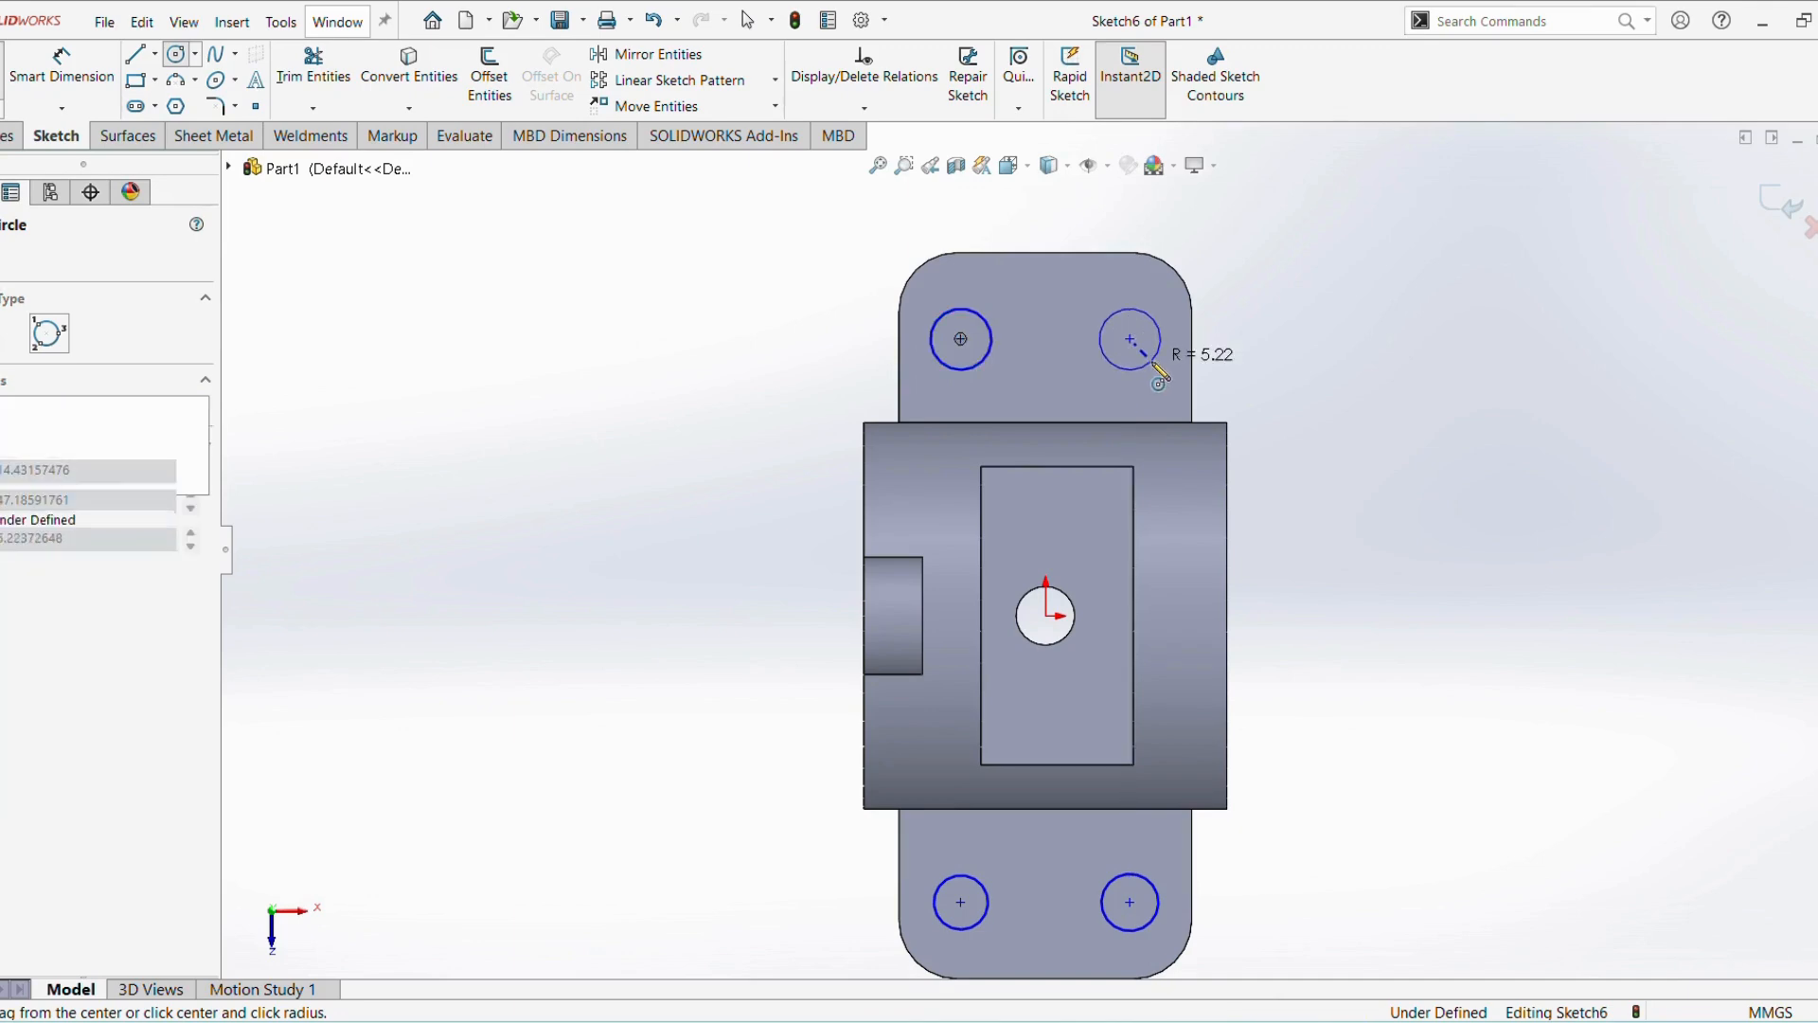
Check the flange holes in drawing 97.pdf and dimension the second flange's lug-side circle as 12 mm in diameter
right_click(1378, 365)
left_click(1573, 335)
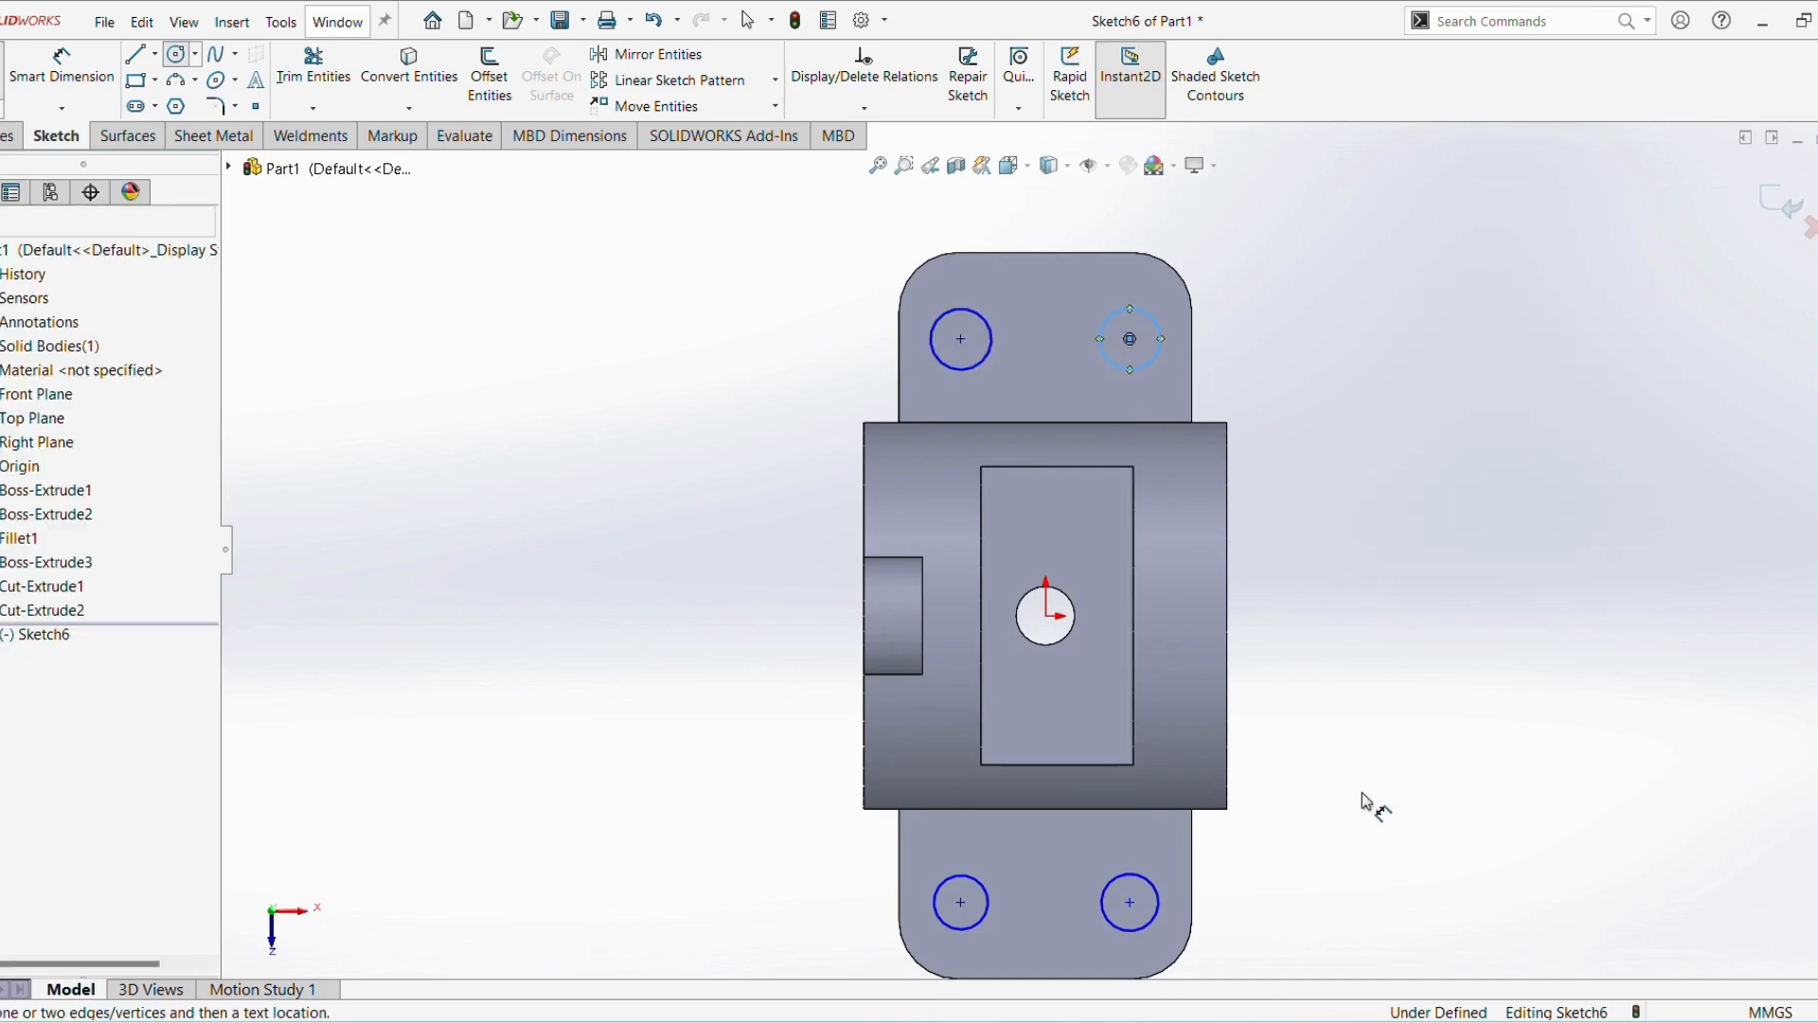
left_click(1273, 1022)
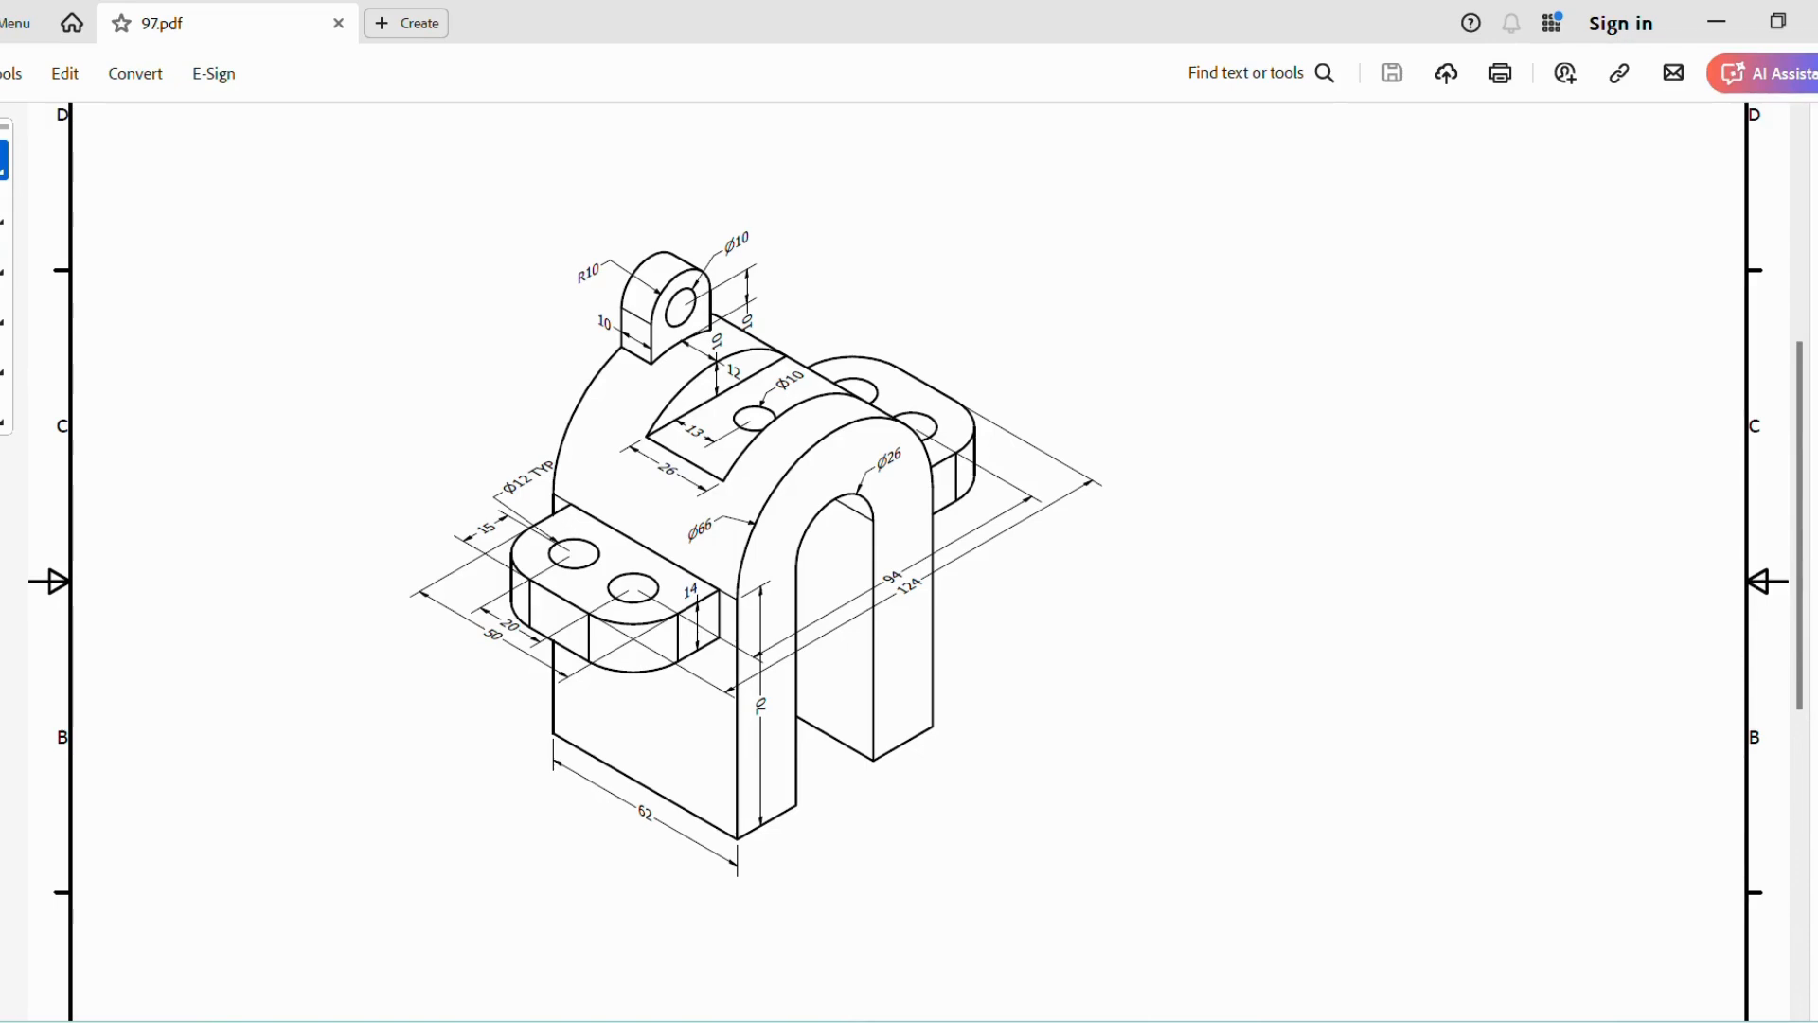
left_click(1242, 1022)
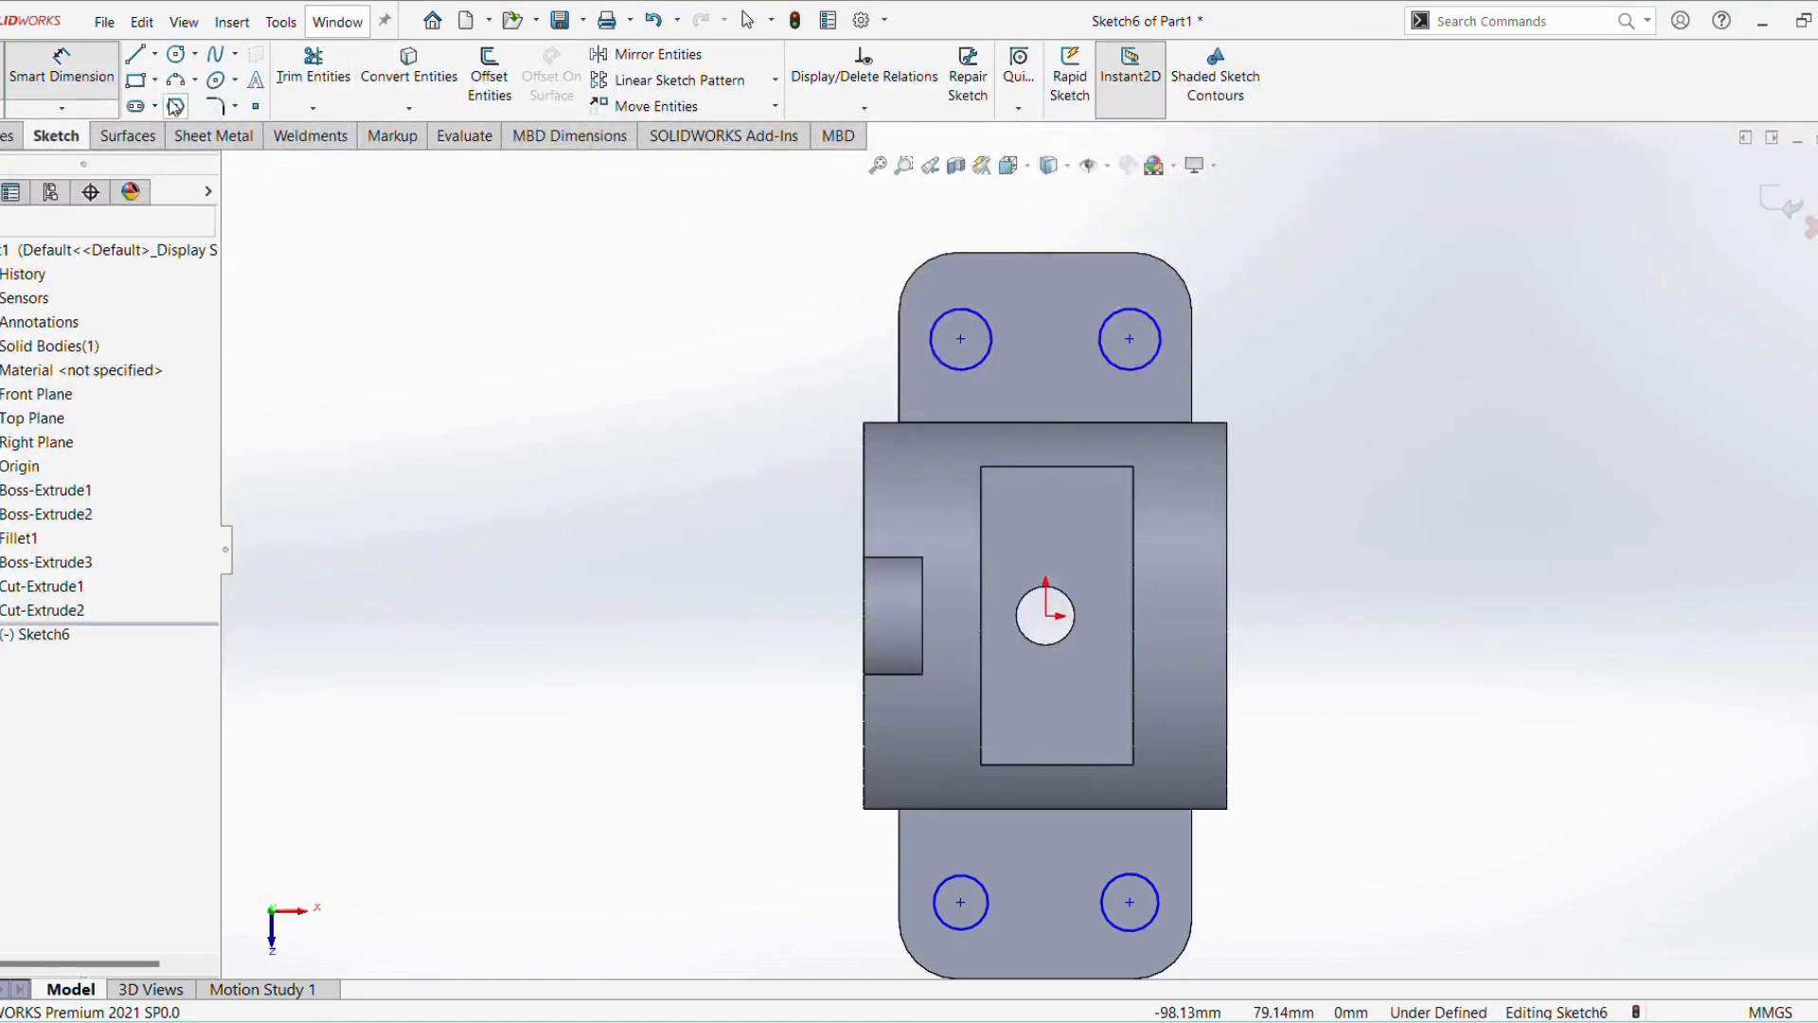
left_click(981, 318)
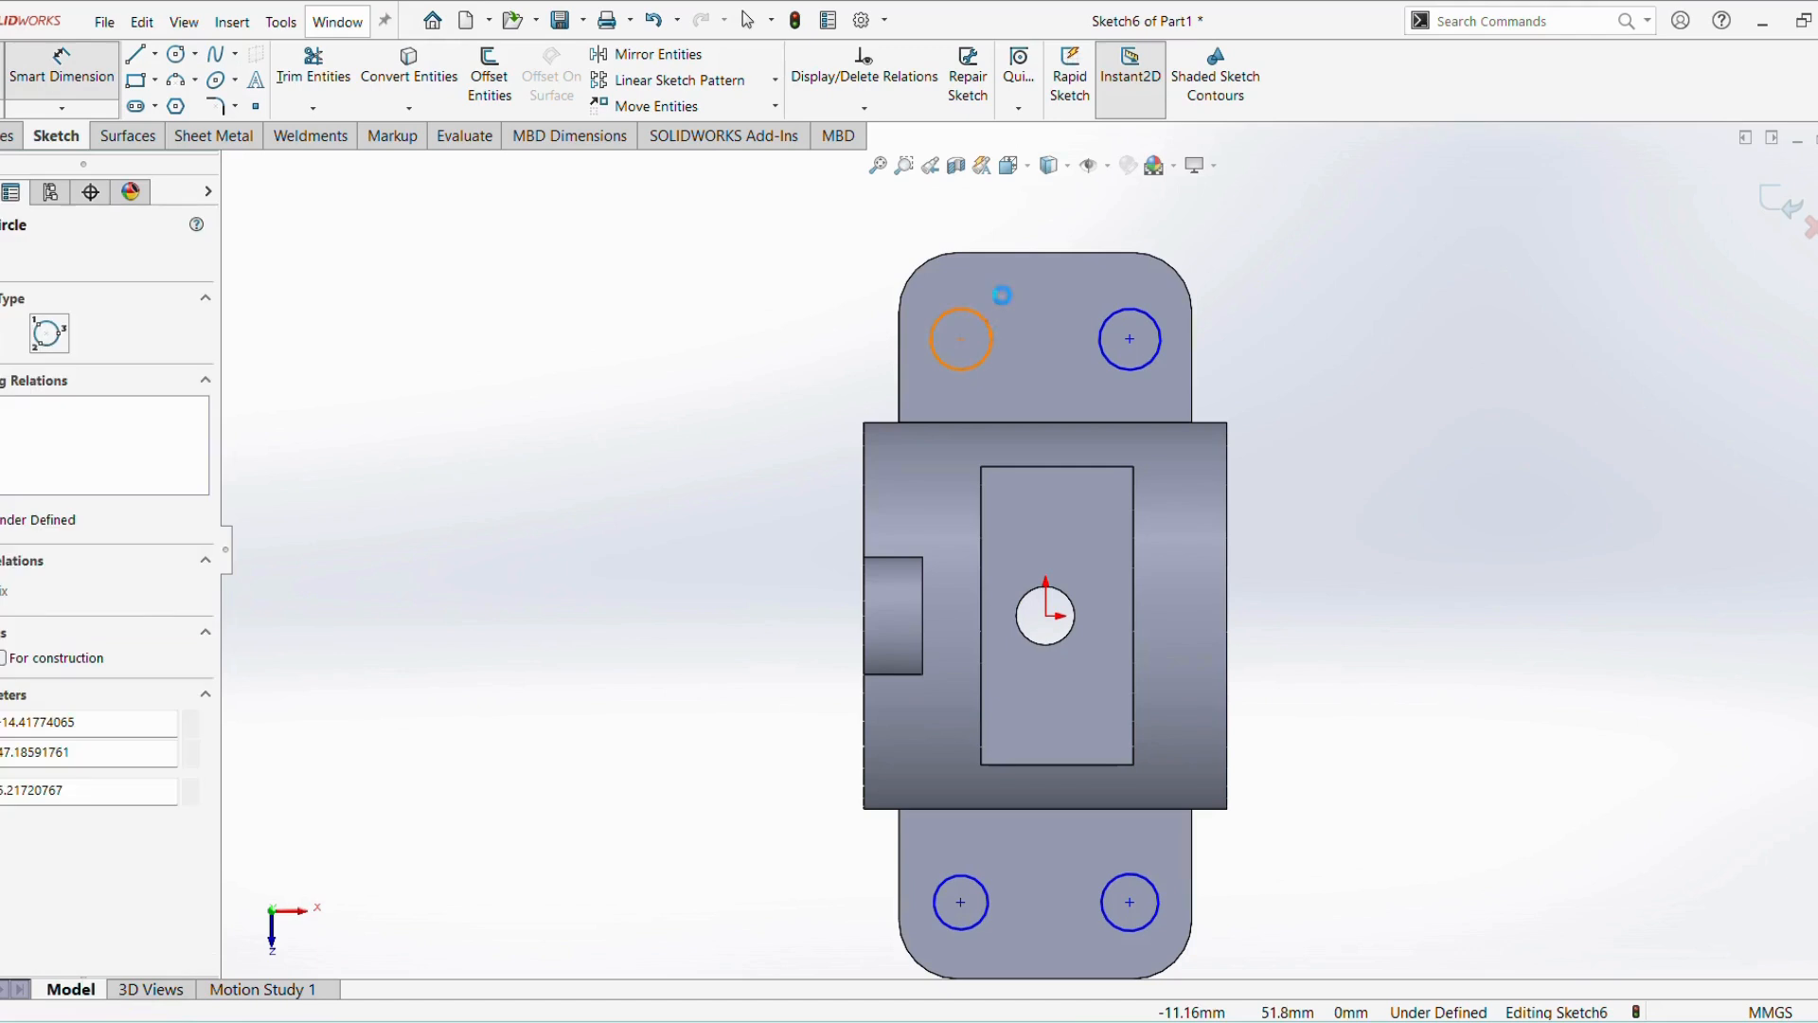
left_click(1013, 300)
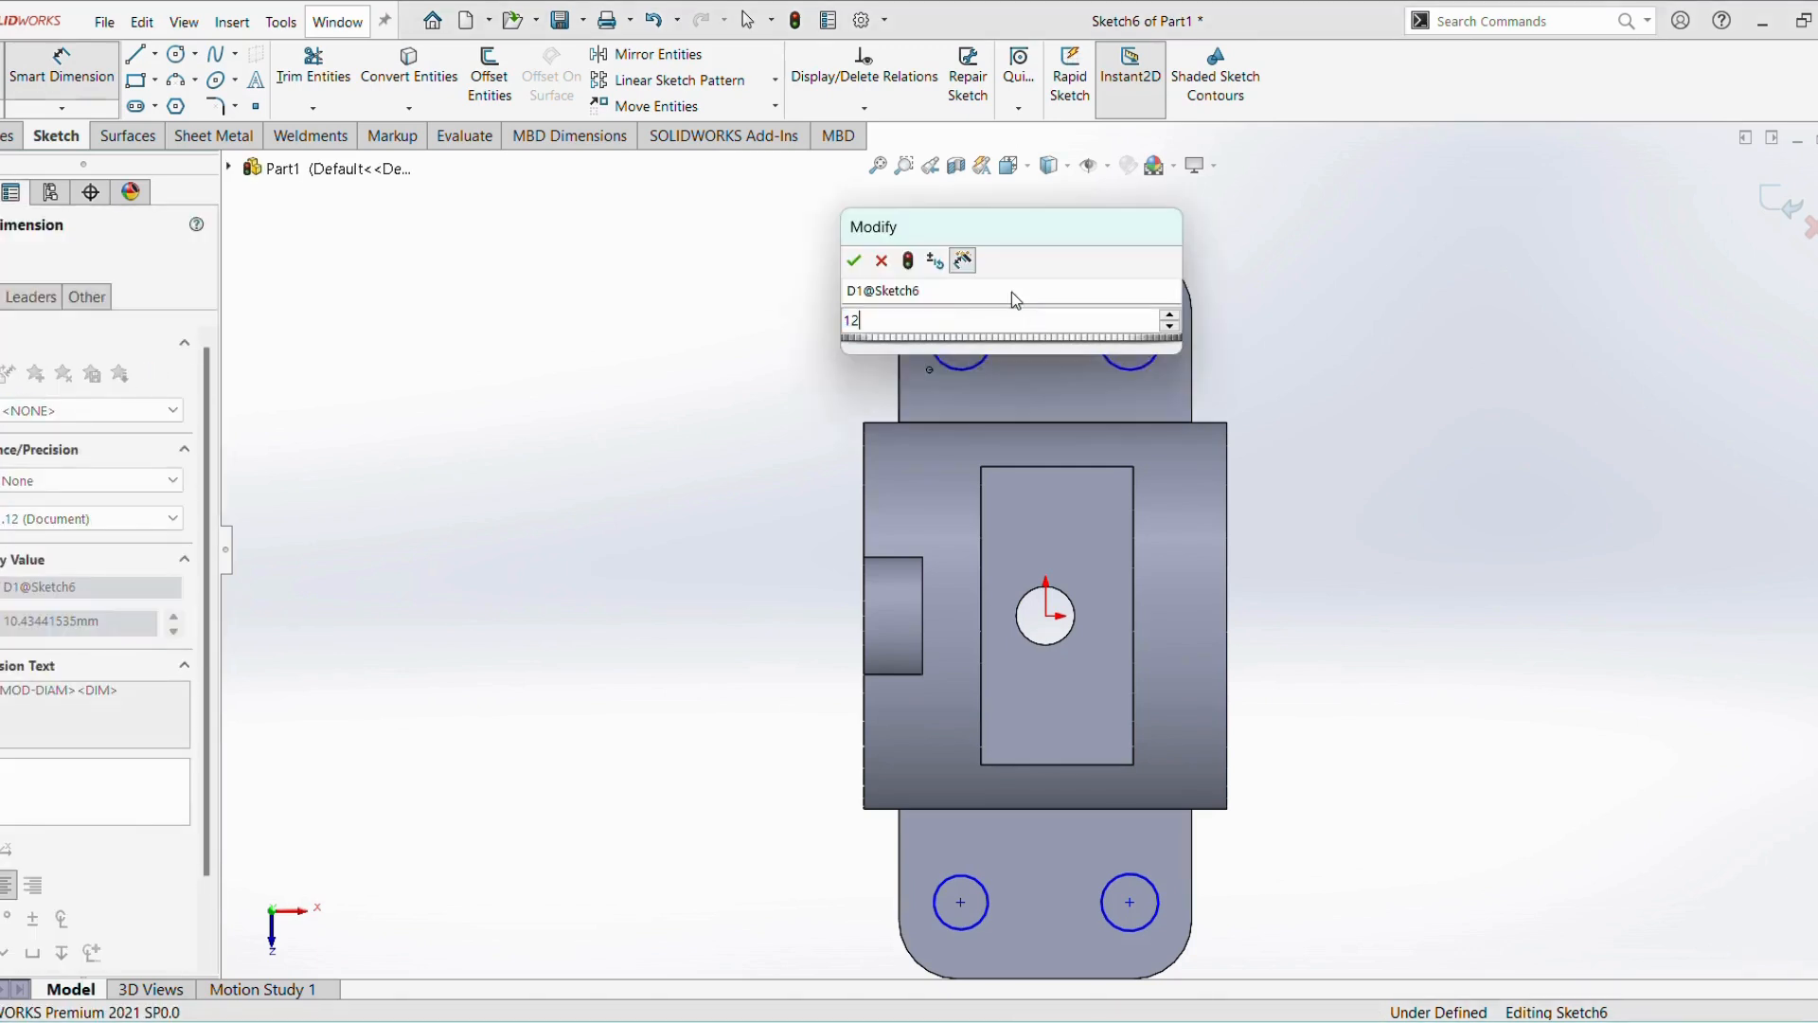
type("12")
key("Return")
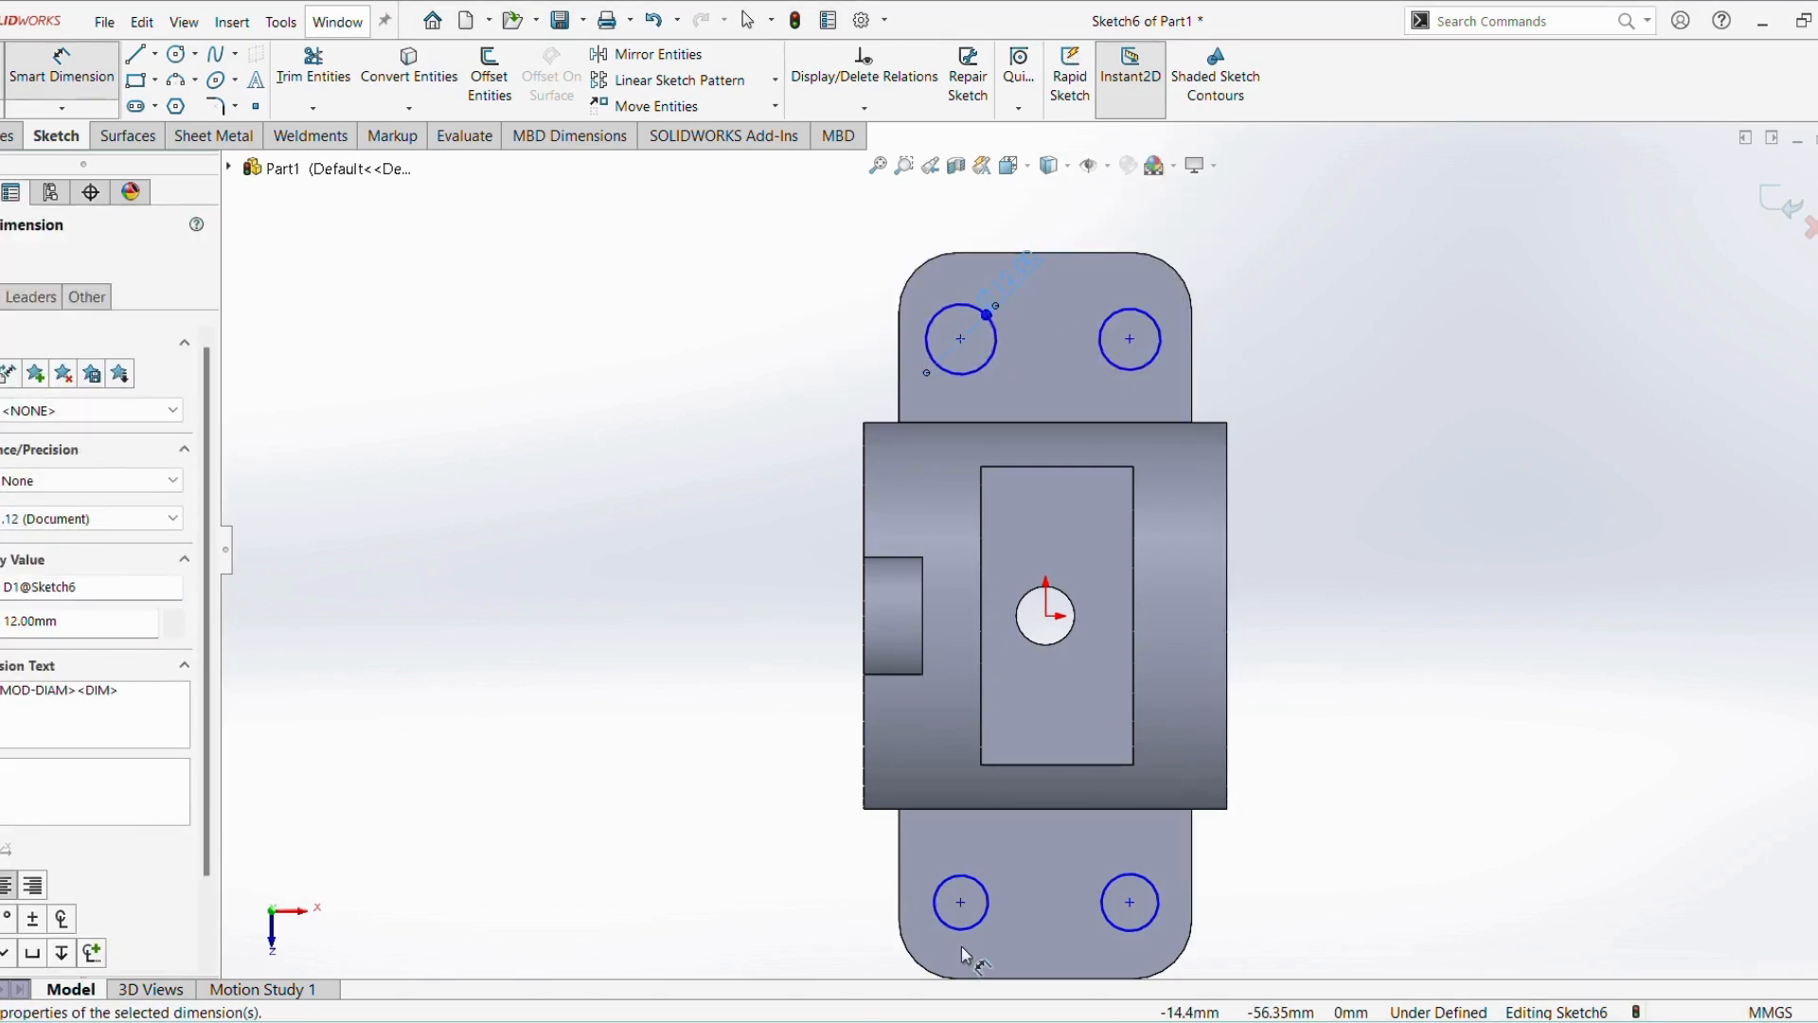
Dimension the centre spacing of the two circles on the first flange as 20 mm
left_click(961, 904)
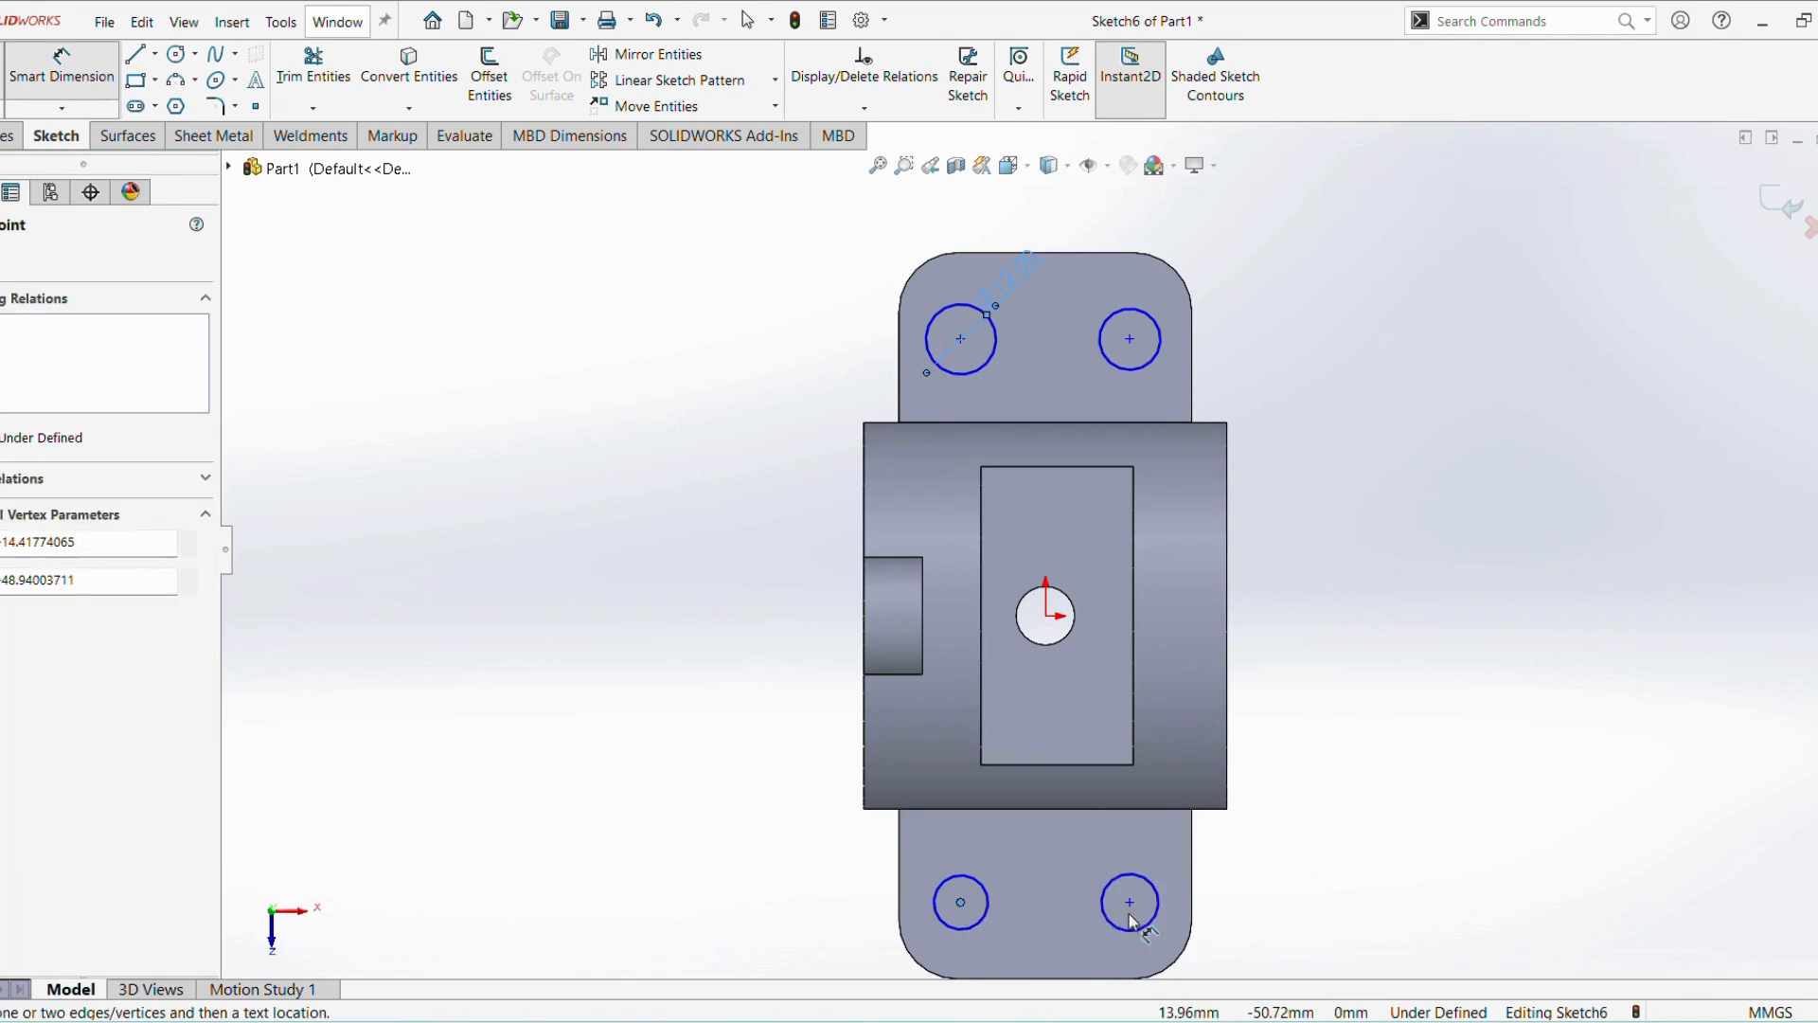
left_click(1133, 908)
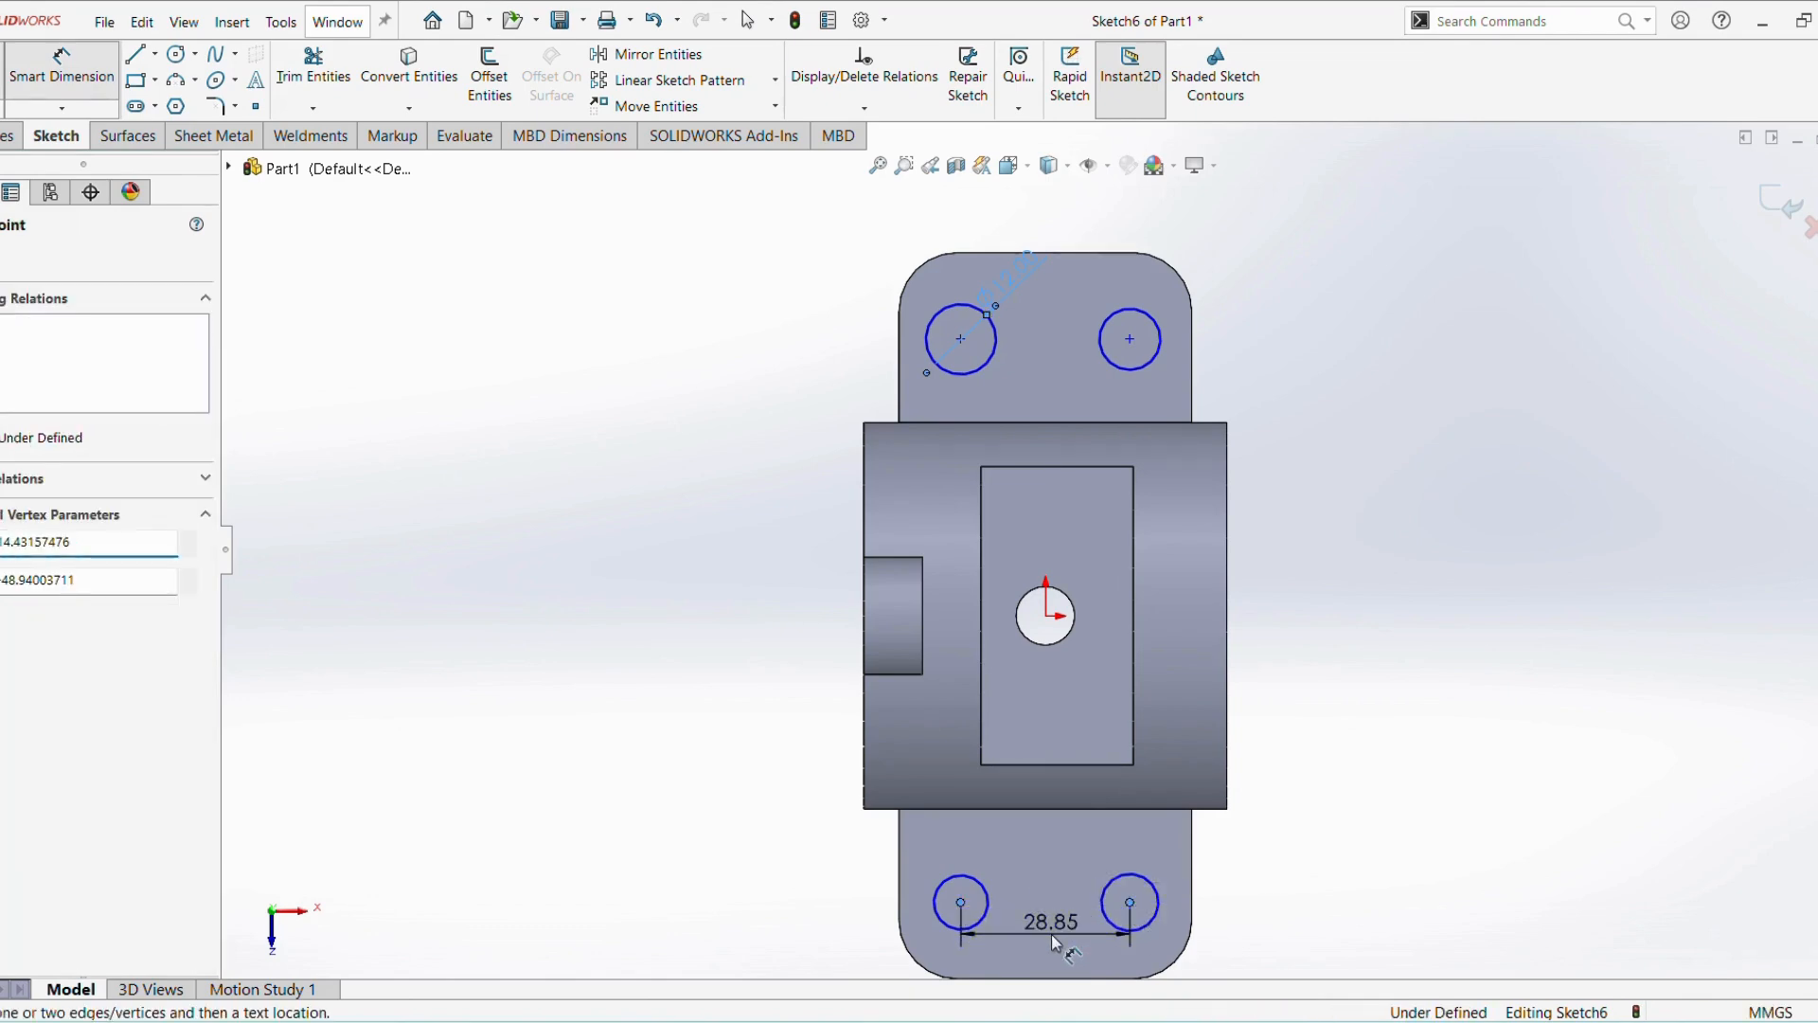
left_click(1054, 942)
type("20")
key("Return")
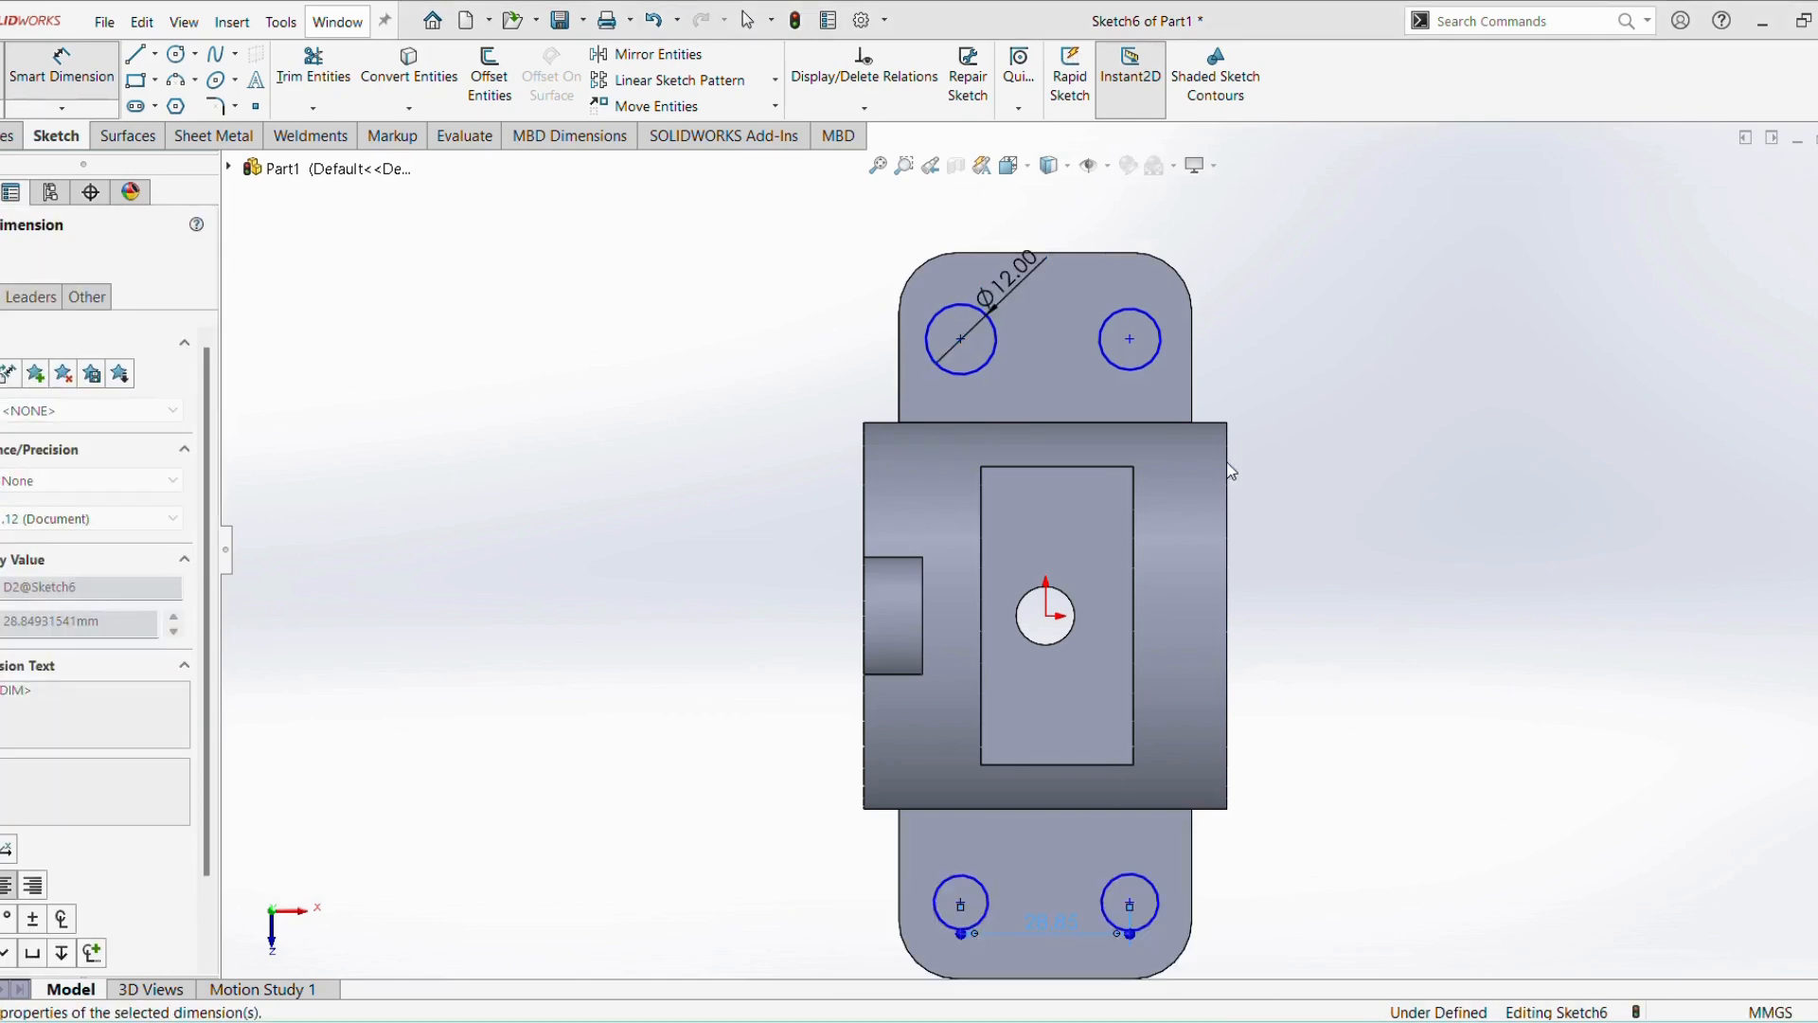
Dimension the distance across the arch between the two flanges' circle centres on the side away from the lug as 94 mm
left_click(1130, 339)
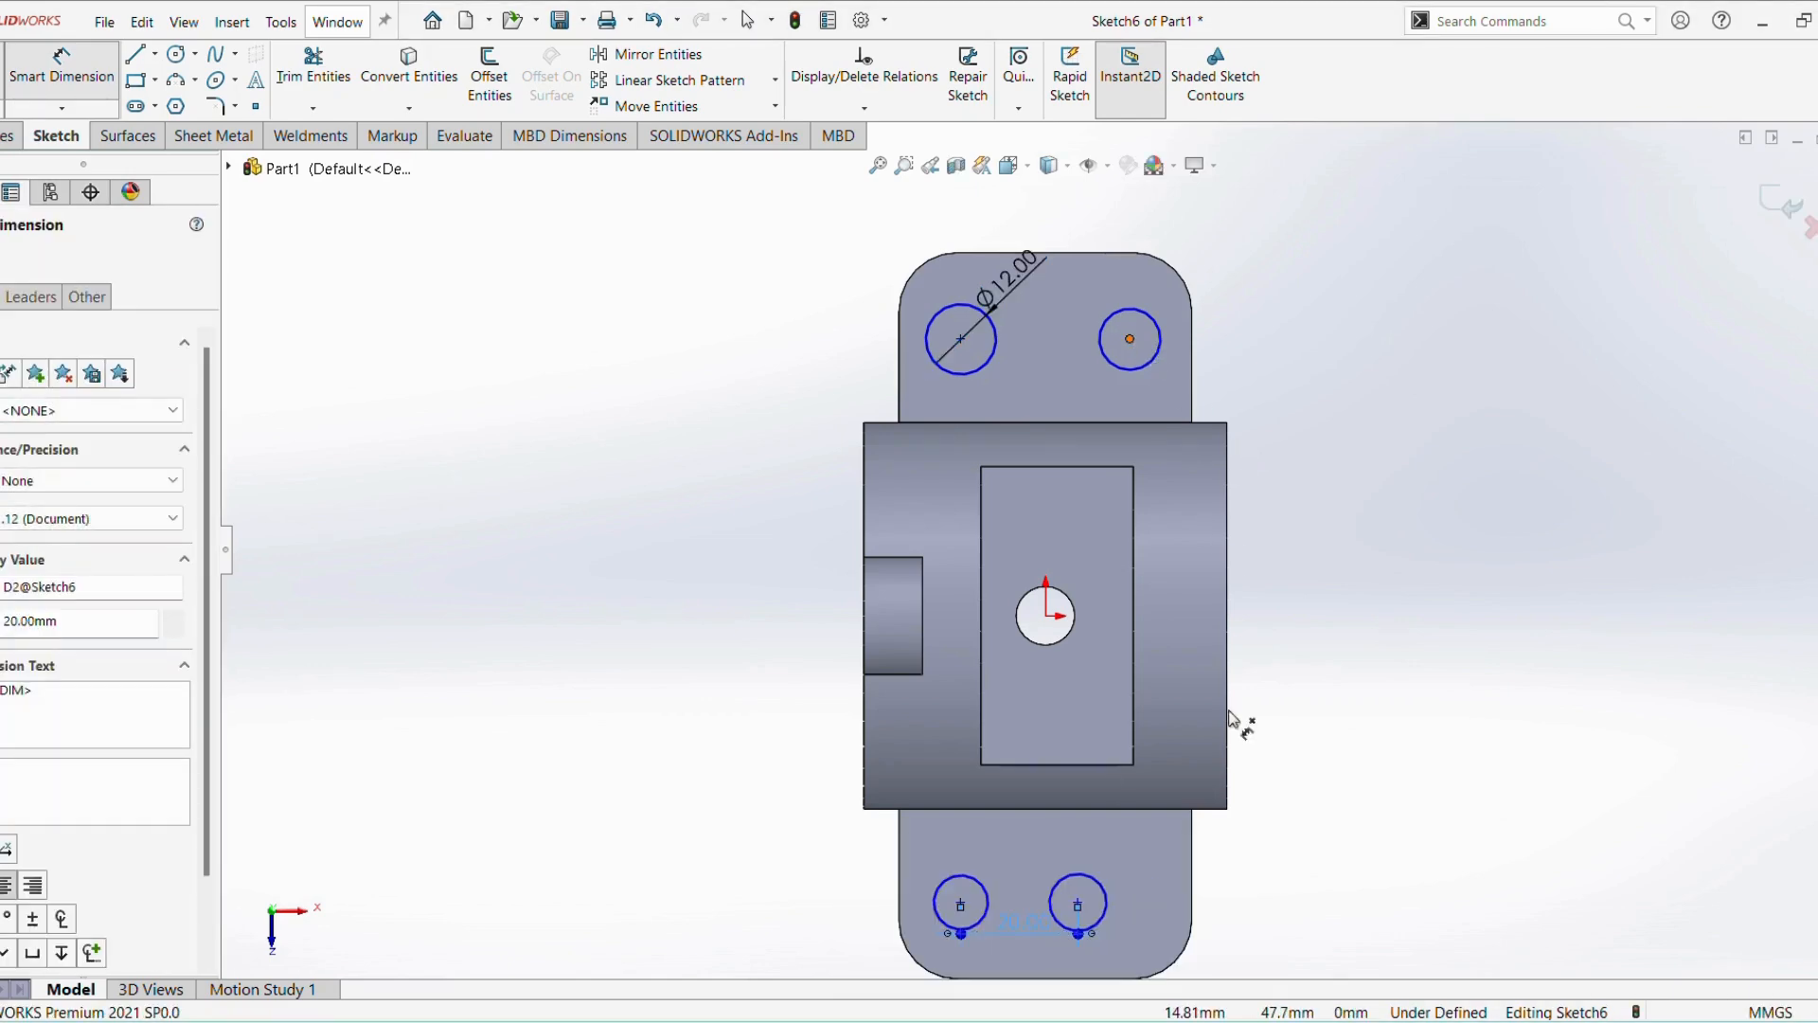
left_click(1078, 904)
left_click(1375, 613)
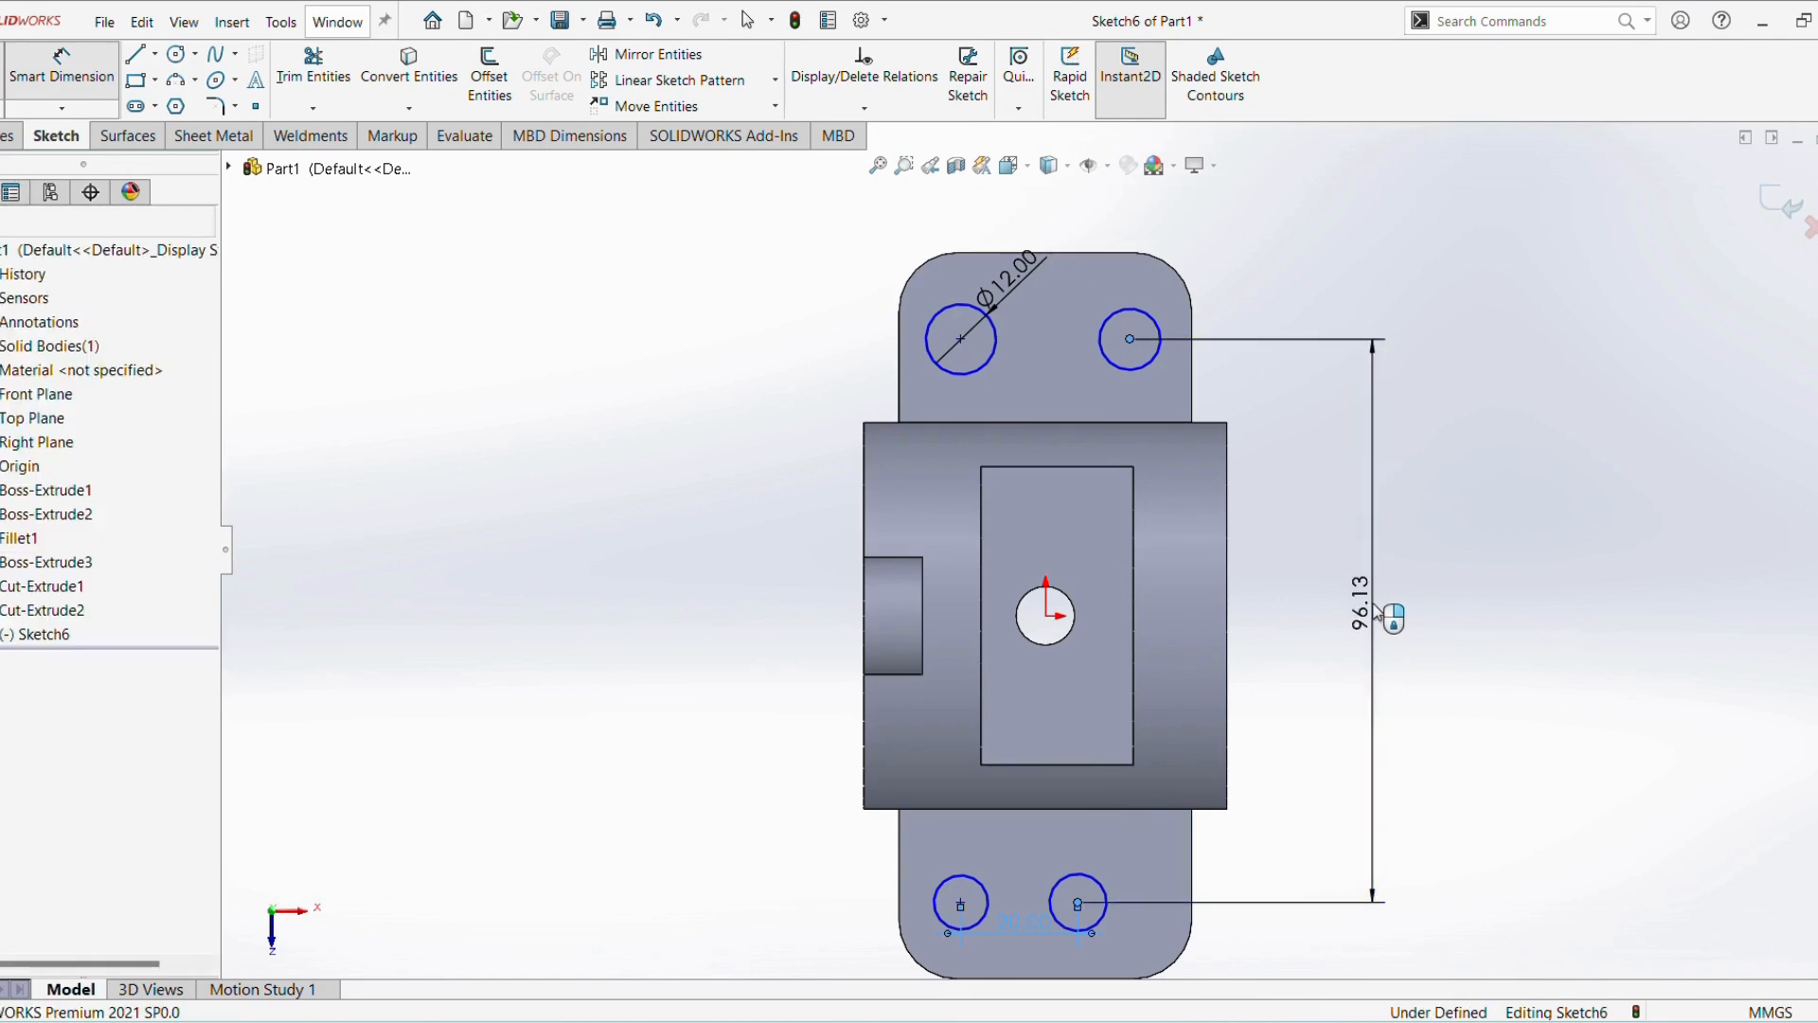
type("94")
key("Return")
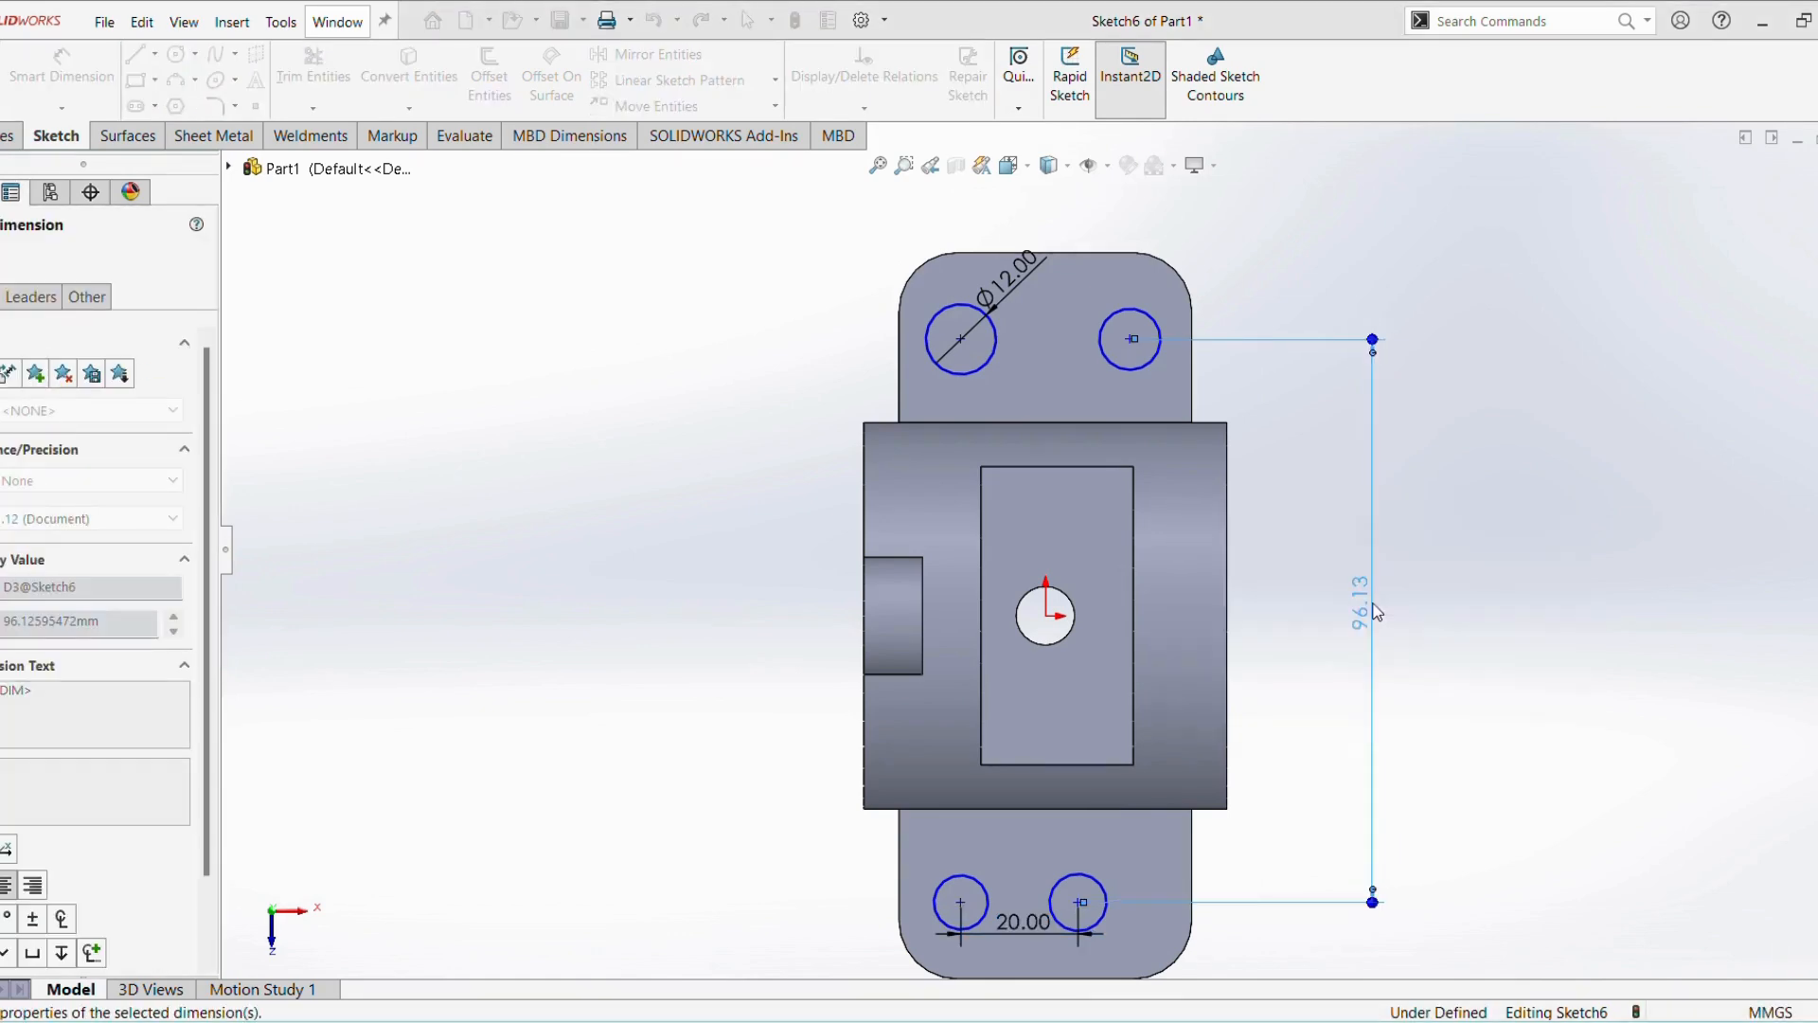
Dimension the second flange's circle centre, on the side away from the lug, 94/2 mm from the origin
left_click(1047, 616)
left_click(1132, 351)
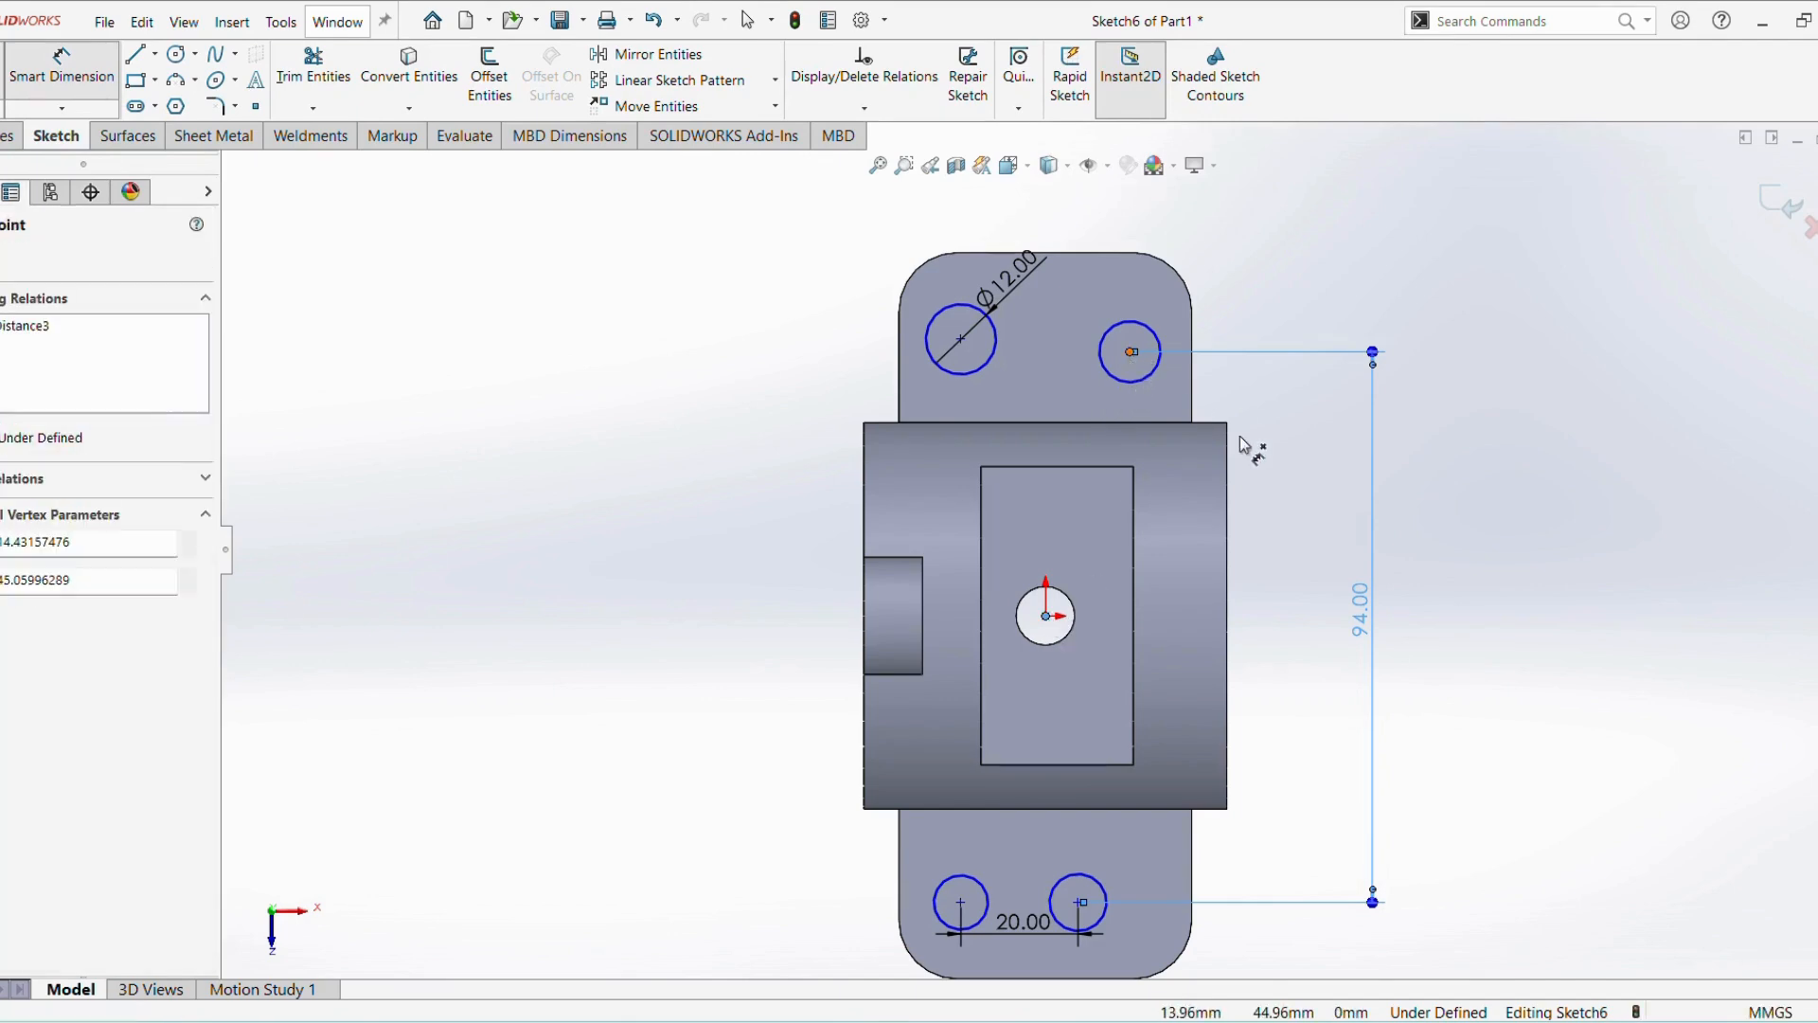
left_click(1303, 465)
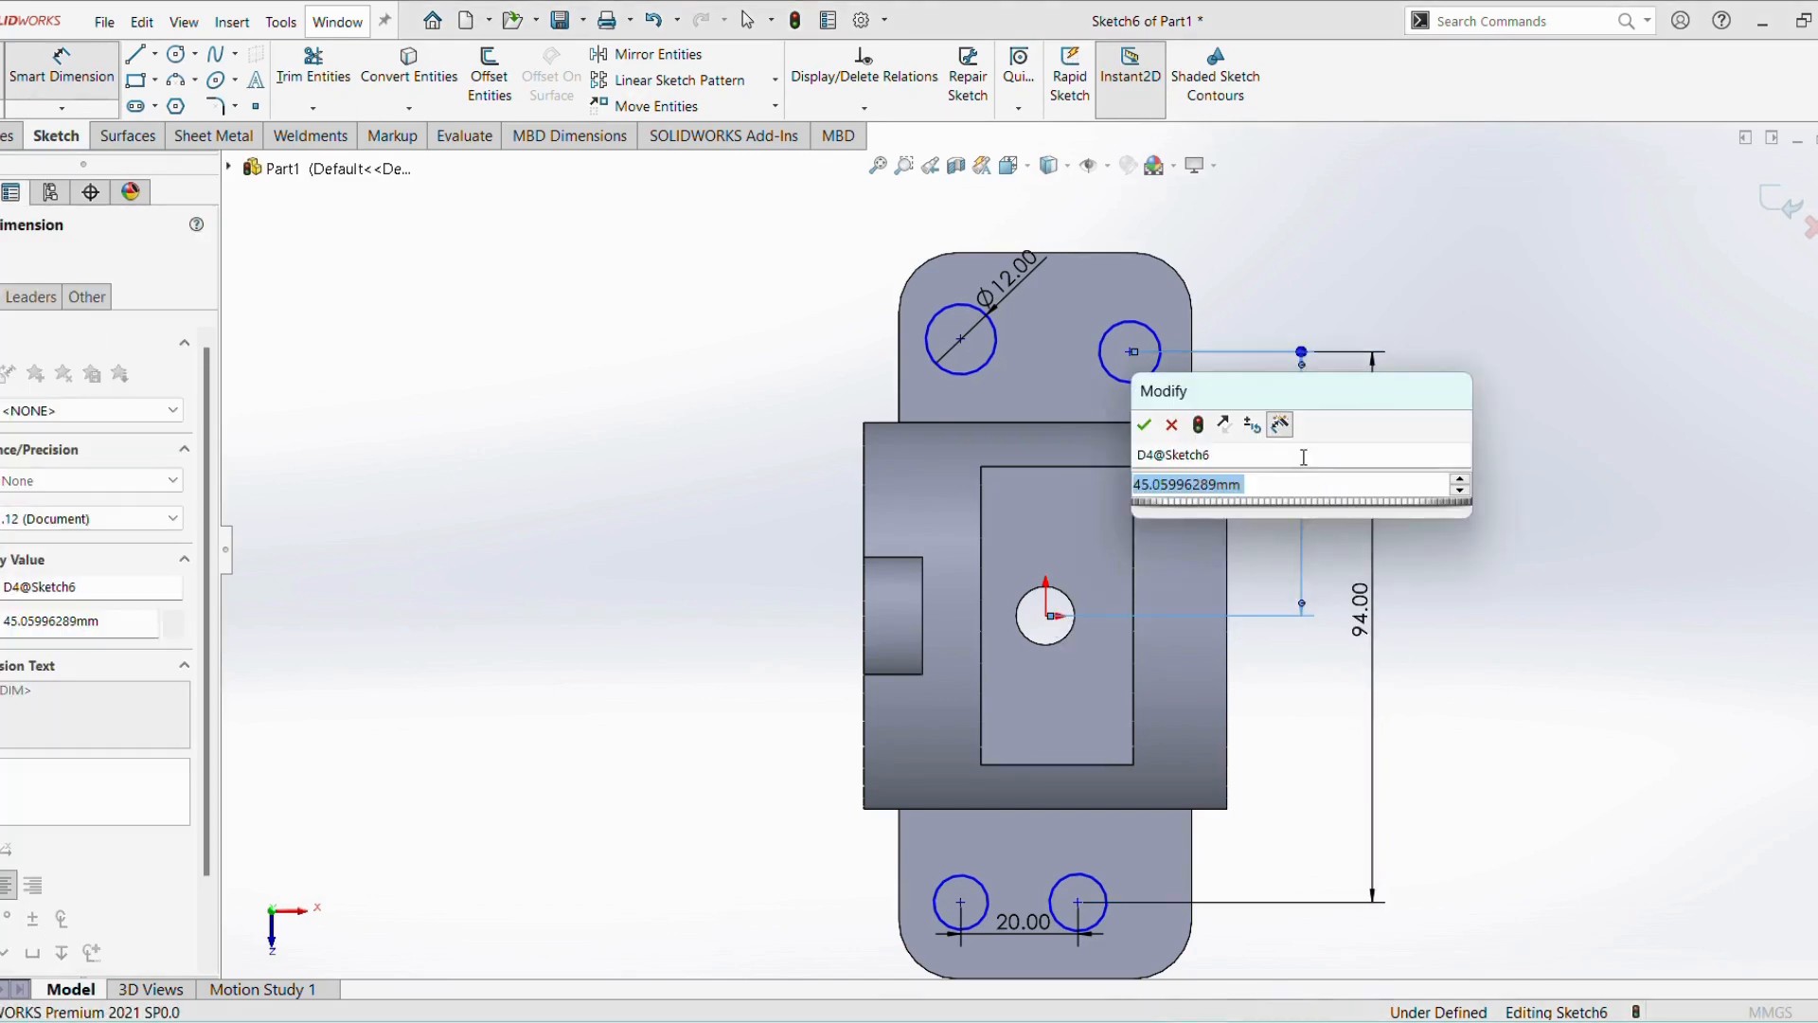
type("94/2")
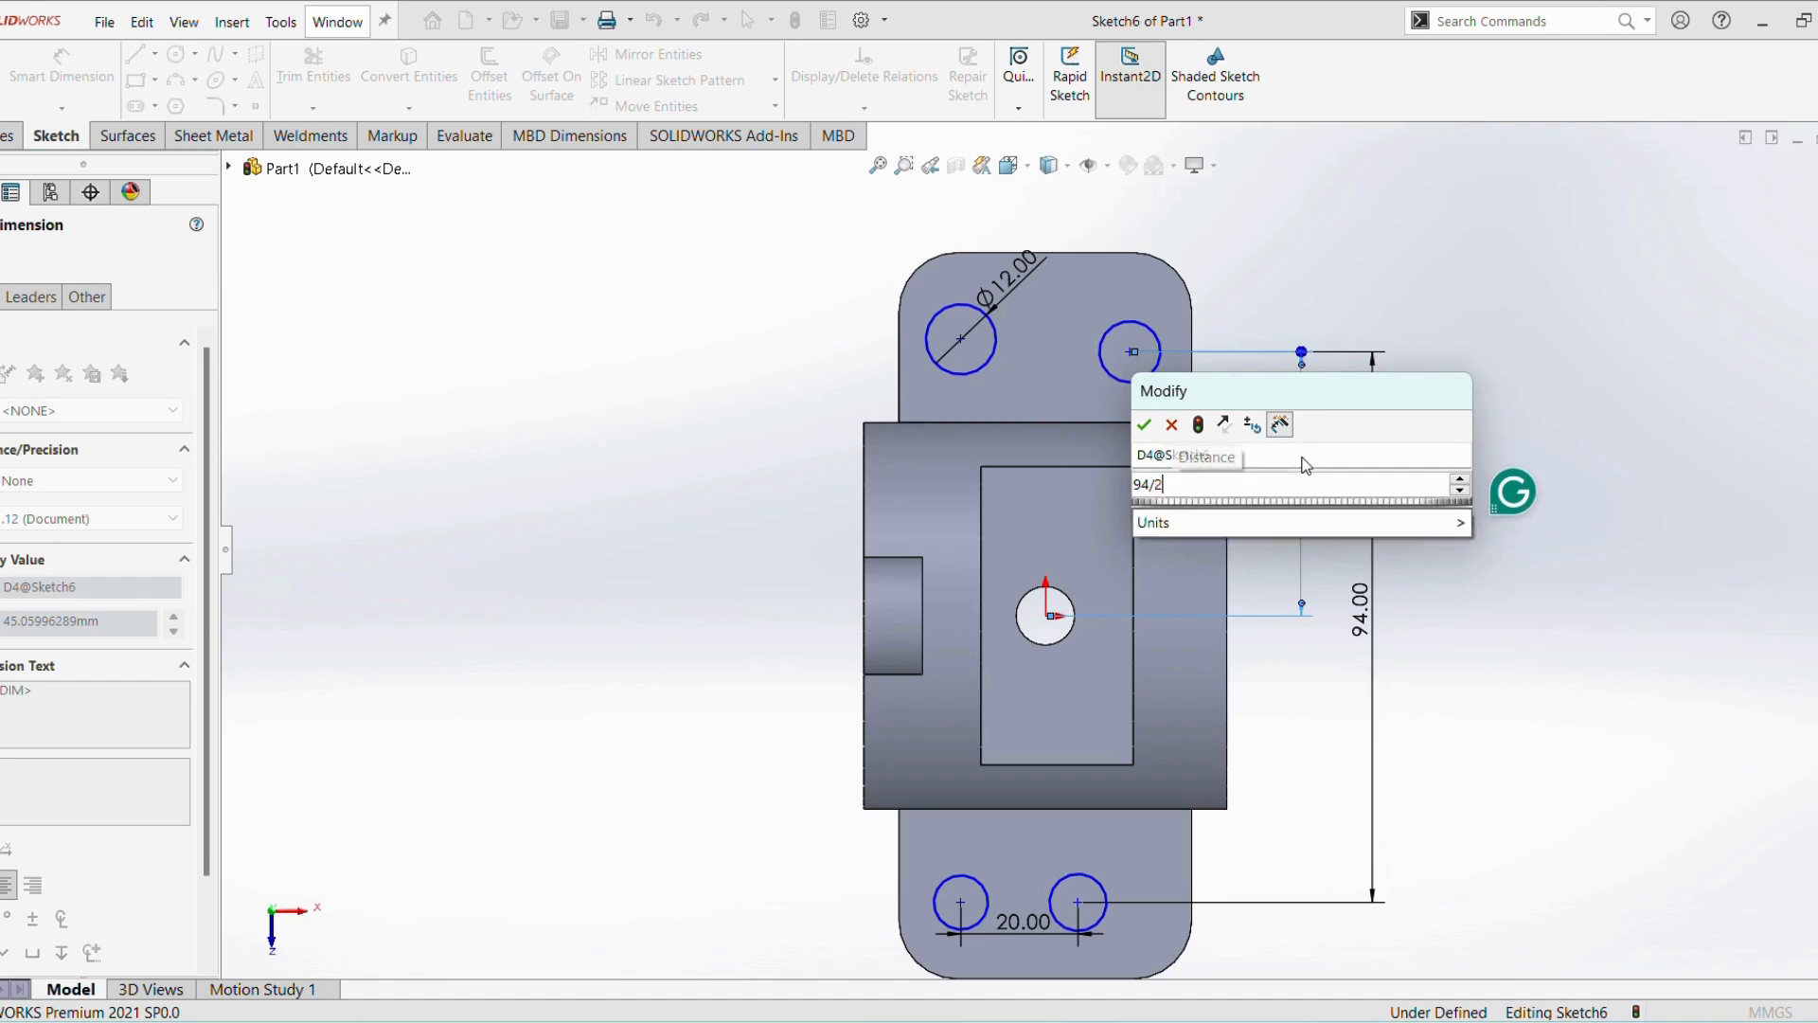
key("Return")
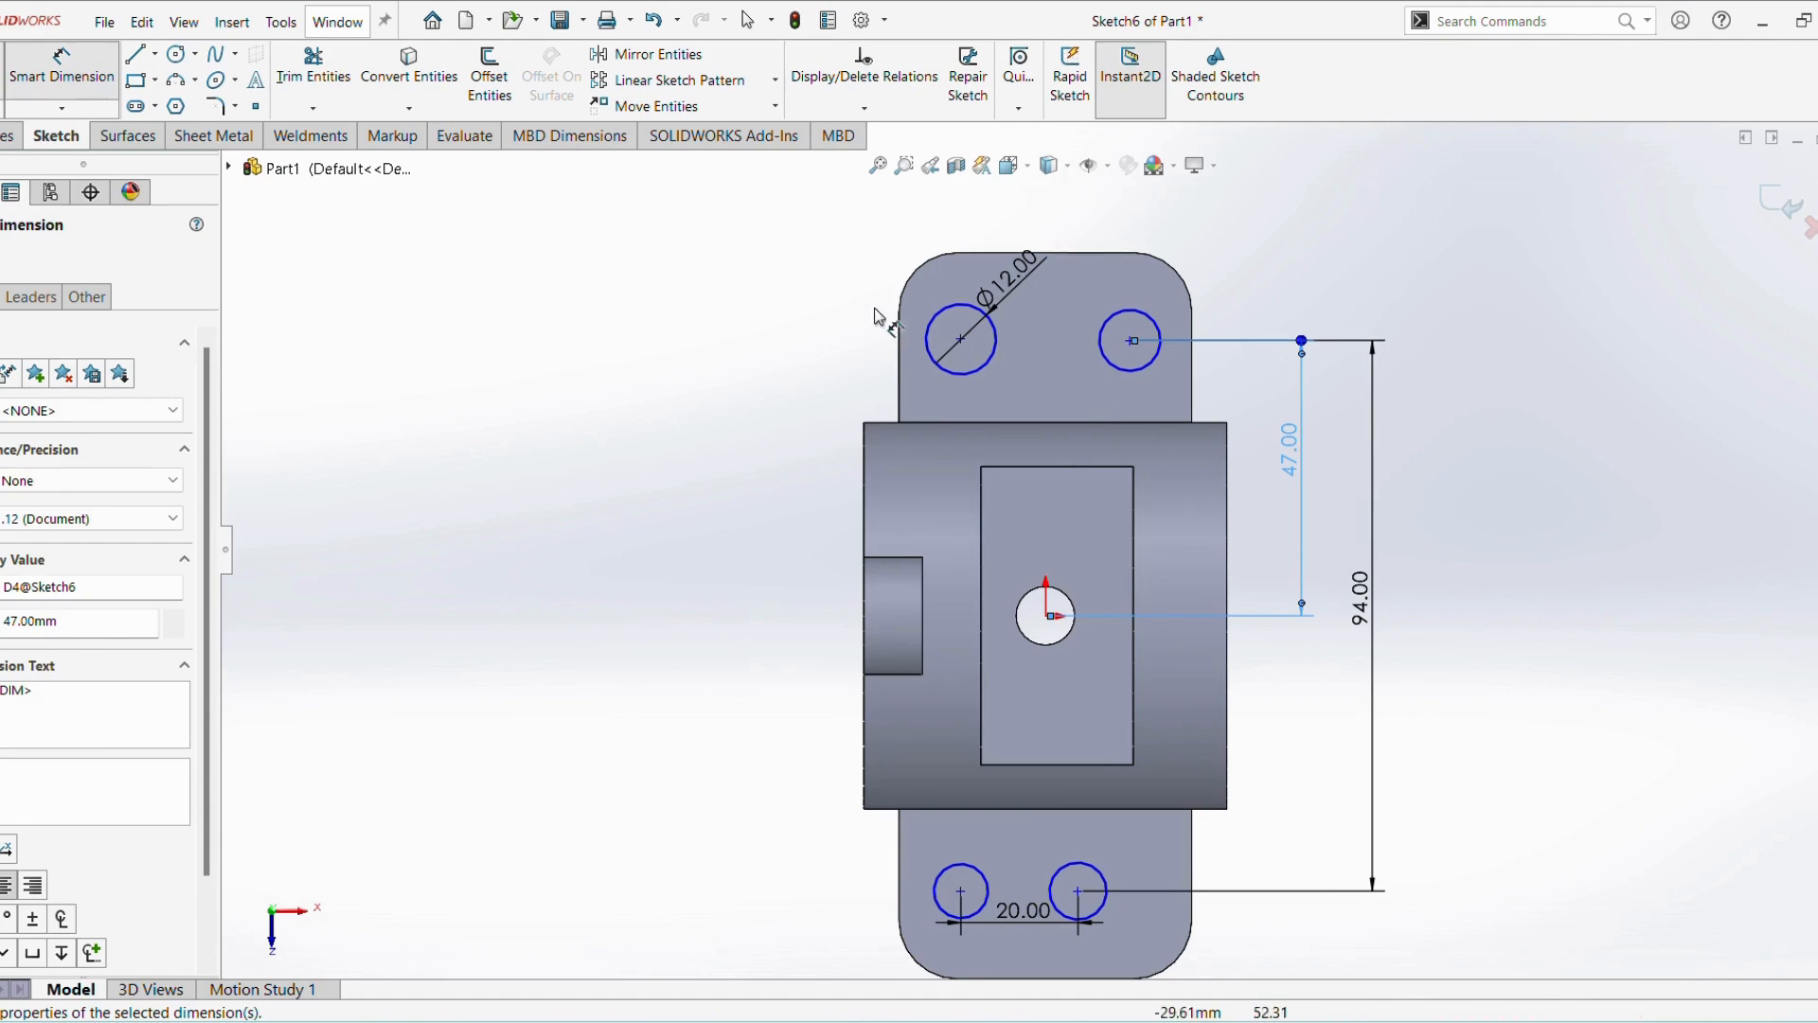
left_click(829, 245)
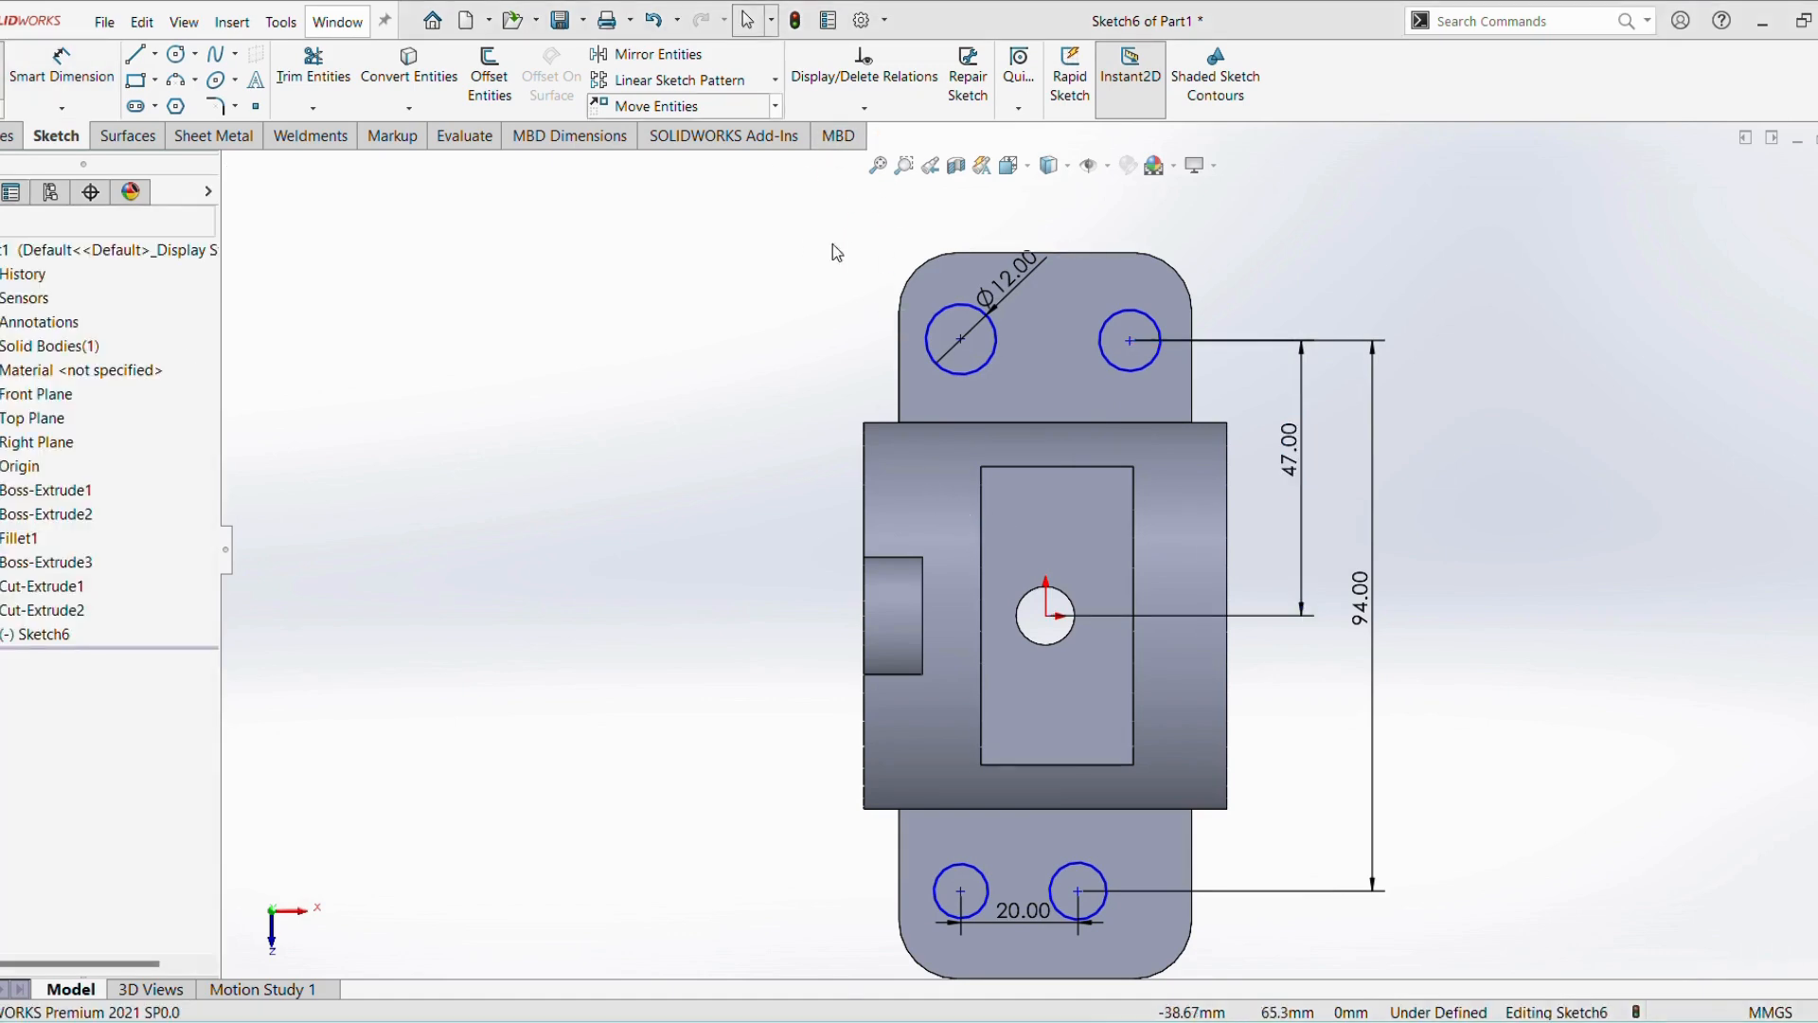
Make all four flange hole circles equal in size
left_click(974, 369)
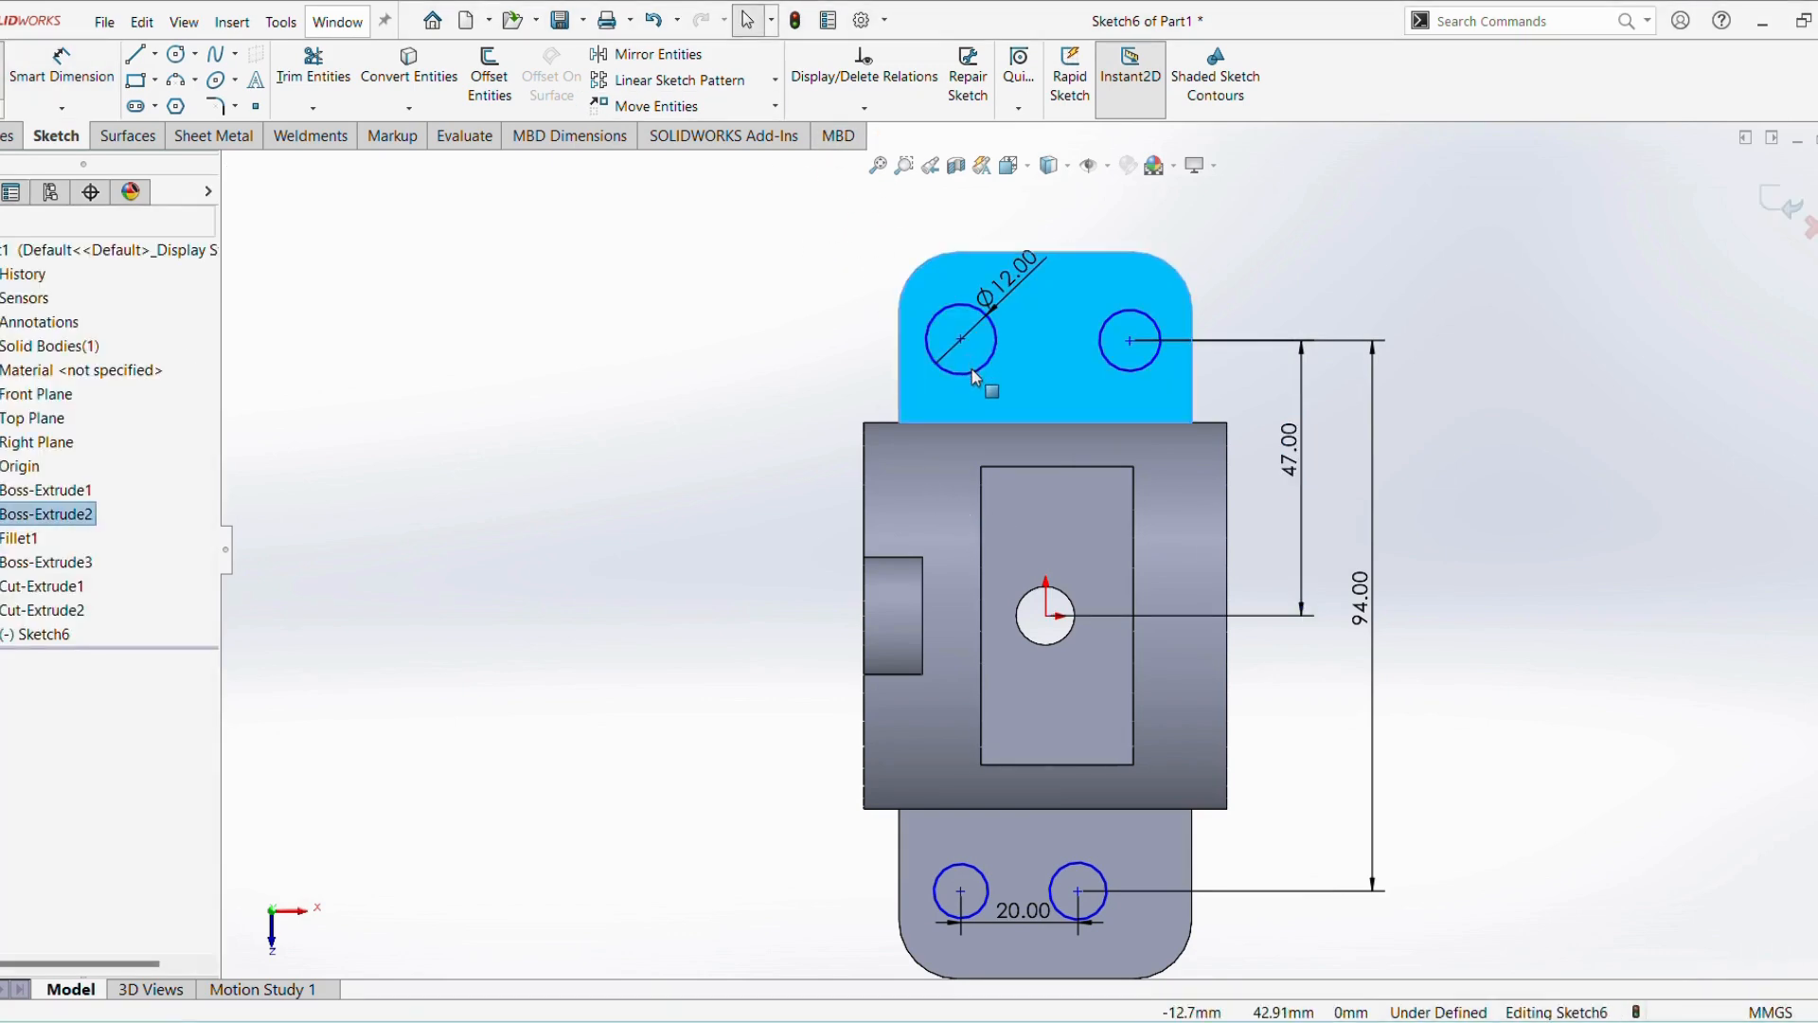
left_click(976, 377)
left_click(743, 388)
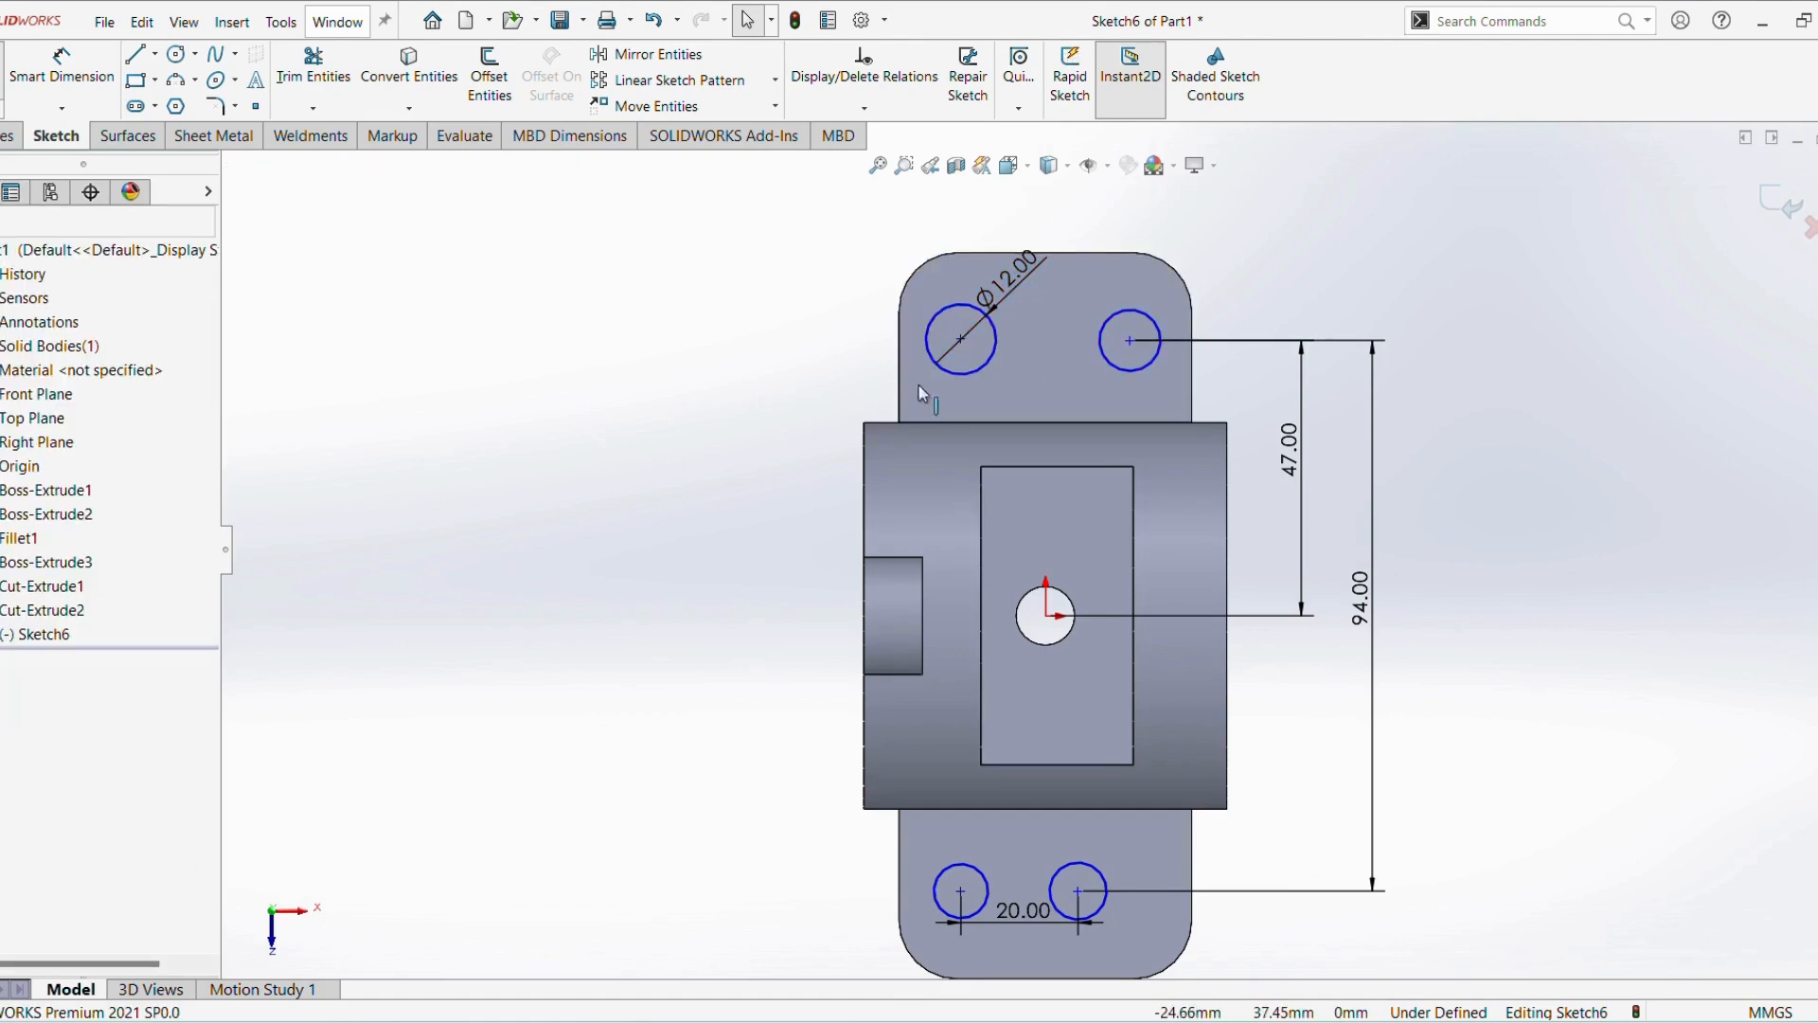
left_click(994, 362)
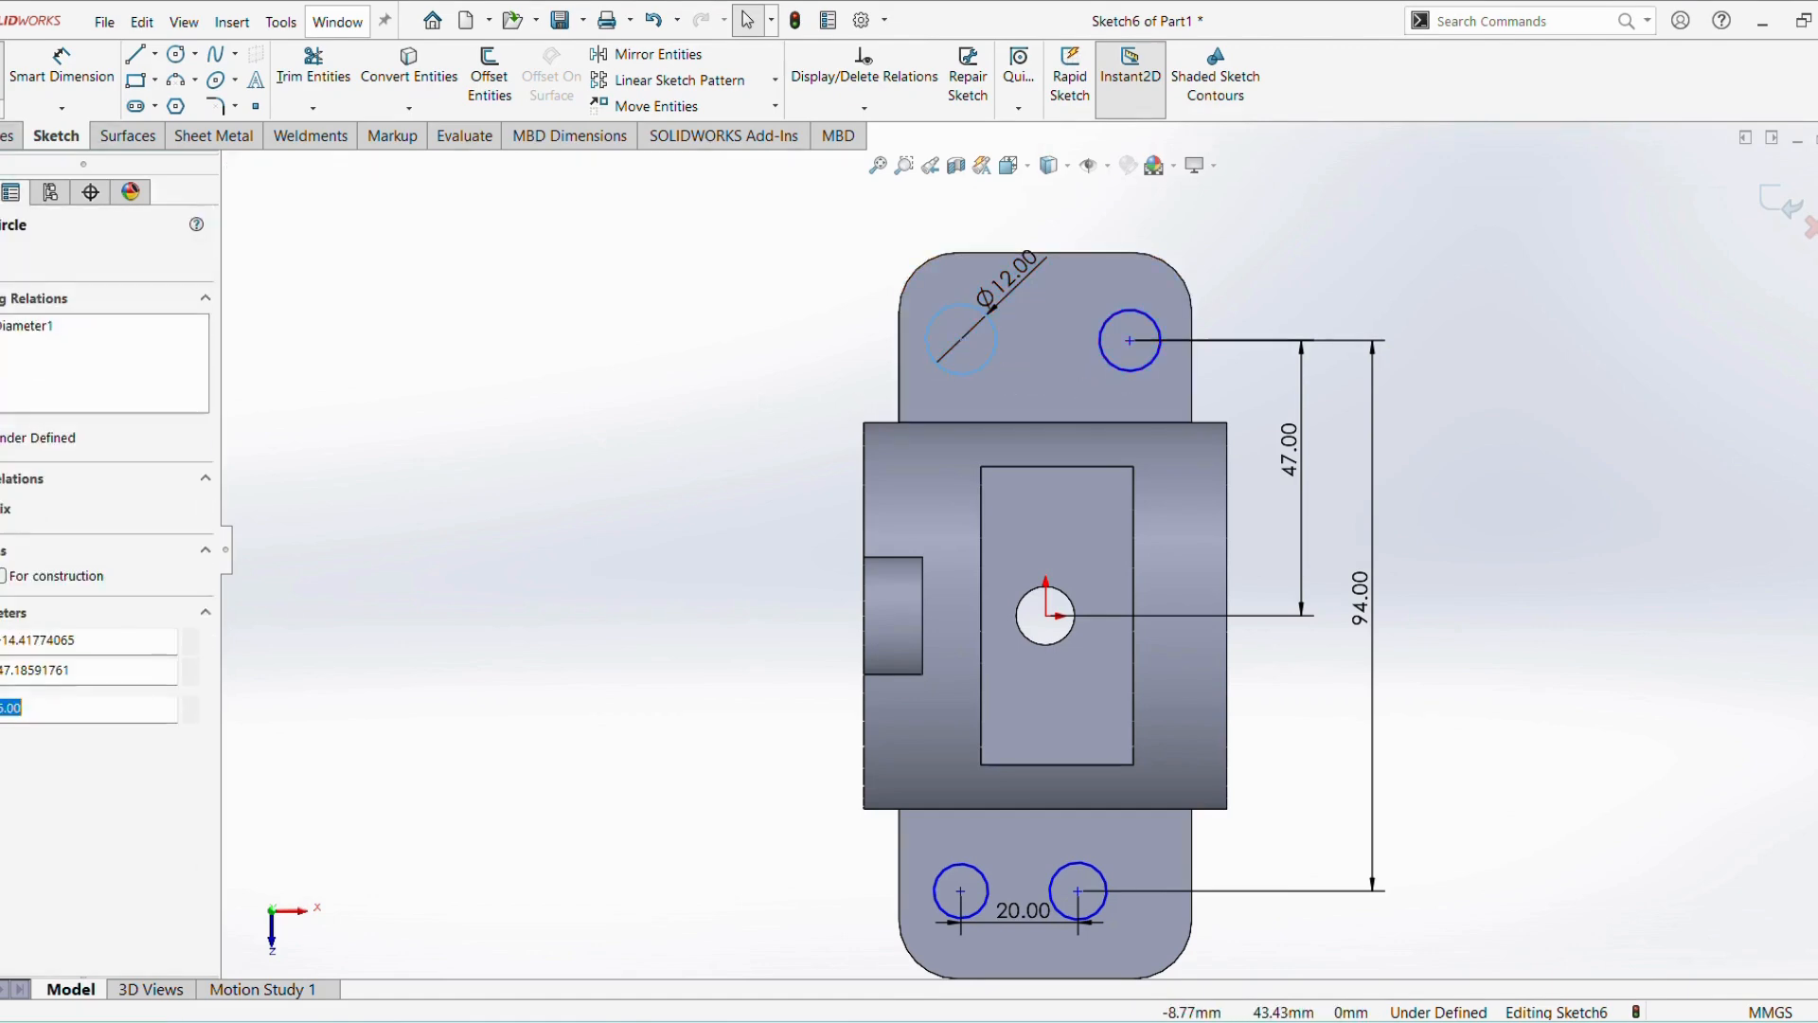
left_click(1111, 368, "ctrl")
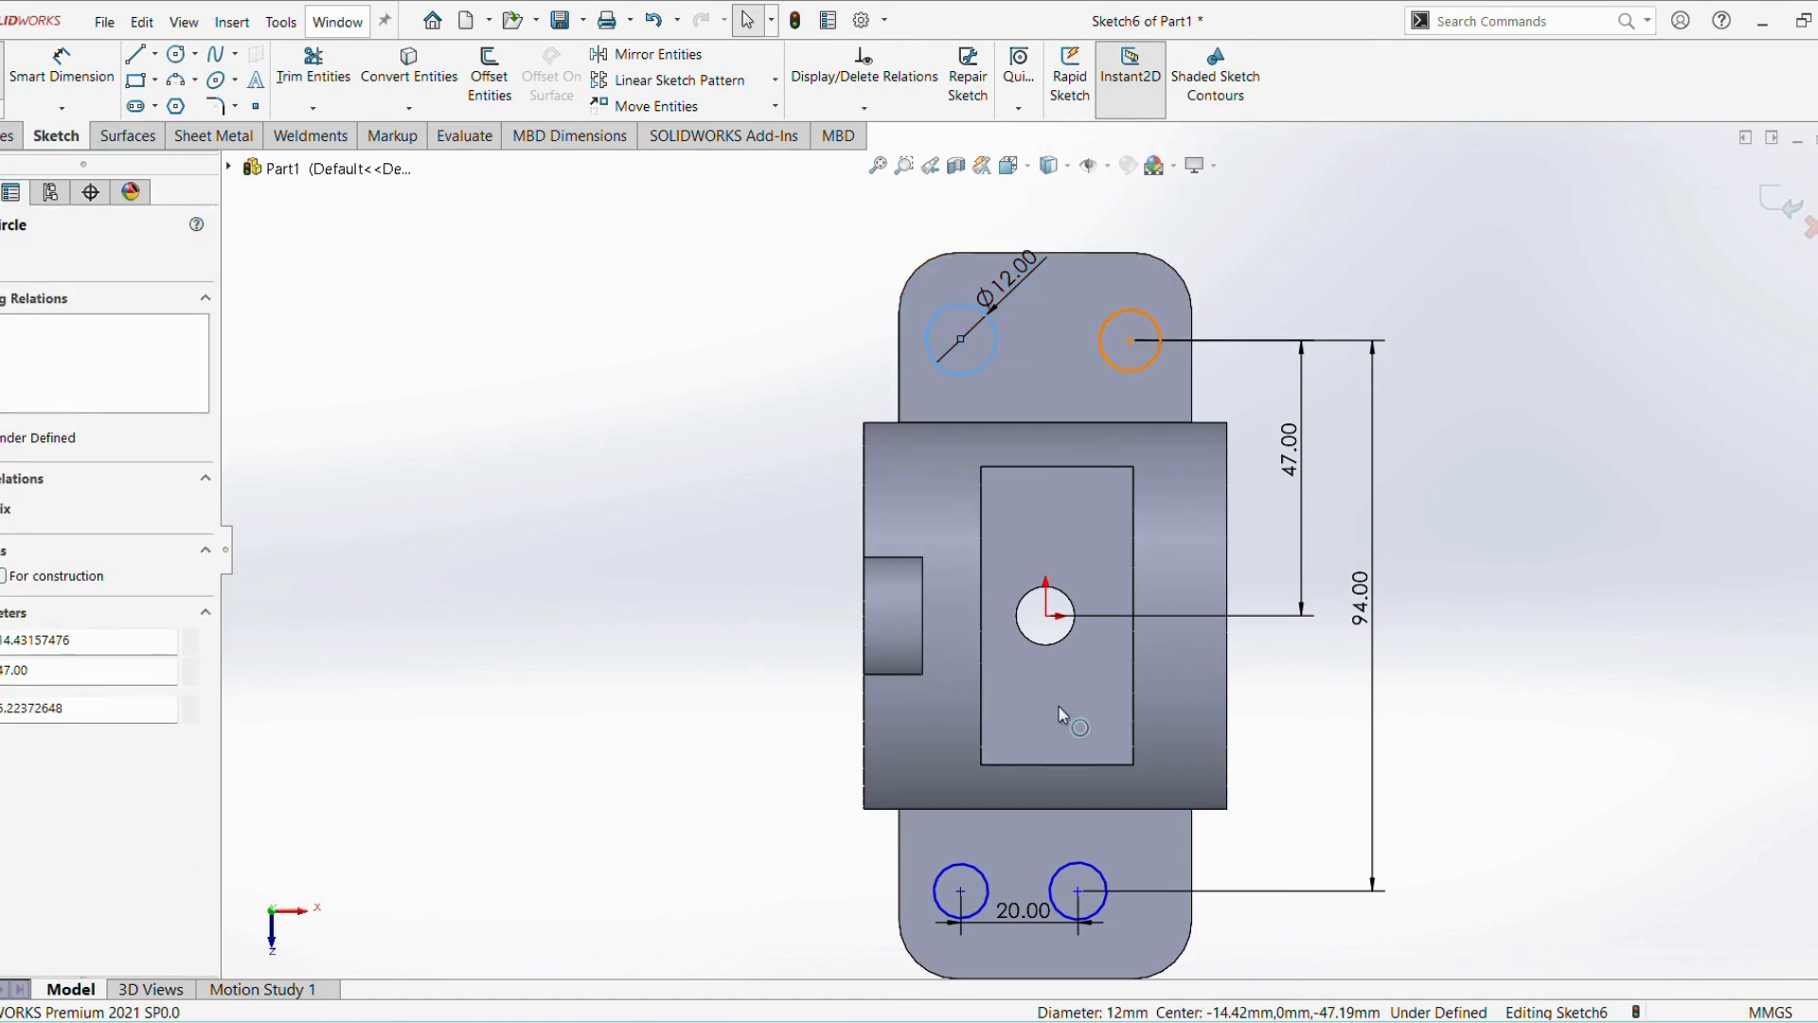
left_click(1082, 873, "ctrl")
left_click(977, 871, "ctrl")
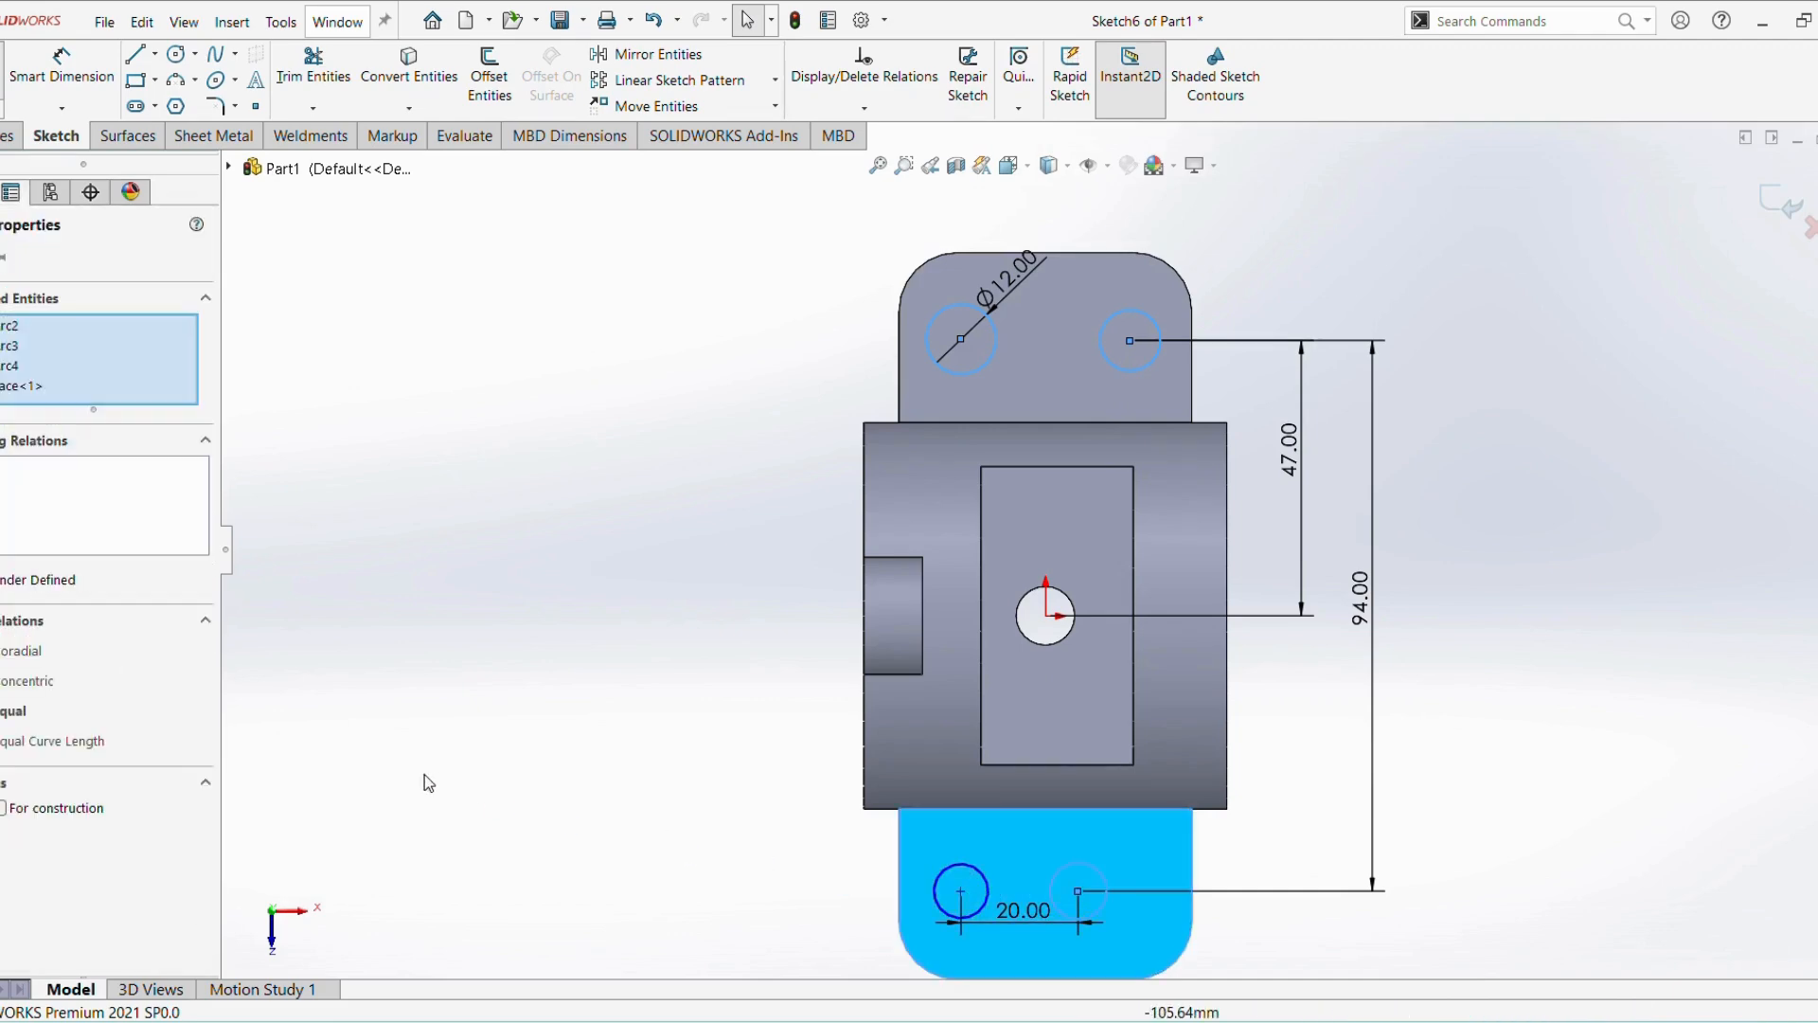
left_click(985, 887, "ctrl")
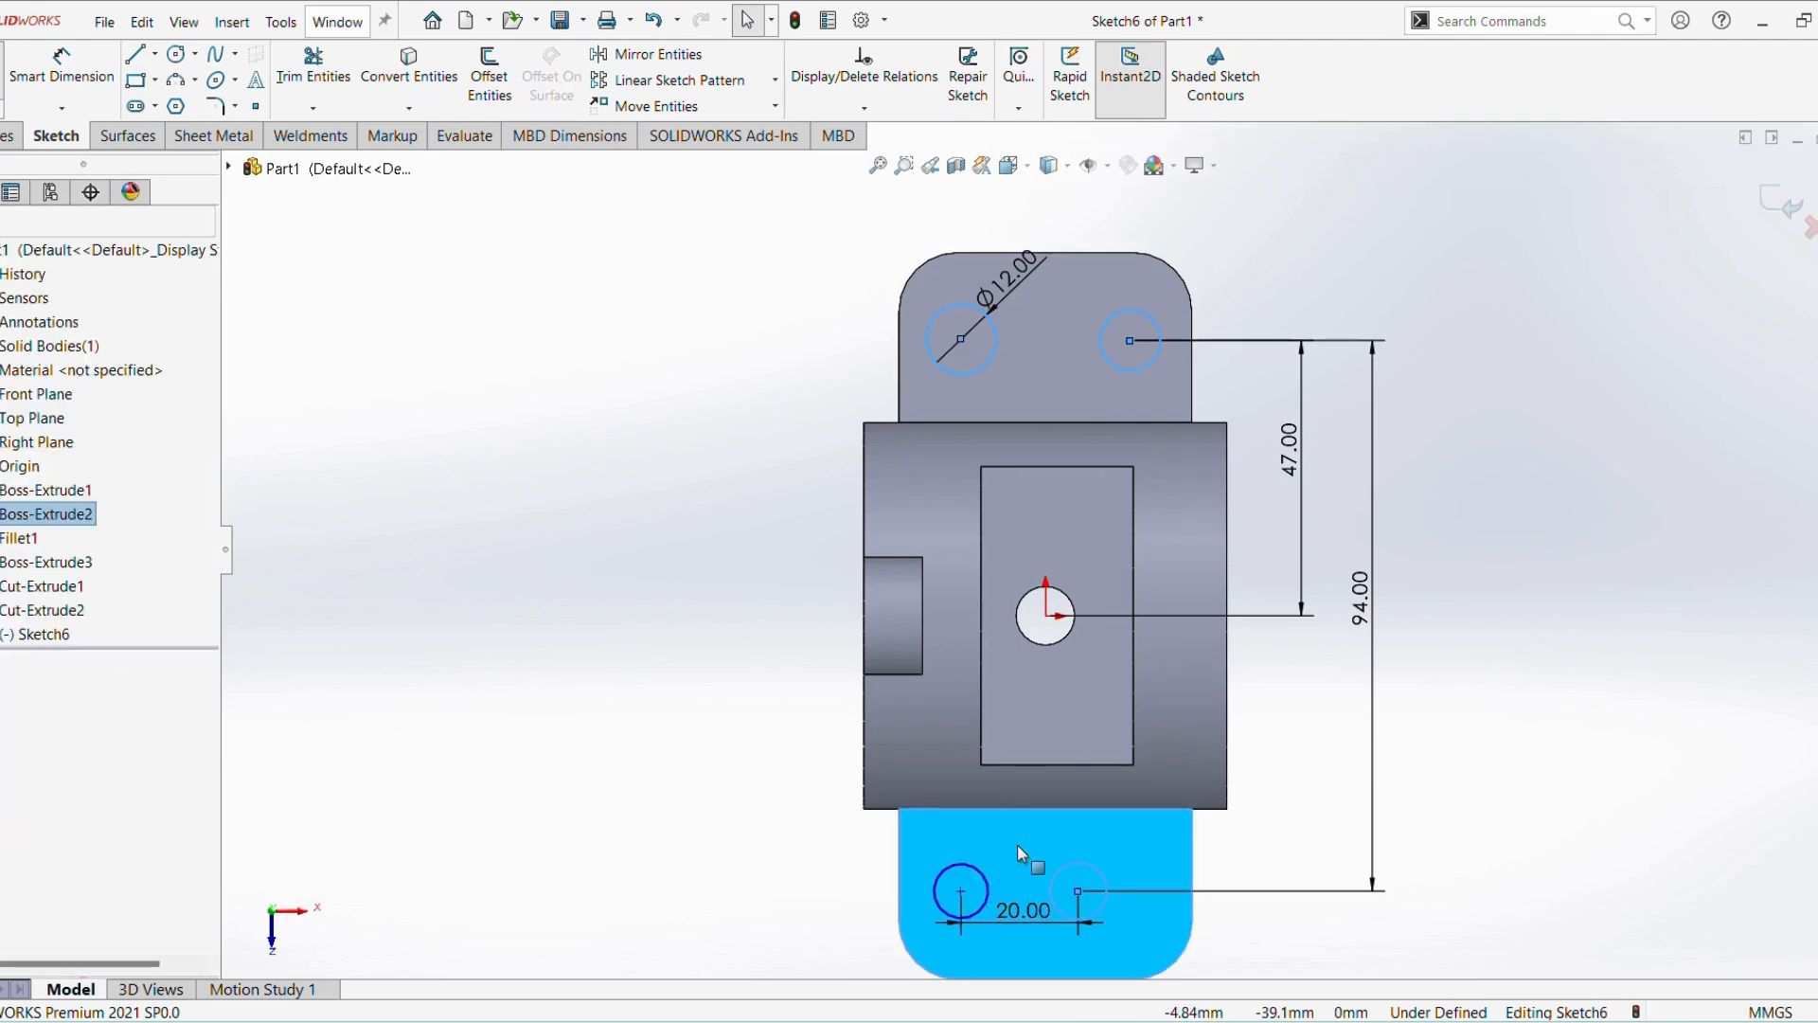
left_click(979, 875, "ctrl")
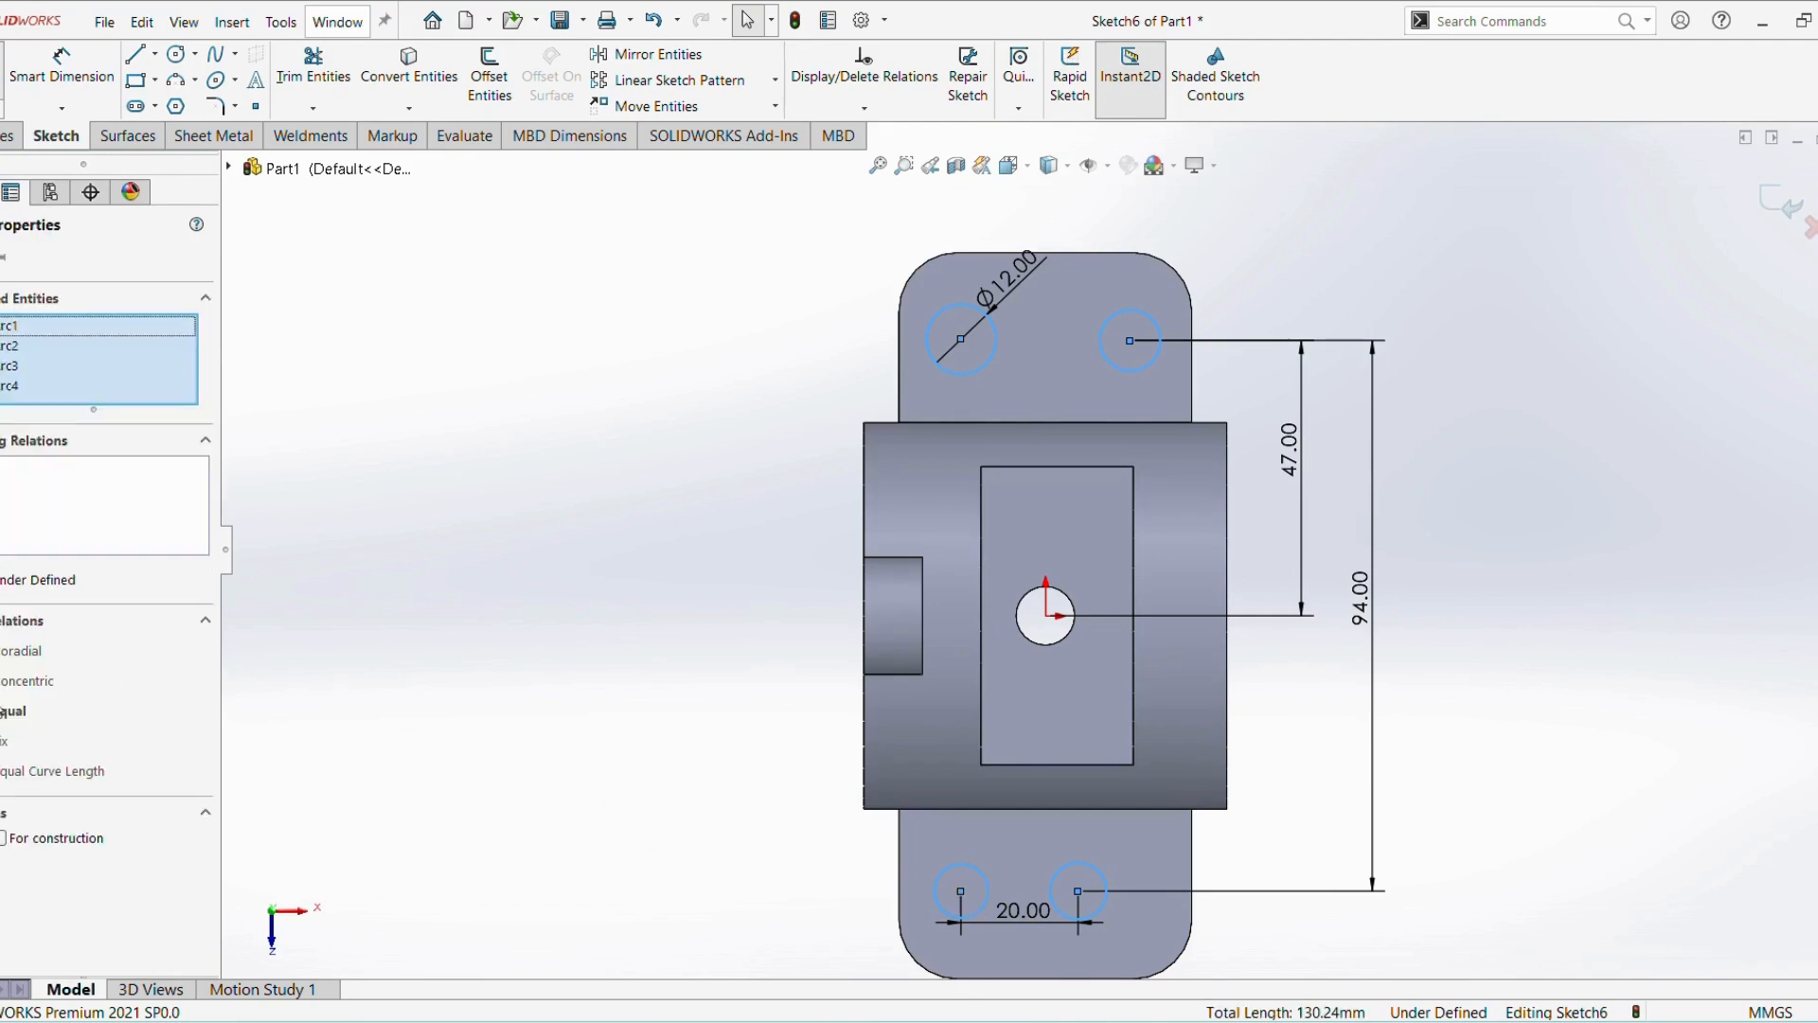
left_click(431, 627)
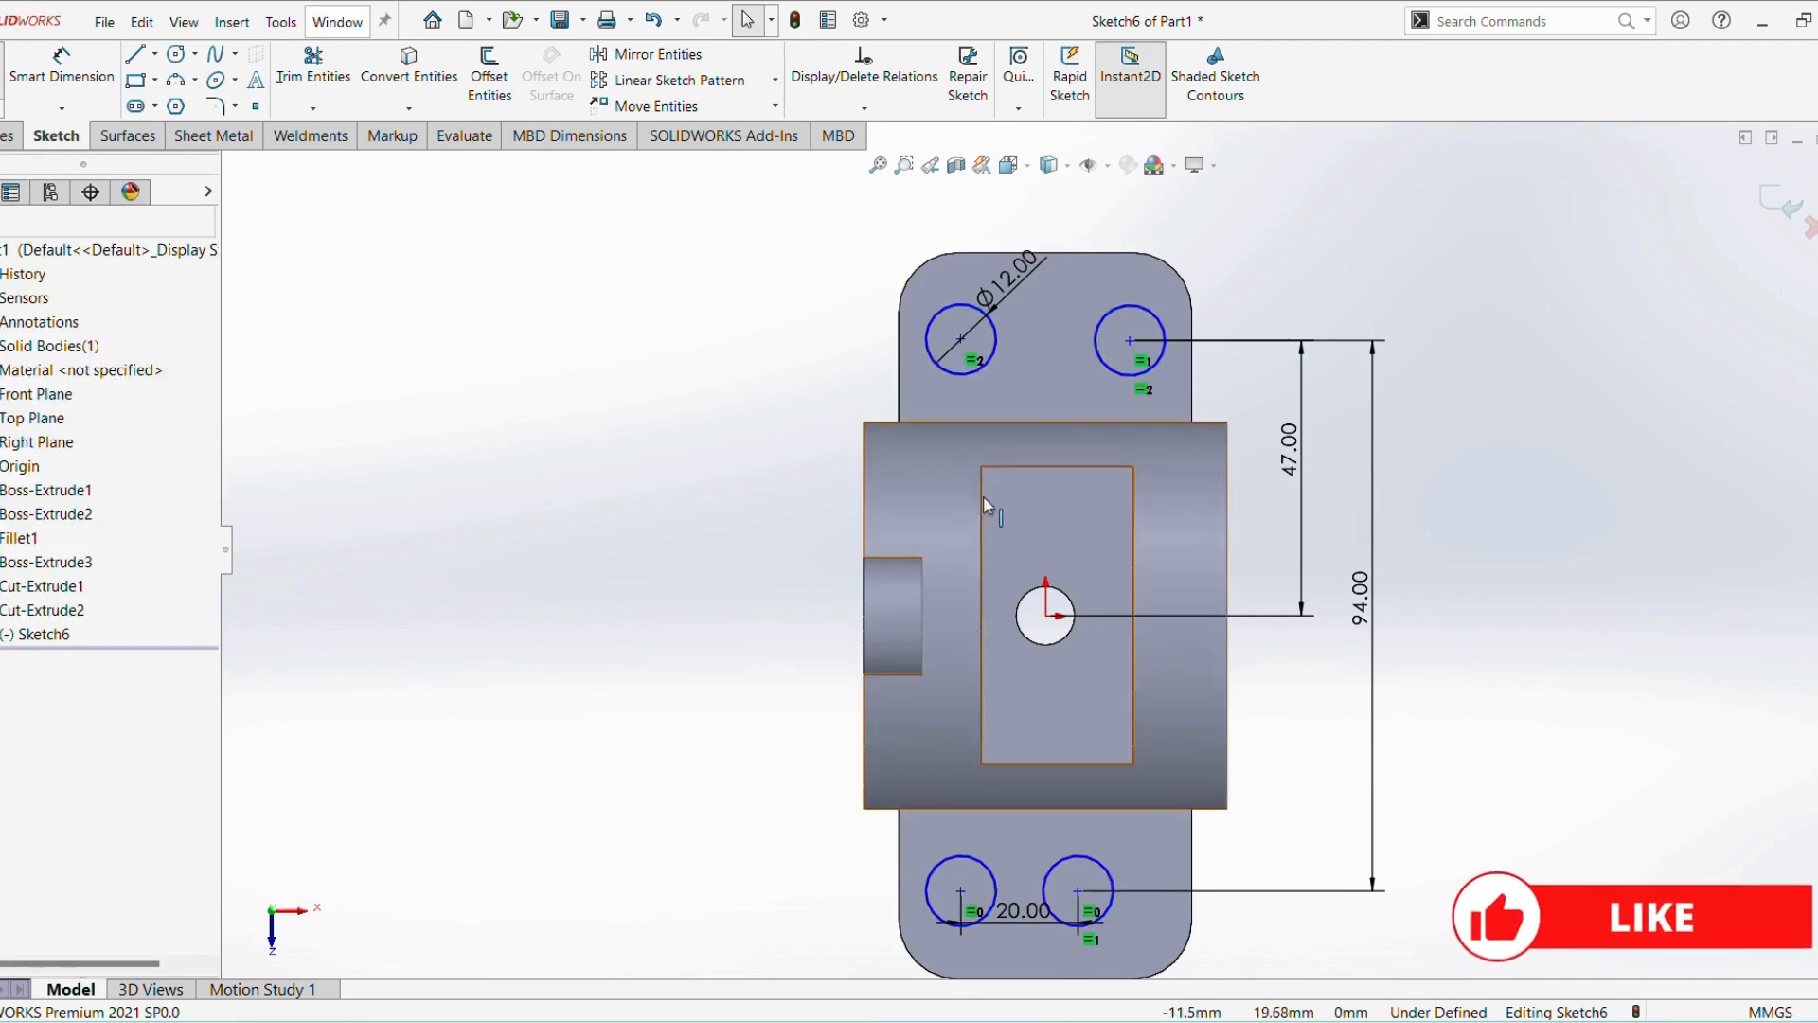
Align the second flange's two circle centres horizontally, and align the matching circle centres across the two flanges vertically
left_click(1128, 341)
left_click(961, 341, "ctrl")
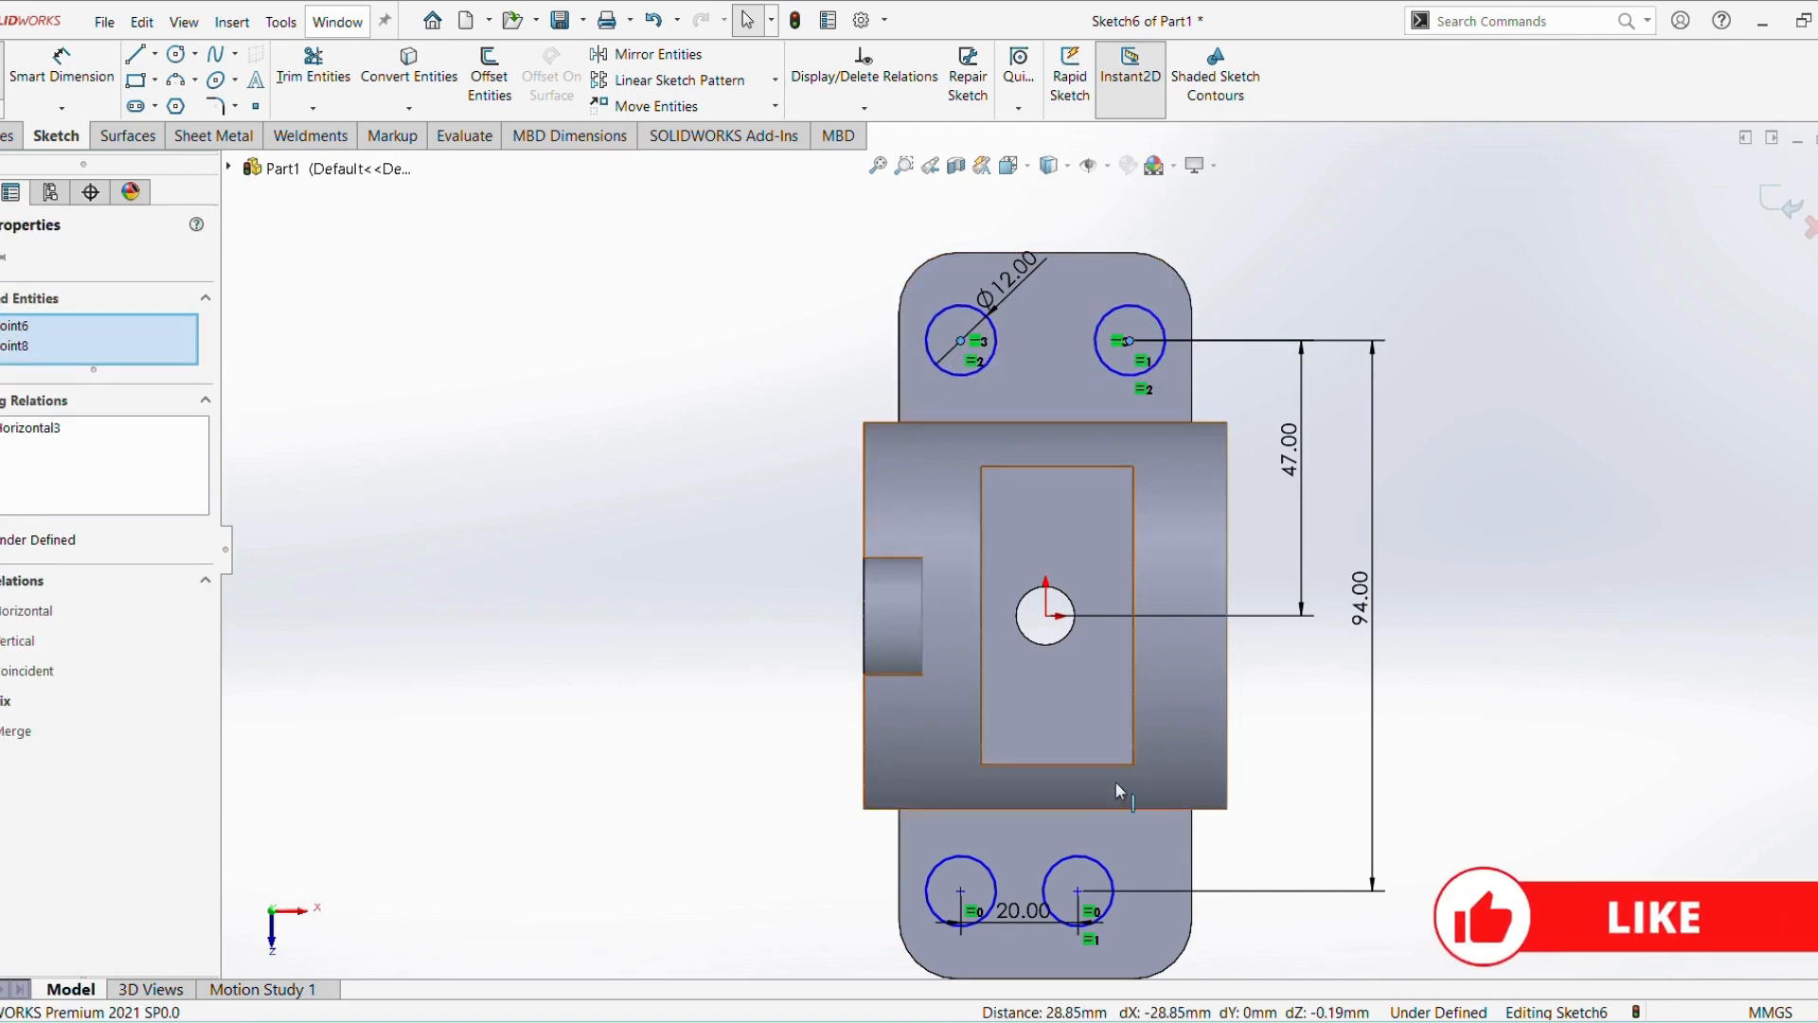
left_click(1078, 892)
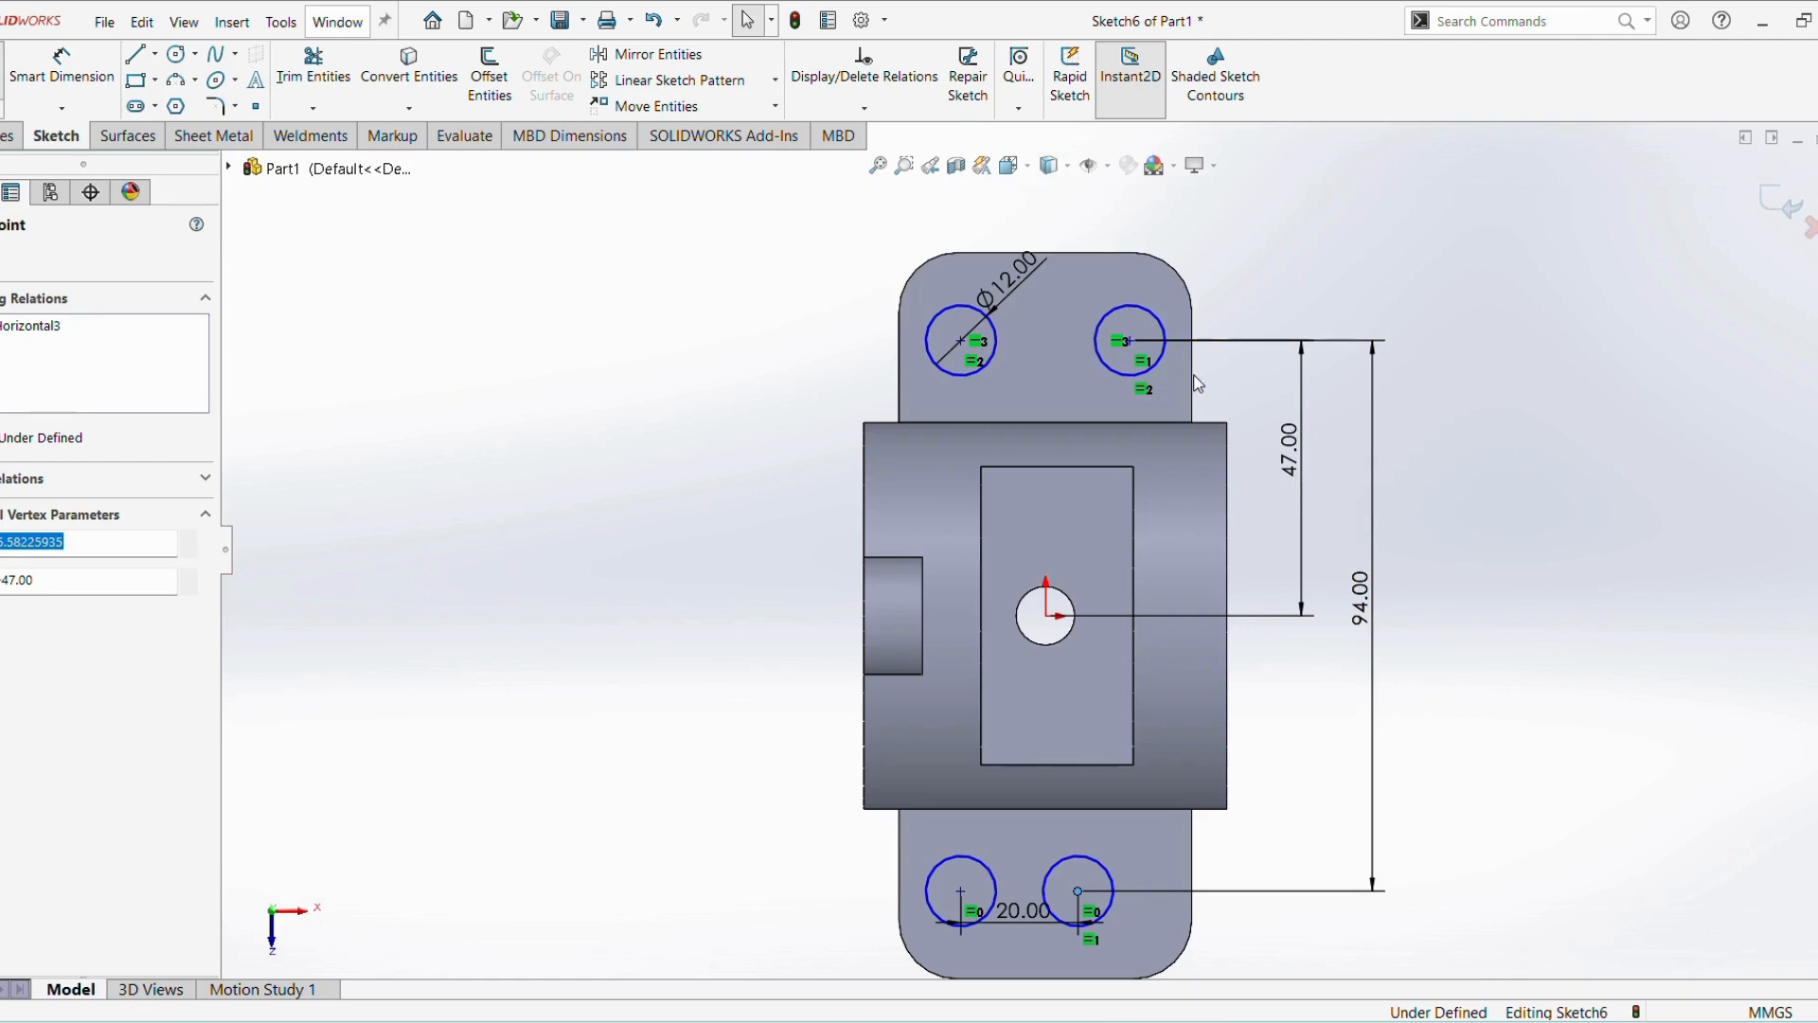
left_click(1129, 342, "ctrl")
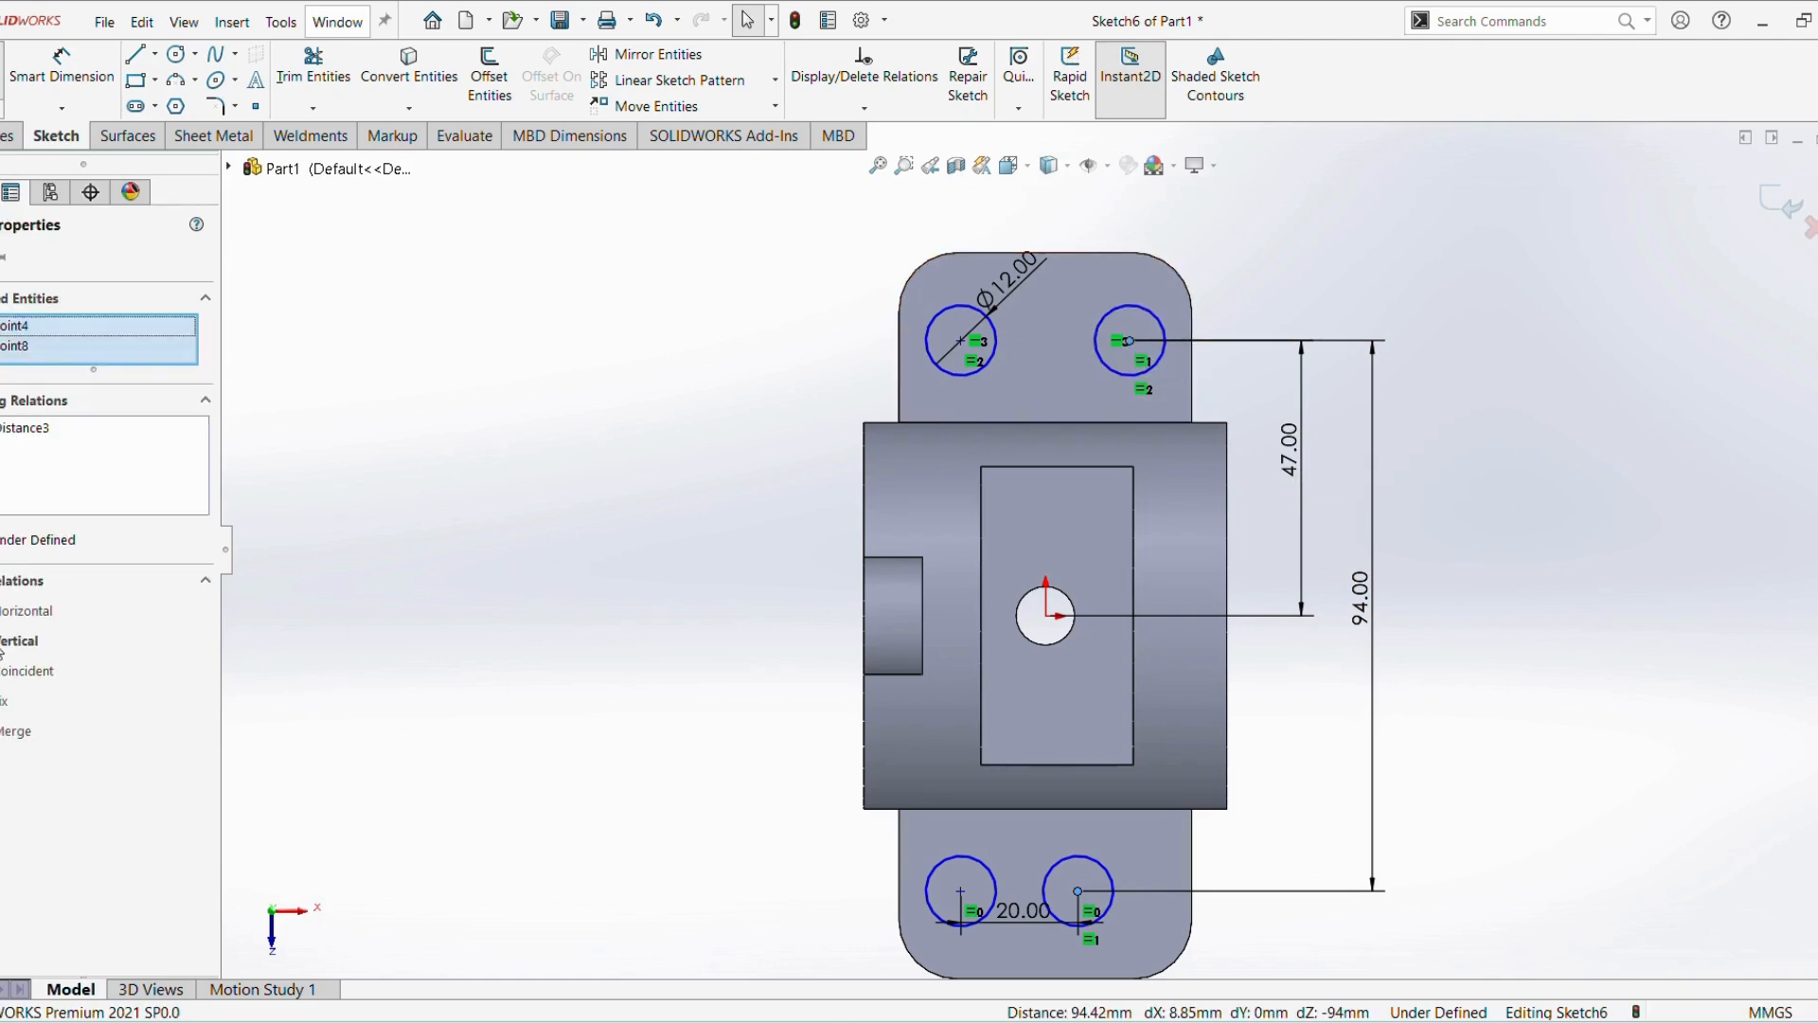
left_click(17, 641)
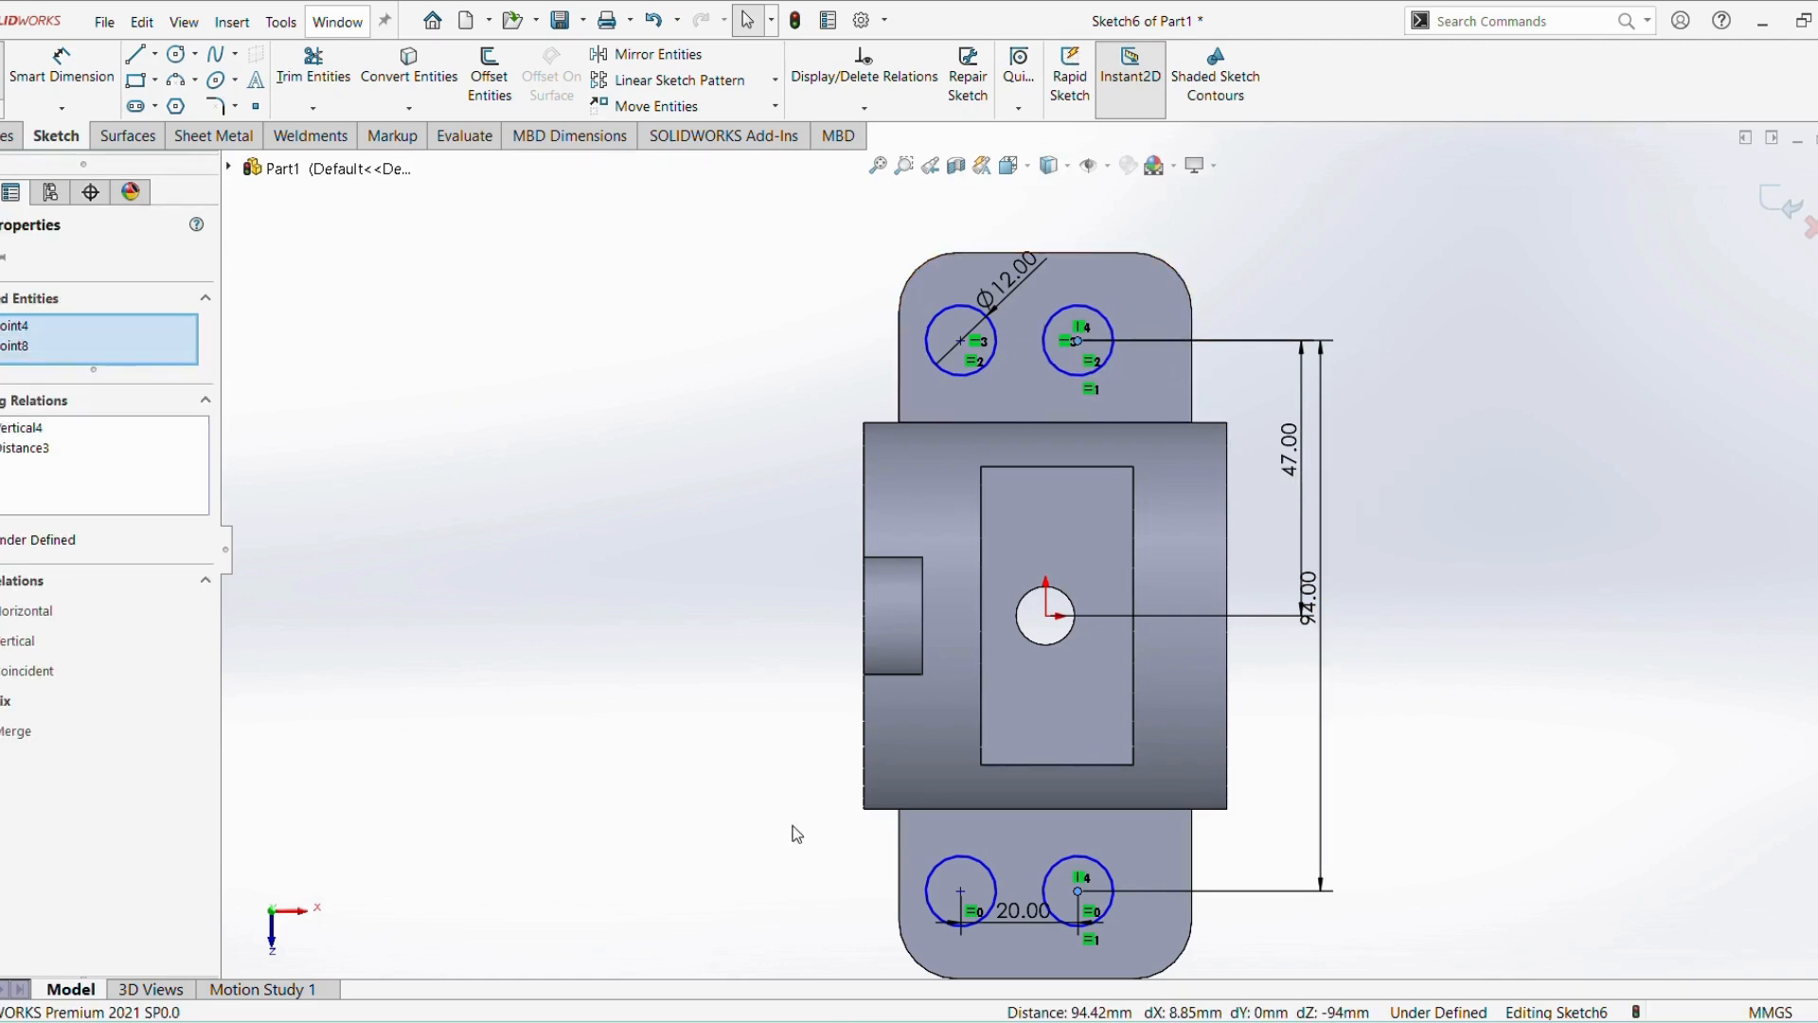
left_click(961, 892)
left_click(961, 341, "ctrl")
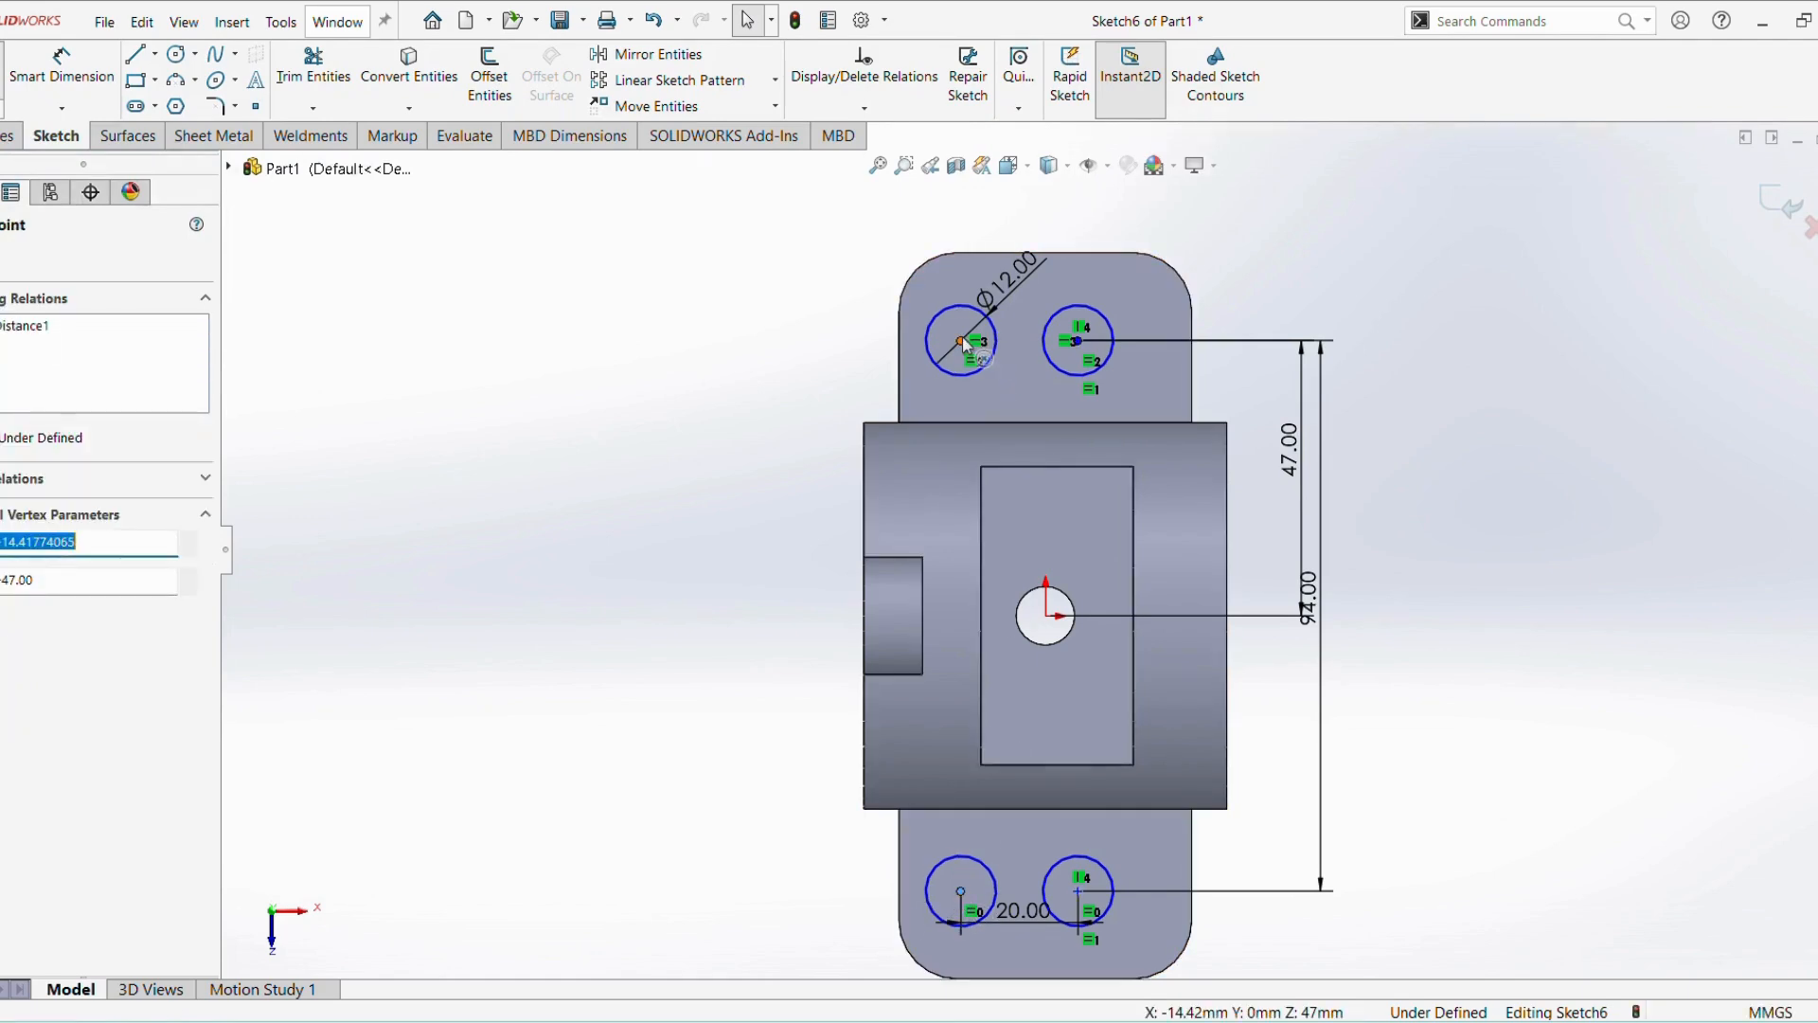
left_click(17, 640)
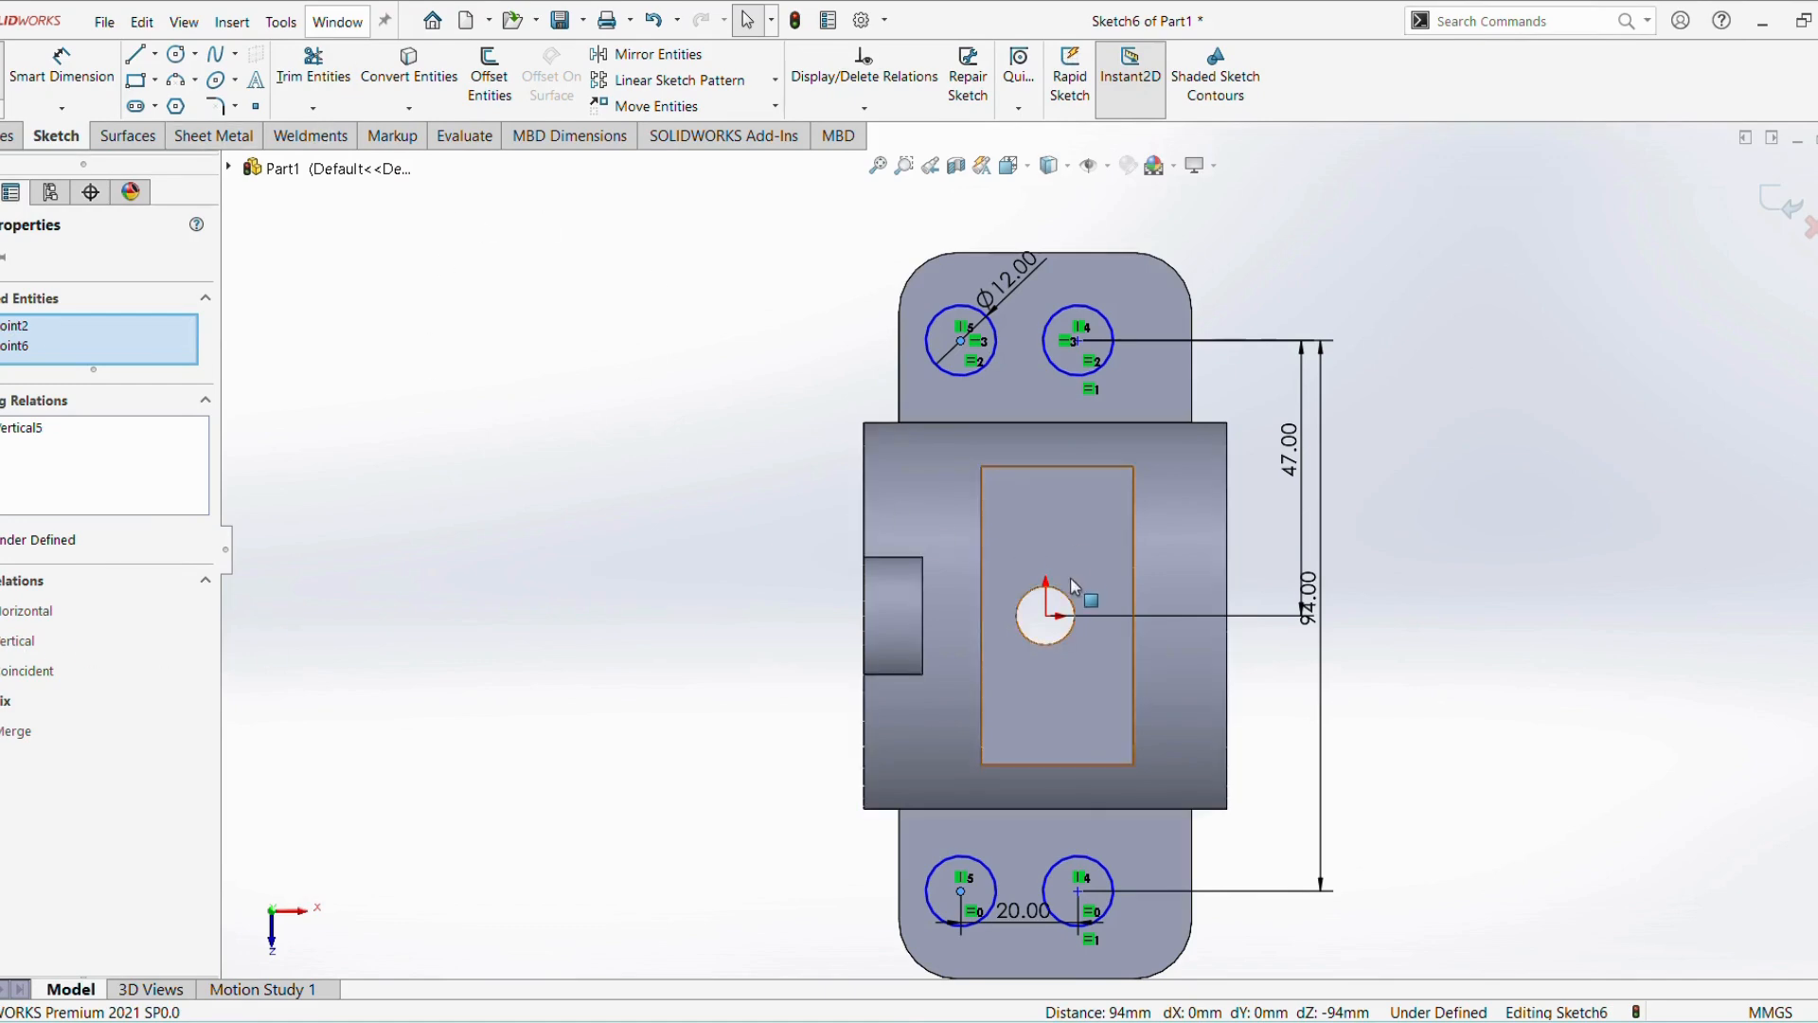
Dimension the horizontal distance from the origin to the first flange's lug-side circle centre as 10 mm
left_click(59, 91)
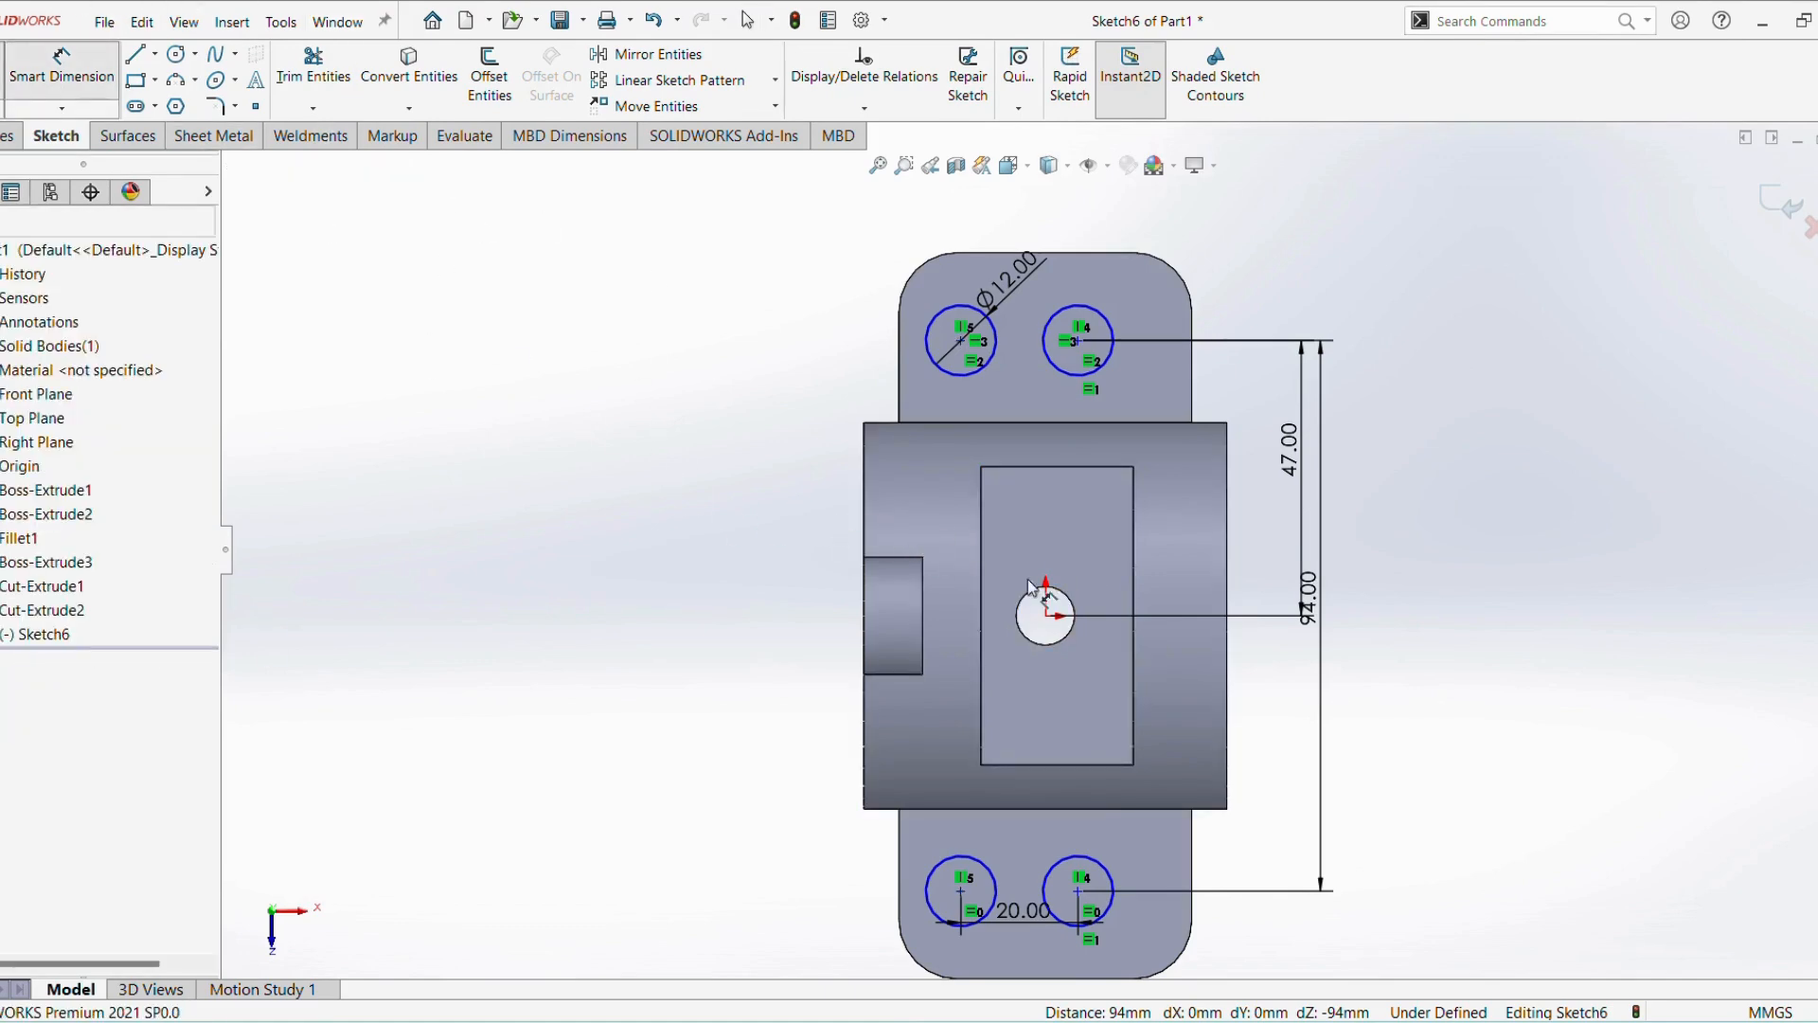
left_click(1048, 618)
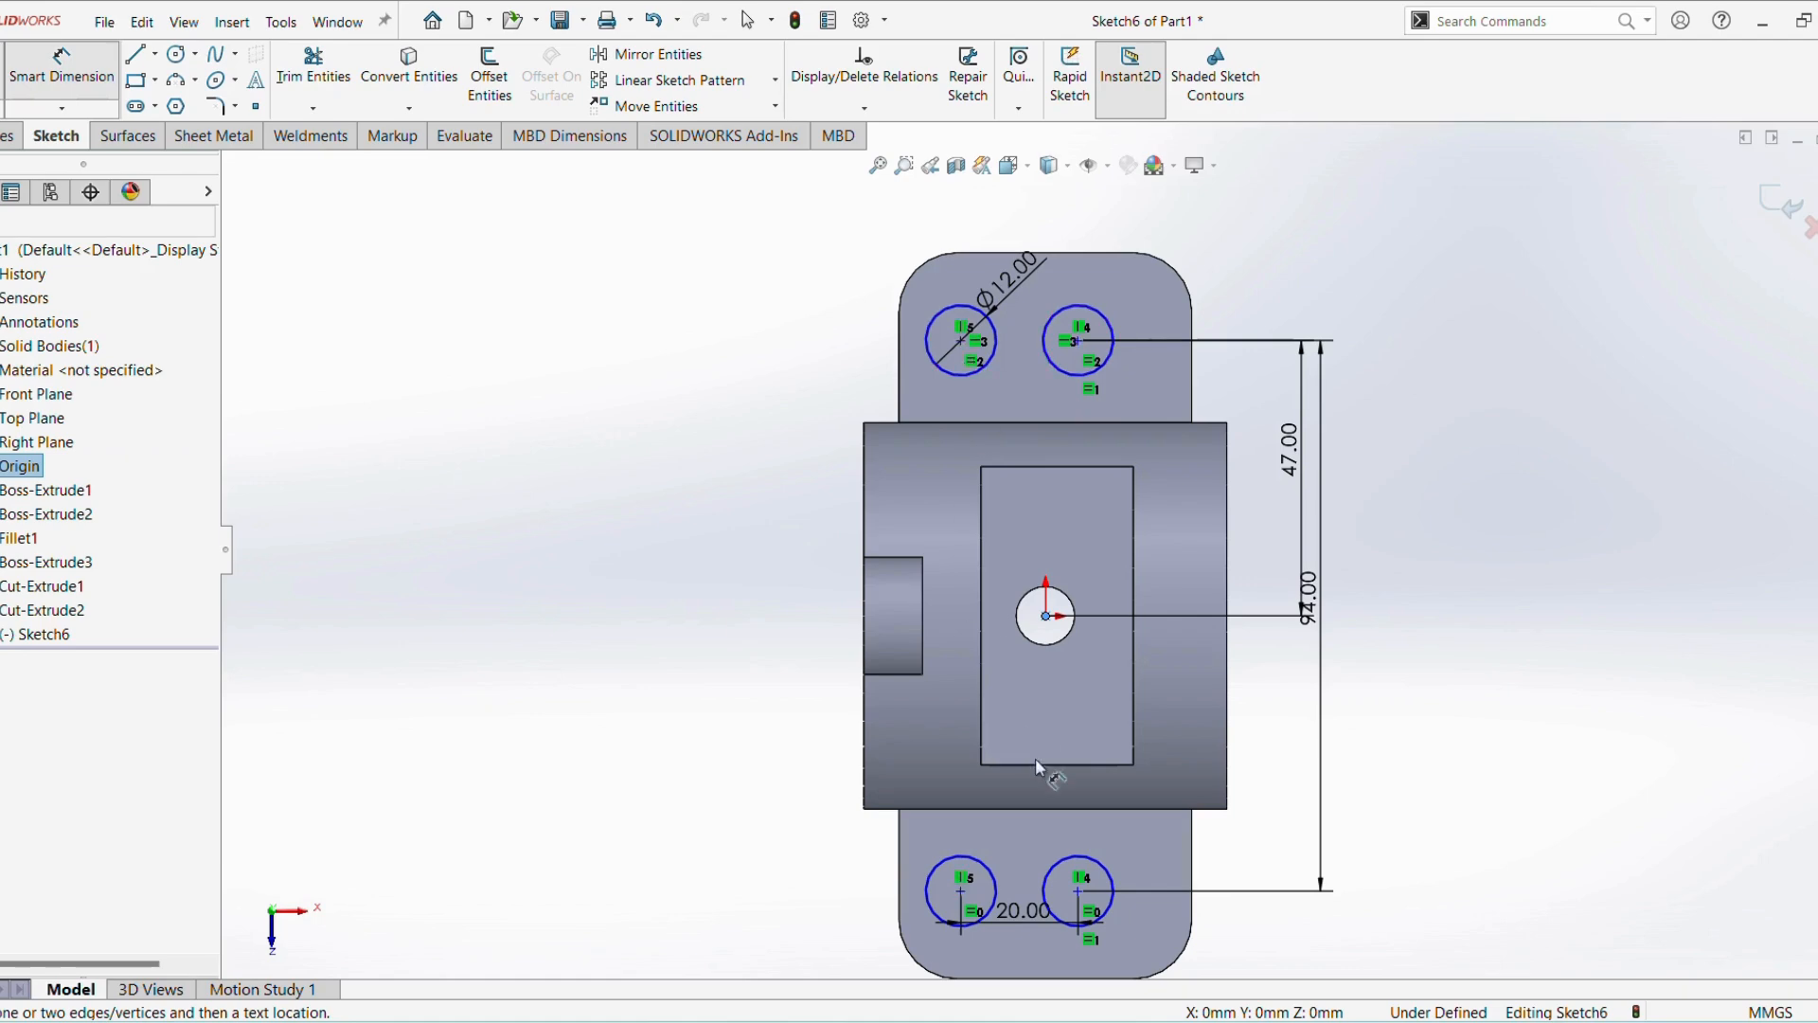
left_click(961, 892)
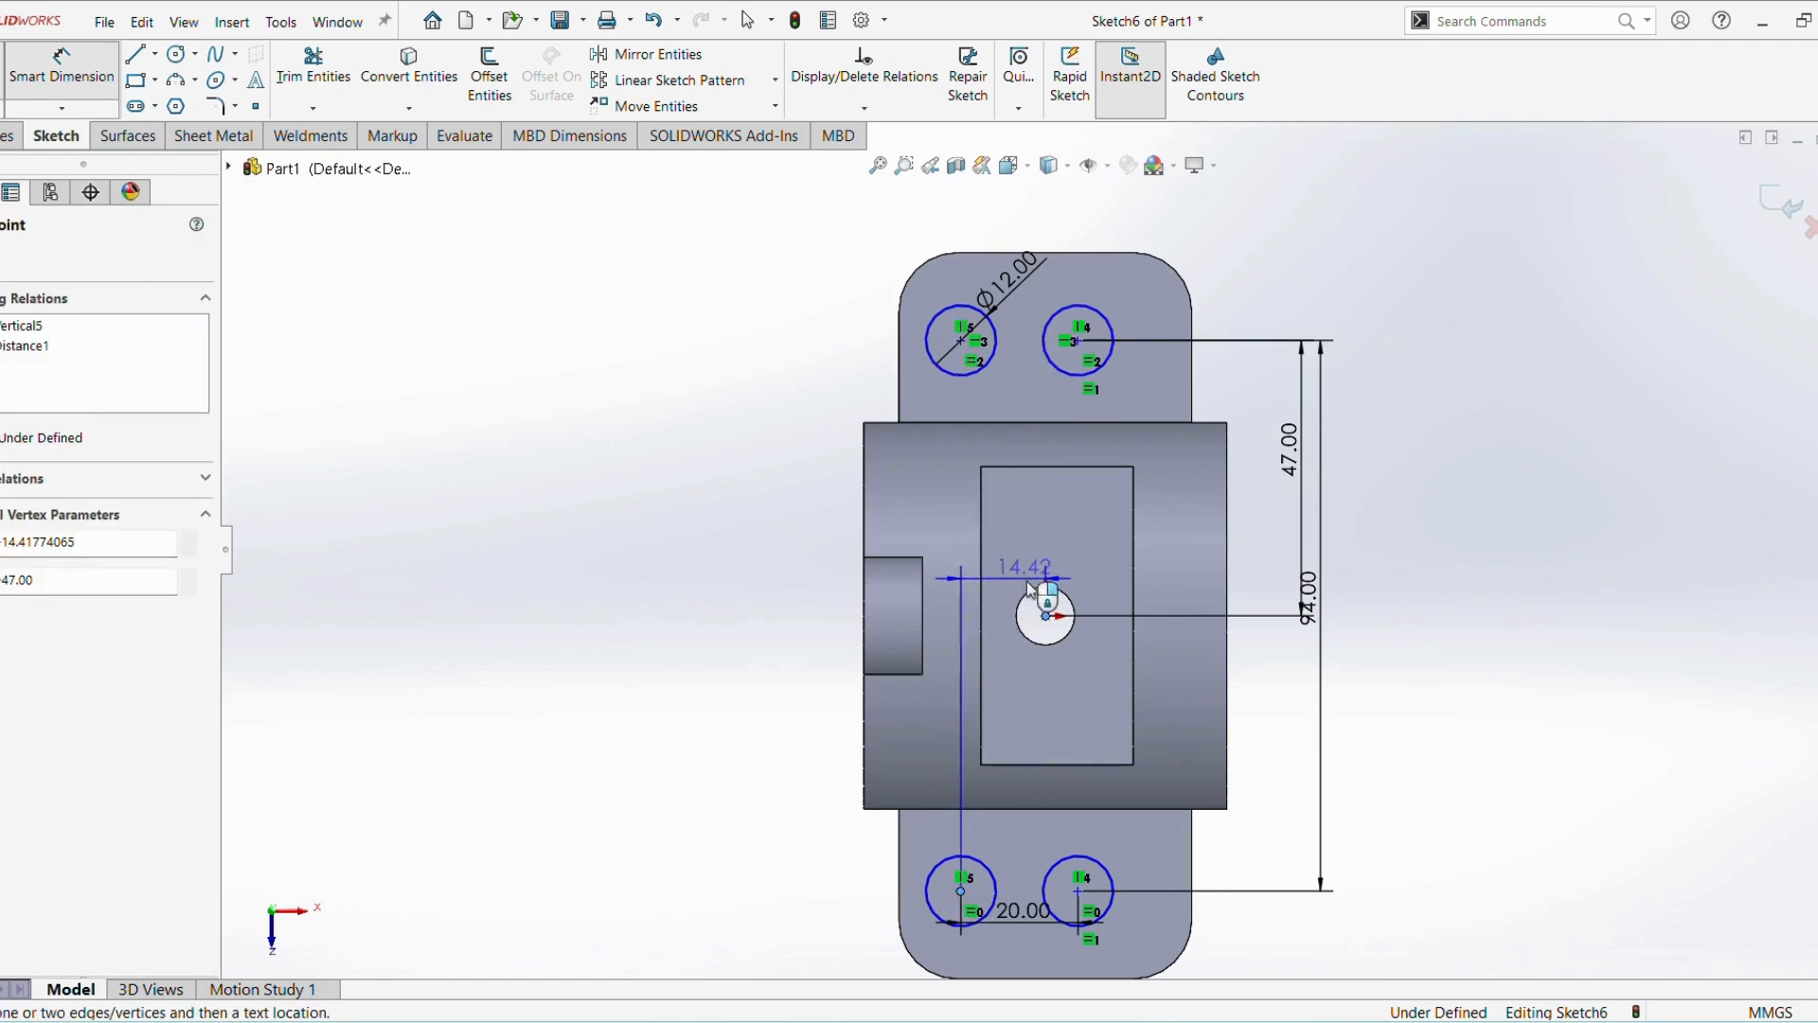
left_click(1015, 549)
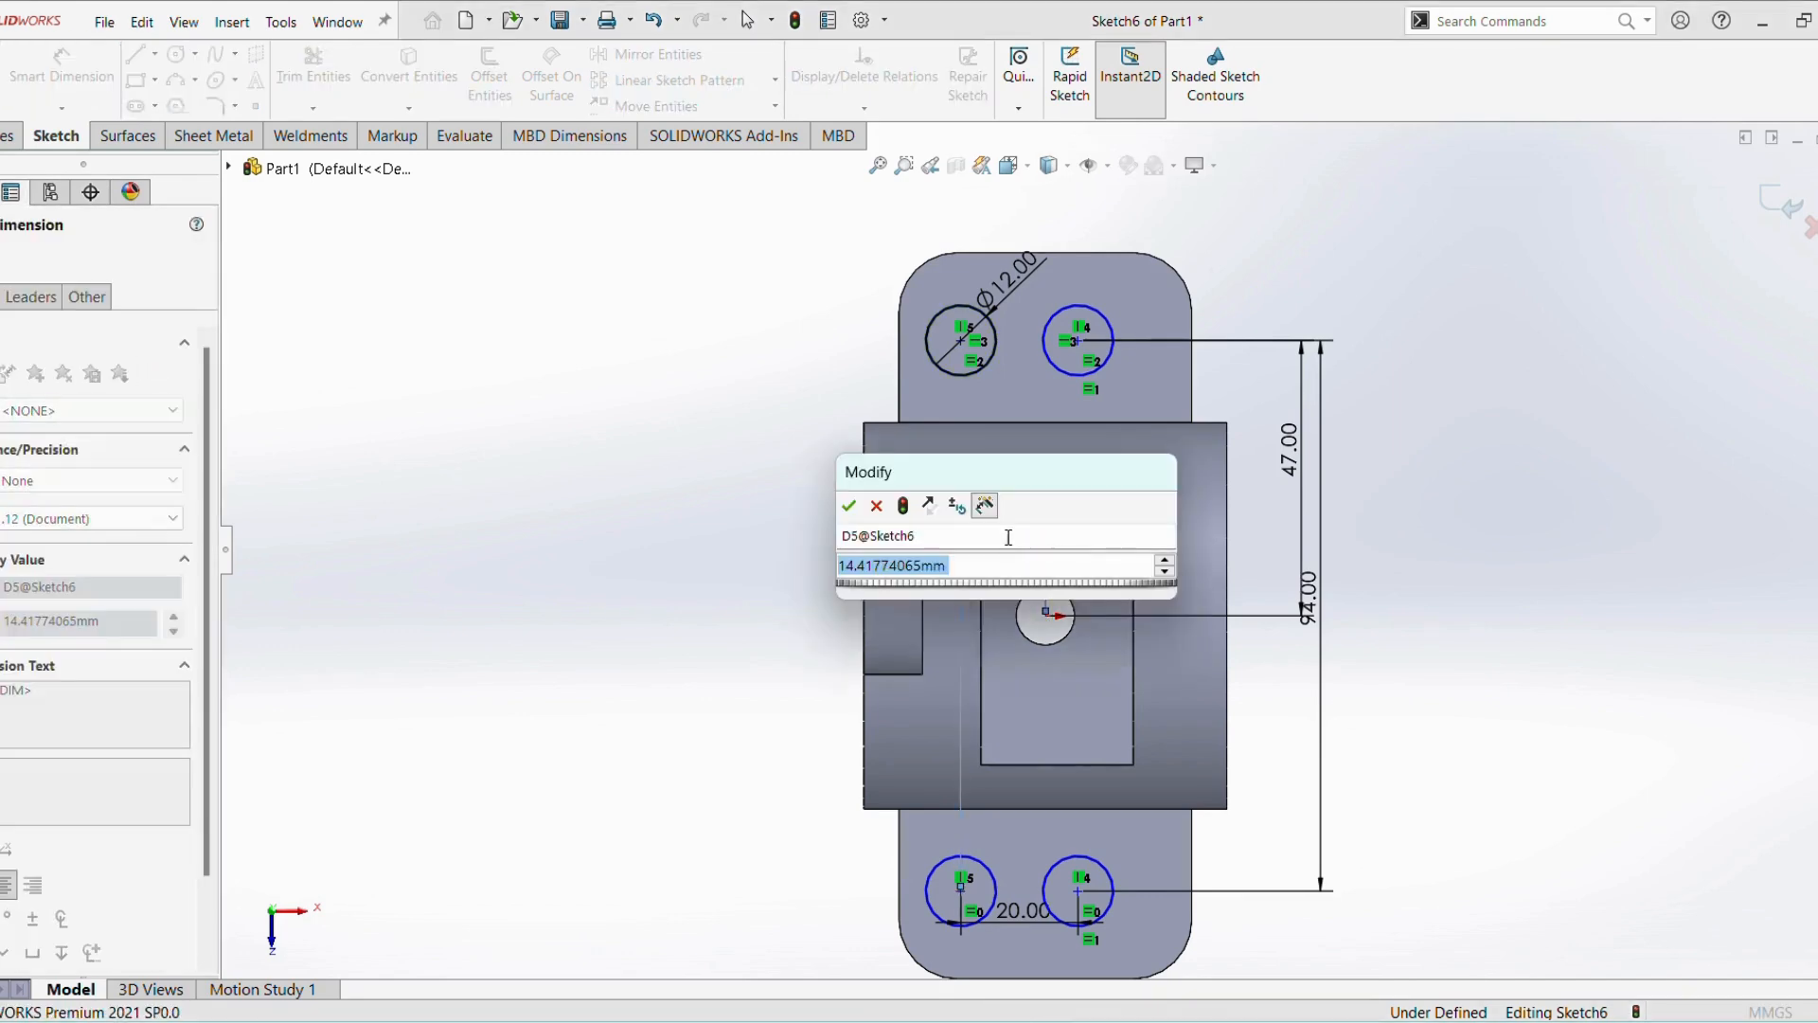
type("10")
key("Return")
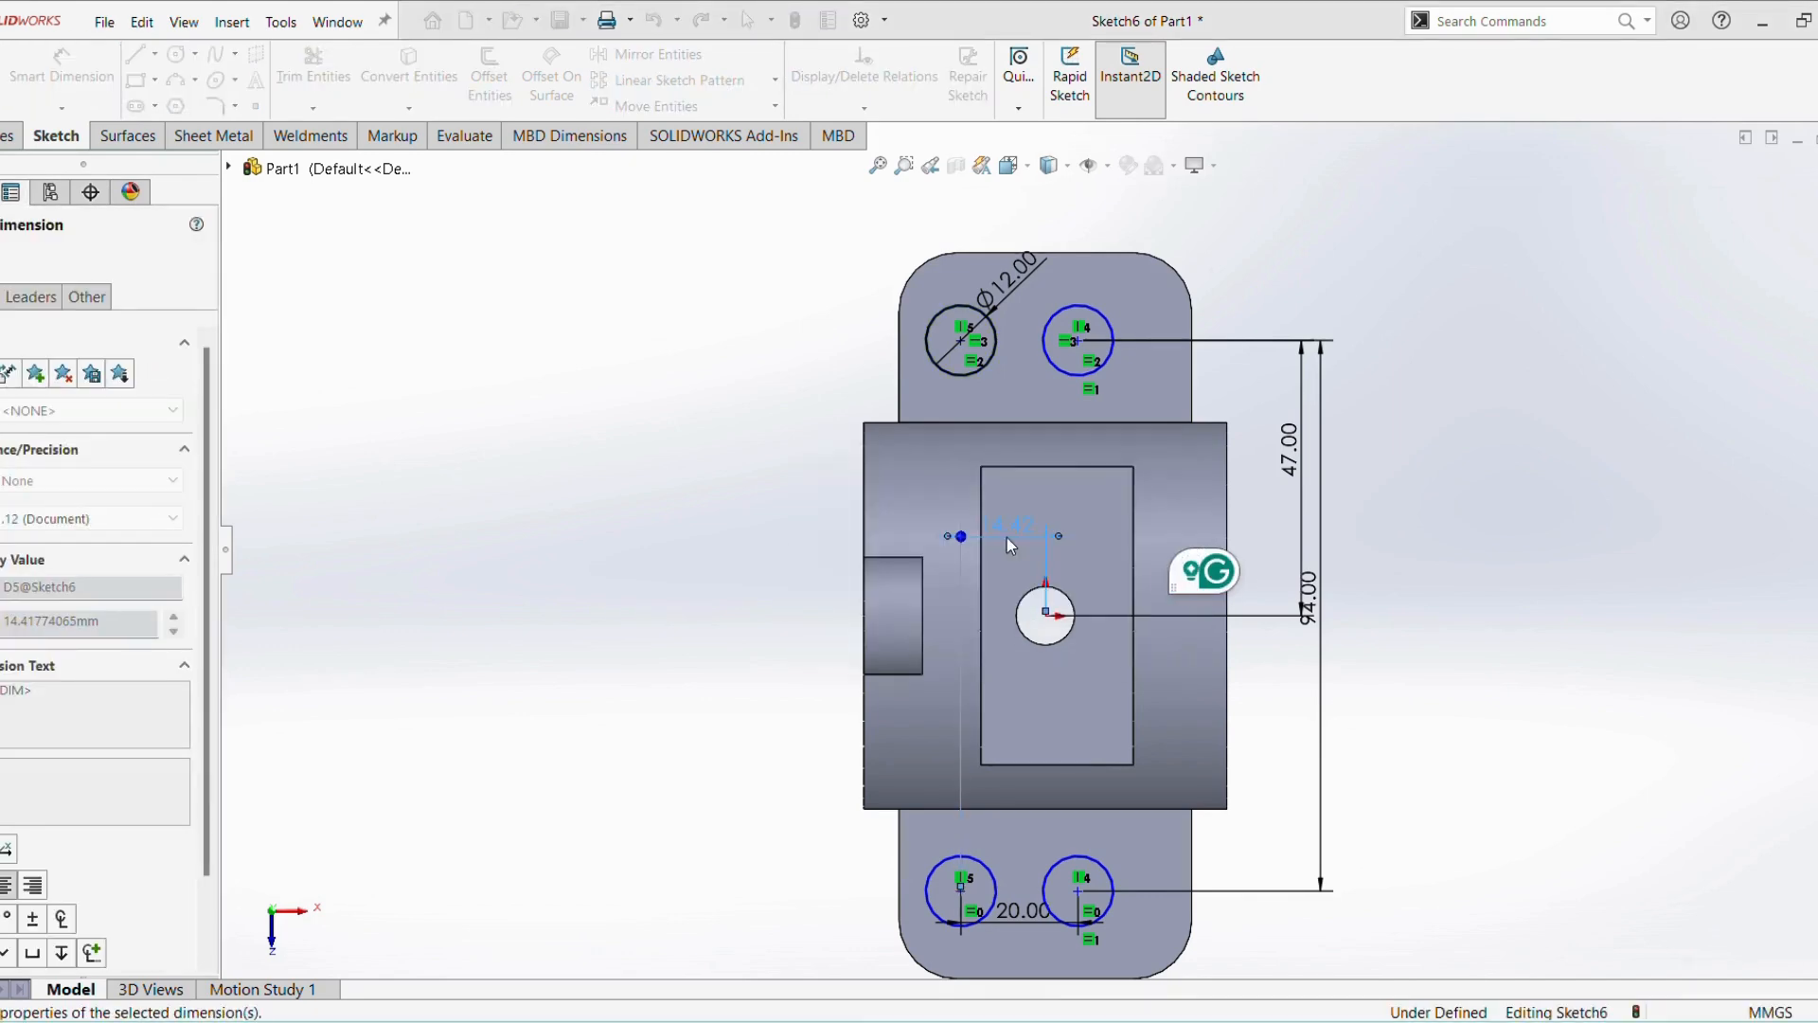
left_click(1612, 799)
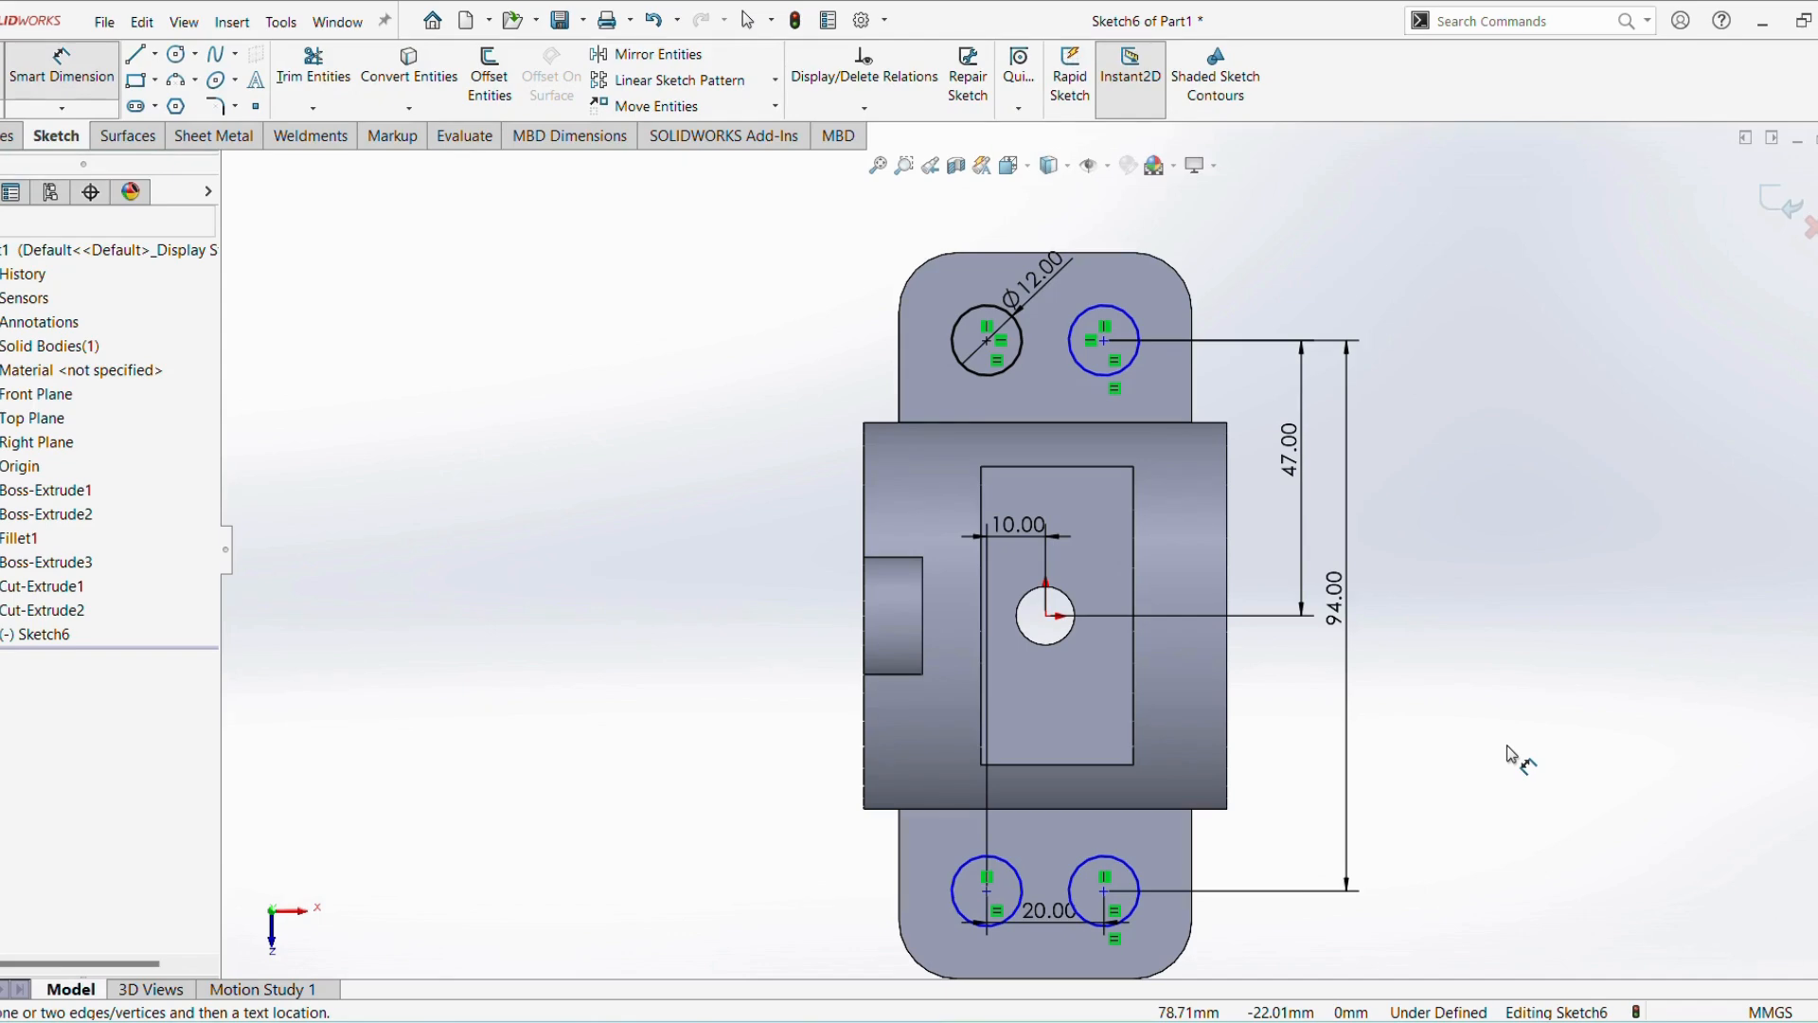
Try to dimension the diameter of the first flange's lug-side circle
scroll(1305, 765, "down", 1)
scroll(1267, 763, "up", 1)
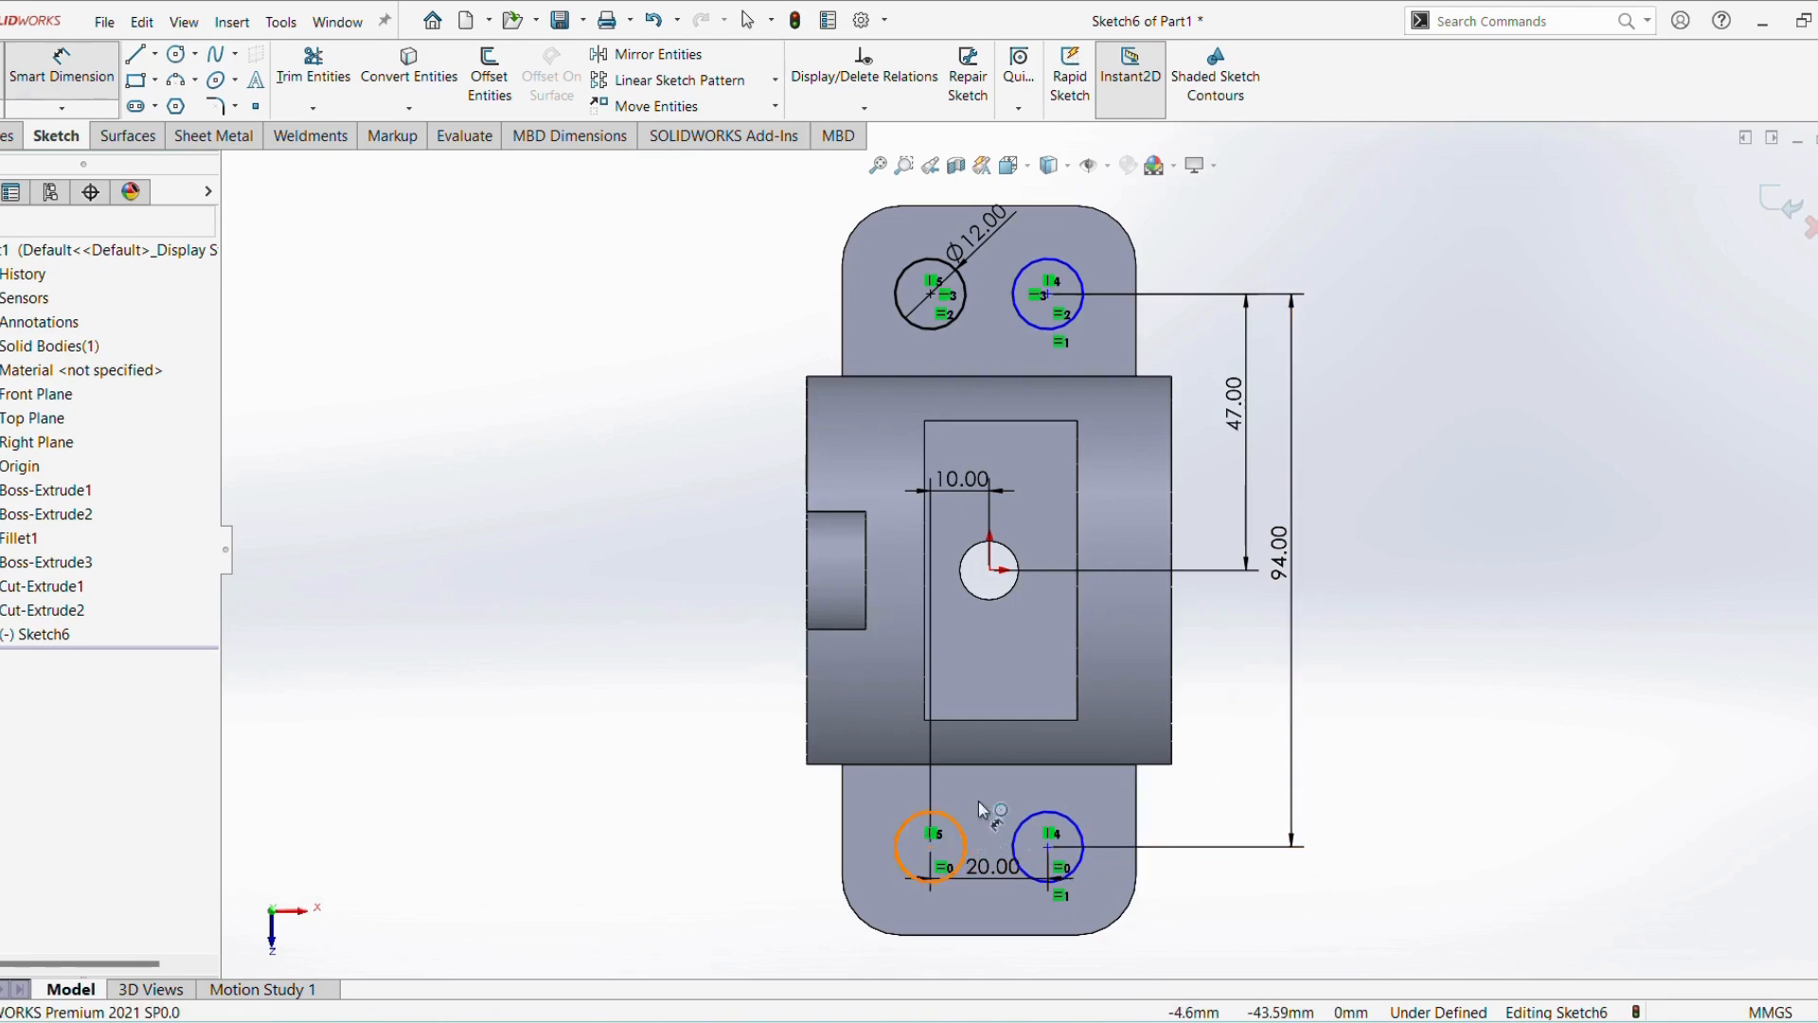
left_click(966, 836)
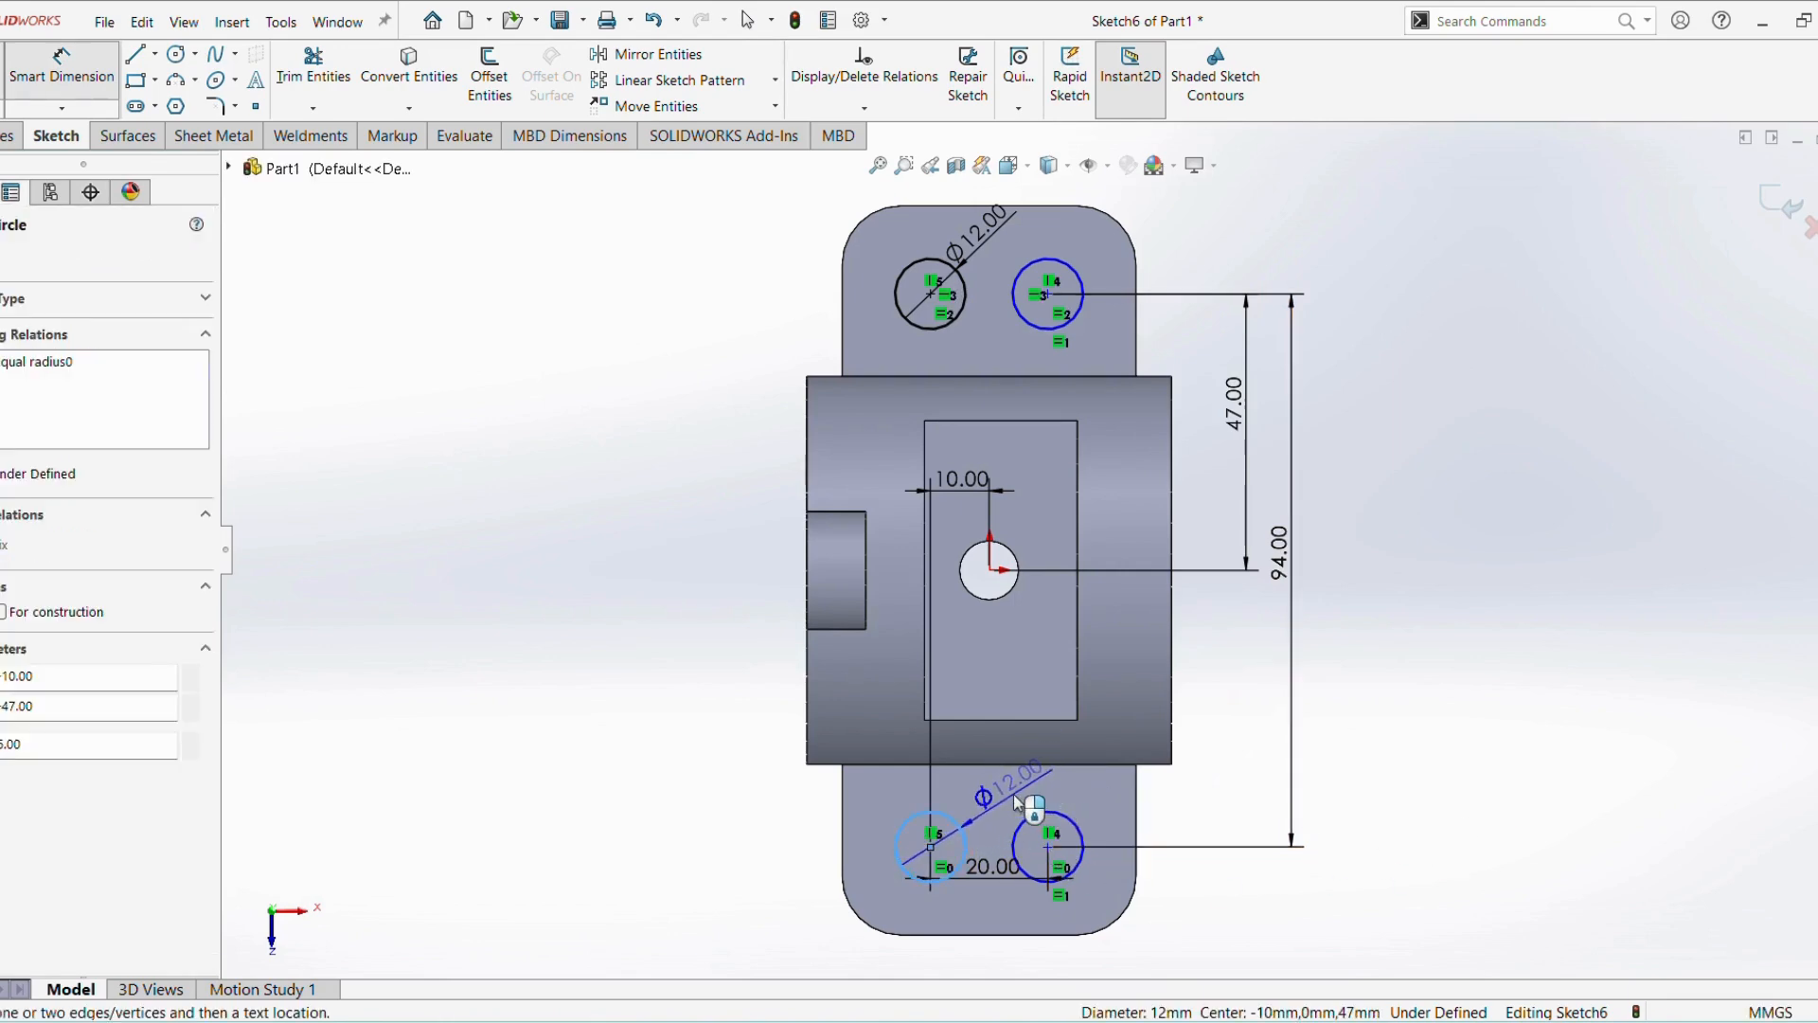
left_click(1014, 793)
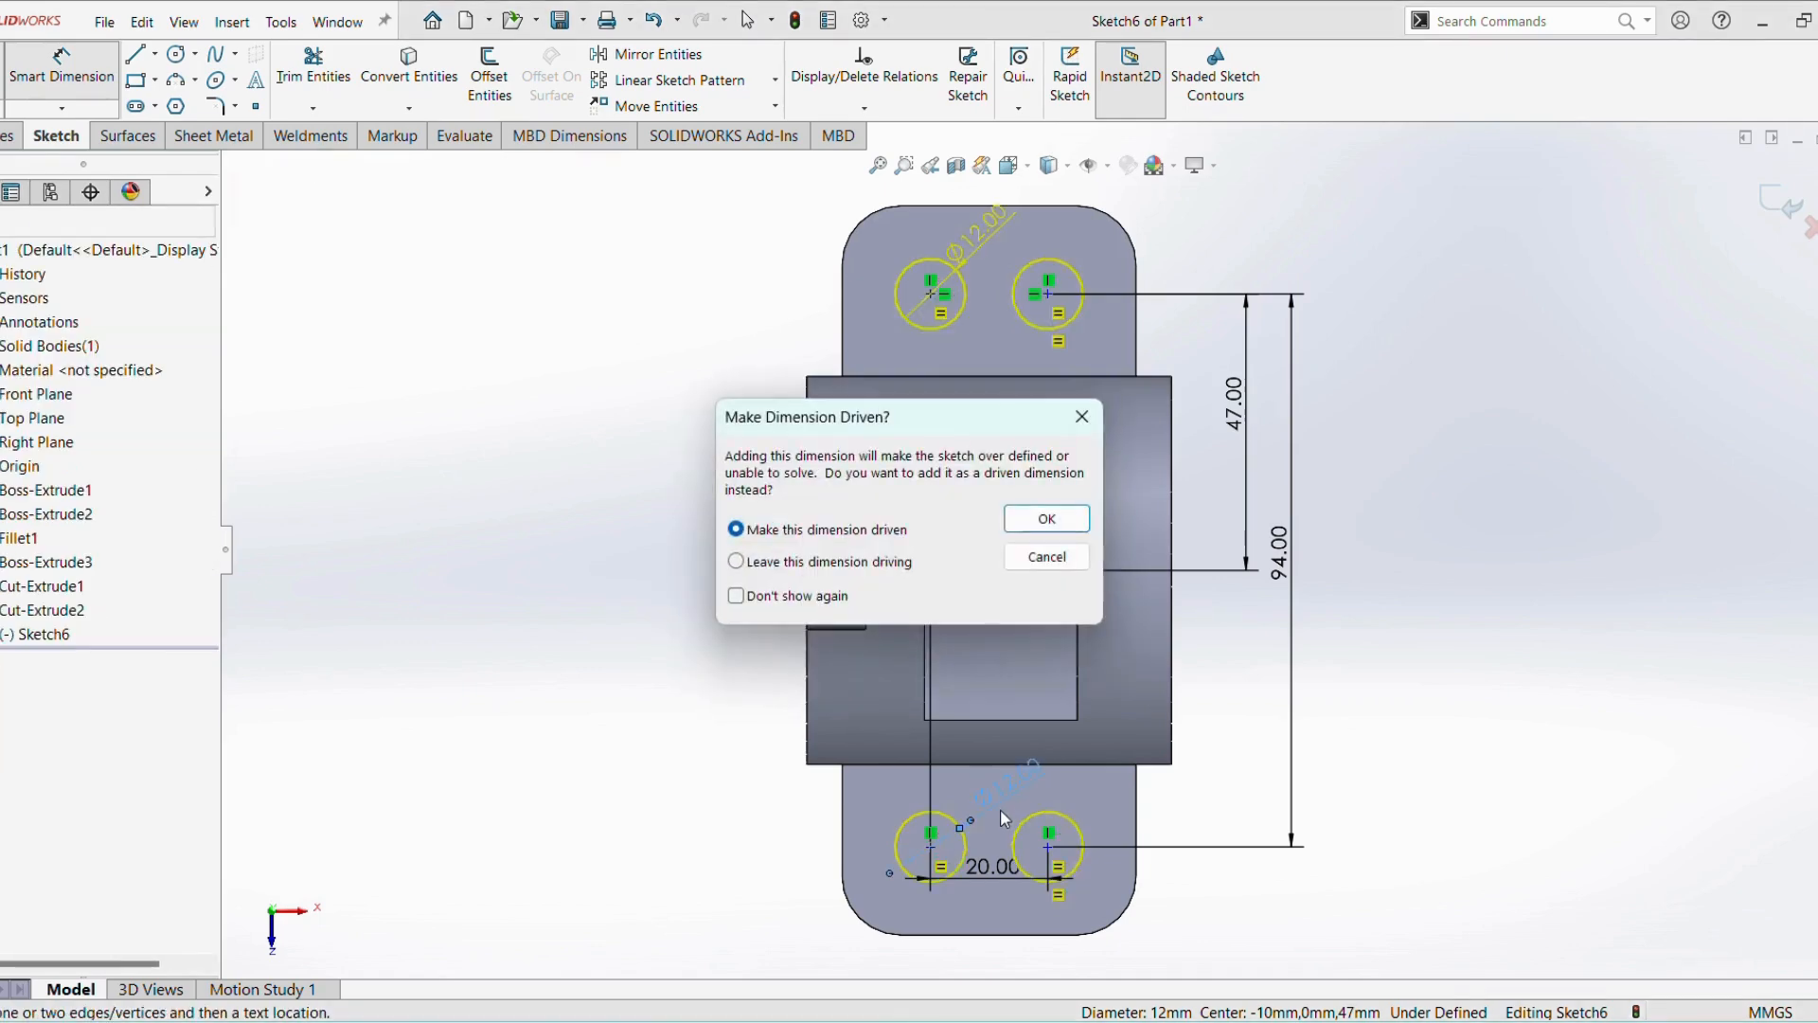
key("Escape")
key("Escape")
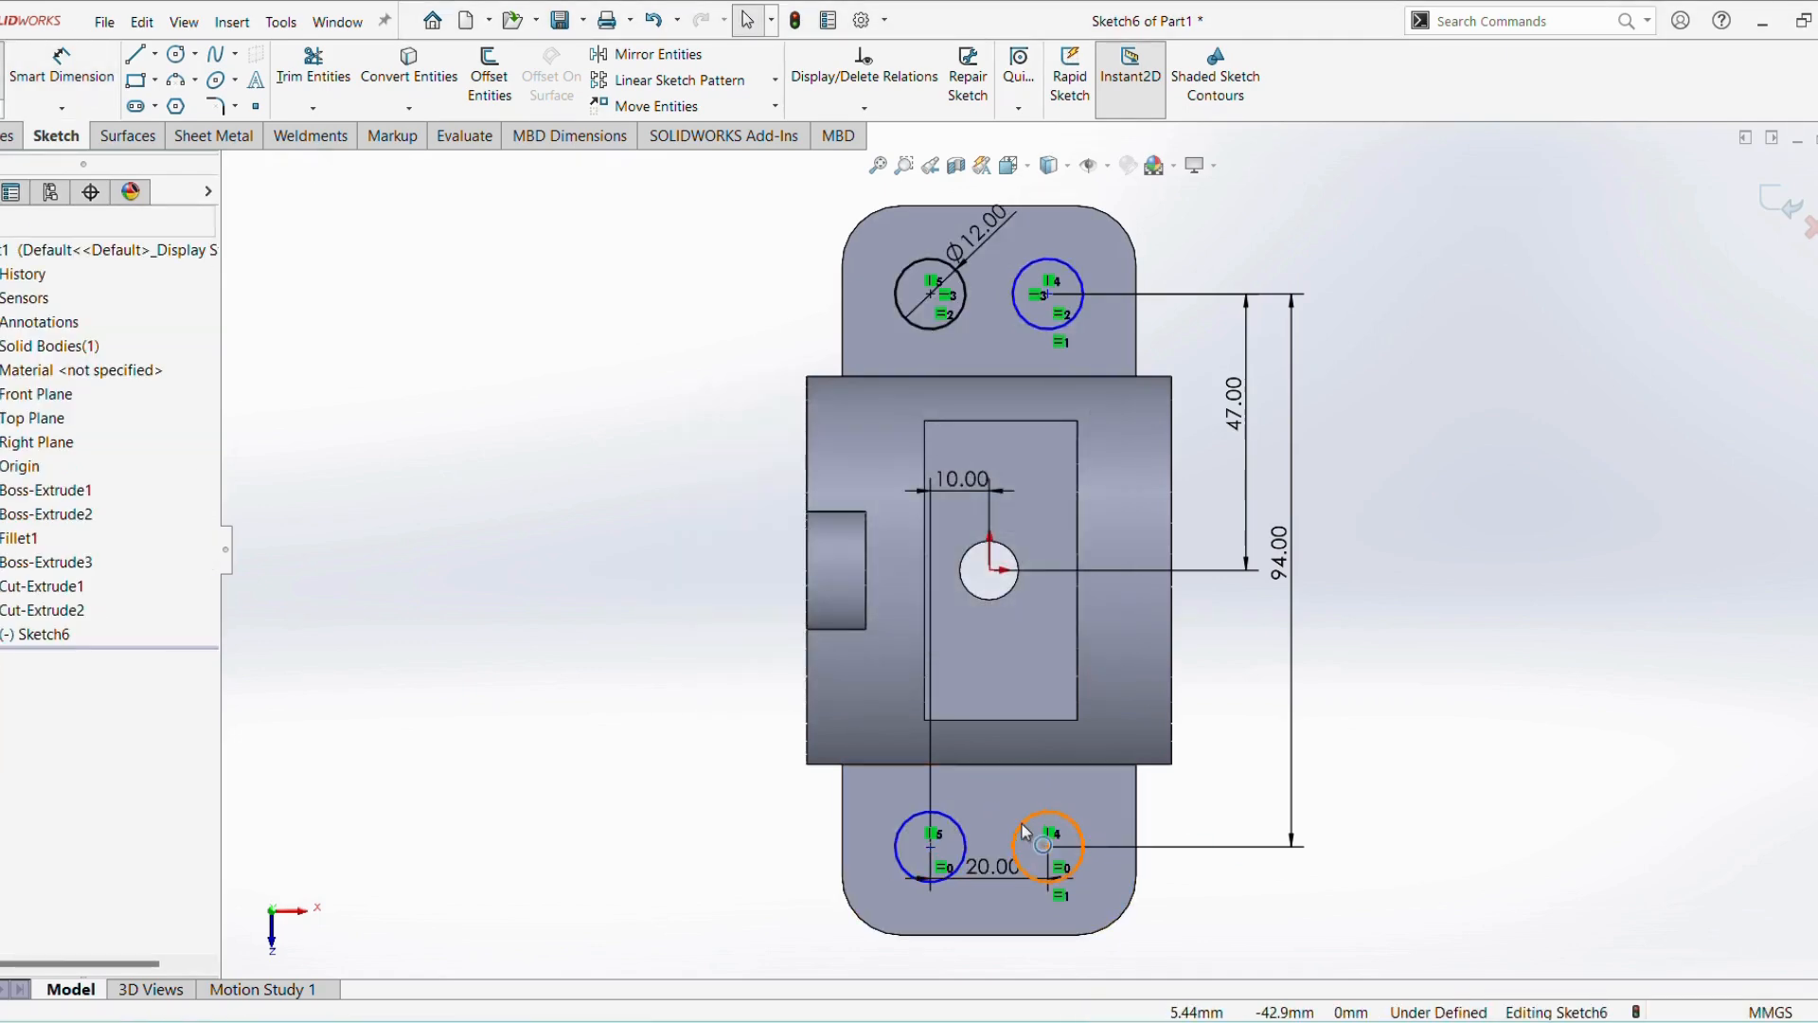
left_click(1082, 843)
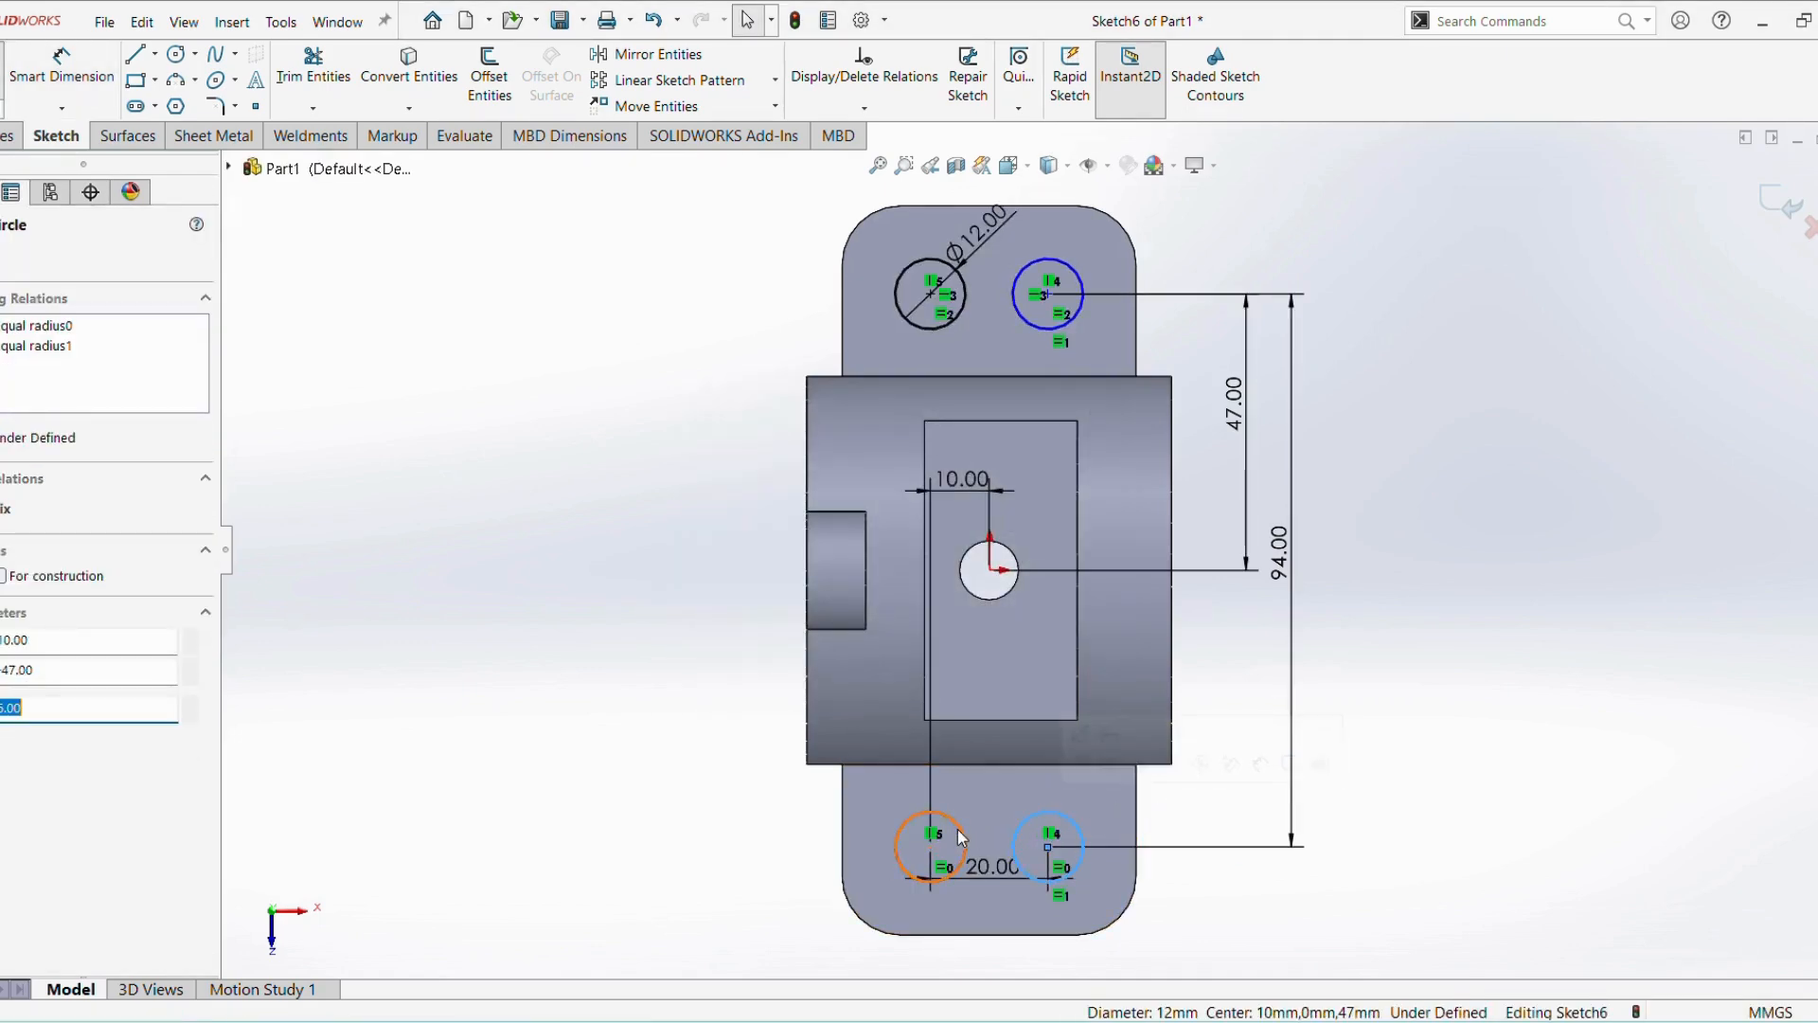
left_click(963, 833)
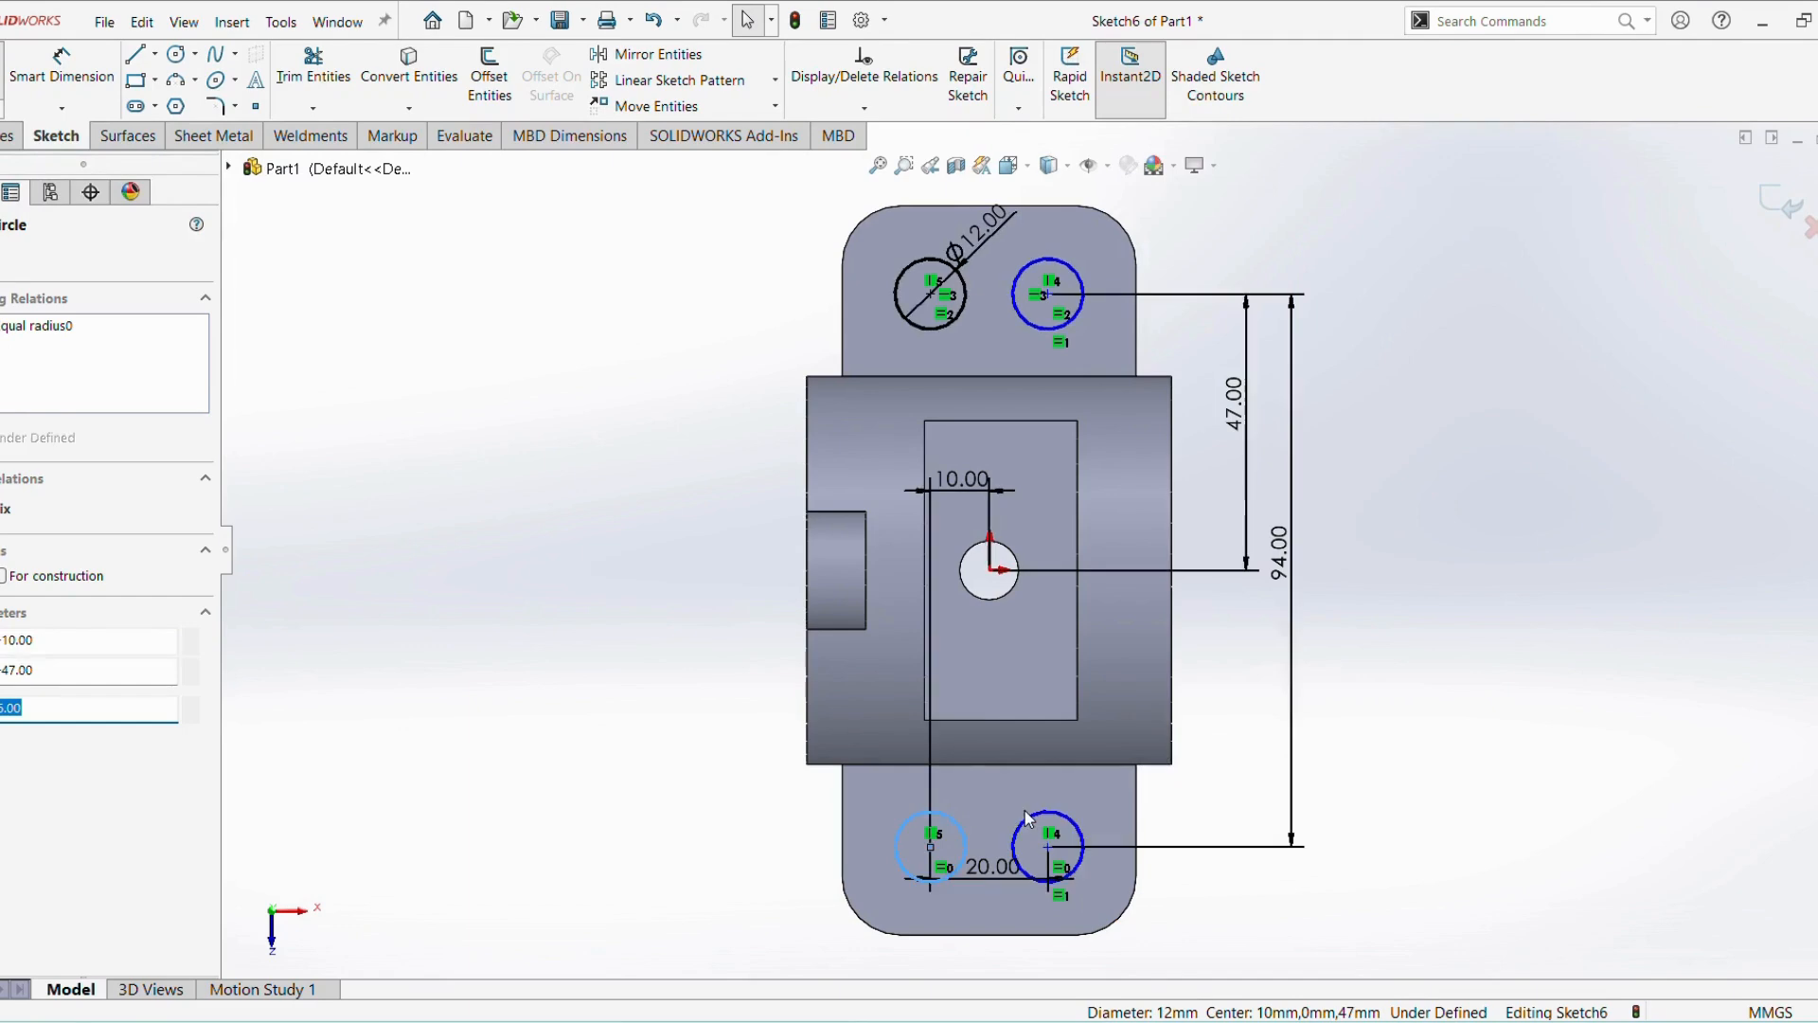
left_click(1078, 275)
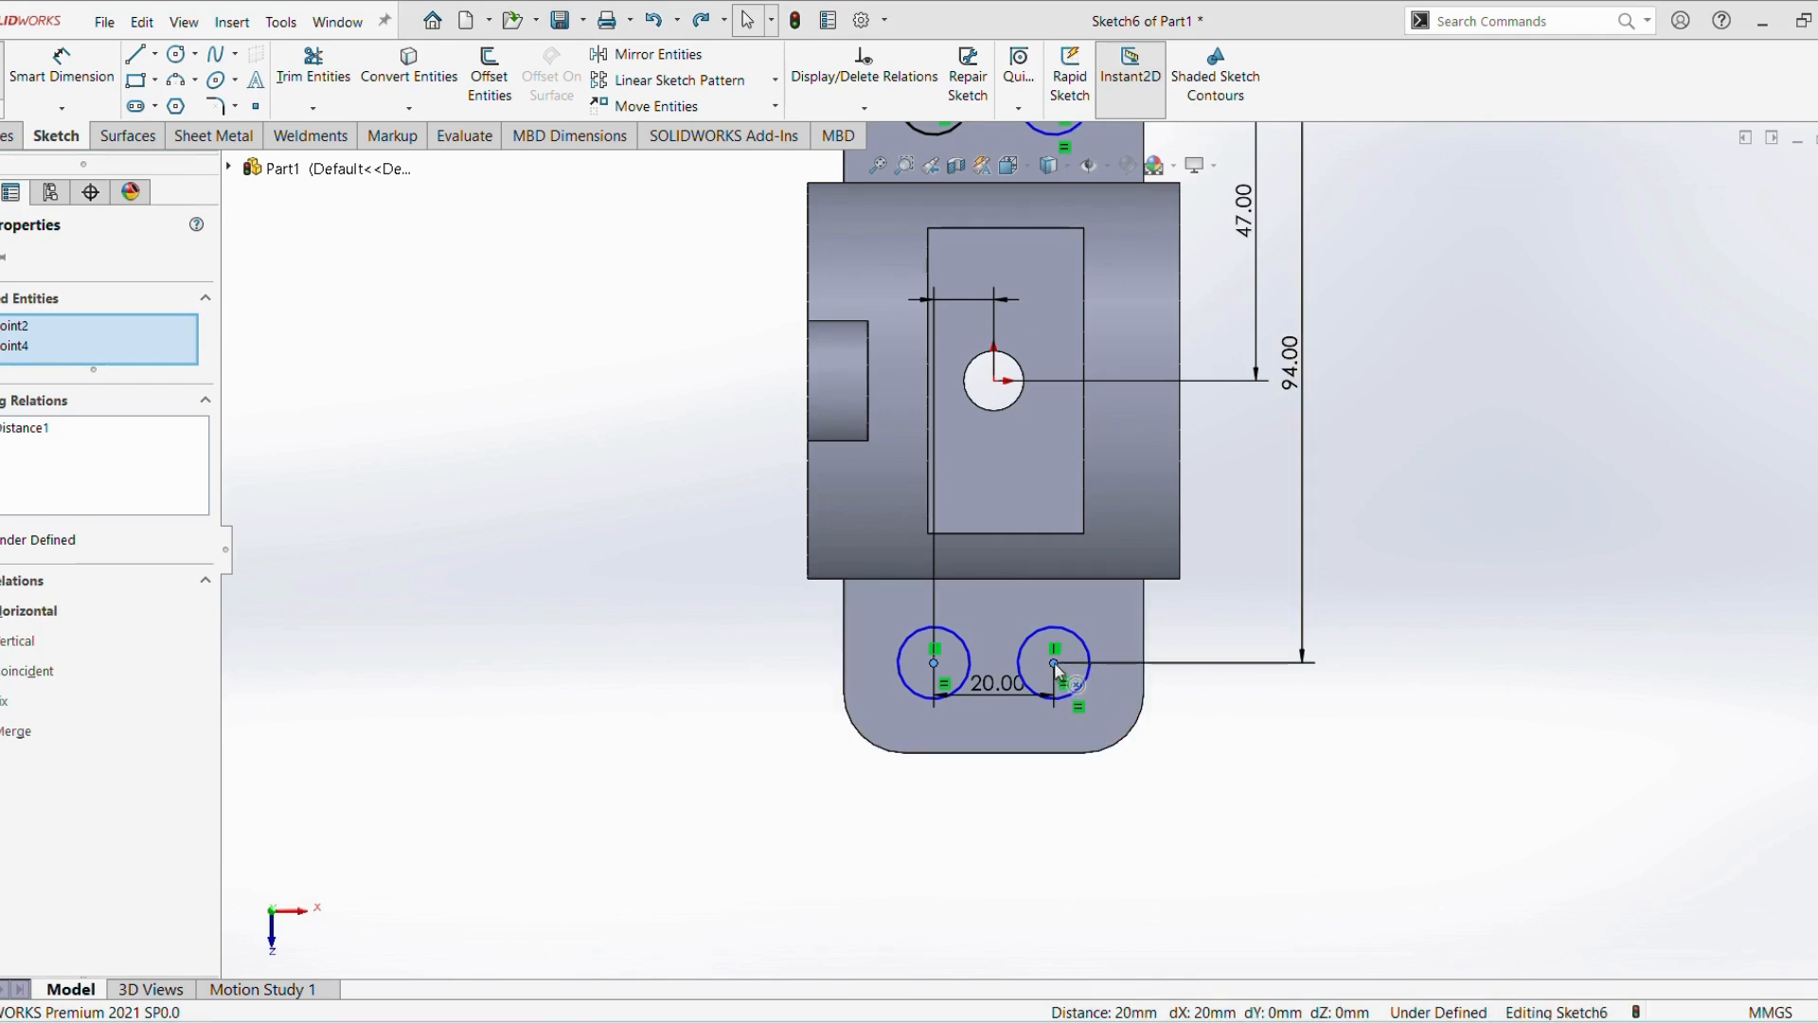
left_click(1054, 664)
left_click(935, 664, "ctrl")
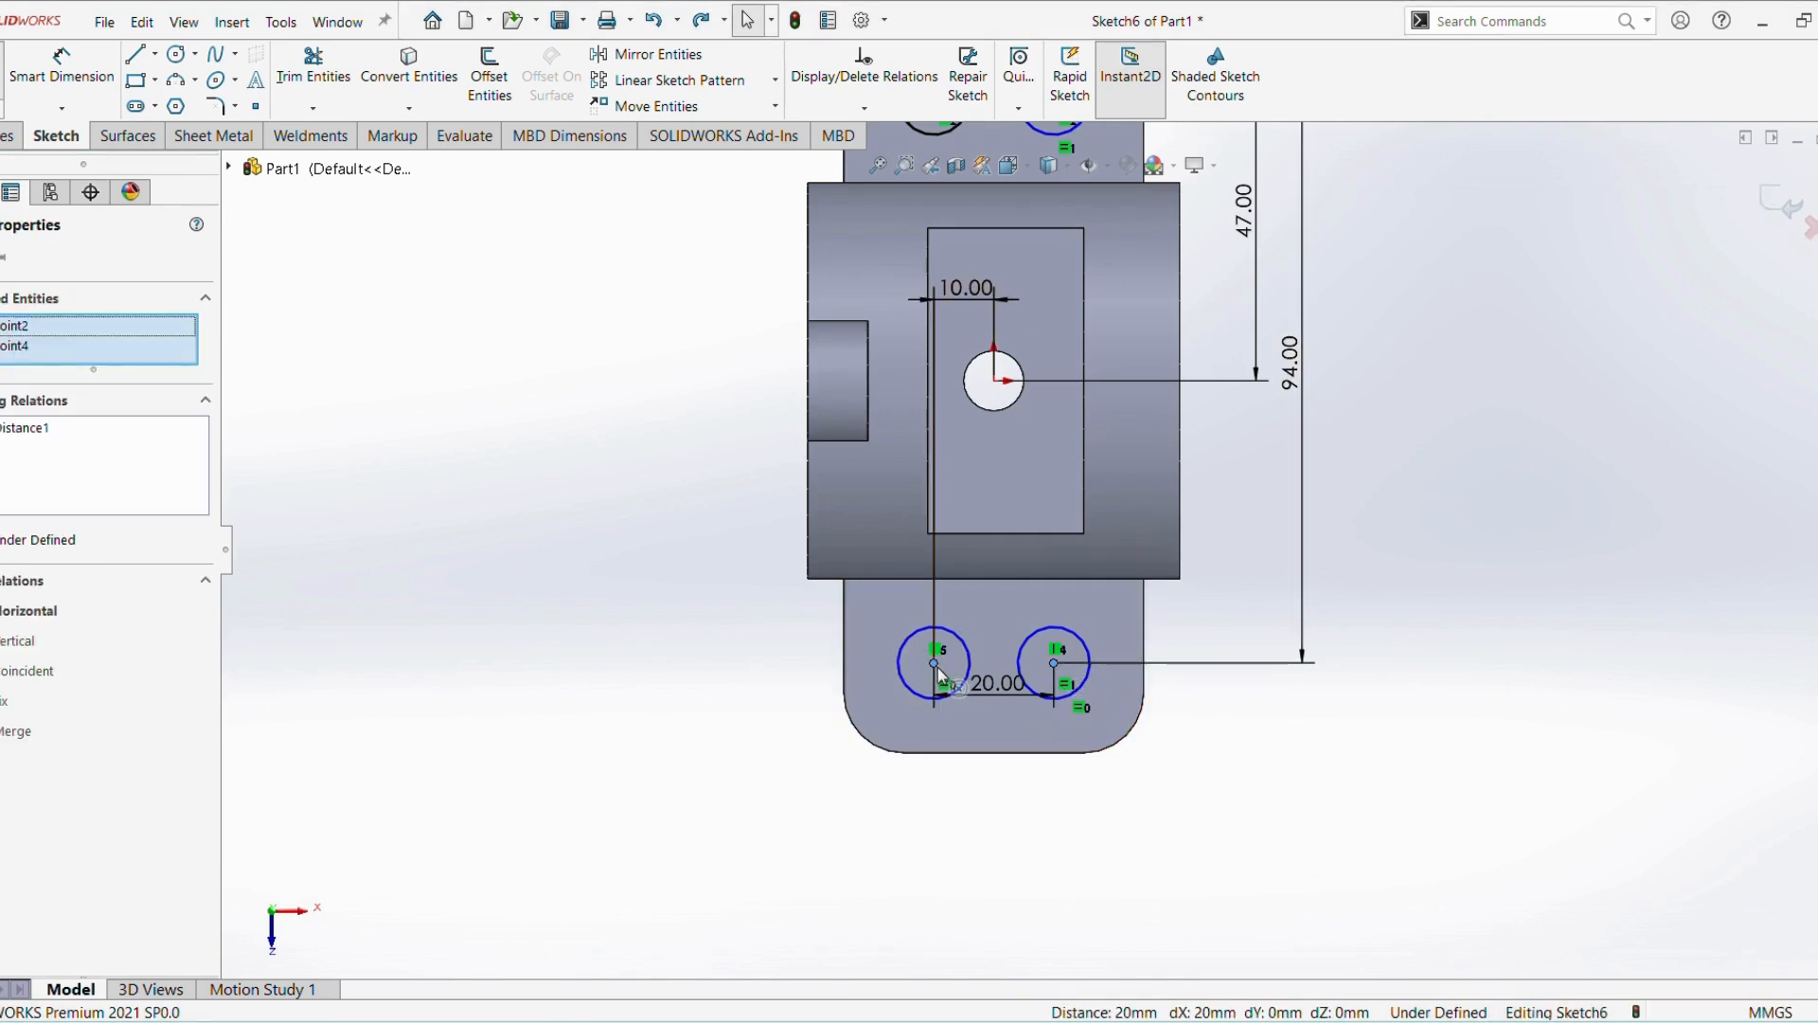
left_click(935, 666)
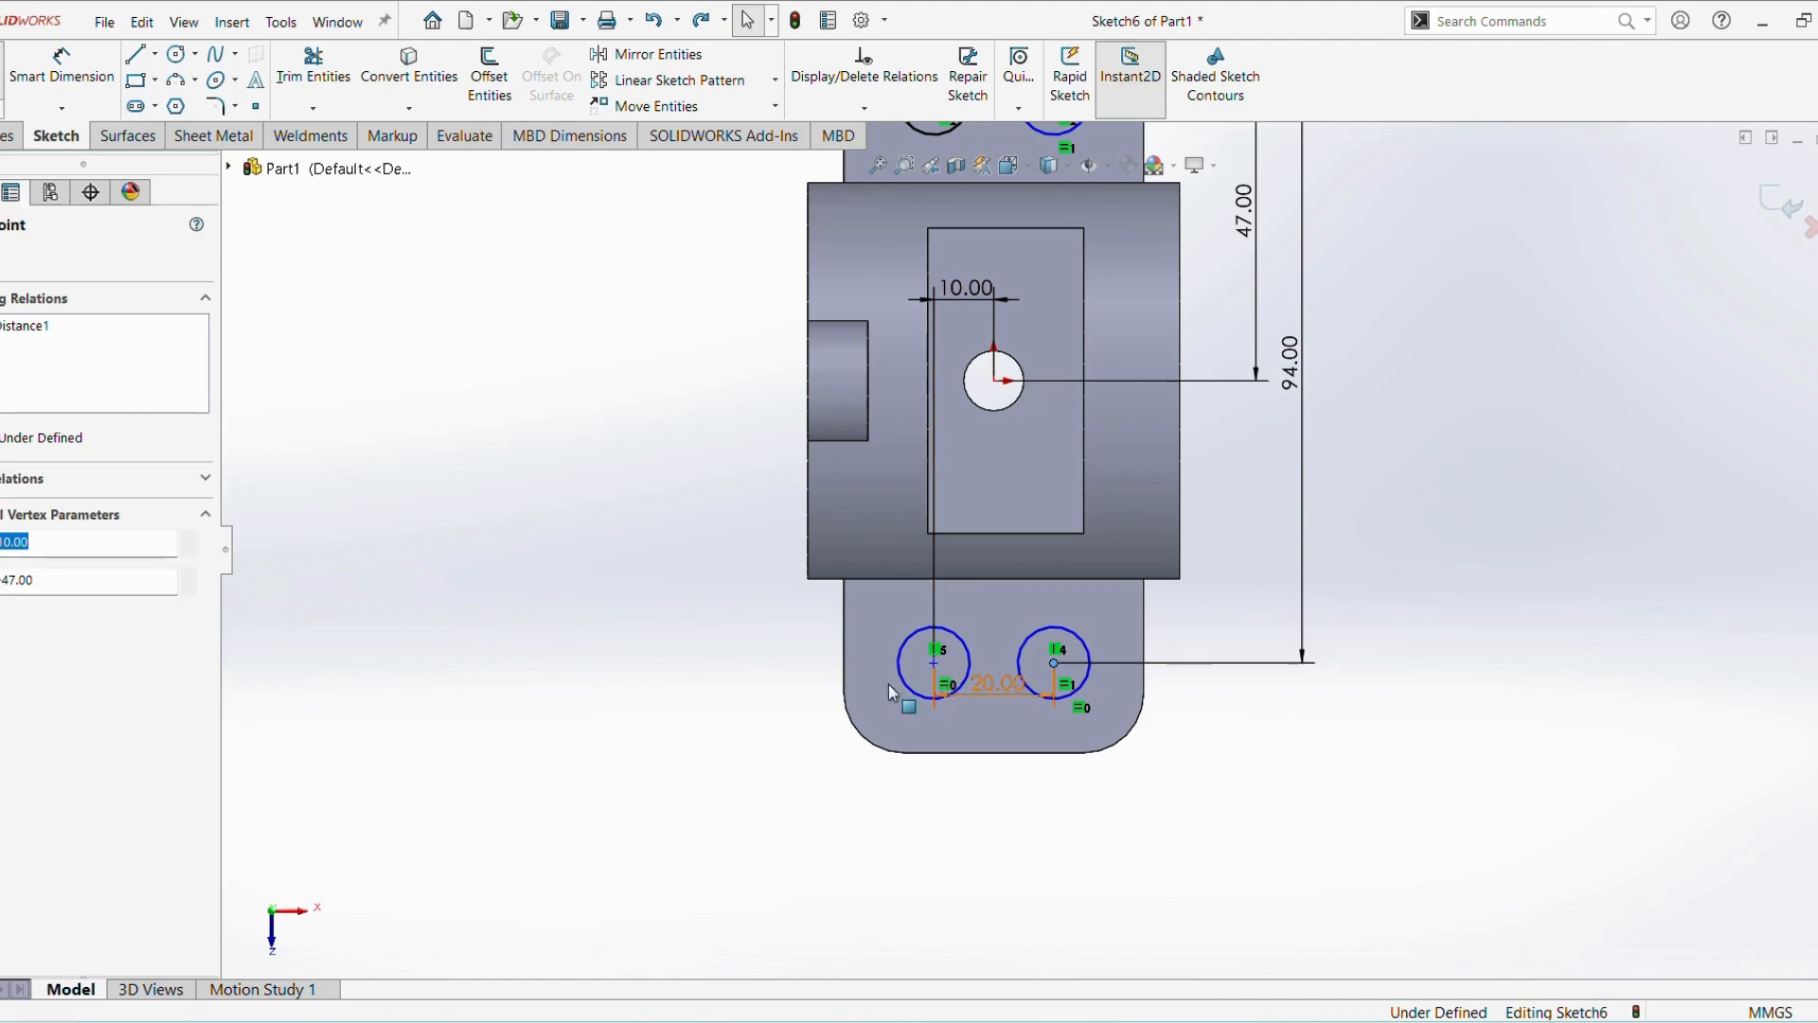
left_click(1056, 665)
key("Escape")
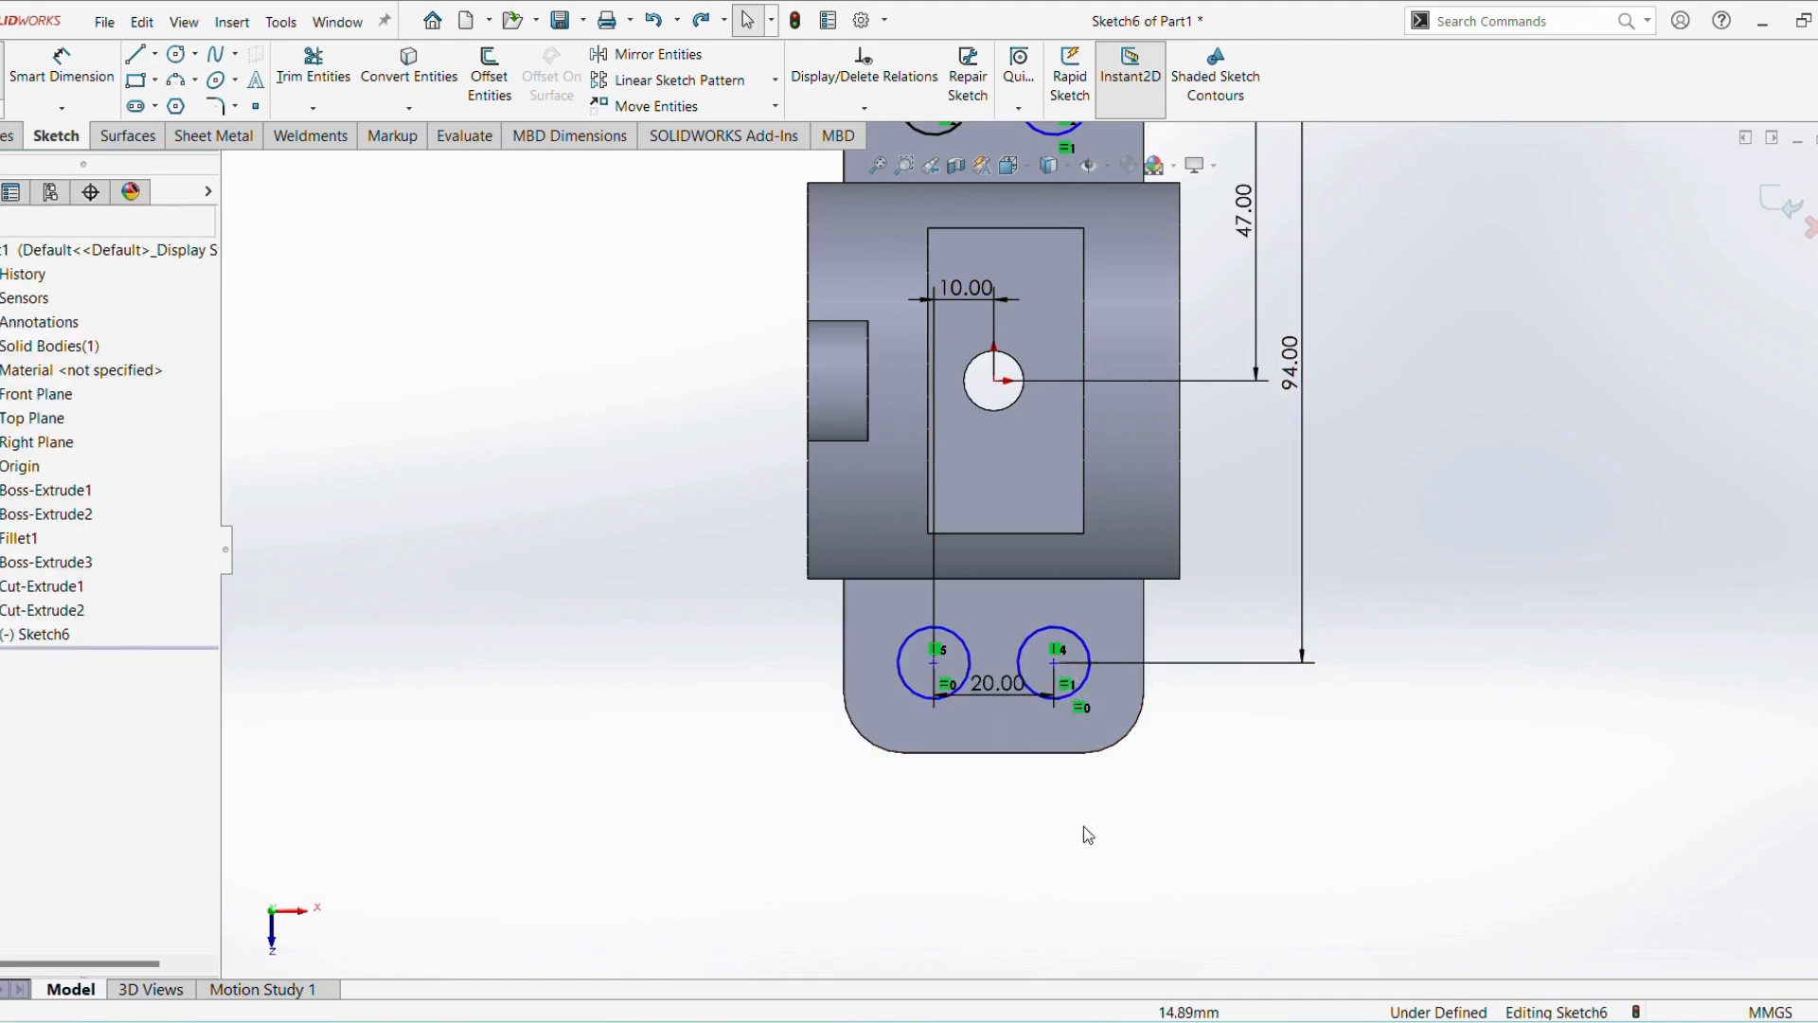
left_click(1089, 661)
left_click(964, 662, "ctrl")
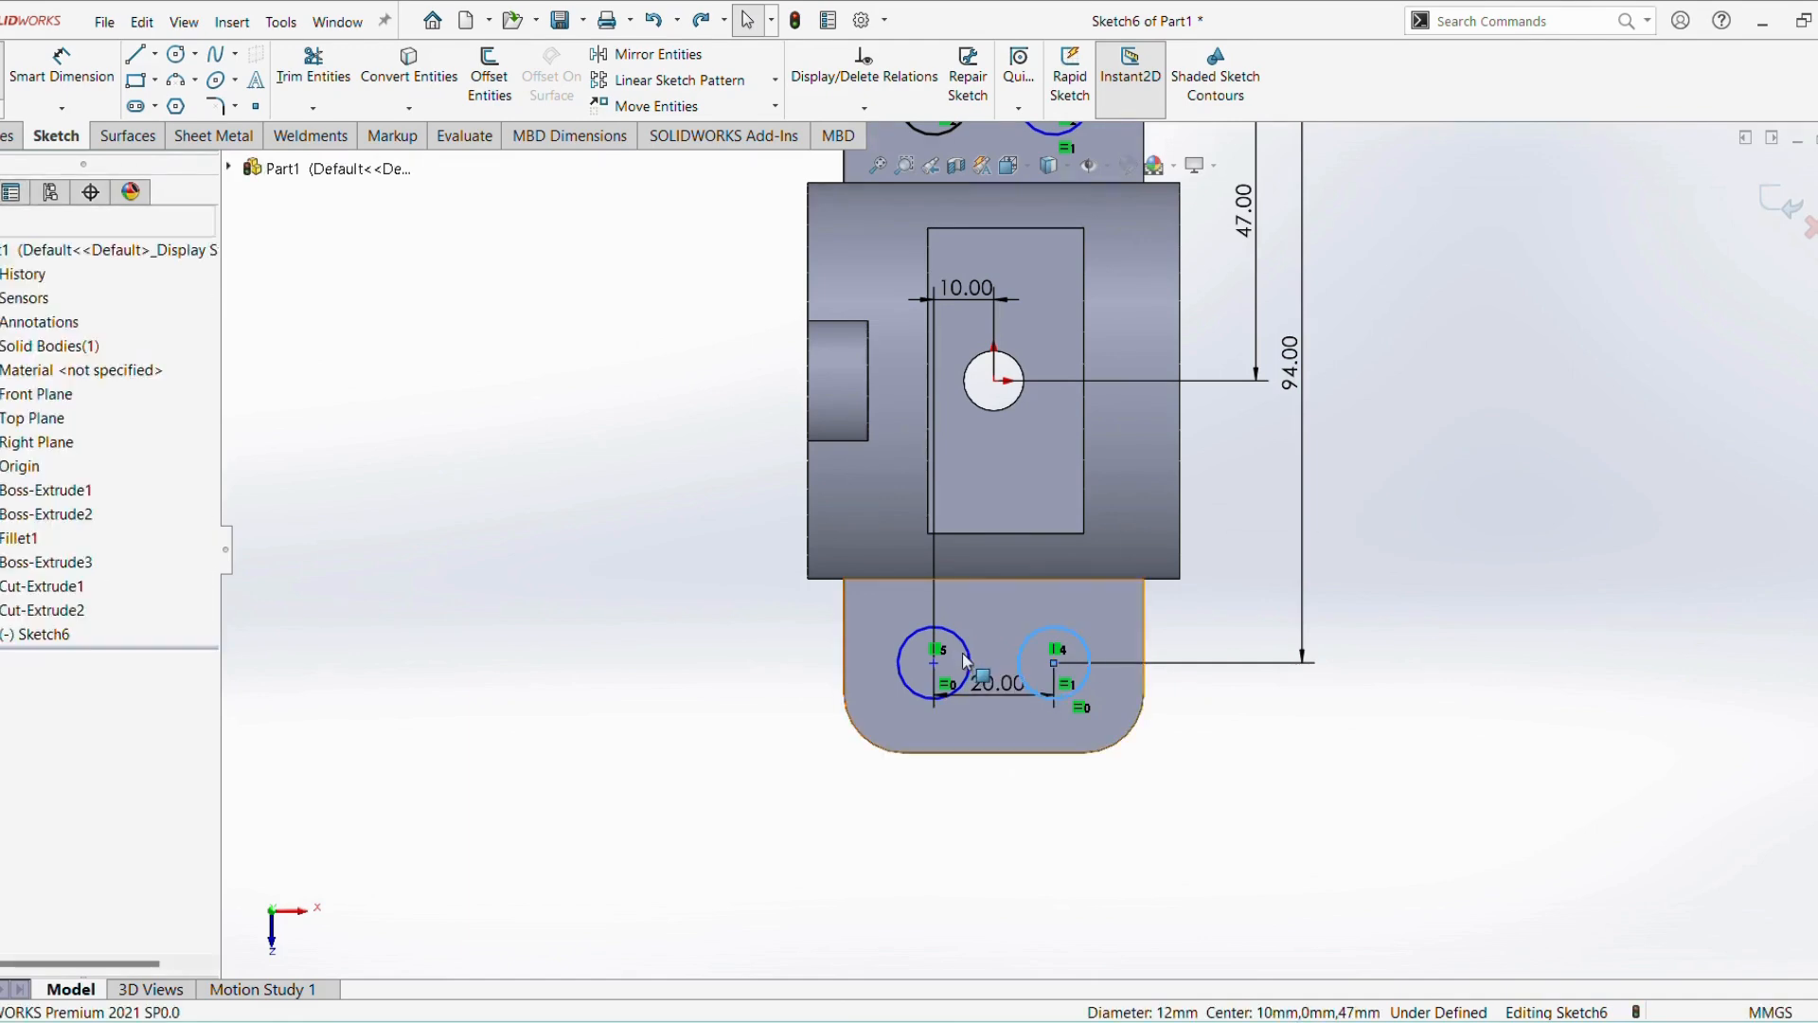
left_click(961, 661)
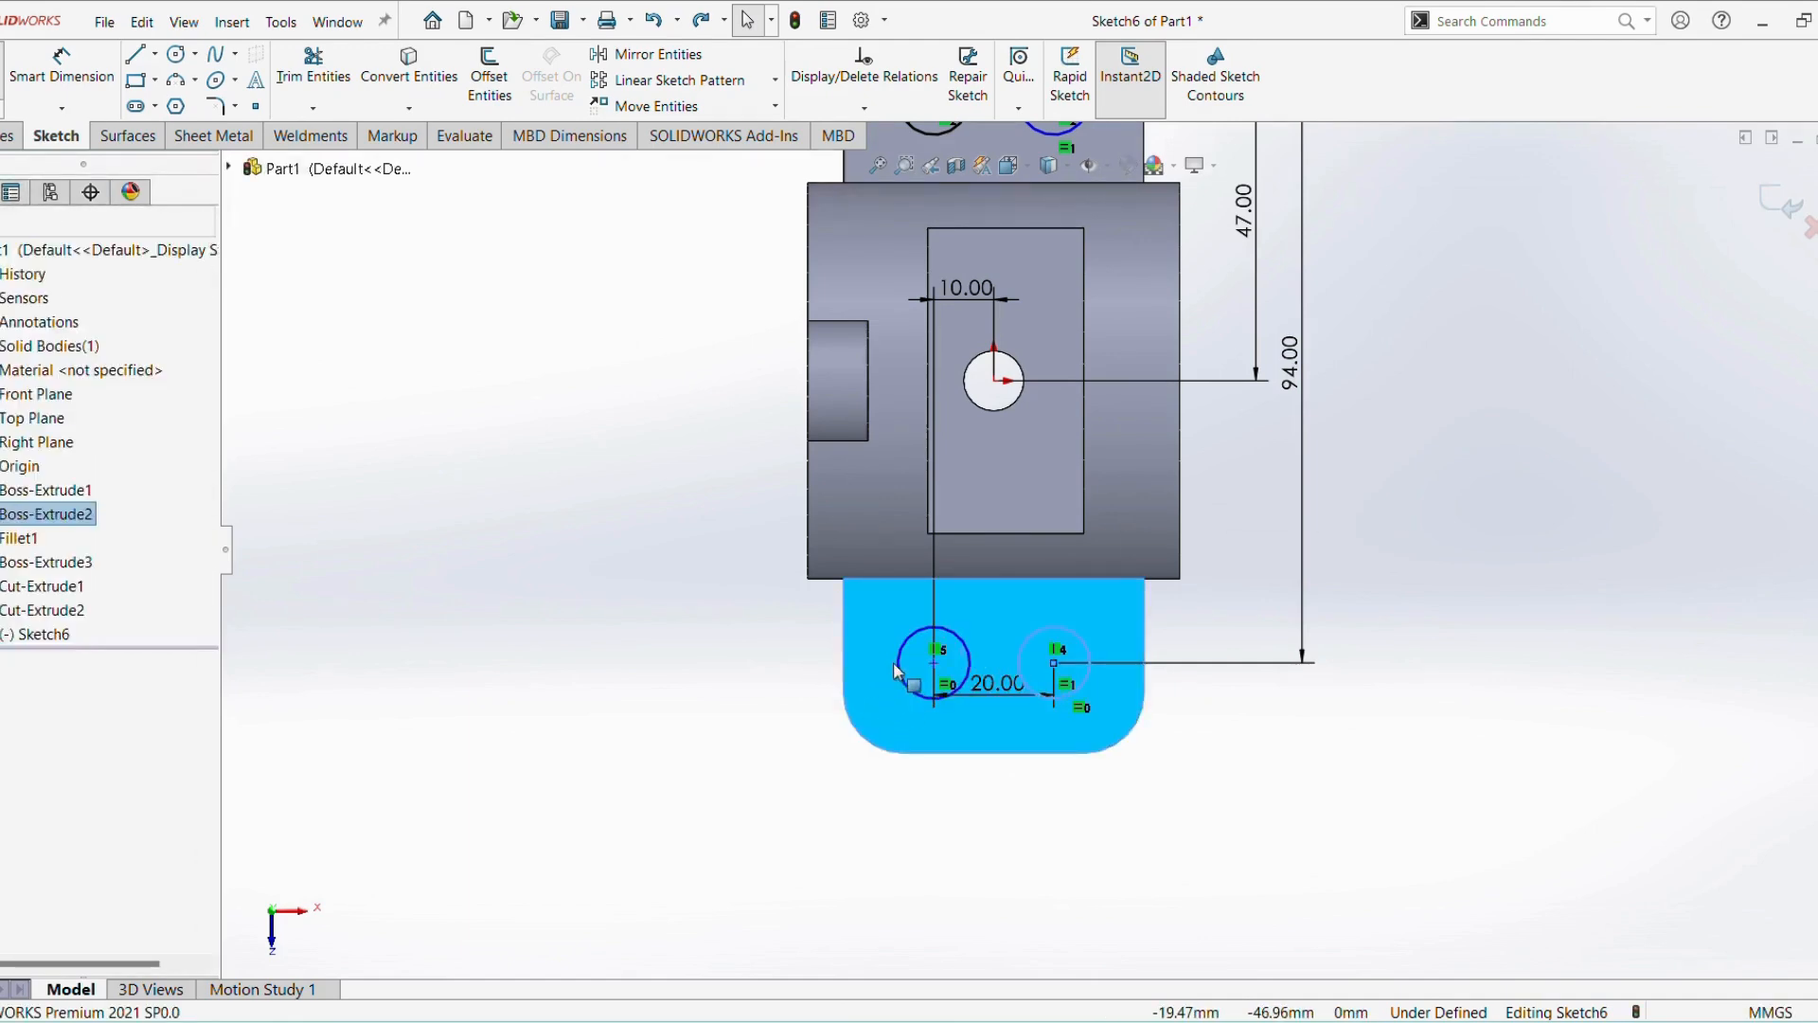
left_click(968, 663, "ctrl")
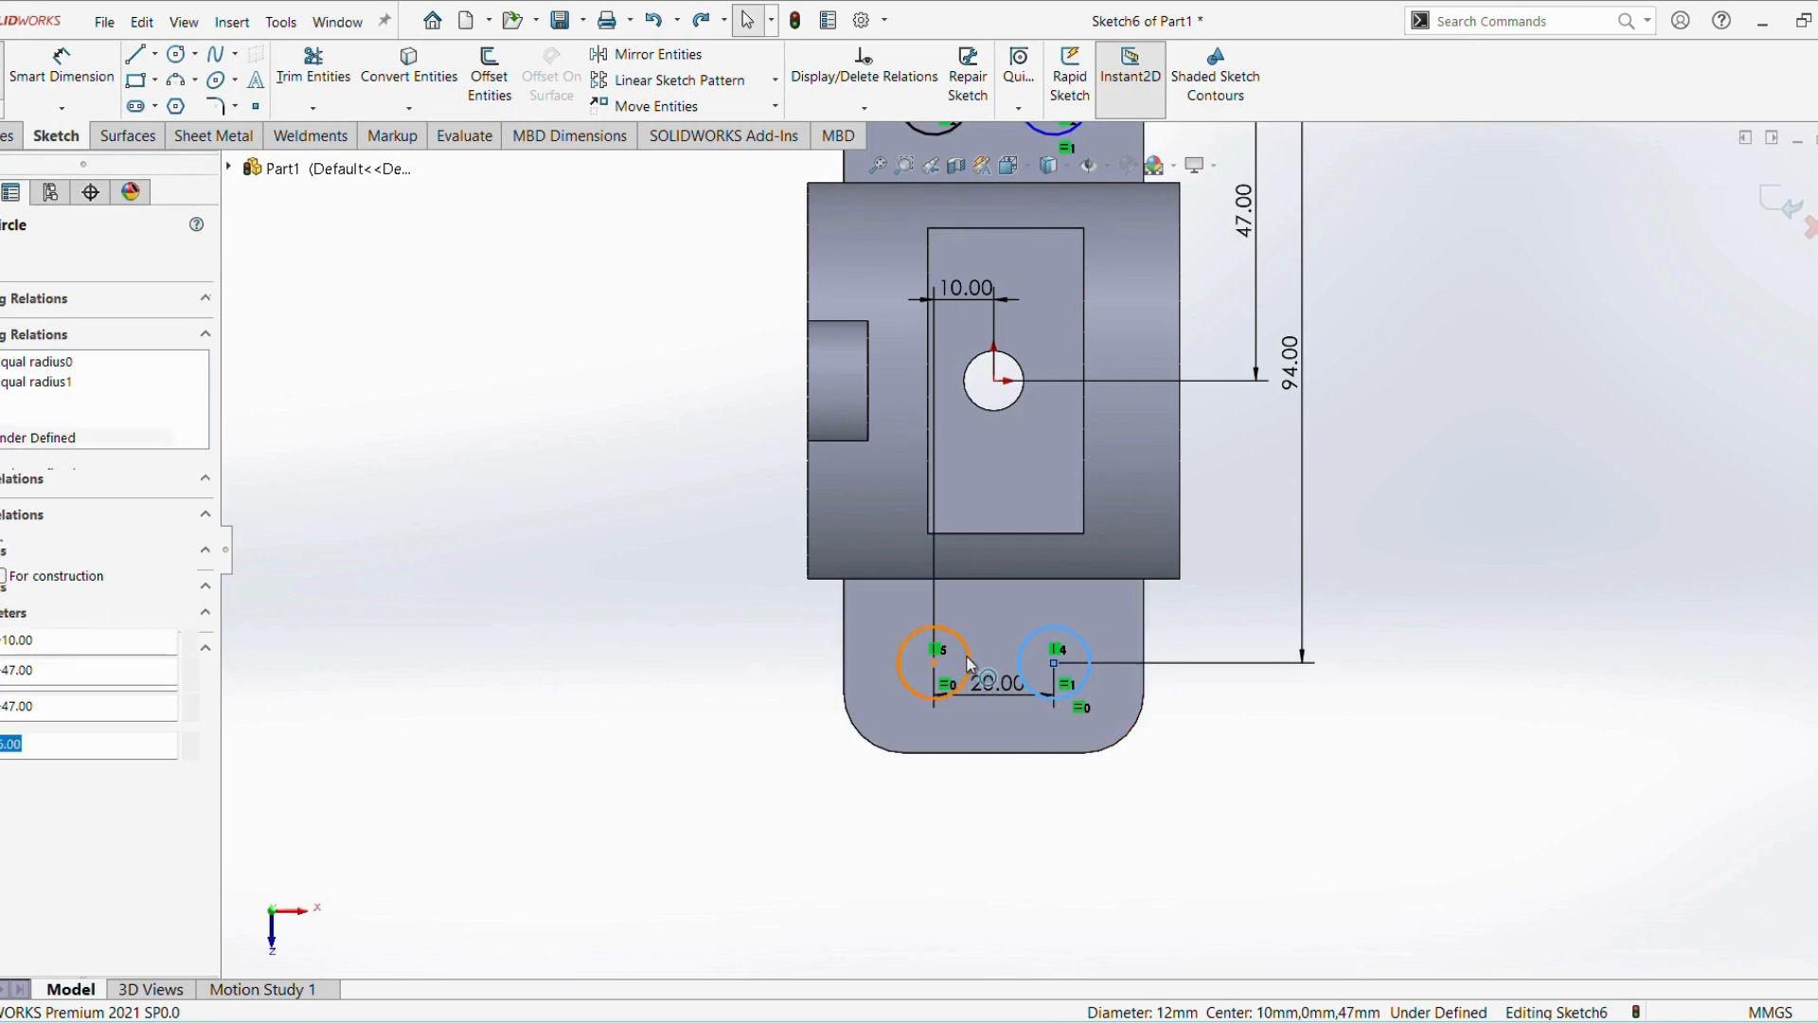
left_click(523, 756)
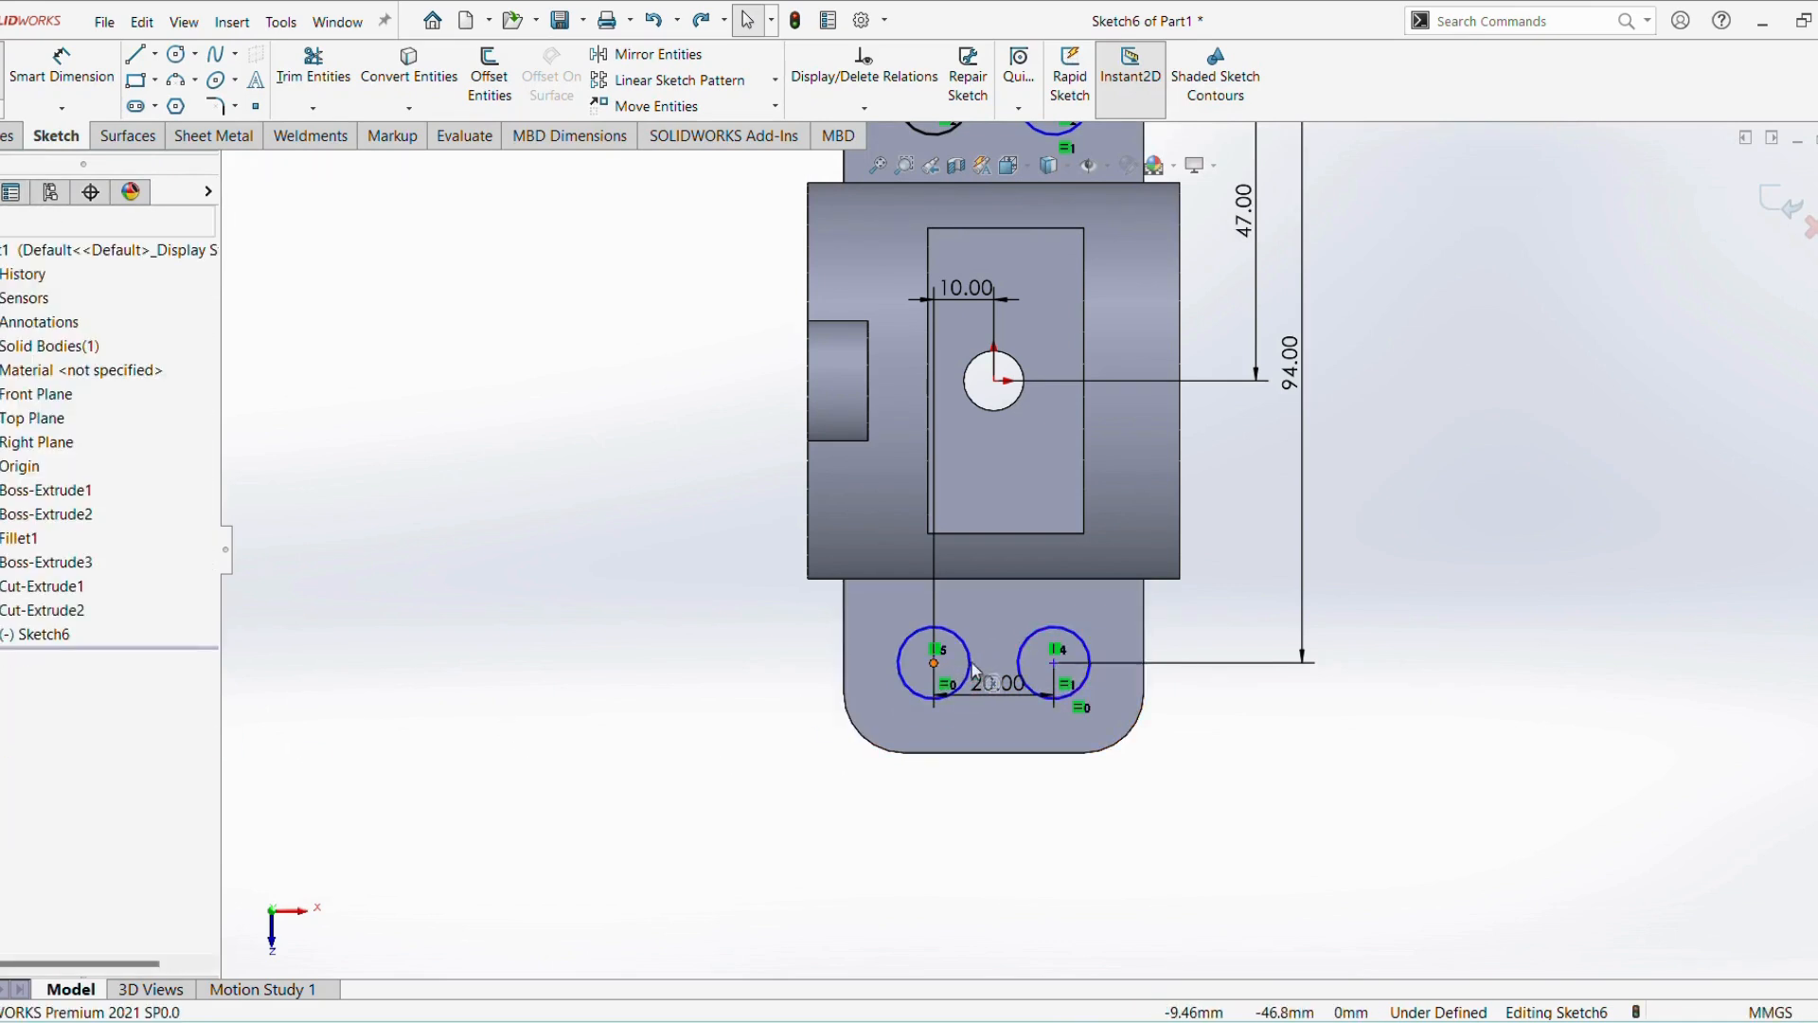
Align the first flange's two hole circle centres with a Horizontal relation
left_click(935, 663)
left_click(1054, 662, "ctrl")
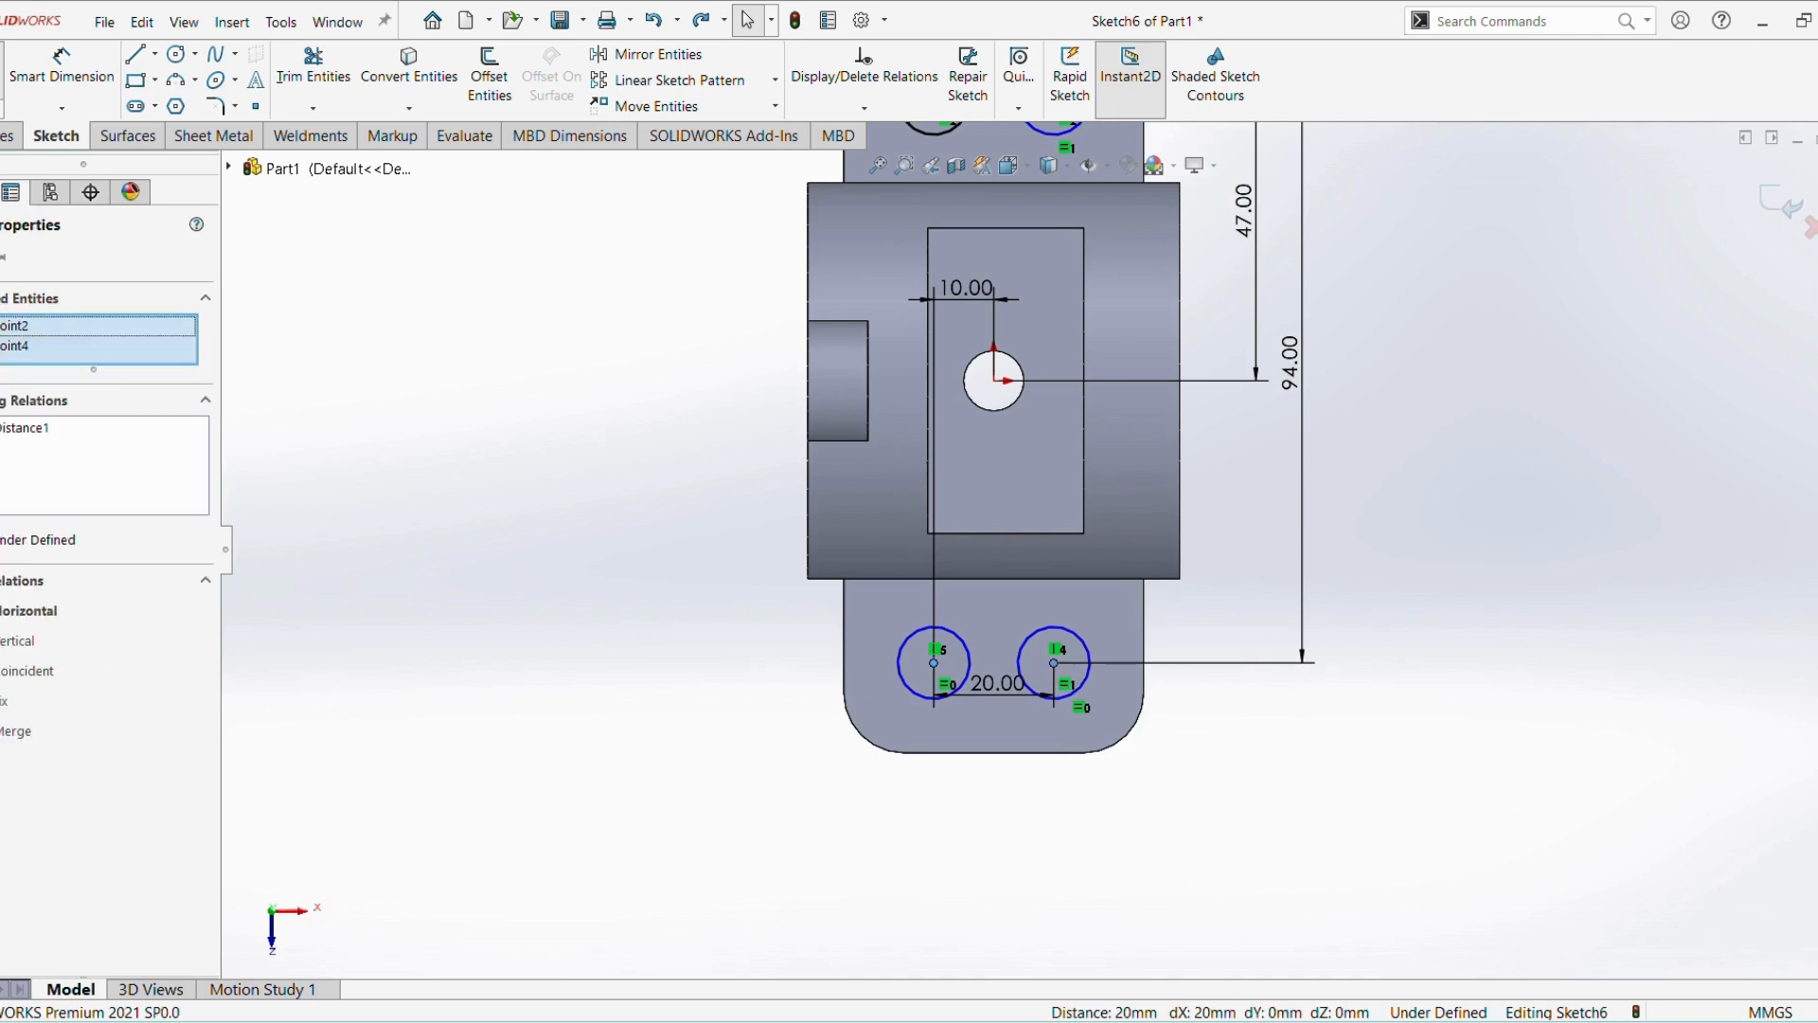
left_click(8, 611)
left_click(564, 699)
scroll(735, 843, "up", 2)
scroll(1071, 495, "down", 1)
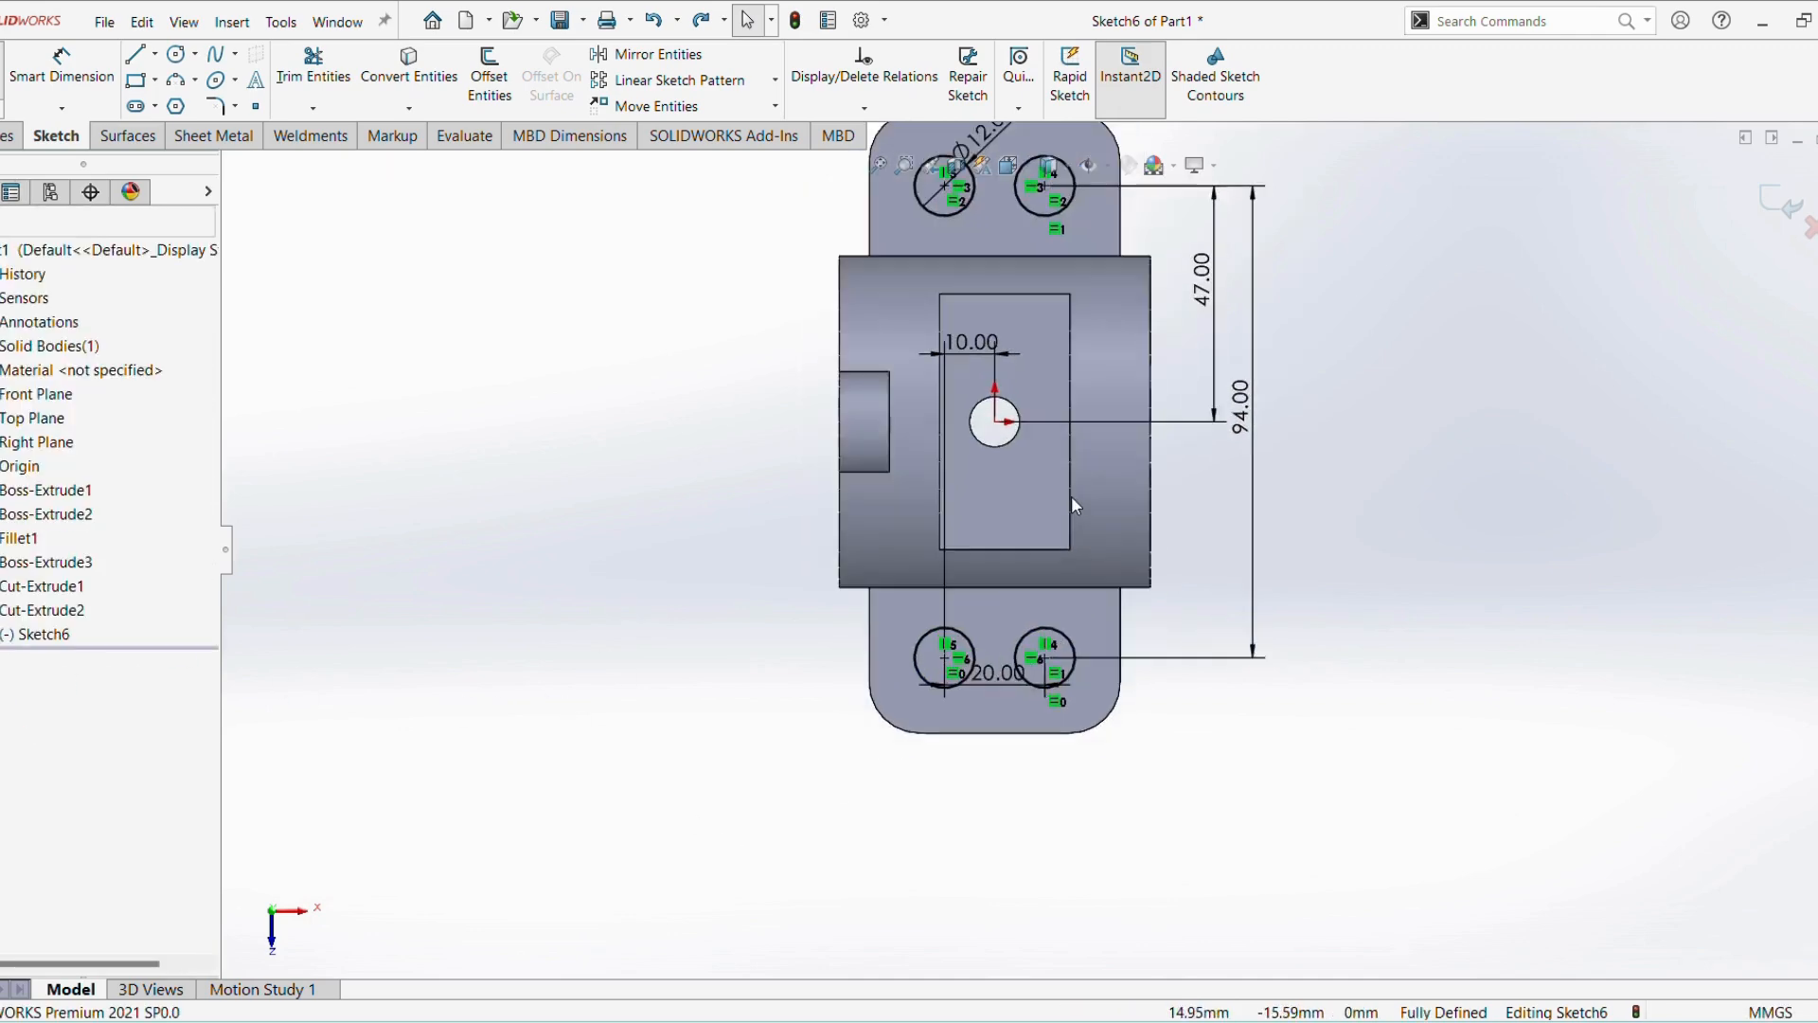
scroll(974, 653, "up", 2)
scroll(1178, 352, "down", 2)
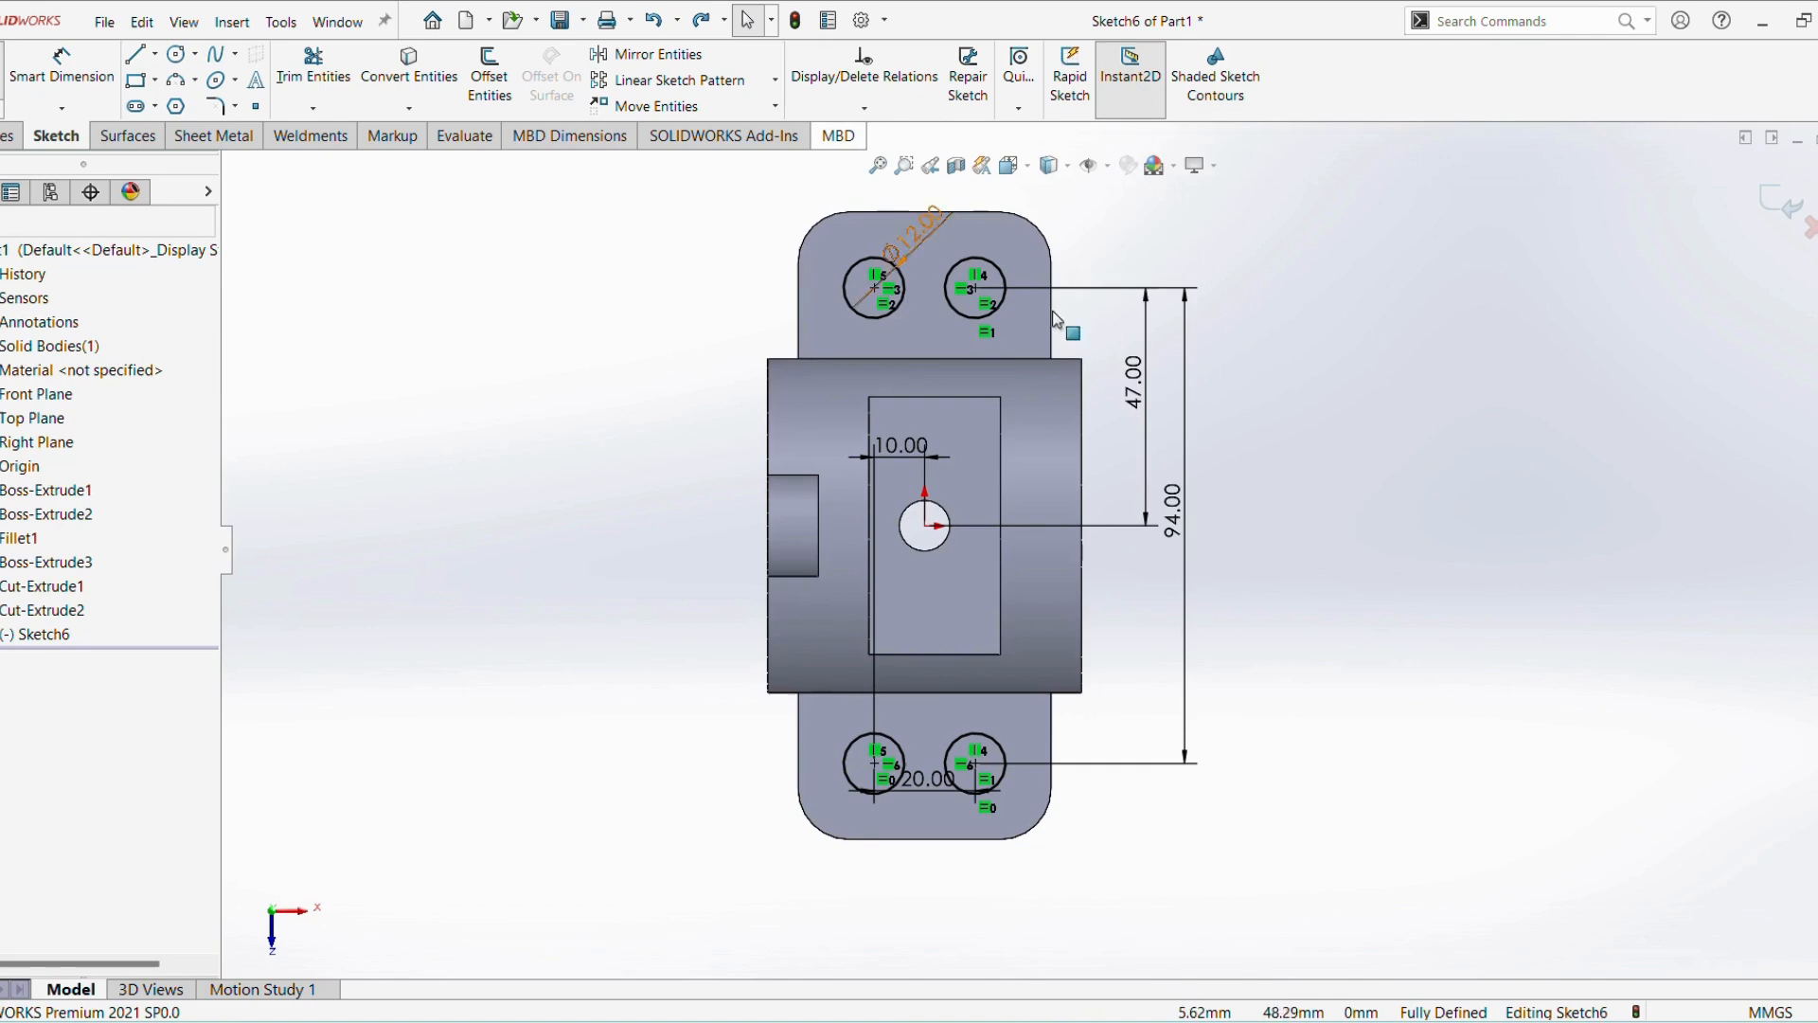
Finish the sketch and cut the four flange holes with an extruded cut set to Up To Next
left_click(1790, 210)
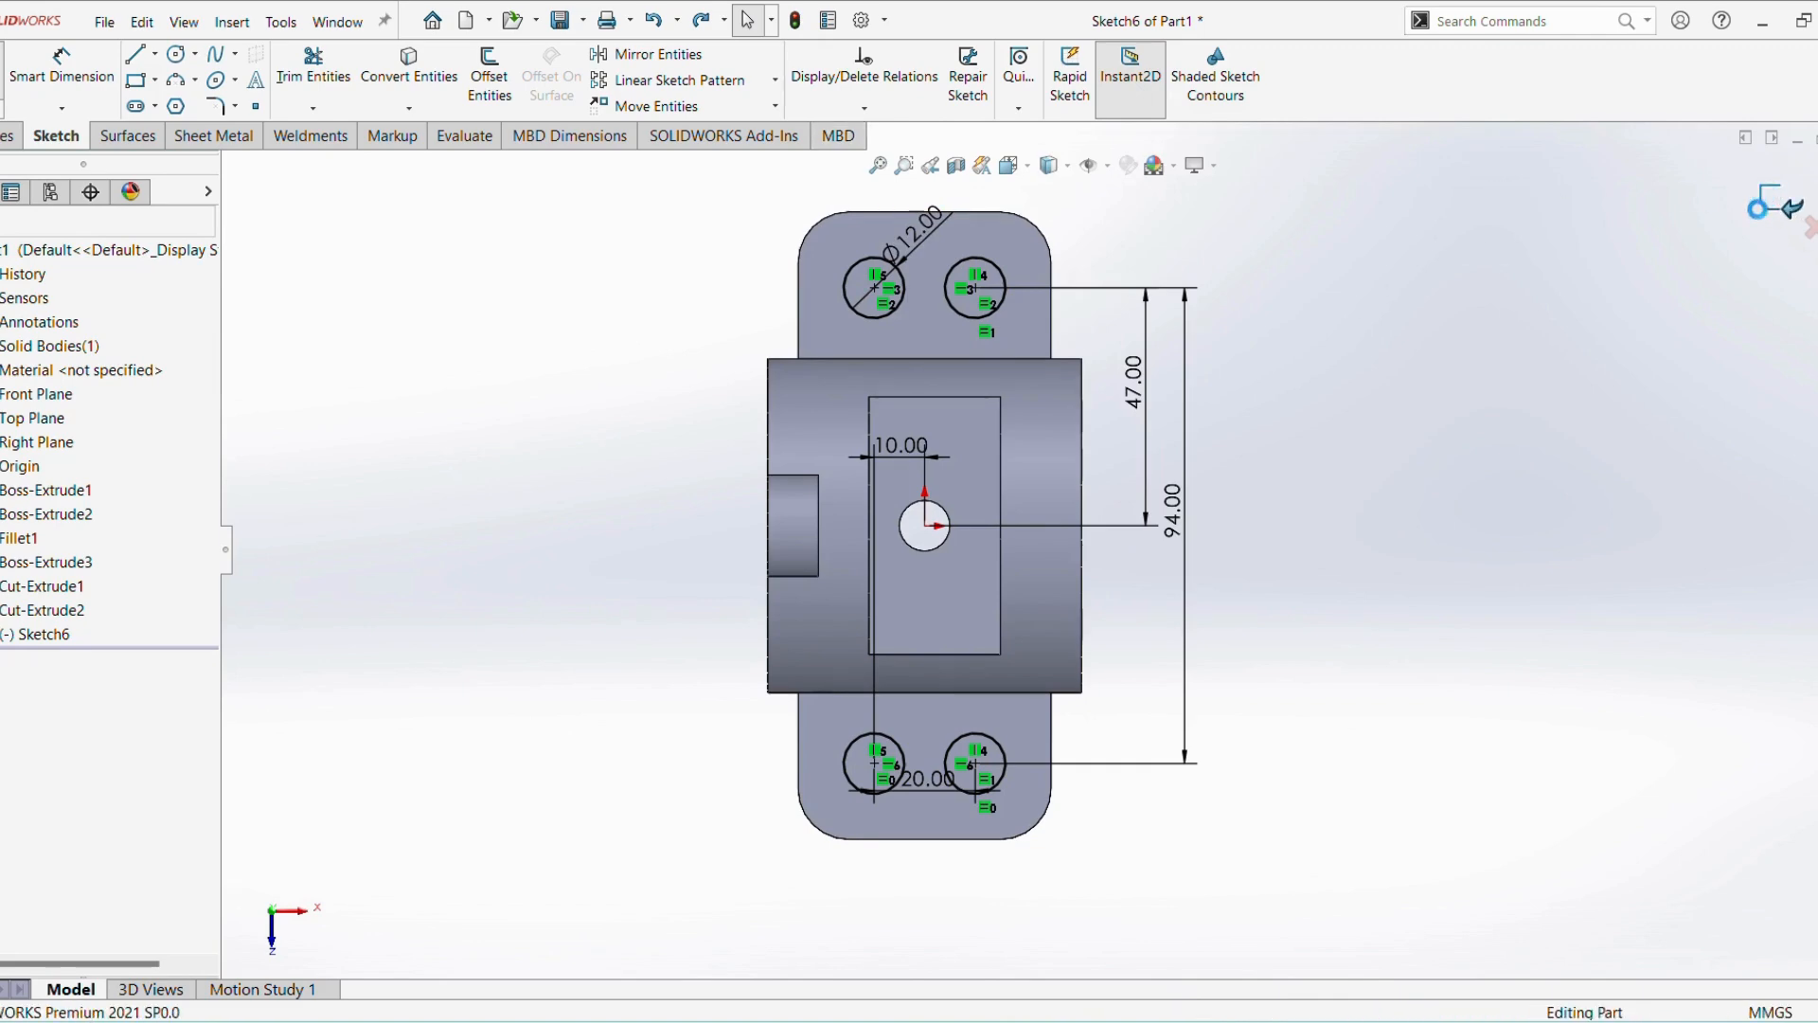
left_click(288, 74)
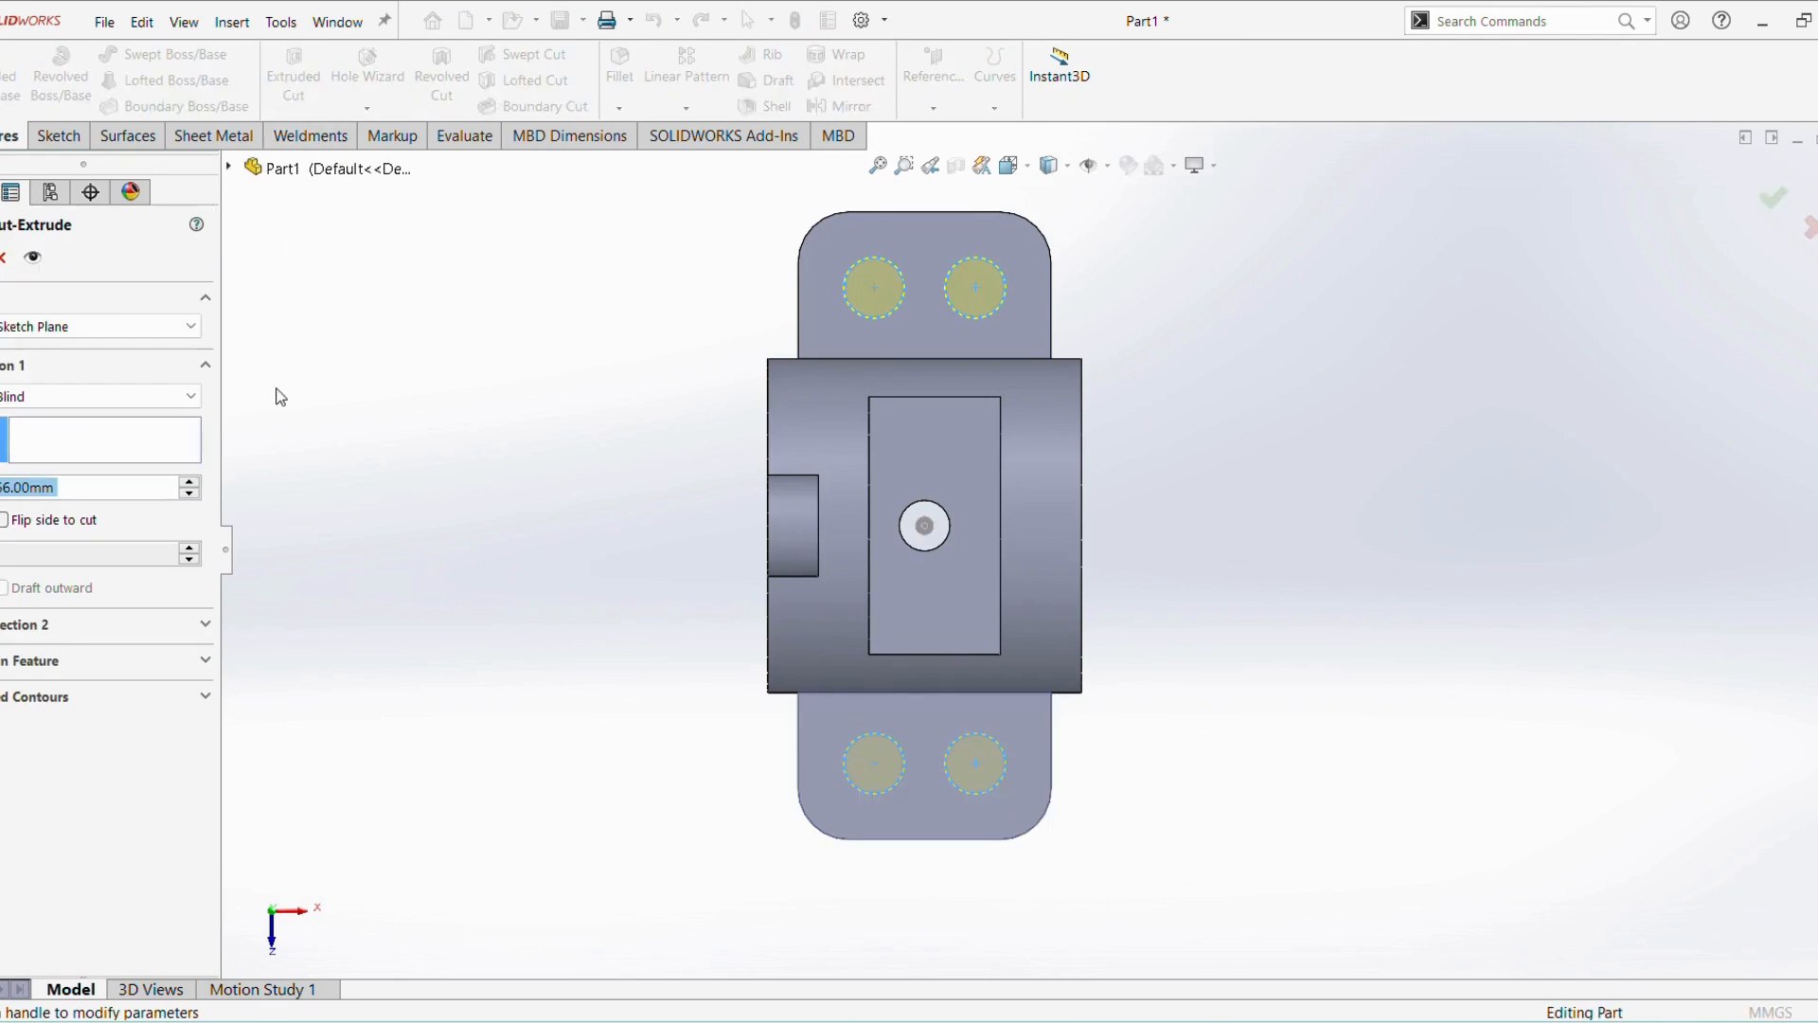
left_click(152, 396)
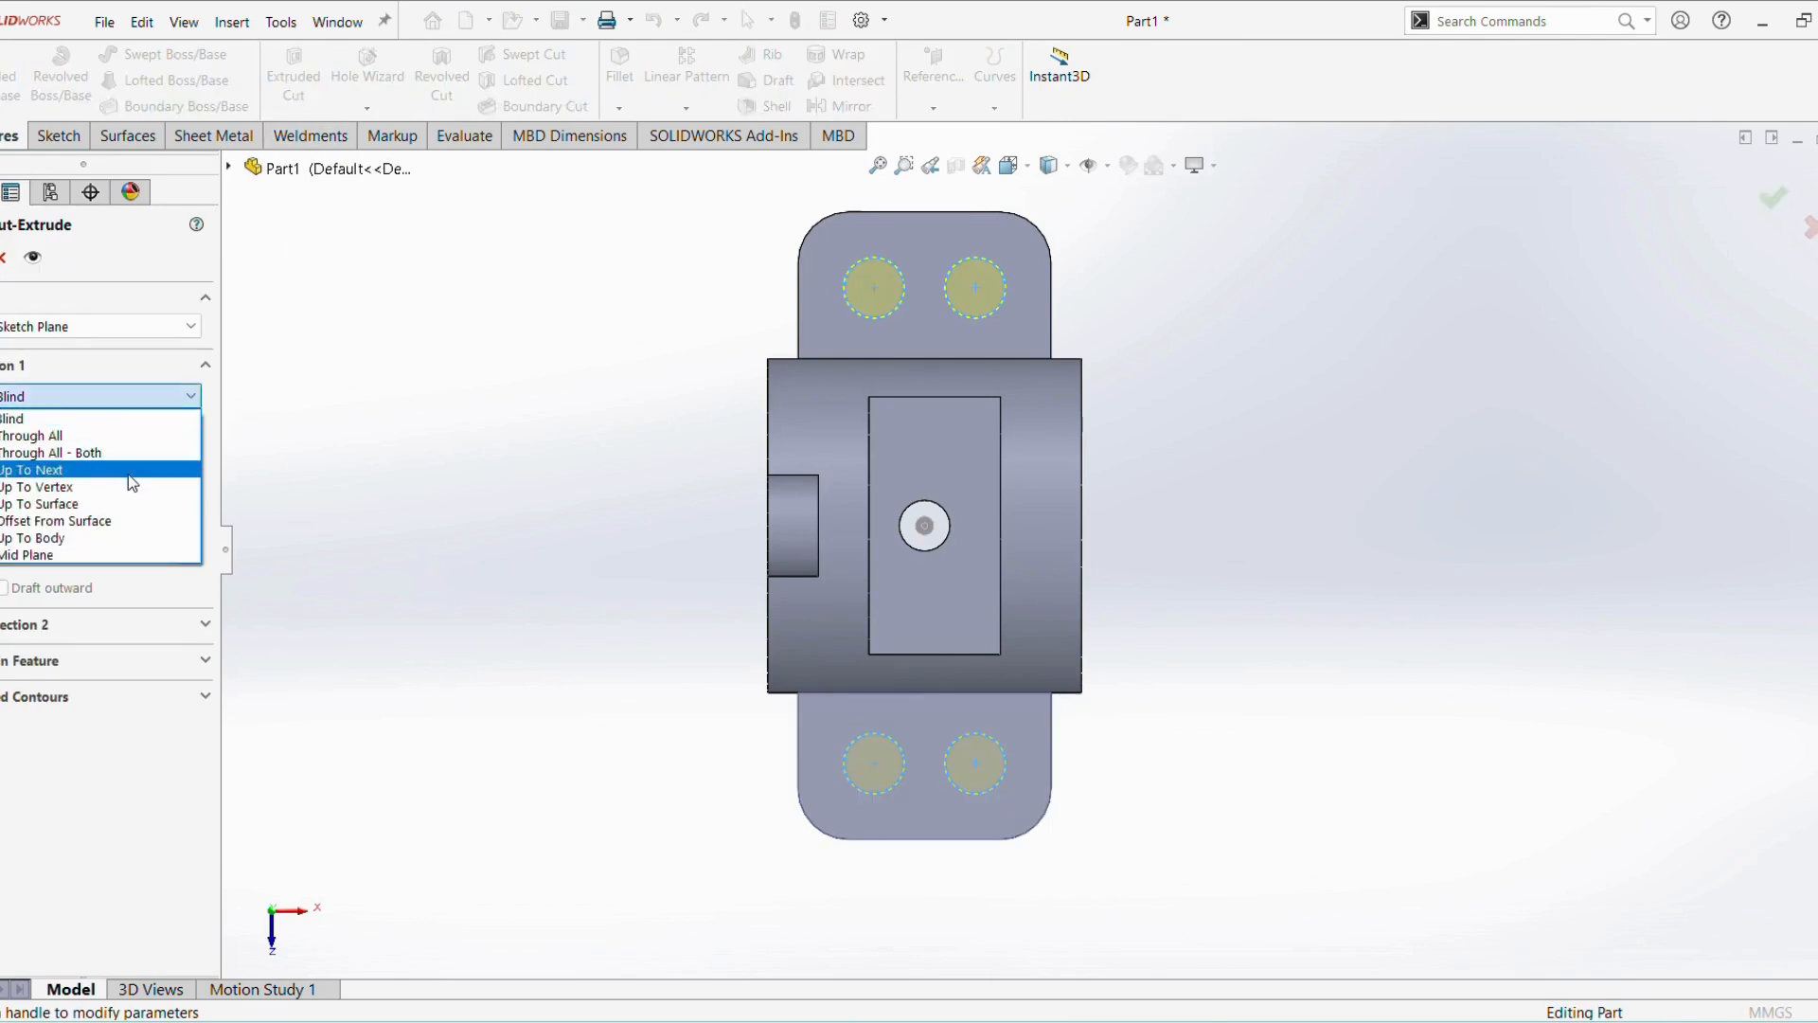
left_click(128, 474)
left_click(0, 256)
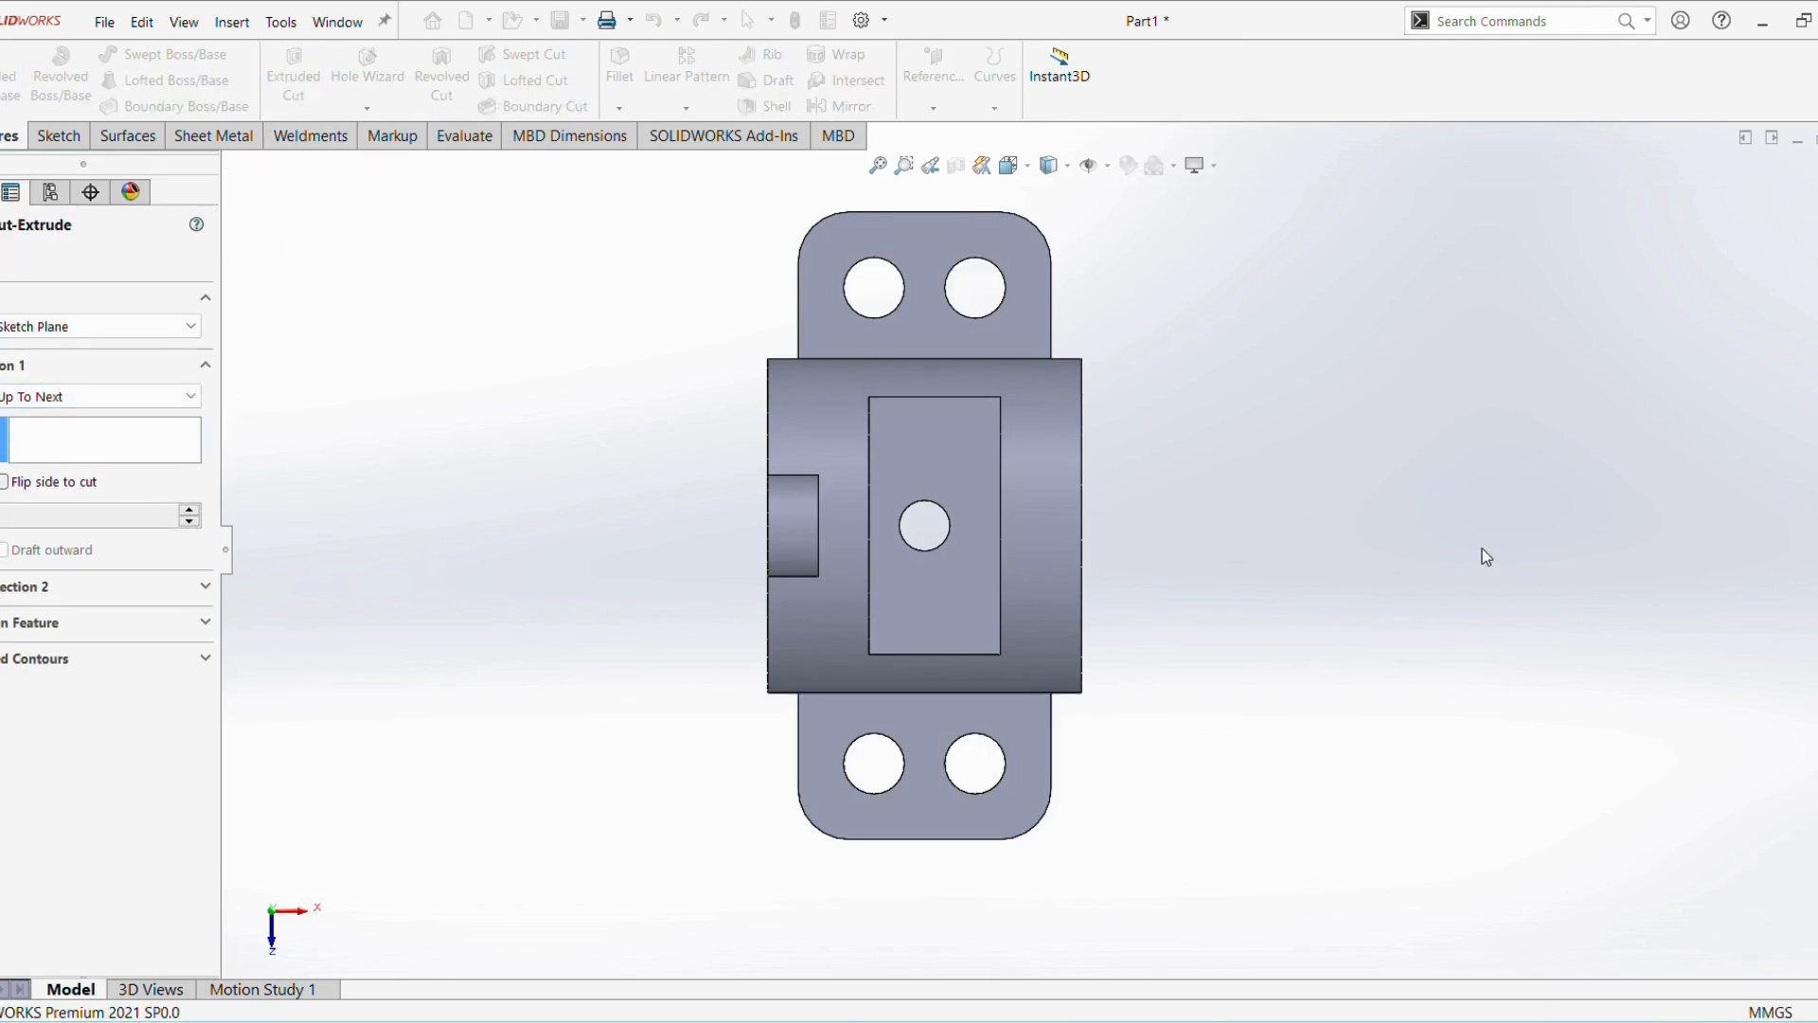
left_click(1516, 547)
Apply the polished aluminum appearance to the bracket from the metal appearances, with the model in isometric view
key("ctrl+7")
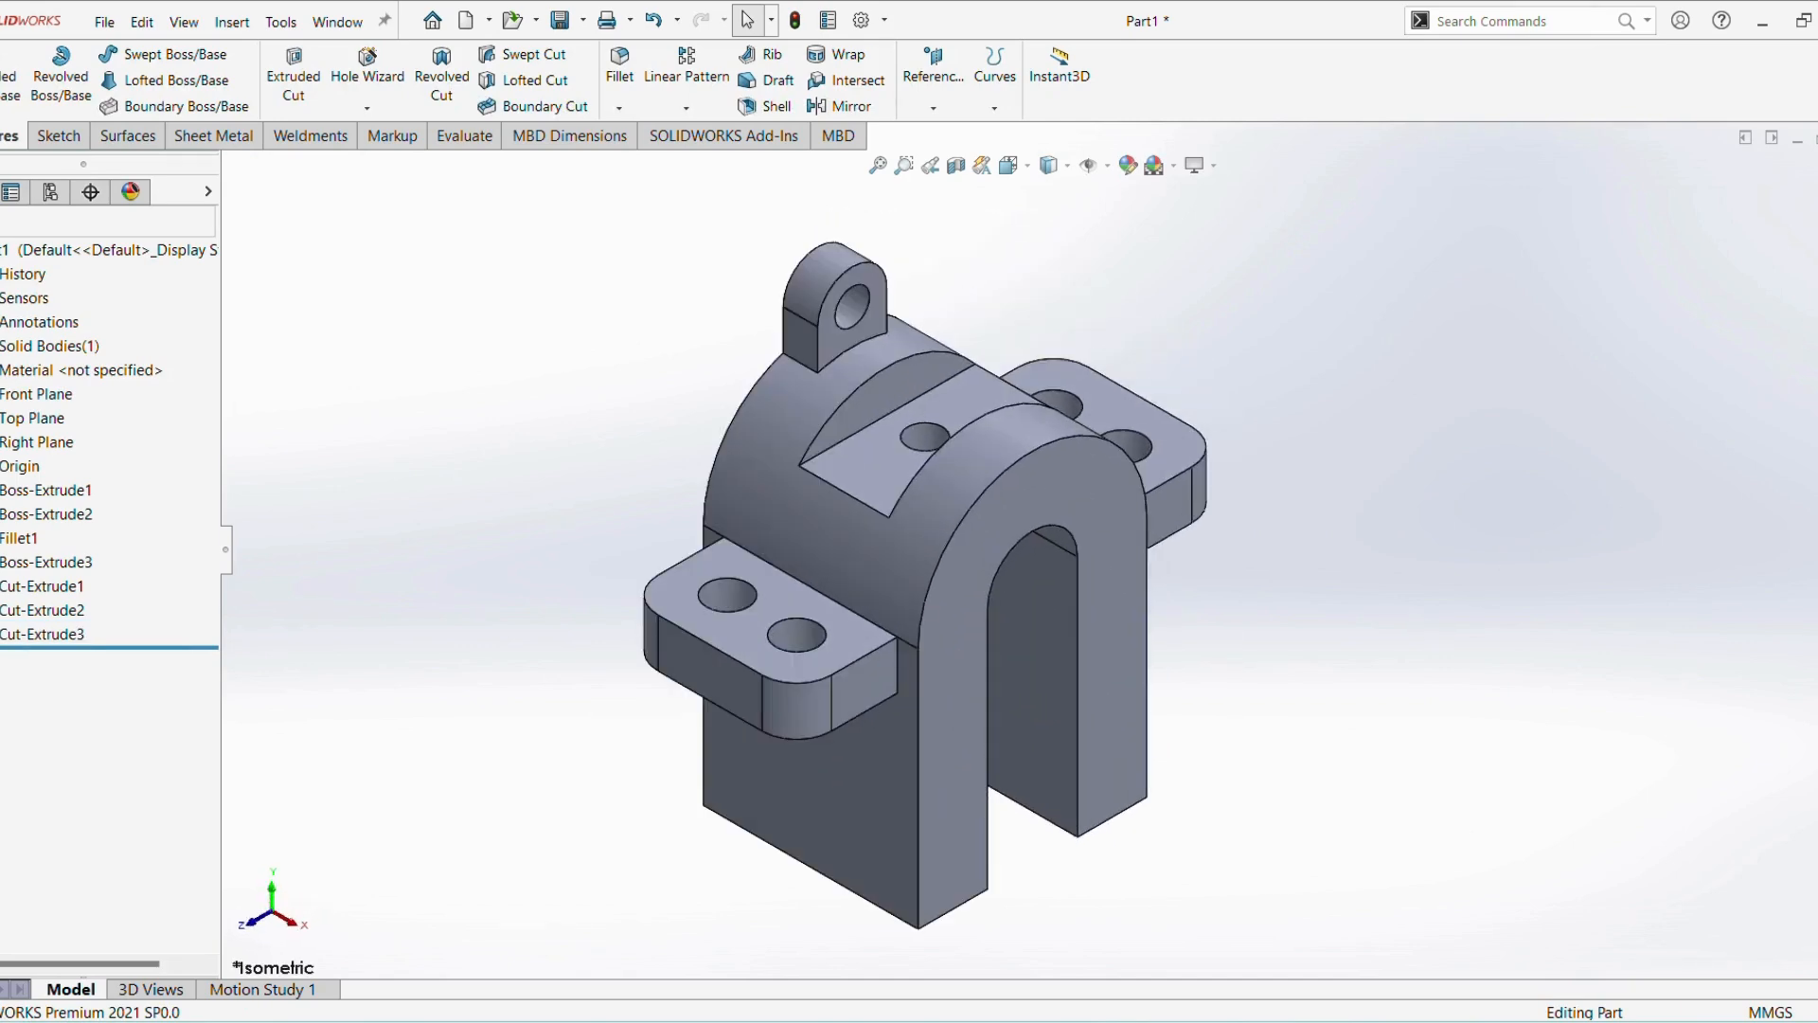
left_click(1817, 347)
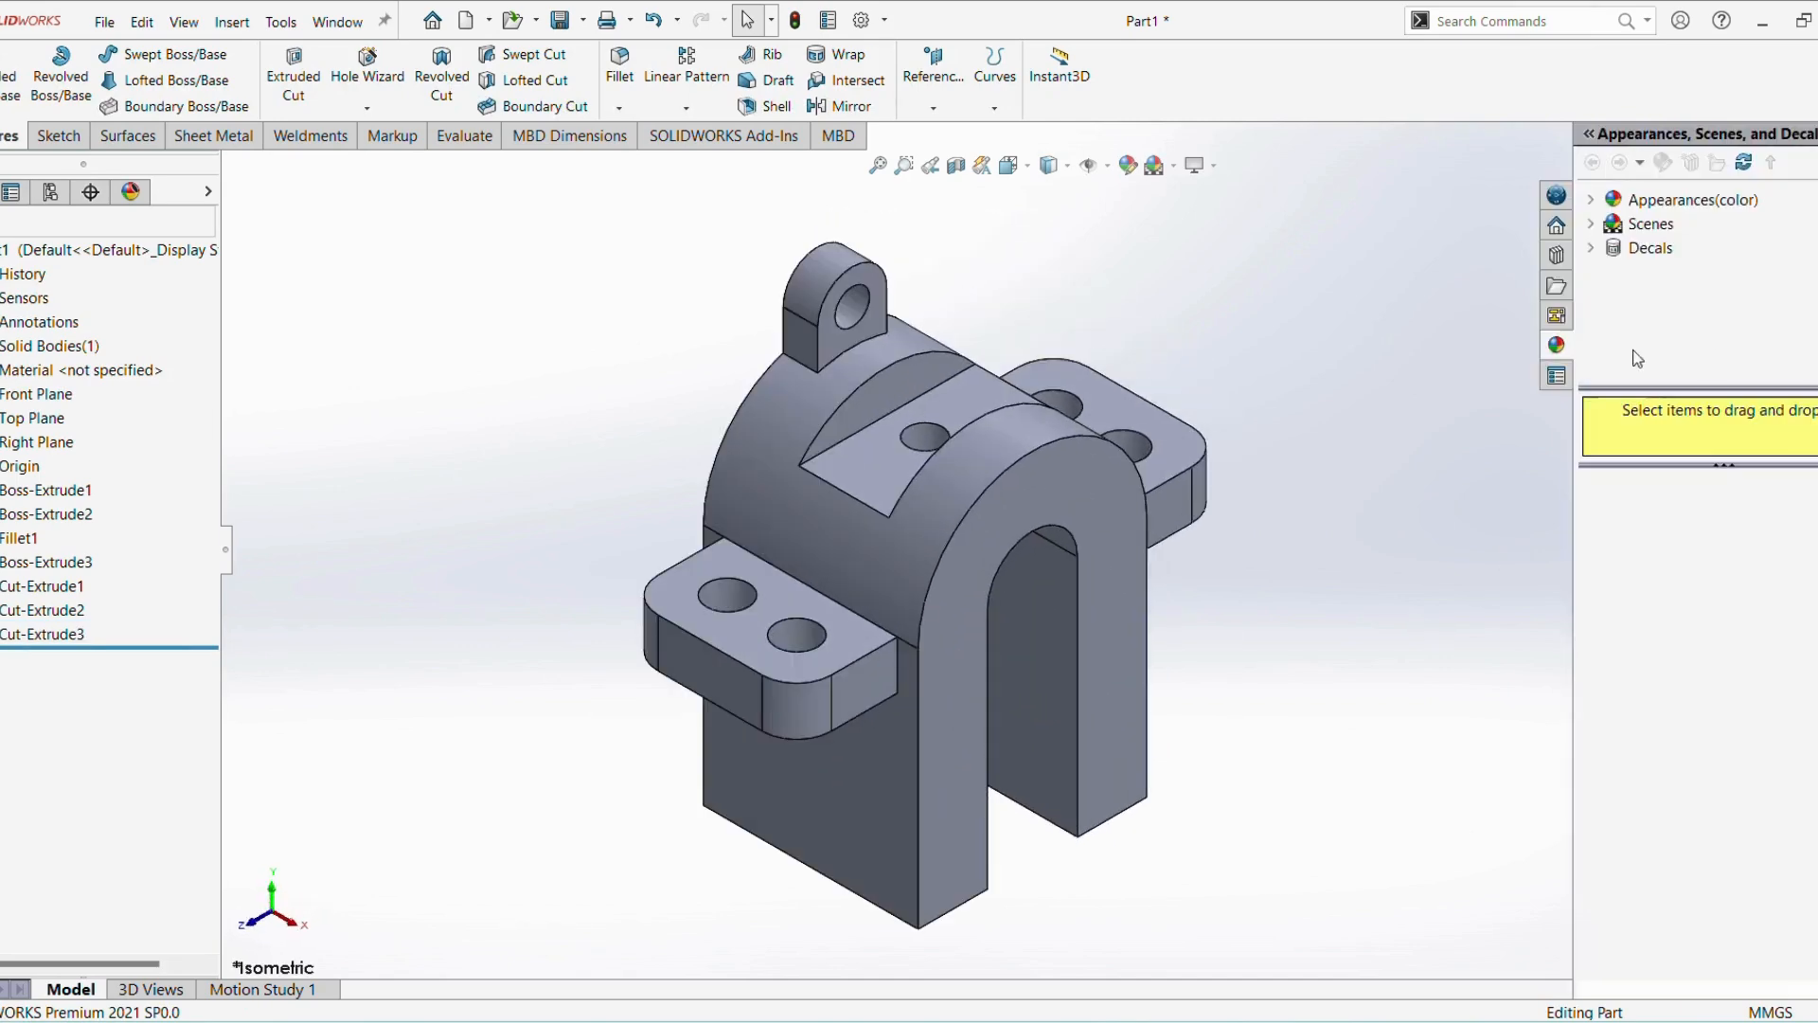
left_click(1600, 200)
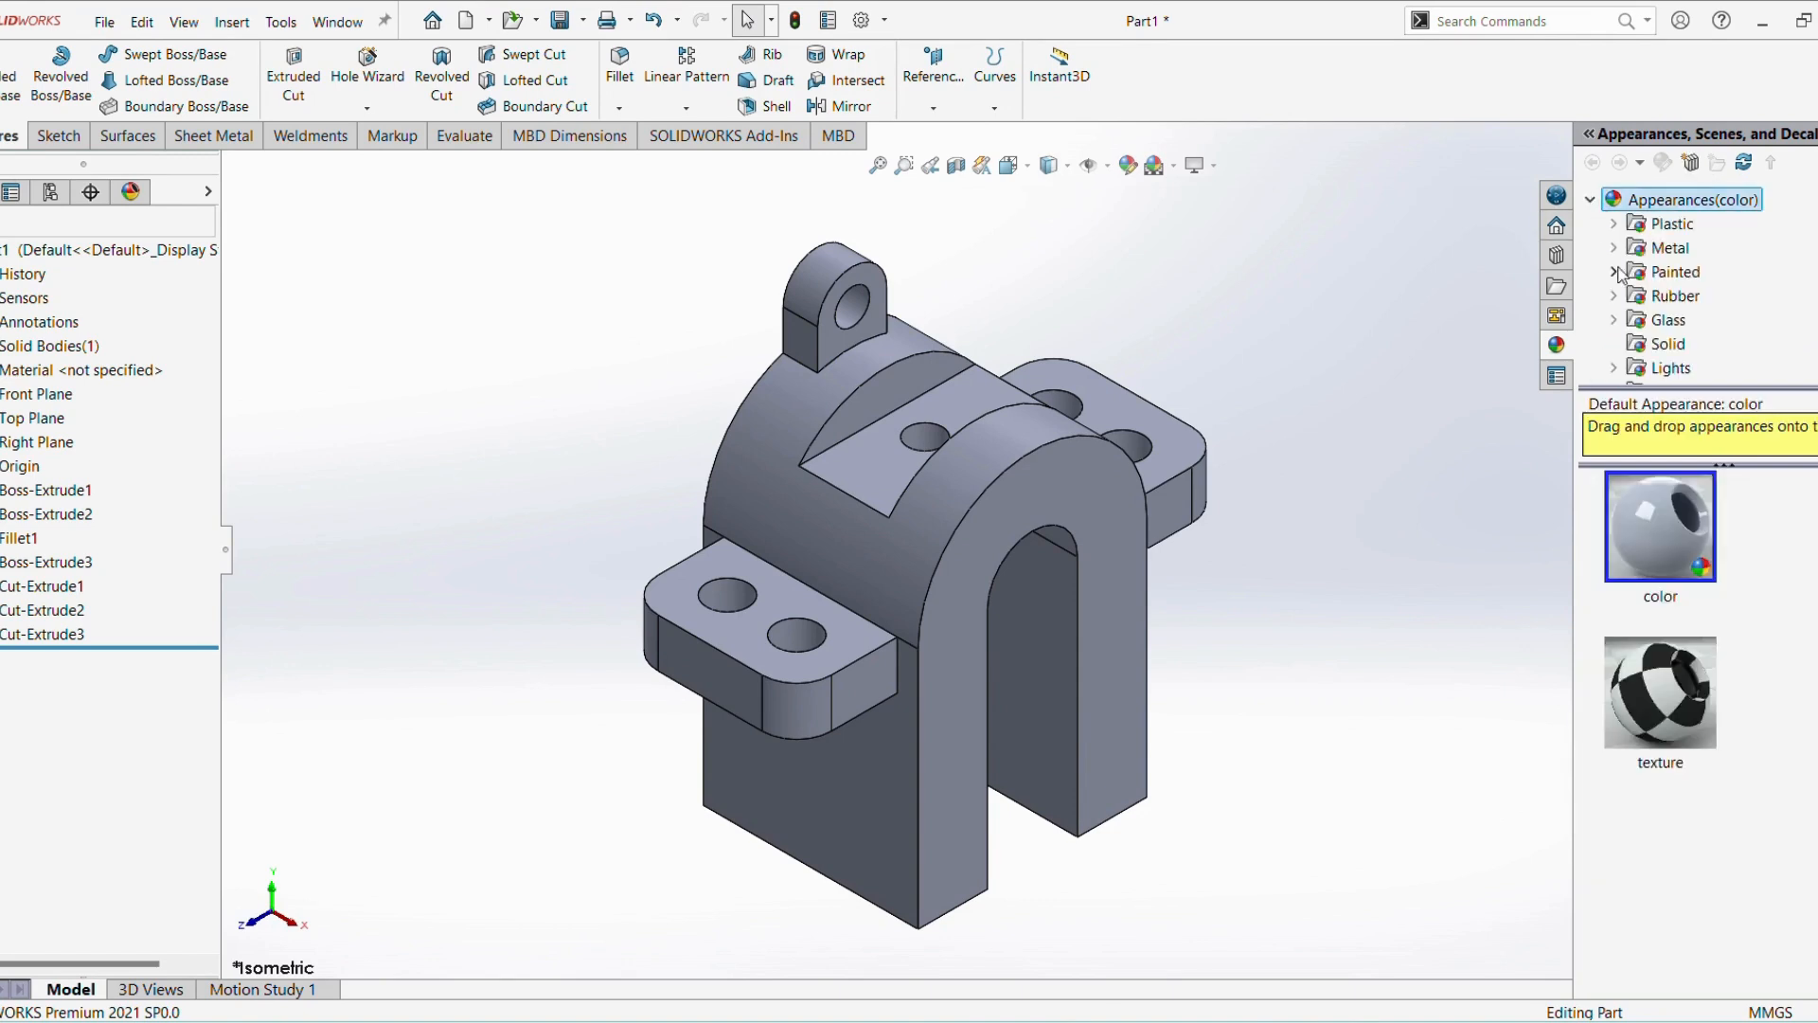
left_click(1615, 248)
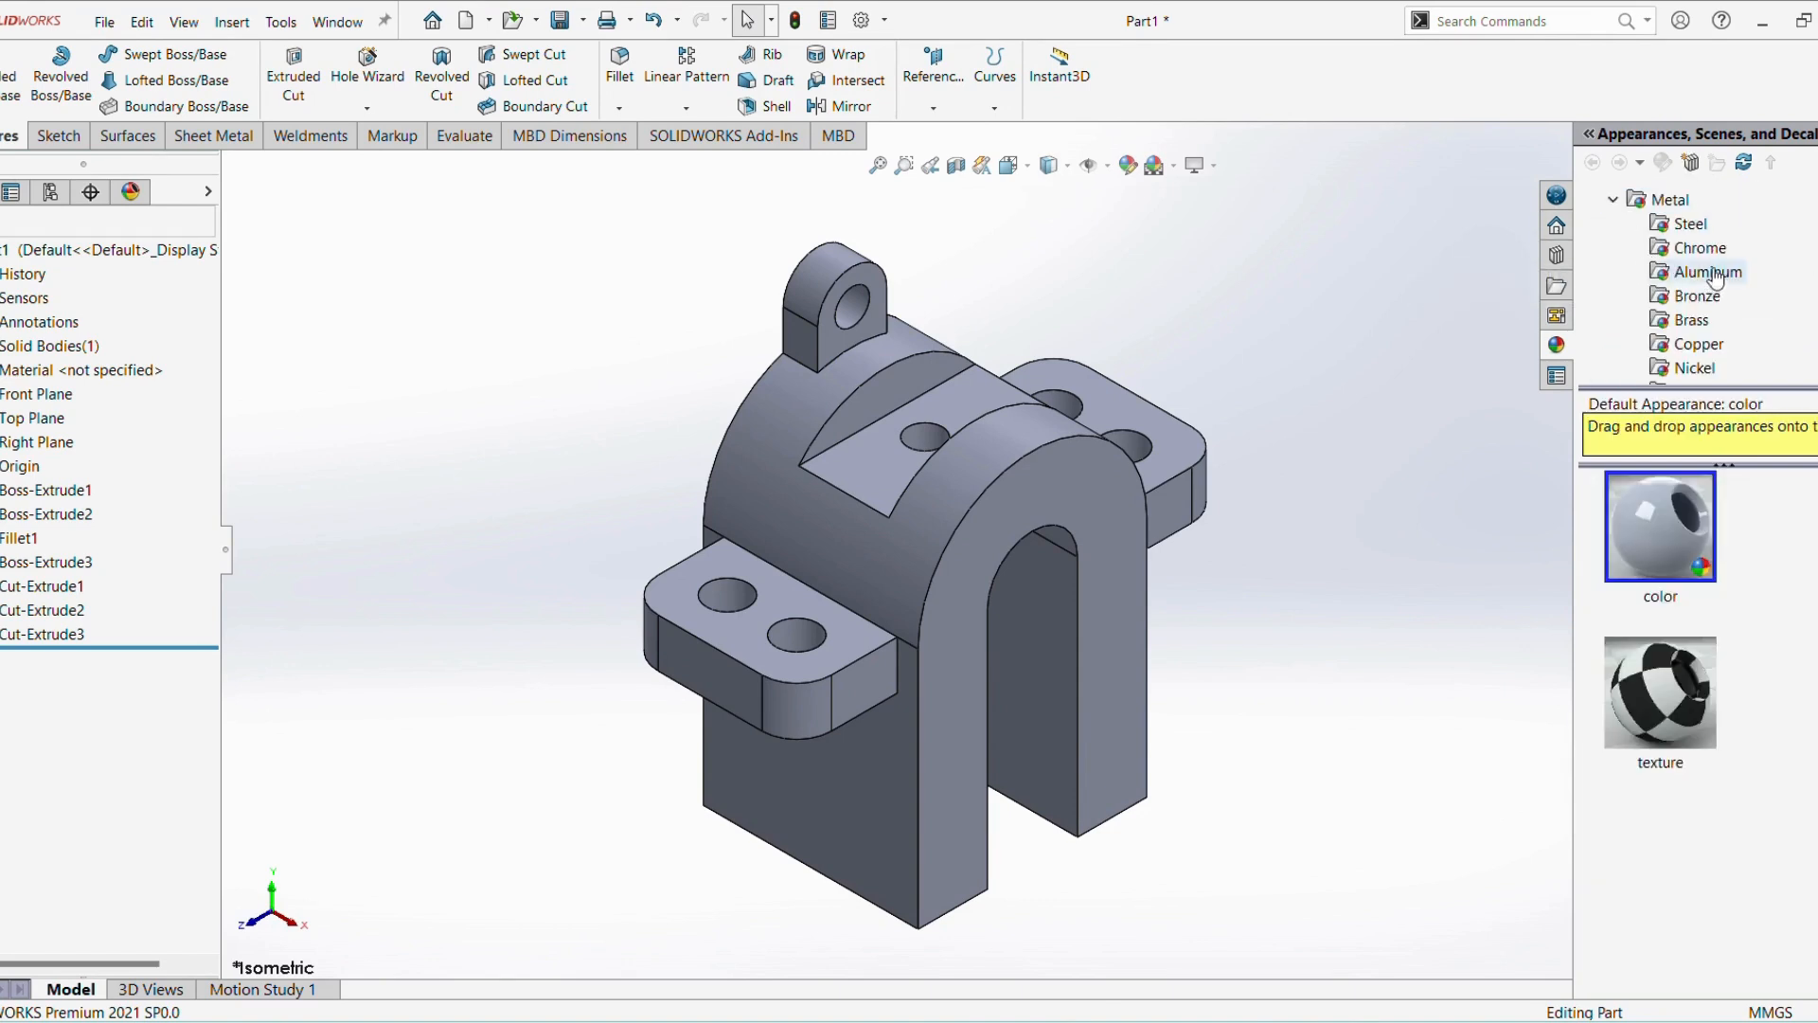
left_click(1705, 272)
double_click(1704, 536)
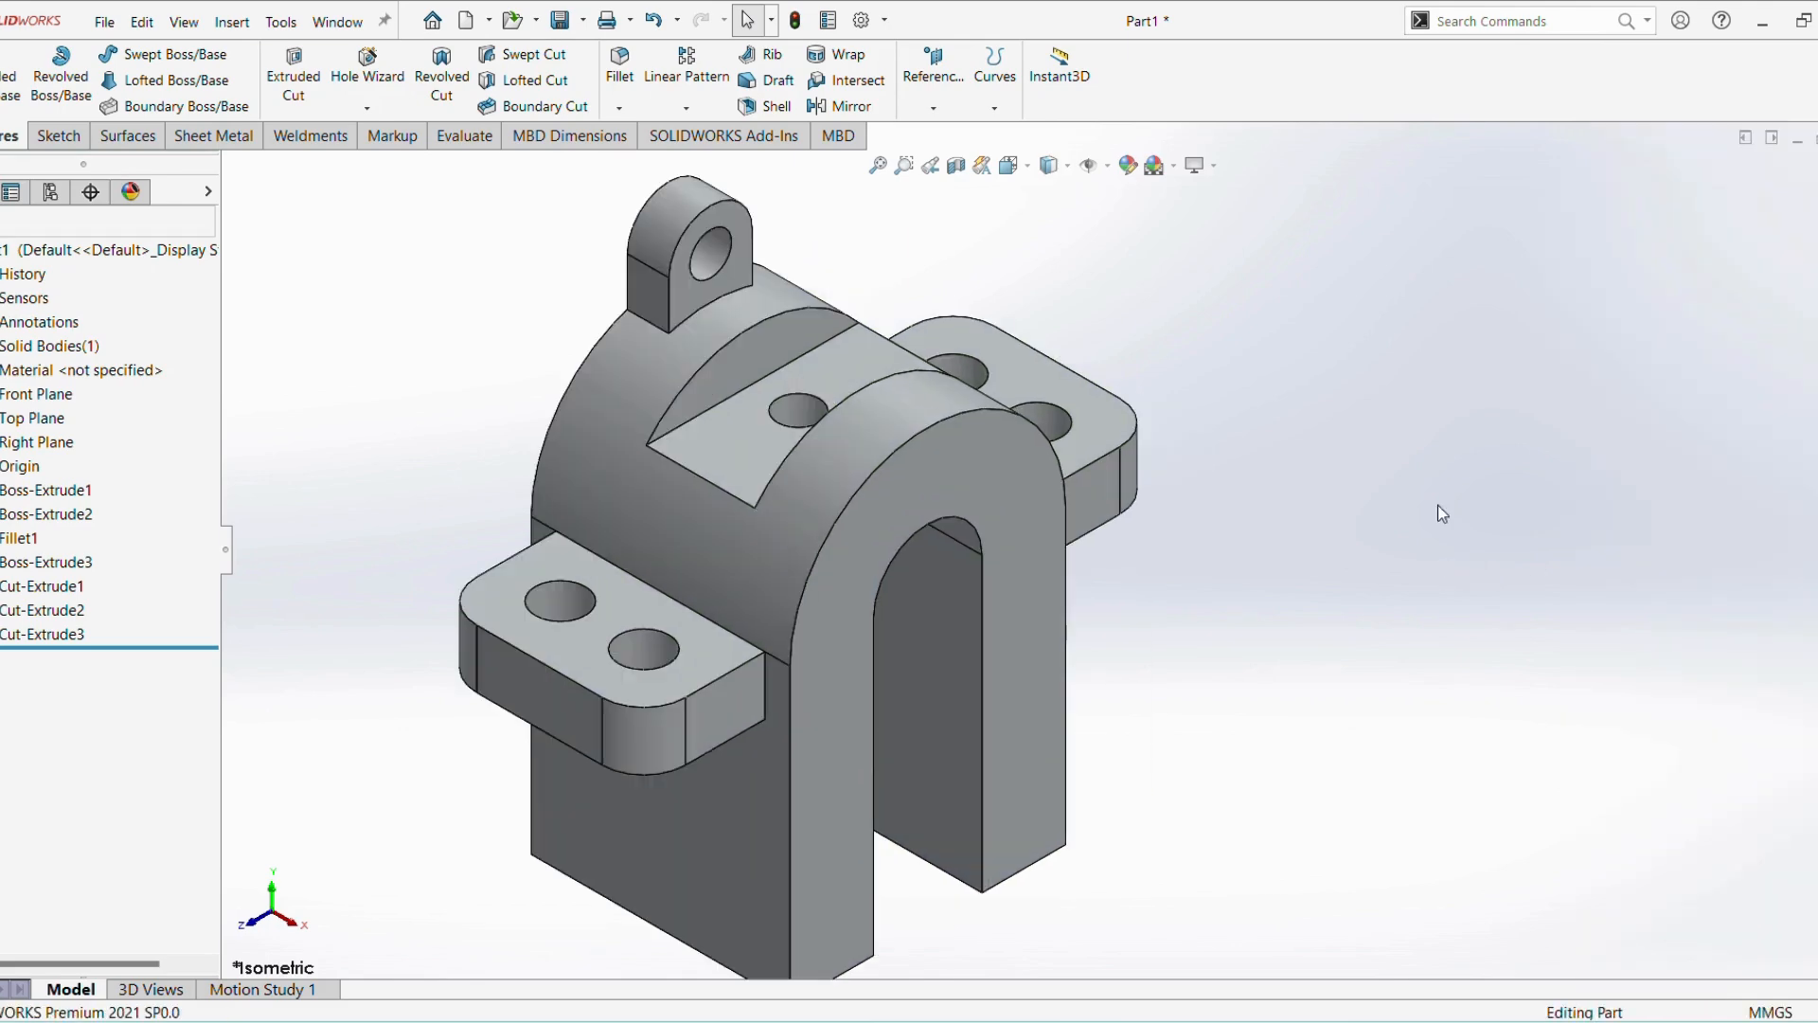
Change the whole part's appearance colour to light cyan
left_click(1129, 166)
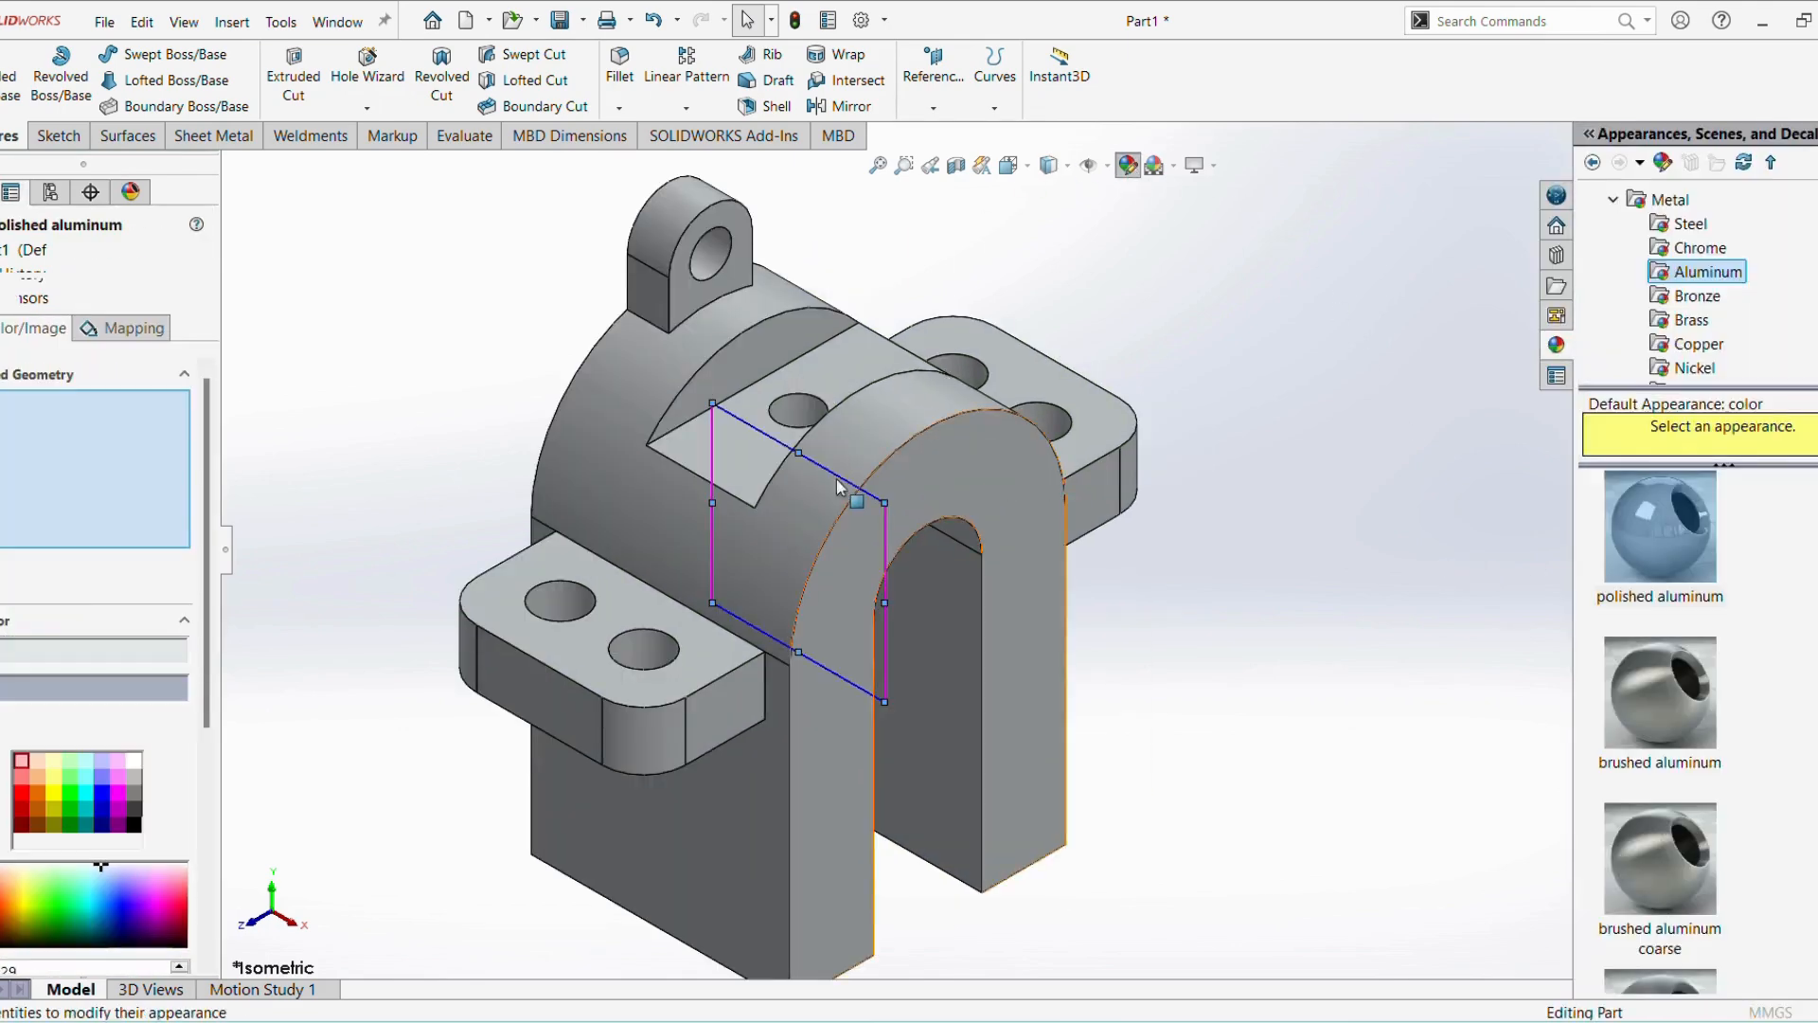
left_click(86, 777)
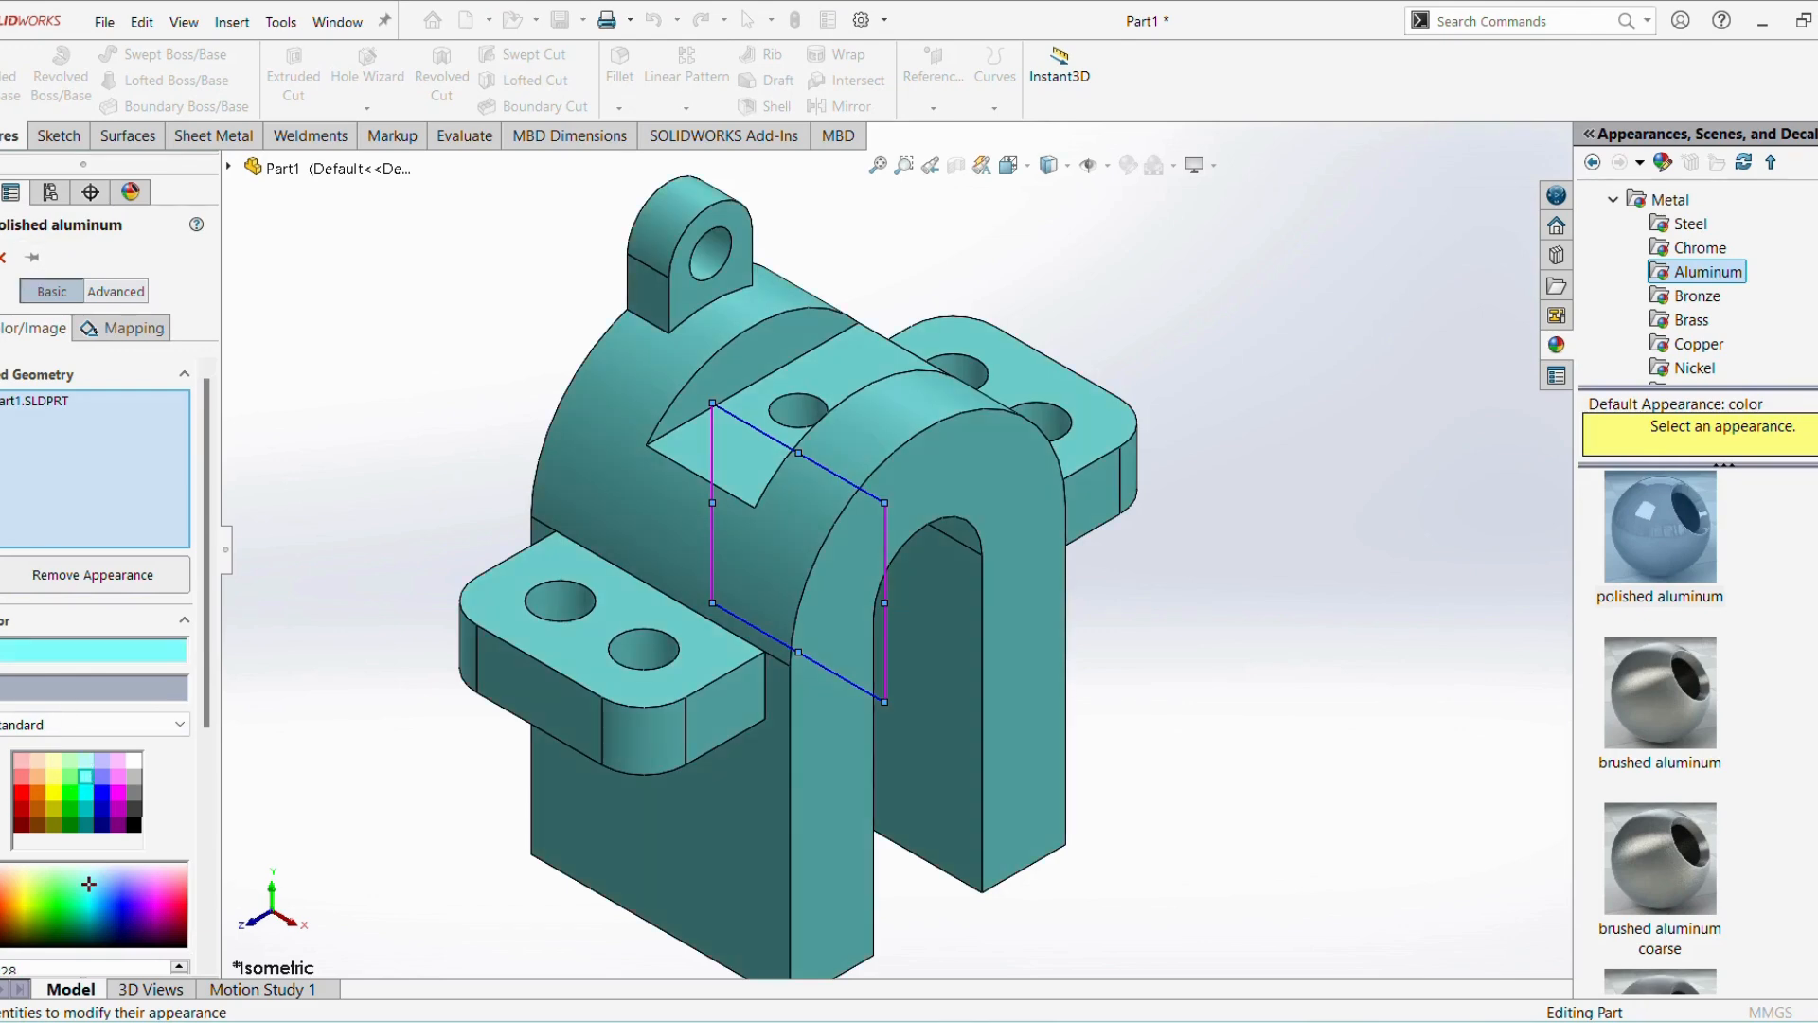
left_click(0, 257)
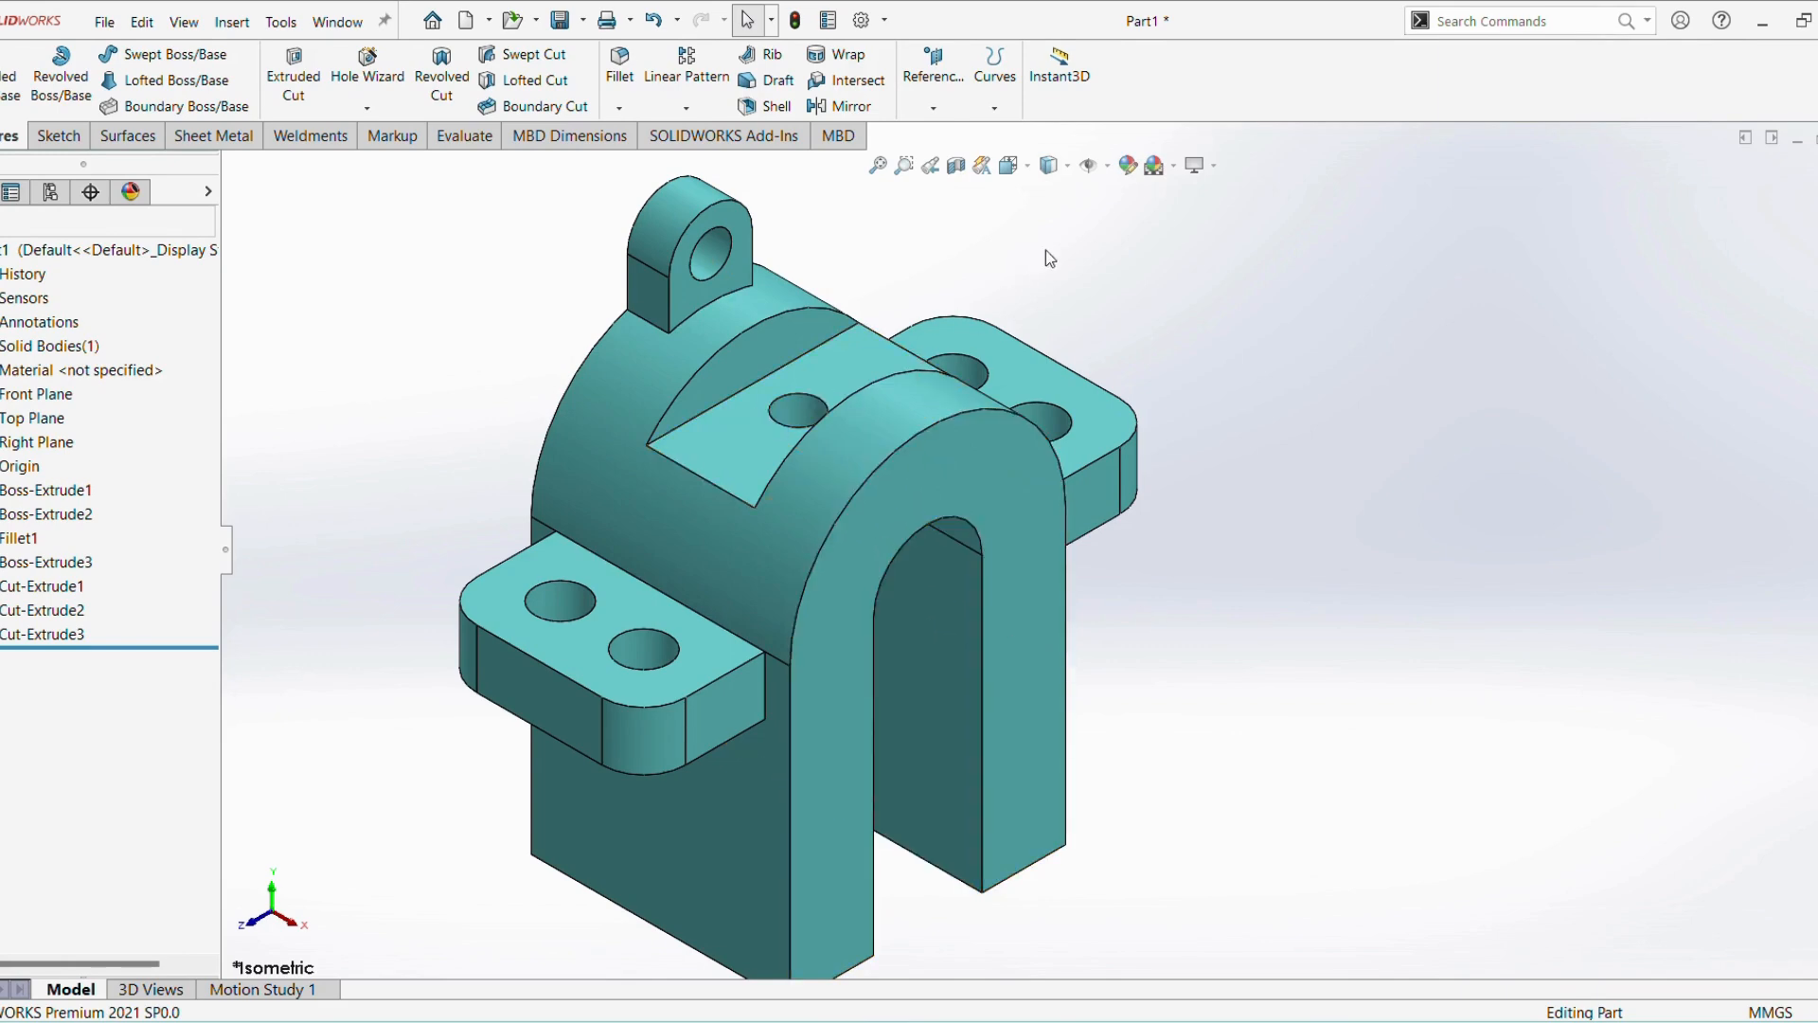
Start another appearance edit, replacing the part selection with all hole faces plus the top recess's floor and lug-side wall
left_click(1128, 165)
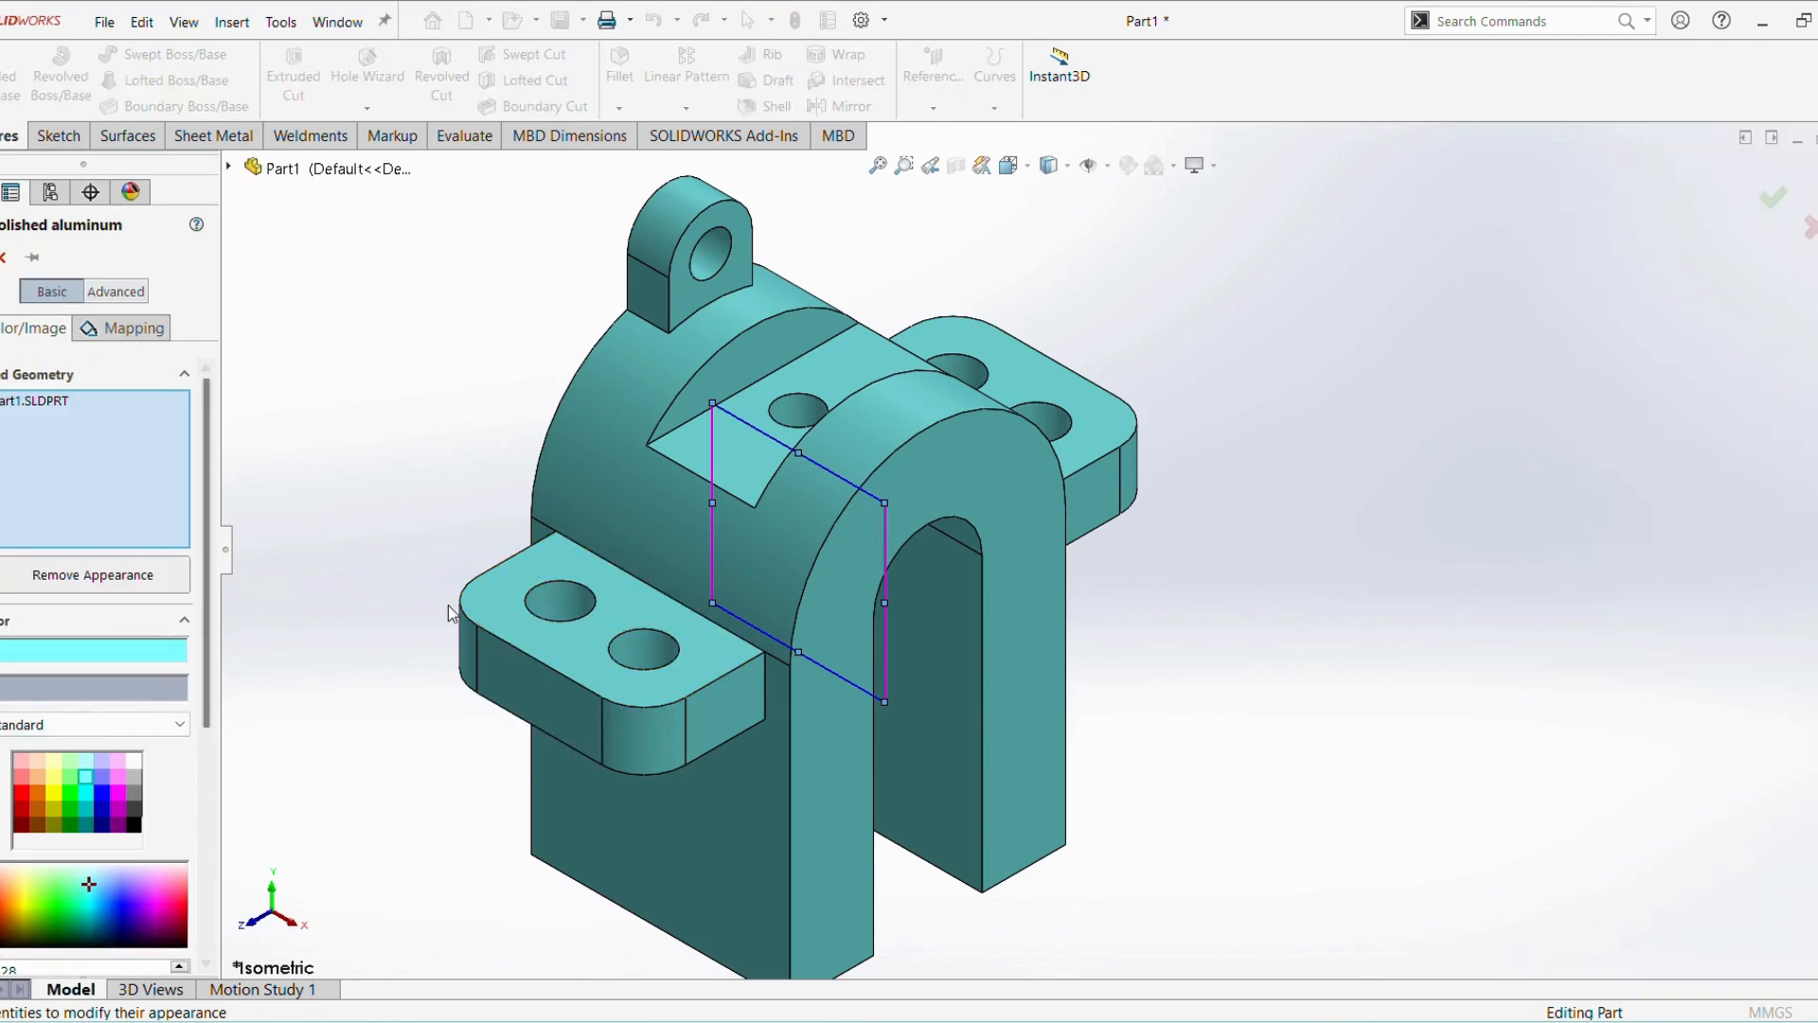
left_click(532, 564)
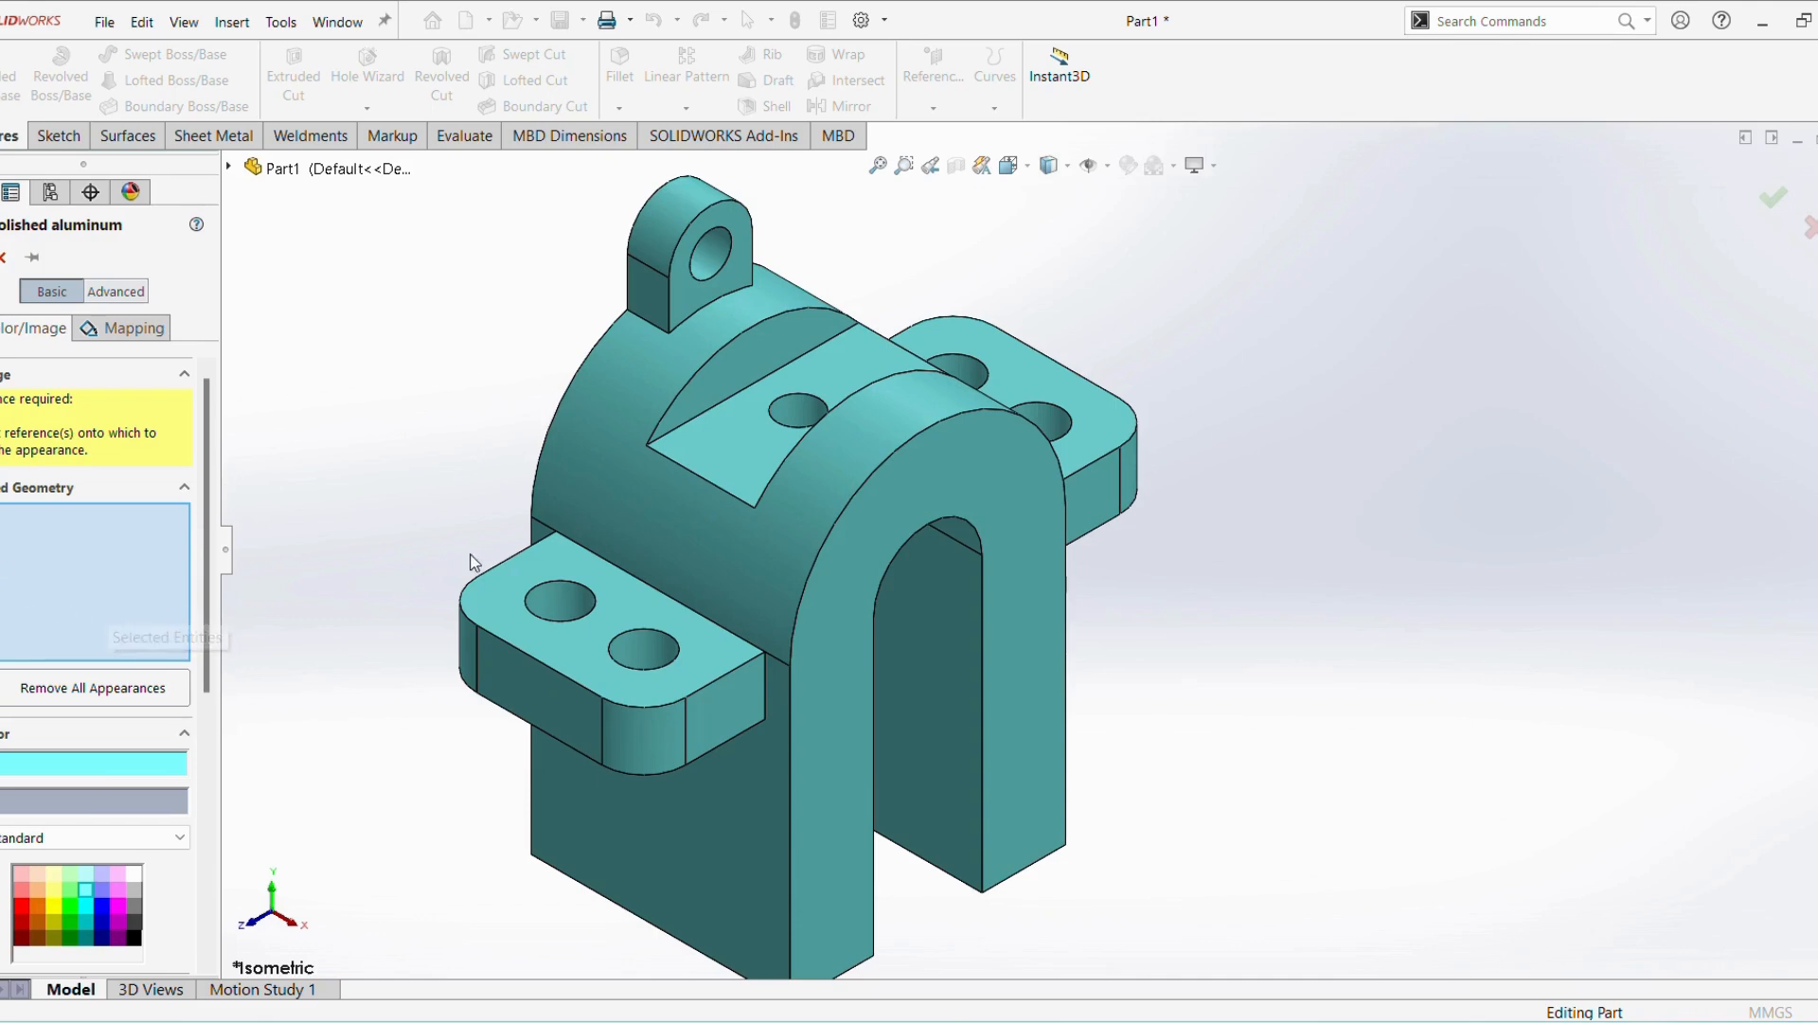
left_click(559, 597)
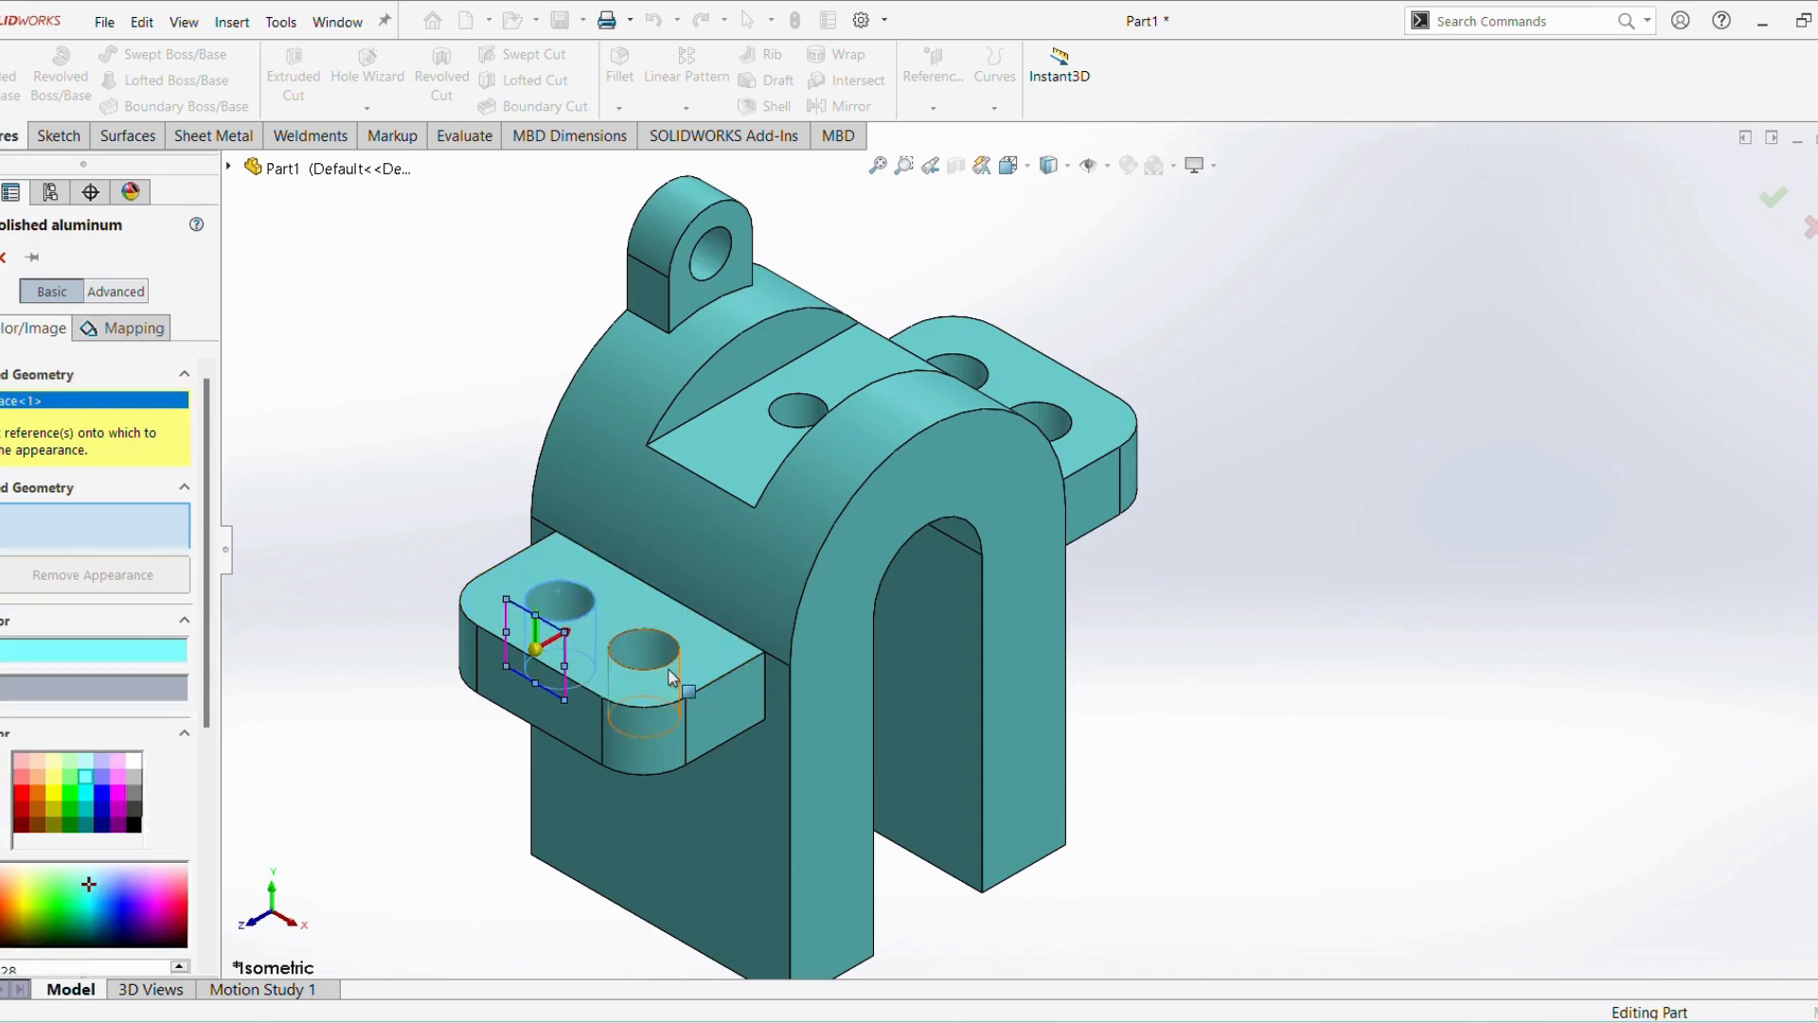
left_click(651, 675)
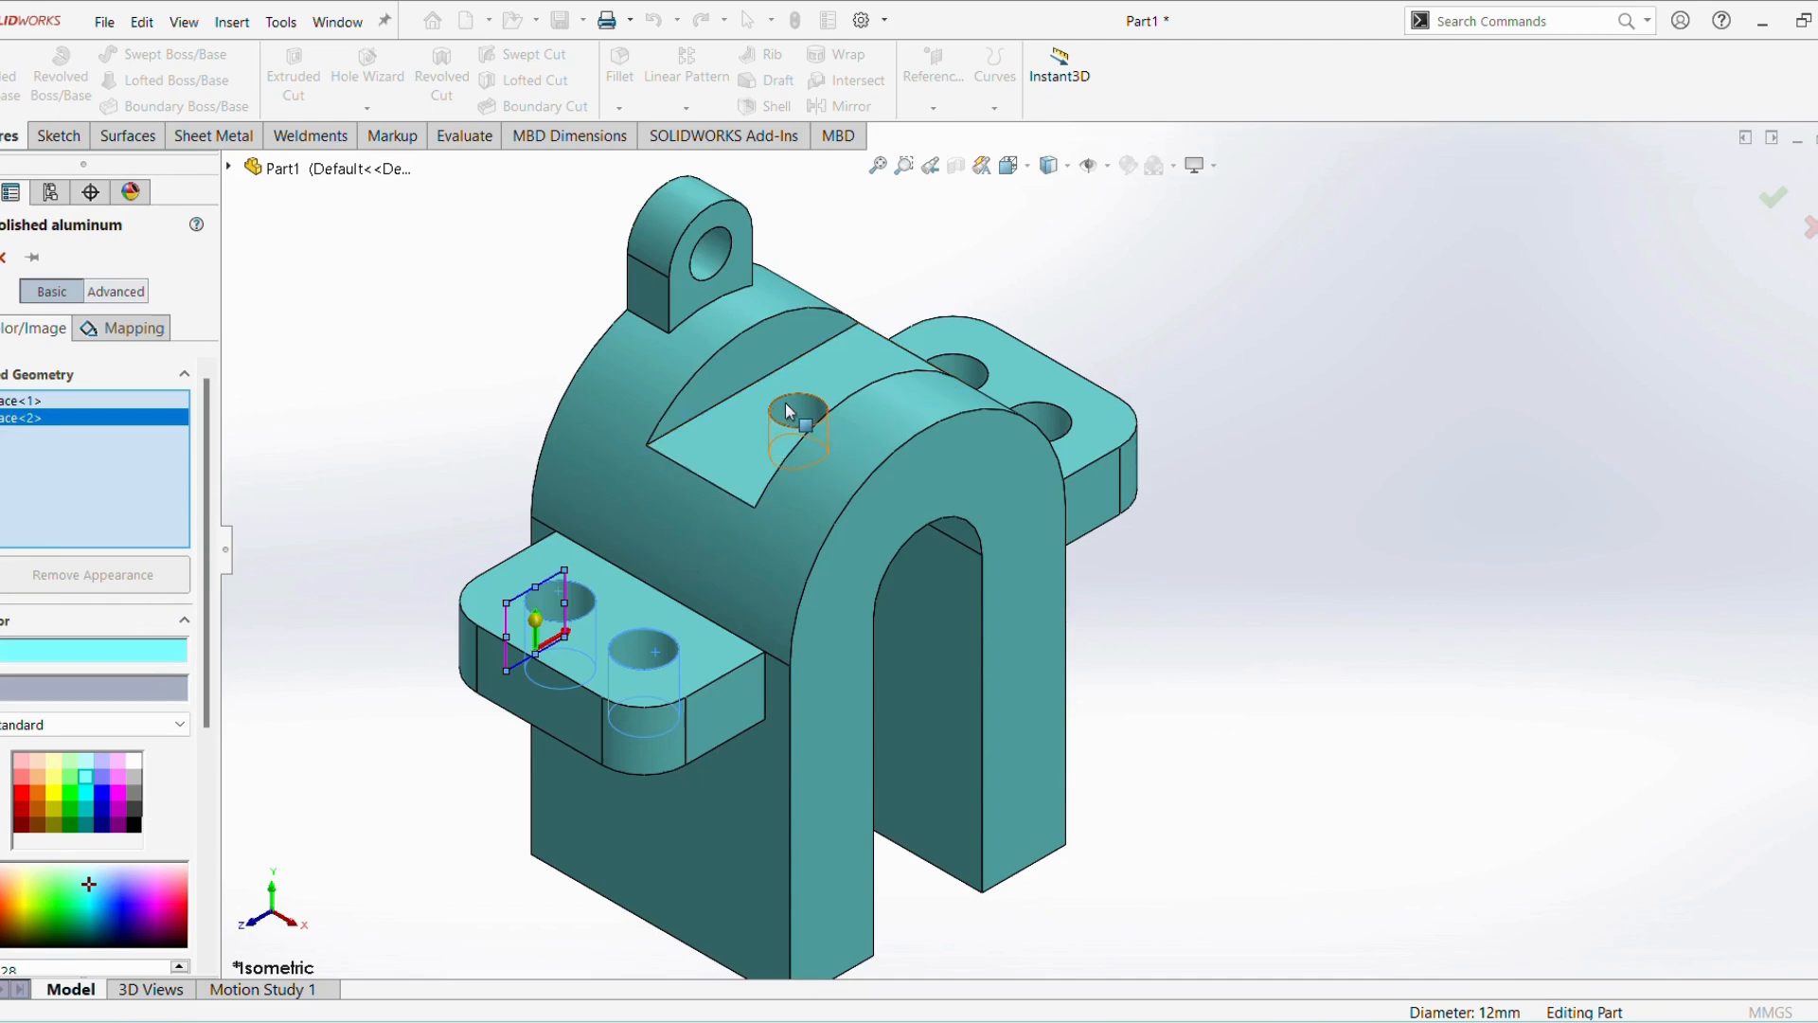
left_click(796, 415)
left_click(740, 435)
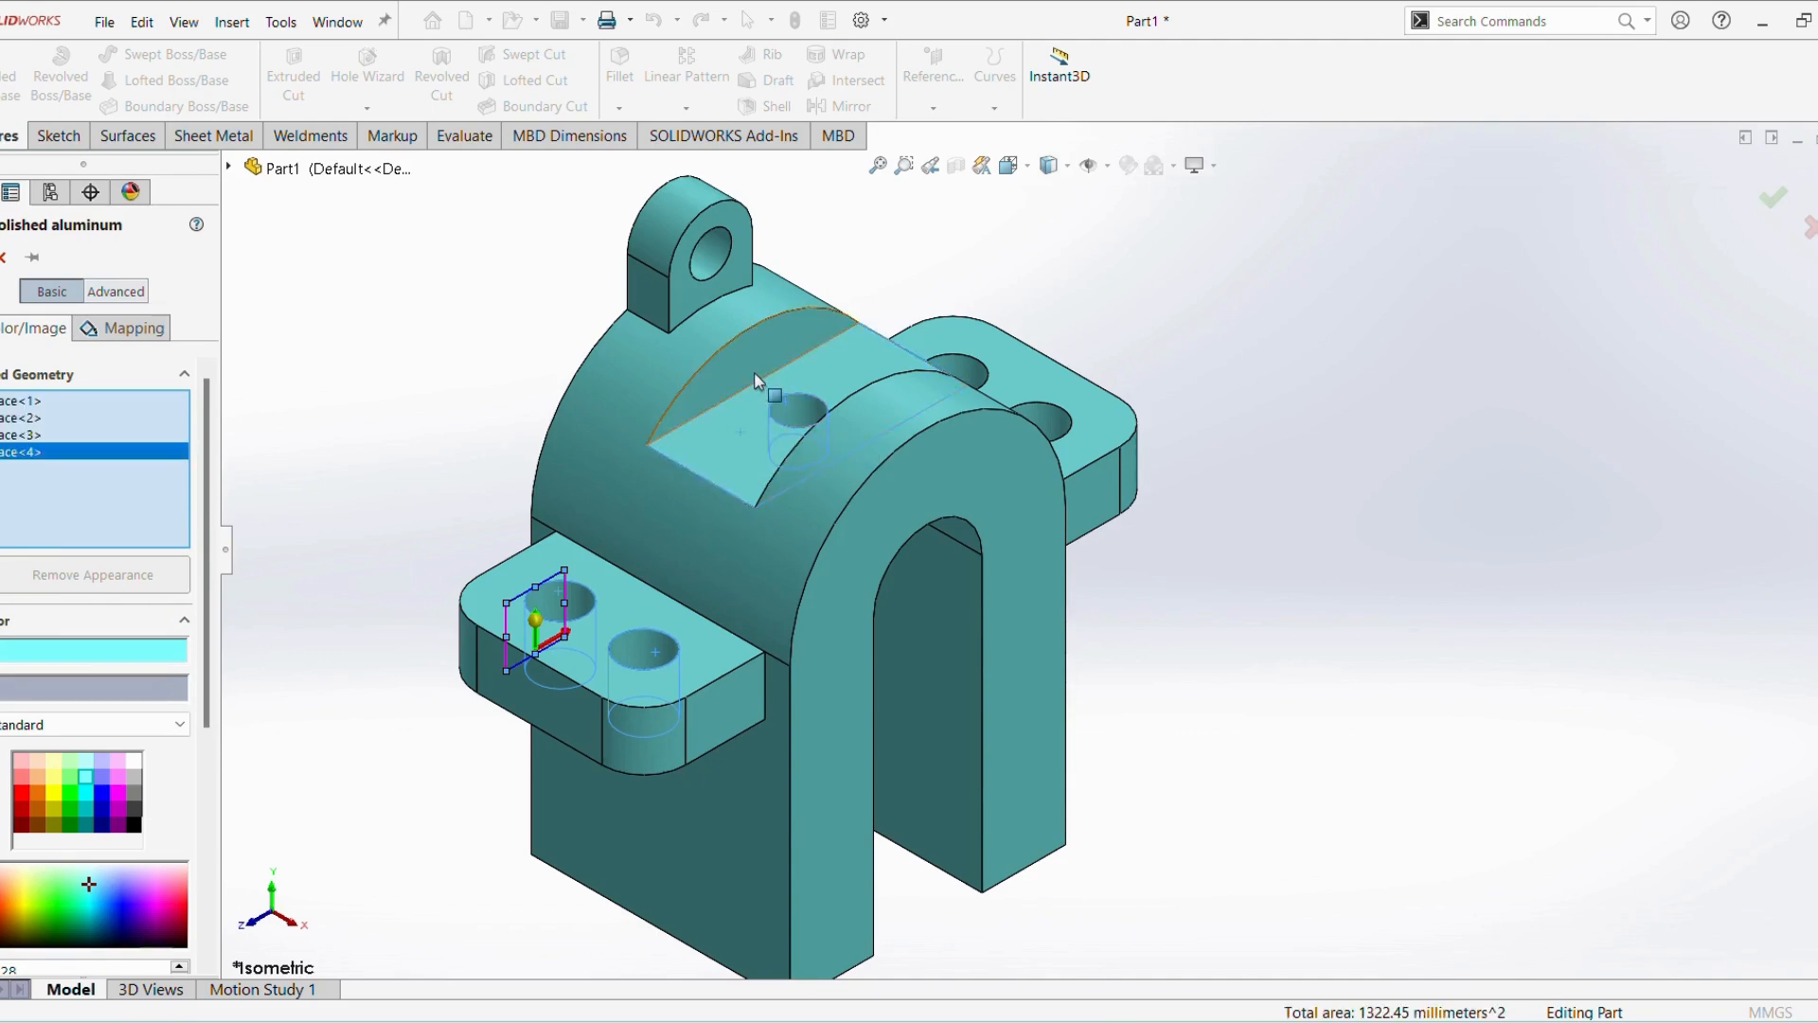
left_click(754, 373)
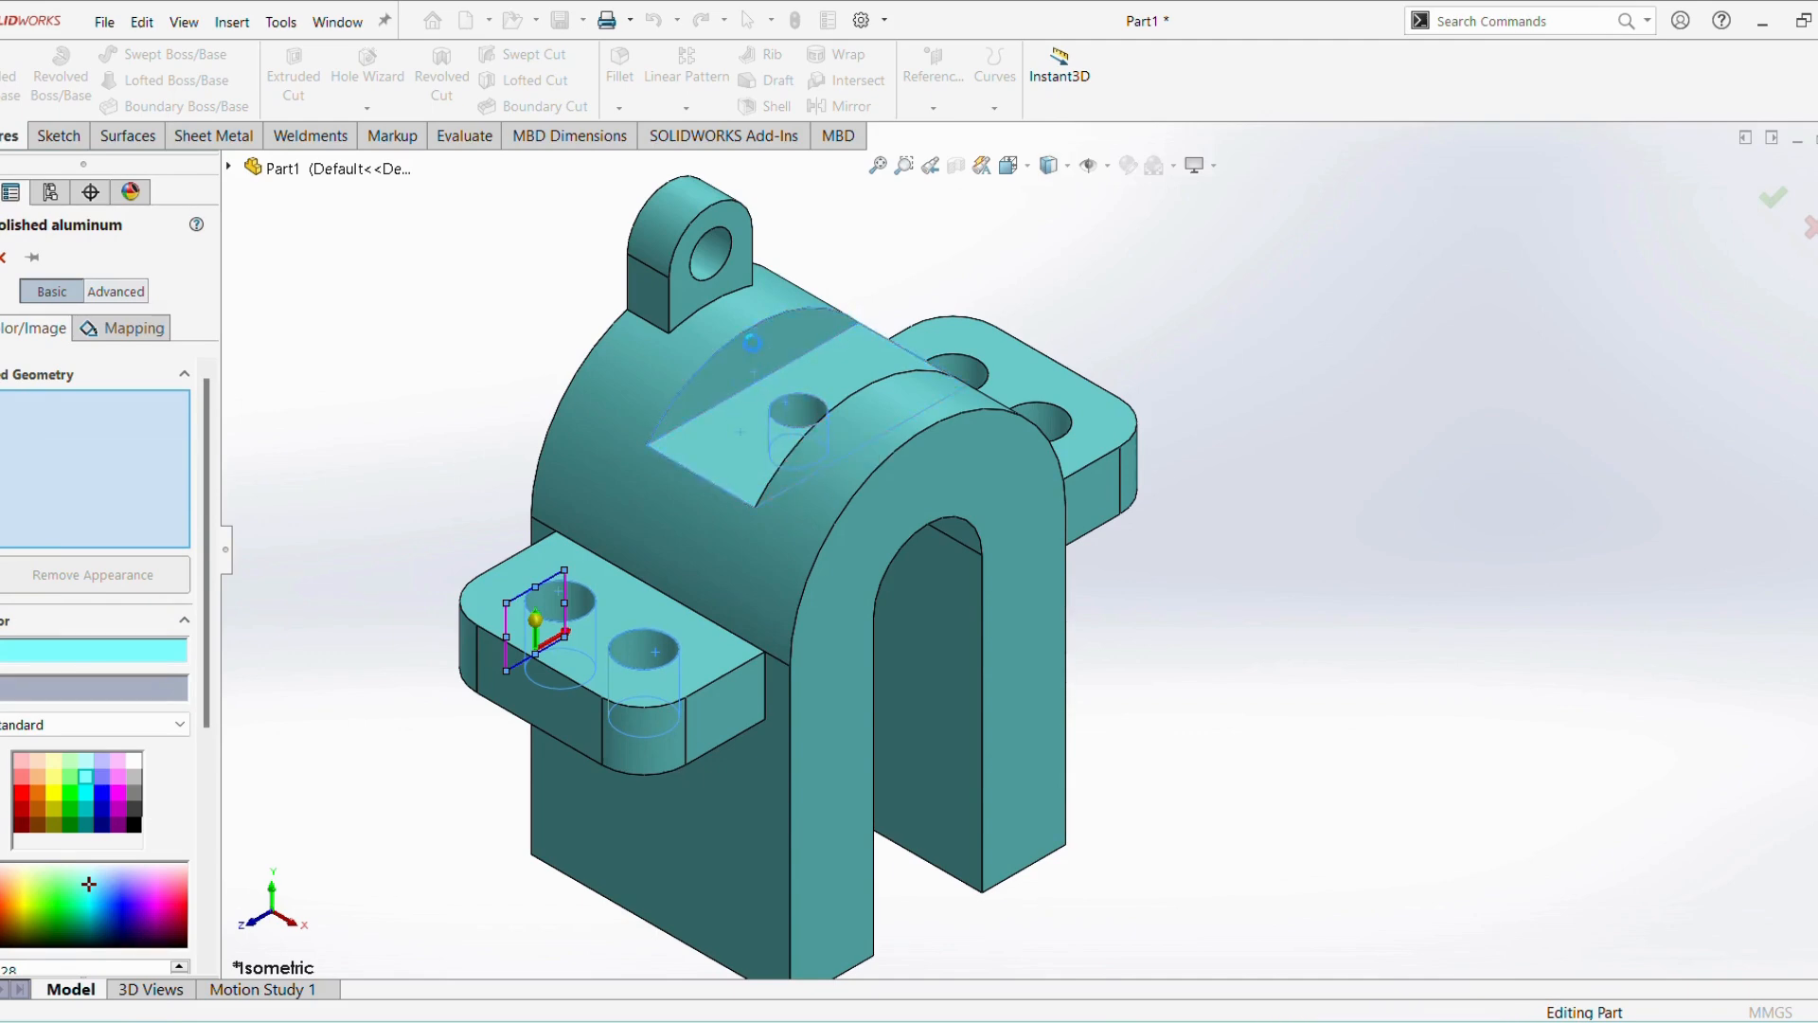
left_click(717, 253)
left_click(963, 365)
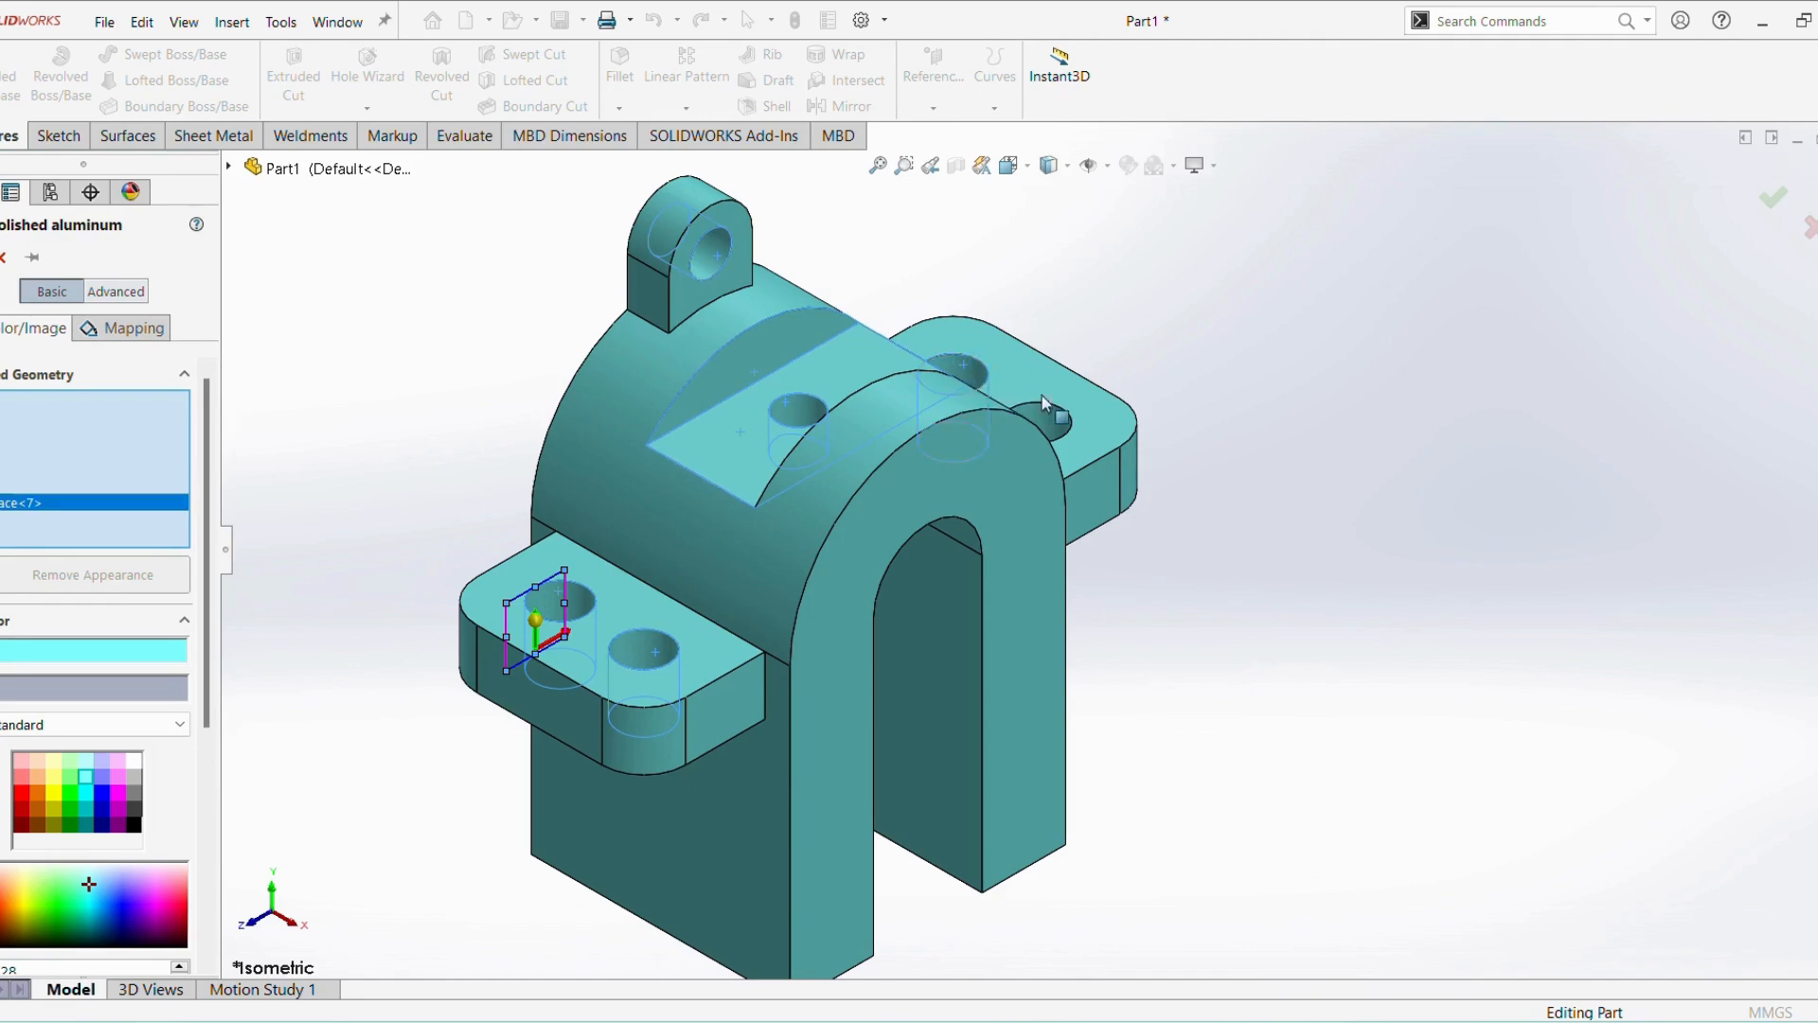
left_click(1042, 417)
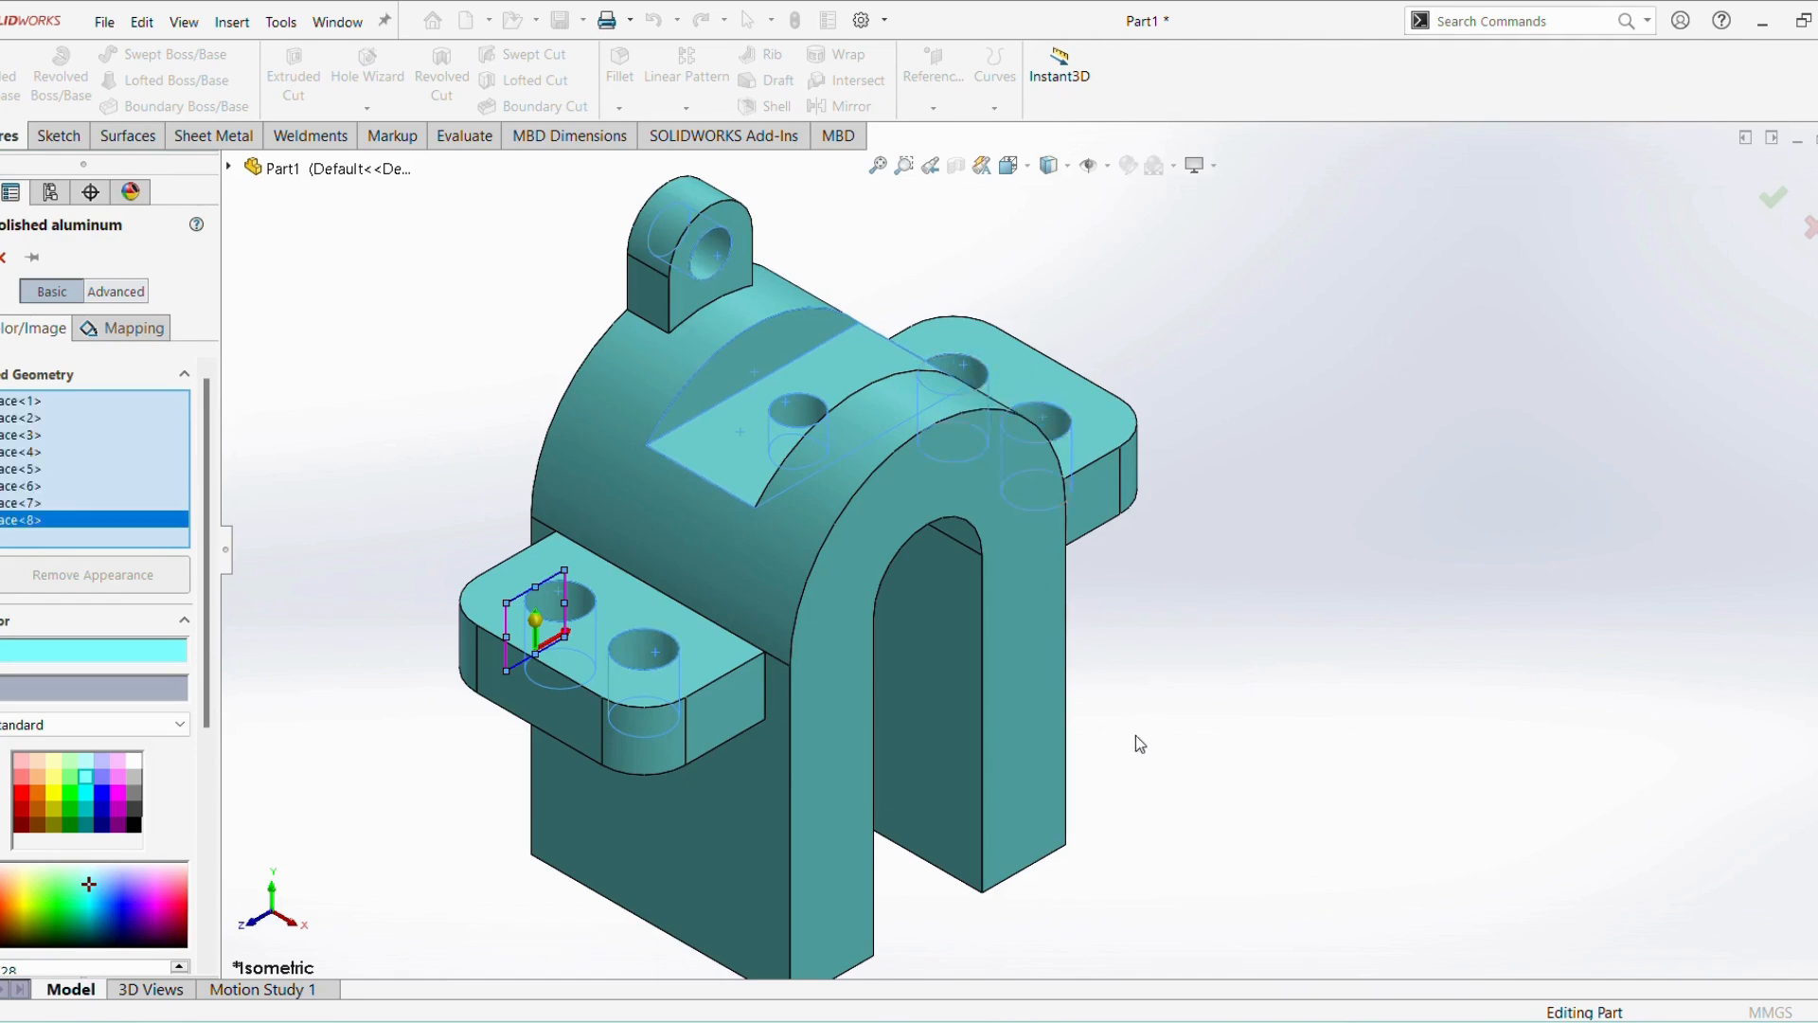
Add the recess's remaining side wall and the inner faces of the arch opening to the appearance selection
middle_click_drag(1135, 735, 1201, 493)
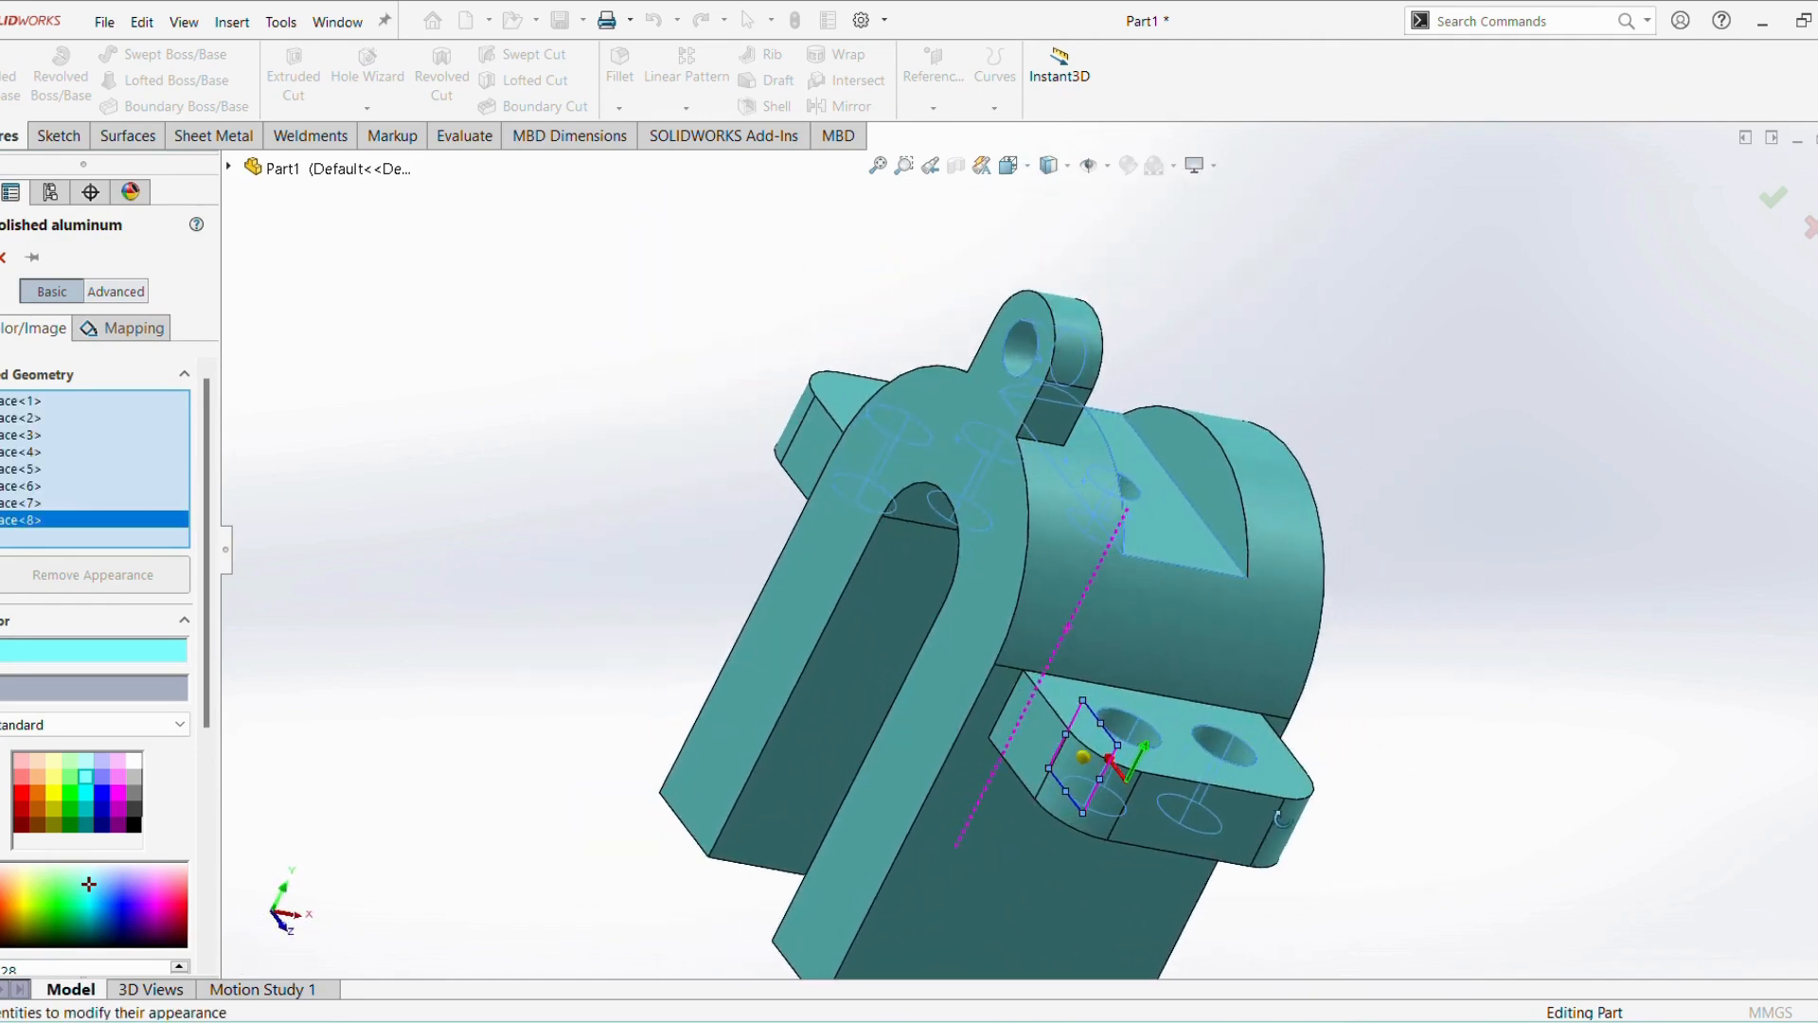
left_click(1202, 468)
middle_click_drag(1401, 703, 1245, 629)
scroll(1246, 639, "up", 3)
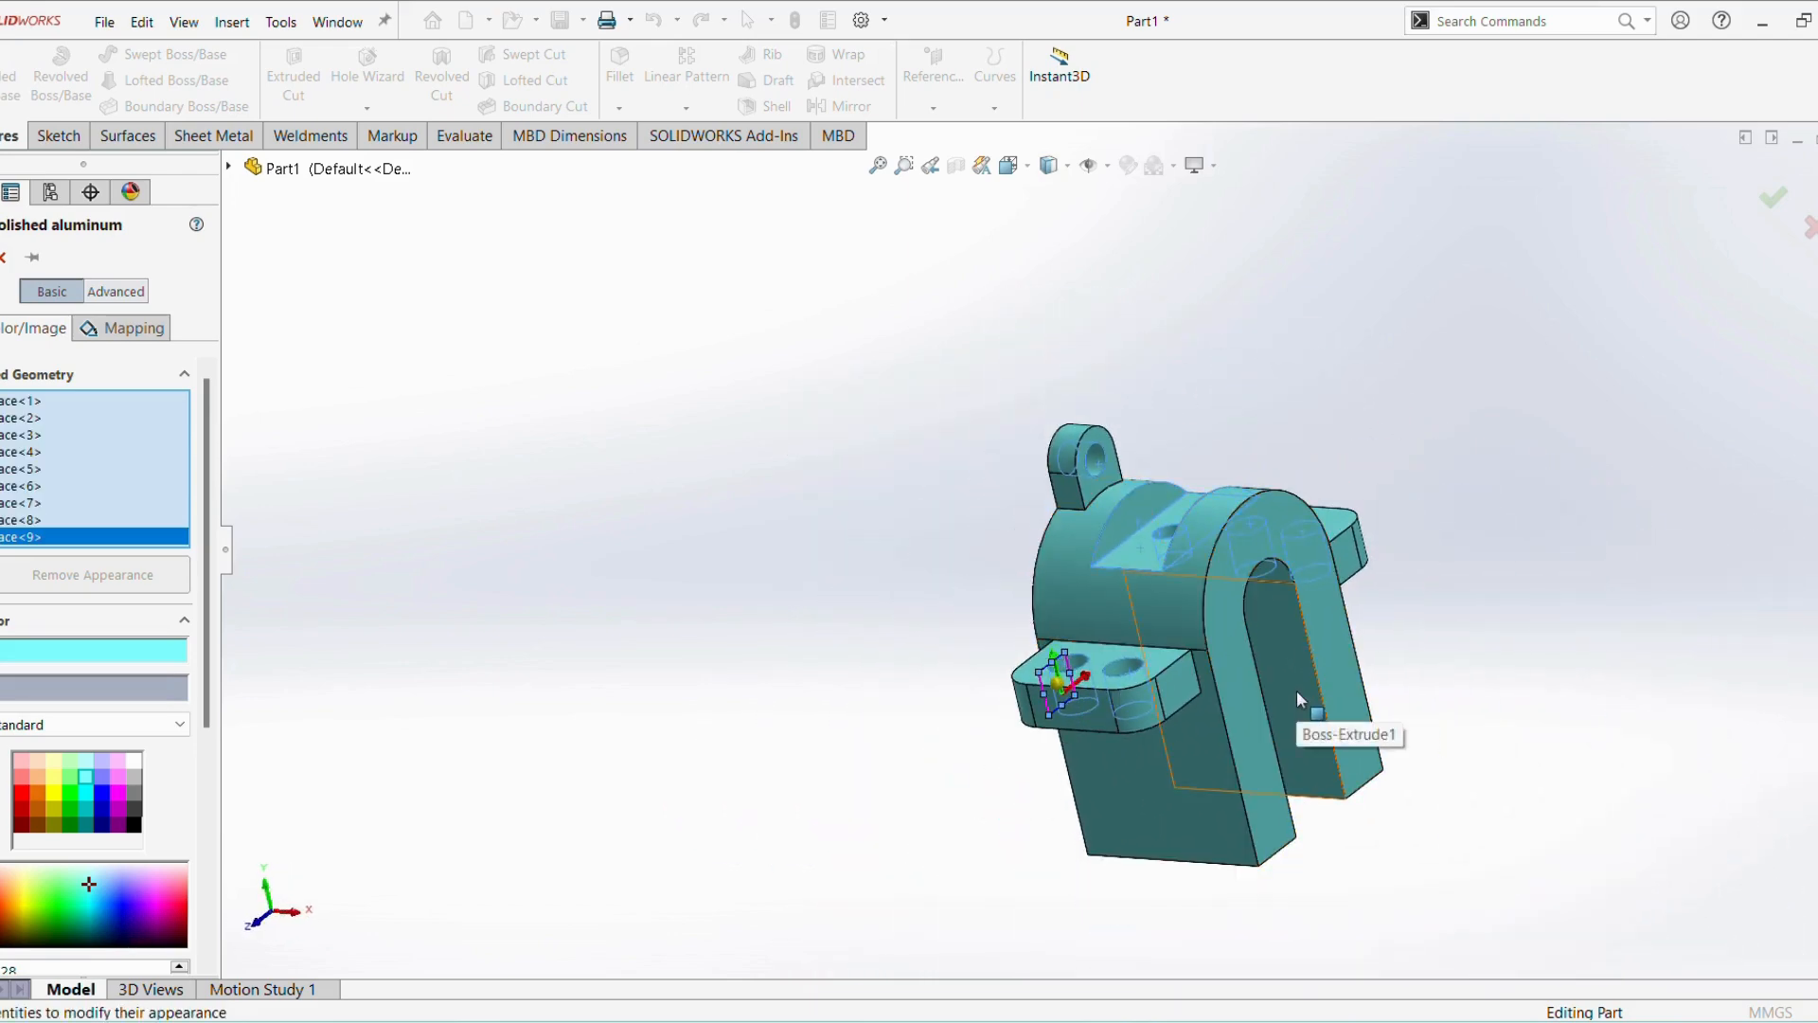
left_click(1297, 690)
middle_click_drag(1411, 812, 1411, 857)
left_click(1159, 585)
left_click(1152, 582)
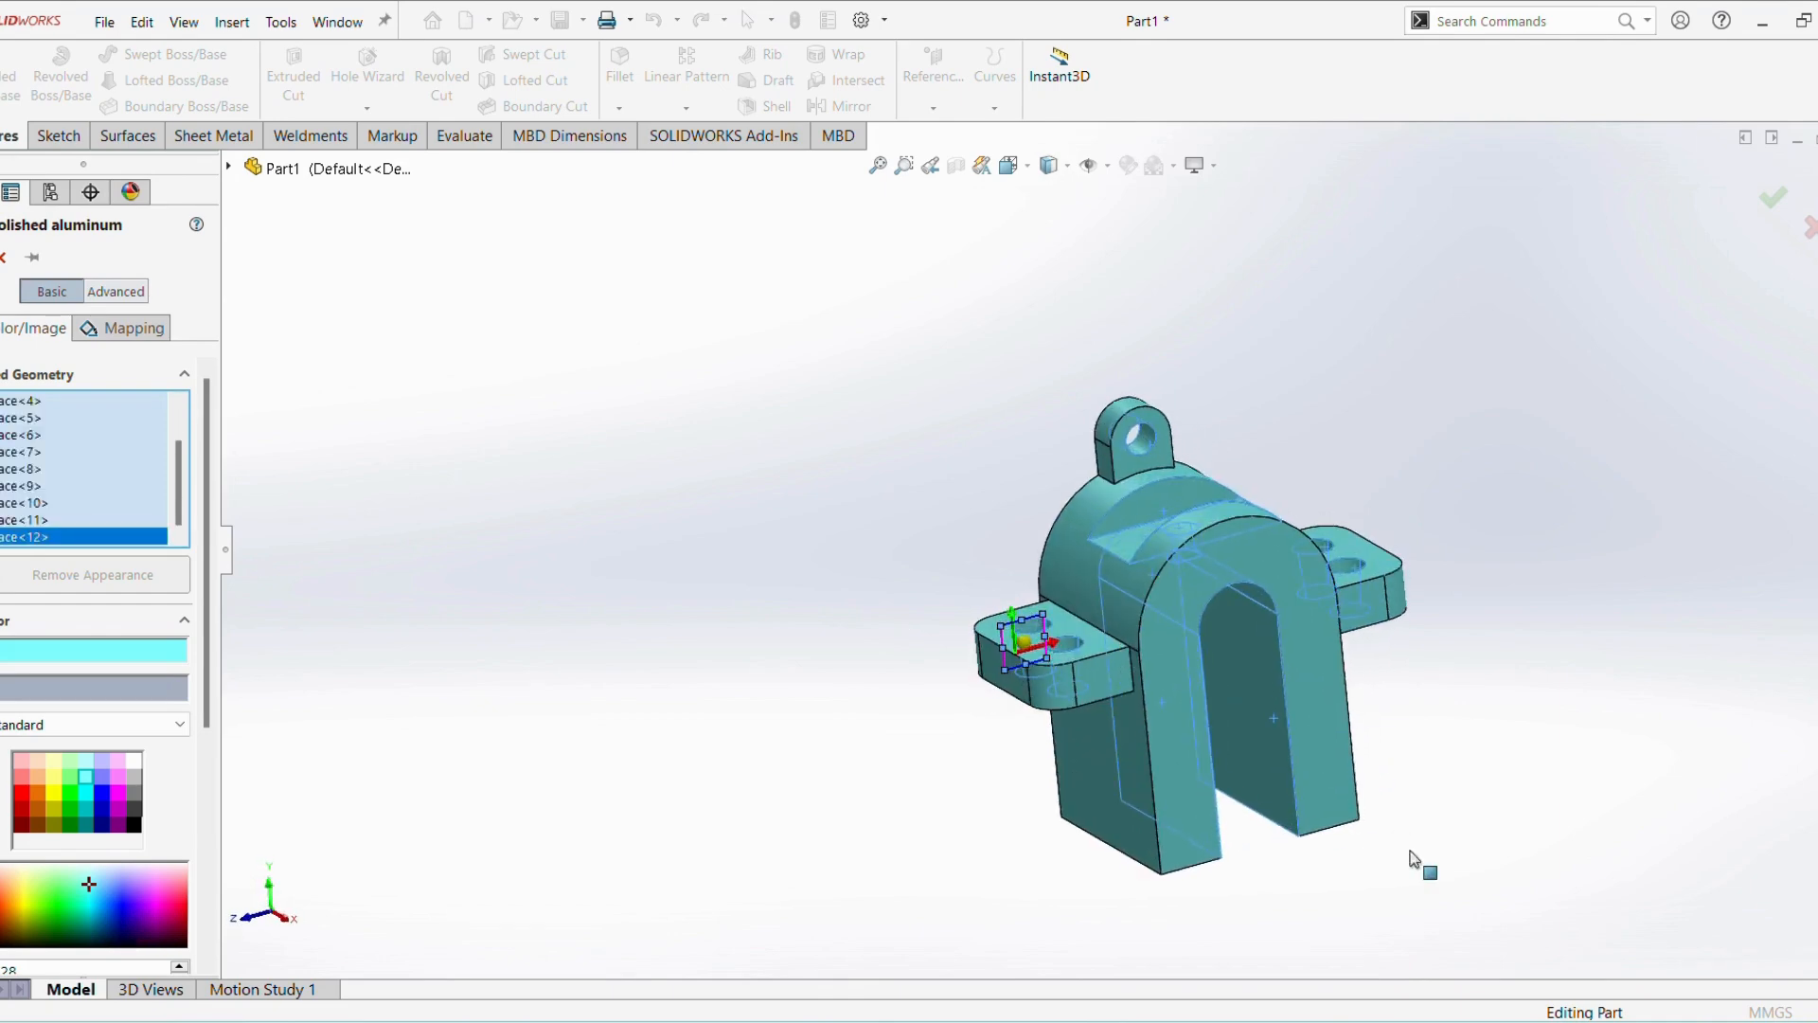
Colour the selected hole, recess and arch opening faces light grey and return the bracket to isometric view
left_click(22, 763)
left_click(22, 779)
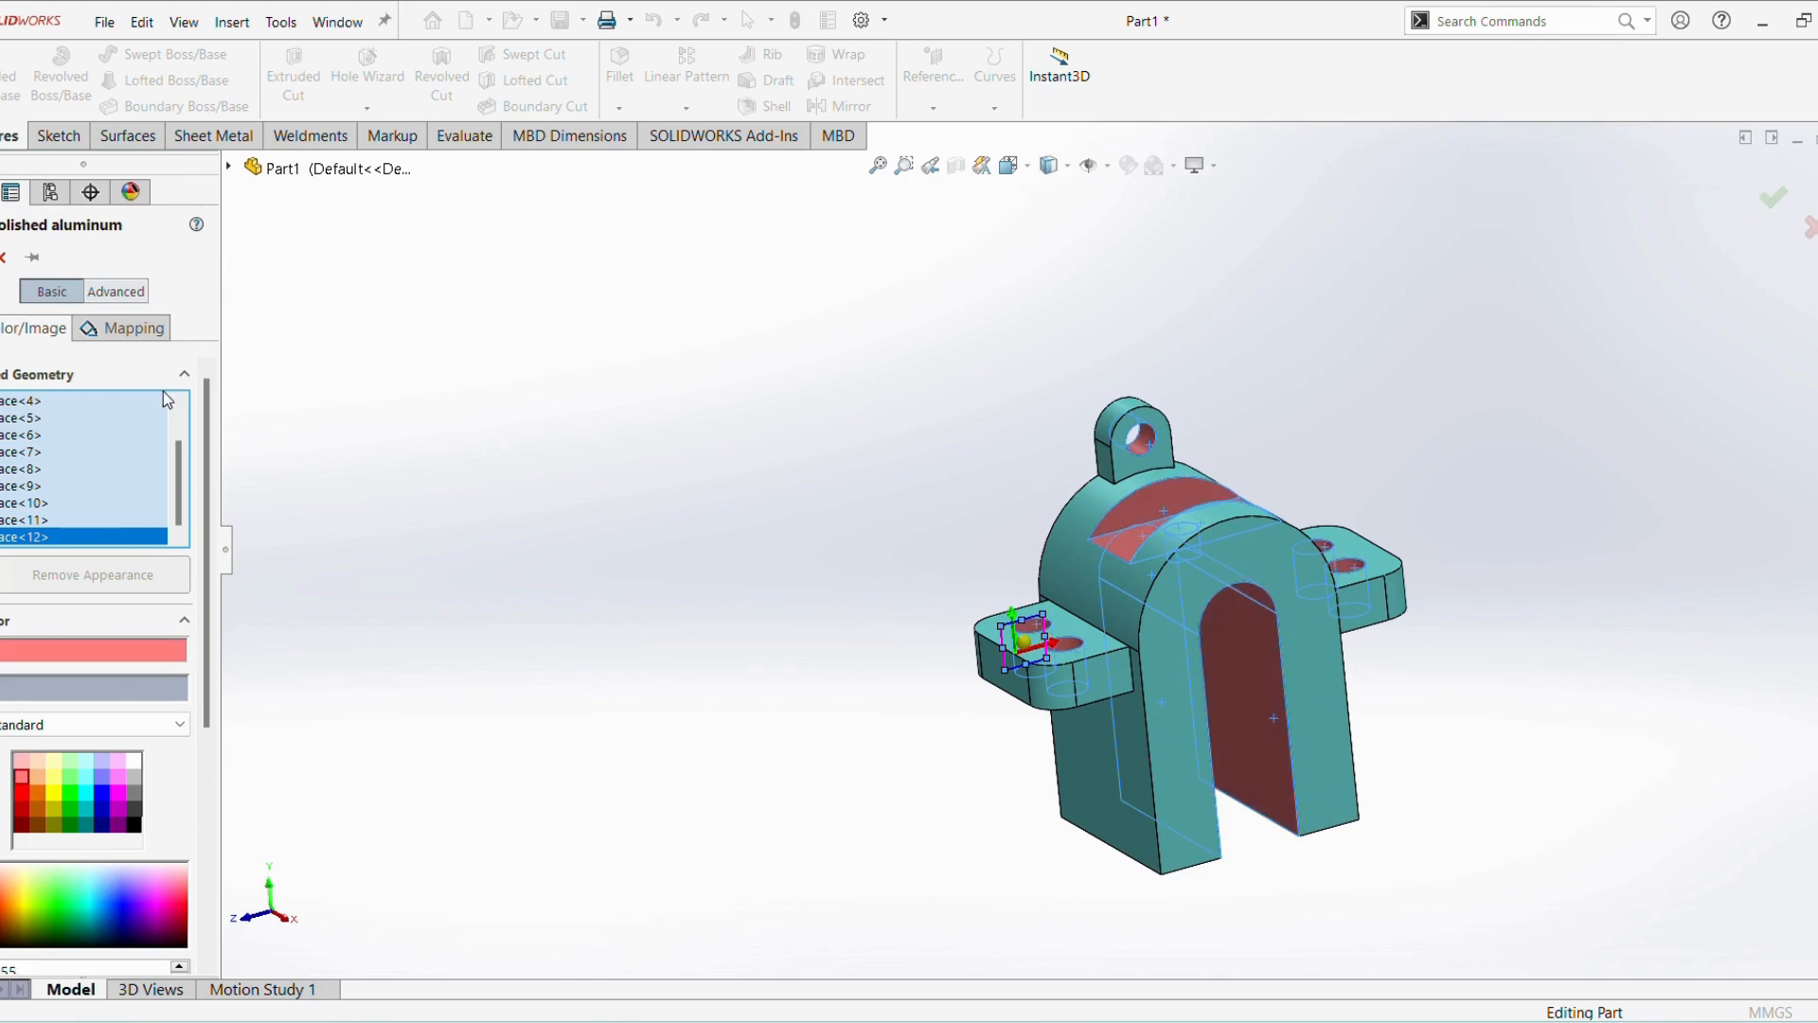
left_click(138, 782)
left_click(133, 789)
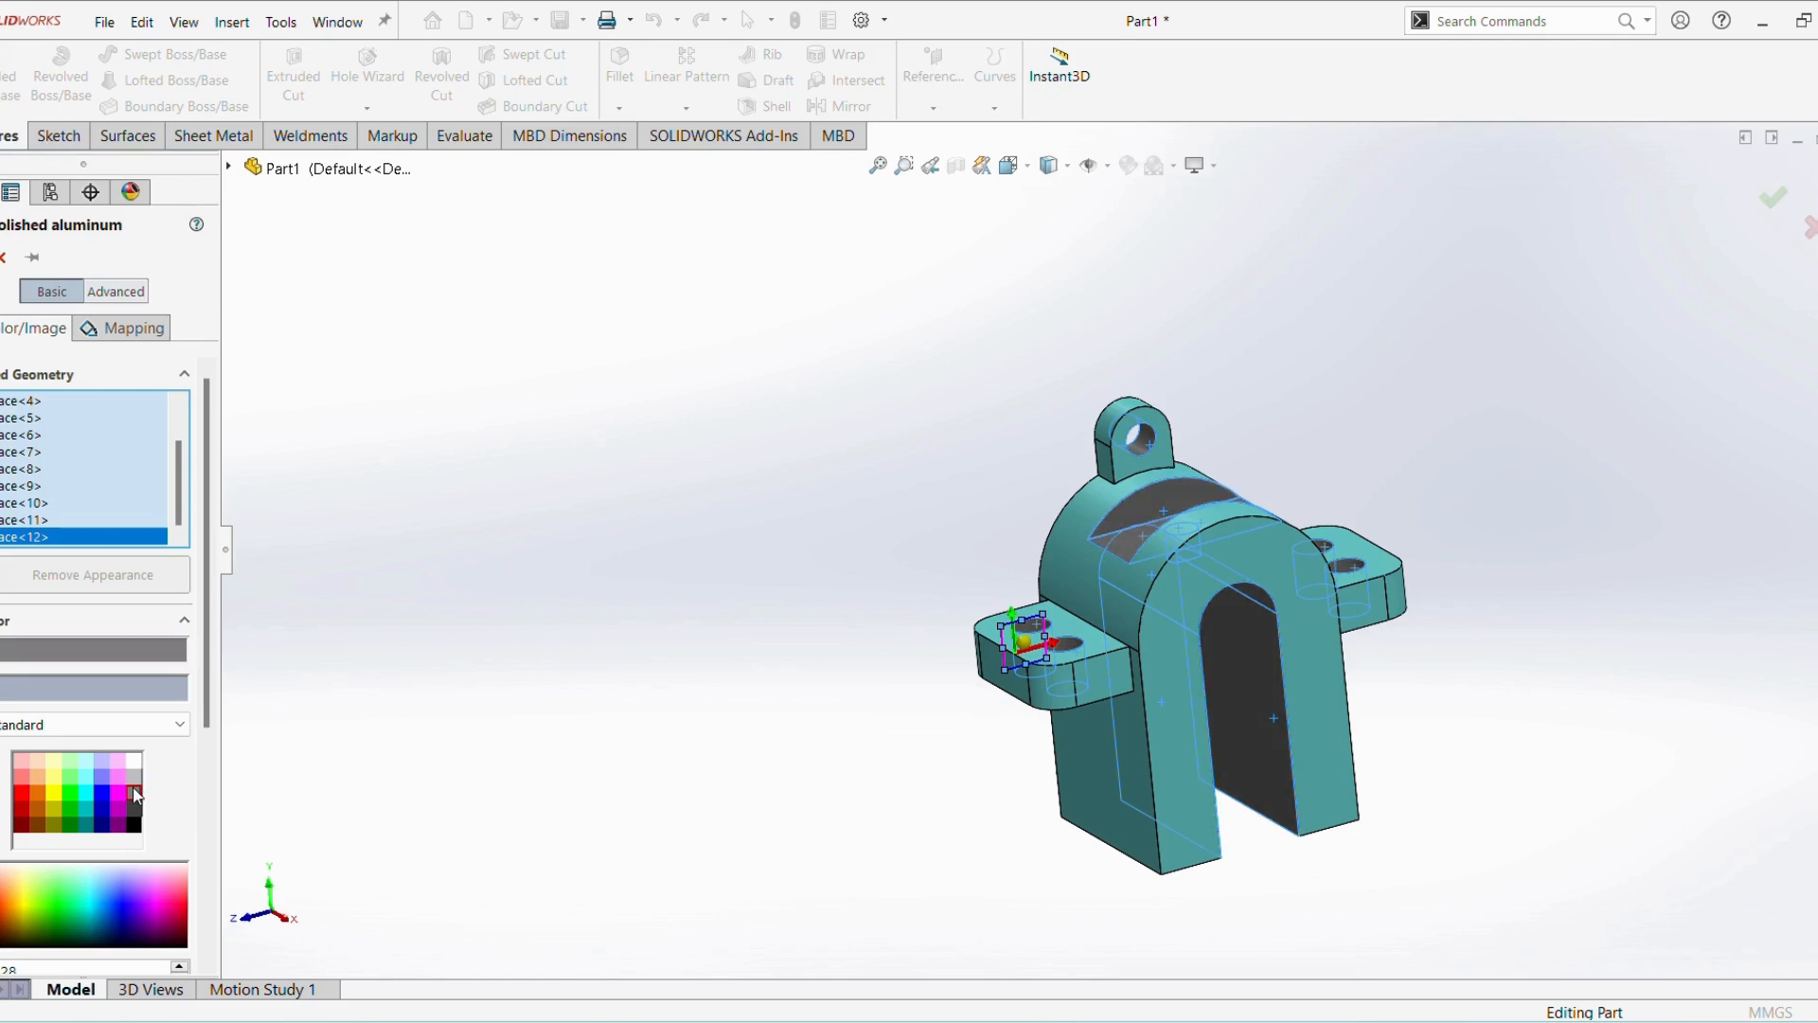
left_click(133, 777)
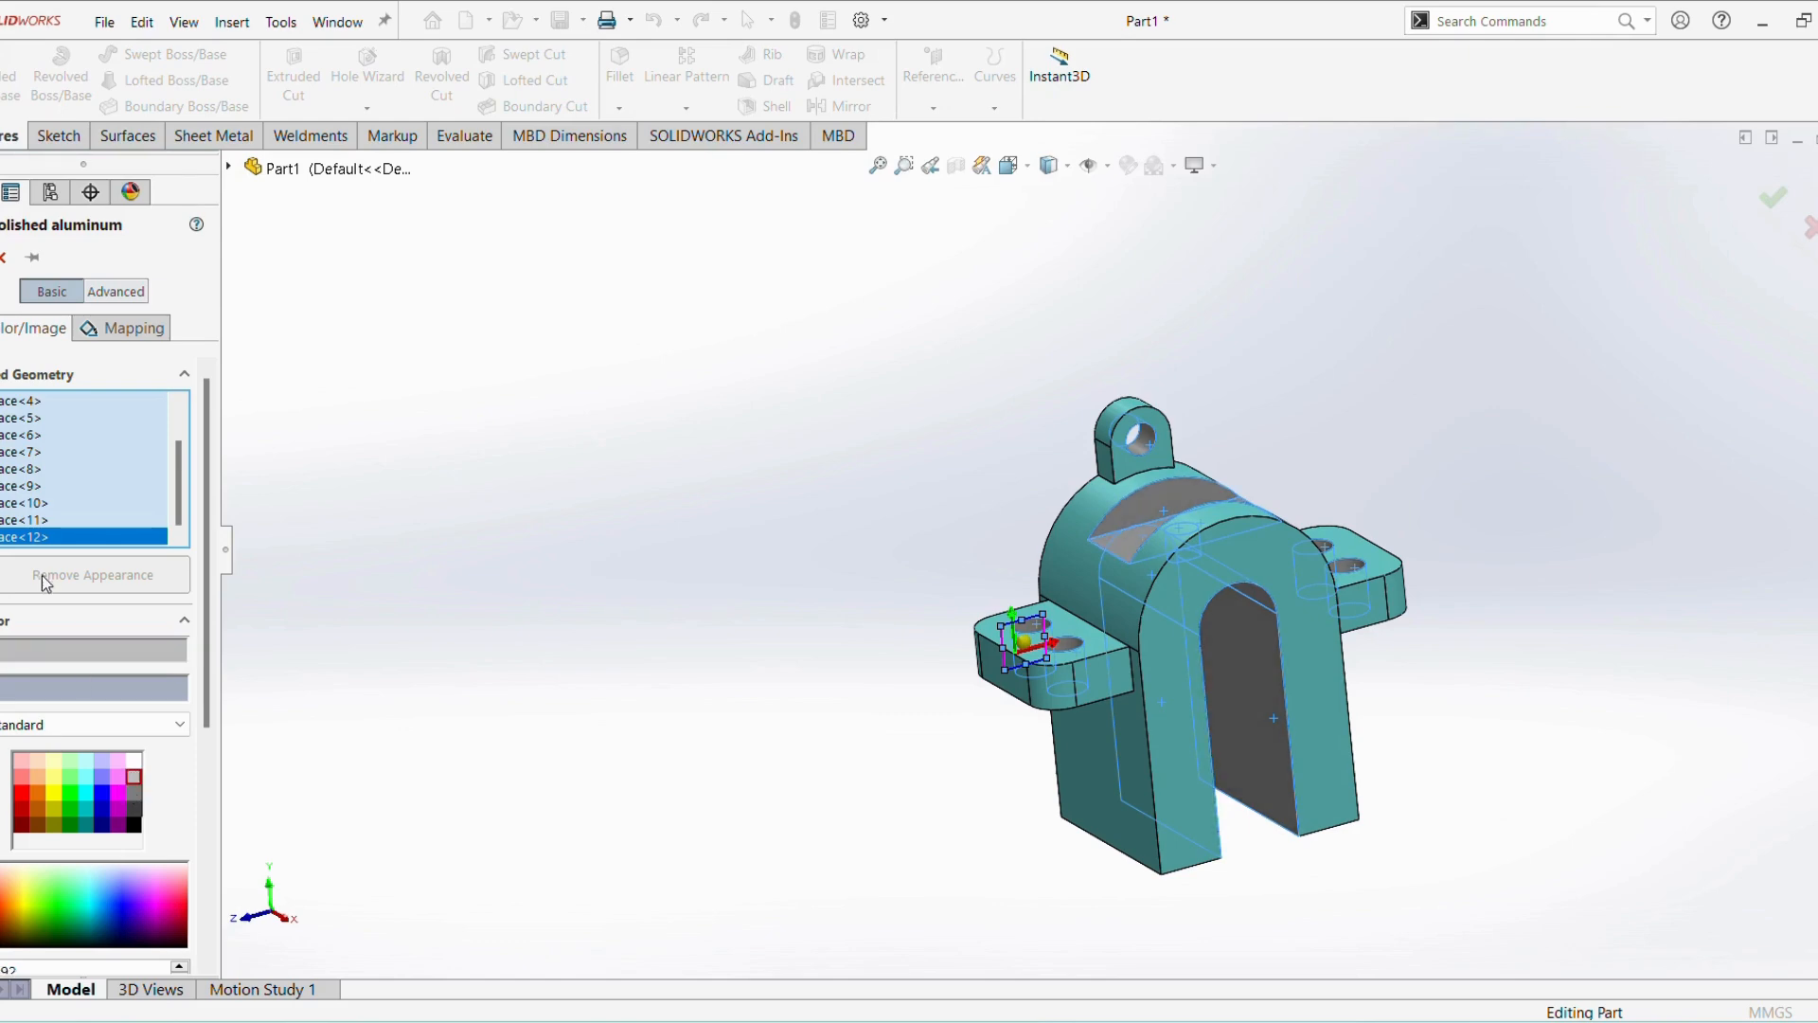
left_click(0, 256)
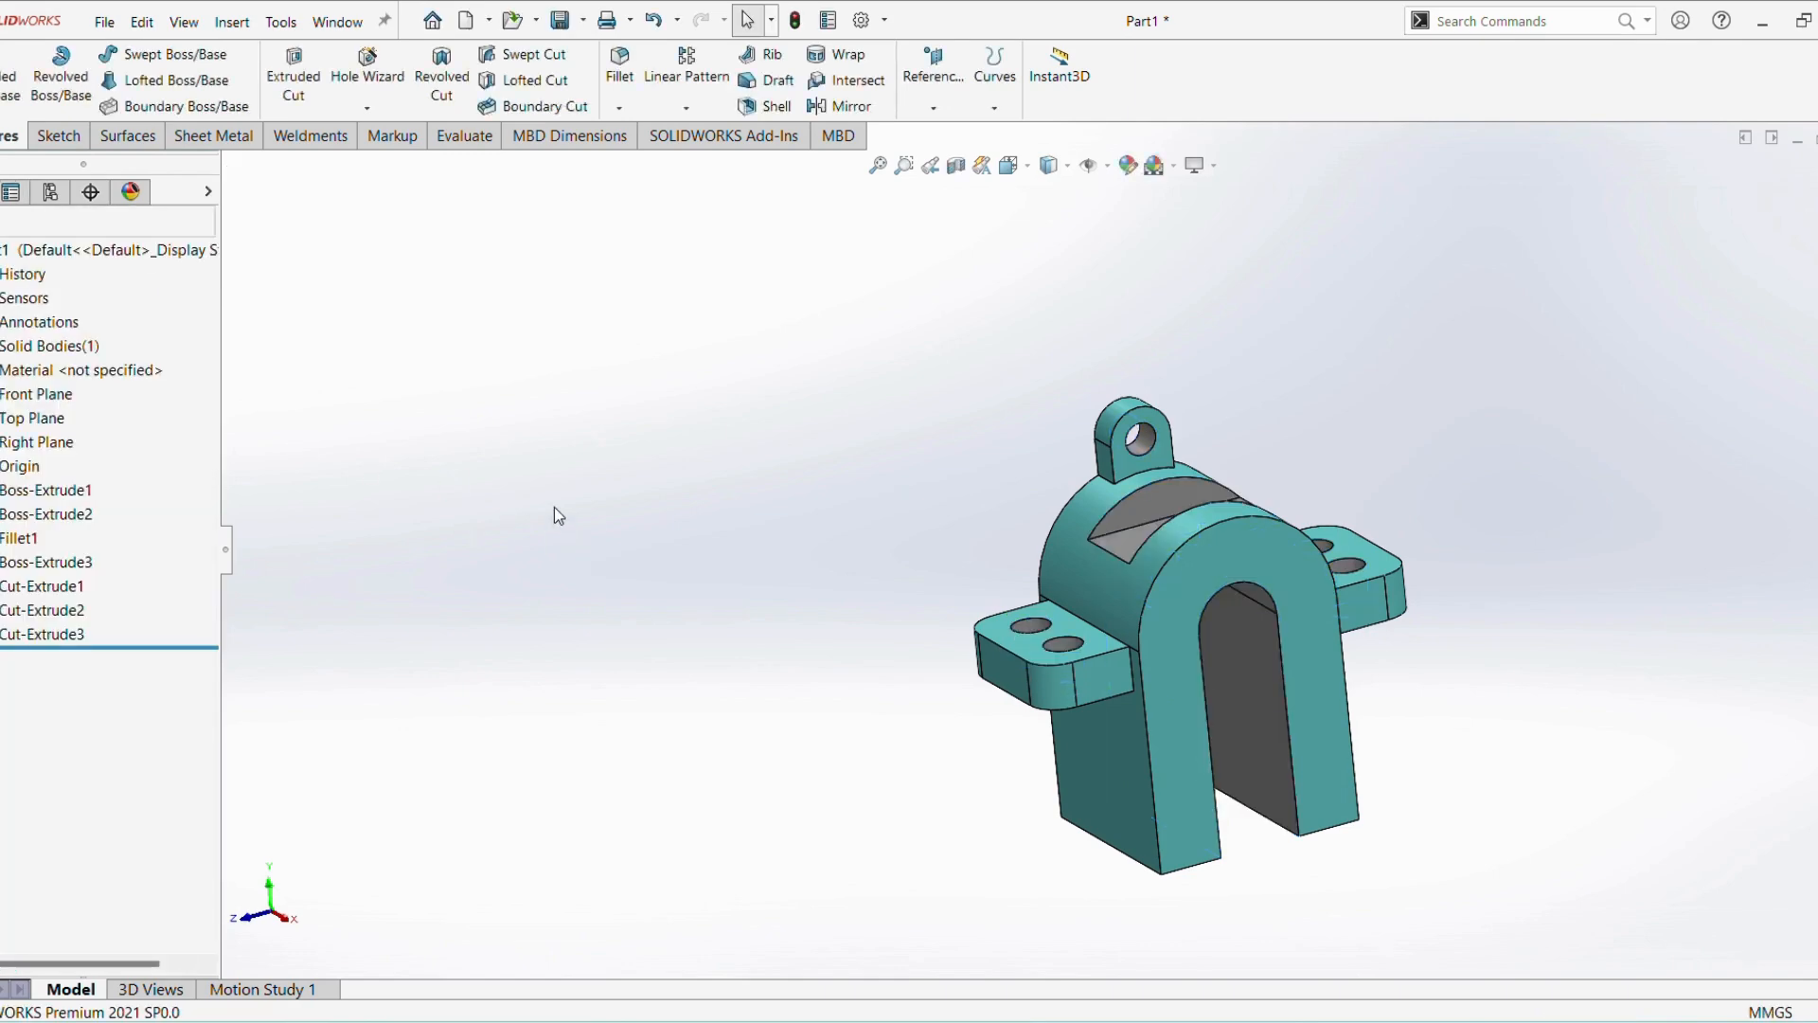
key("ctrl+7")
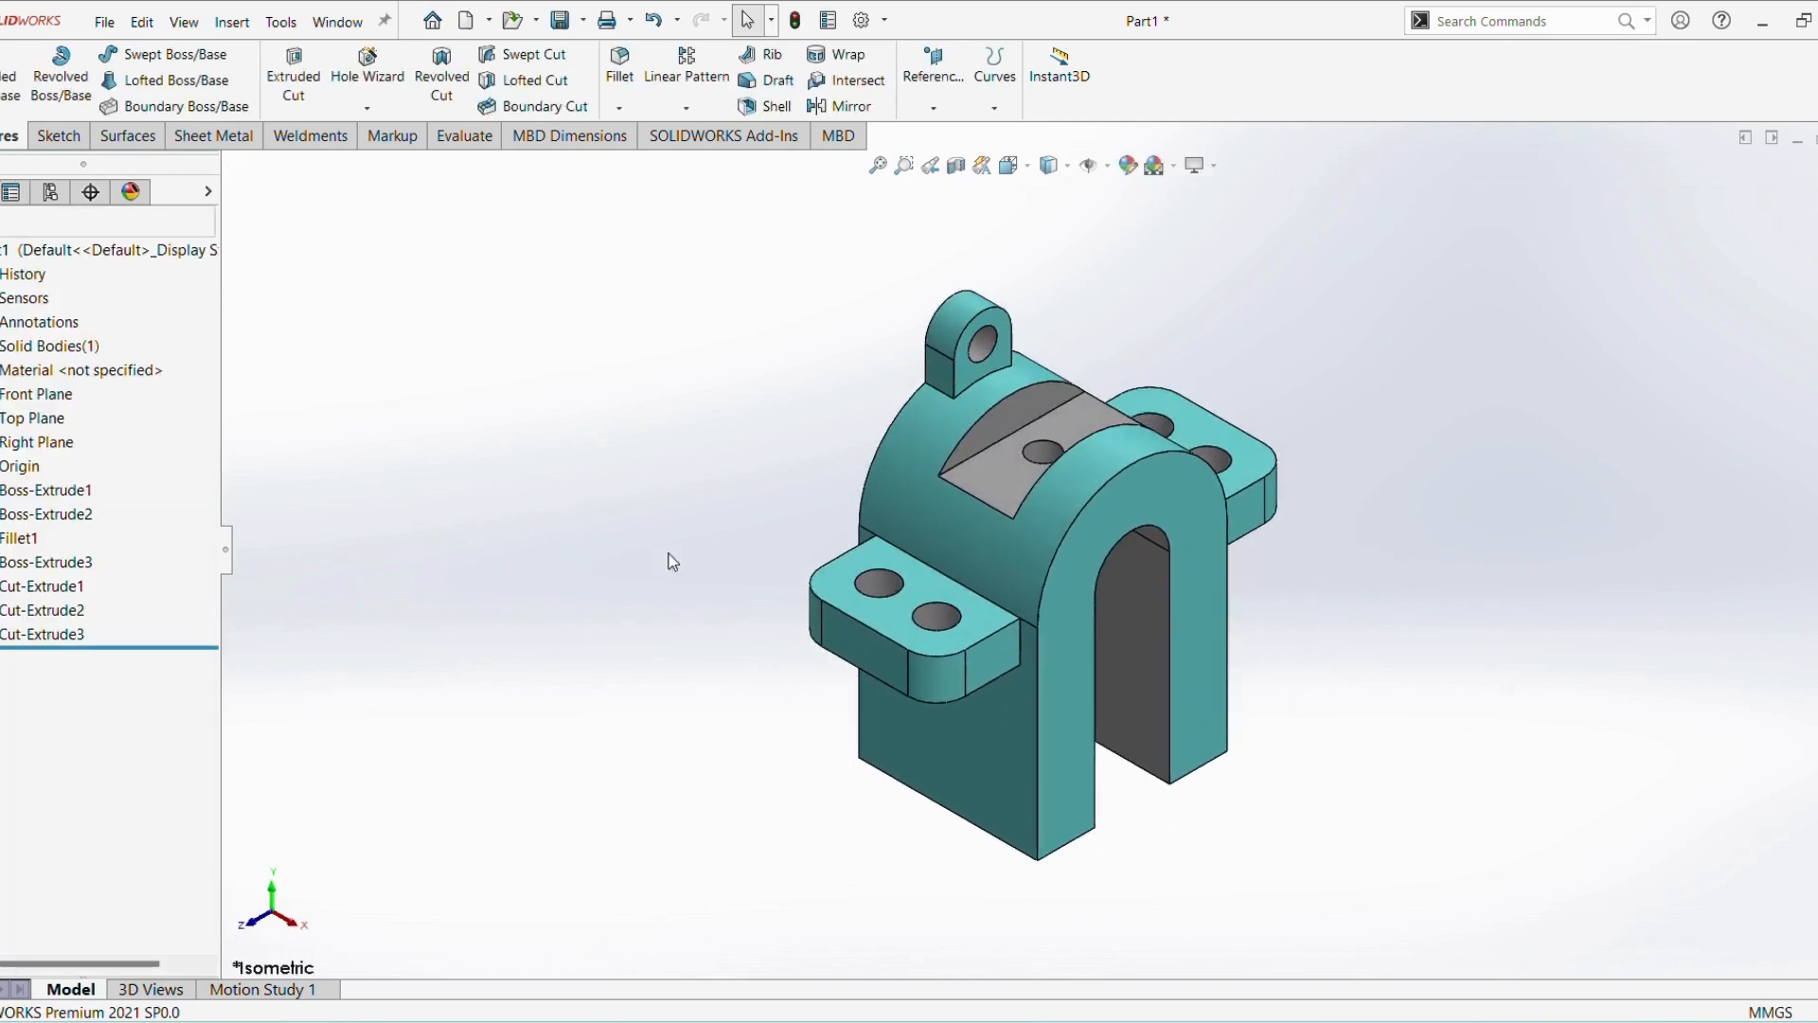
scroll(1354, 454, "down", 1)
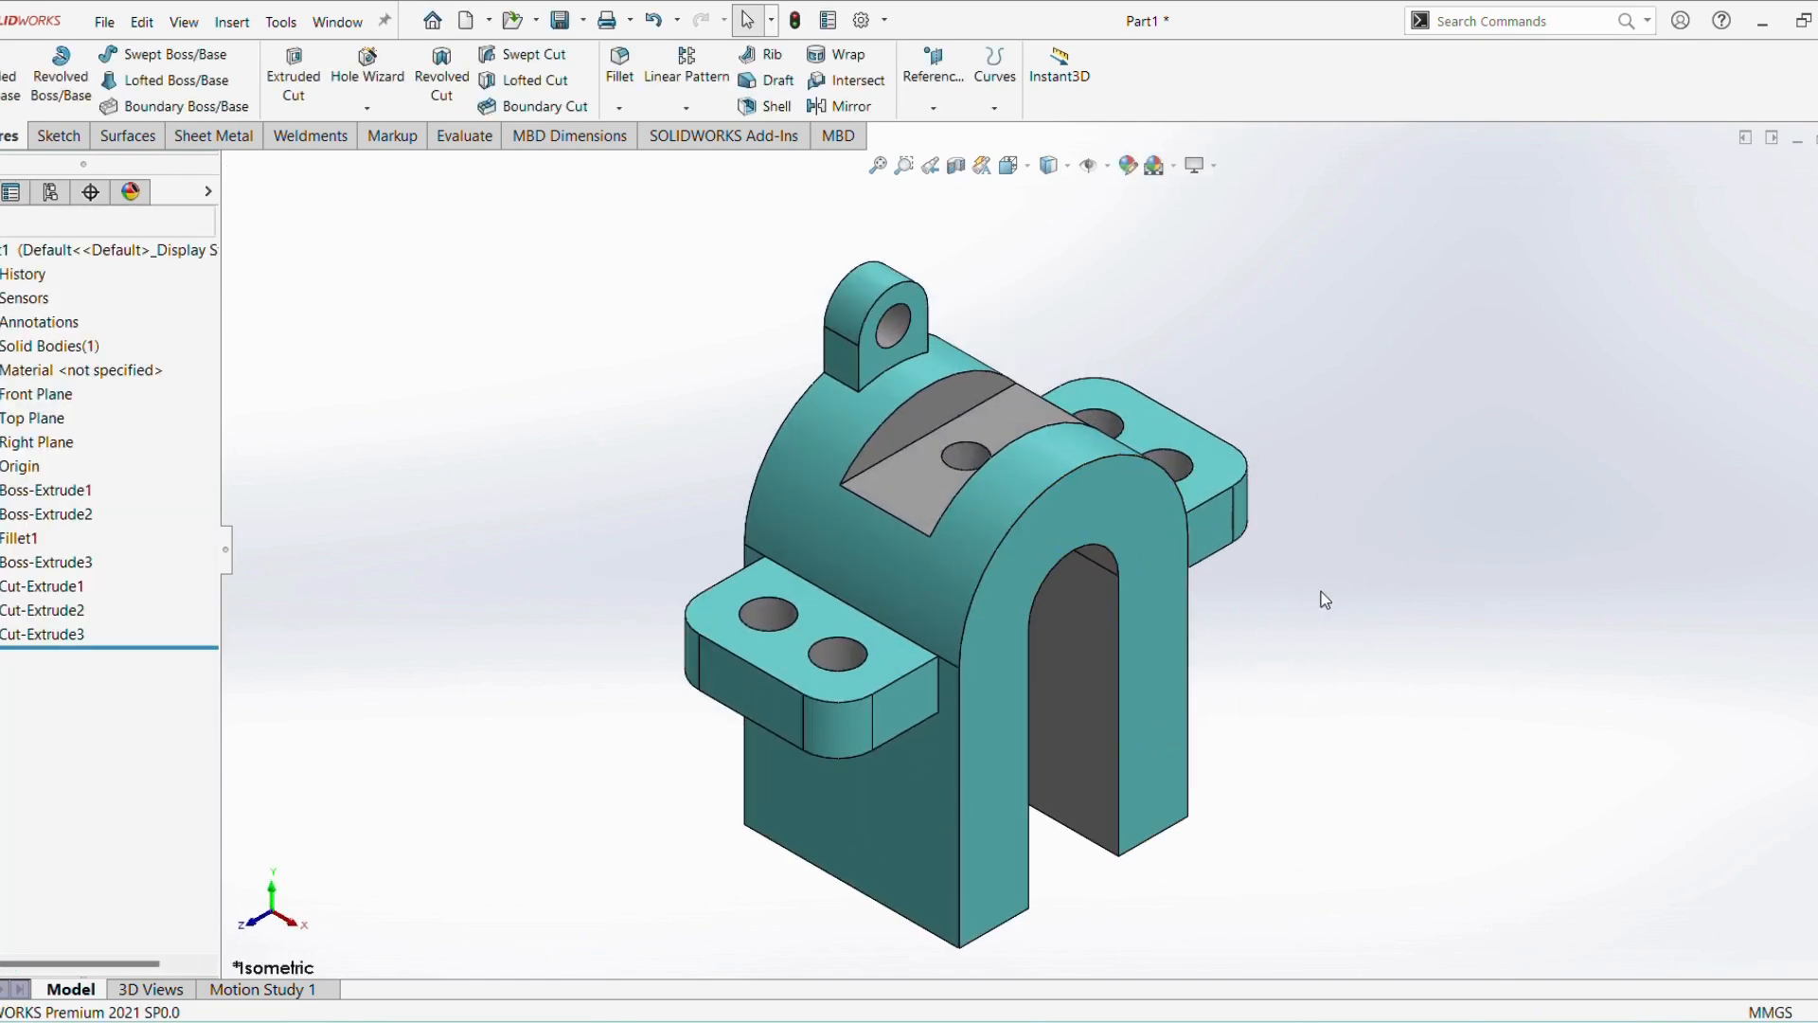